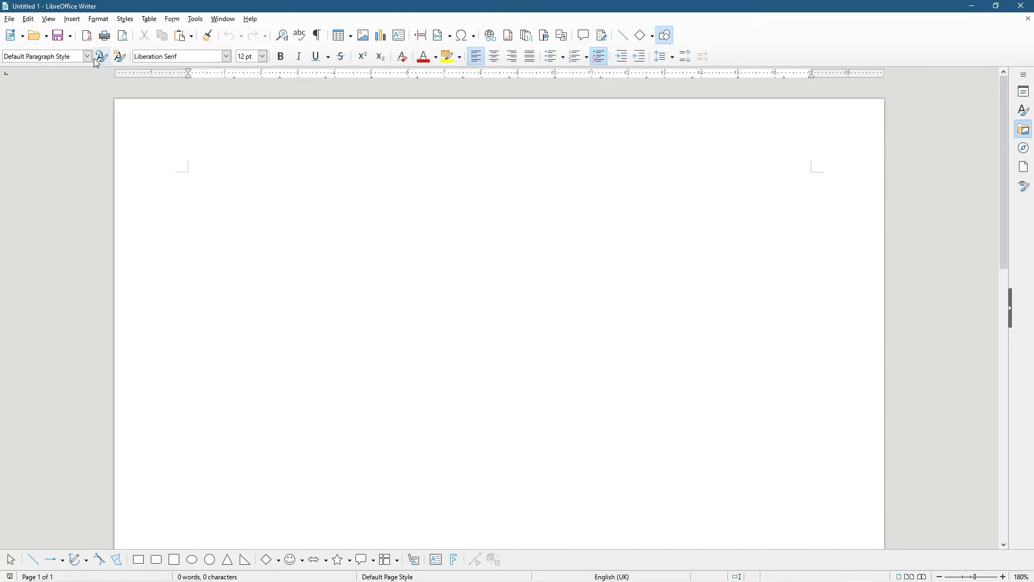
Choose the Tabbed user interface from View > User Interface and apply it to all modules
left_click(48, 20)
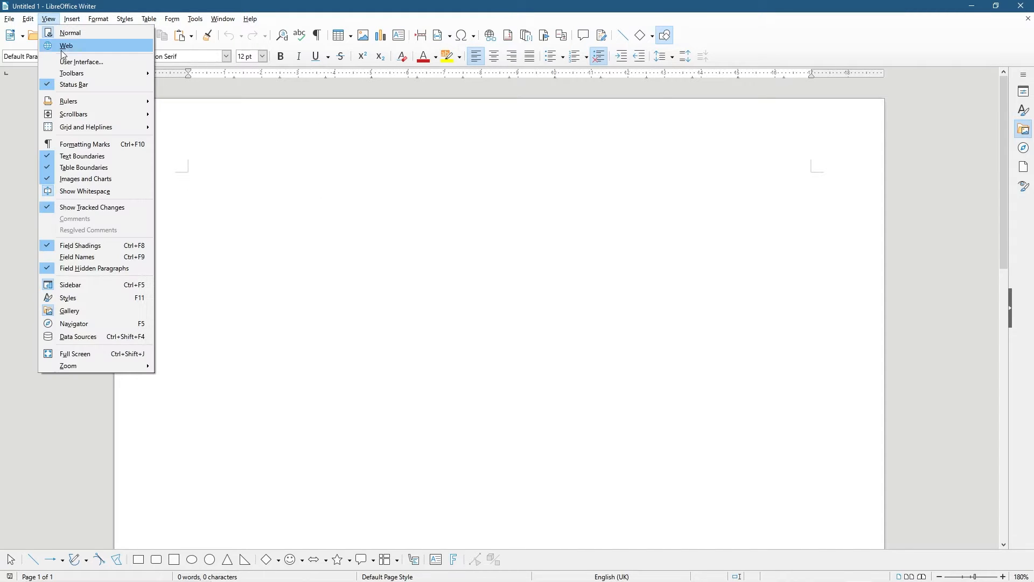
mouse_move(84, 103)
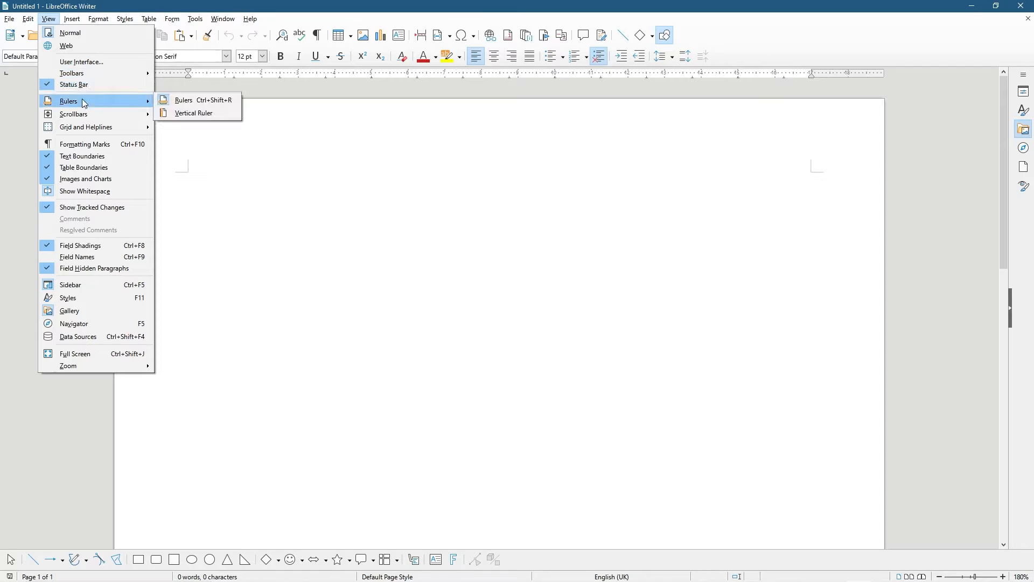
left_click(80, 63)
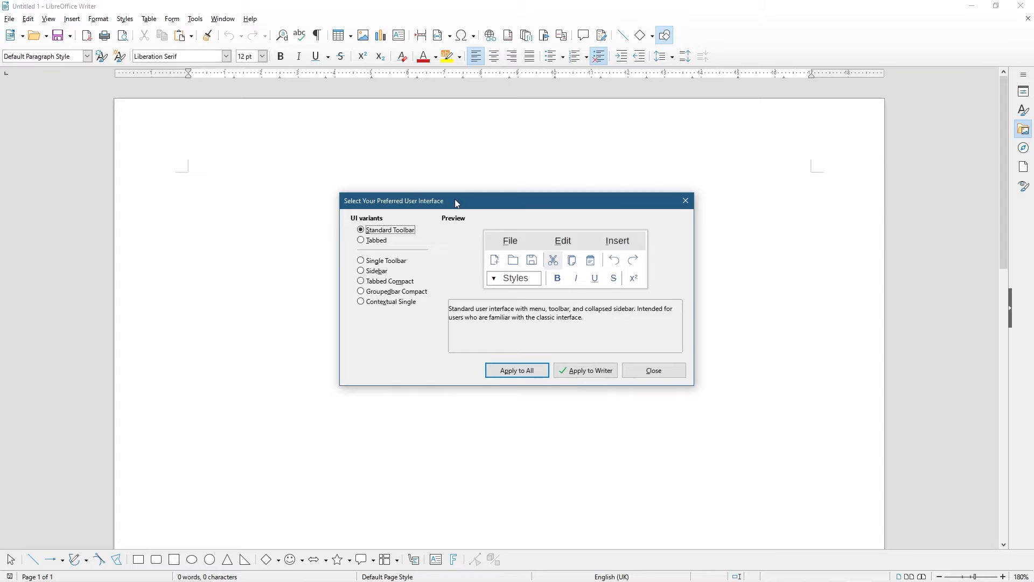
left_click_drag(454, 198, 497, 170)
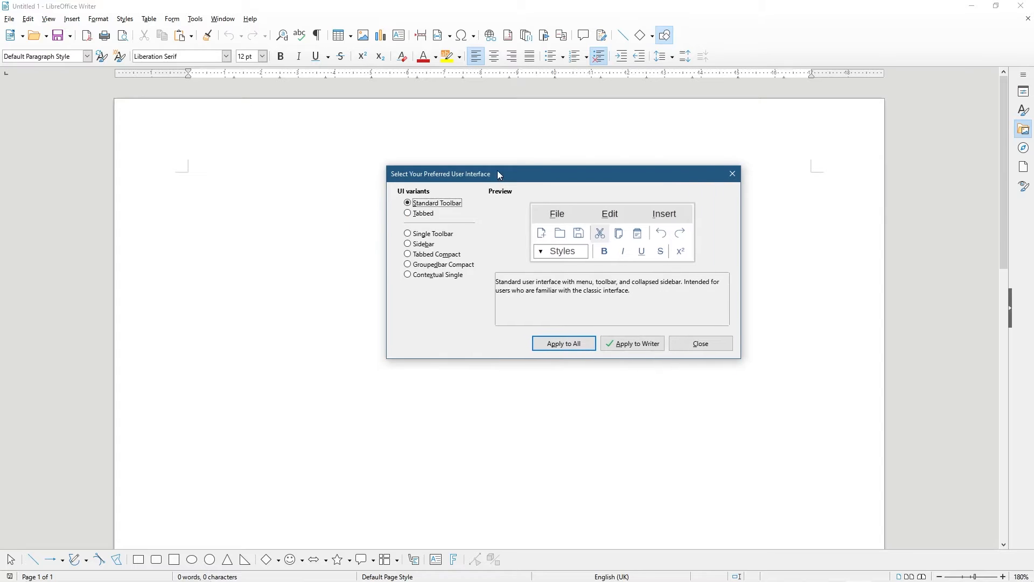
left_click(419, 215)
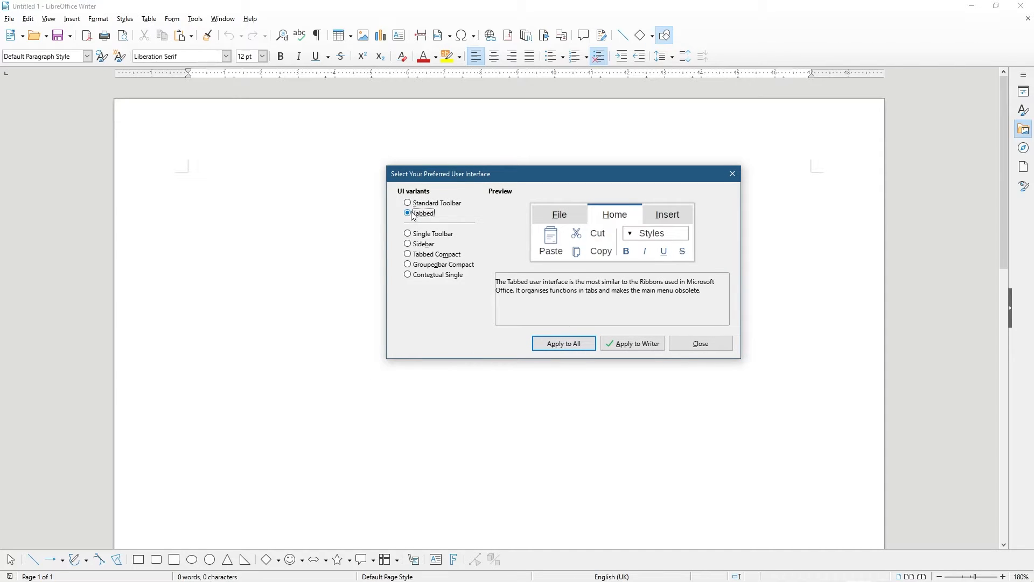
left_click(423, 203)
left_click(422, 214)
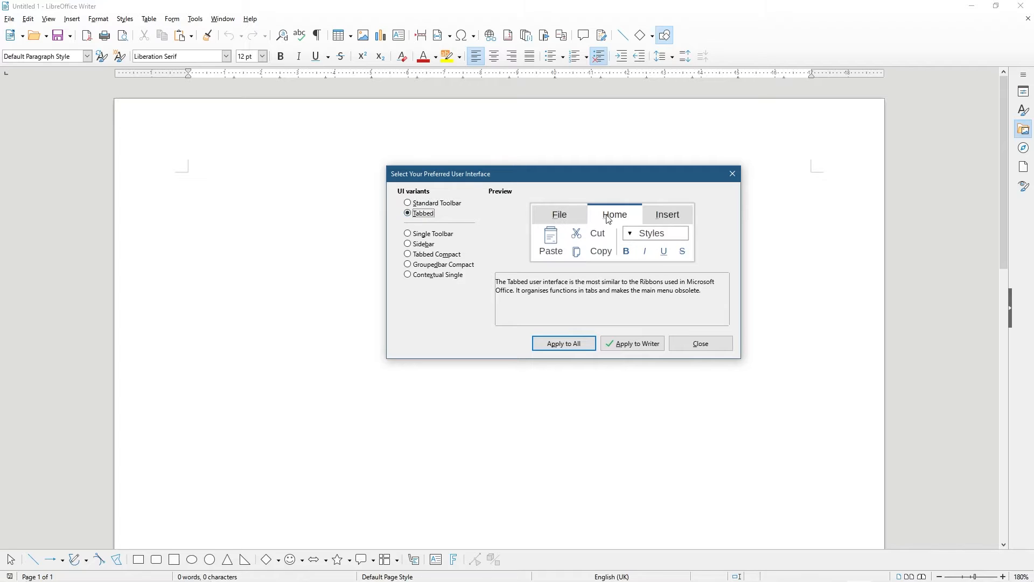
left_click(567, 348)
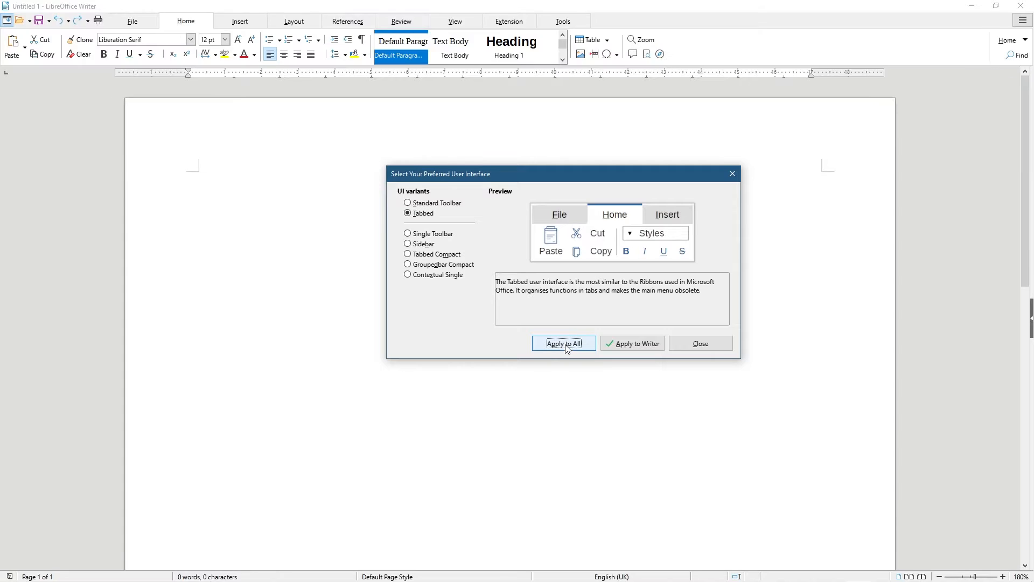
Close the interface chooser and browse the Insert, Layout, References, Review, View, Extension and Tools ribbon tabs
left_click(732, 174)
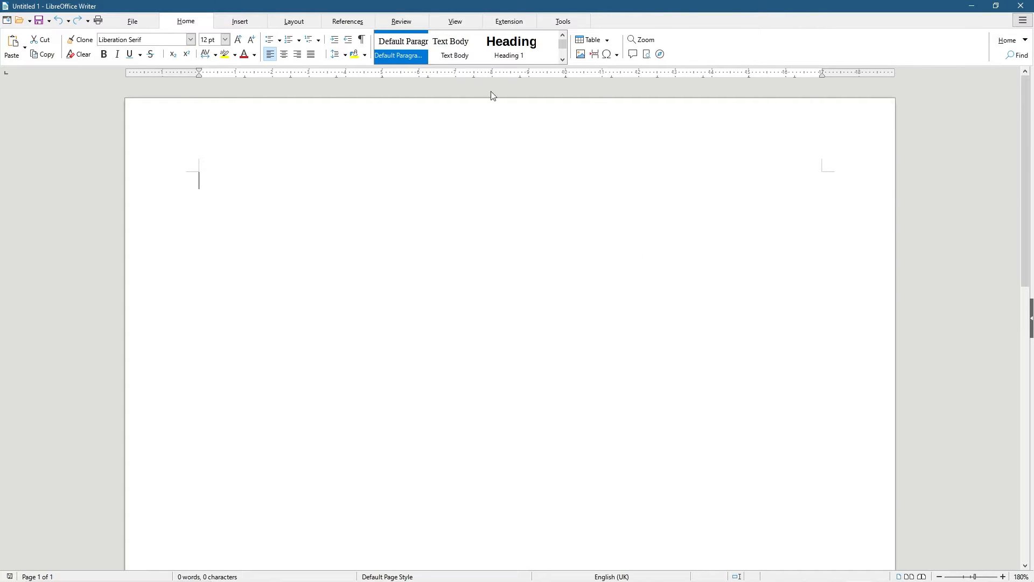
left_click(237, 25)
left_click(295, 25)
left_click(341, 24)
left_click(397, 25)
left_click(453, 22)
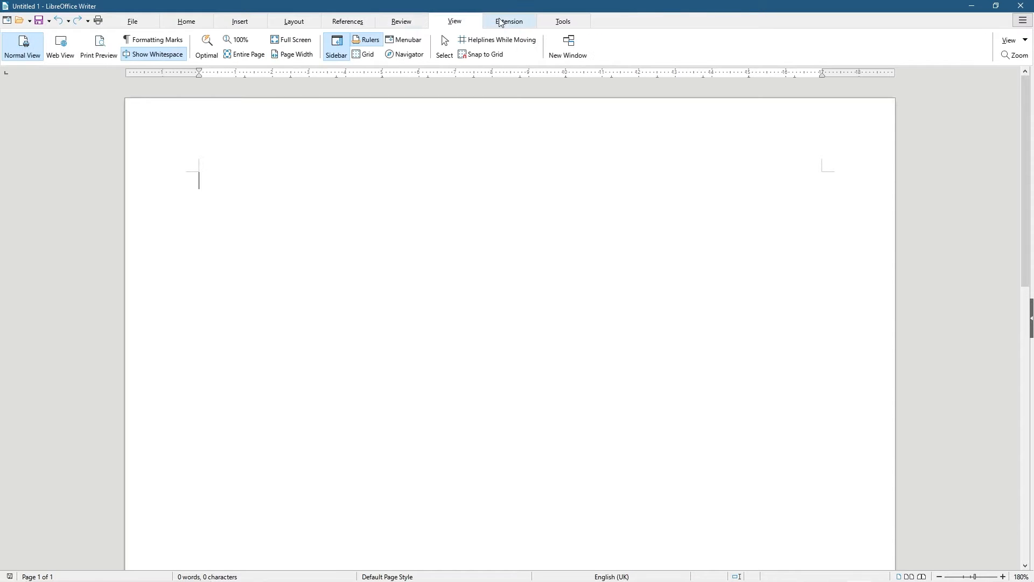
left_click(511, 22)
left_click(563, 23)
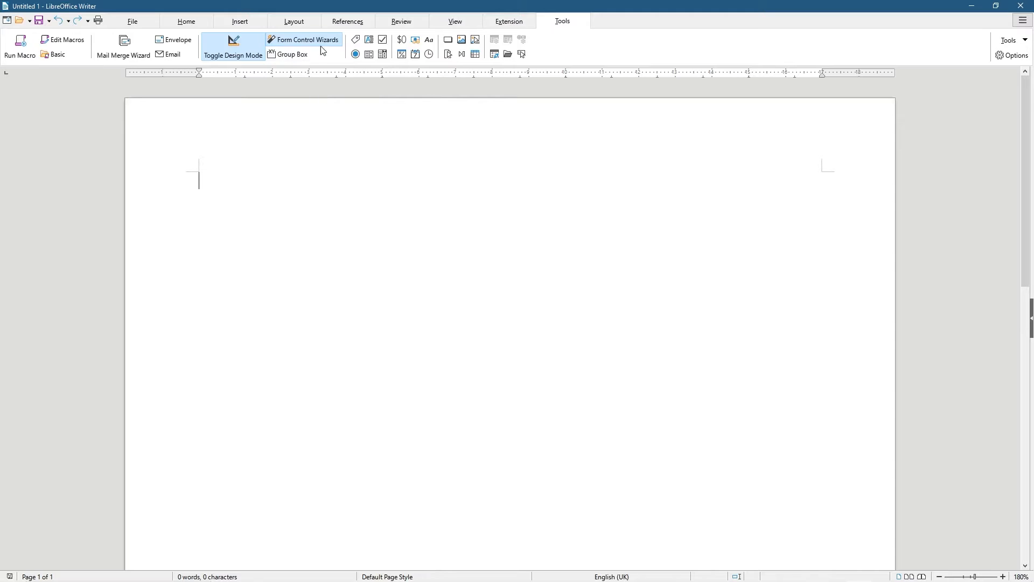
Revisit the Insert, Home and File tabs, then snap the Writer window to the screen's left half
left_click(242, 23)
left_click(186, 22)
left_click(157, 23)
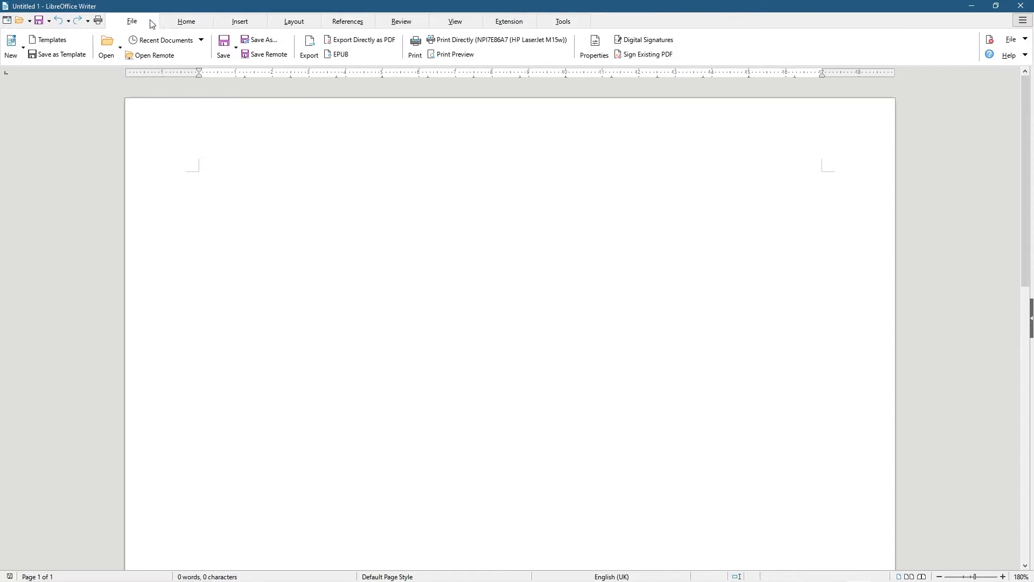
left_click(188, 24)
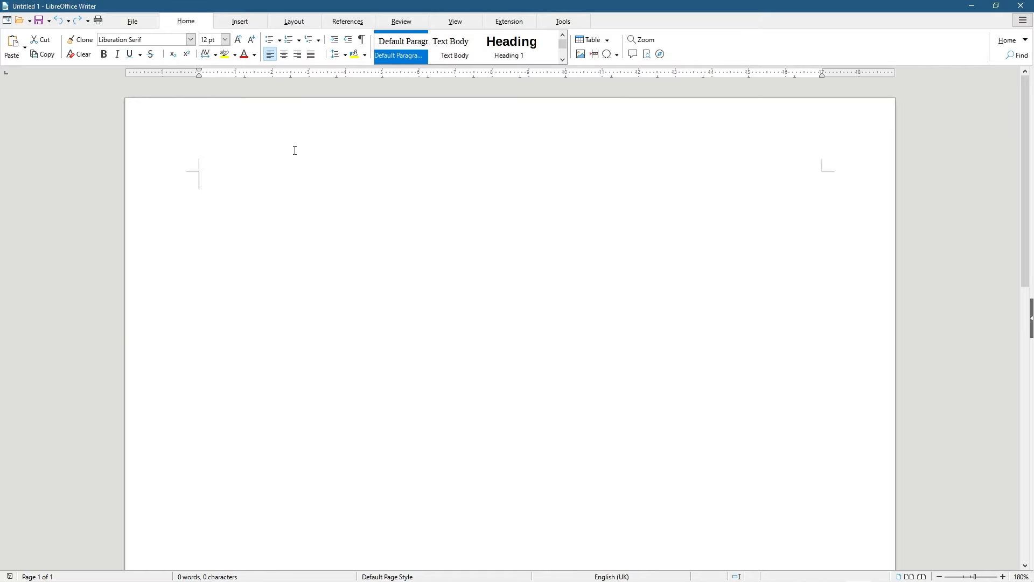
left_click_drag(672, 4, 0, 32)
left_click(126, 37)
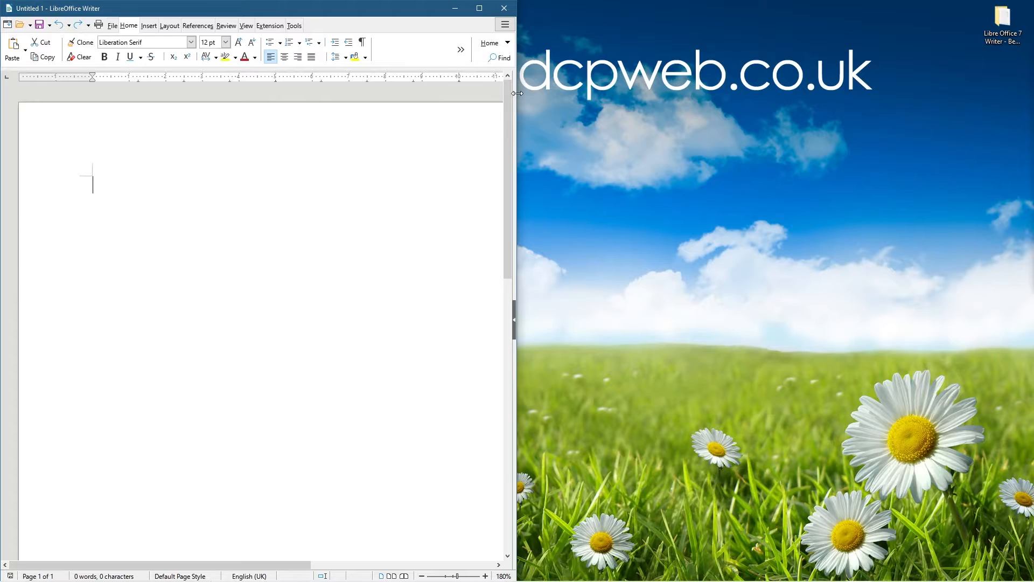
Widen the window, reopen the User Interface chooser, and preview the Standard, Tabbed, Compact, Sidebar and Single Toolbar layouts
left_click_drag(516, 93, 738, 93)
left_click(726, 24)
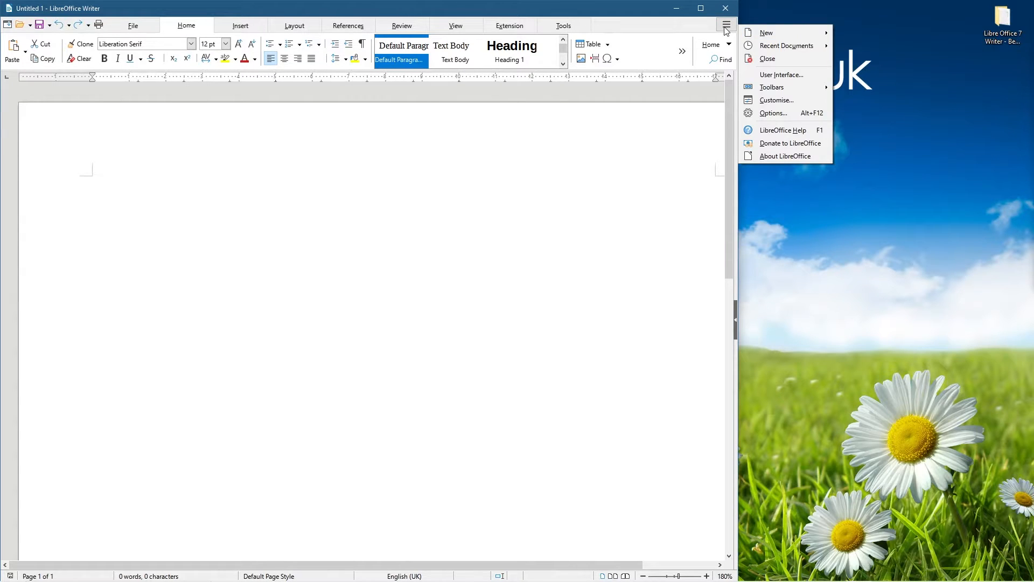
left_click(779, 76)
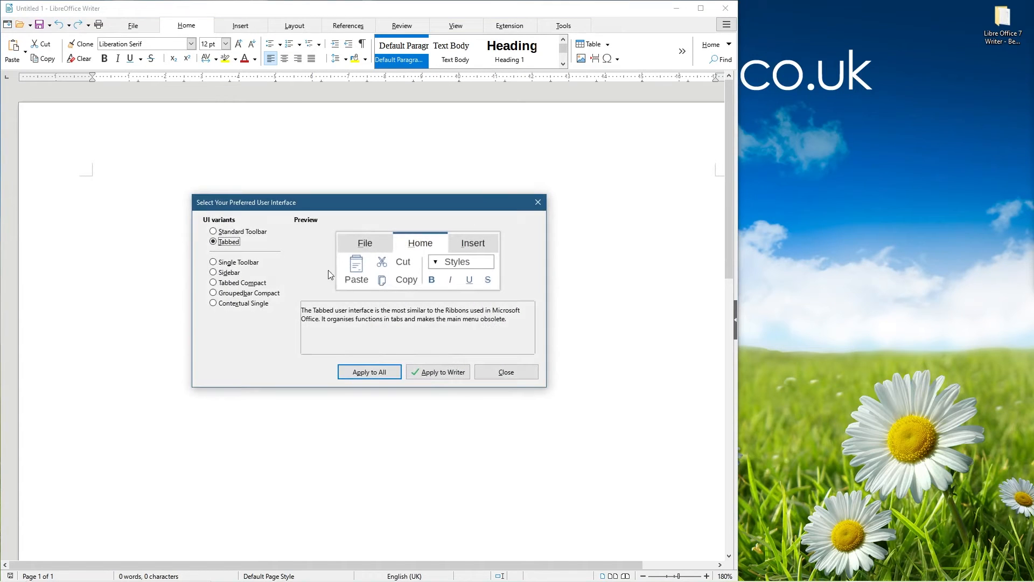
left_click(224, 234)
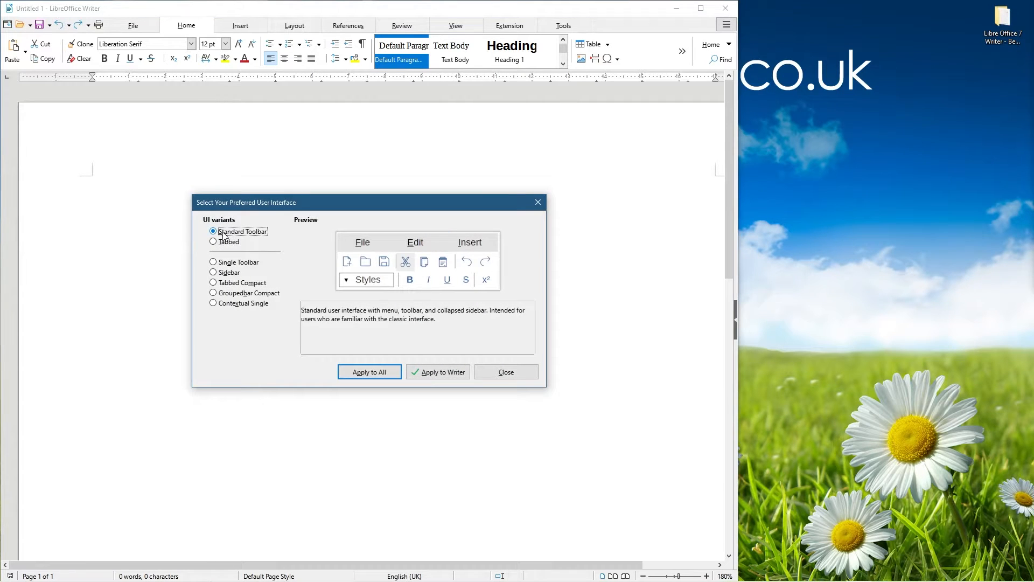
left_click(226, 243)
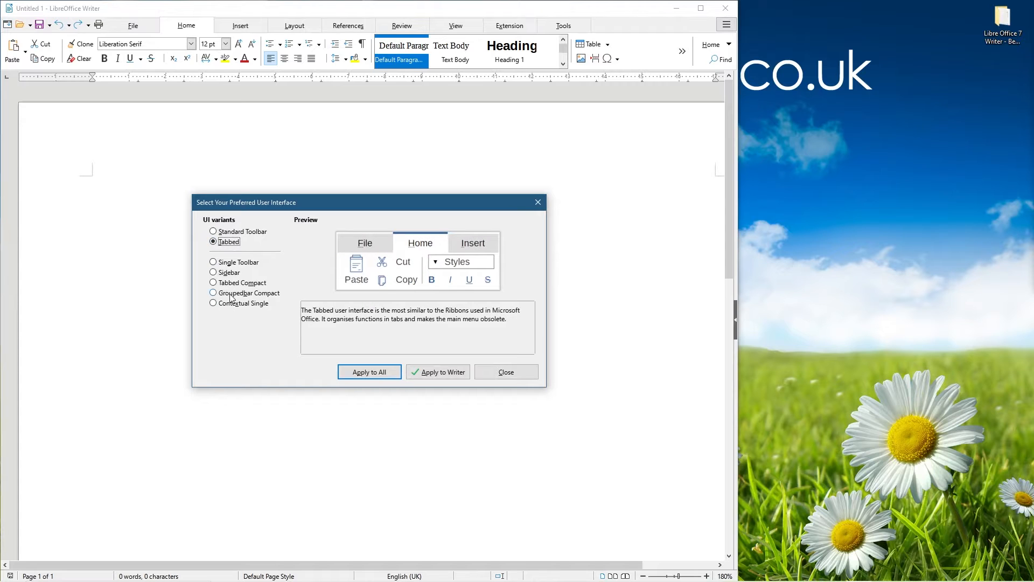
left_click(225, 284)
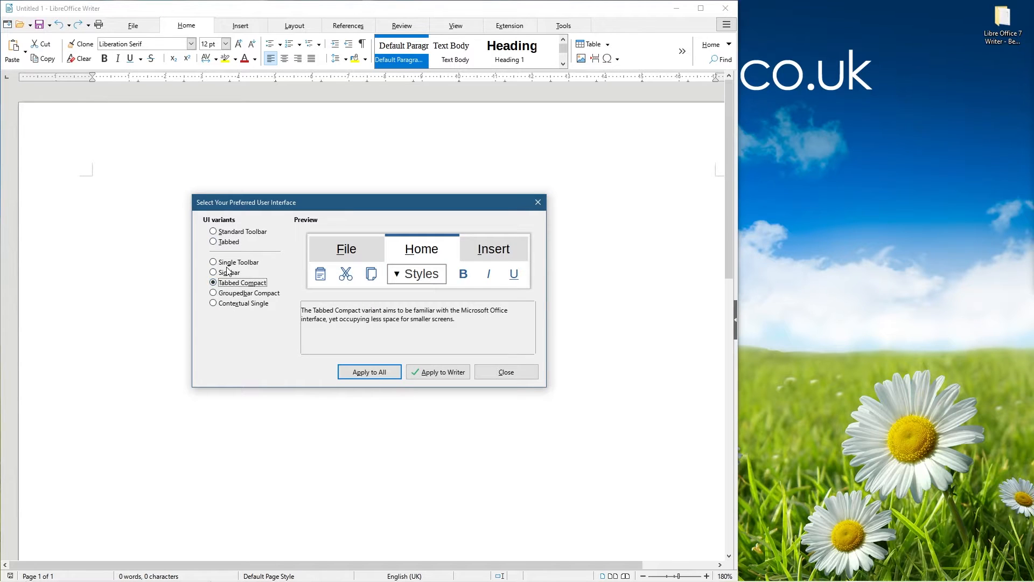
left_click(229, 273)
left_click(235, 263)
left_click(226, 232)
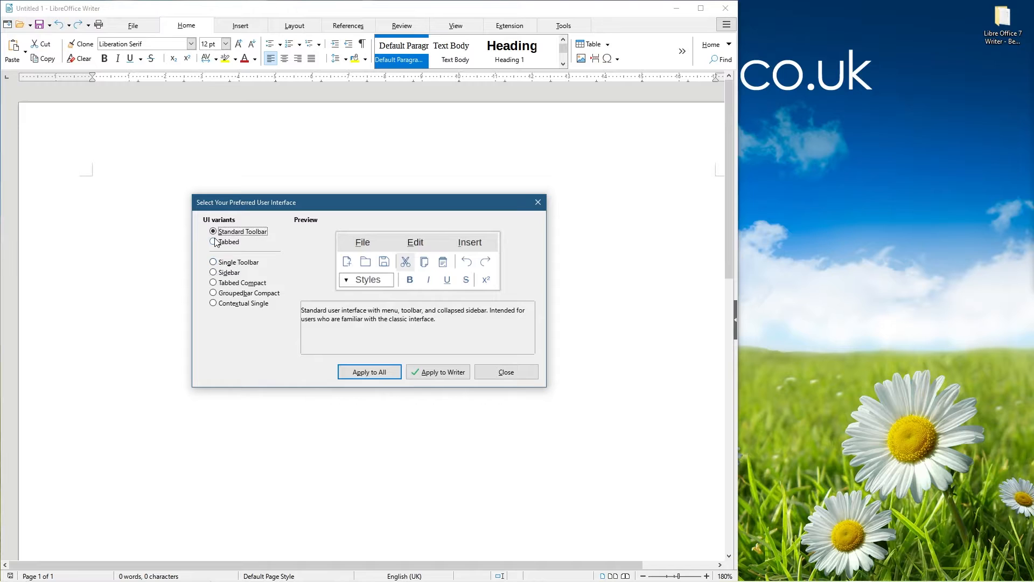
Pick Tabbed again, apply it to all modules, close the chooser, and maximize the window
left_click(226, 243)
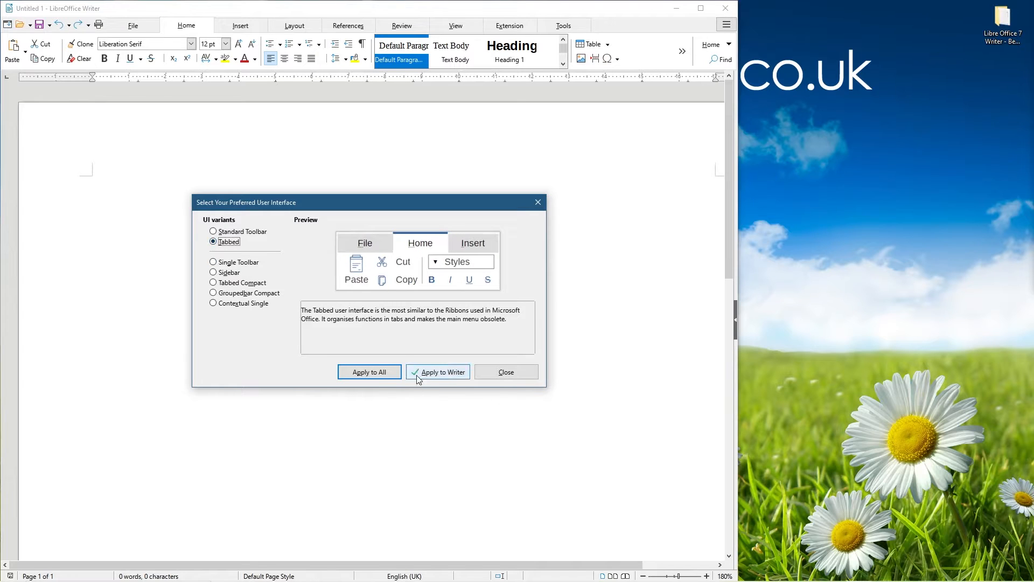
left_click(368, 372)
left_click(538, 202)
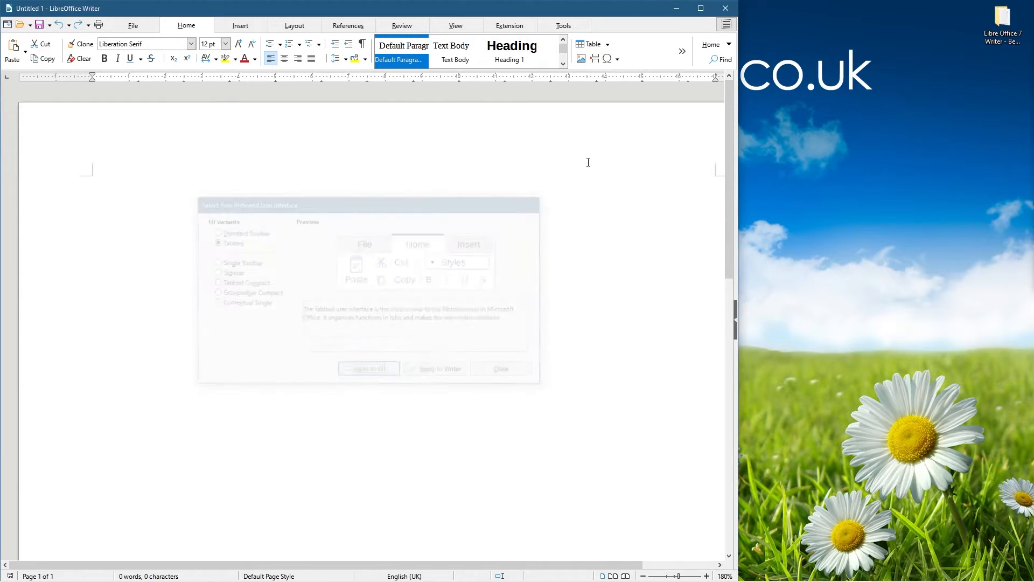
left_click(700, 8)
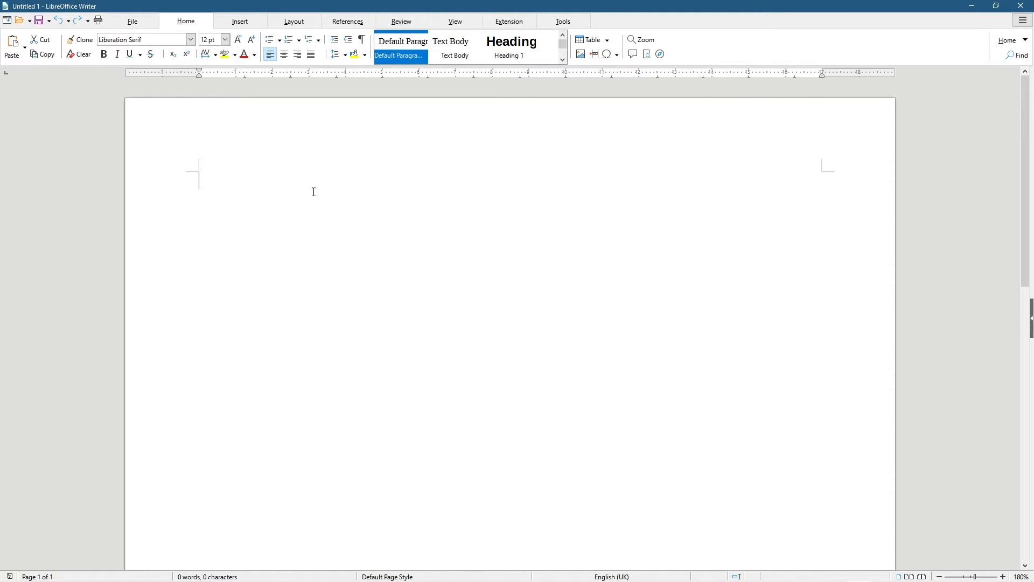
Save the document as 'master document - 01' in Desktop > Libre Office 7 Writer - Beginners Tutorial
left_click(128, 24)
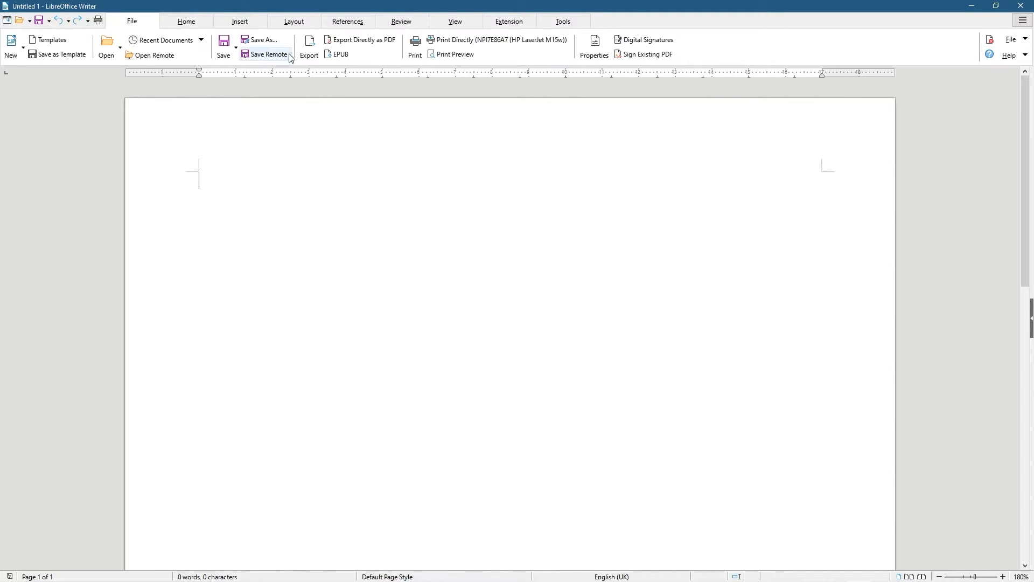
left_click(260, 40)
left_click(36, 152)
left_click(281, 104)
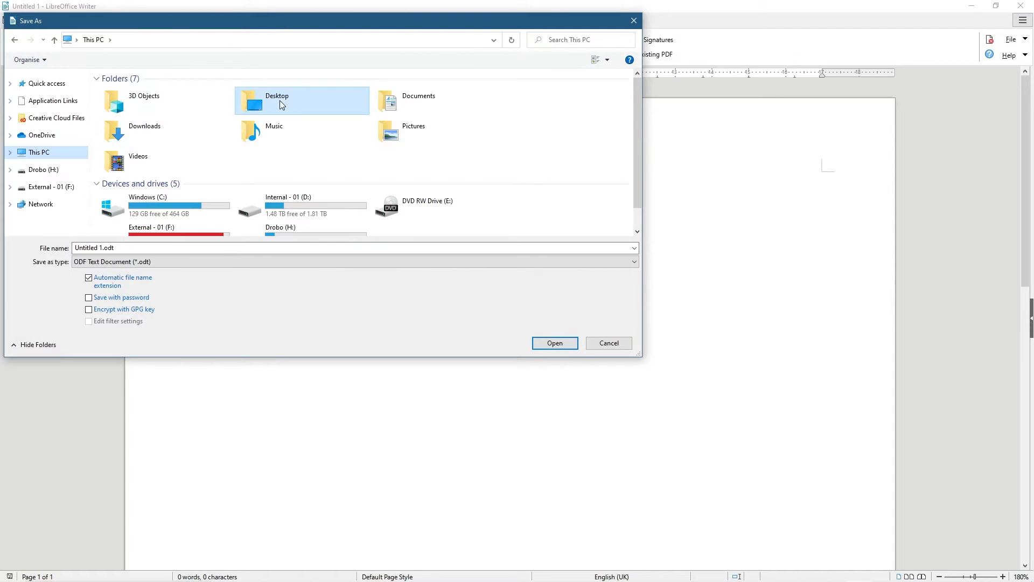
double_click(280, 104)
double_click(370, 105)
left_click(137, 247)
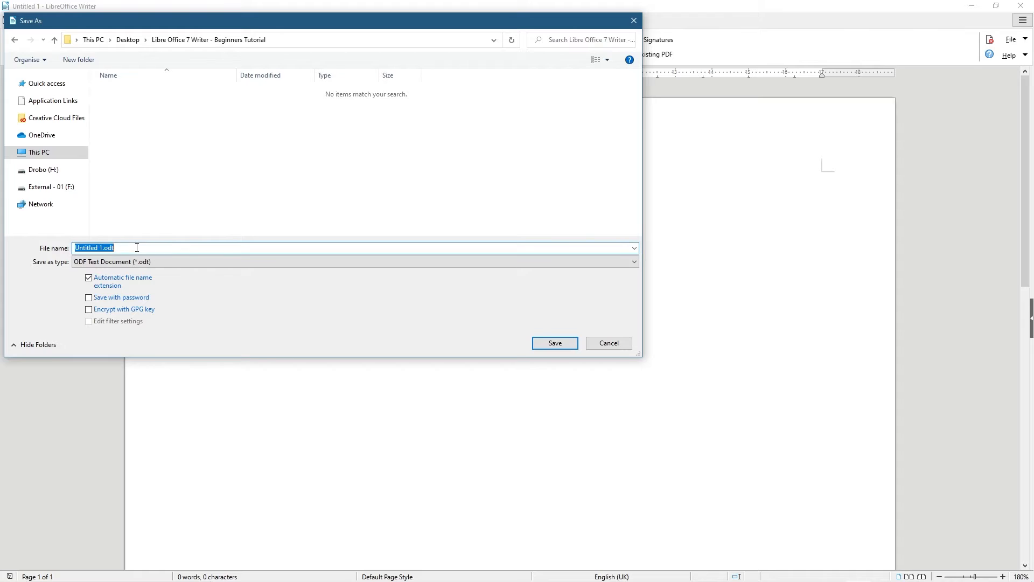
type("master document")
key("BackSpace")
key("BackSpace")
type("ent - 91")
key("BackSpace")
key("BackSpace")
type("01")
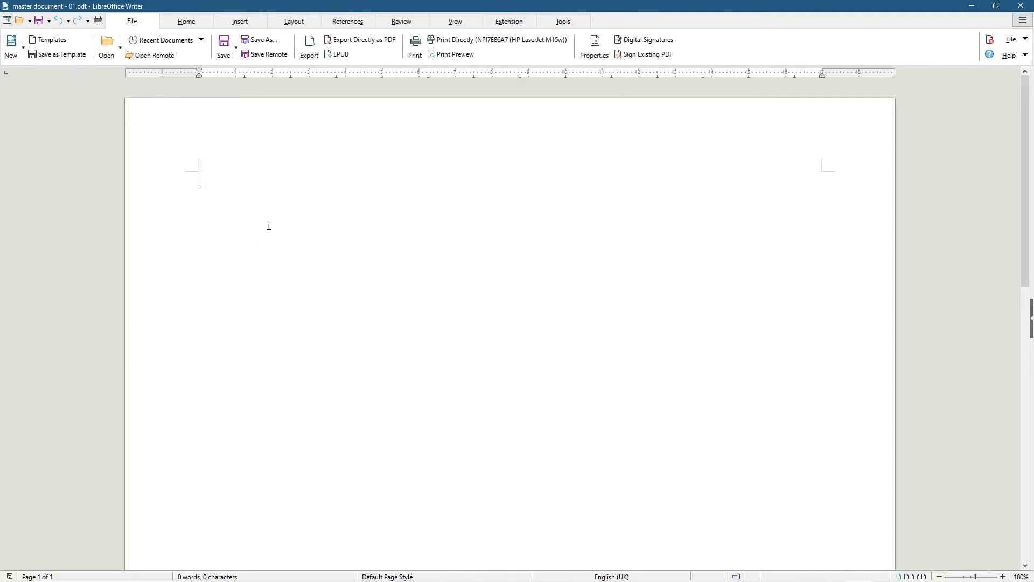
Return to the Home tab and toggle the sidebar handle, leaving the deck tabs shown
left_click(195, 23)
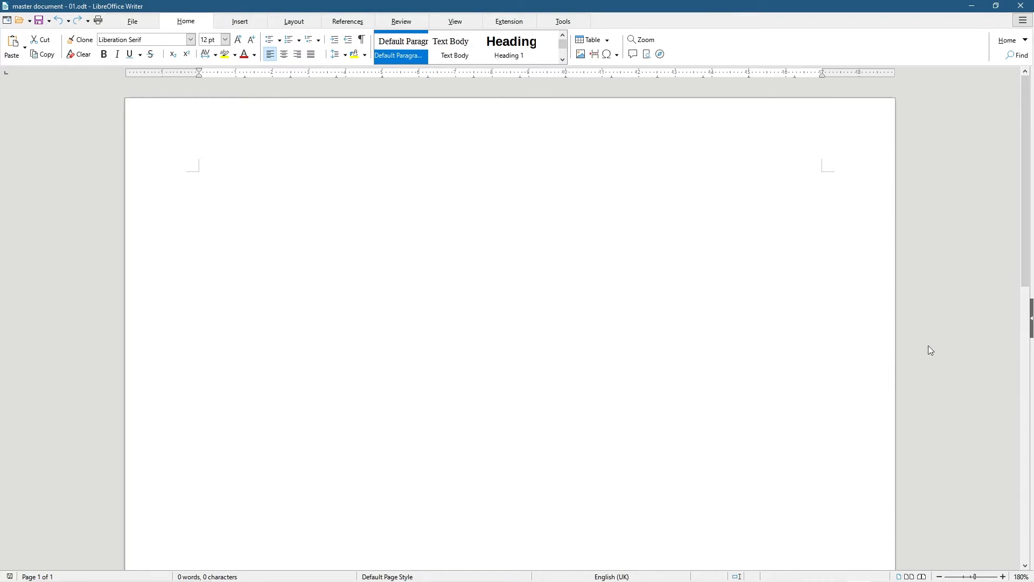
left_click(1030, 320)
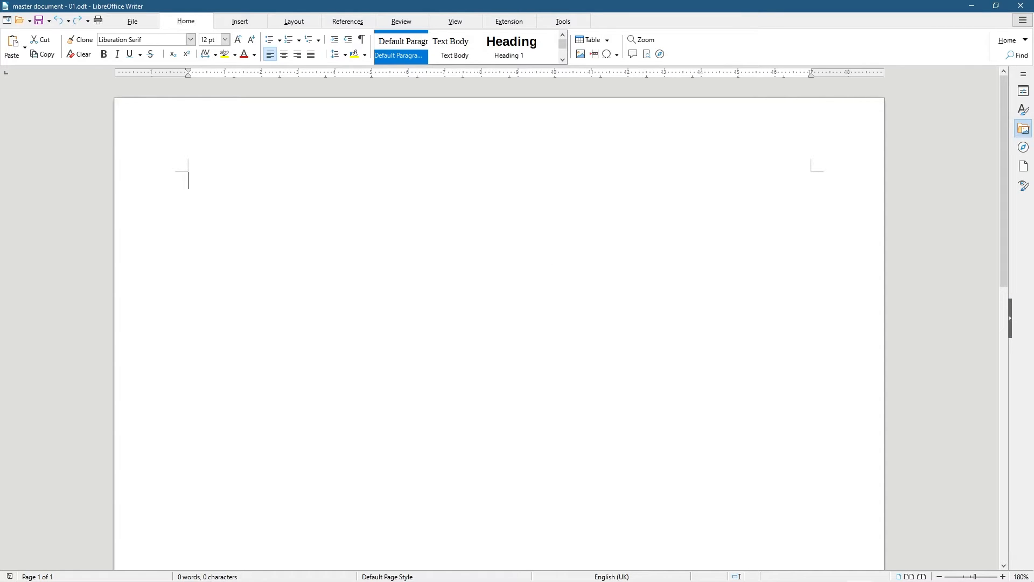
left_click(1010, 320)
left_click(1032, 317)
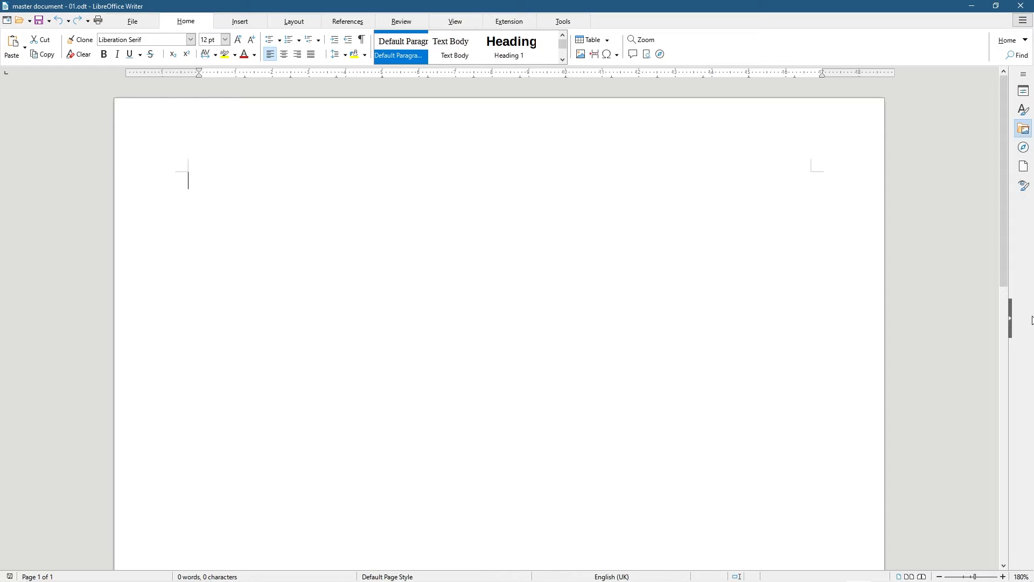
left_click(1010, 319)
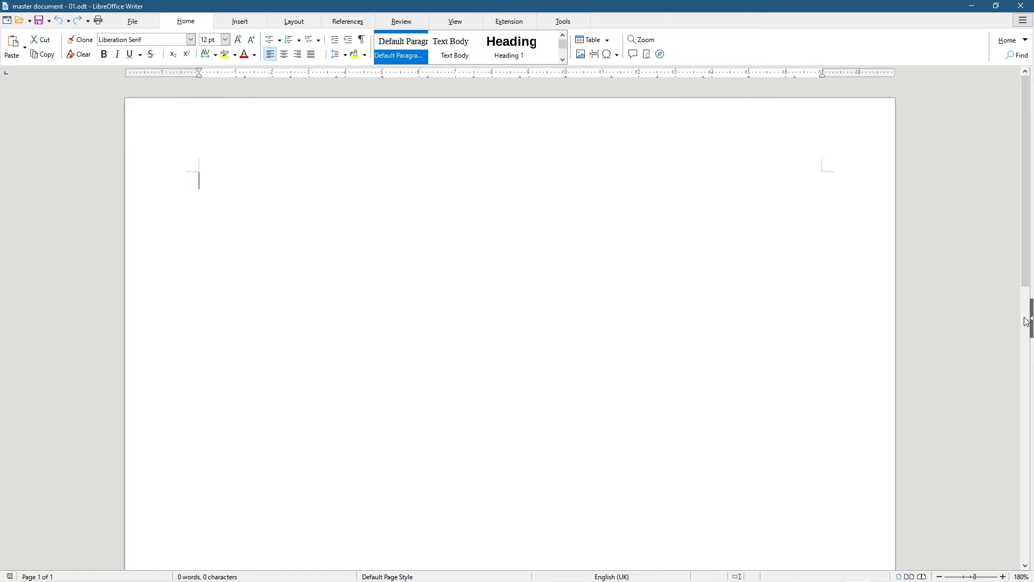
left_click(1031, 319)
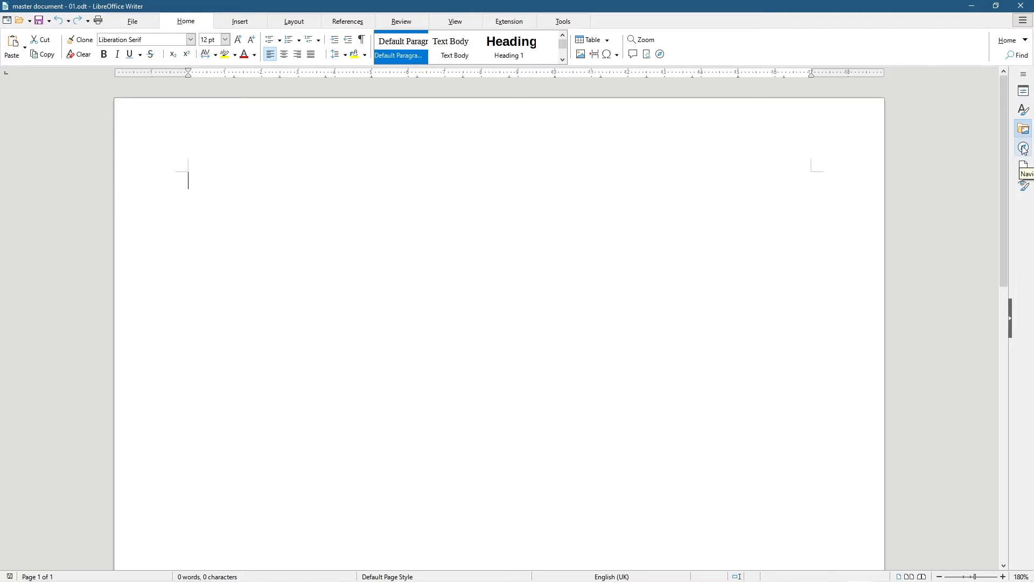
Open the Styles deck, expand the Heading styles, and type 'Heading 1' on the first line
left_click(1024, 111)
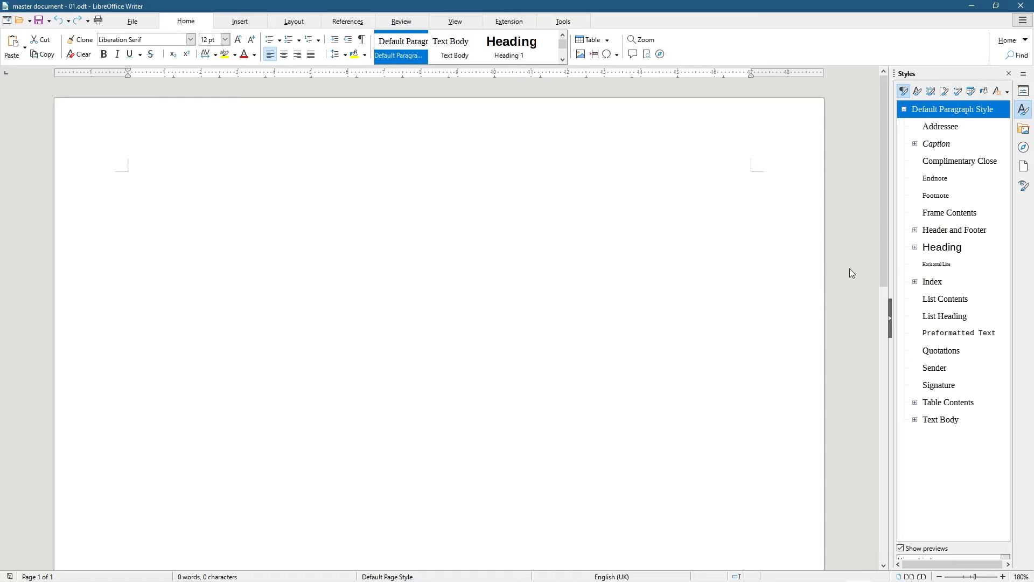
left_click(915, 248)
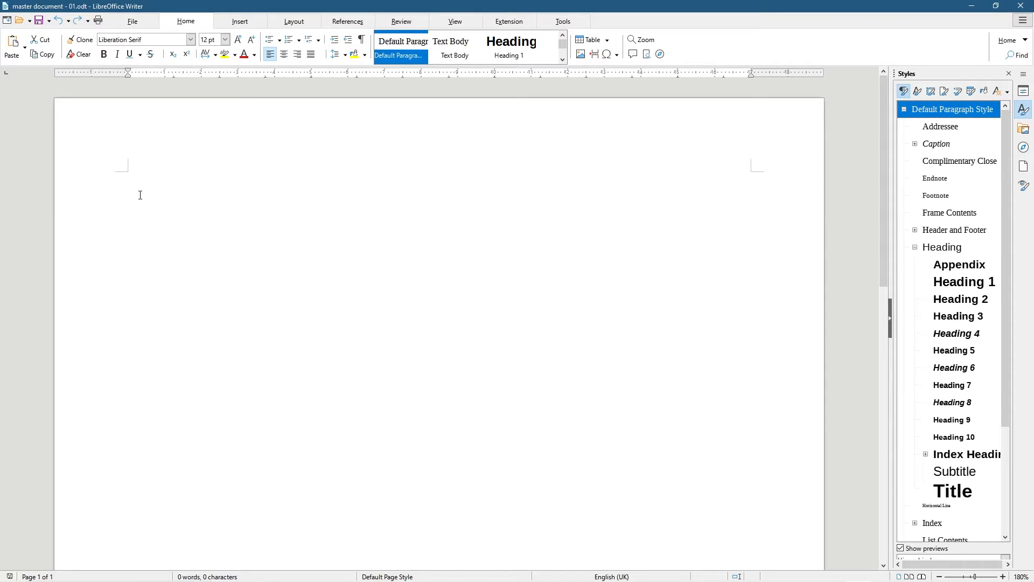
left_click(131, 186)
type("Heading 1")
Select the 'Heading 1' line and apply the Heading 1 paragraph style to it
key("shift+Home")
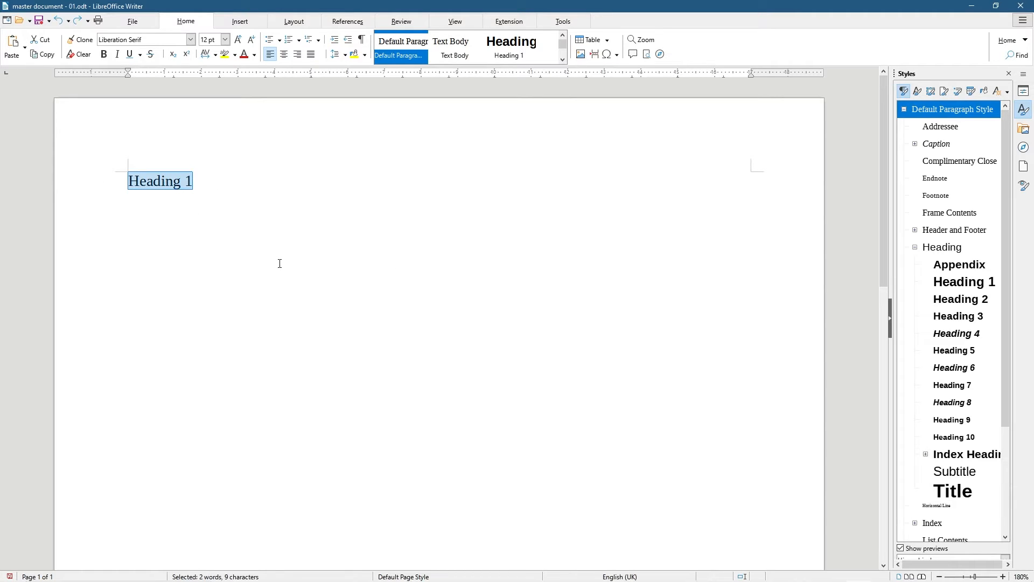
left_click(205, 181)
left_click_drag(195, 181, 118, 183)
left_click(958, 286)
double_click(959, 286)
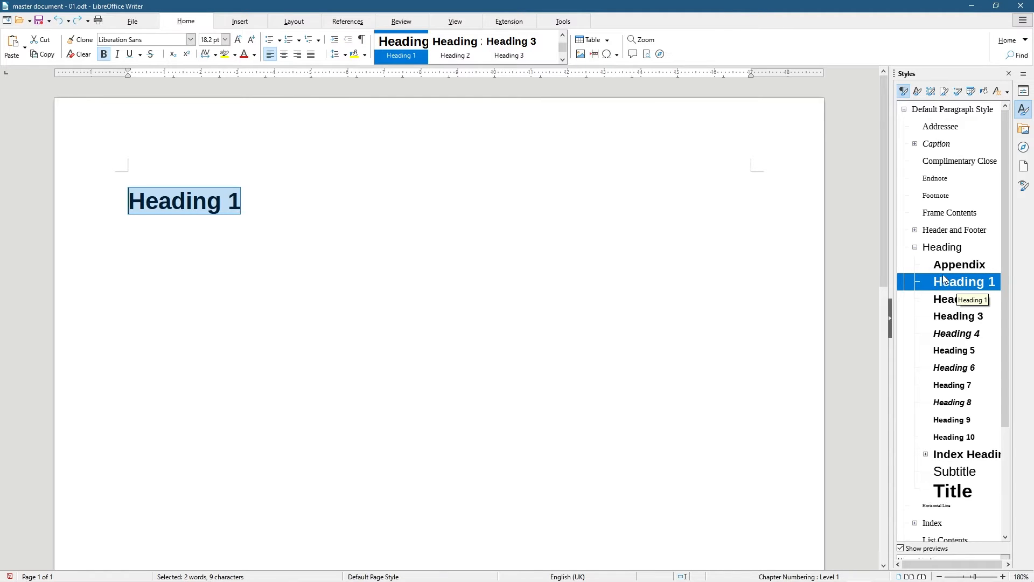
Modify the Heading 1 style to use the Arial font at 100% size
right_click(952, 287)
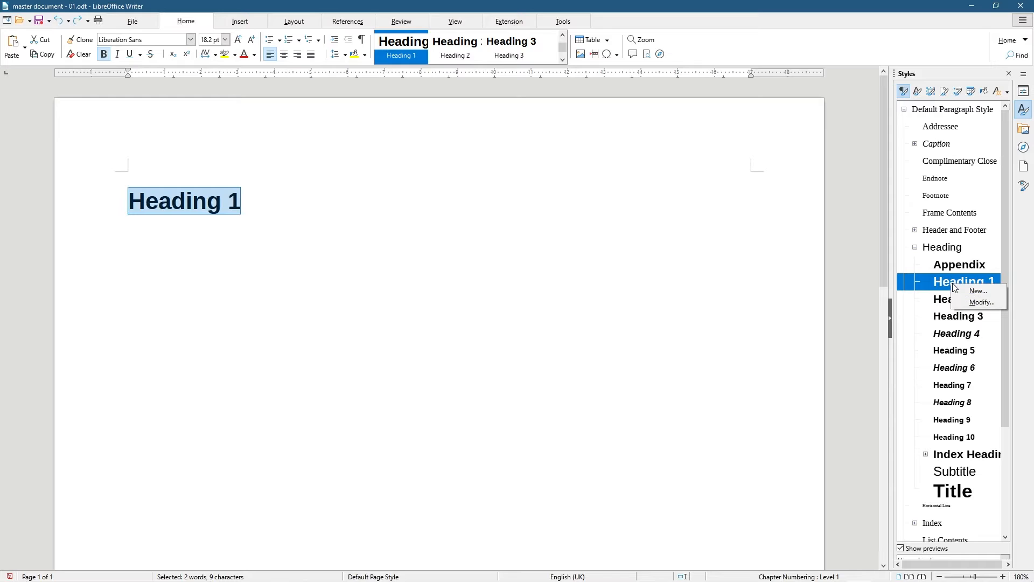
left_click(974, 302)
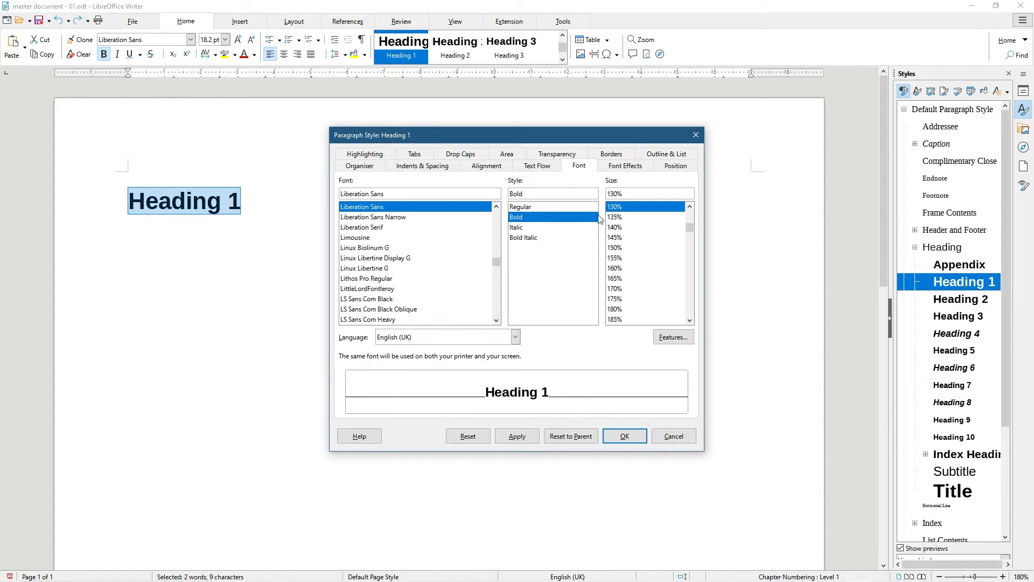
left_click(691, 209)
left_click(690, 209)
left_click(690, 209)
left_click(690, 209)
left_click(690, 209)
left_click(691, 209)
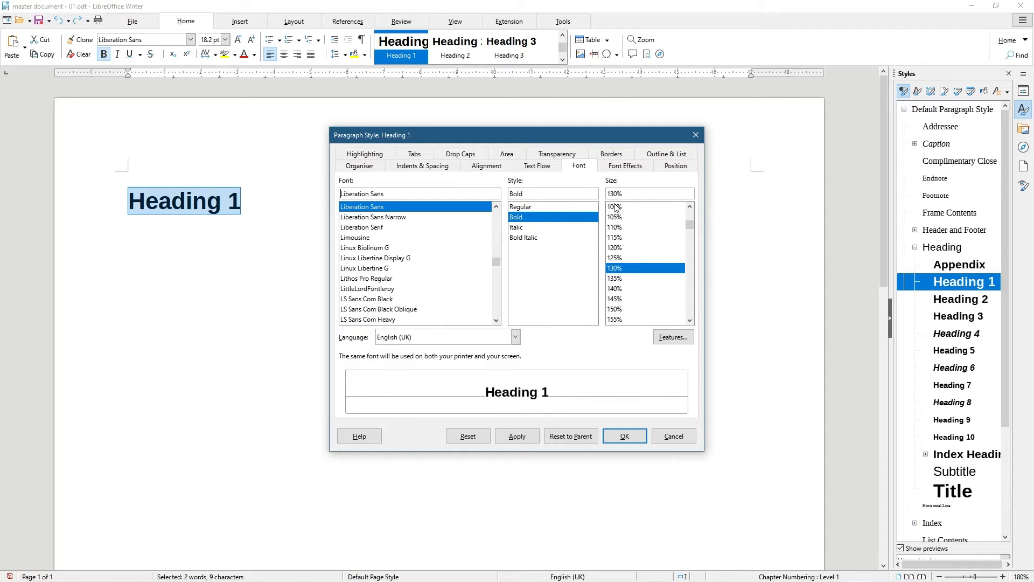
left_click(615, 207)
left_click_drag(386, 194, 266, 194)
type("Arial")
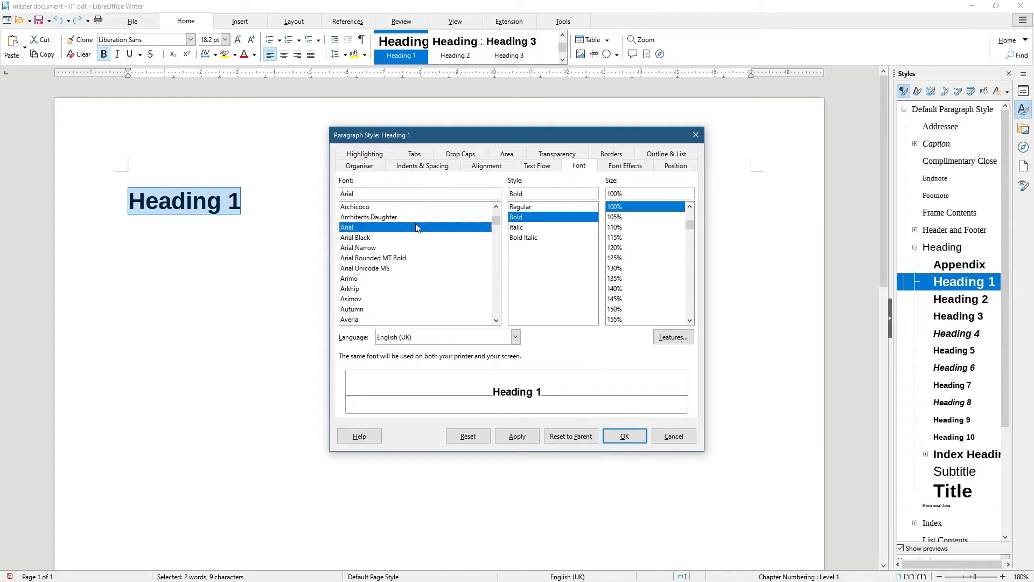
left_click(515, 438)
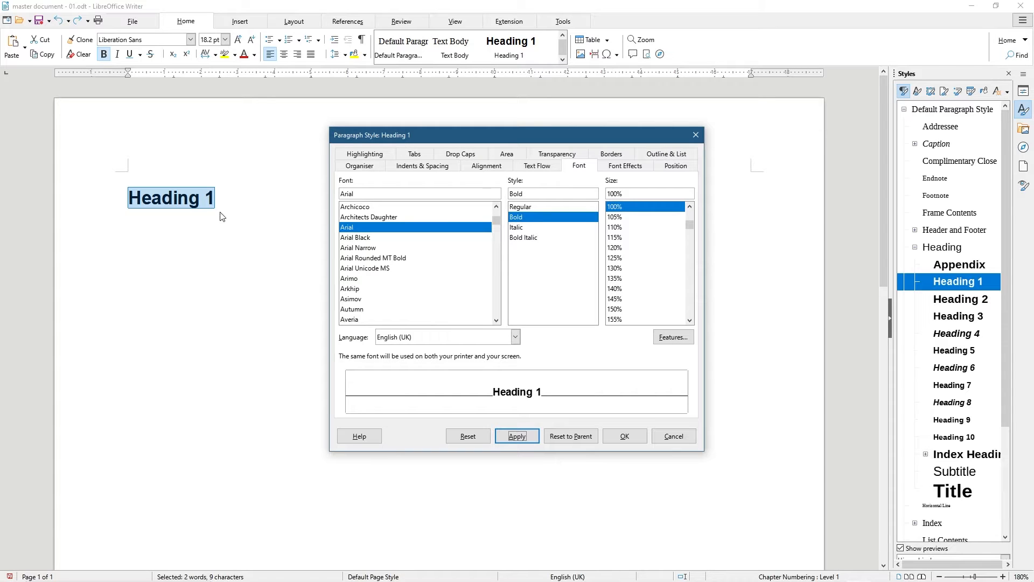
left_click(625, 437)
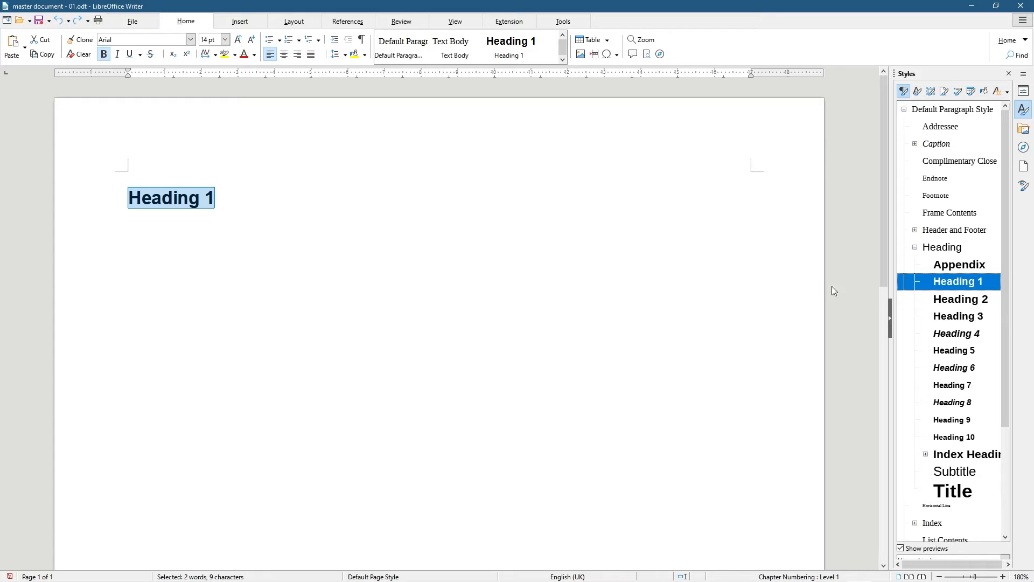
Duplicate the heading text as a new paragraph below and delete its trailing 1
left_click(219, 198)
left_click_drag(219, 198, 63, 198)
key("ctrl+c")
left_click(227, 202)
key("Return")
key("ctrl+v")
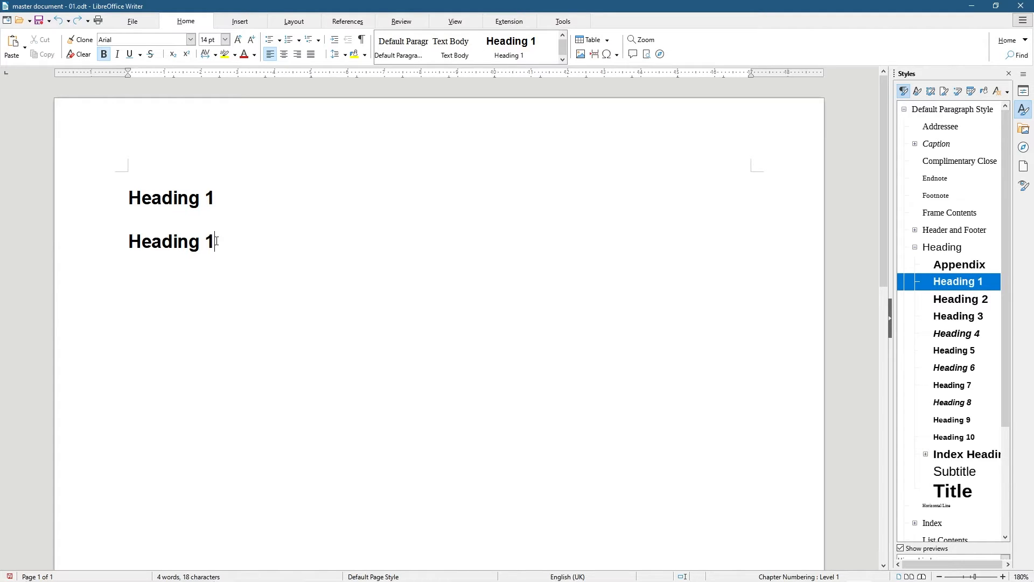
key("BackSpace")
Finish the second line as 'Heading 2' and apply the Heading 2 style to it
type("2")
left_click_drag(222, 253, 115, 241)
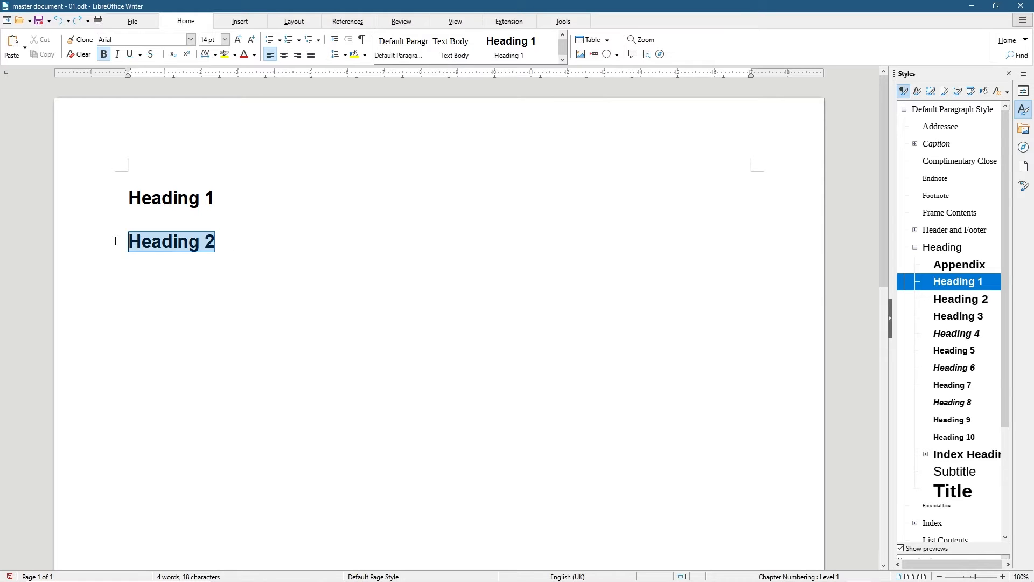
double_click(956, 301)
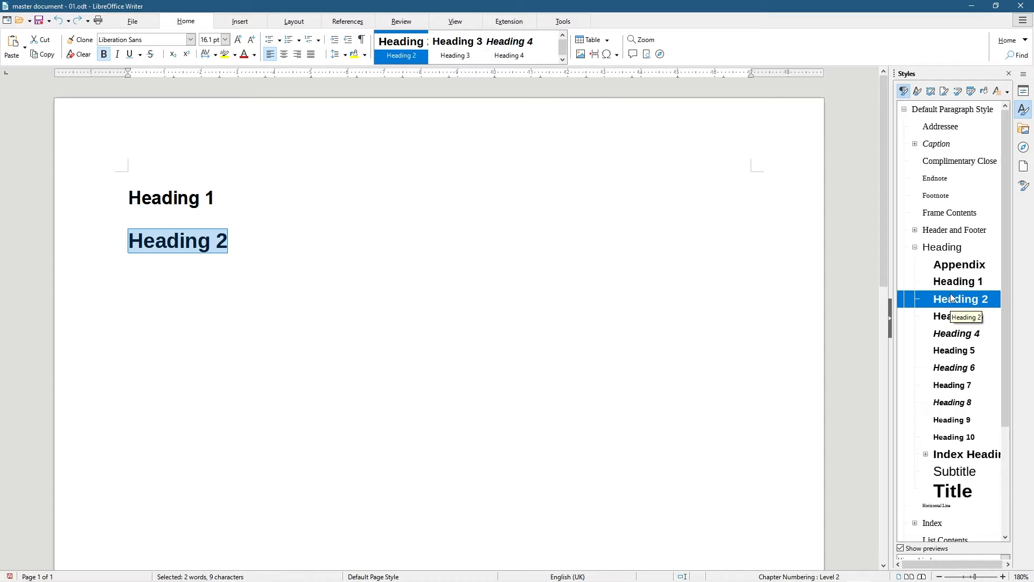
Modify the Heading 2 style to use the Arial font at 90% size
right_click(950, 295)
left_click(975, 313)
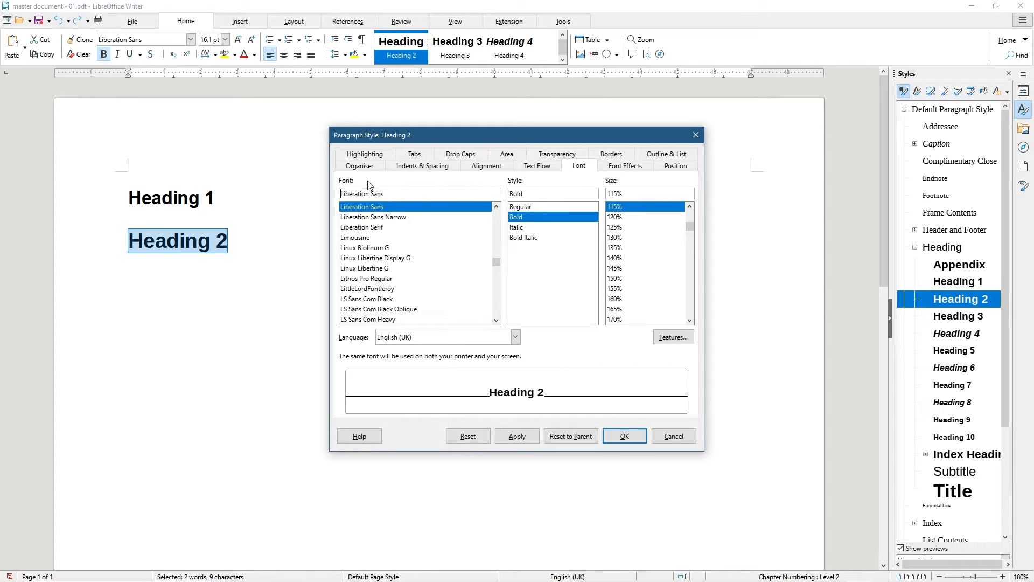
triple_click(406, 194)
type("Aria")
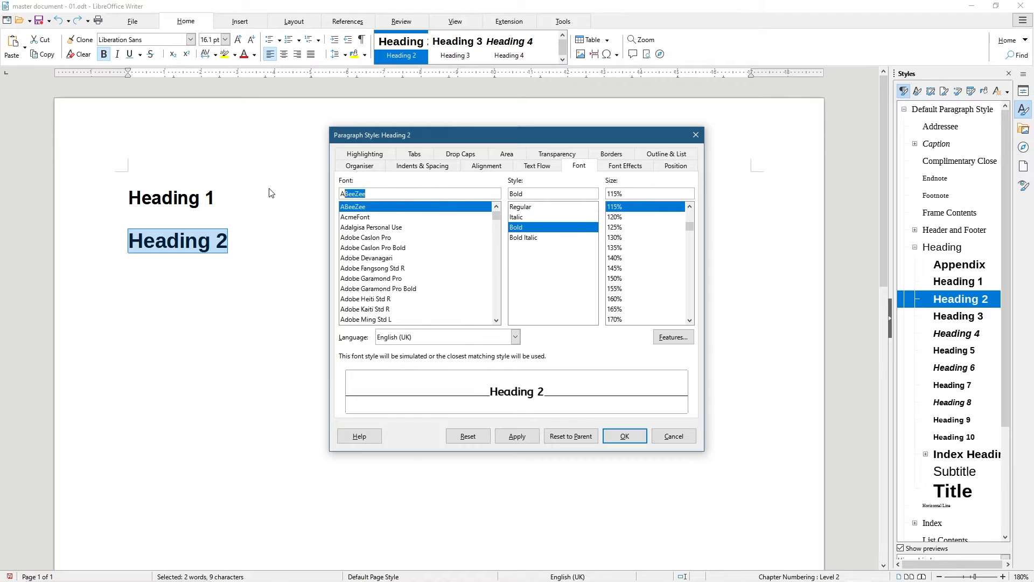
type("al")
left_click(538, 218)
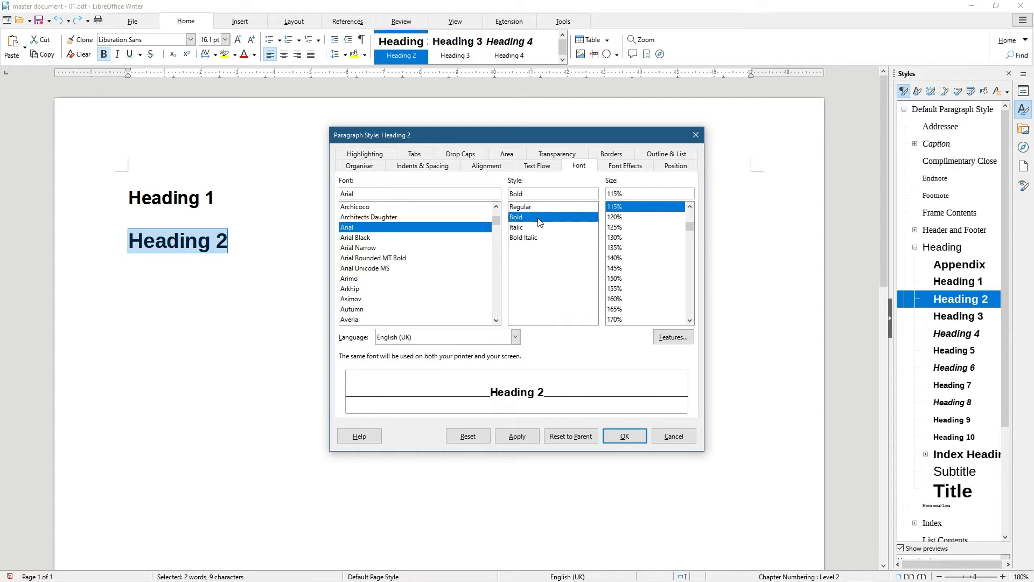
left_click(689, 206)
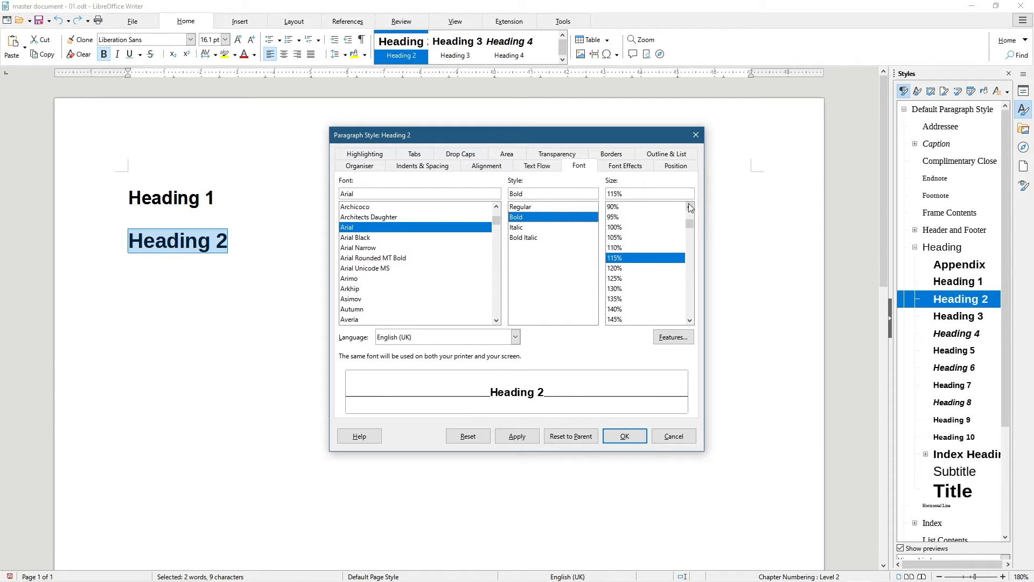
left_click(613, 207)
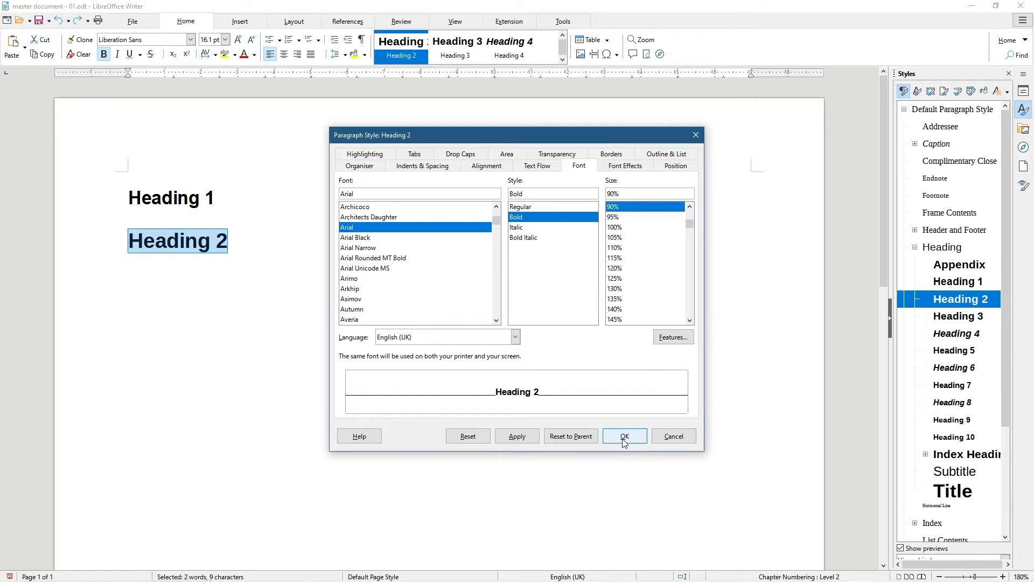
left_click(538, 437)
left_click(624, 436)
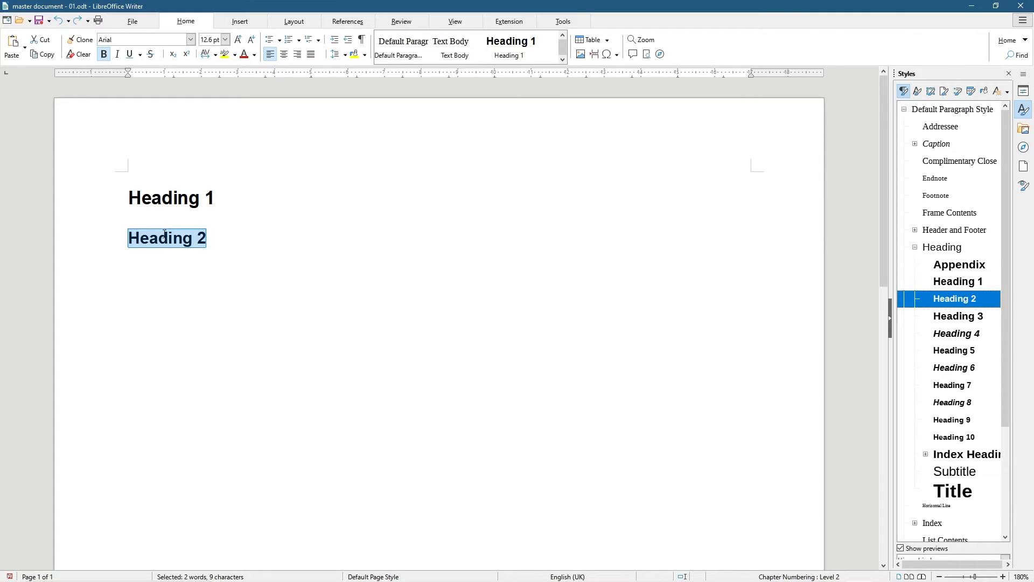
left_click(208, 237)
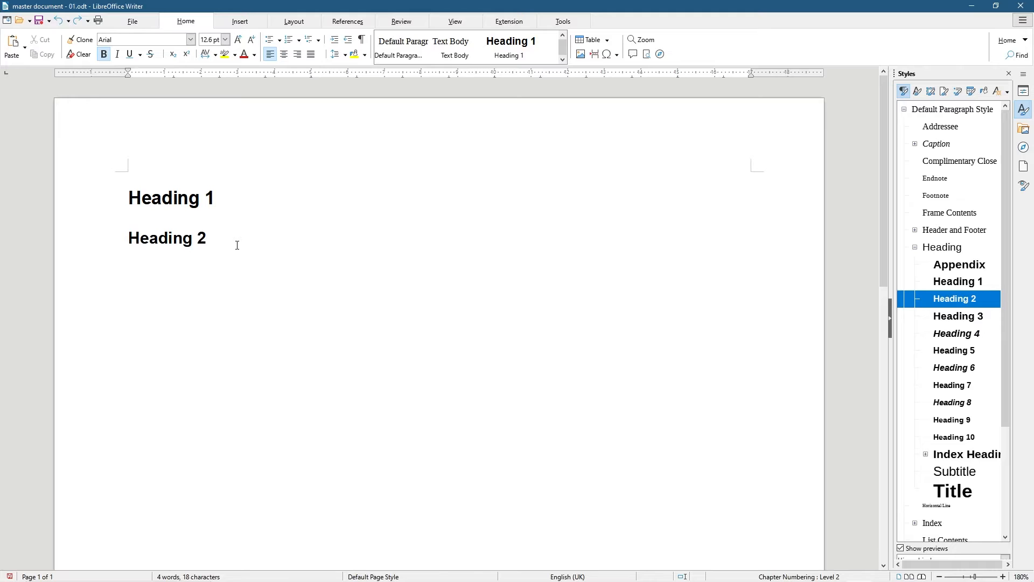
Copy the heading line to a third line reading 'Heading 3' and apply the Heading 3 style
left_click_drag(219, 239, 130, 253)
key("ctrl+c")
left_click(148, 269)
key("ctrl+v")
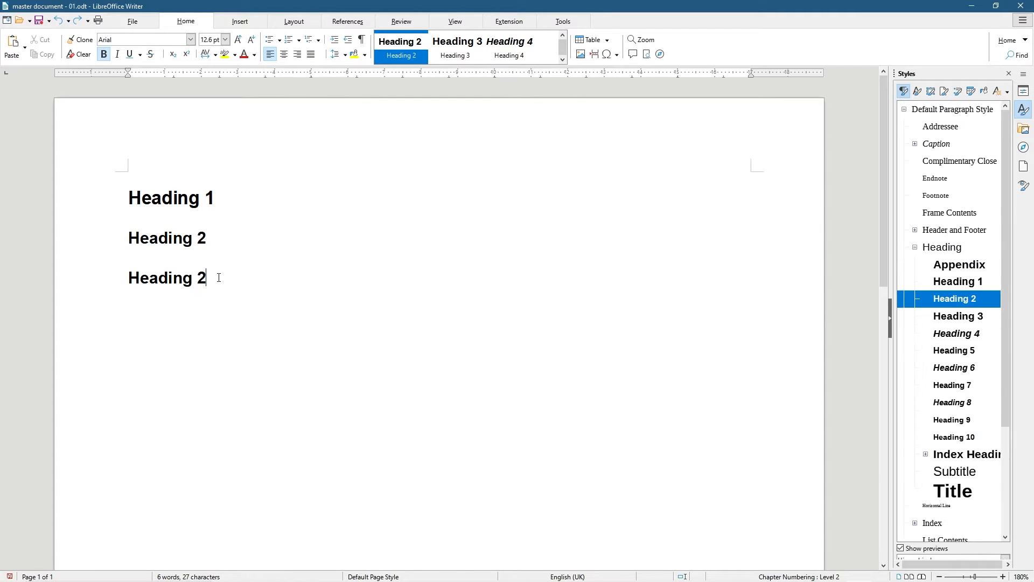
key("BackSpace")
type("3")
left_click_drag(217, 277, 101, 279)
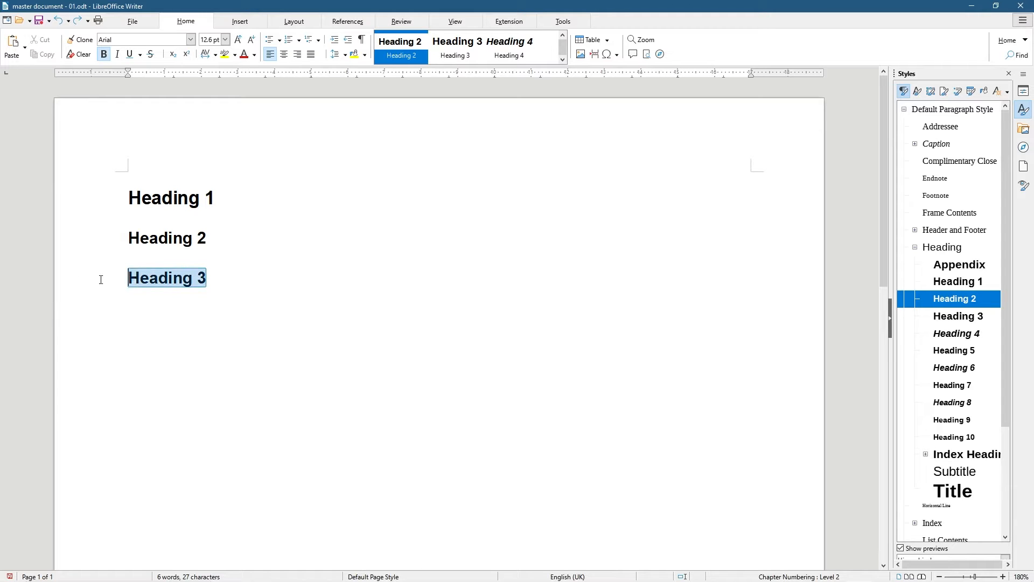
double_click(956, 318)
Modify the Heading 3 style to use the Arial font at 80% size
right_click(956, 319)
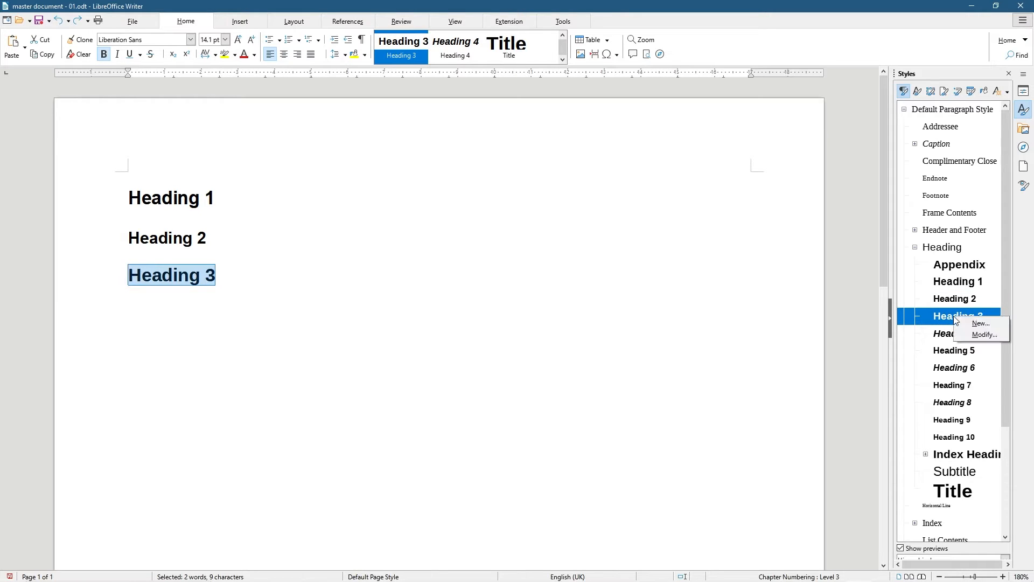
left_click(973, 334)
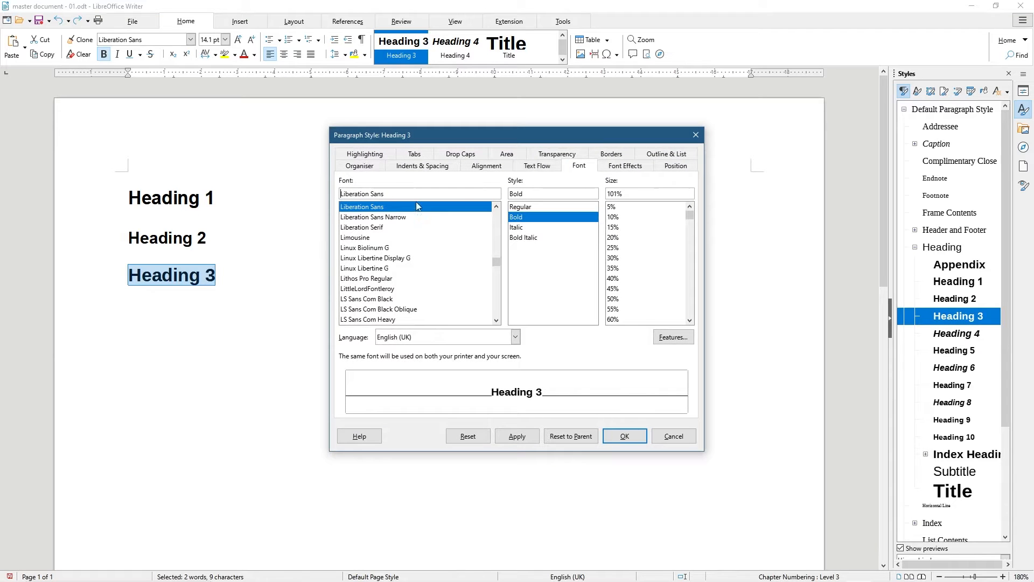
type("Airl")
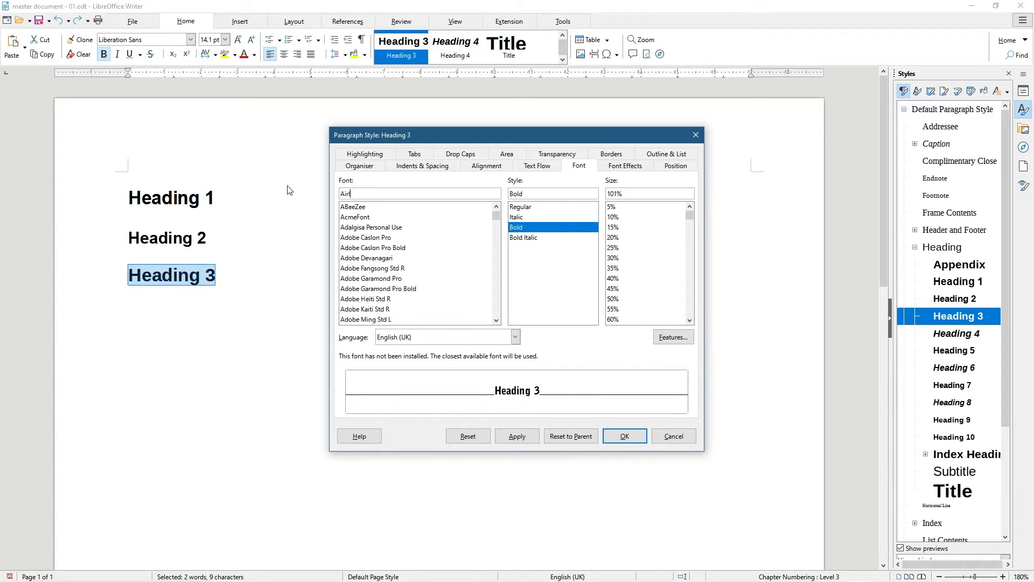
type("al")
key("BackSpace")
key("BackSpace")
key("BackSpace")
key("BackSpace")
type("rial")
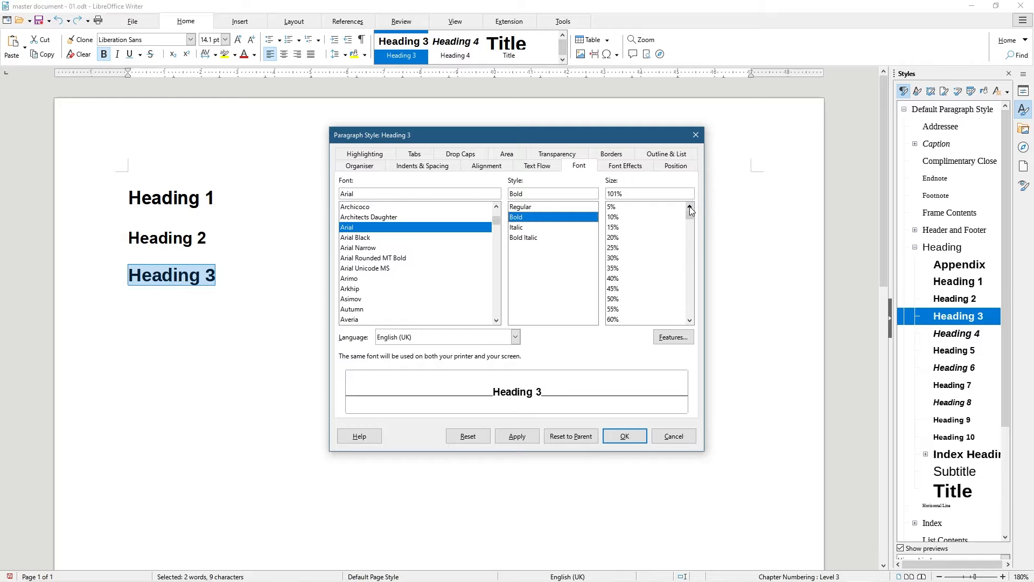
left_click_drag(691, 215, 691, 223)
left_click(614, 217)
left_click(538, 437)
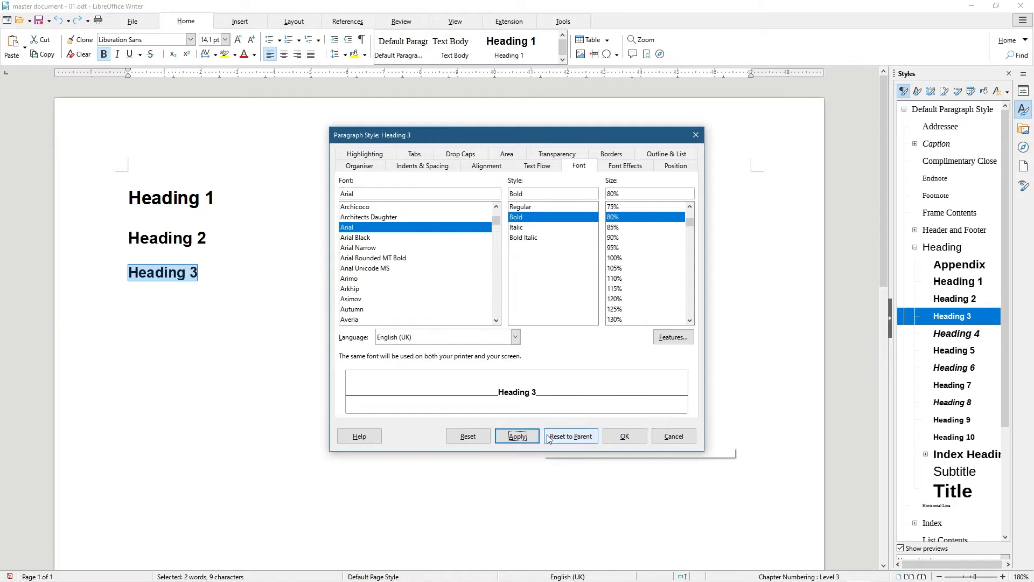
left_click(625, 436)
left_click(213, 282)
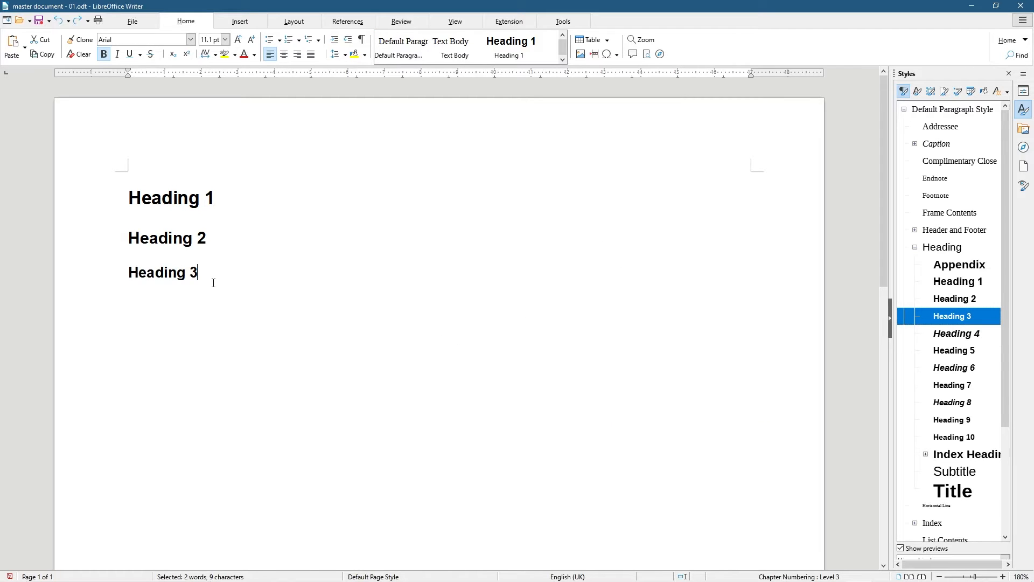
Duplicate the Heading 3 line as a fourth paragraph and delete its trailing 3
left_click_drag(210, 275, 98, 275)
key("ctrl+c")
left_click(222, 275)
key("Return")
key("ctrl+v")
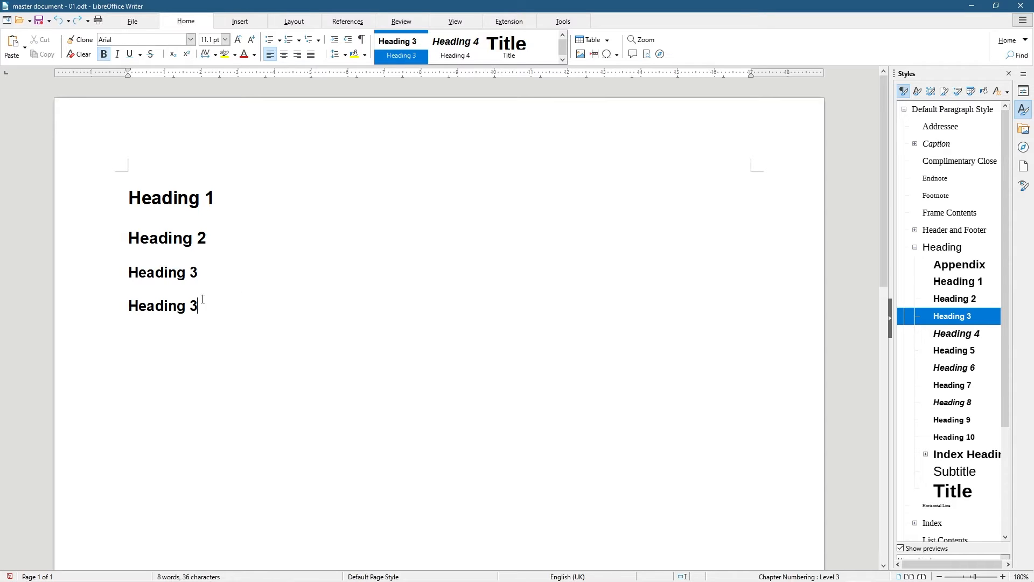
key("BackSpace")
Change the Heading 4 style's font to Arial, correcting the misspelled name
type("4")
left_click_drag(197, 305, 128, 306)
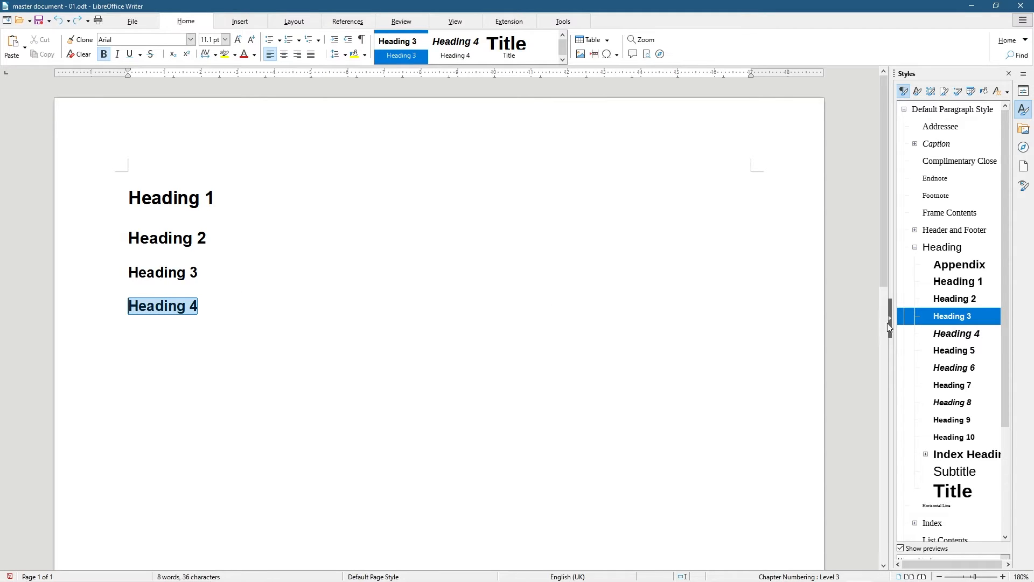
double_click(952, 336)
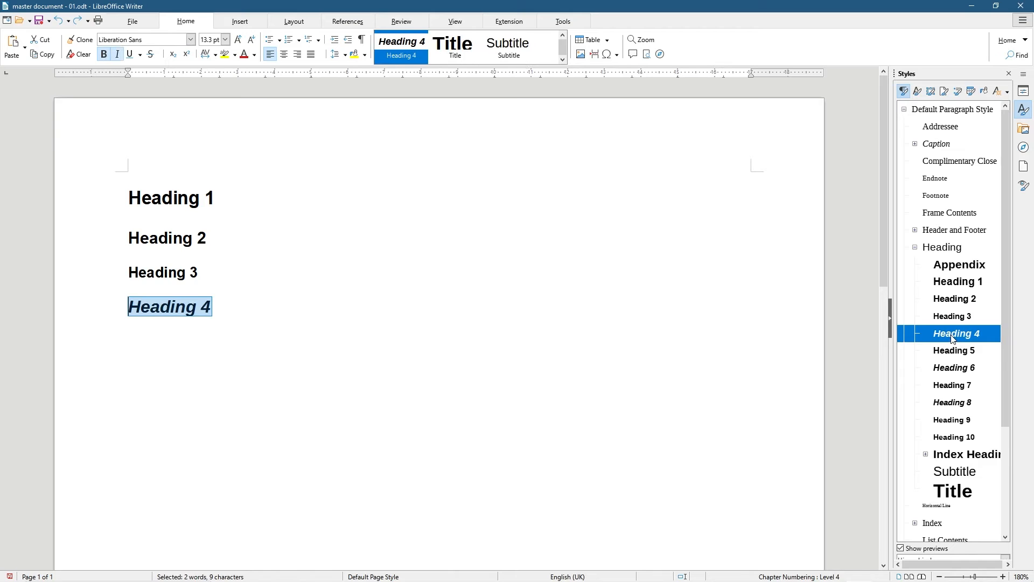
right_click(952, 338)
left_click(980, 354)
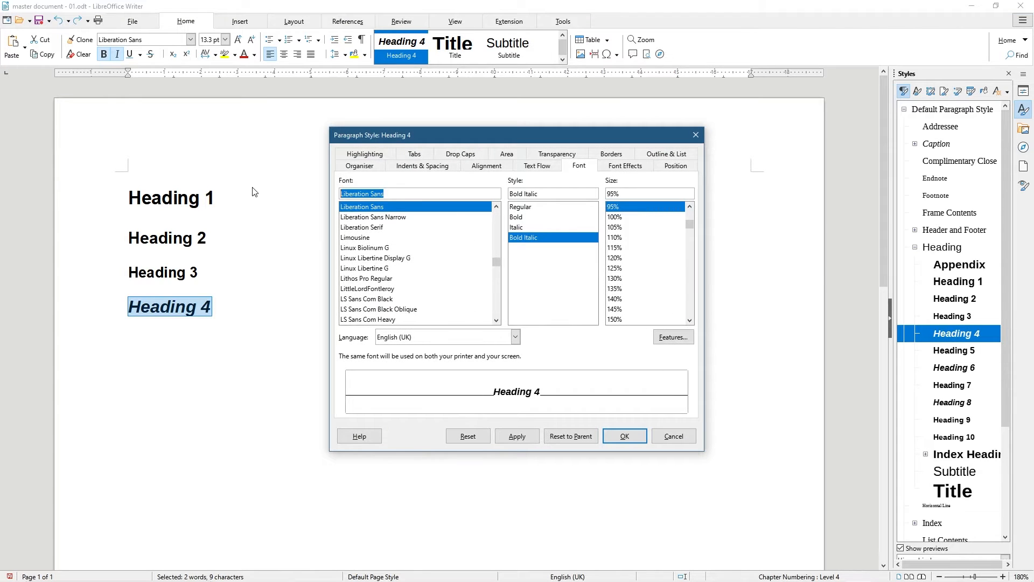
type("Airal")
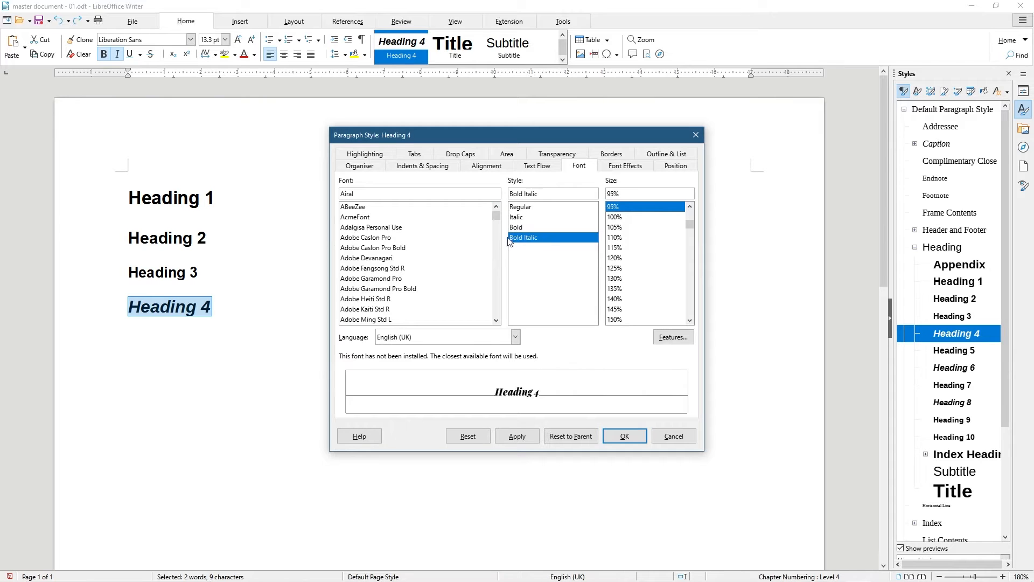
key("ctrl+a")
type("Arial")
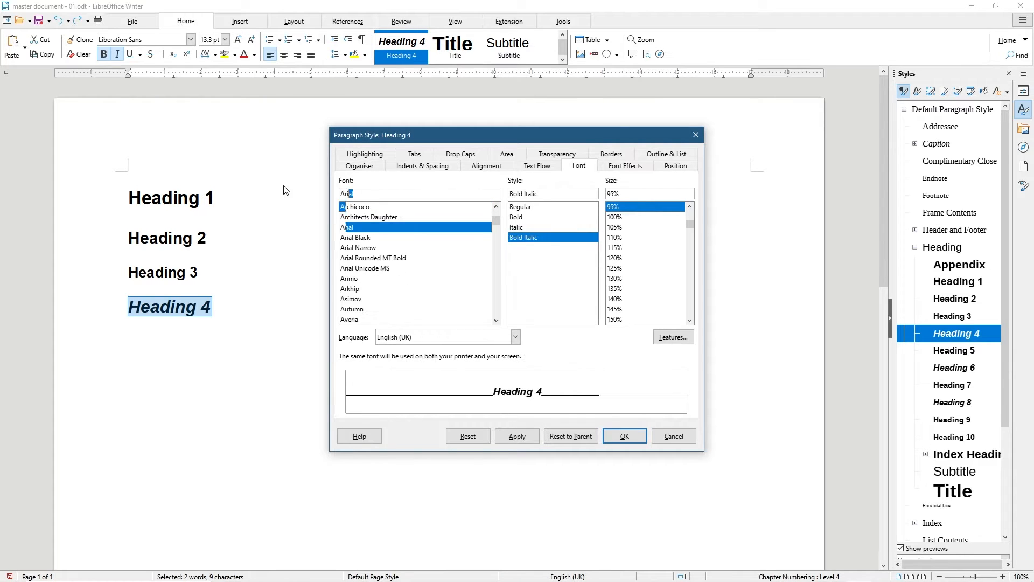
Make Heading 4 bold rather than italic at 70% size, and apply it
left_click(525, 218)
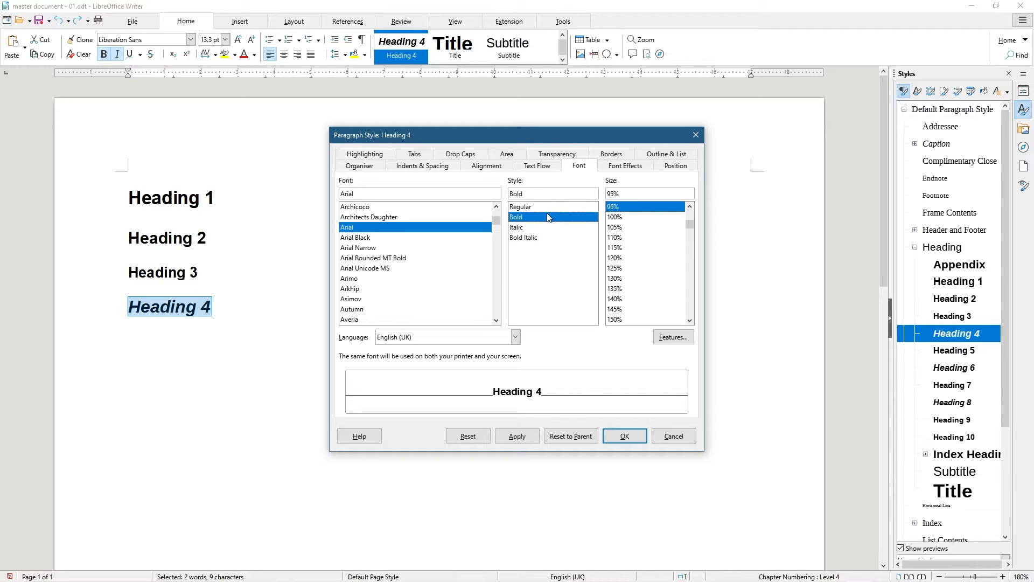
left_click(689, 207)
left_click(689, 206)
left_click(689, 207)
left_click(690, 206)
left_click(689, 206)
left_click(614, 208)
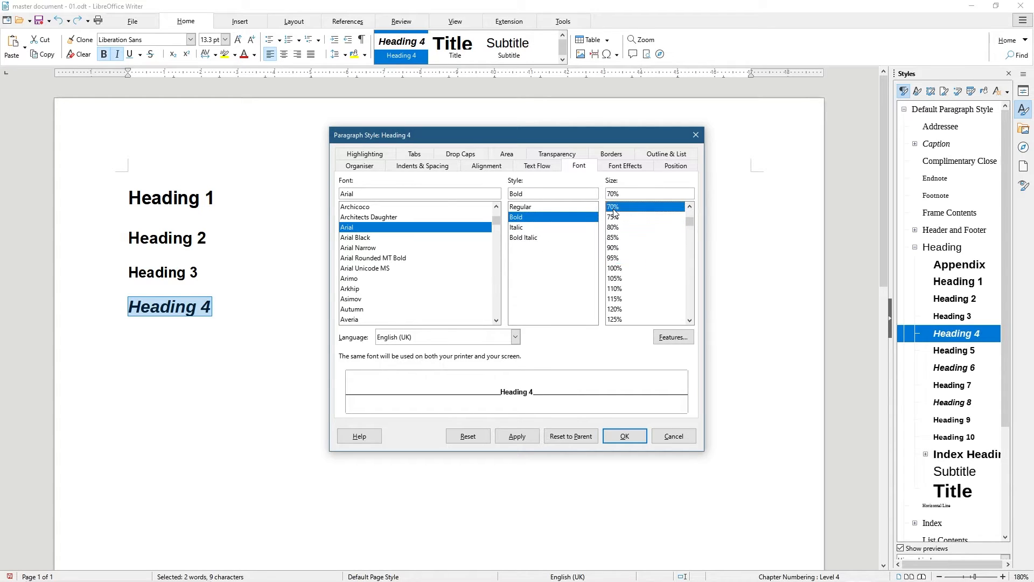
left_click(532, 443)
left_click(623, 437)
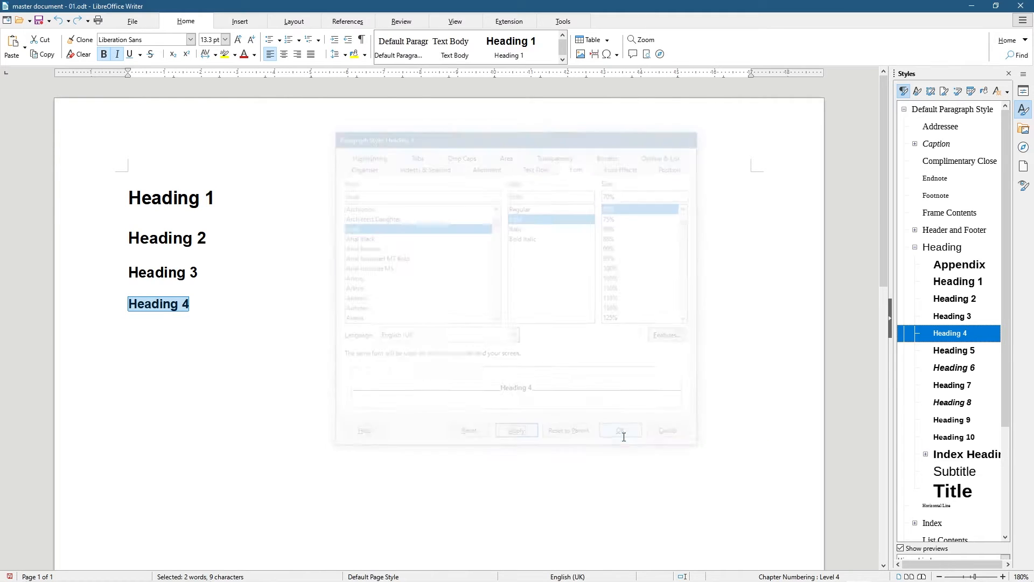
Select all four sample headings and change options on the top toolbar
left_click(302, 328)
left_click_drag(248, 308, 54, 215)
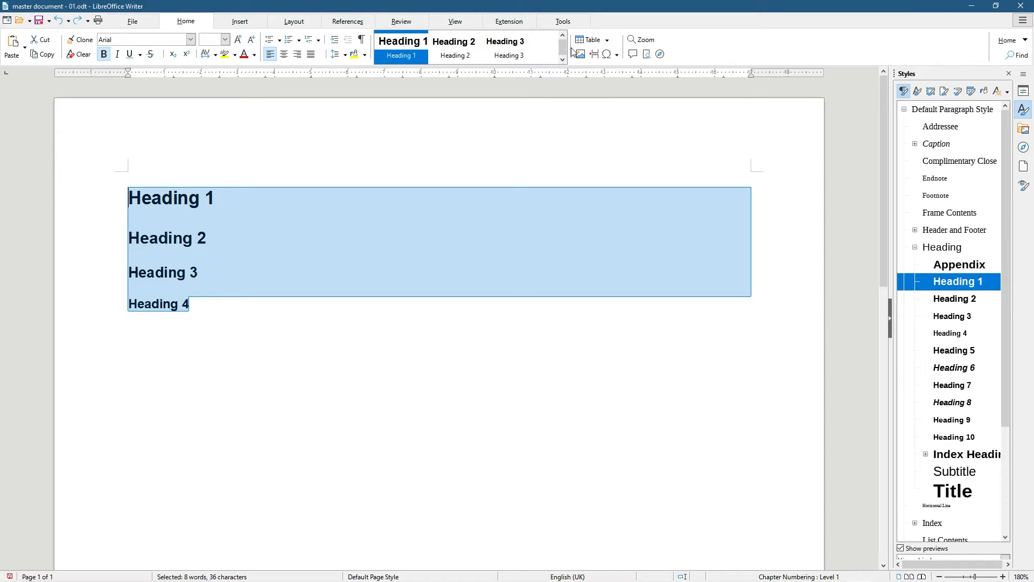
left_click(562, 60)
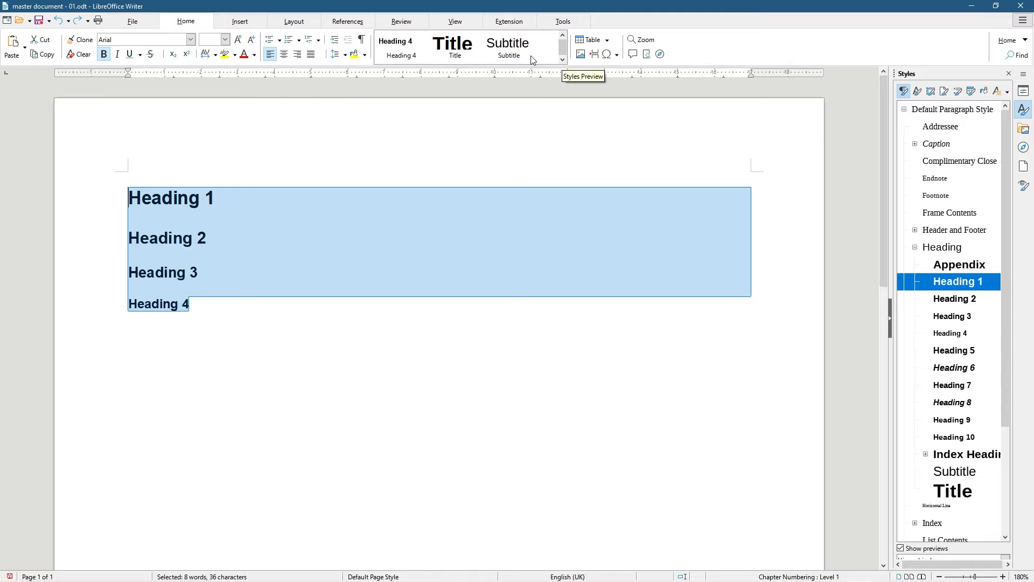
left_click(563, 36)
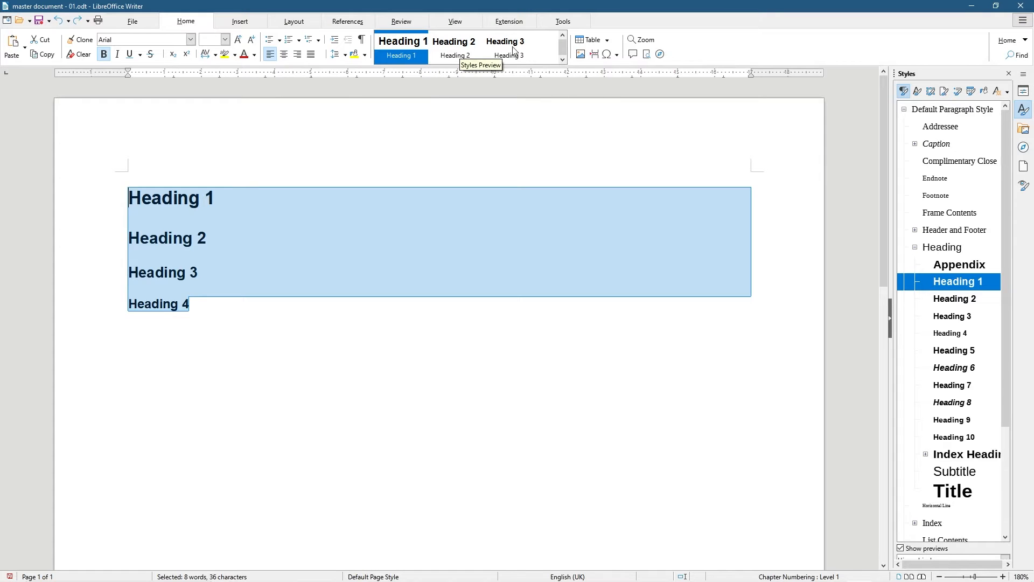
left_click(562, 60)
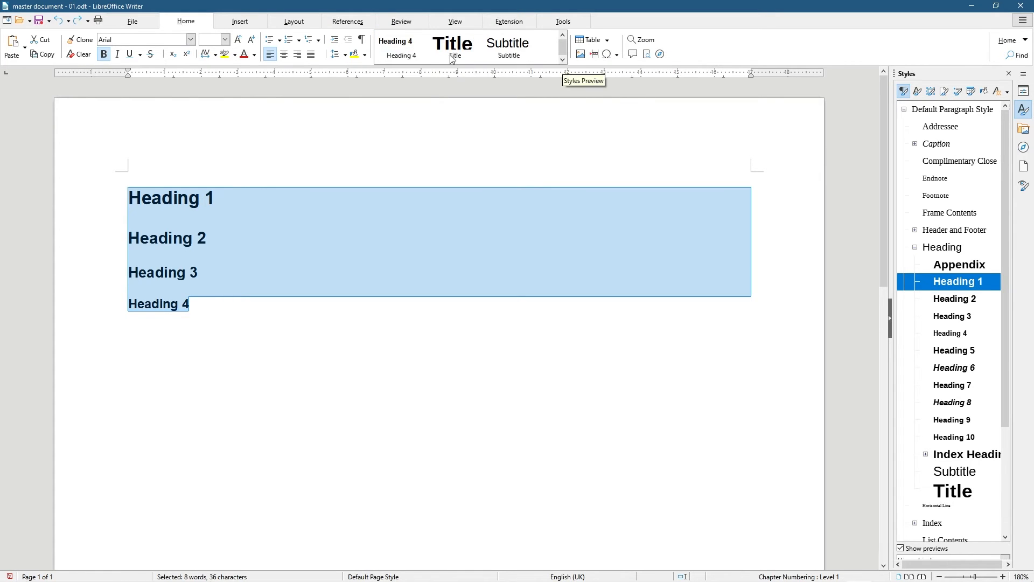
left_click(562, 38)
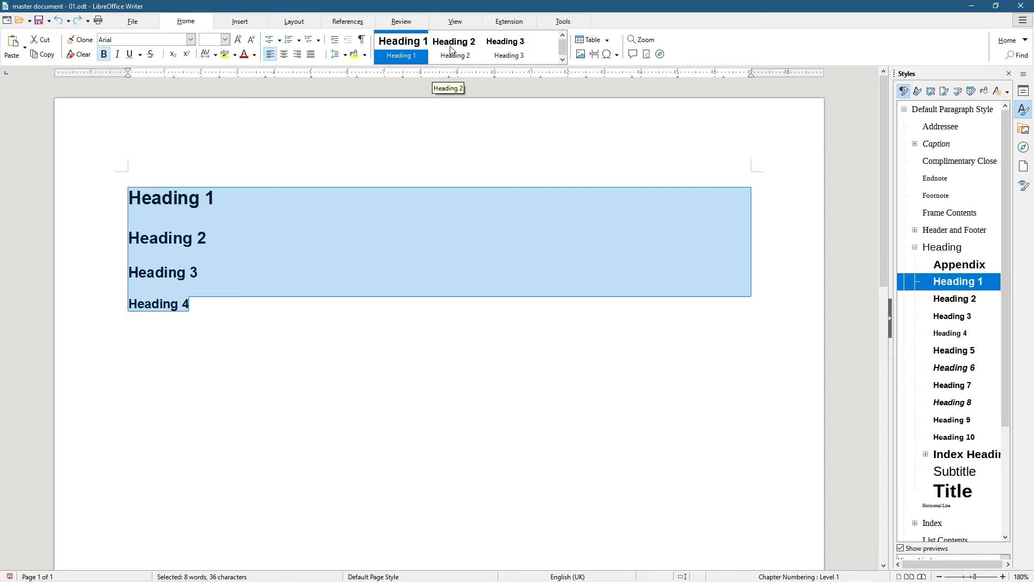
left_click_drag(231, 285, 28, 191)
Add a 'Default Text' line below the Heading 4 line
left_click(211, 305)
key("Return")
type("Default Text")
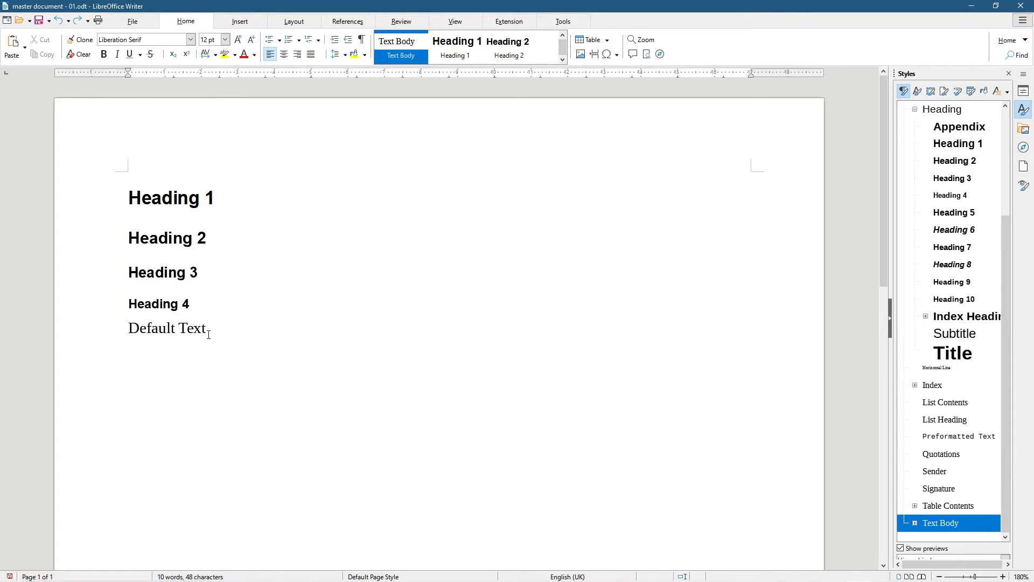
left_click_drag(206, 329, 97, 328)
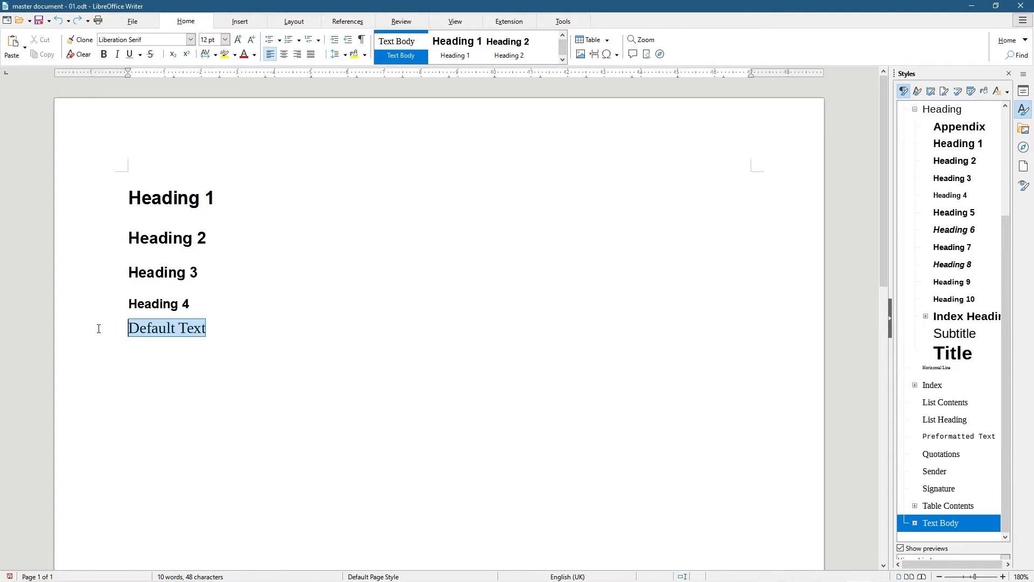
Set the Text Body style to Arial 10 pt
right_click(941, 527)
left_click(965, 542)
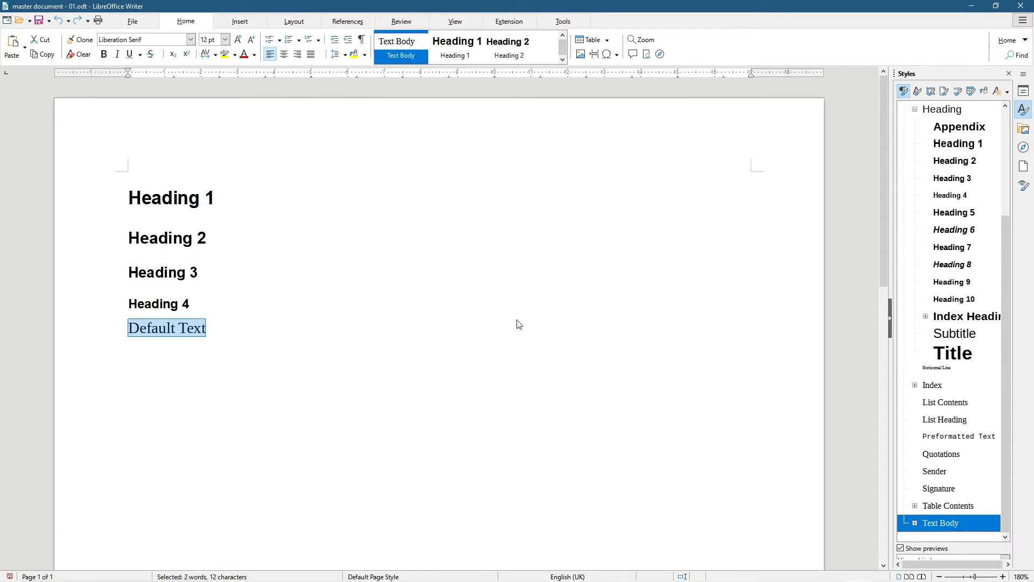
type("A")
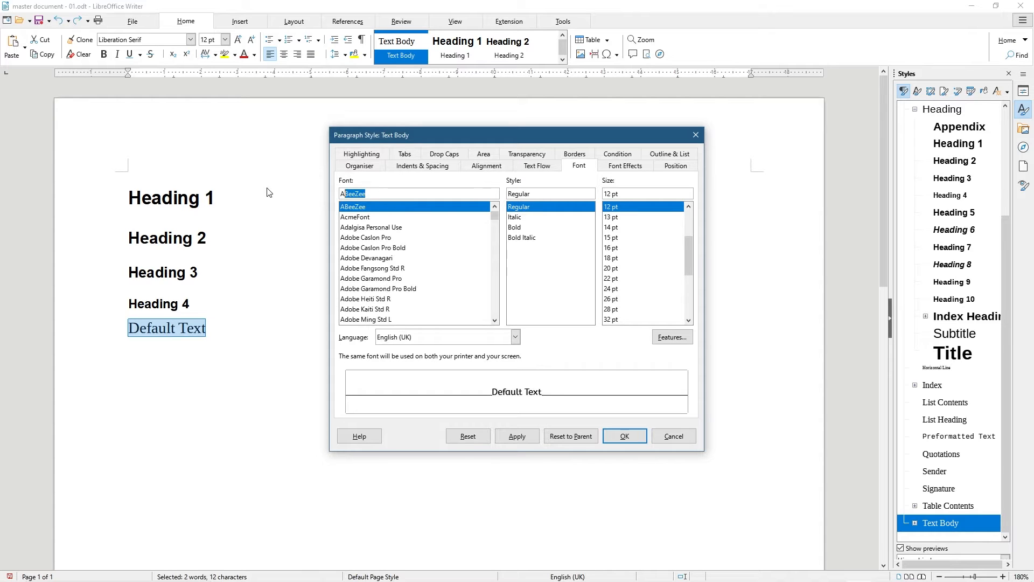
type("rial")
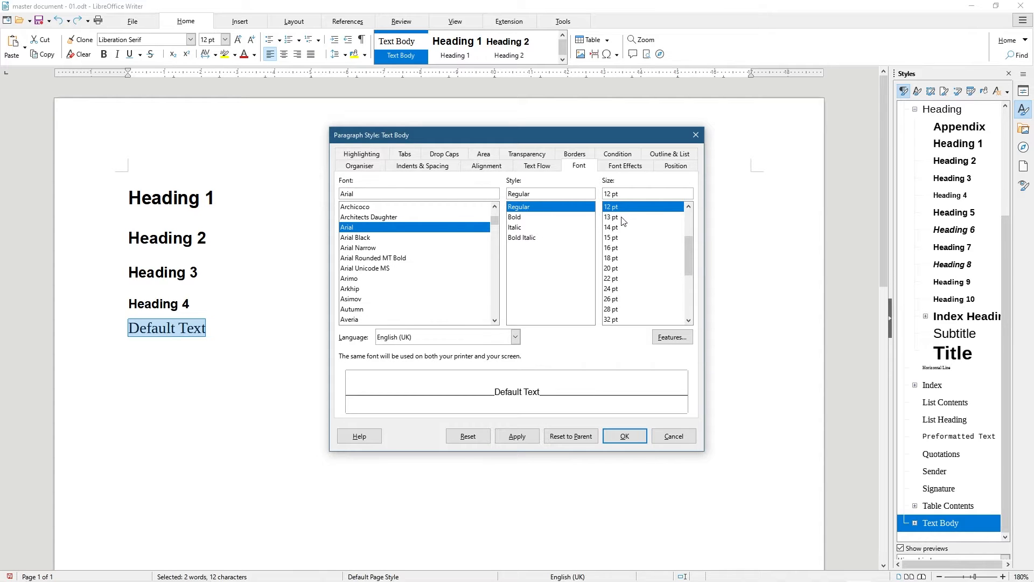
scroll(685, 204, "up", 4)
left_click(653, 207)
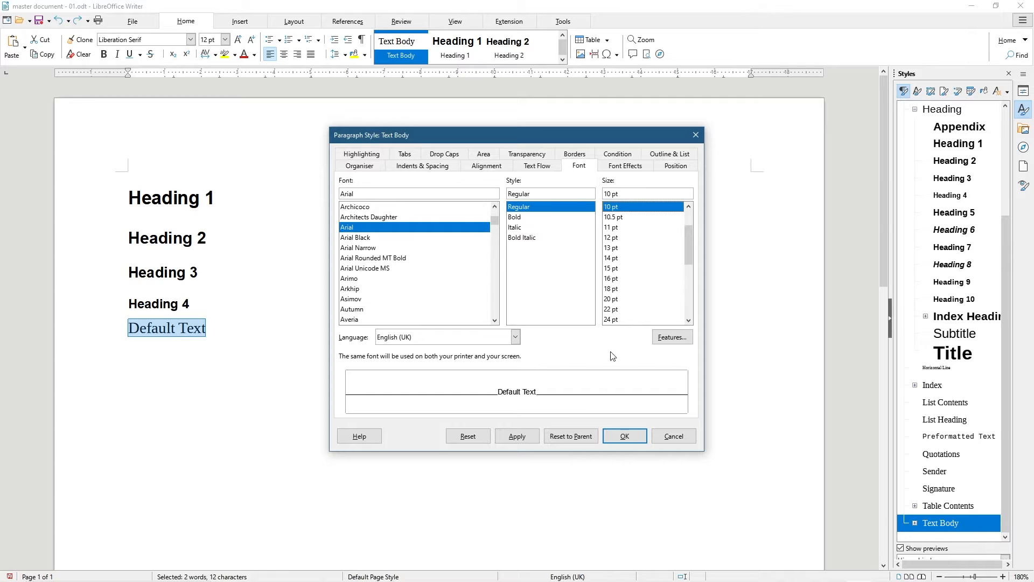
left_click(531, 436)
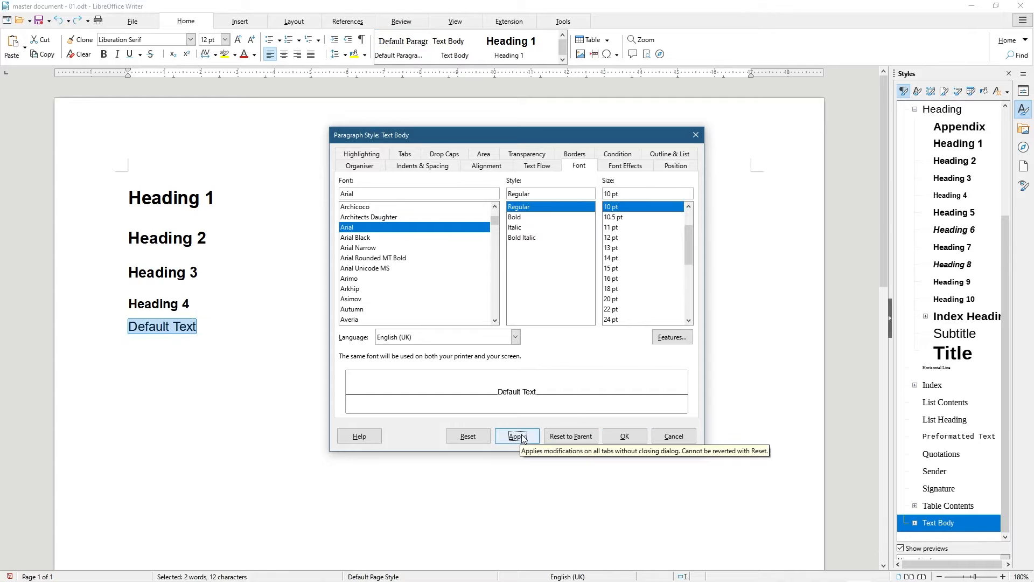
left_click(625, 436)
left_click_drag(226, 341, 39, 156)
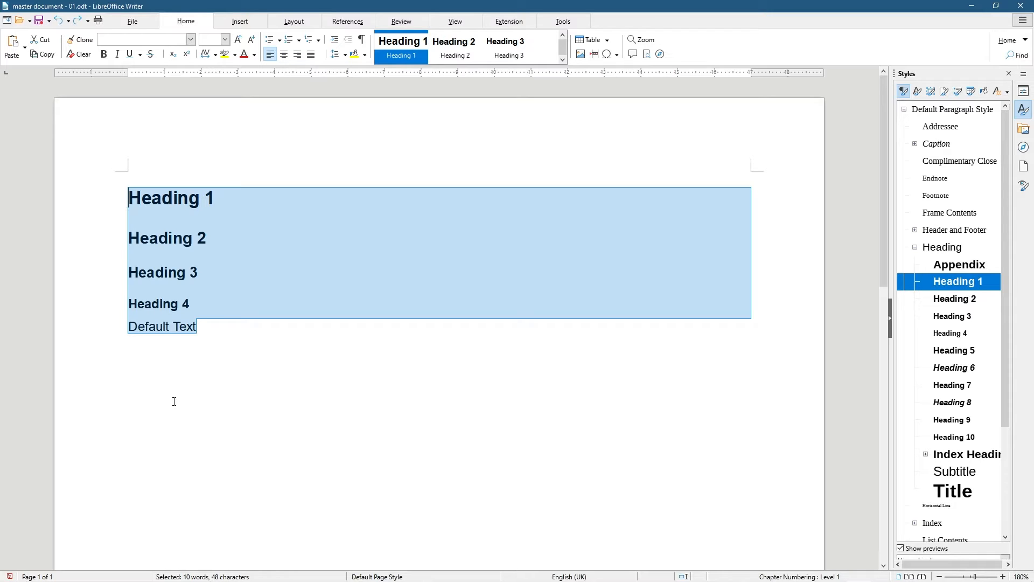
left_click(283, 296)
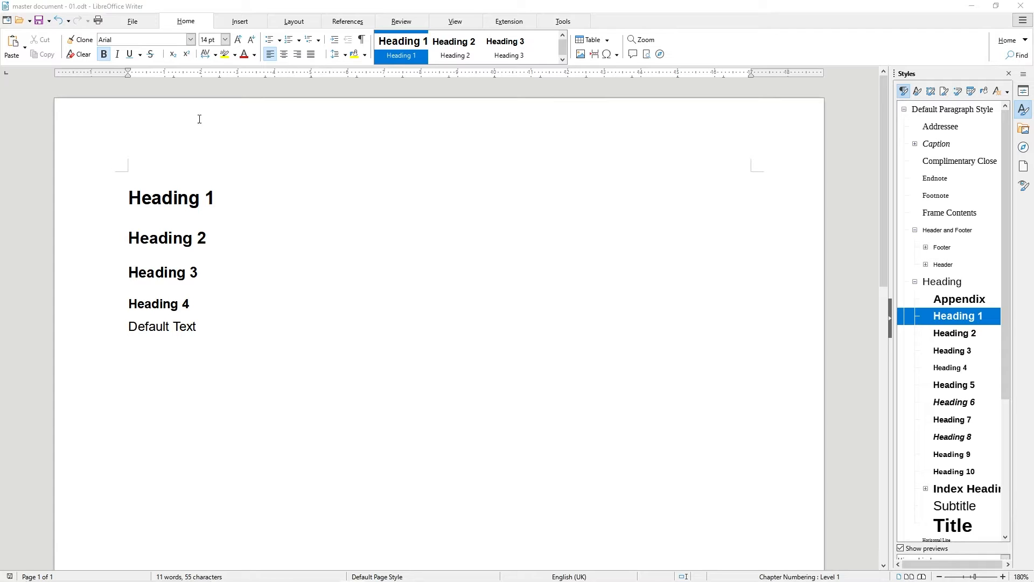
left_click(157, 132)
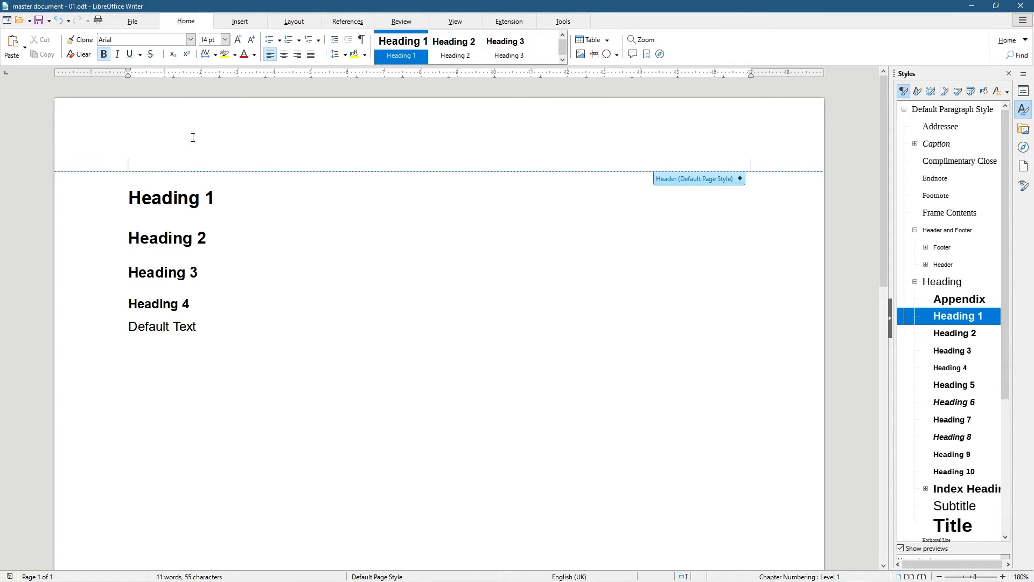
Switch on the header for the Default Page Style from the header marker
left_click(700, 180)
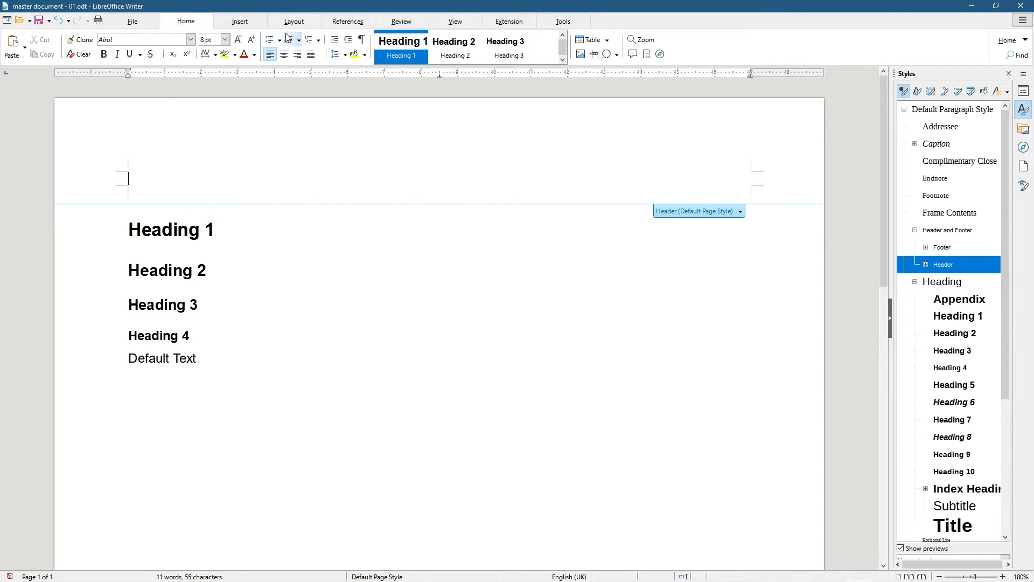
Insert a 1x1 table into the page header
left_click(240, 24)
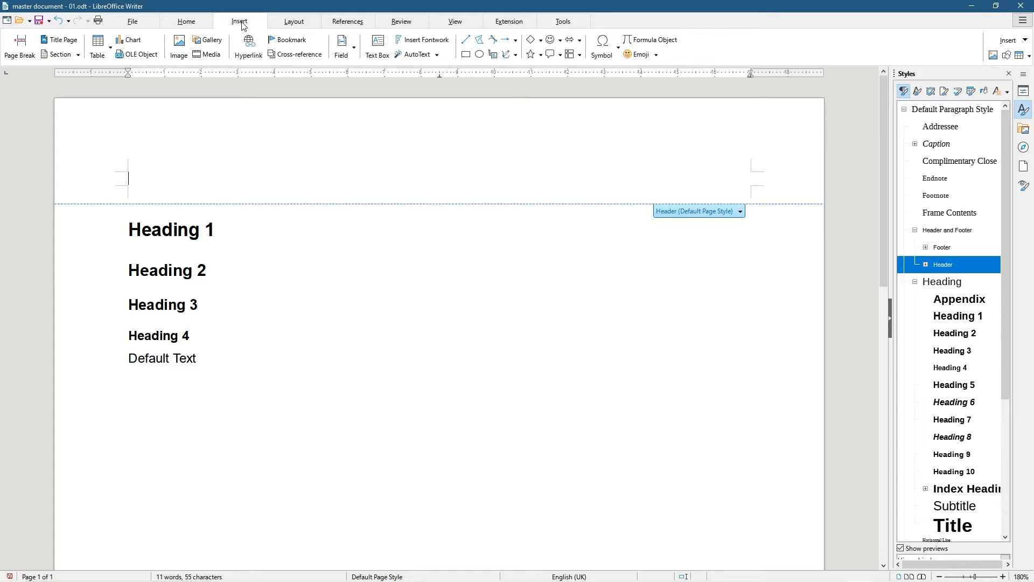
left_click(103, 53)
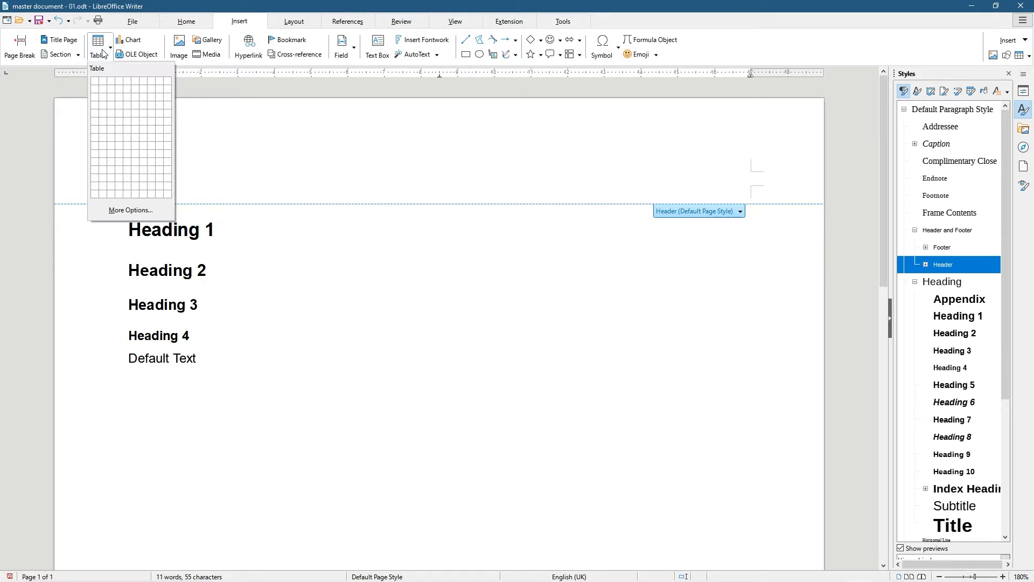
left_click(95, 82)
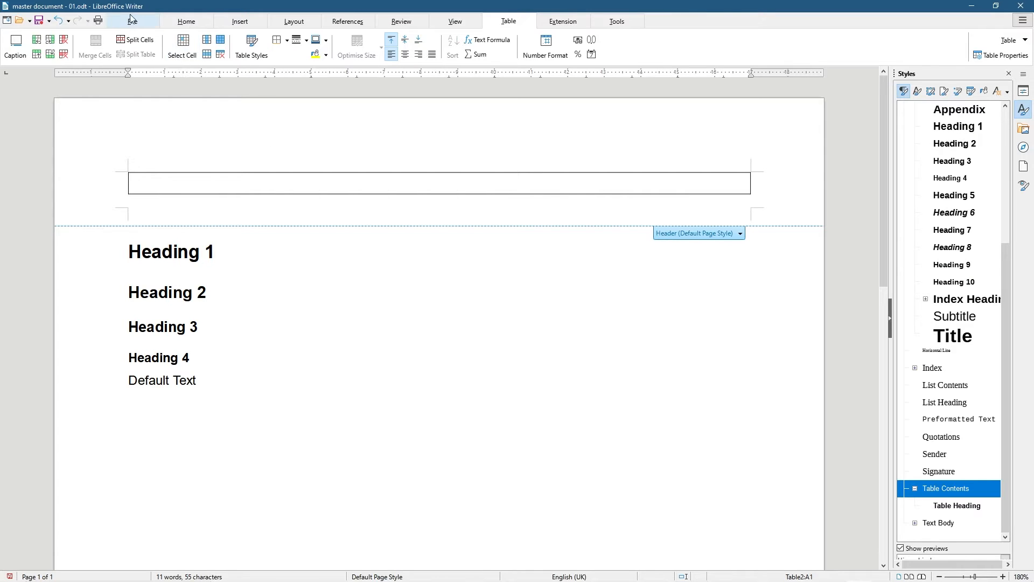
Right-align the header cell and type the street and town lines of the address
left_click(197, 24)
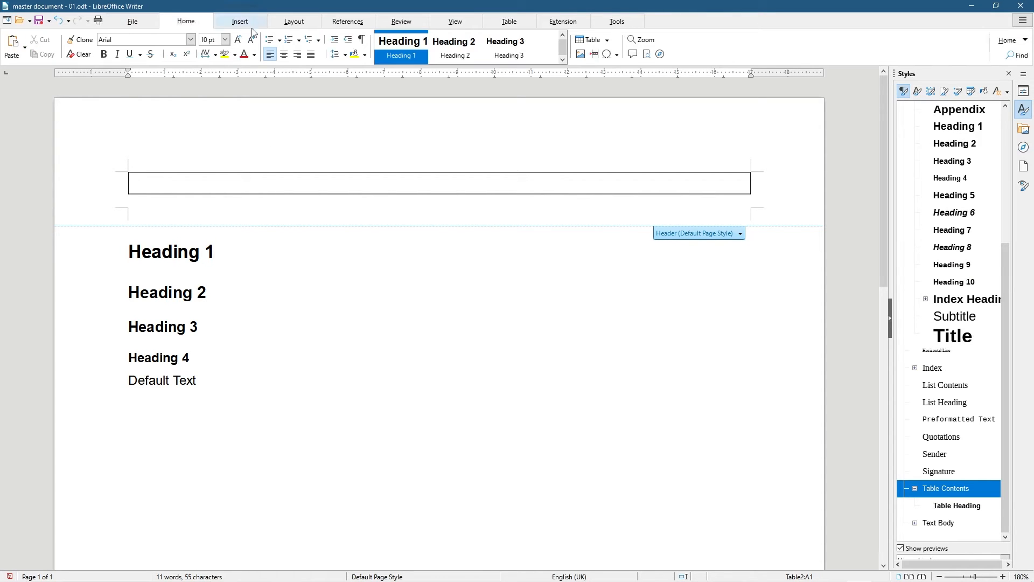
left_click(298, 56)
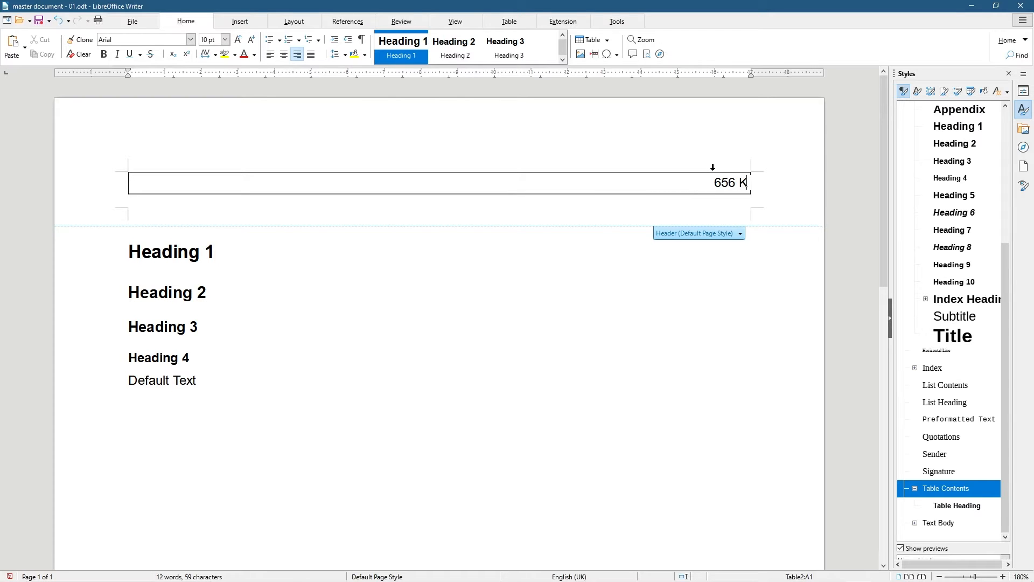
type("tat")
key("BackSpace")
type("rtdord")
key("BackSpace")
key("BackSpace")
key("BackSpace")
key("BackSpace")
type("ford")
key("Return")
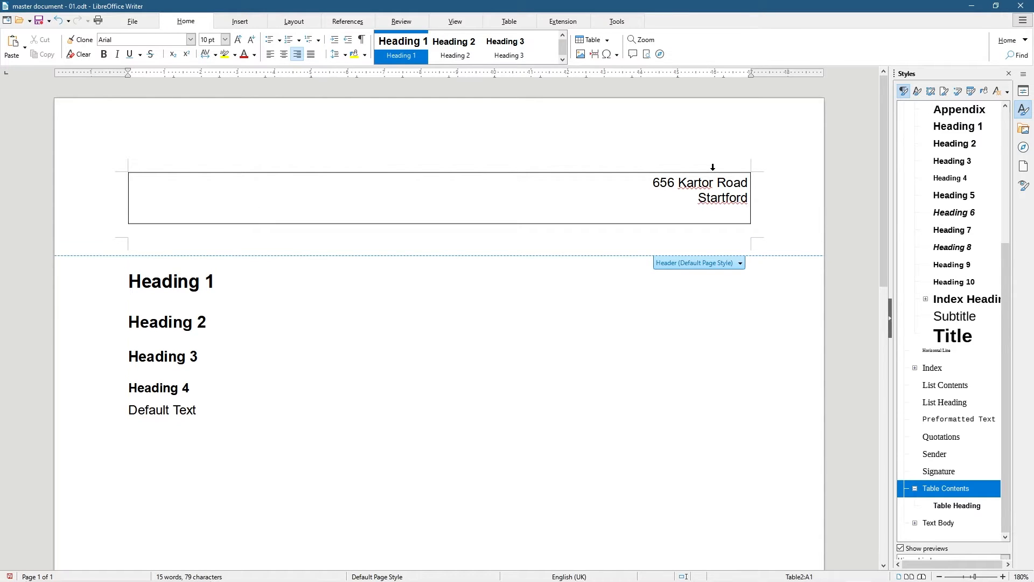
key("BackSpace")
key("BackSpace")
key("BackSpace")
key("BackSpace")
key("BackSpace")
key("BackSpace")
type("tford")
Add the city, postcode and telephone number lines below the address
key("Return")
type("London")
key("Return")
type("E15 4")
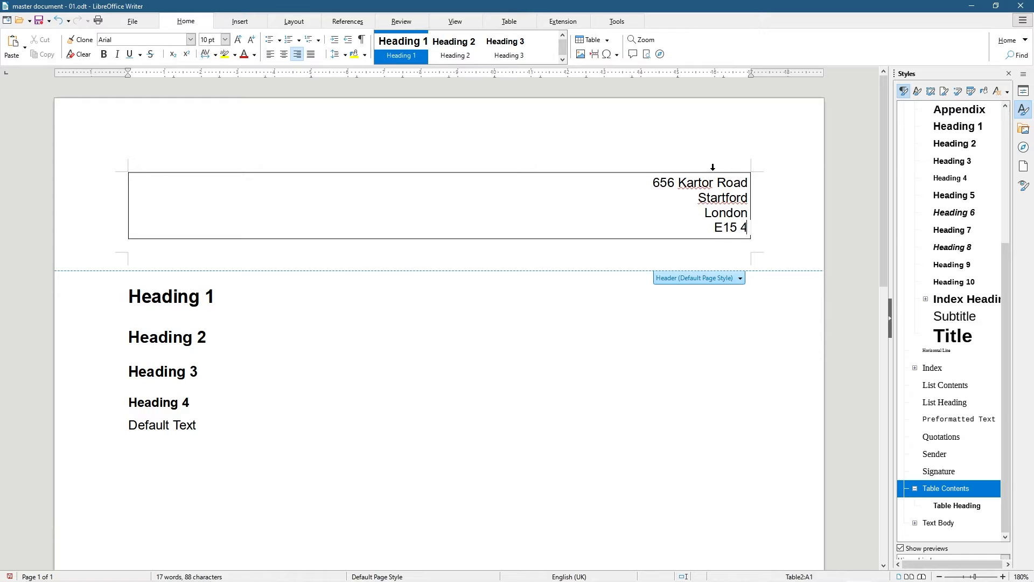
type("EG")
key("Return")
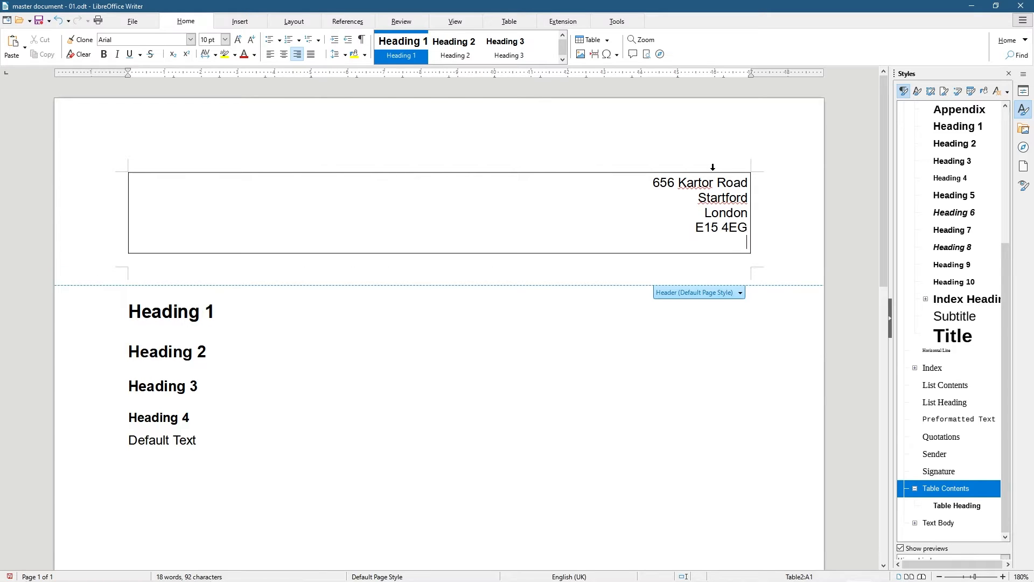
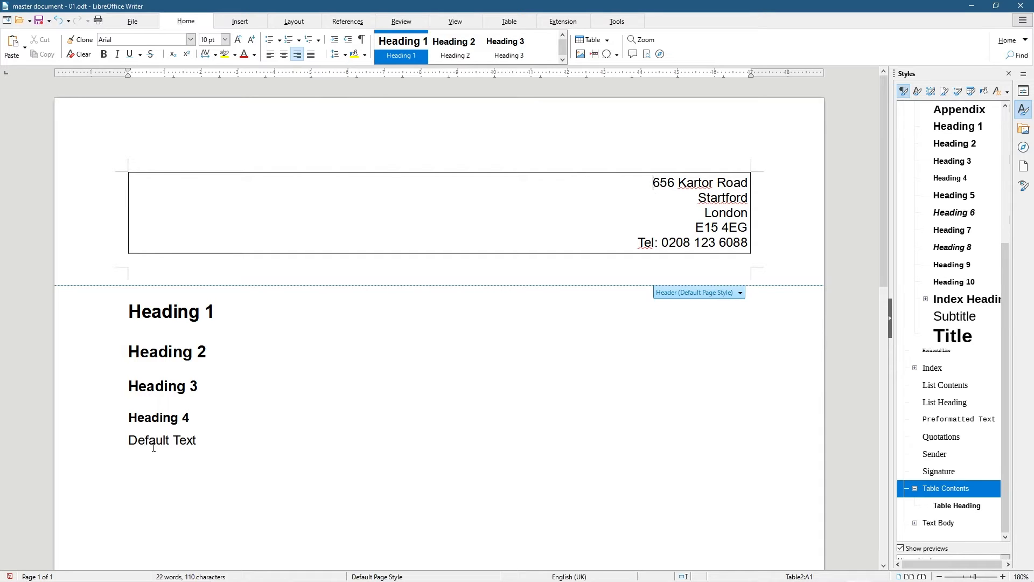
Reduce the header's address and telephone lines to 9 pt
left_click_drag(650, 181, 747, 242)
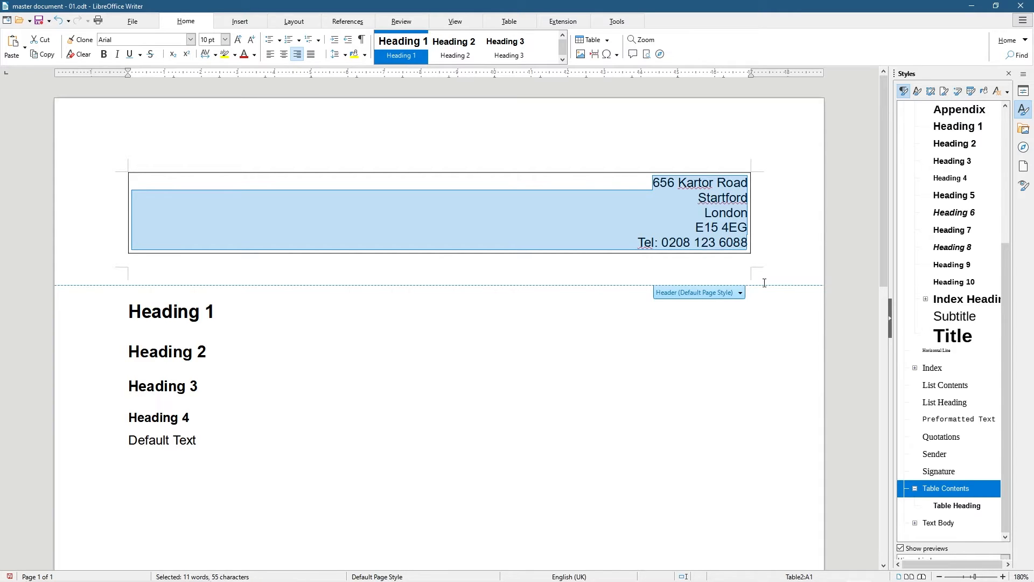
left_click(225, 40)
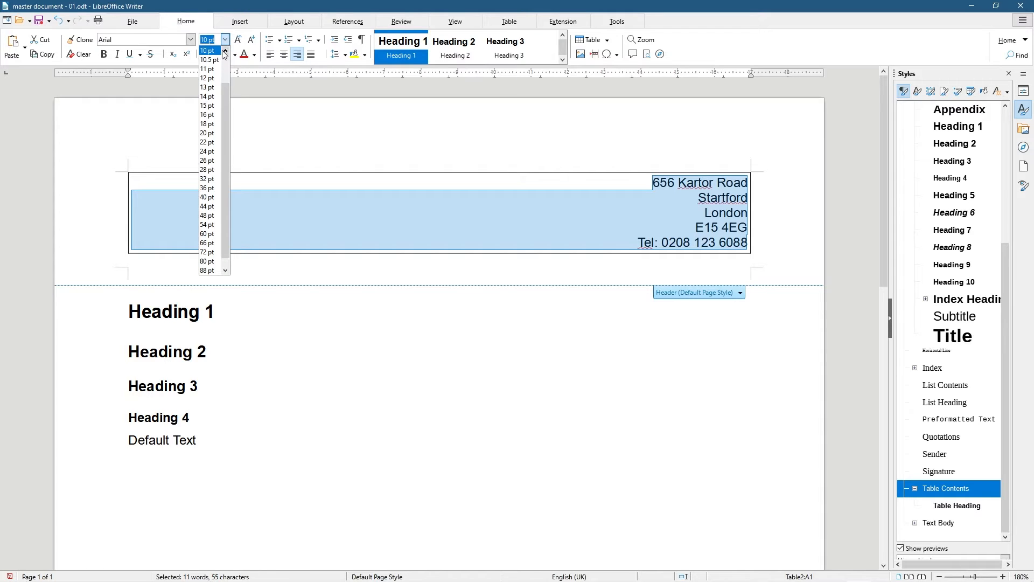
left_click(207, 50)
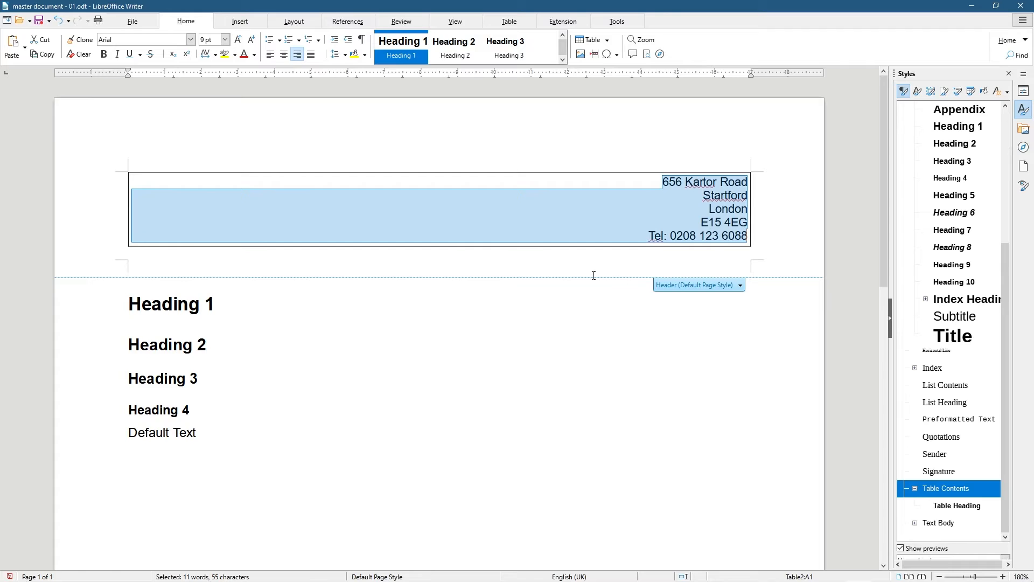
left_click(166, 179)
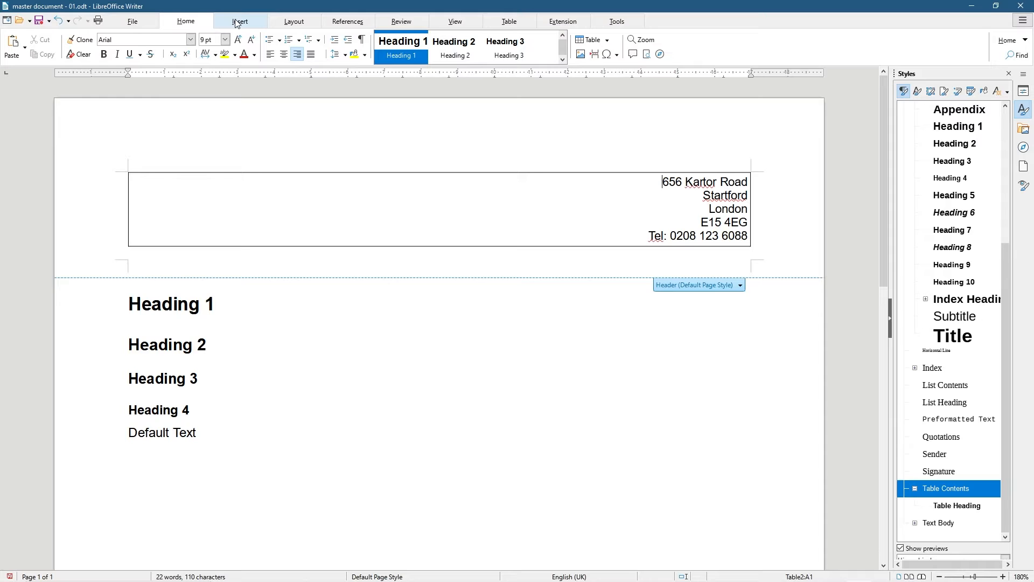
Minimise Writer and create an Assets folder in the tutorial folder
left_click(974, 6)
double_click(1000, 34)
right_click(629, 320)
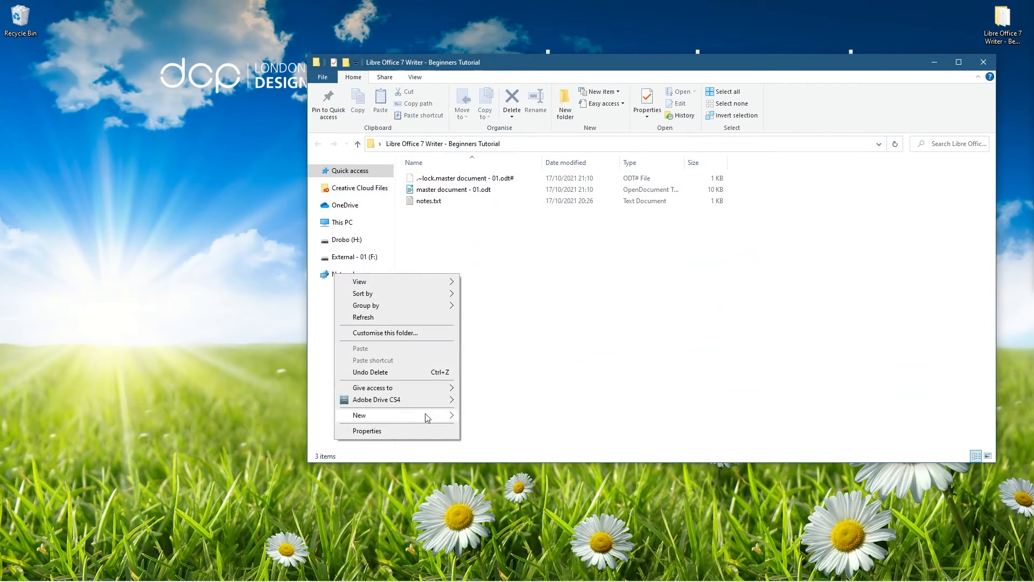
mouse_move(427, 418)
left_click(490, 175)
type("Assets")
key("Return")
left_click(438, 201)
double_click(427, 181)
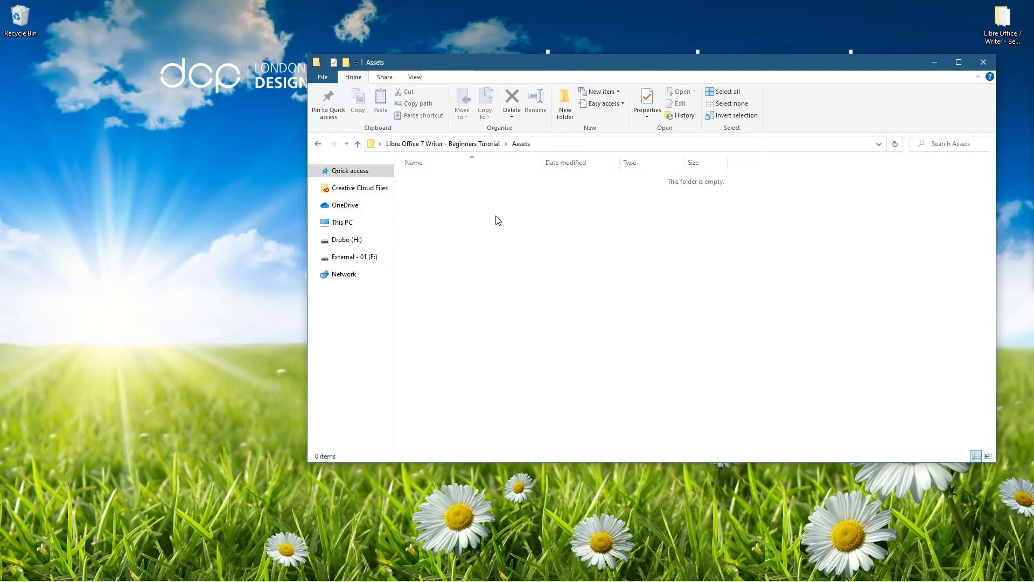
Create a Logo folder inside Assets, paste logo-white-bg.jpg into it, and return to Writer
right_click(489, 214)
mouse_move(463, 354)
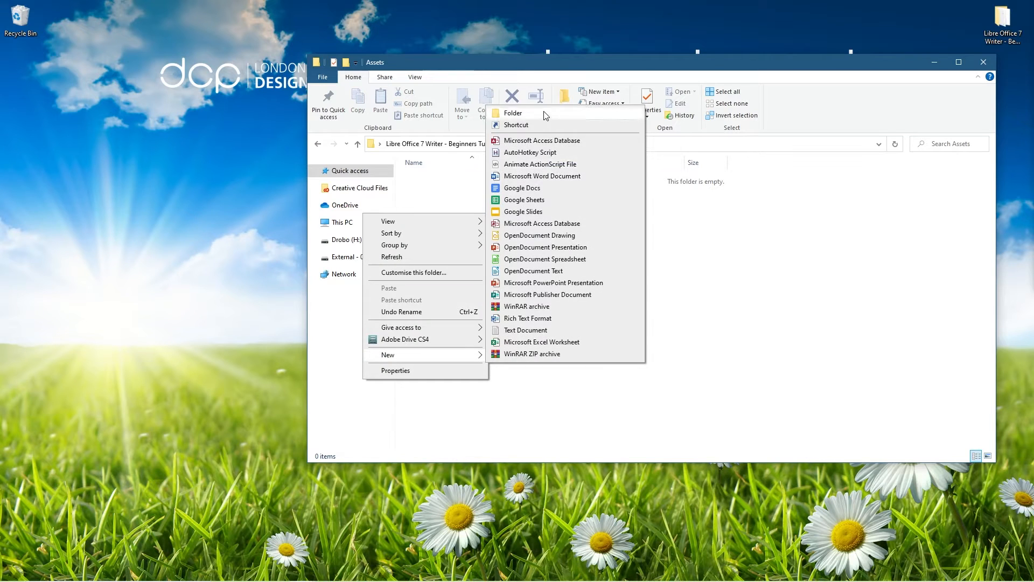
left_click(528, 113)
type("Logo")
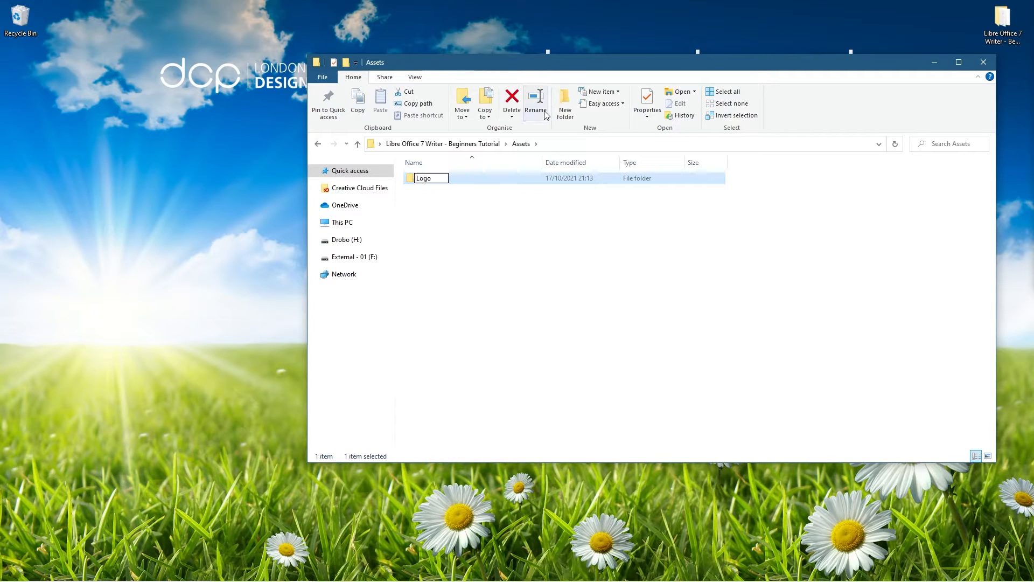
key("Return")
key("Return")
key("ctrl+v")
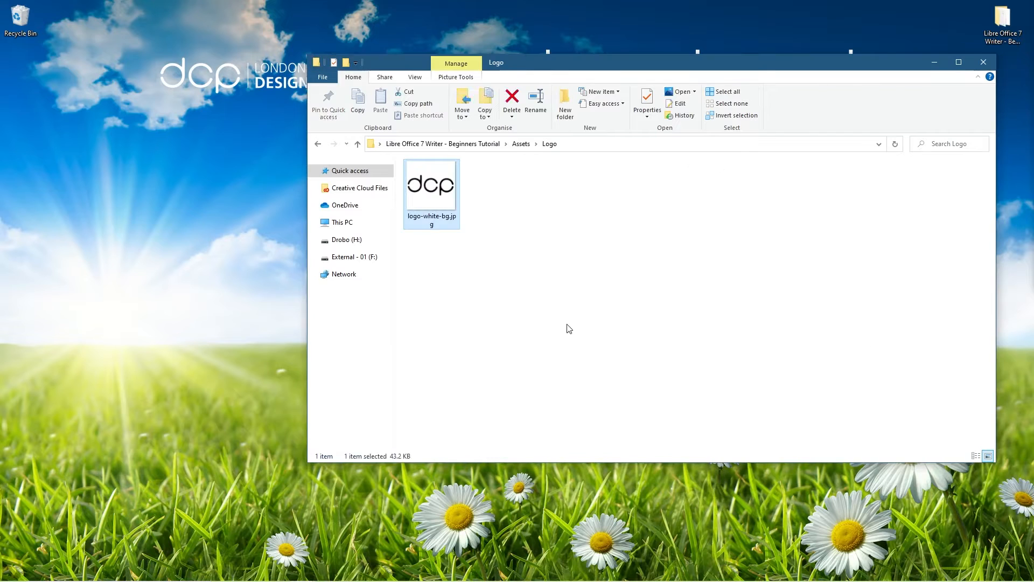
double_click(416, 198)
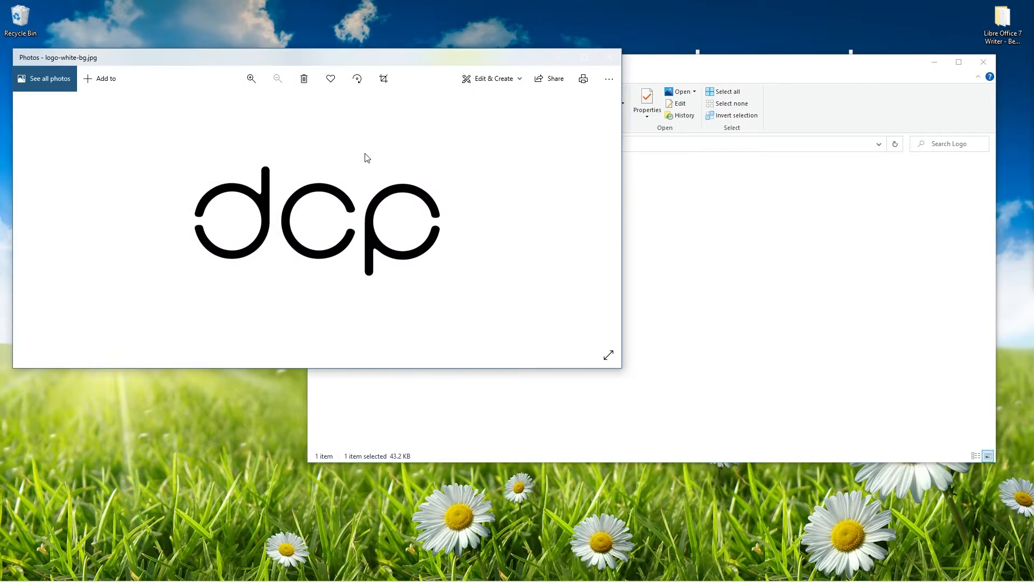
left_click(609, 58)
left_click(984, 62)
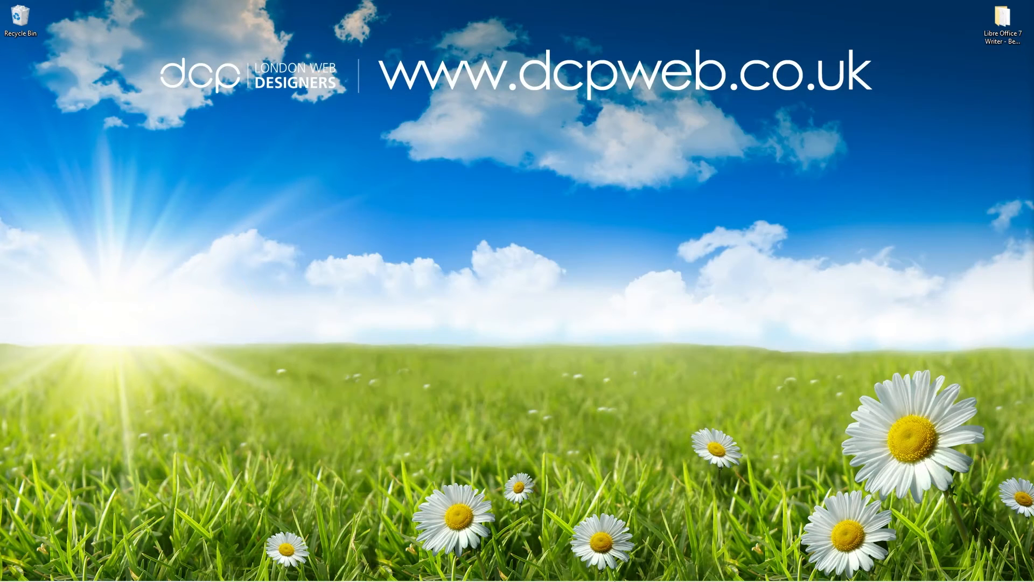
left_click(858, 571)
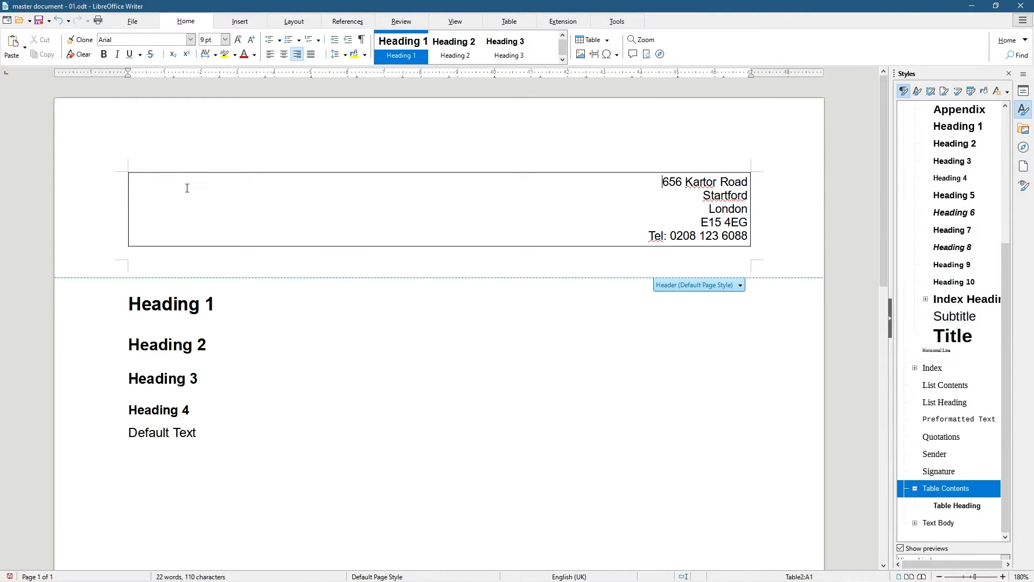
Insert logo-white-bg.jpg from the Logo folder as an image
left_click(236, 21)
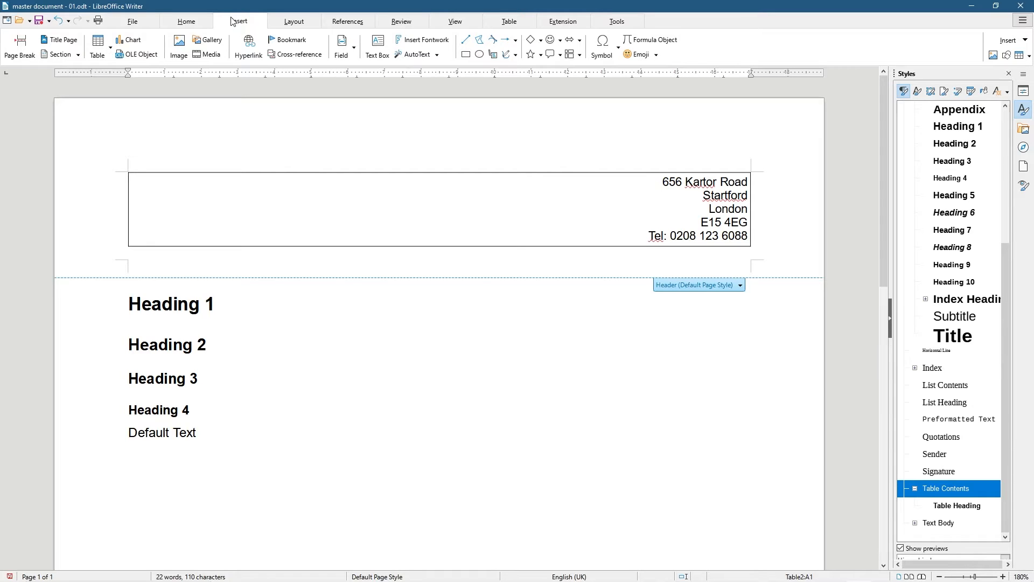
scroll(237, 23, "down", 3)
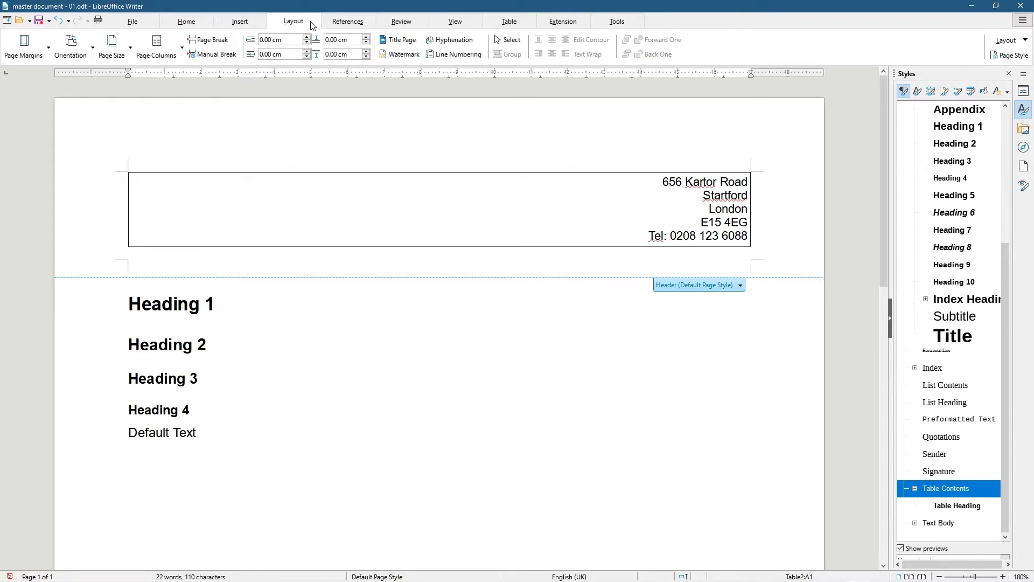
left_click(252, 28)
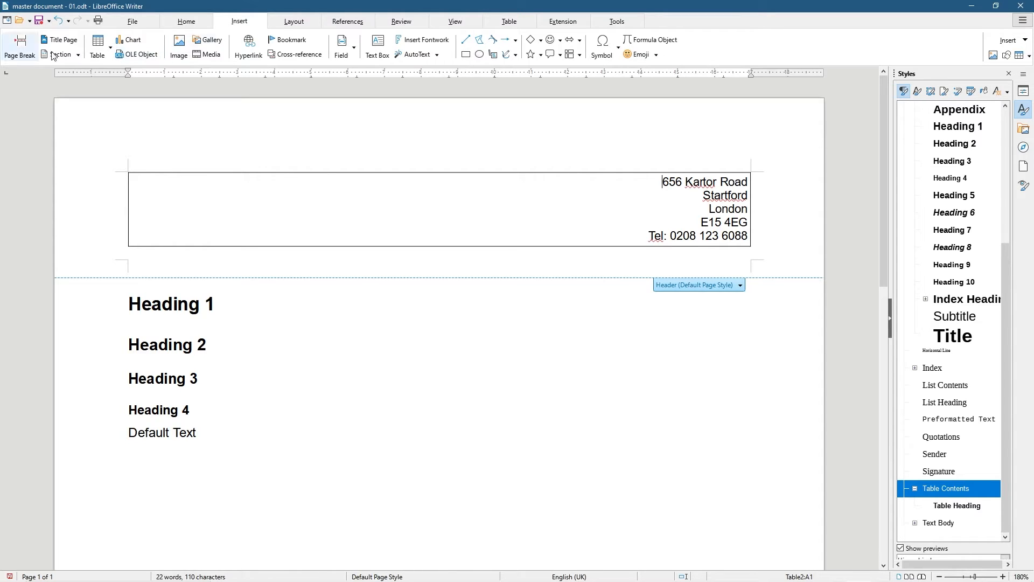
left_click(179, 45)
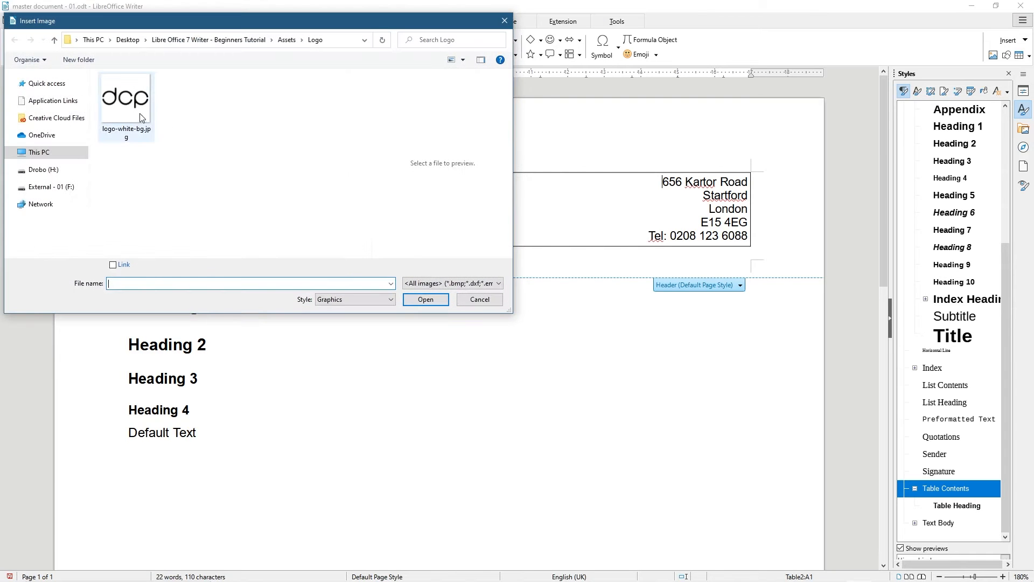
left_click(125, 100)
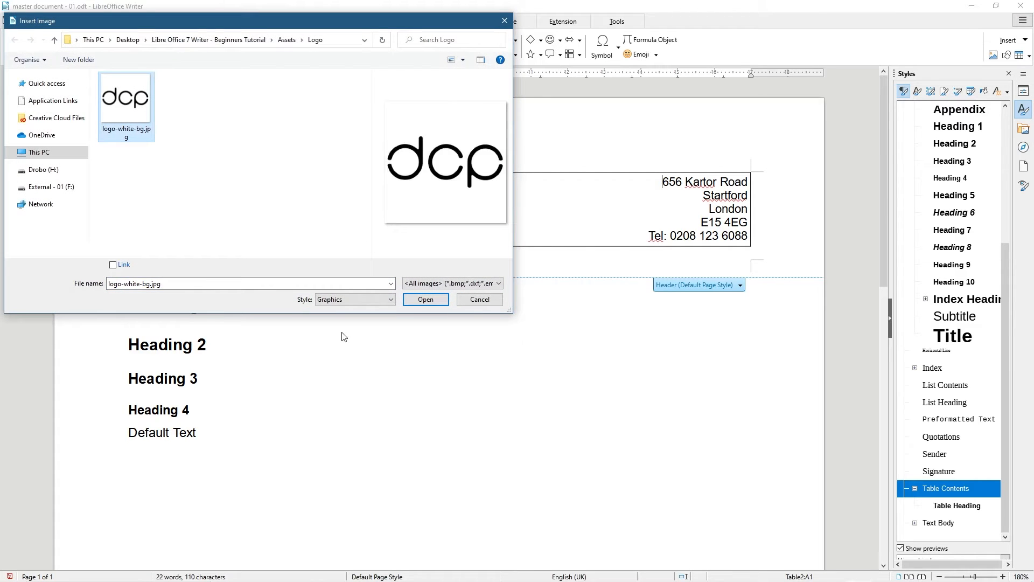
left_click(414, 299)
scroll(331, 311, "up", 1)
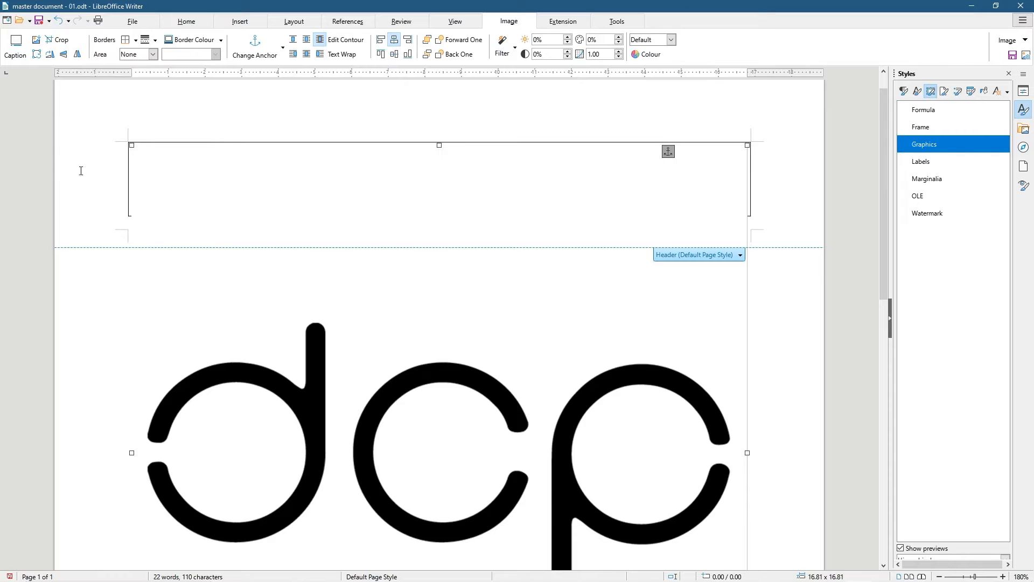
Shrink the logo image from about 16.81 to about 5.49 square
scroll(492, 269, "down", 2)
scroll(428, 331, "down", 3)
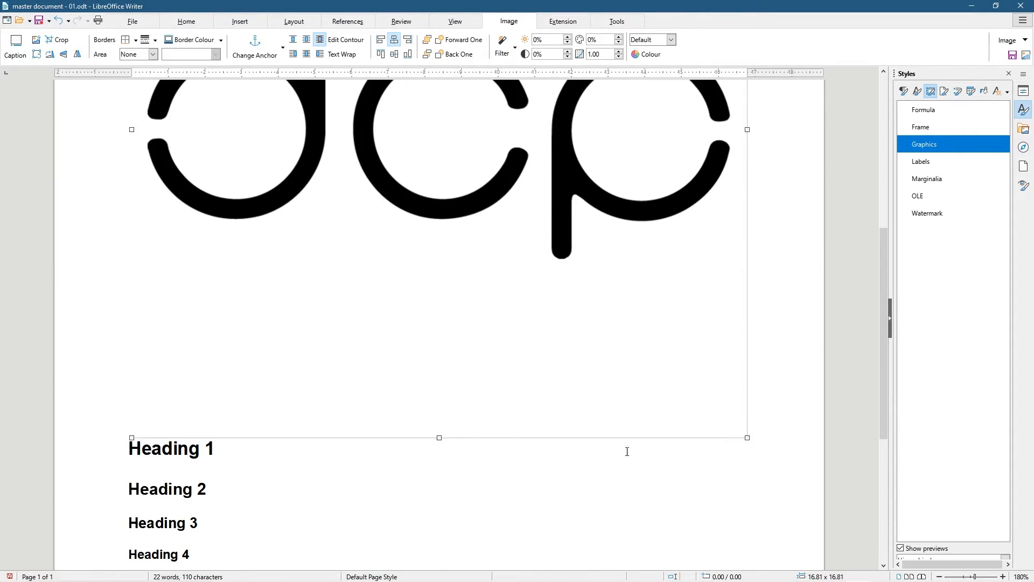
left_click_drag(746, 436, 333, 167)
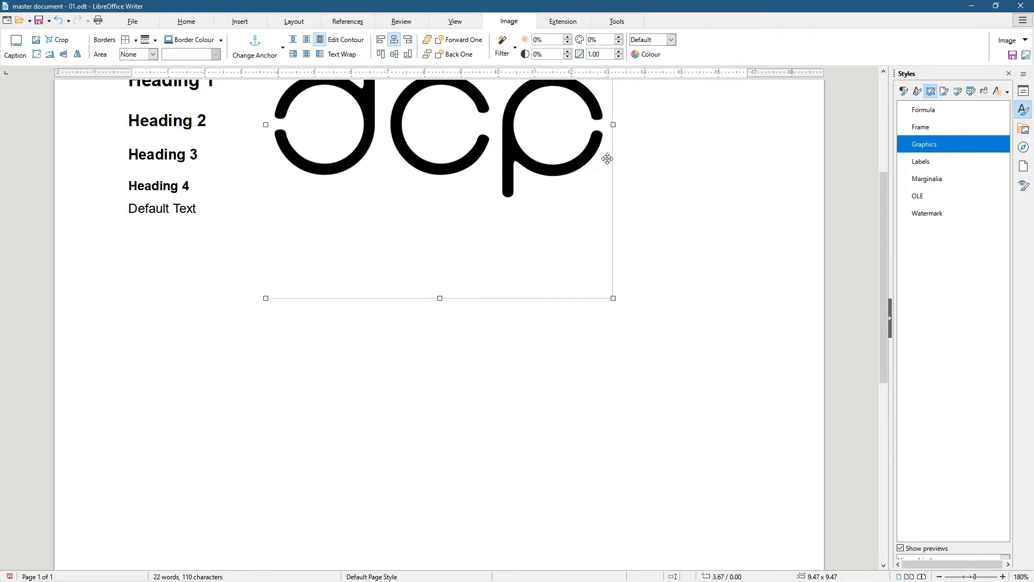
scroll(455, 237, "up", 3)
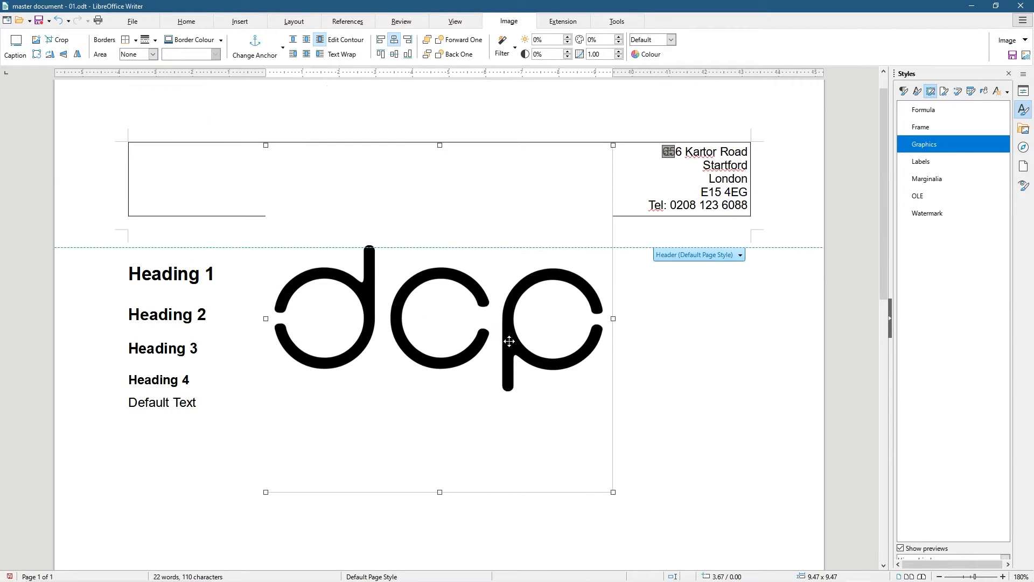
left_click_drag(613, 491, 405, 345)
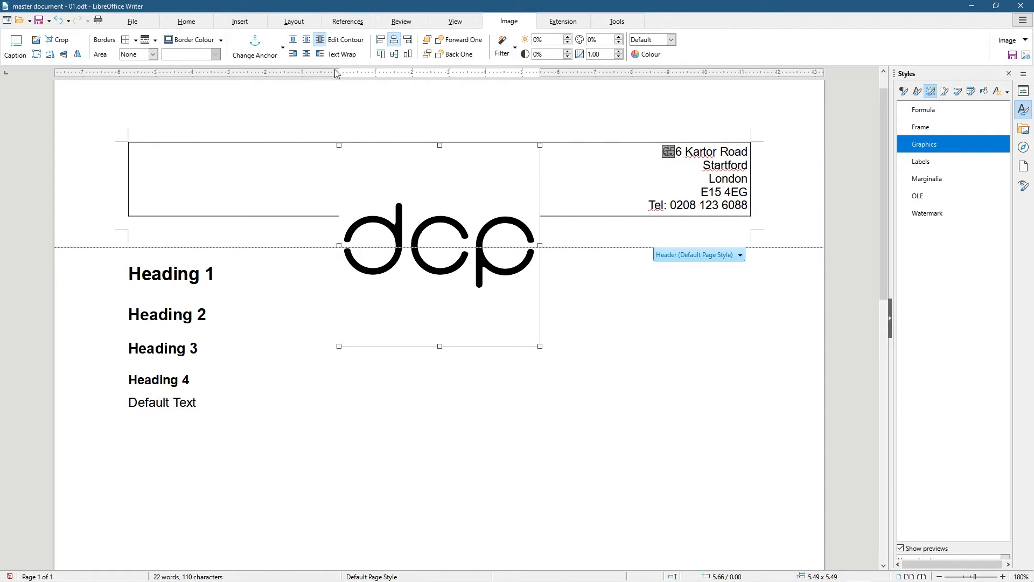
Crop the empty space off the logo's top and bottom
left_click(57, 40)
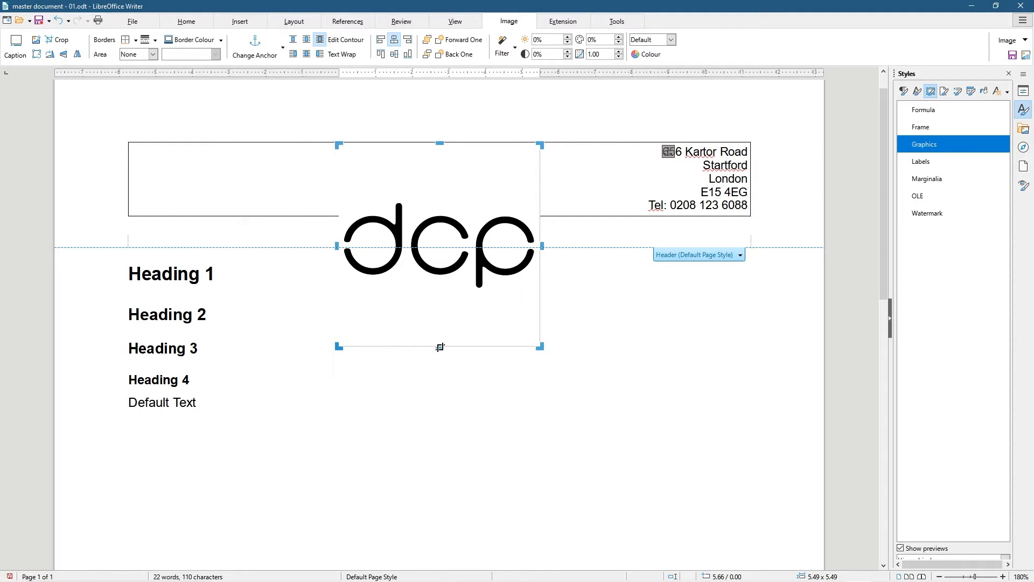
left_click_drag(440, 347, 435, 292)
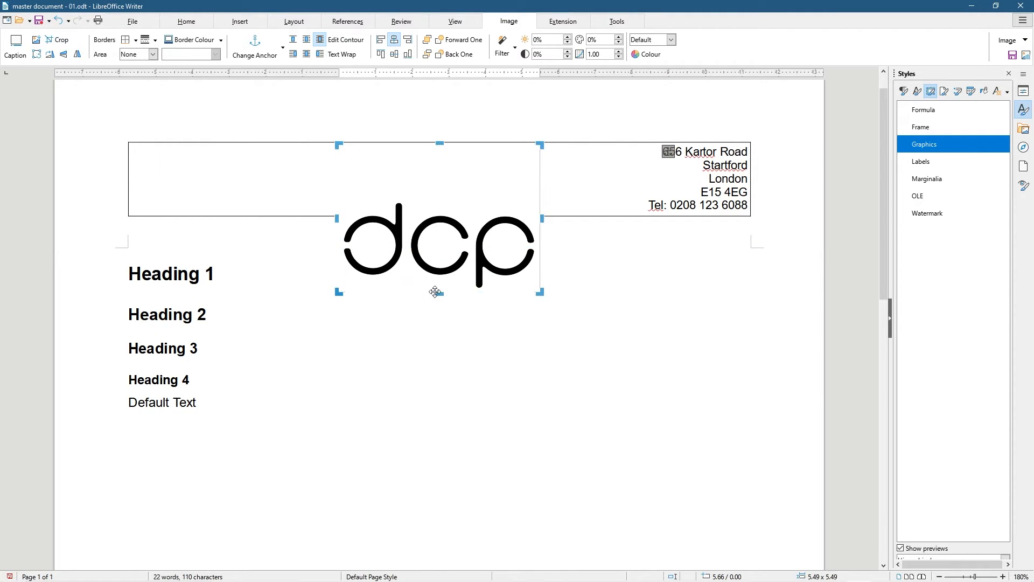
left_click_drag(440, 144, 435, 200)
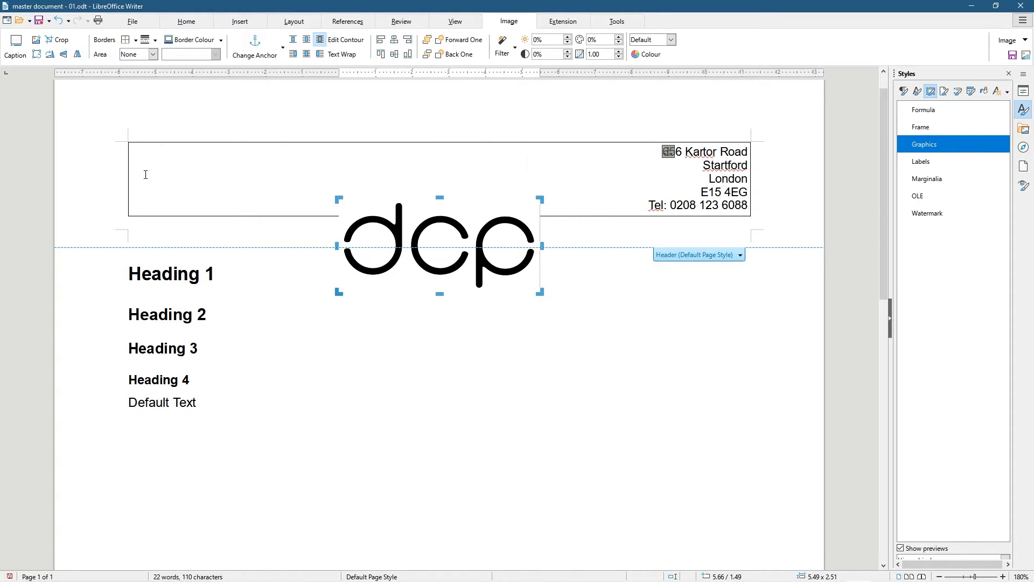
Move the logo to the header's left and resize it to about 3.76 × 1.72
left_click(37, 54)
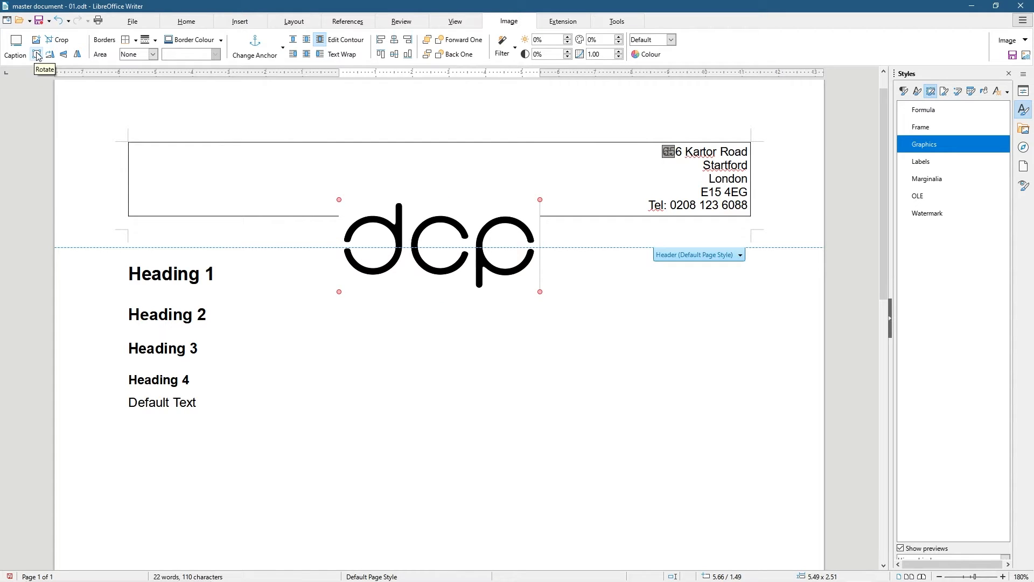
left_click(37, 55)
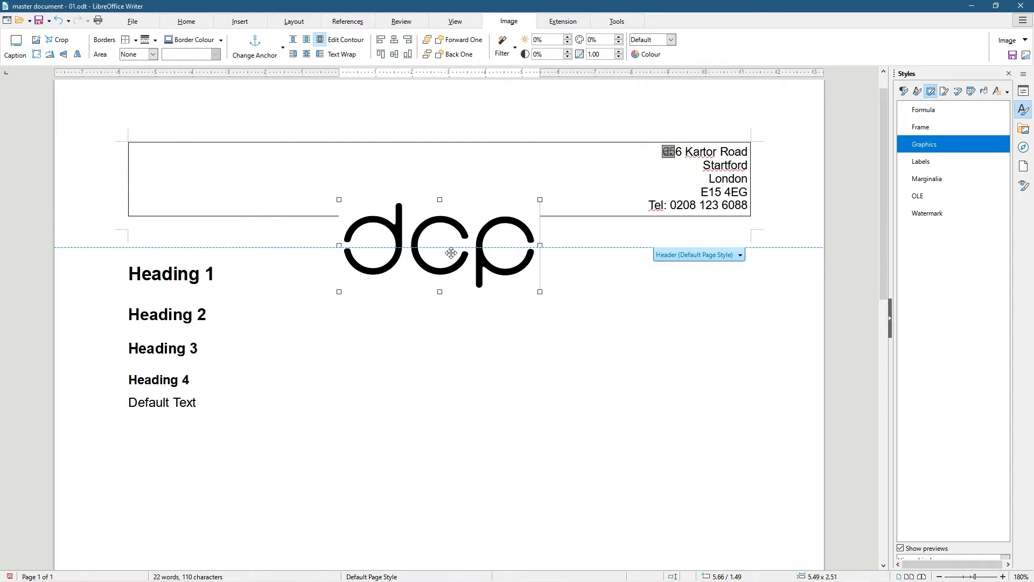
mouse_move(420, 228)
left_mouse_down()
mouse_move(210, 163)
mouse_move(211, 174)
left_mouse_up()
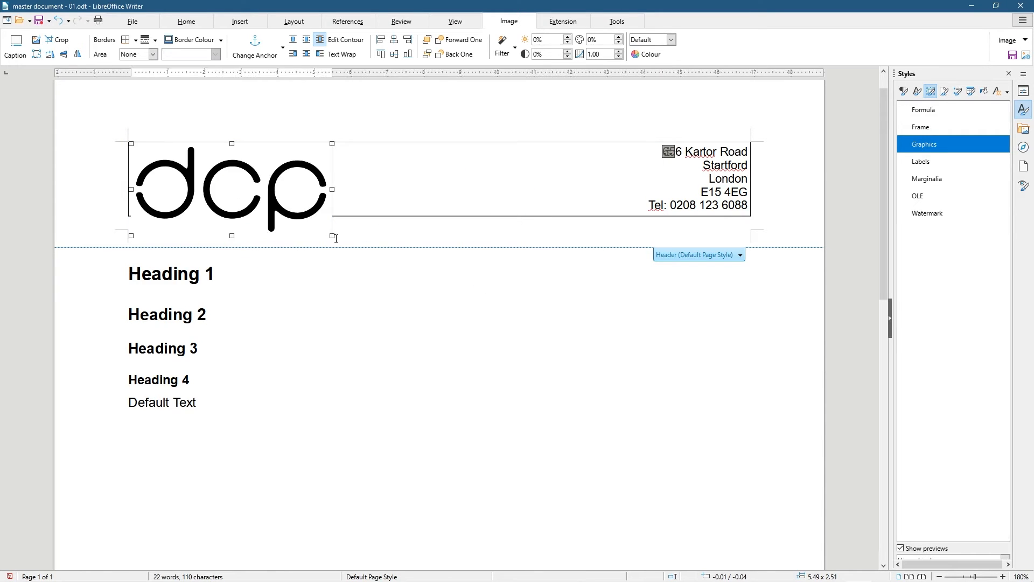
mouse_move(331, 237)
left_mouse_down()
mouse_move(240, 206)
mouse_move(235, 183)
left_mouse_up()
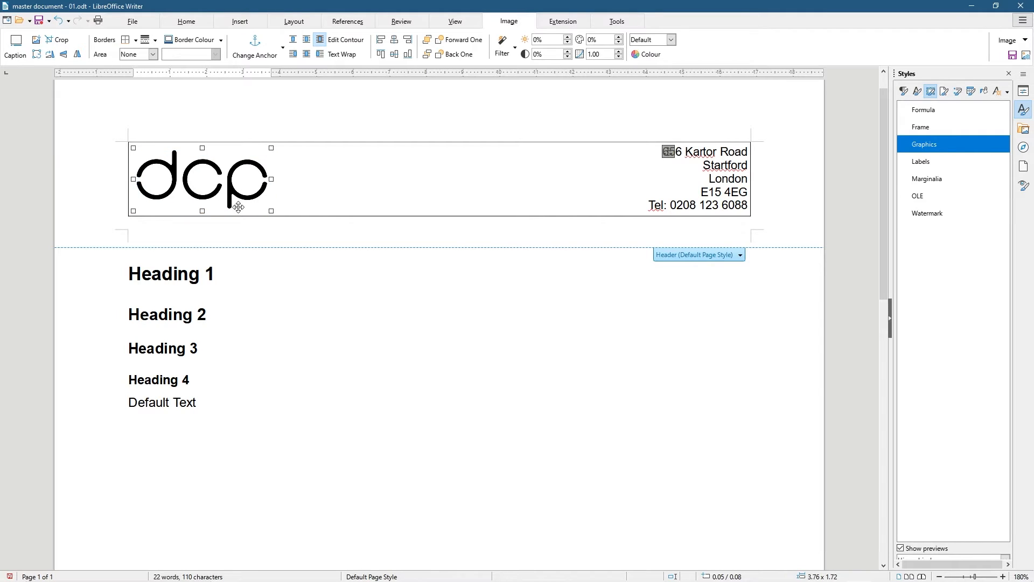
left_click(544, 379)
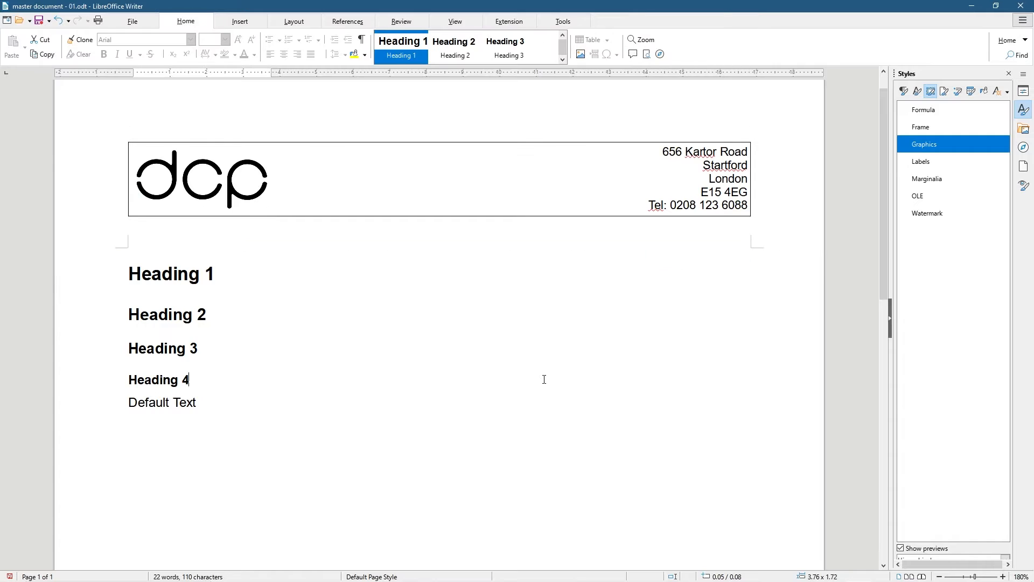
left_click(252, 201)
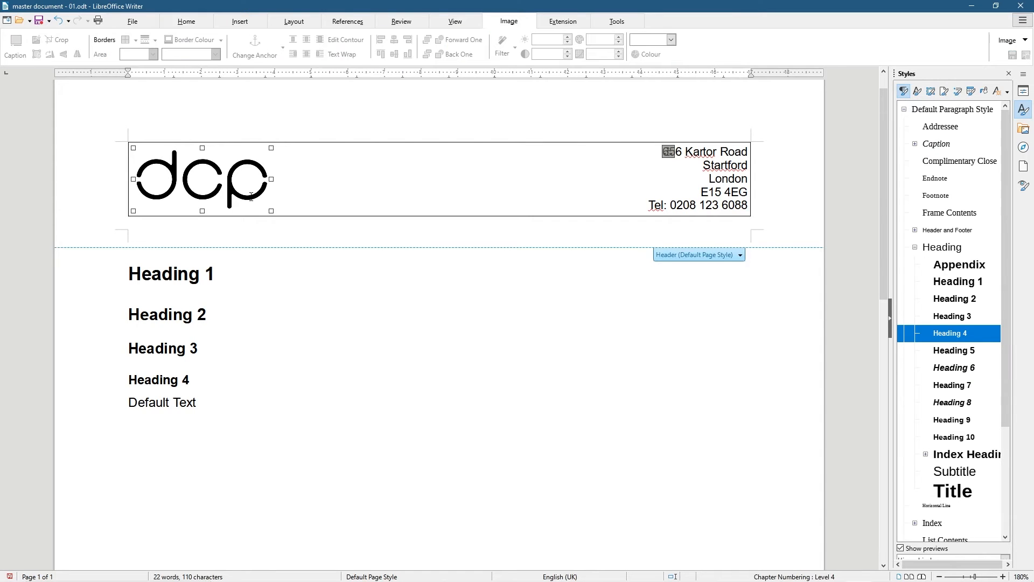
left_click_drag(267, 210, 268, 211)
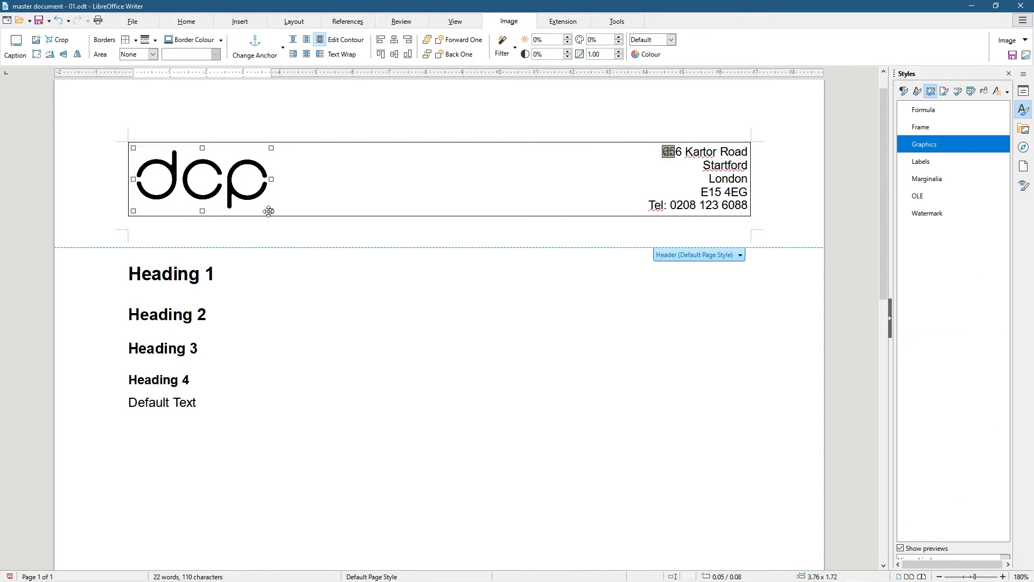
left_click(438, 355)
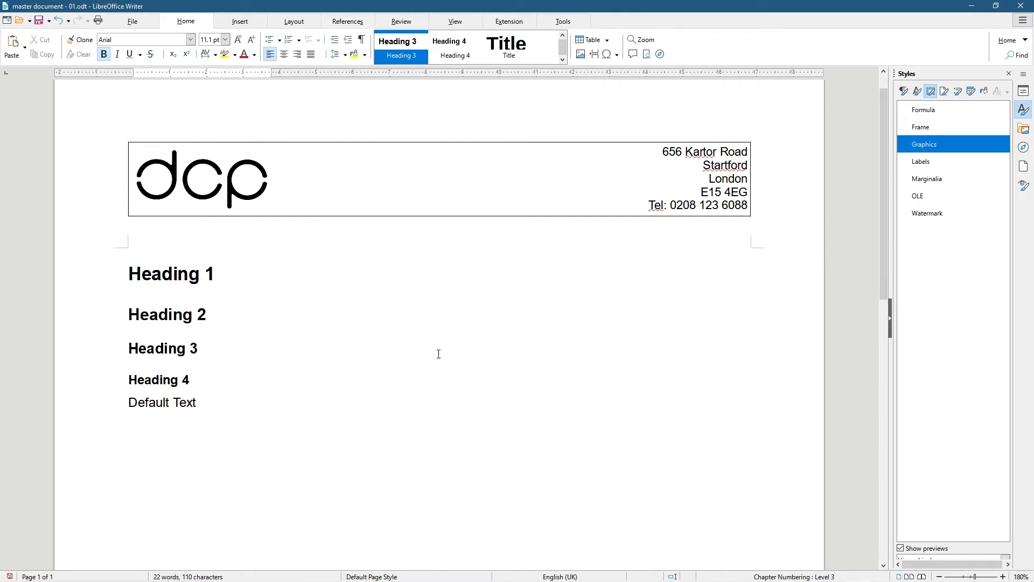
left_click(278, 174)
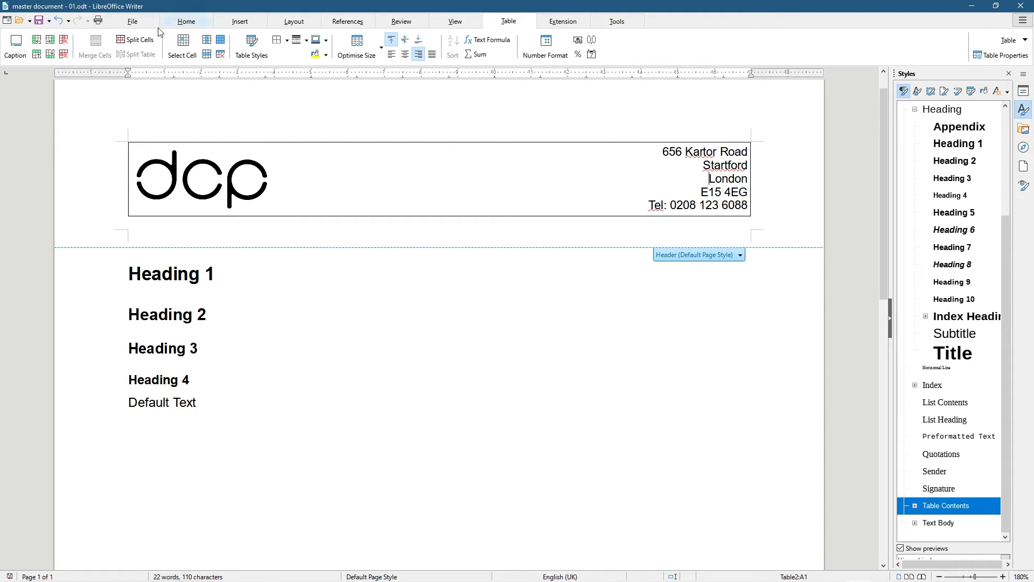
Preview the printed page, with the dcp logo and address header above the sample headings
left_click(132, 22)
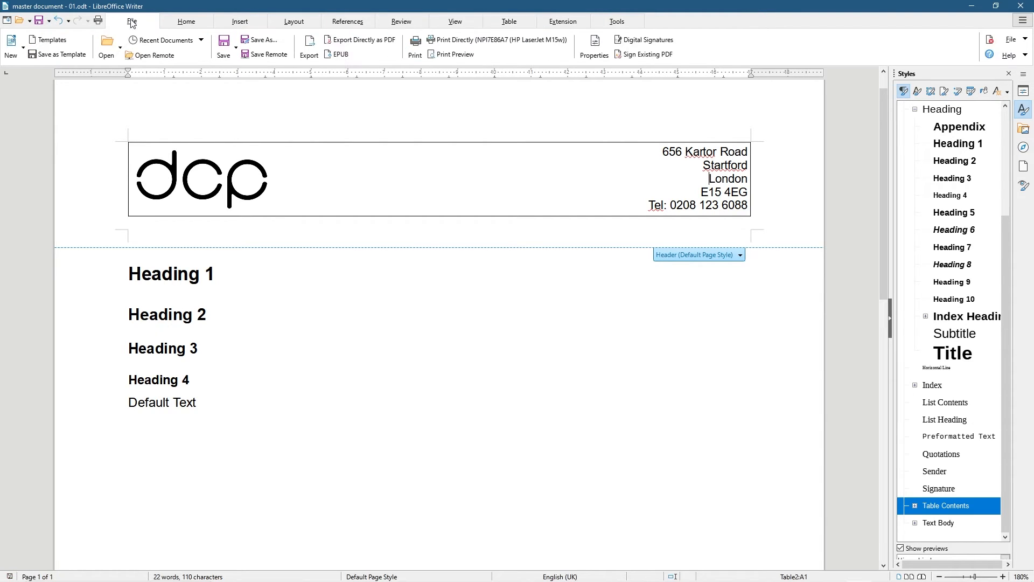
left_click(447, 59)
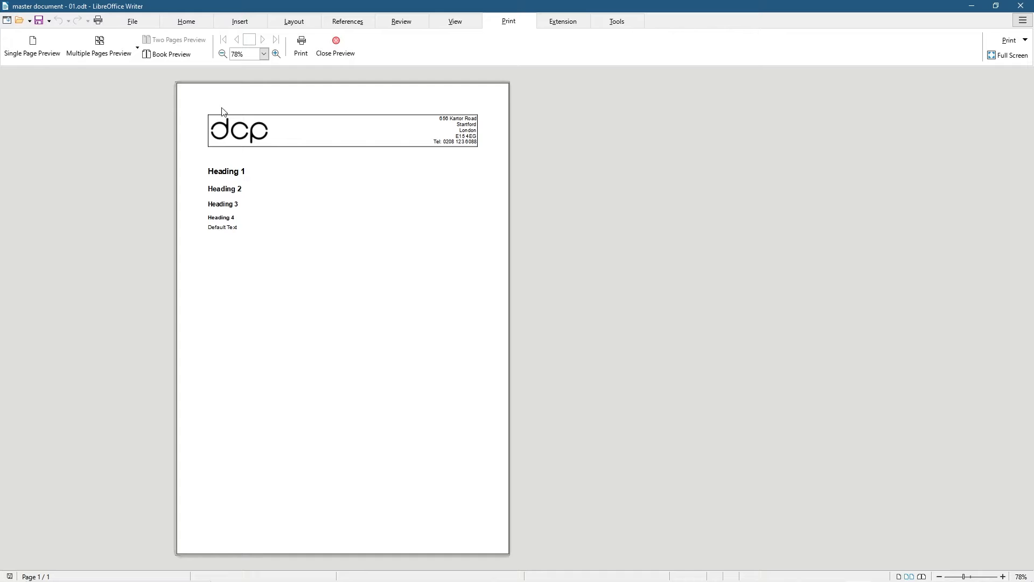
Close the print preview and put the caret at the end of Heading 1, at the top of the page
left_click(335, 53)
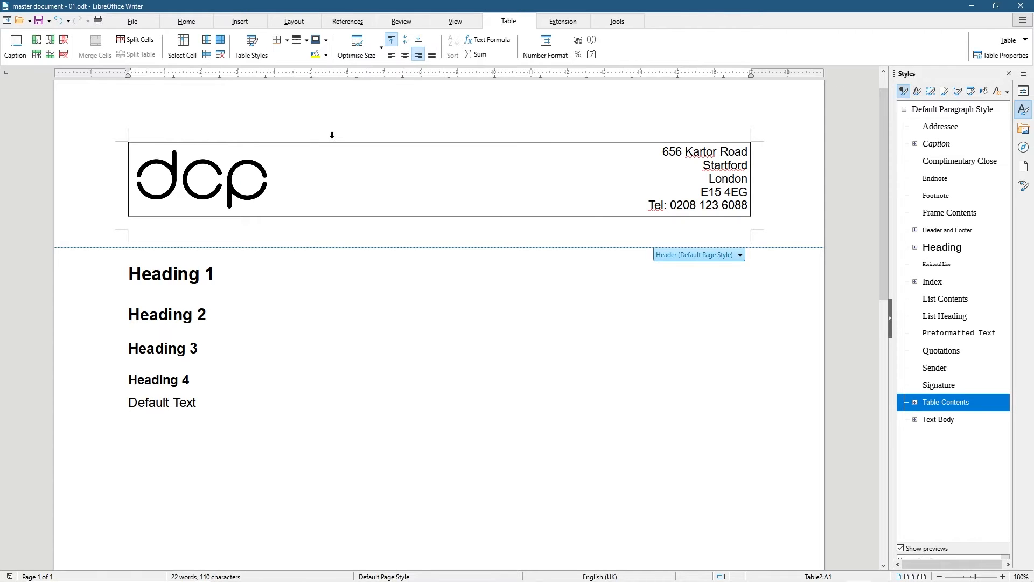
left_click(234, 278)
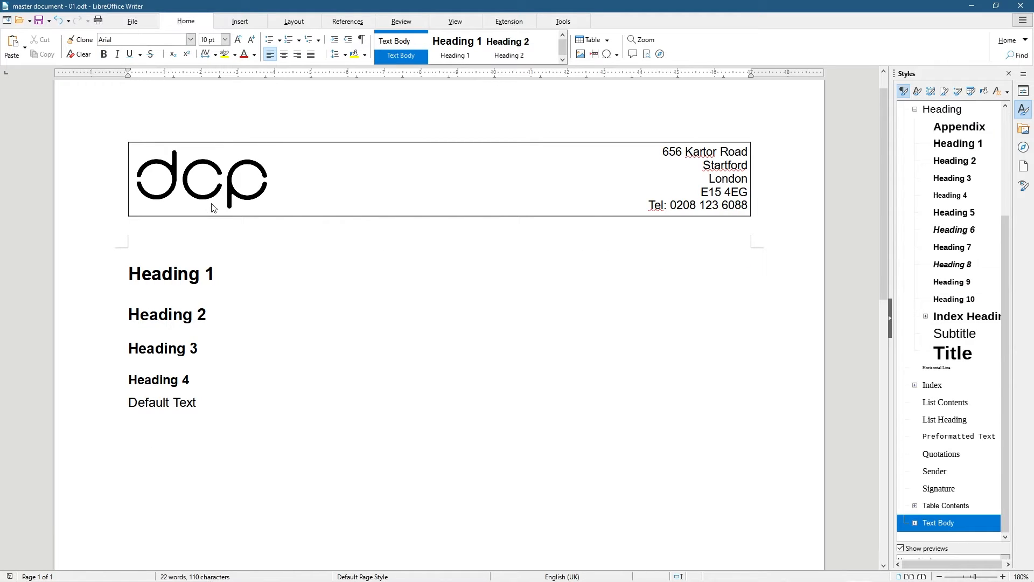
scroll(190, 123, "up", 1)
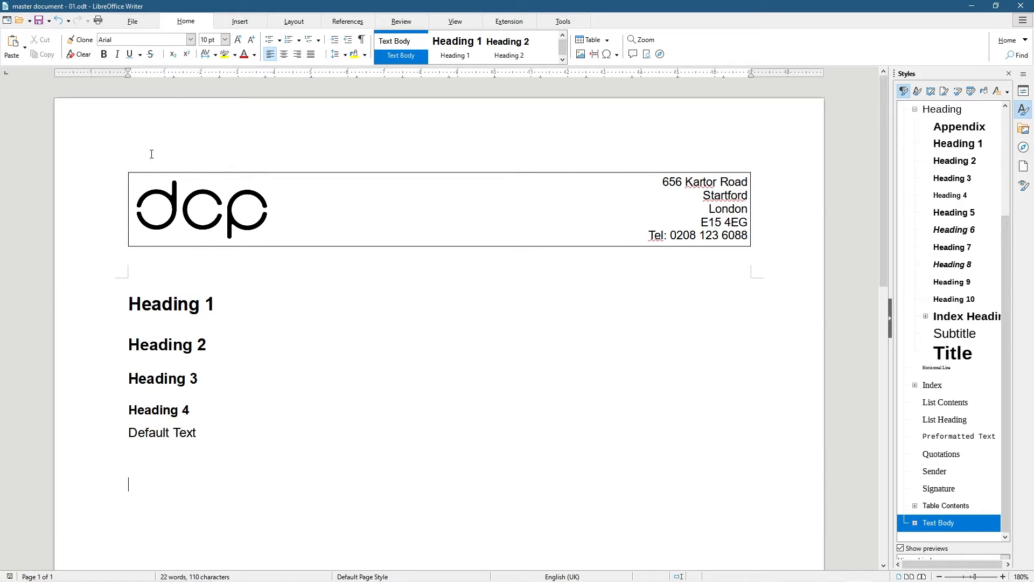
Set a custom top page margin of 1.00 cm in Page Margins
left_click(291, 27)
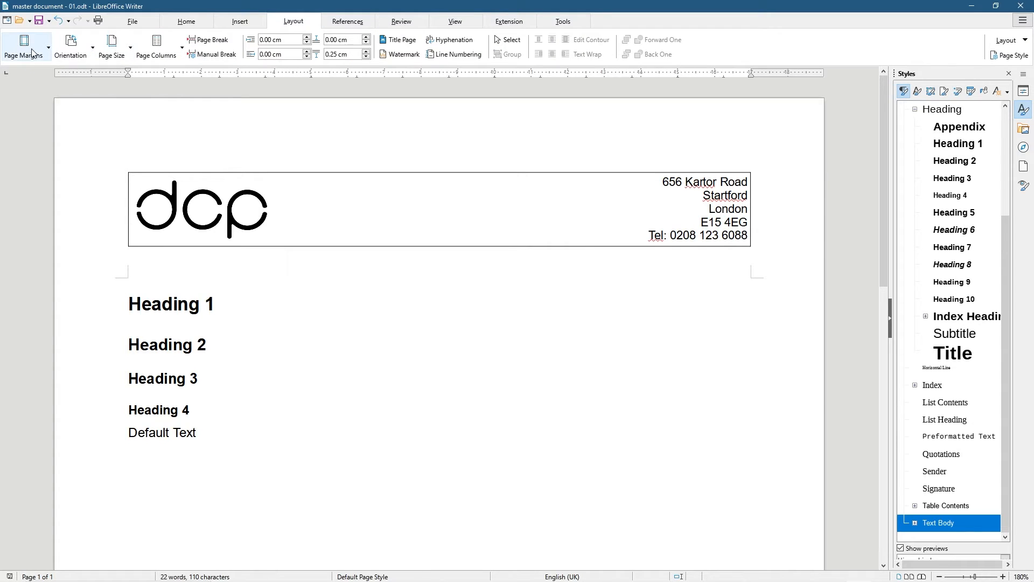
left_click(46, 56)
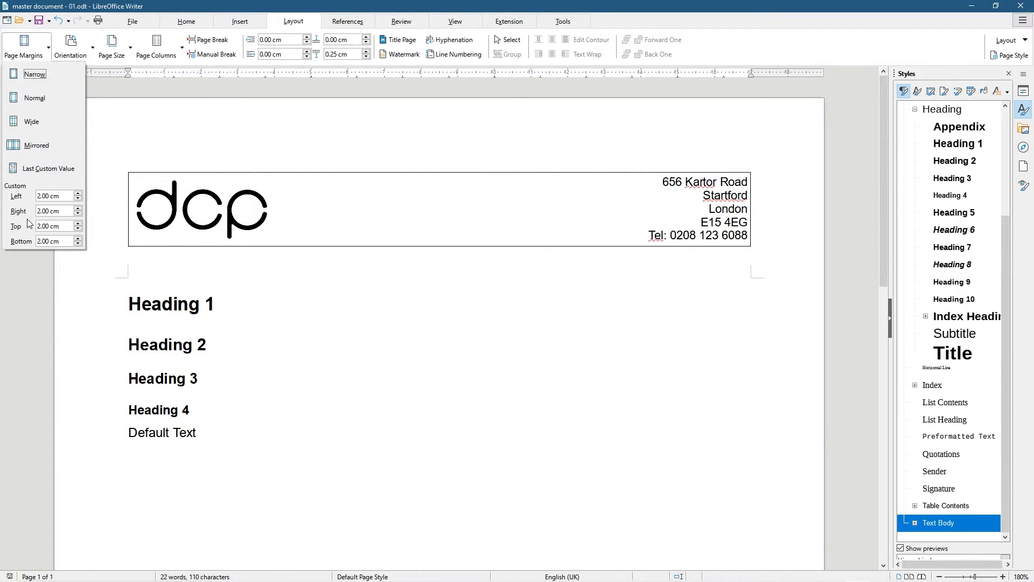
left_click_drag(38, 226, 41, 225)
type("1")
left_click(41, 242)
left_click_drag(41, 241, 37, 241)
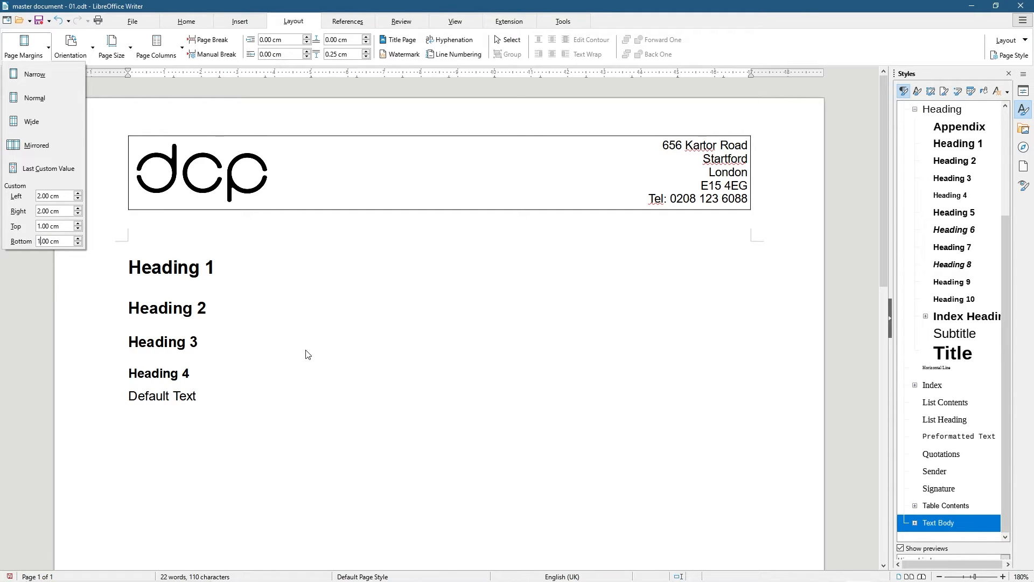
key("Escape")
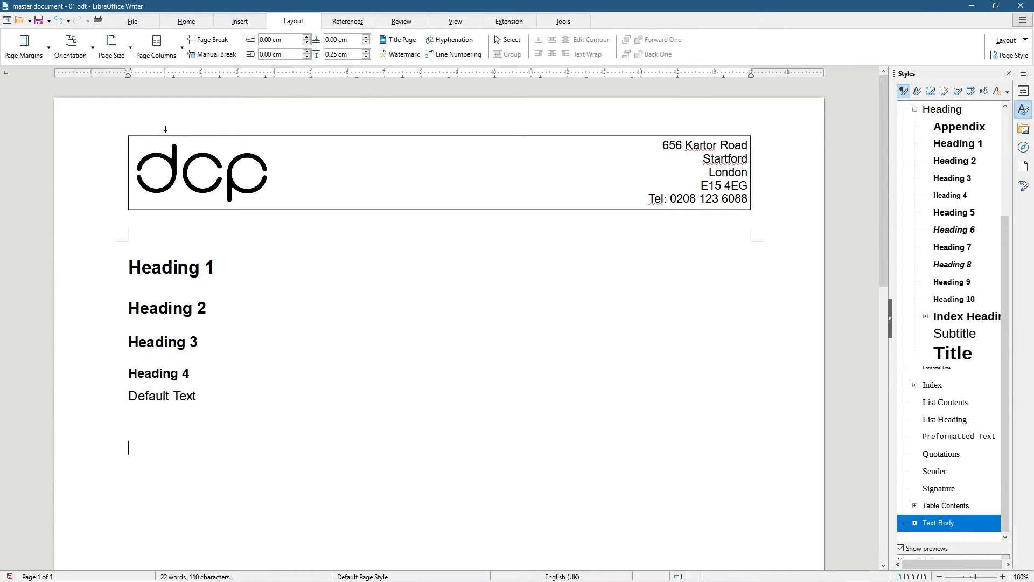
Clear all borders from the header table row, then give it only a bottom border
left_click(303, 174)
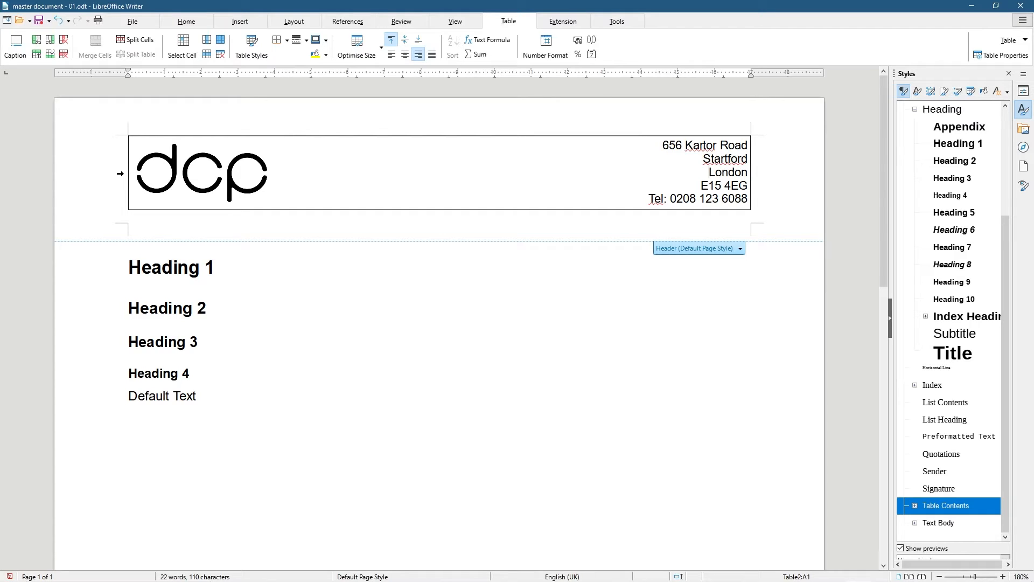
left_click(120, 174)
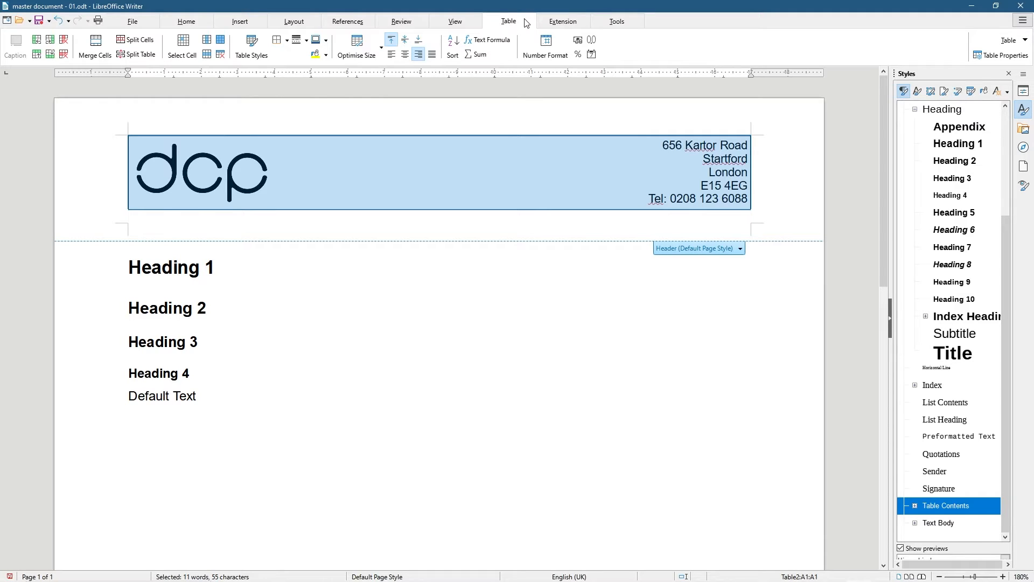
left_click(287, 41)
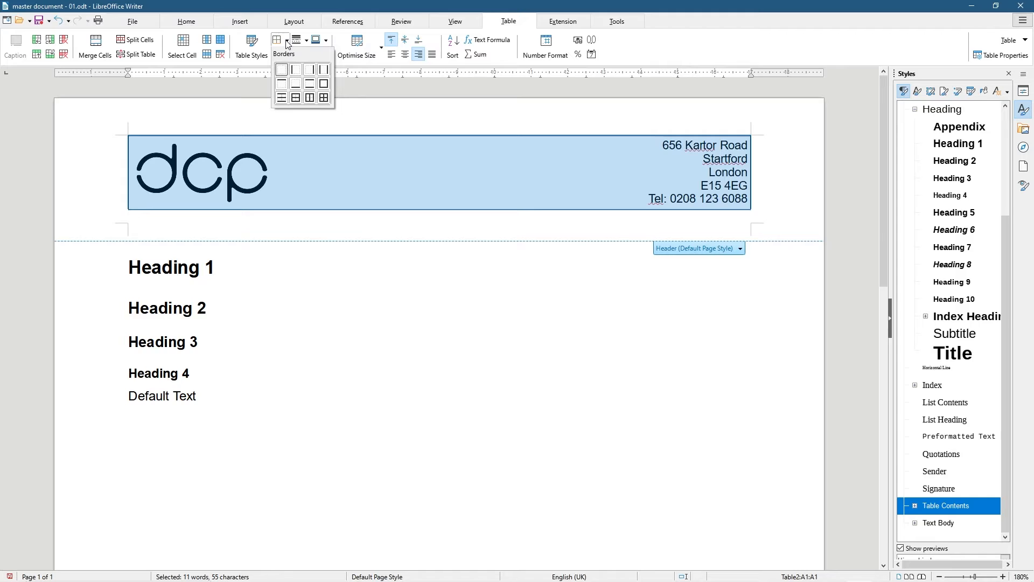
left_click(281, 69)
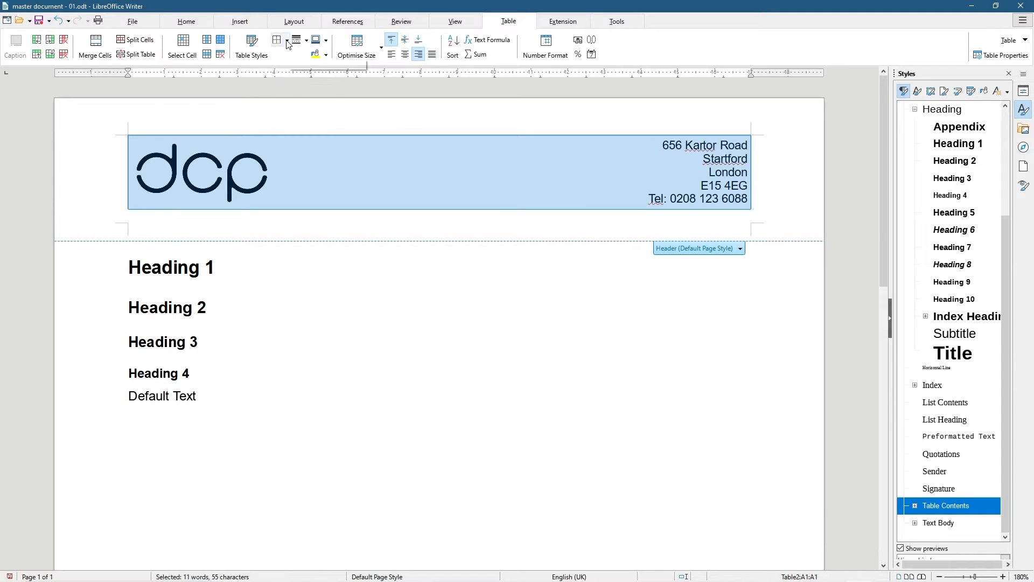
left_click(287, 42)
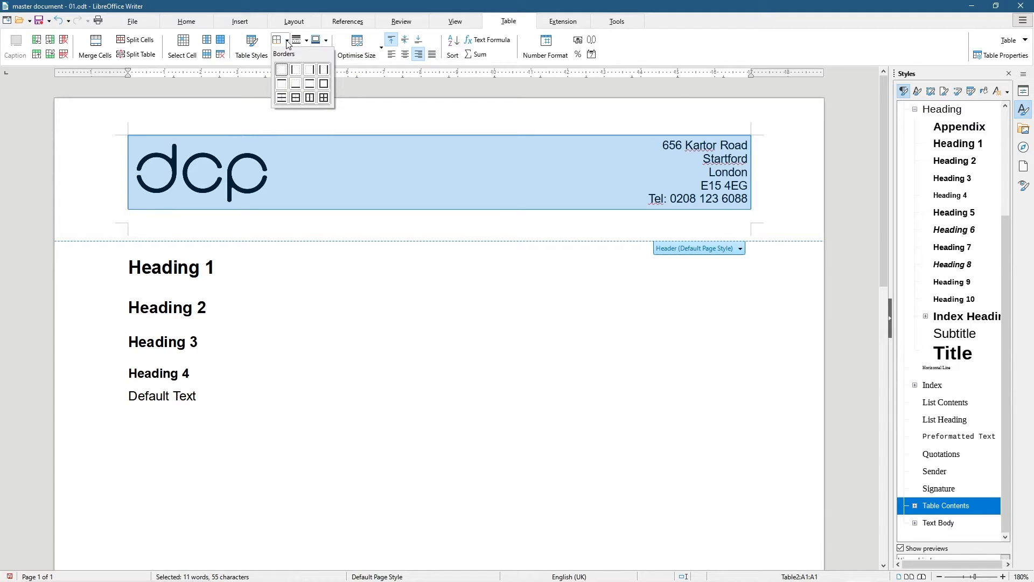
left_click(295, 91)
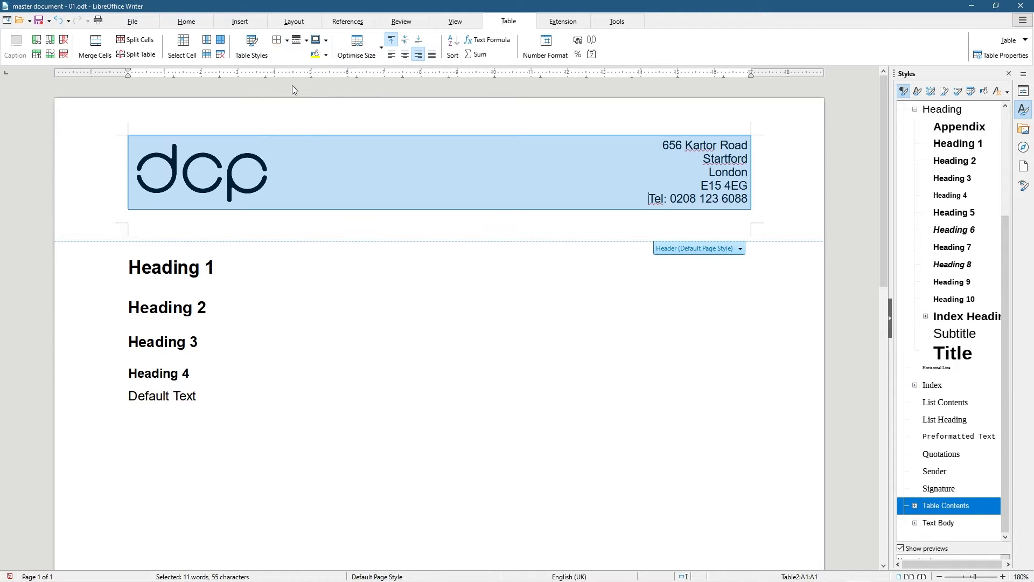
left_click(334, 338)
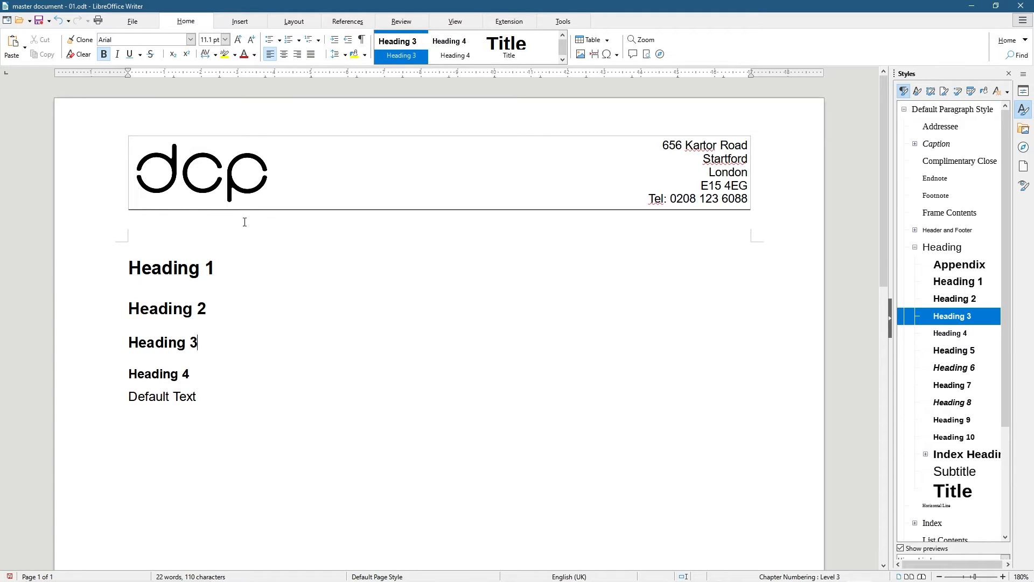
left_click(173, 222)
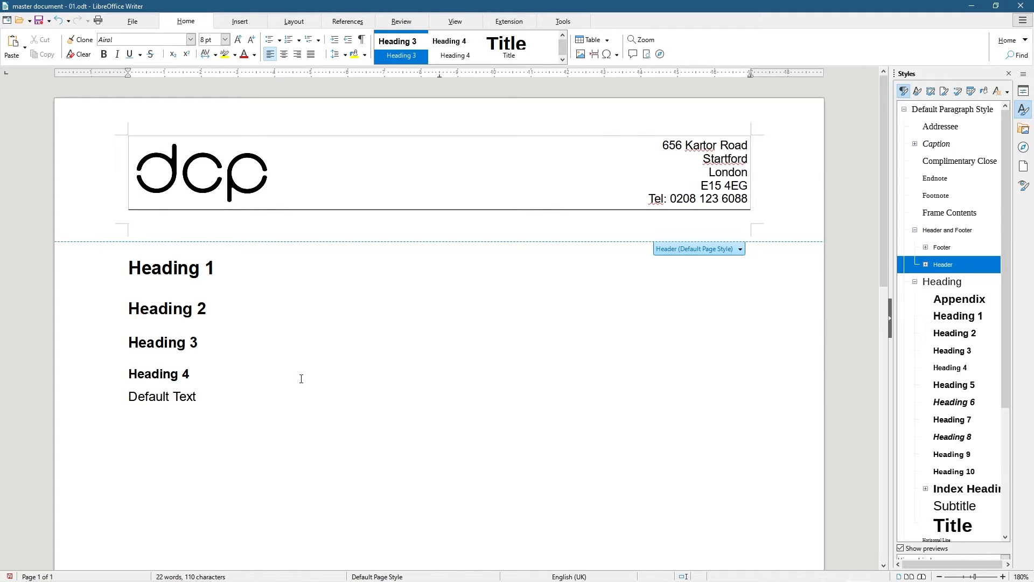
left_click(300, 396)
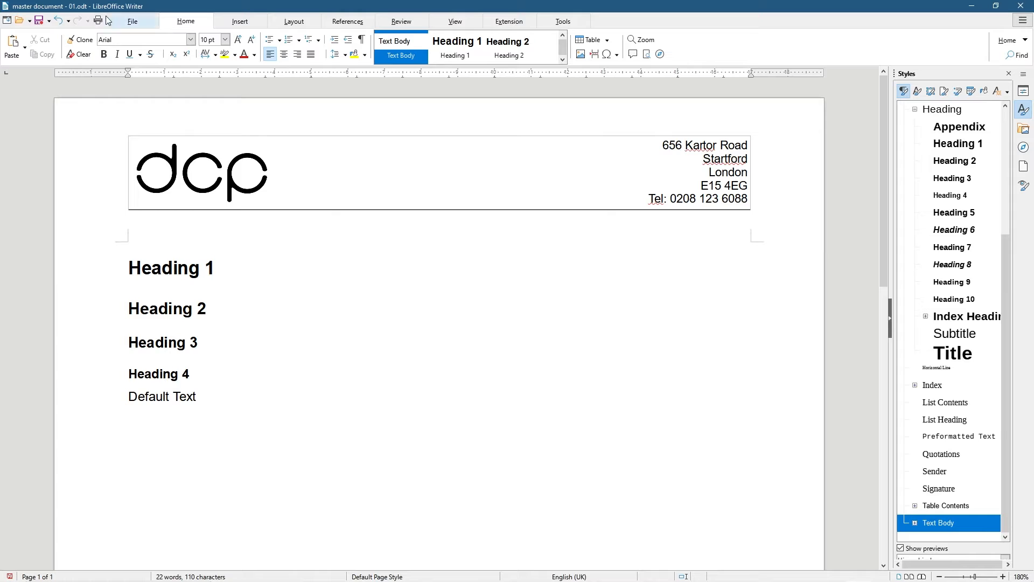
left_click(139, 22)
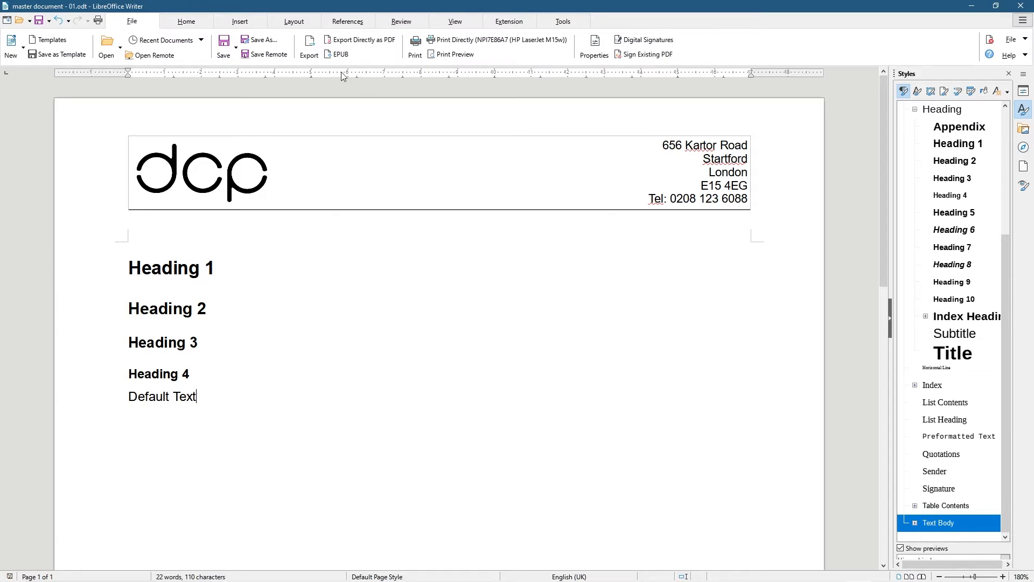
left_click(452, 54)
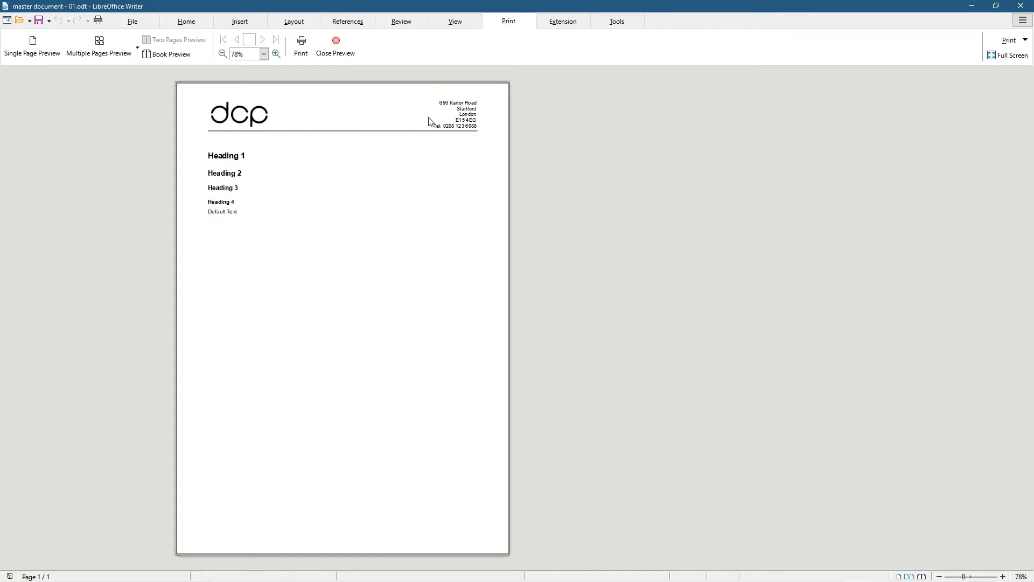
left_click(336, 54)
left_click(174, 225)
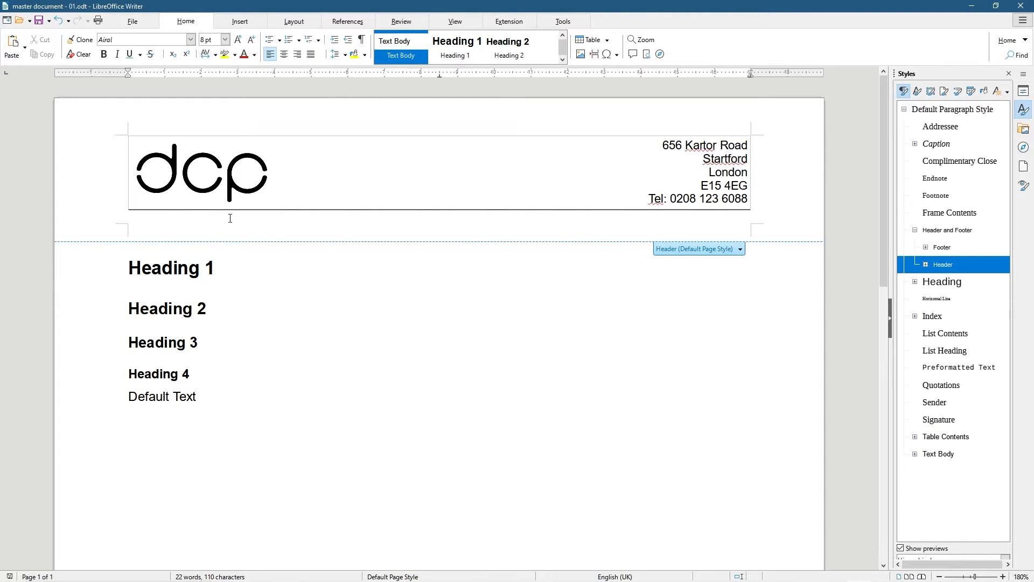
left_click(172, 254)
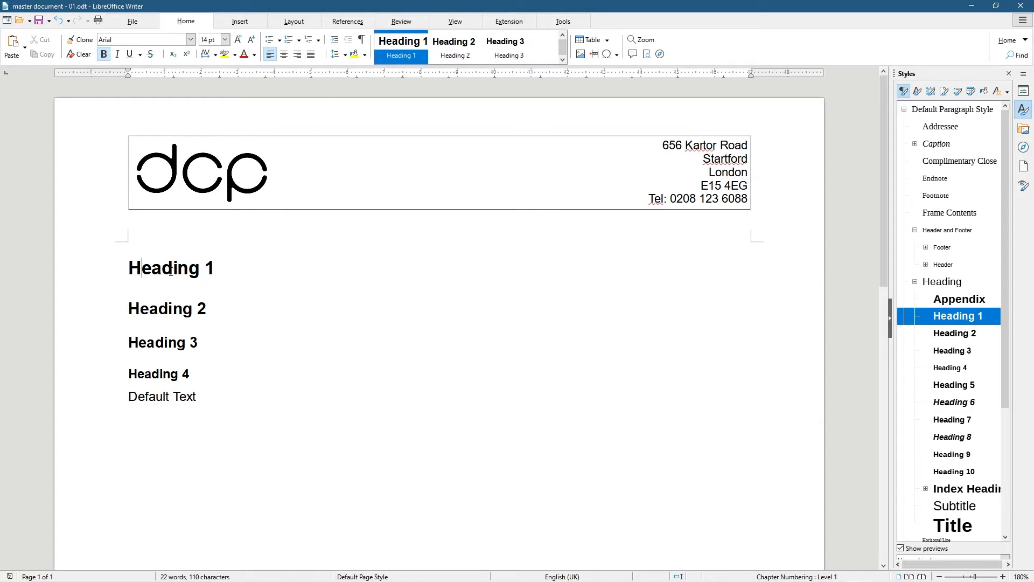
key("ctrl+a")
left_click(224, 166)
left_click(544, 370)
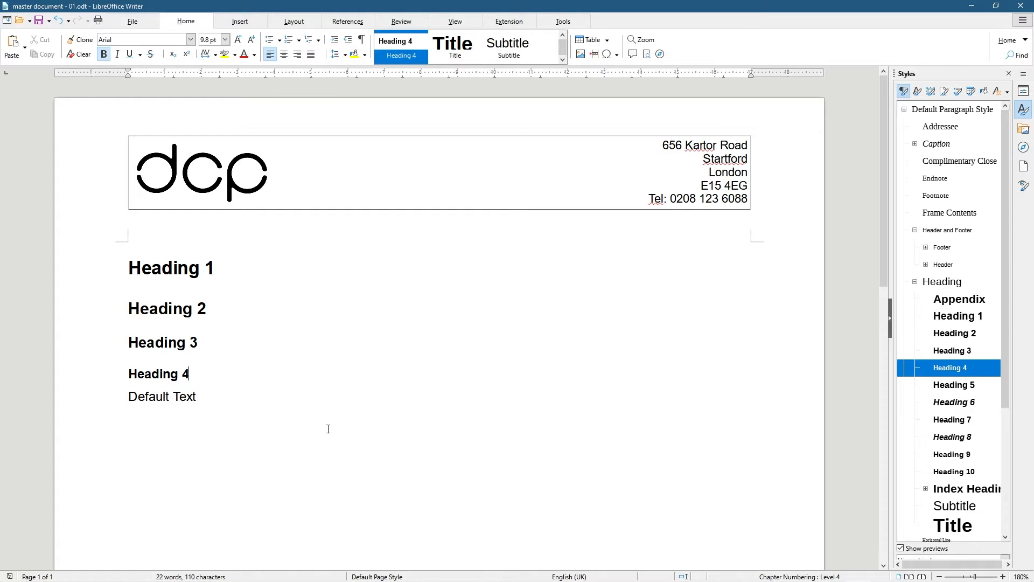
Add a footer to the Default Page Style at the bottom of the page
scroll(328, 428, "down", 10)
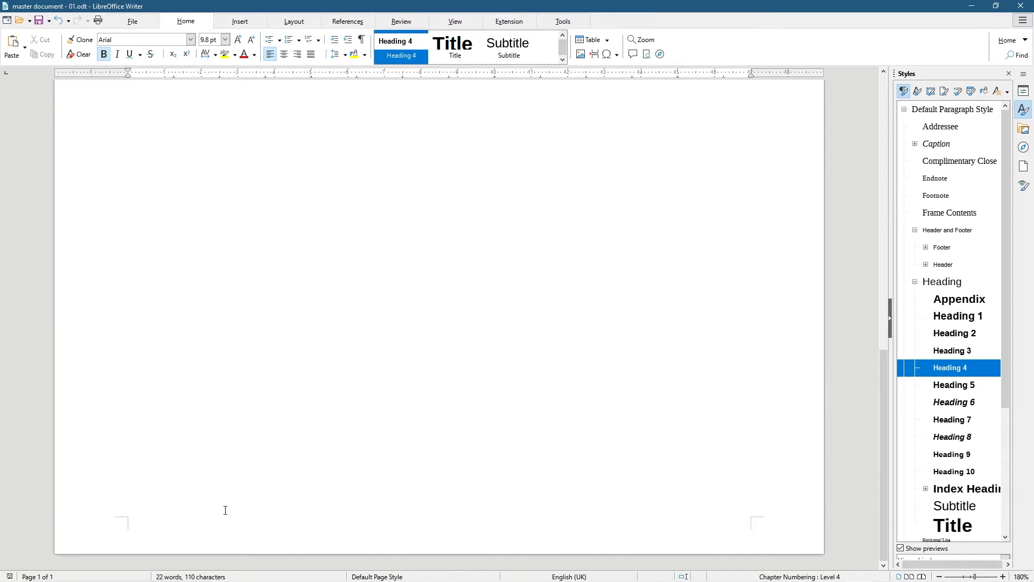
mouse_move(161, 527)
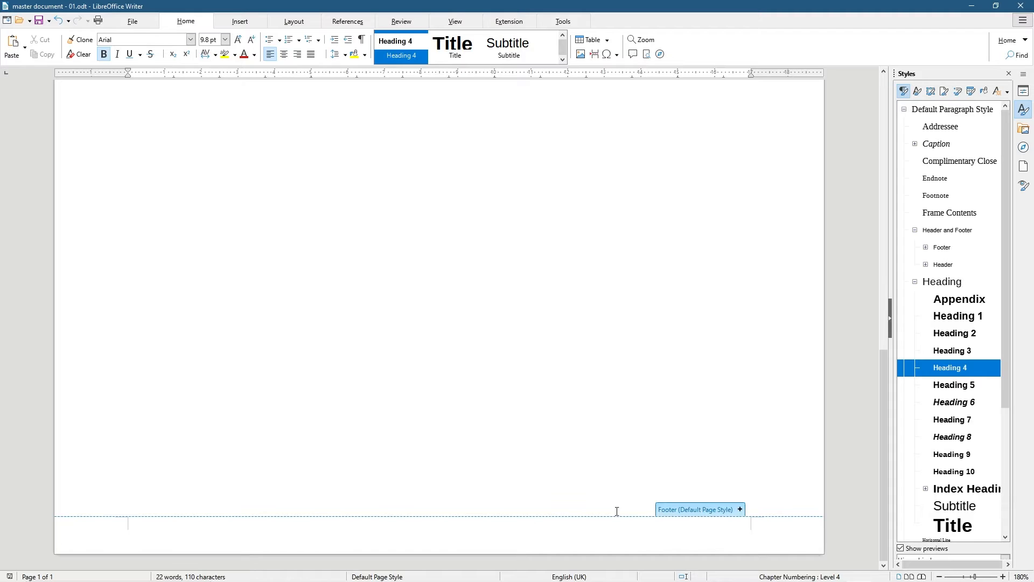
left_click(691, 508)
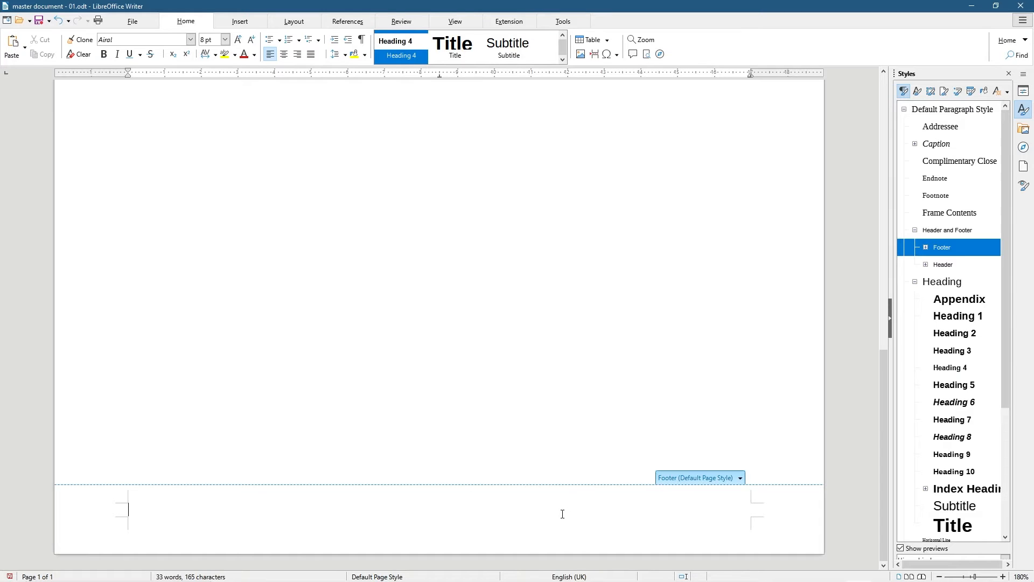
Insert a 1x1 table into the new footer
left_click(240, 23)
left_click(110, 48)
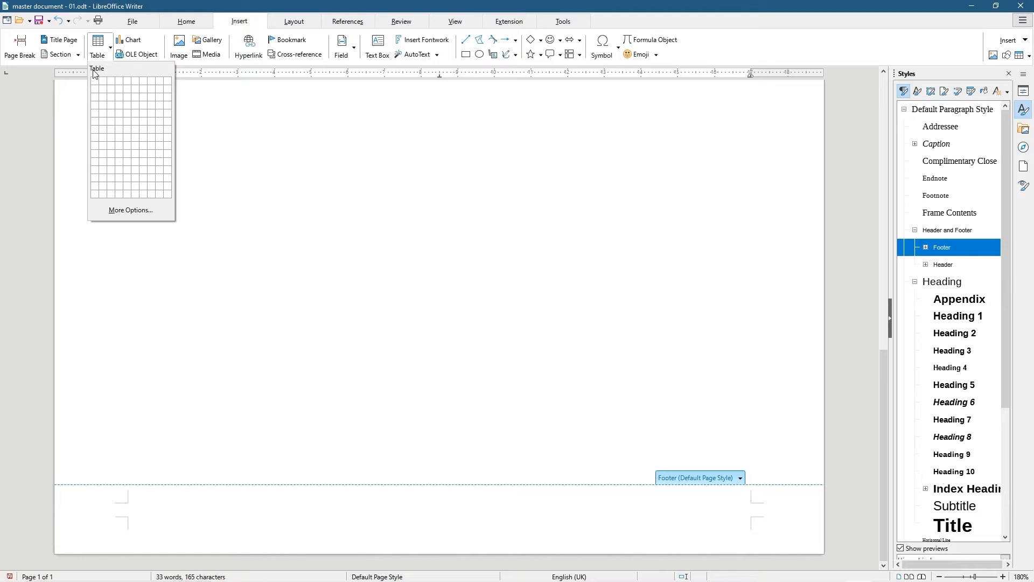
left_click(95, 81)
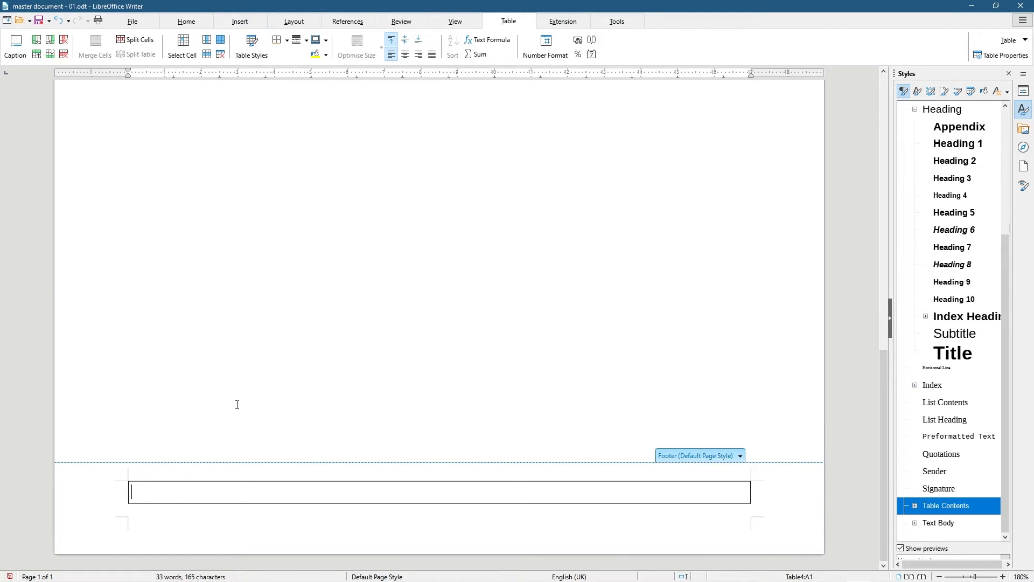
left_click(182, 25)
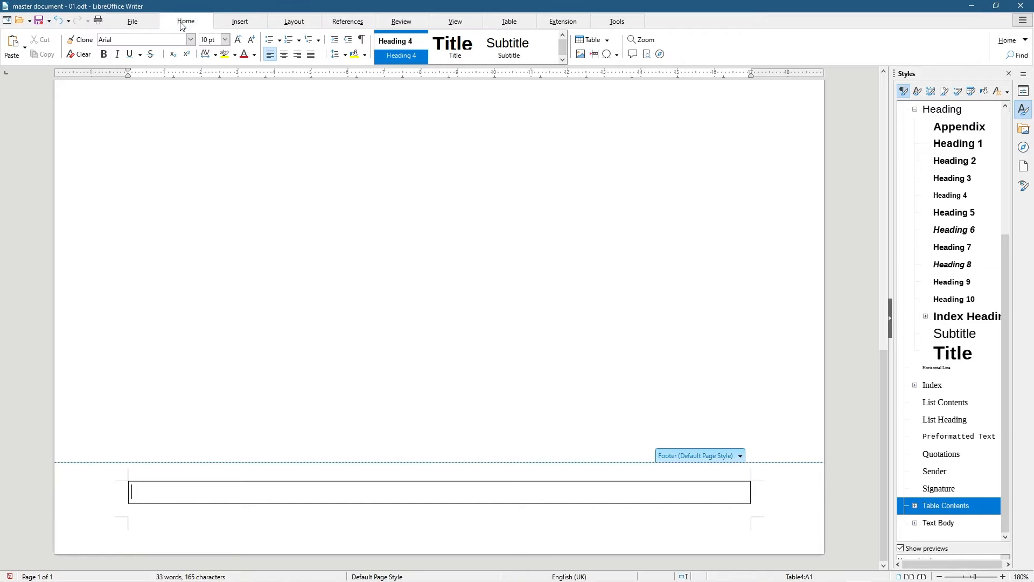
left_click(284, 56)
type("www.dsp")
key("BackSpace")
key("BackSpace")
key("BackSpace")
key("BackSpace")
key("BackSpace")
key("BackSpace")
key("BackSpace")
type("Www.")
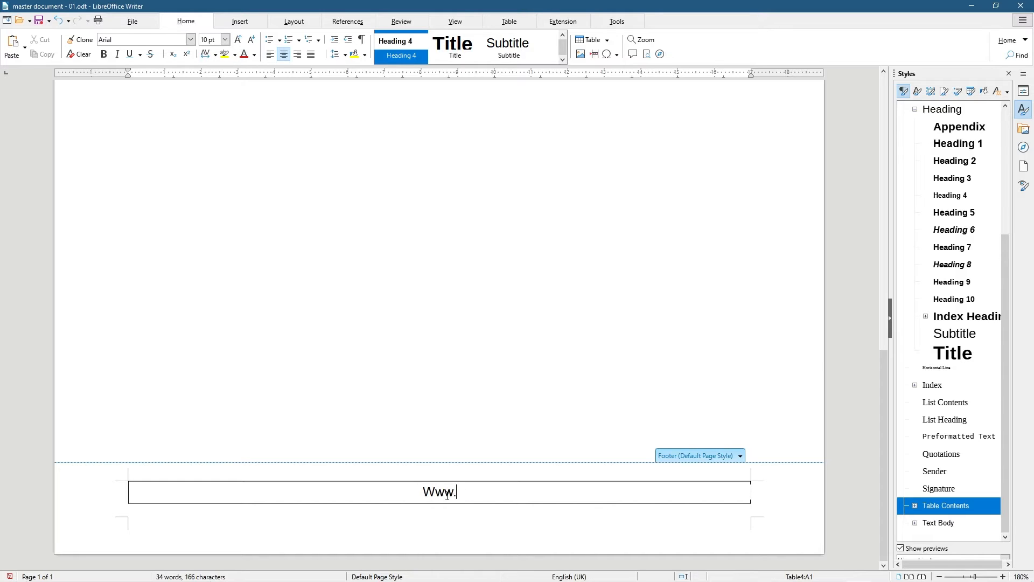
type("dcpweb.co.uk")
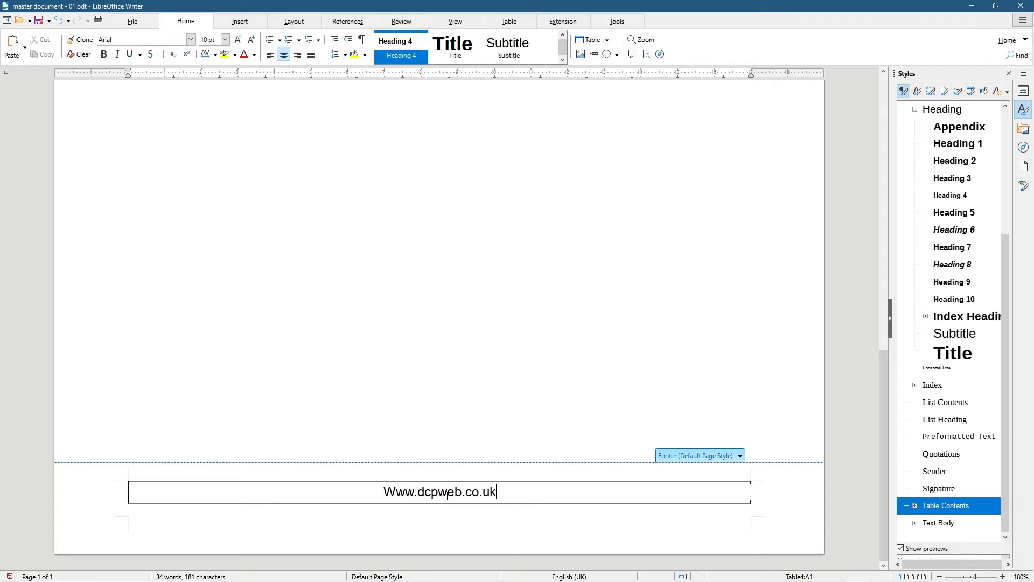
left_click(396, 490)
key("BackSpace")
type("w")
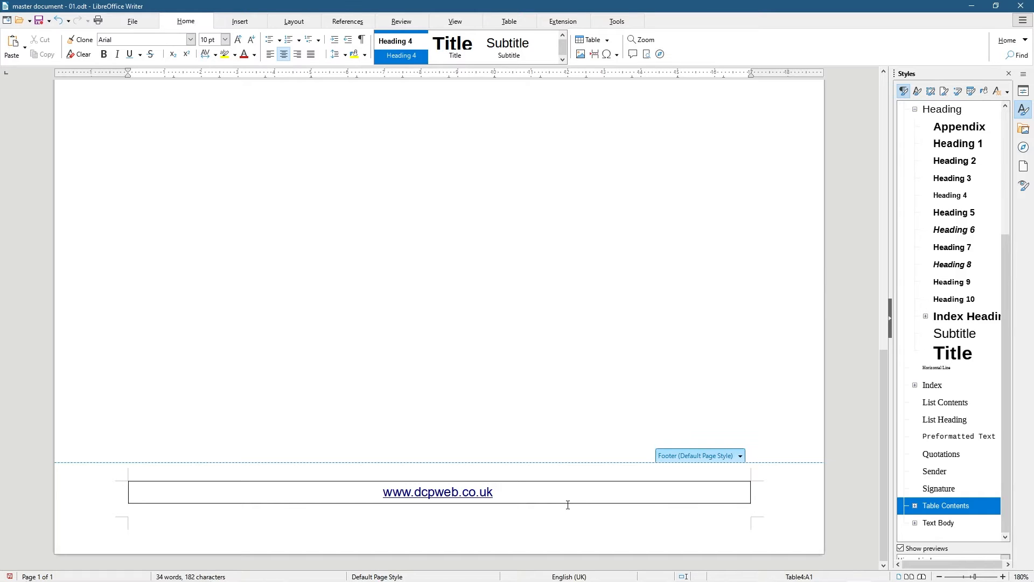
key("BackSpace")
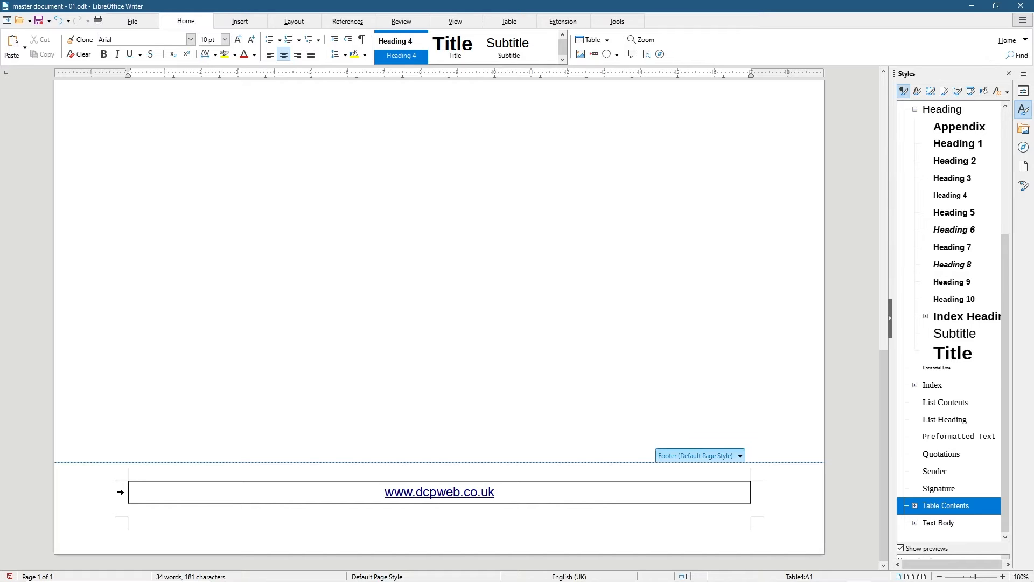
Give the footer table row only a top border, then return to the body text
left_click(119, 492)
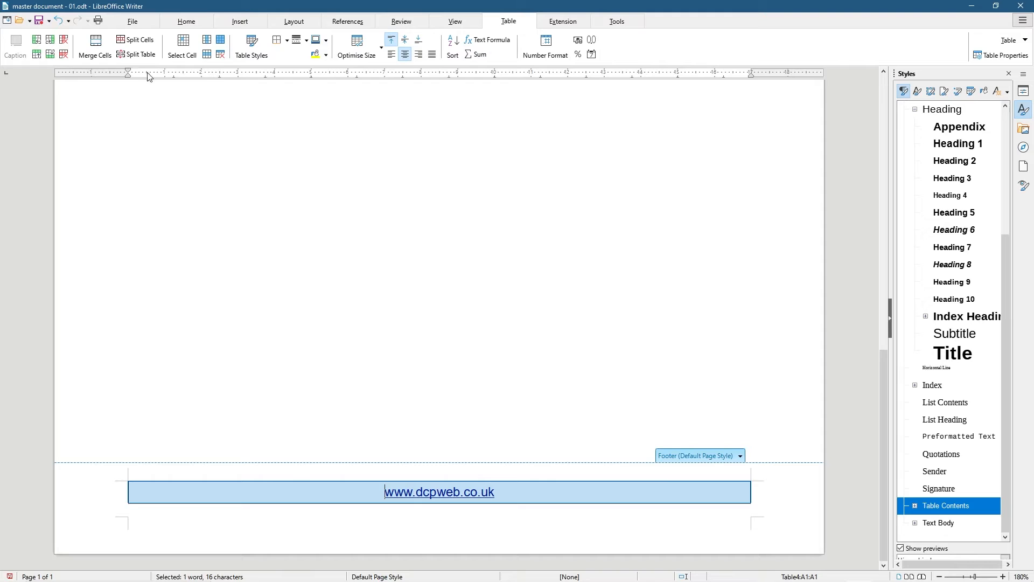
left_click(287, 44)
left_click(280, 75)
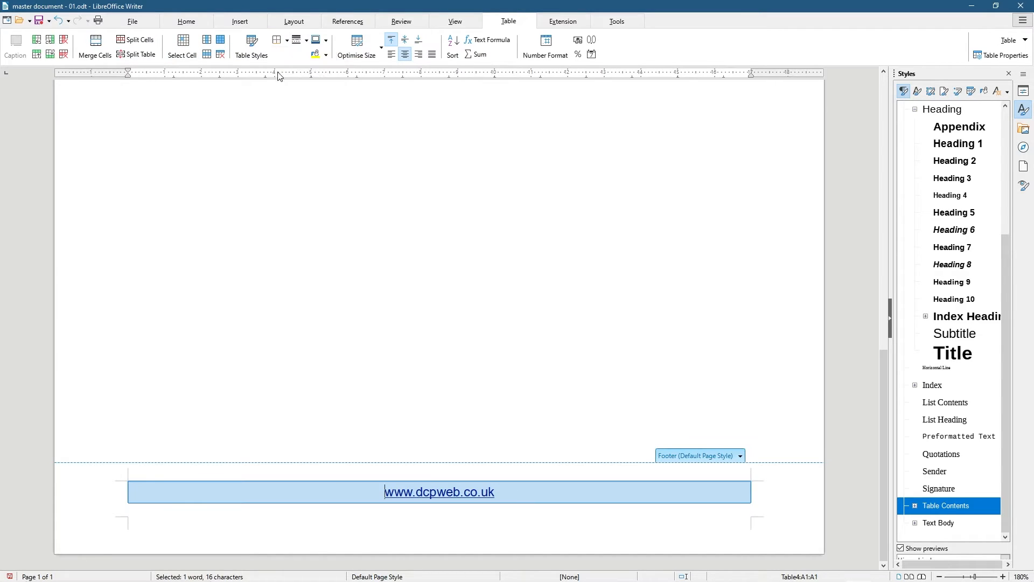
left_click(285, 43)
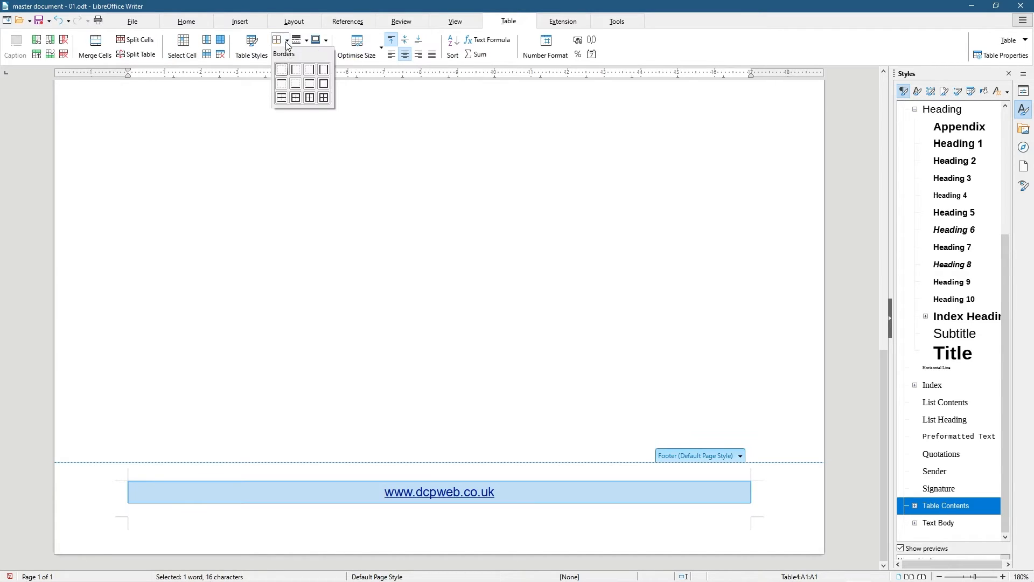
left_click(282, 83)
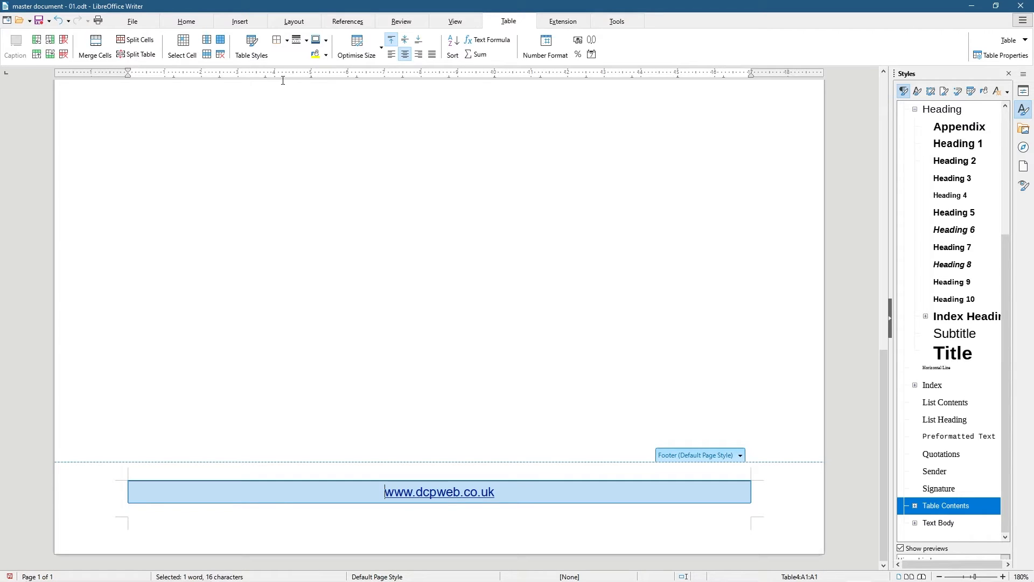
left_click(349, 346)
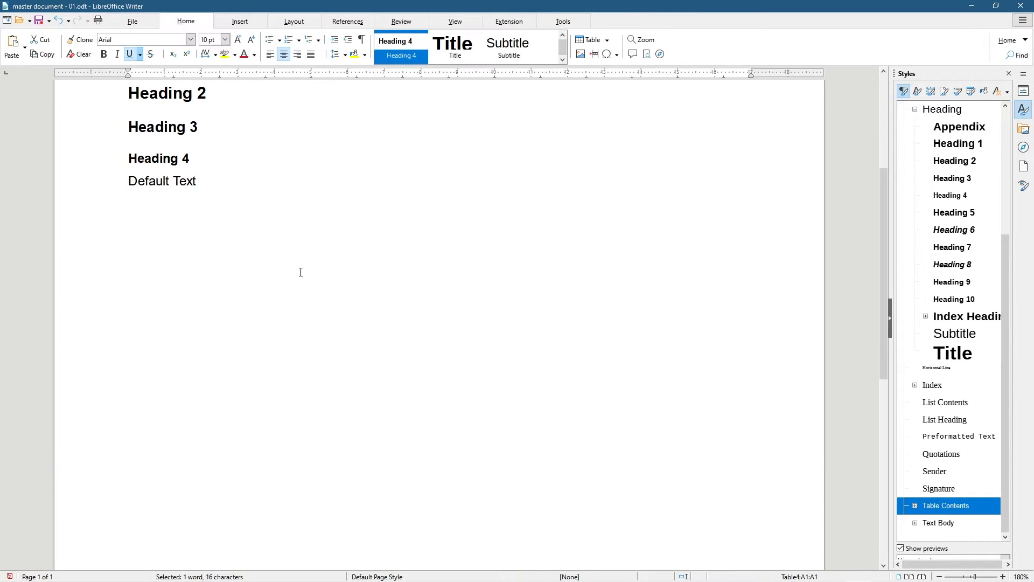
scroll(302, 272, "up", 4)
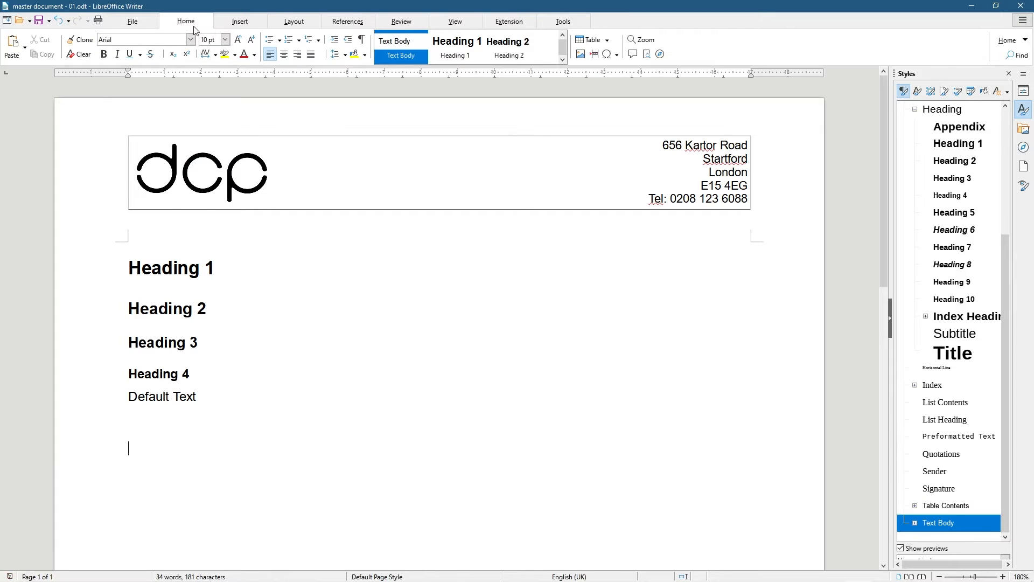
Preview the page with its header and footer, then close the preview
left_click(140, 25)
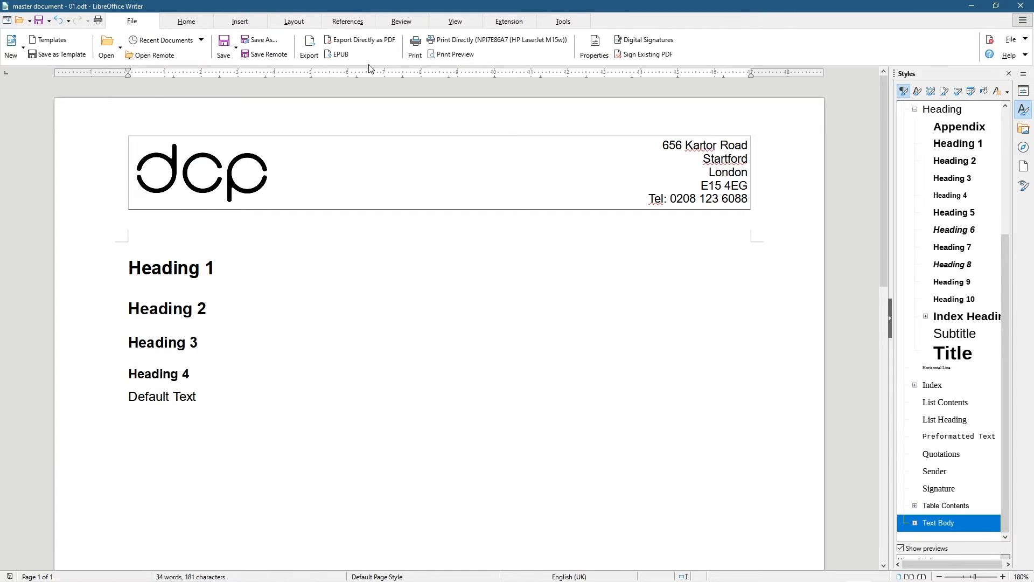
left_click(449, 54)
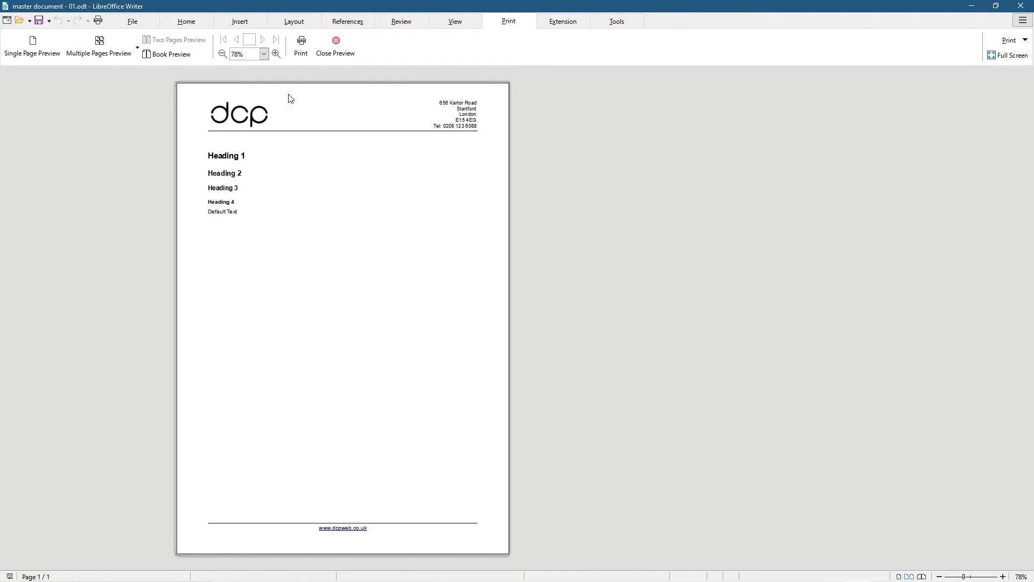
left_click(348, 50)
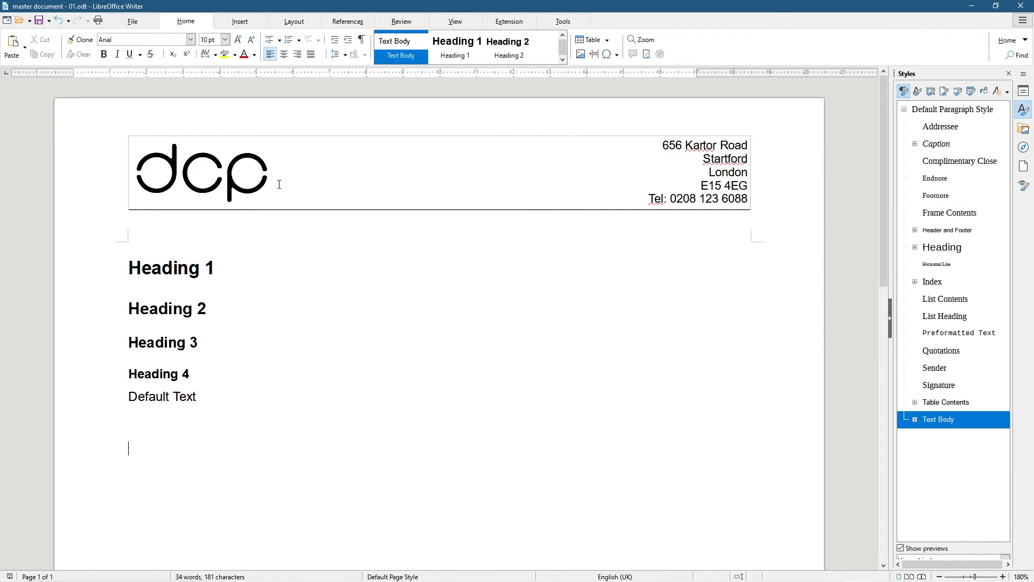
Save the master document
left_click(46, 23)
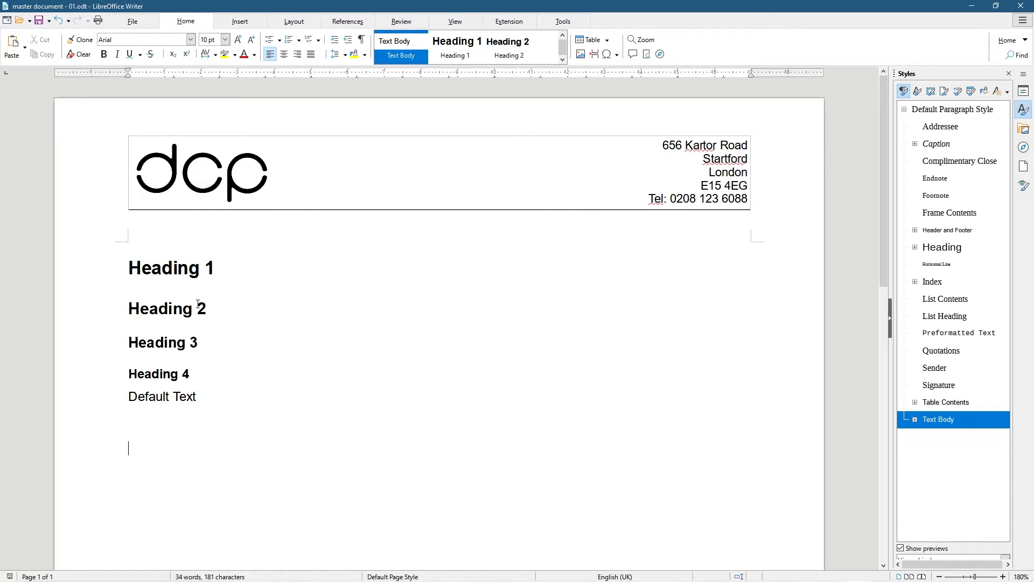
scroll(162, 412, "down", 10)
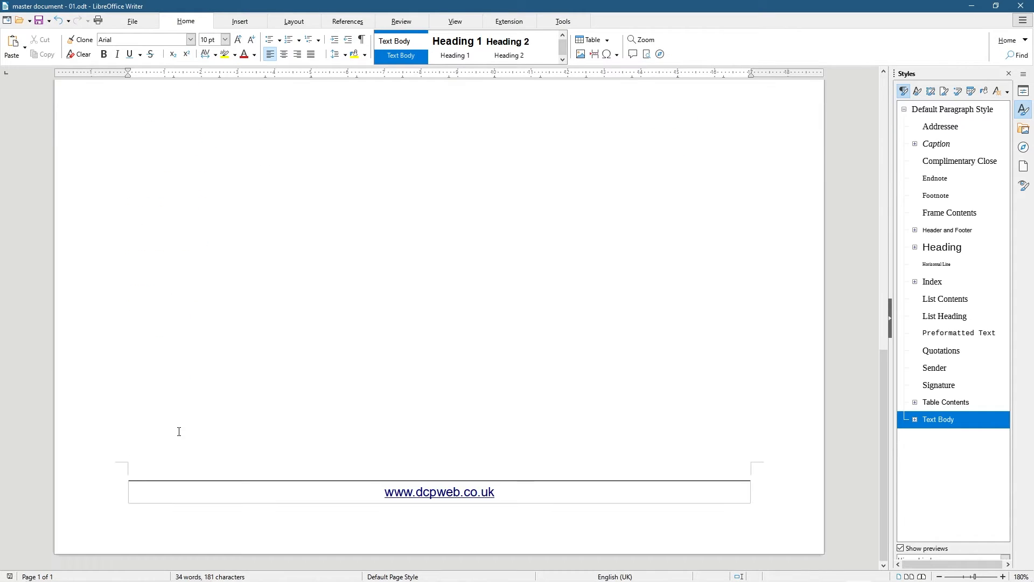
scroll(324, 426, "up", 8)
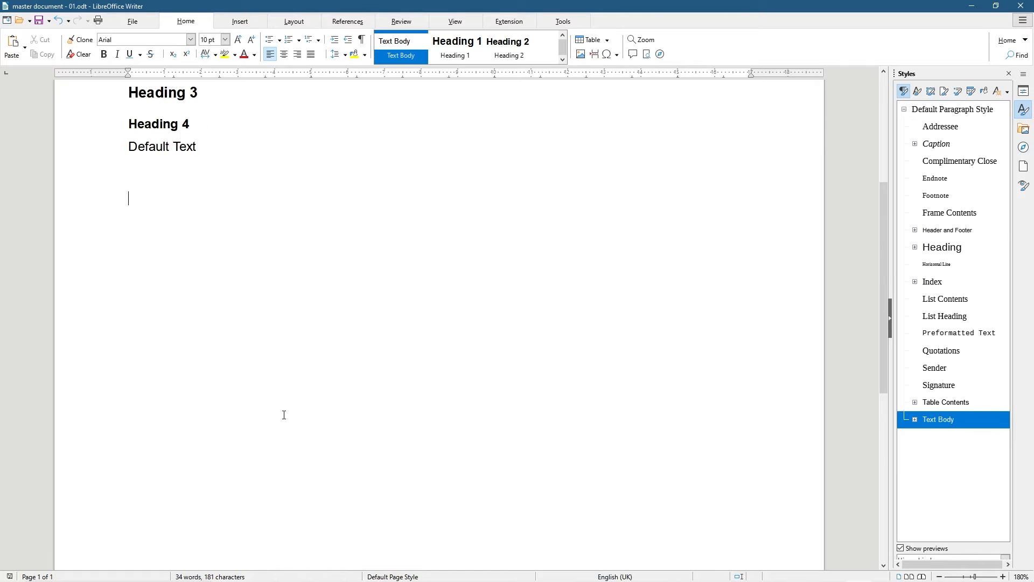
scroll(276, 412, "up", 3)
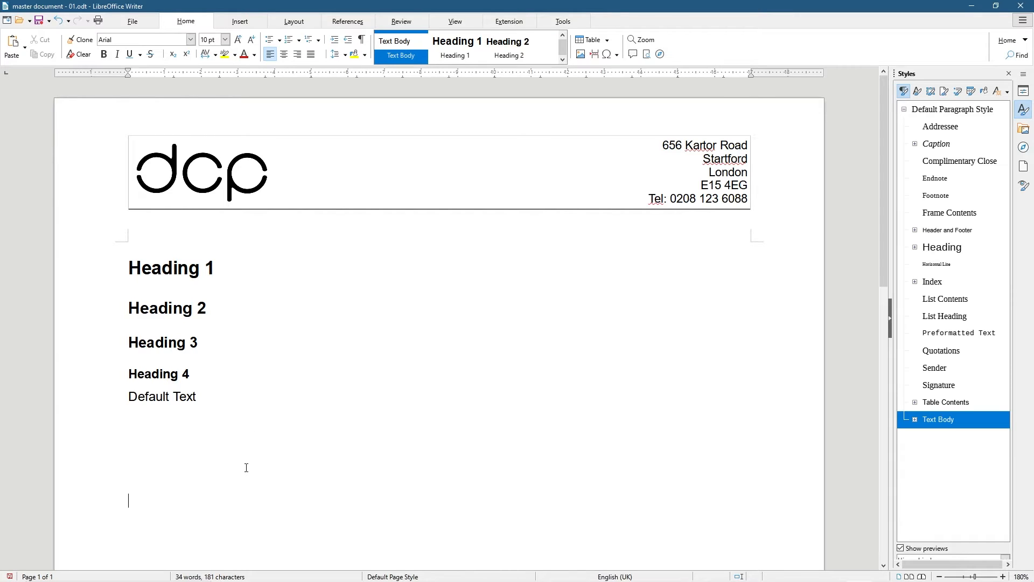
scroll(246, 468, "down", 2)
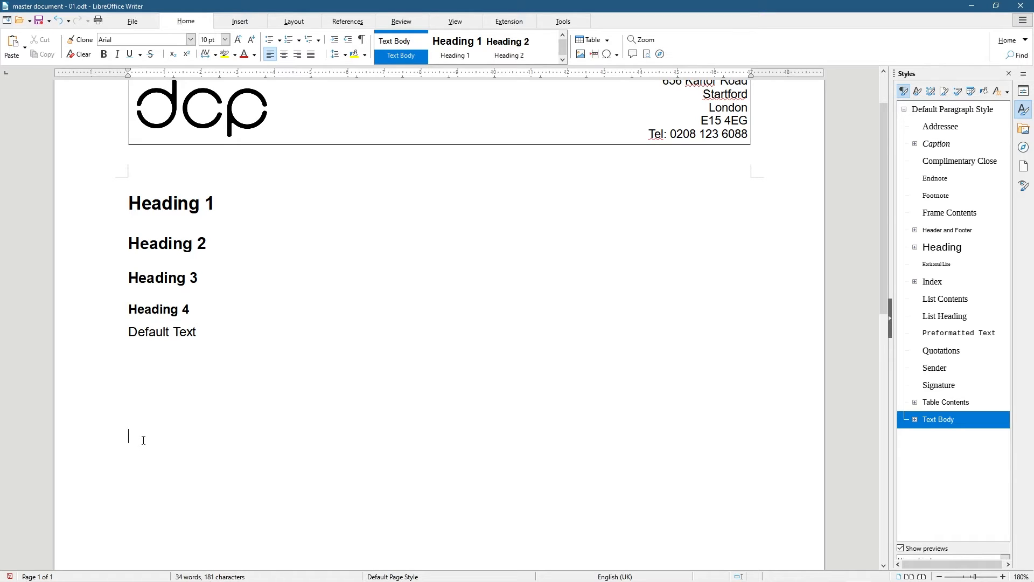
Type the first shortcut line 'CTRL+C = Copy' below Default Text and copy it
type("CTRL+C = Copy")
triple_click(235, 430)
key("ctrl+c")
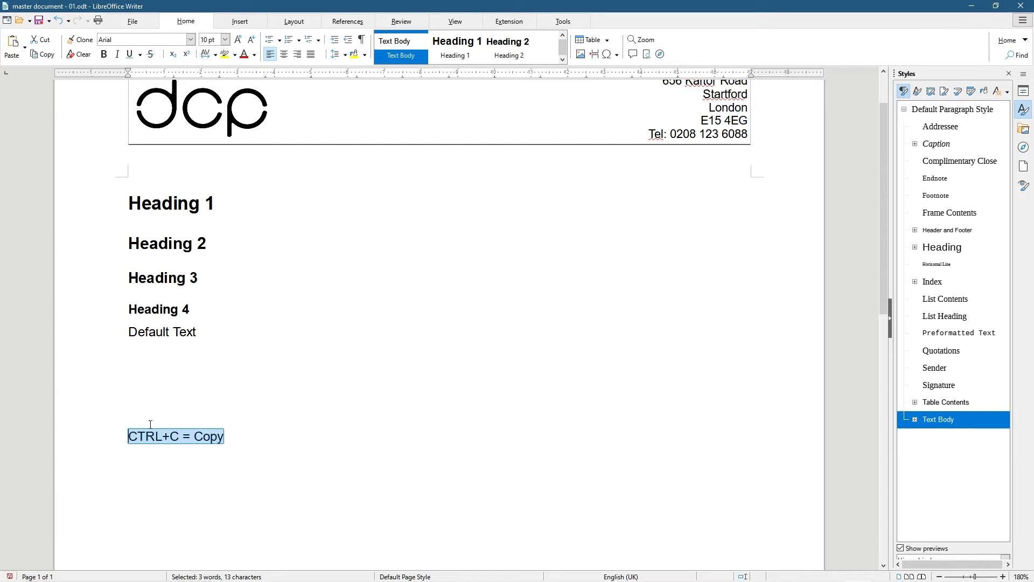
left_click(233, 437)
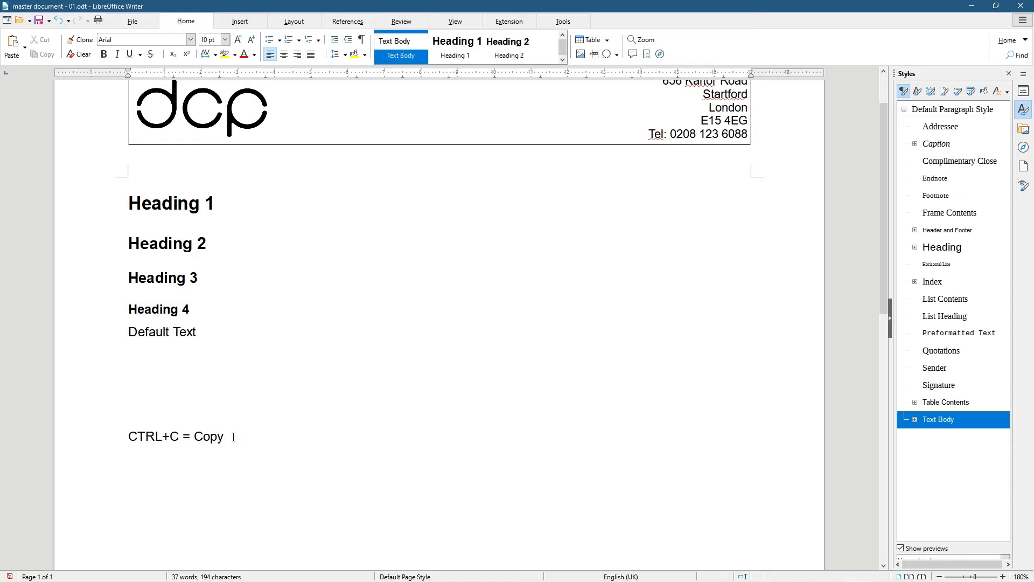
Add a second line 'CTRL+V = Paste' by editing a pasted copy
key("Return")
key("ctrl+v")
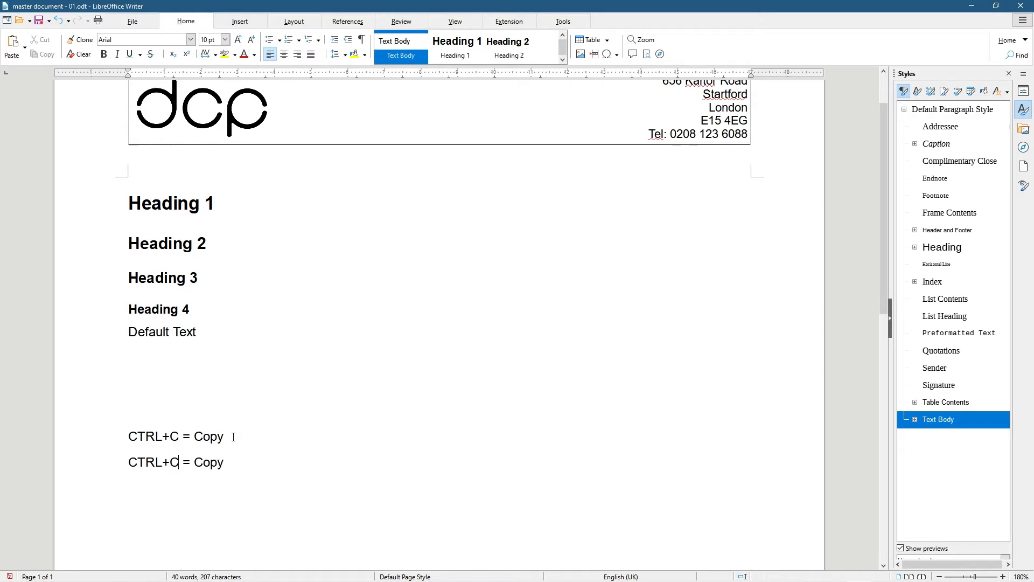
key("BackSpace")
type("V")
key("Left")
key("shift+End")
type("Paste")
Add a third line 'CTRL+A = Select All', then try Ctrl+A on the document
key("Return")
key("ctrl+v")
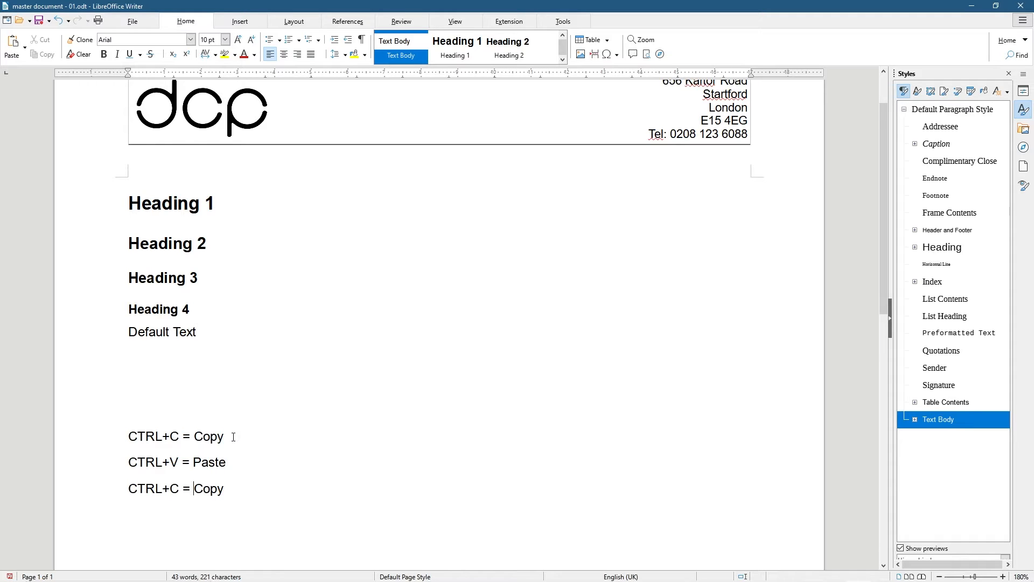
key("BackSpace")
type("A")
key("ctrl+Right")
key("ctrl+Right")
key("shift+End")
type("Select All")
key("BackSpace")
key("BackSpace")
type("LL")
key("BackSpace")
key("BackSpace")
type("ll")
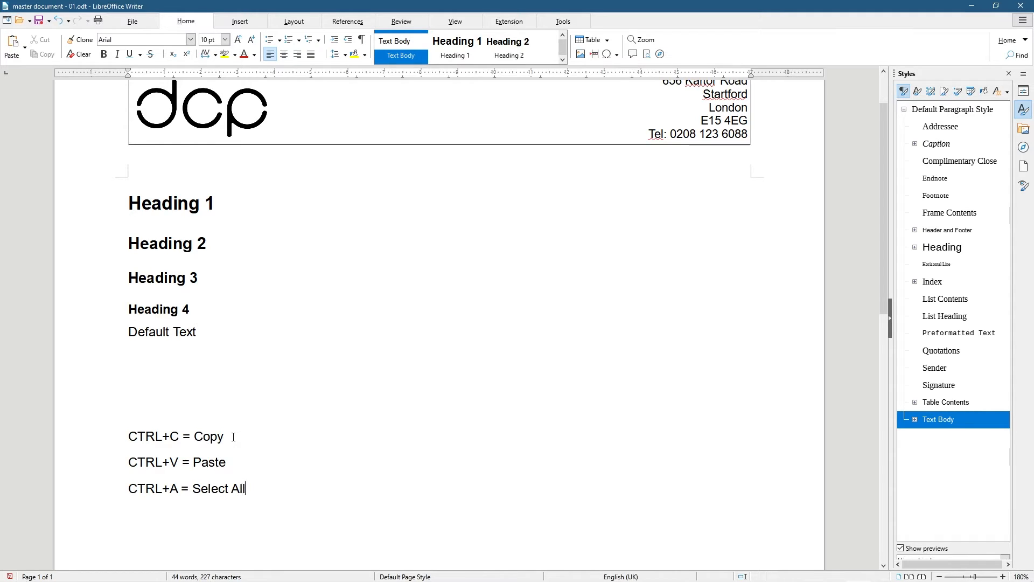
key("ctrl+a")
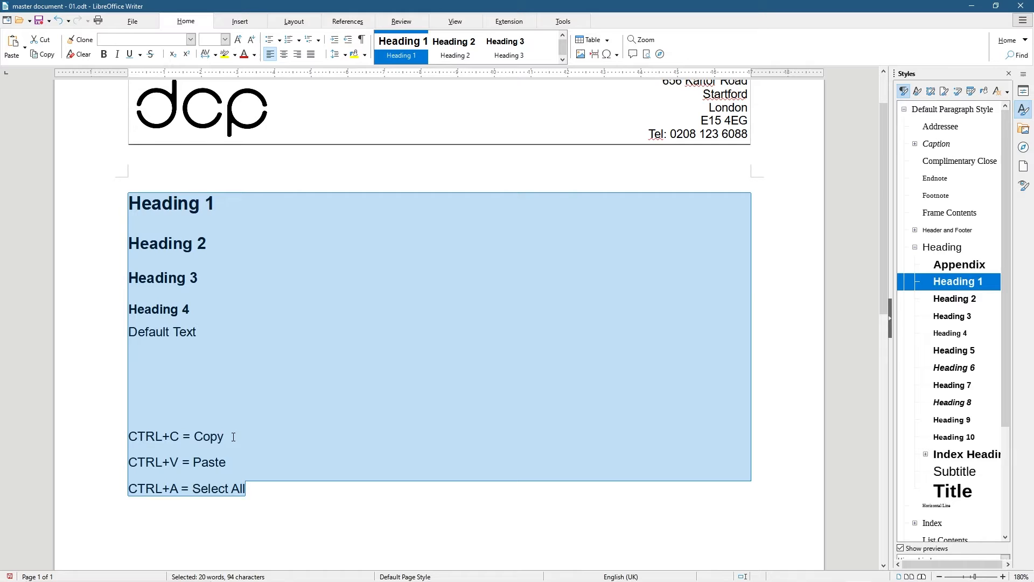
left_click(270, 493)
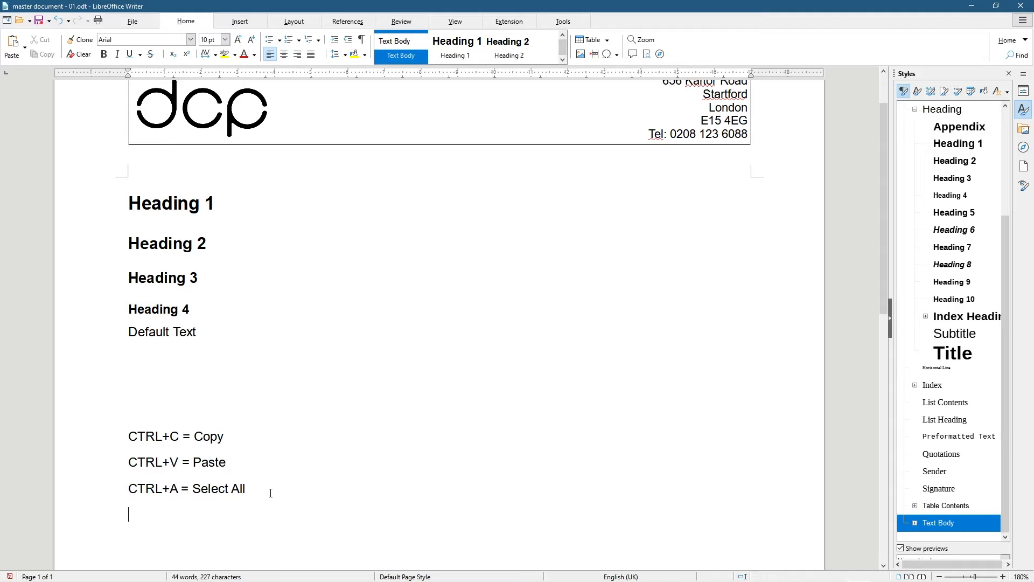
Turn a pasted copy into 'CTRL+Z = Undo Last Step' and add 'CTRL+Y = Redo Last Setp'
key("ctrl+v")
key("BackSpace")
type("Z")
key("shift+End")
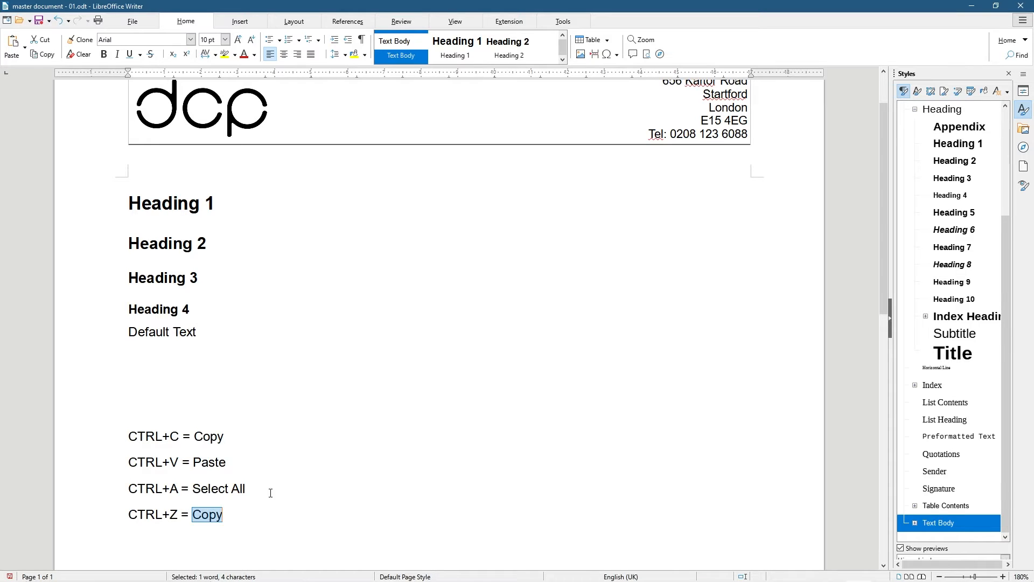
type("Undo")
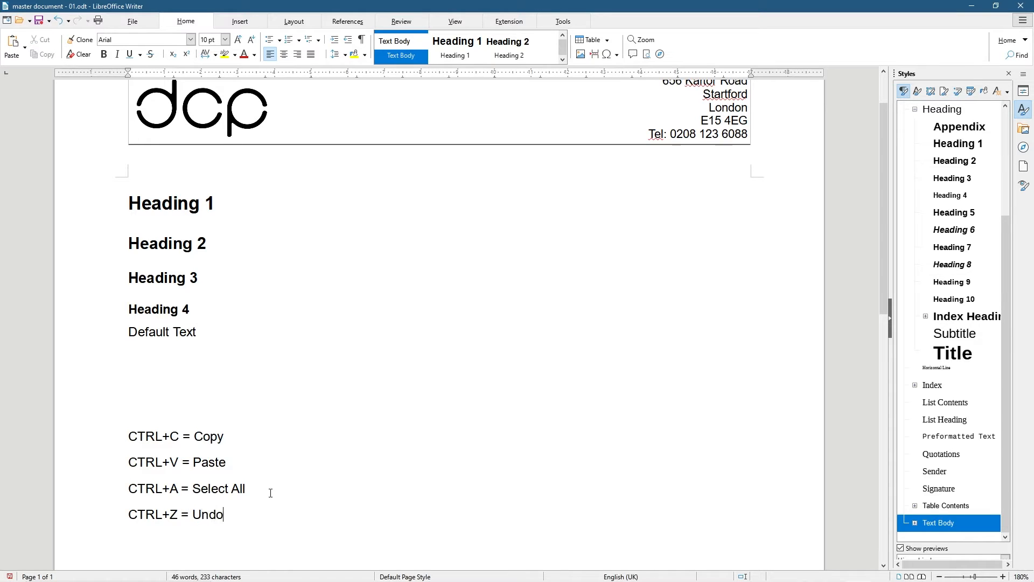
type(" Last Setp")
key("BackSpace")
key("BackSpace")
type("tep ")
type("CTRL")
type("+Y")
type(" -")
key("BackSpace")
type("= REd")
key("BackSpace")
key("BackSpace")
type("edo Las S")
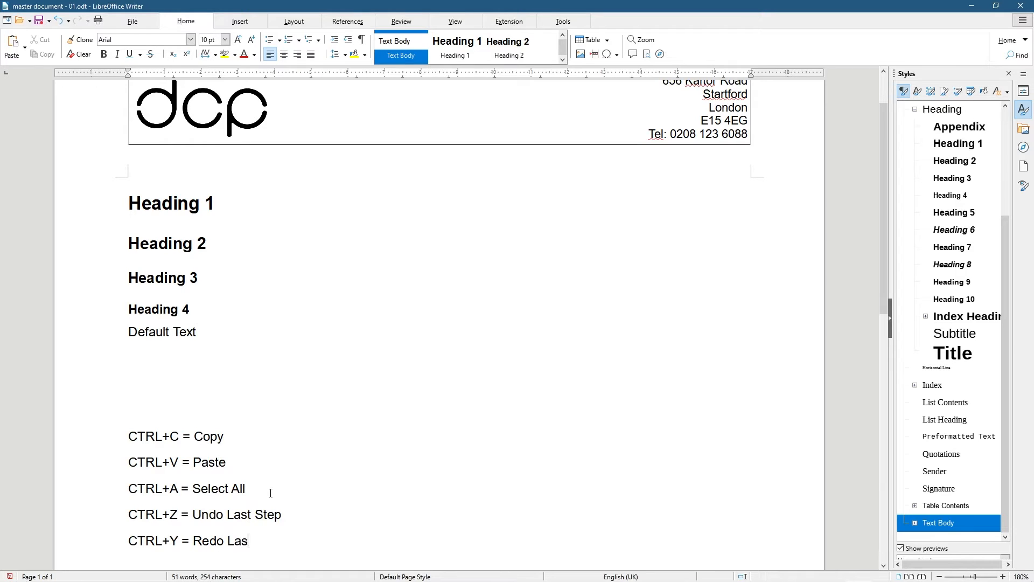
key("BackSpace")
key("BackSpace")
type("t Setp")
Add a new paragraph reading 'Some Text' below the shortcut list
key("Return")
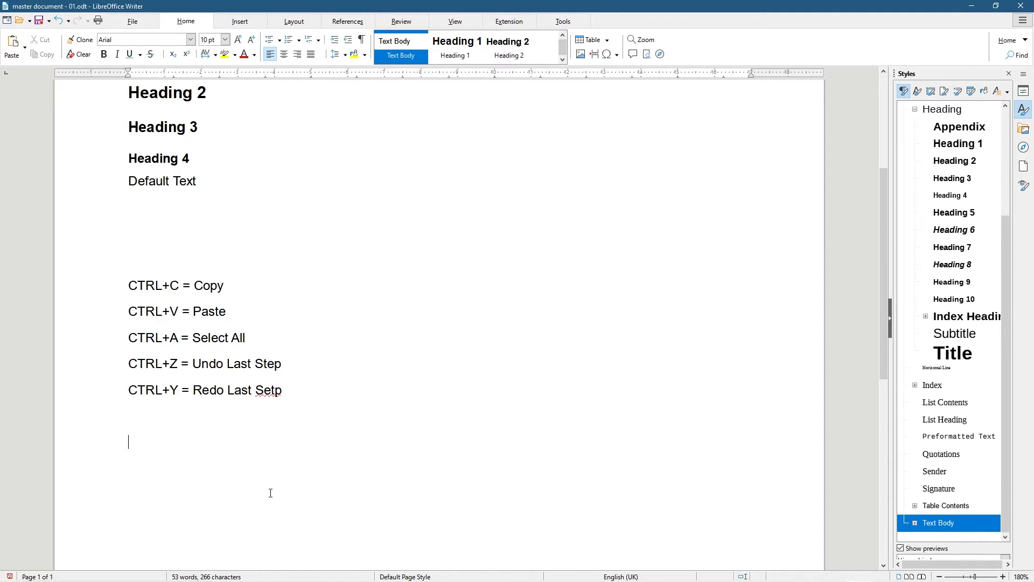
type("Some Text")
Correct the misspelt word 'Setp' to 'Step'
right_click(263, 395)
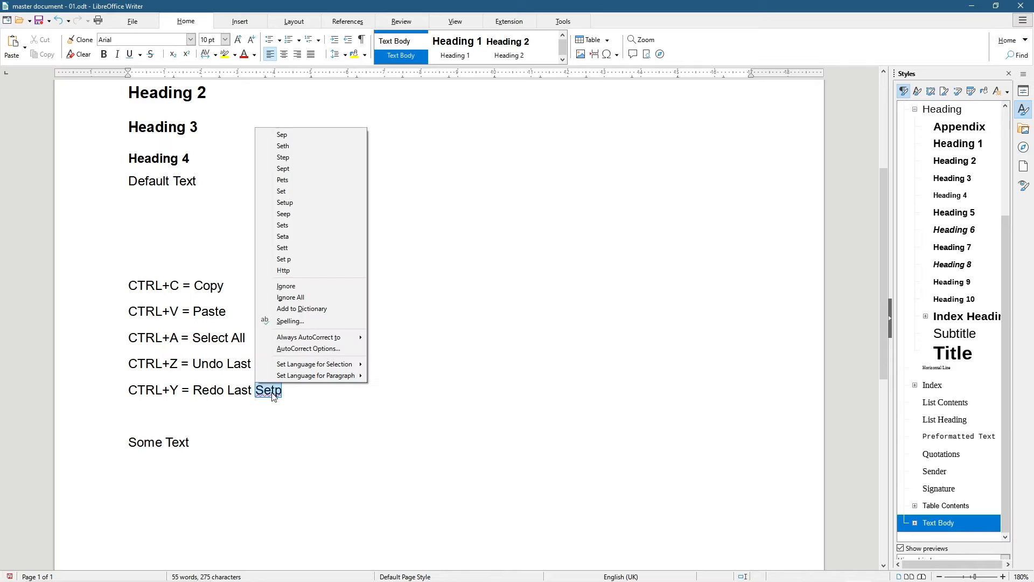
left_click(240, 418)
key("BackSpace")
key("BackSpace")
key("BackSpace")
type("tep")
Add the line 'CTRL+HOME = Select Content Backwards' below the Redo entry
key("Return")
type("CTEL")
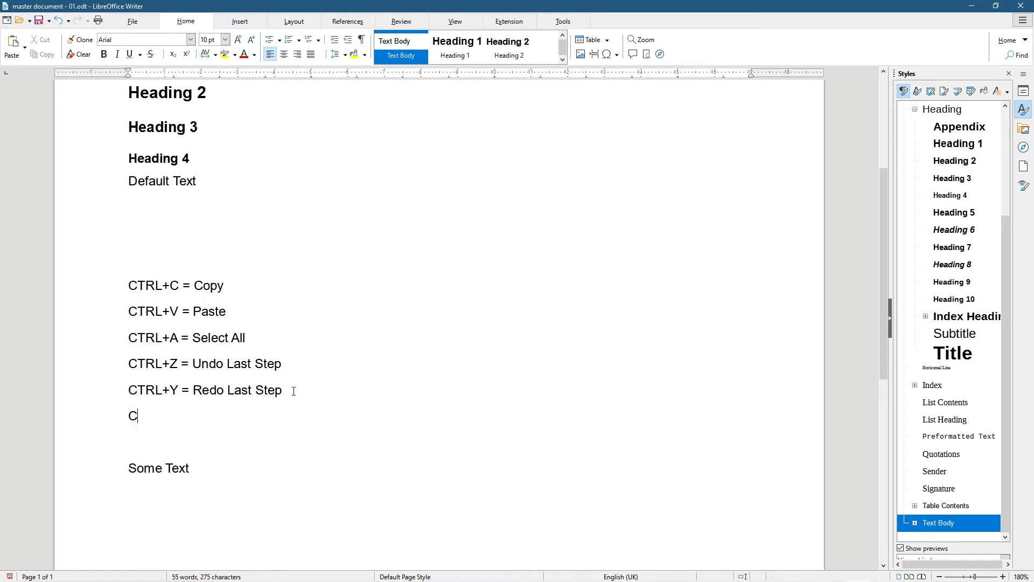
key("BackSpace")
key("BackSpace")
key("BackSpace")
type("RL")
key("BackSpace")
key("BackSpace")
type("TRL+HOME = Select")
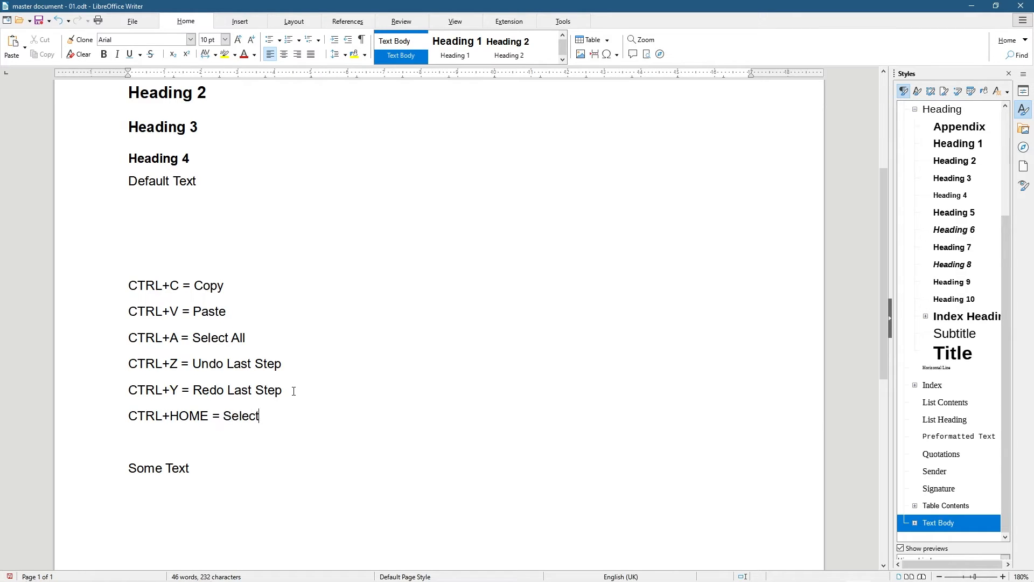
type(" Content Backwards")
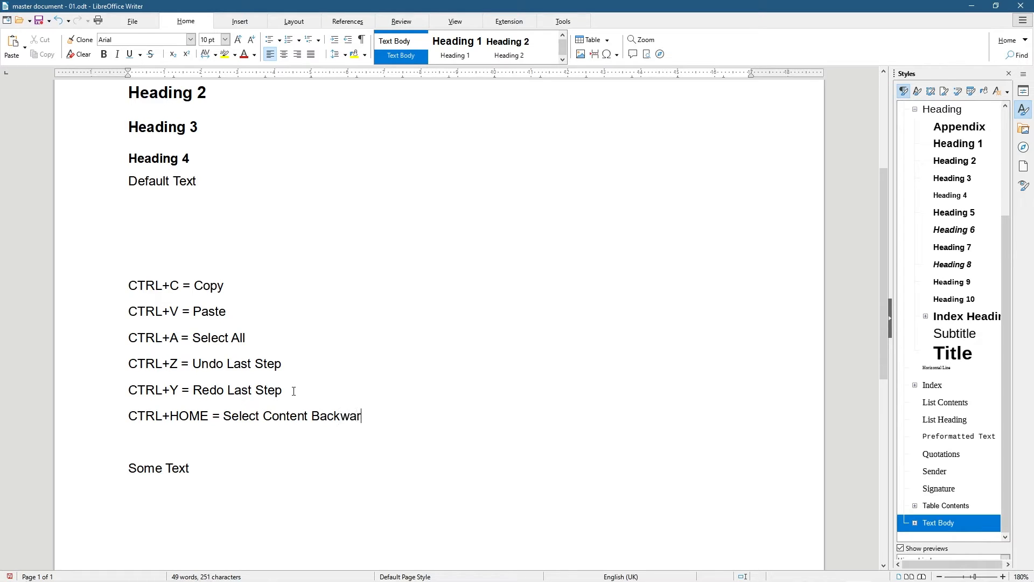
key("Return")
Duplicate that line and edit it to read 'CTRL+END = Select Content Forwards'
left_click_drag(403, 413, 121, 419)
key("ctrl+c")
left_click(152, 442)
key("ctrl+v")
double_click(199, 443)
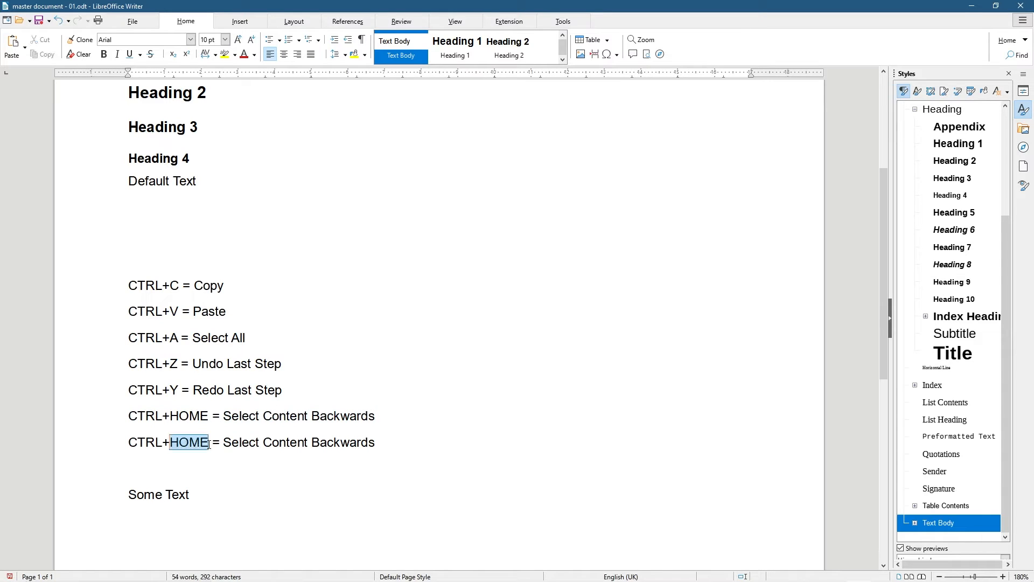
type("END")
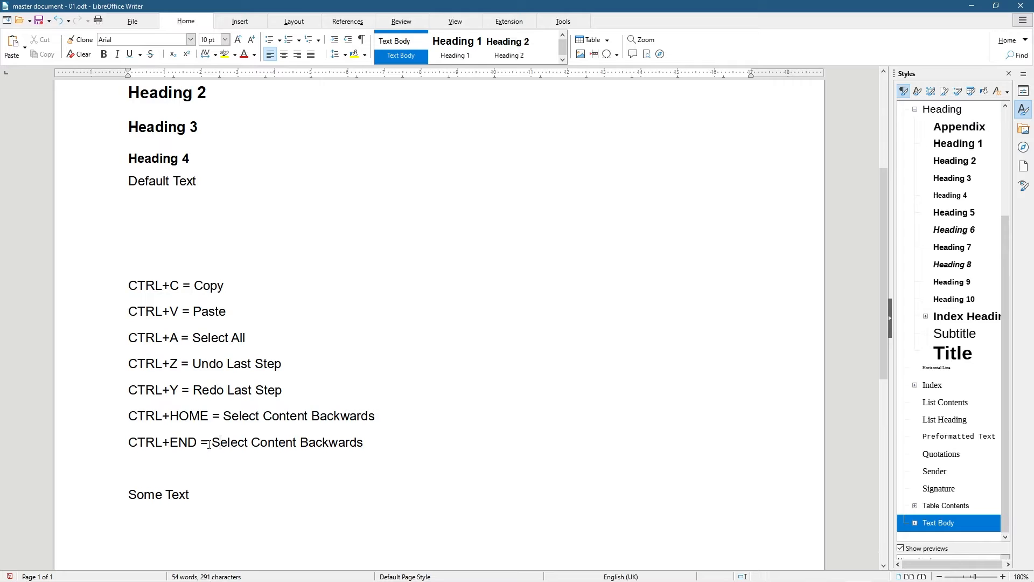
key("ctrl+Left")
key("shift+End")
type("Forwards")
Select the 'Some Text' line so it can be copied
left_click_drag(206, 496, 127, 495)
left_click(194, 495)
key("shift+Home")
left_click(200, 496)
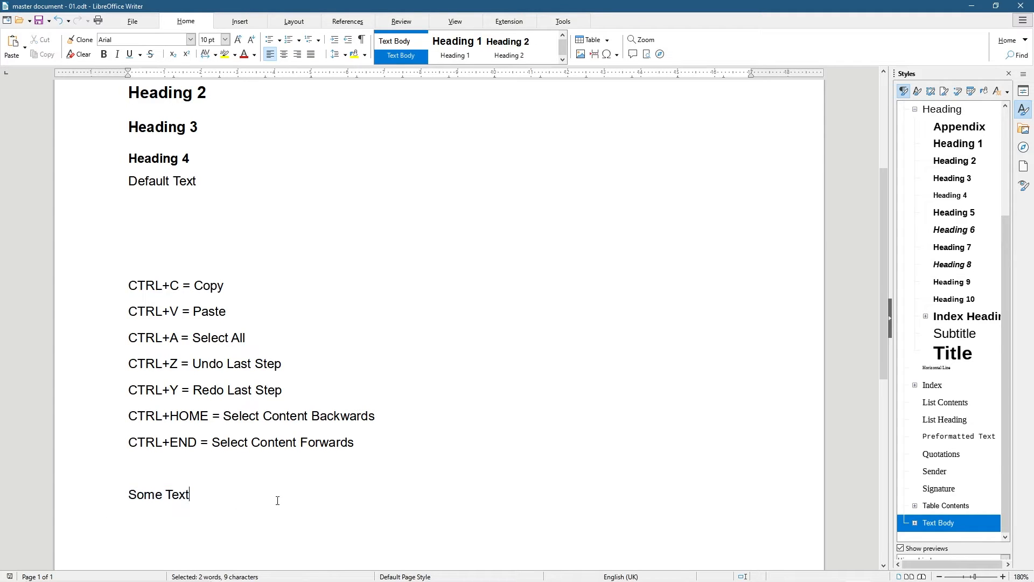
key("shift+Home")
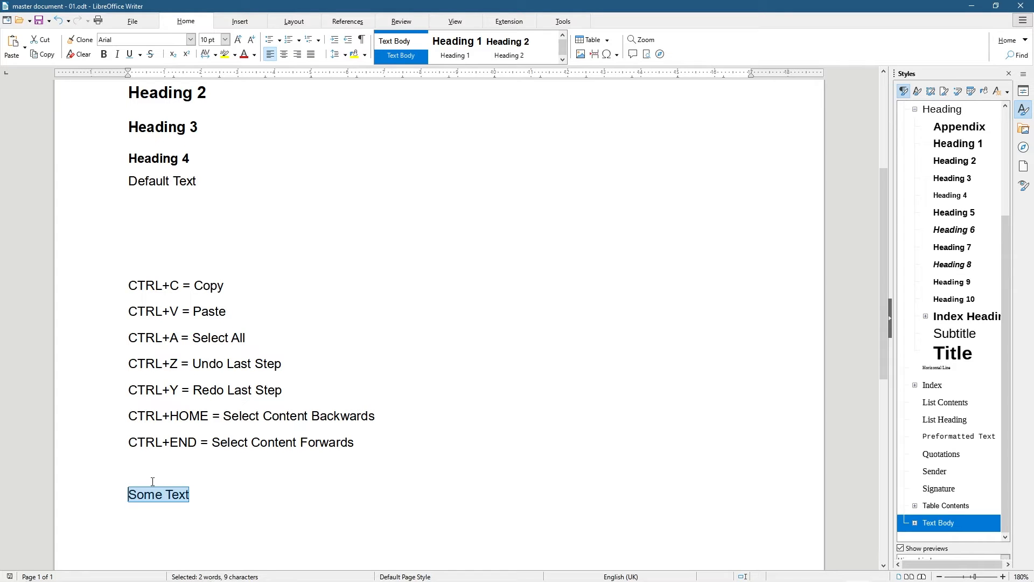
left_click(129, 492)
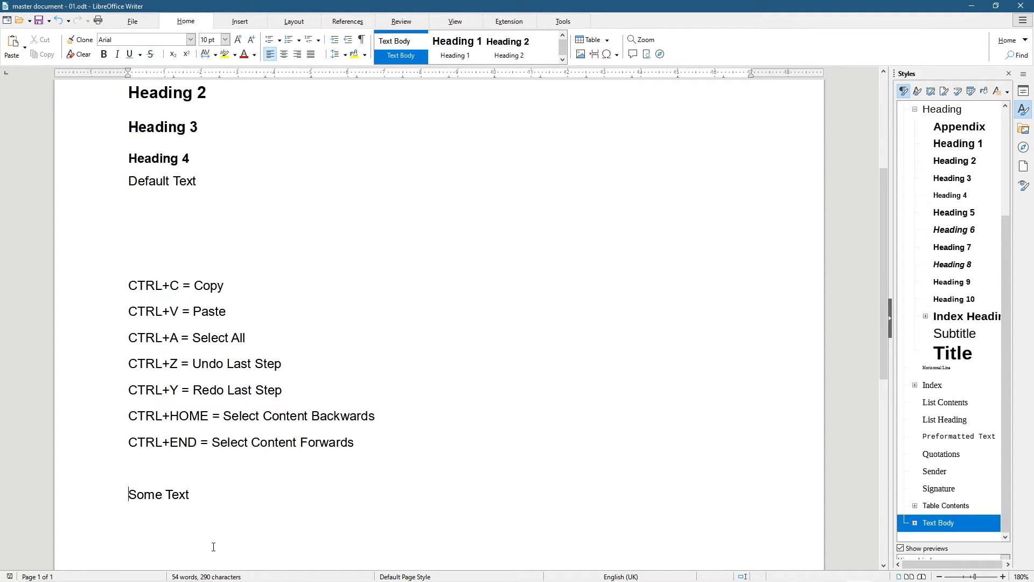
key("shift+End")
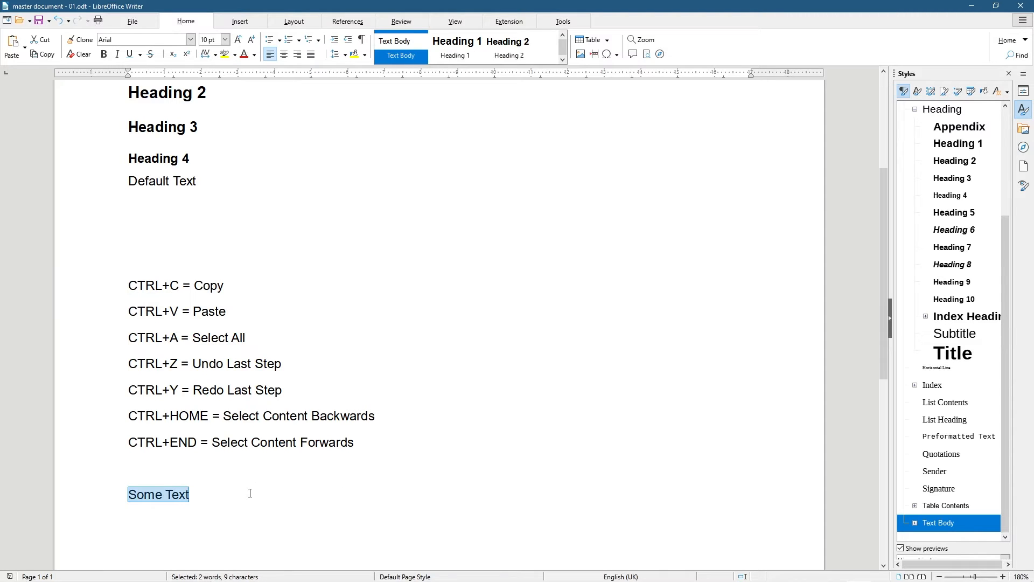
Paste 'Some Text' repeatedly, space-separated, to fill the line with eight repeats
key("End")
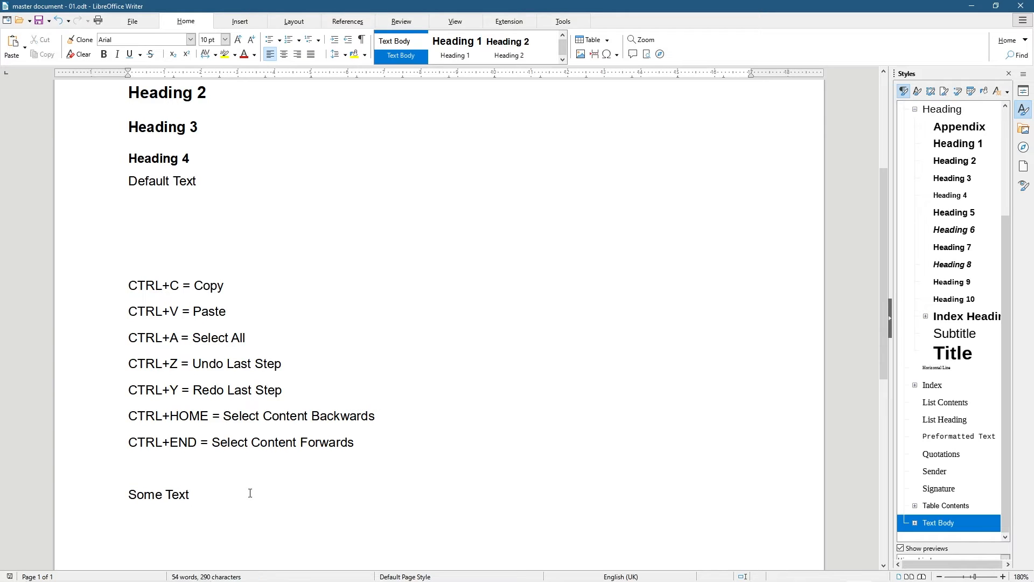
key("ctrl+v")
key("space")
key("ctrl+v")
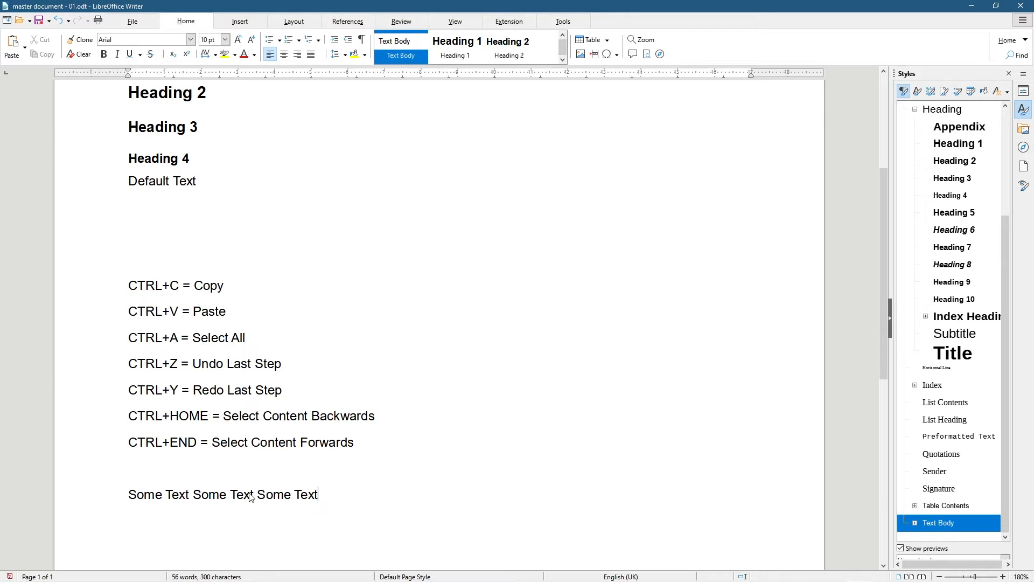
key("space")
key("ctrl+v")
key("space")
key("ctrl+v")
key("space")
key("ctrl+v")
key("space")
key("ctrl+v")
key("ctrl+v")
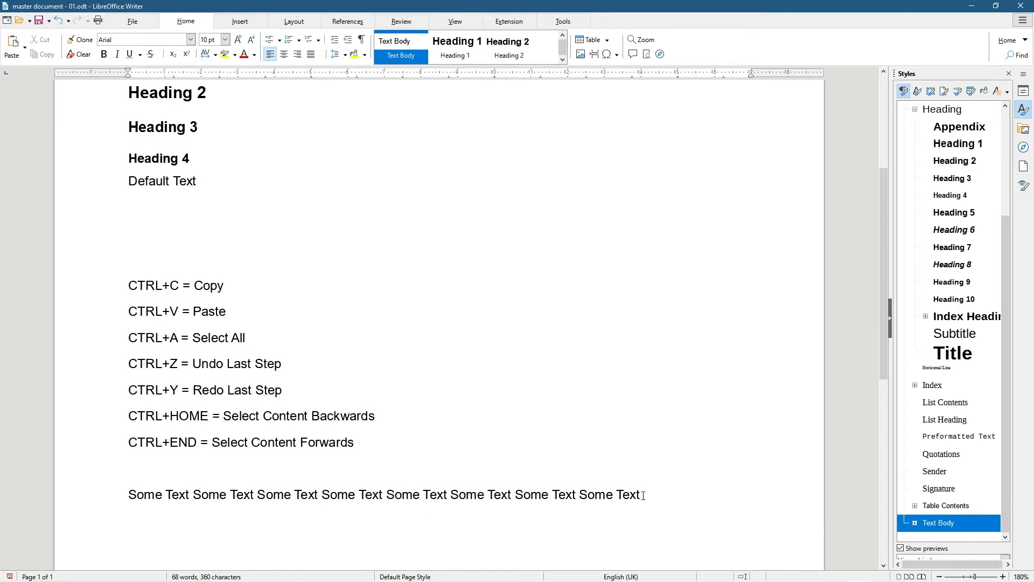
Copy the repeated 'Some Text' line and paste a duplicate directly below it
key("shift+Home")
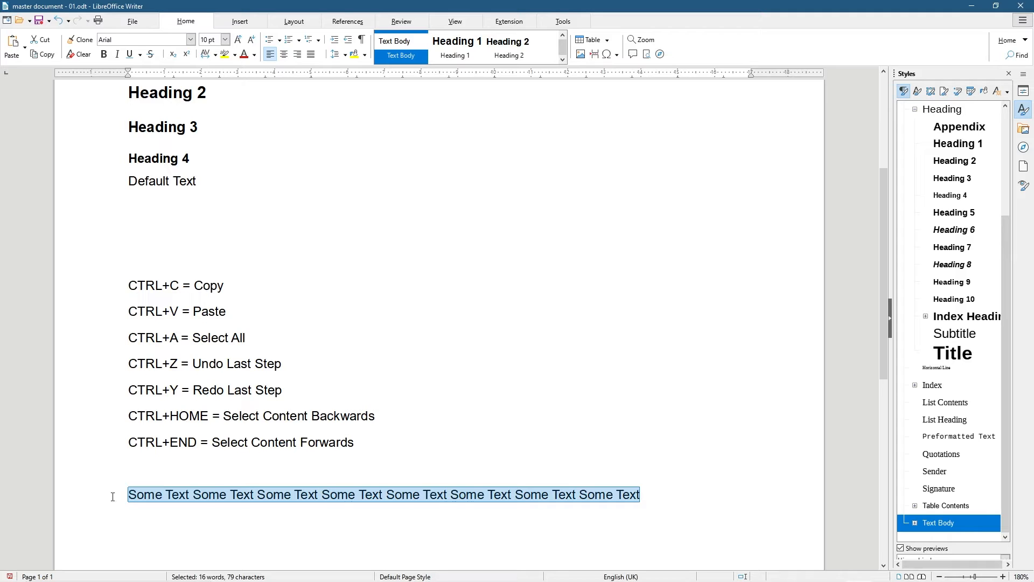
left_click(128, 494)
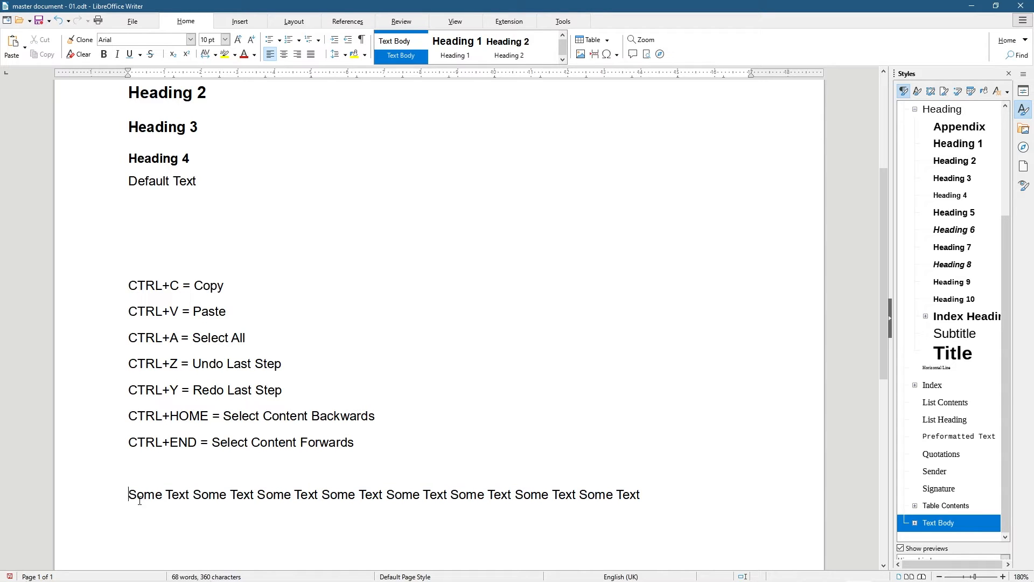
key("shift+End")
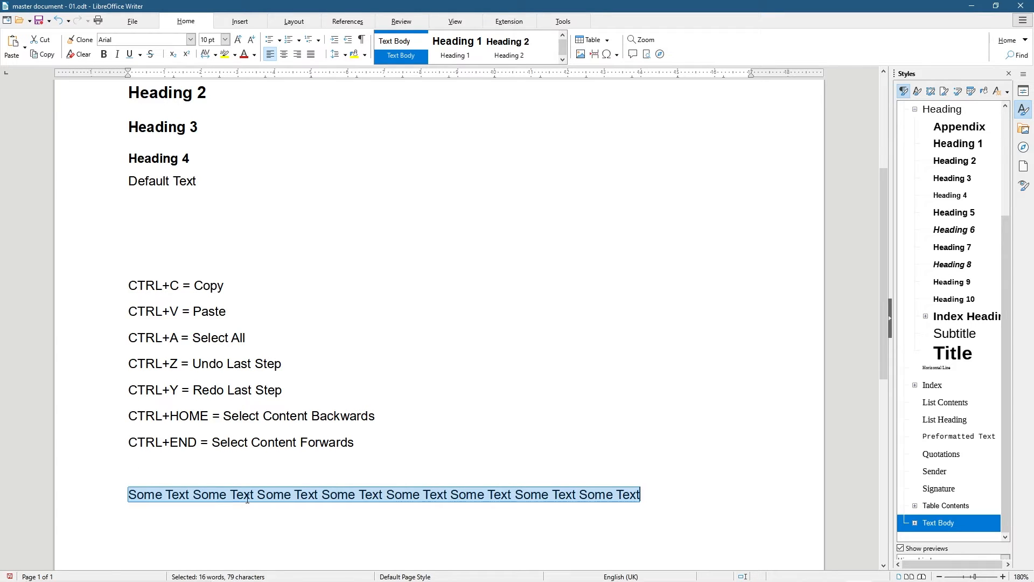
left_click(648, 490)
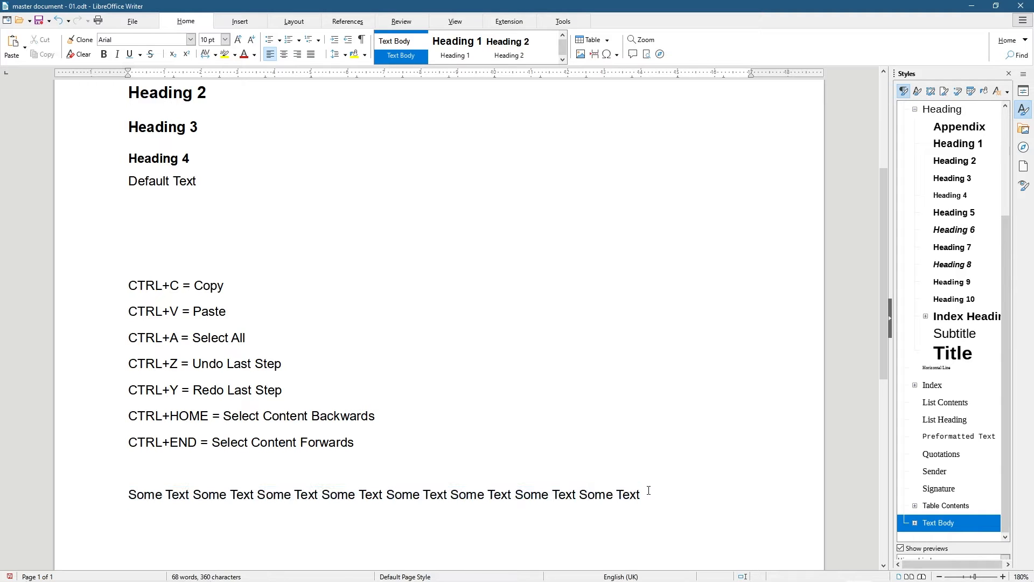
key("ctrl+v")
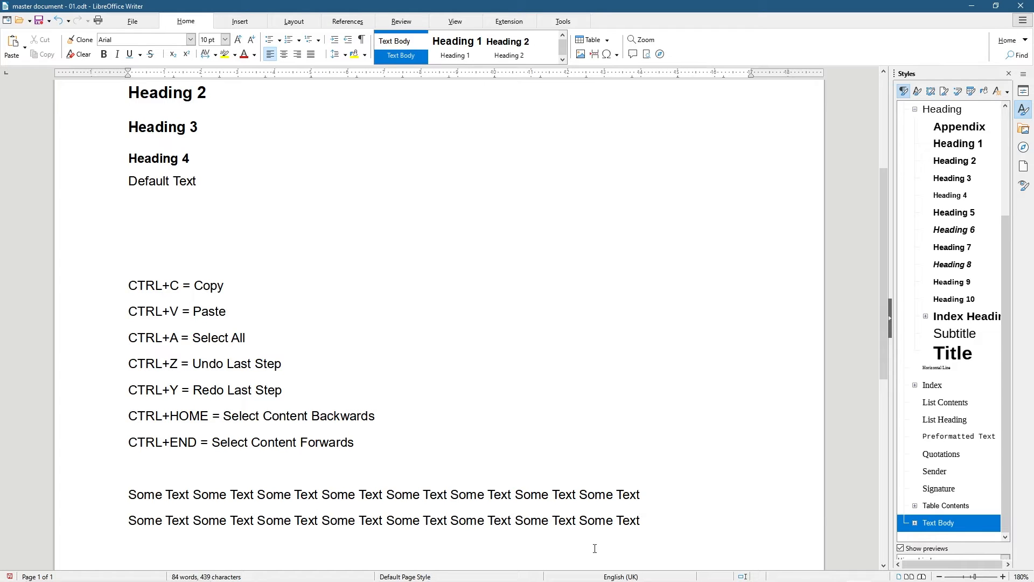
Undo the 'Some Text' edits back to the Backwards wording, then redo them all
key("ctrl+z")
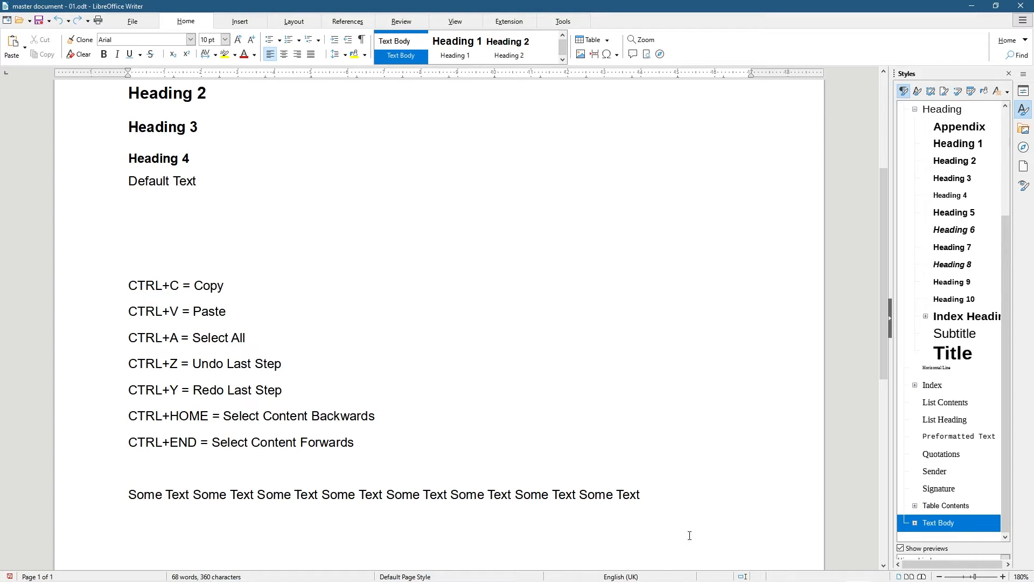
key("ctrl+z")
key("ctrl+z")
key("ctrl+z")
key("ctrl+z")
key("ctrl+z")
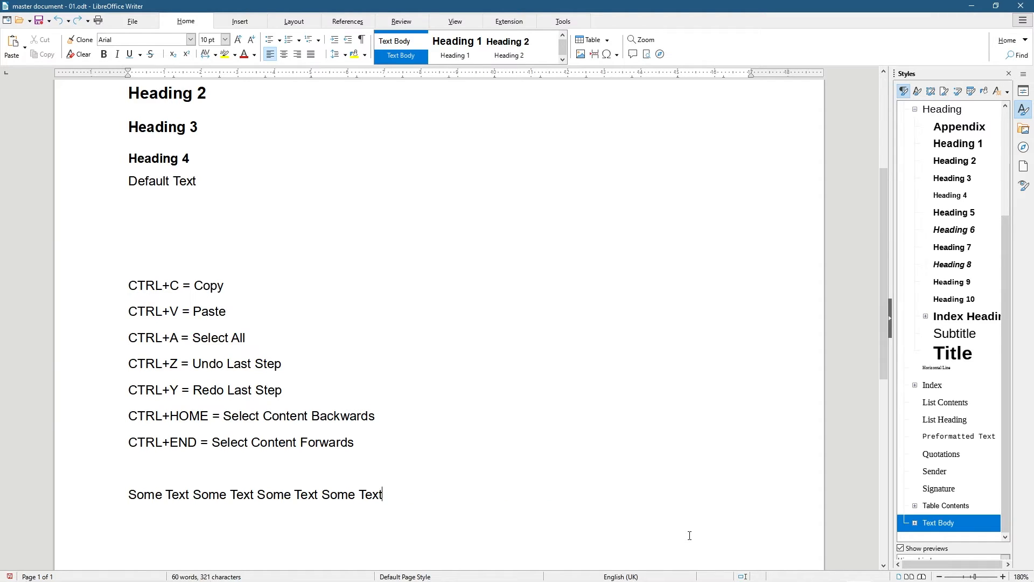
key("ctrl+z")
key("ctrl+z")
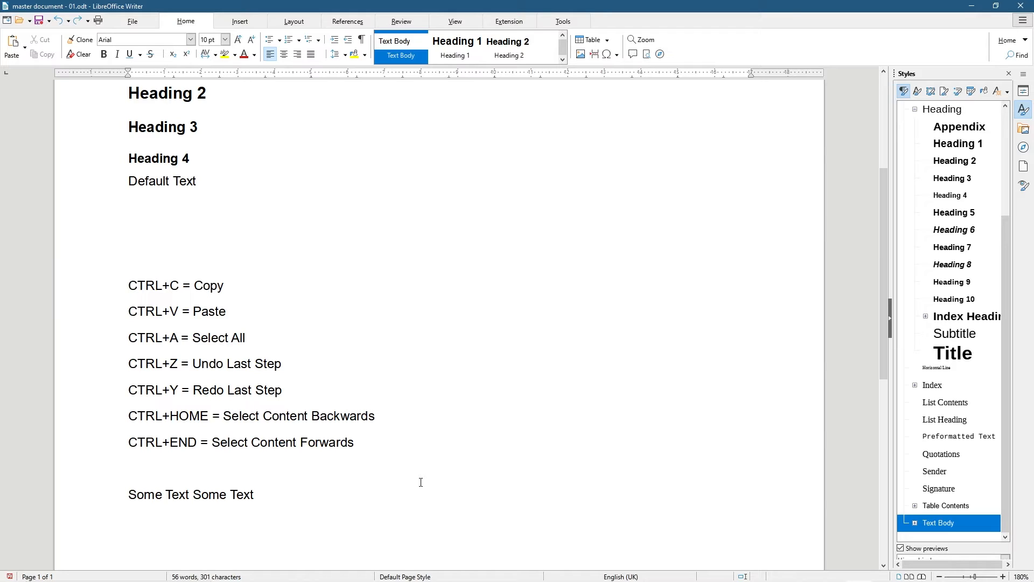
key("ctrl+z")
key("ctrl+z")
key("ctrl+z")
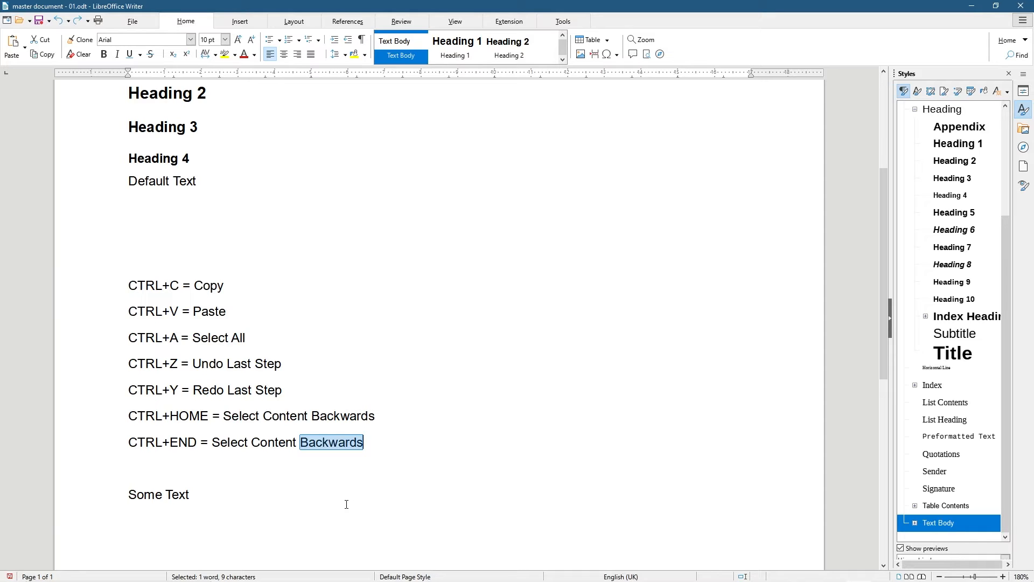
type("F")
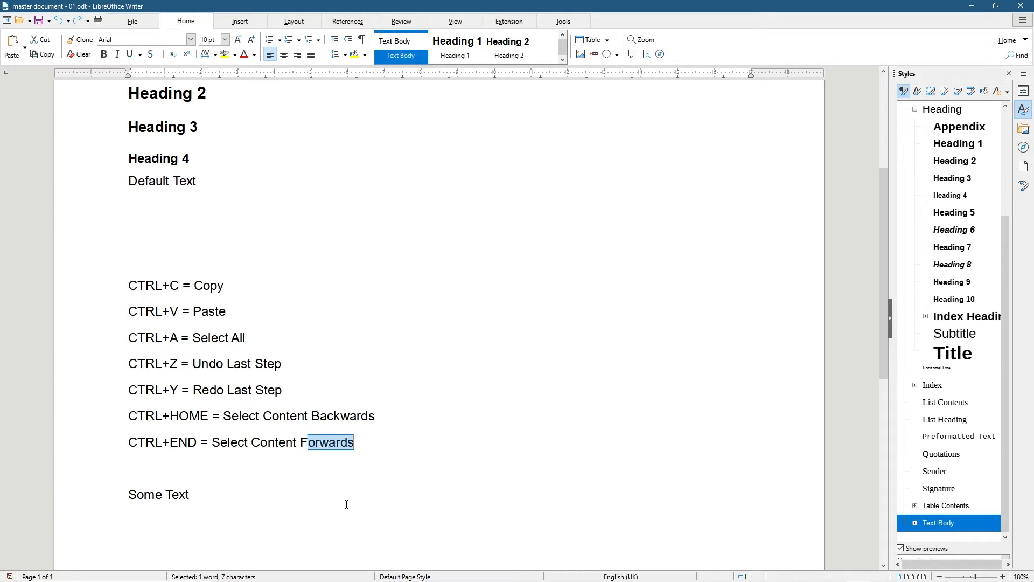
left_click(346, 504)
key("ctrl+y")
key("ctrl+y")
key("ctrl+y")
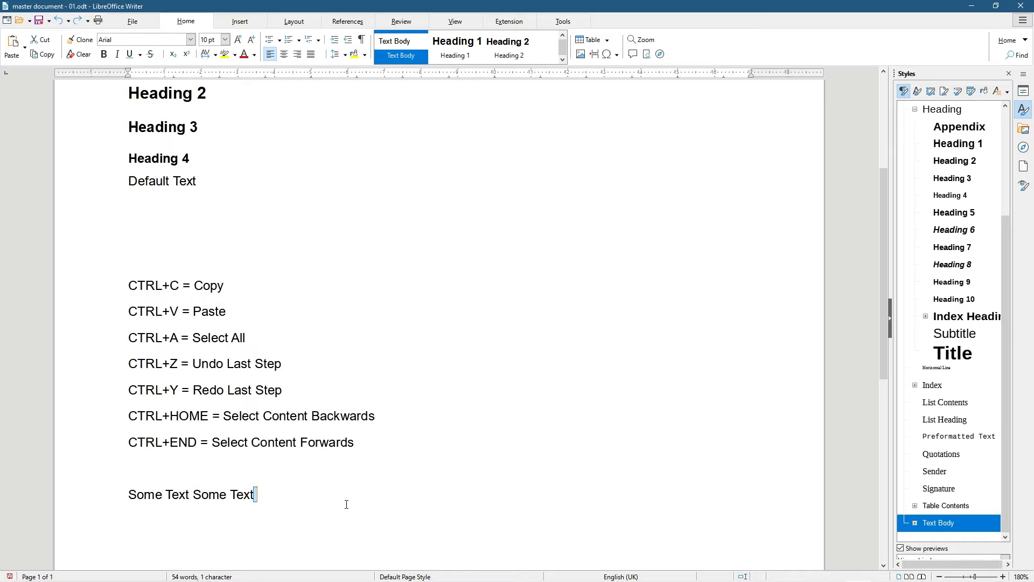
key("ctrl+y")
key("ctrl+y")
key("ctrl+y")
key("ctrl+y")
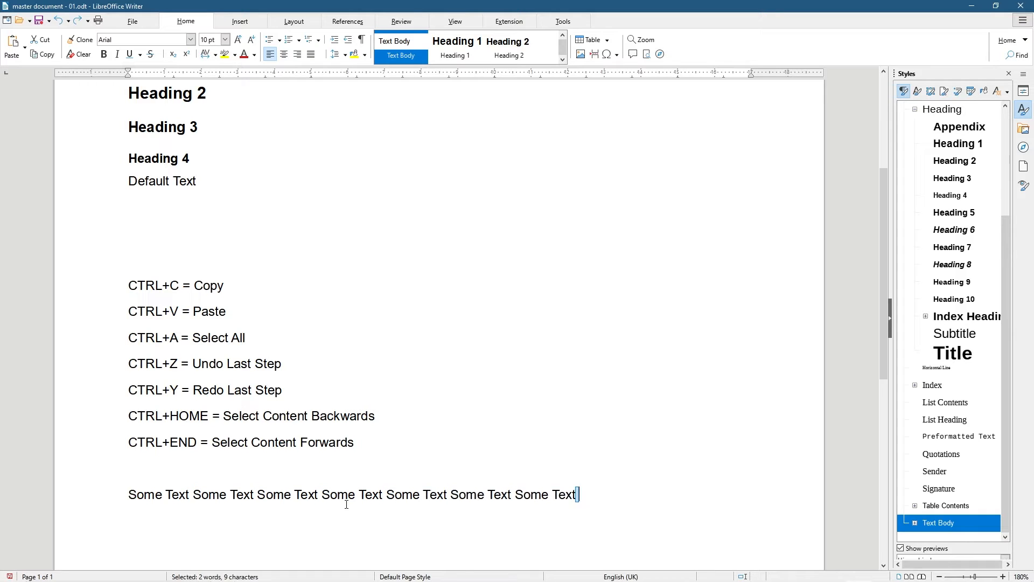
key("ctrl+y")
key("ctrl+y")
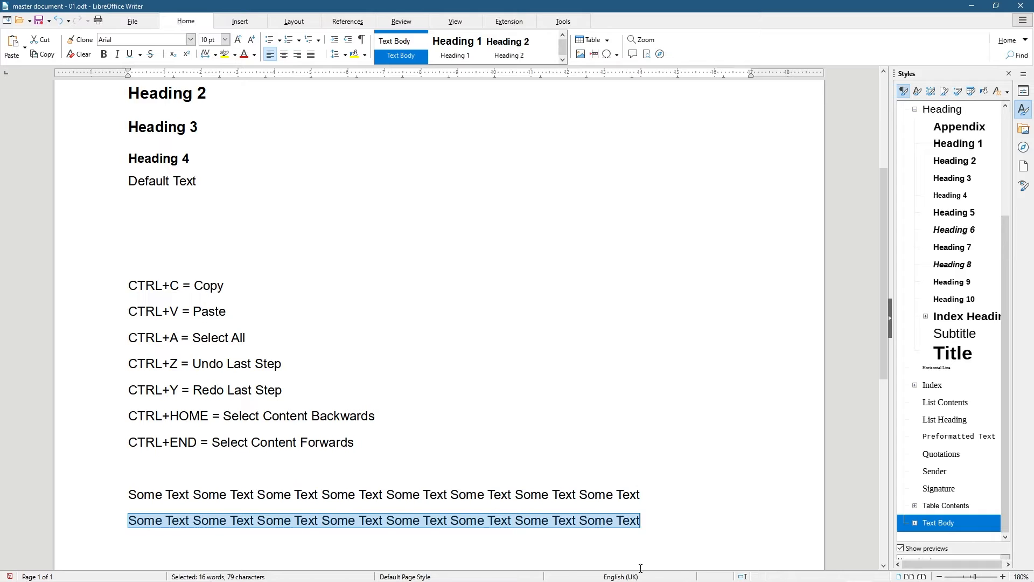
Delete both 'Some Text' lines, leaving an empty line after CTRL+END
left_click(655, 520)
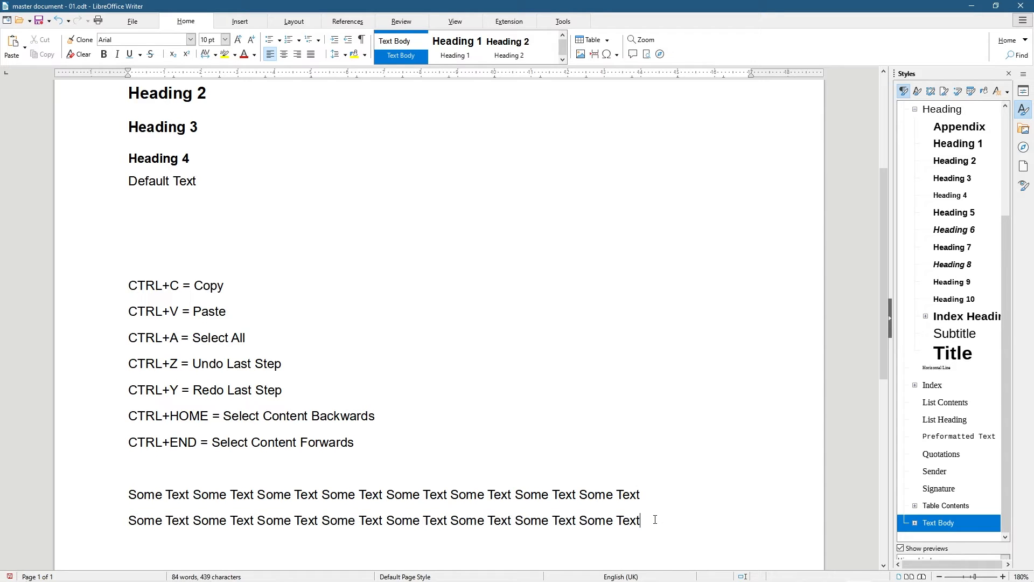
left_click_drag(656, 520, 124, 491)
key("Delete")
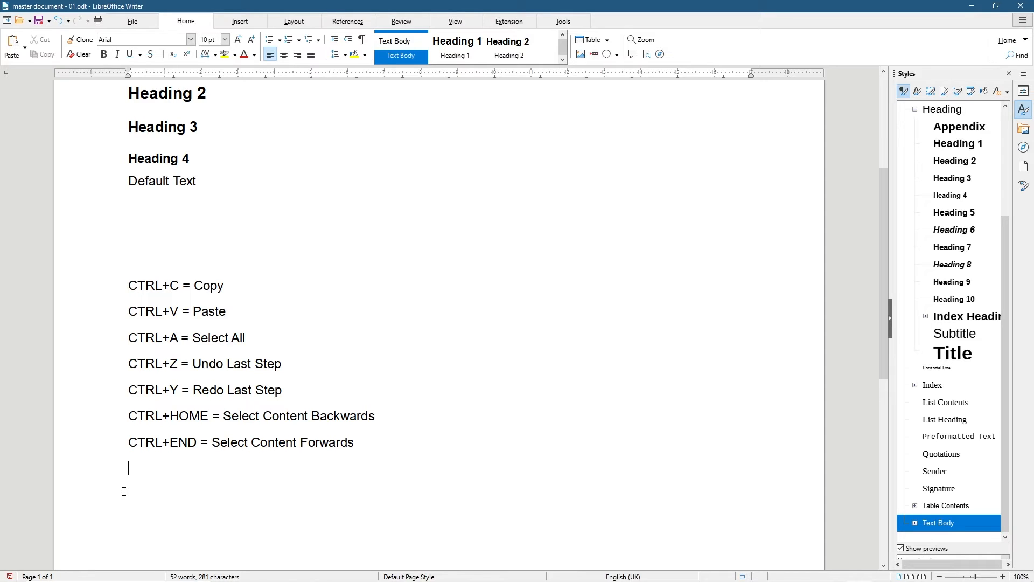
scroll(124, 491, "up", 3)
scroll(144, 354, "down", 3)
scroll(217, 419, "up", 3)
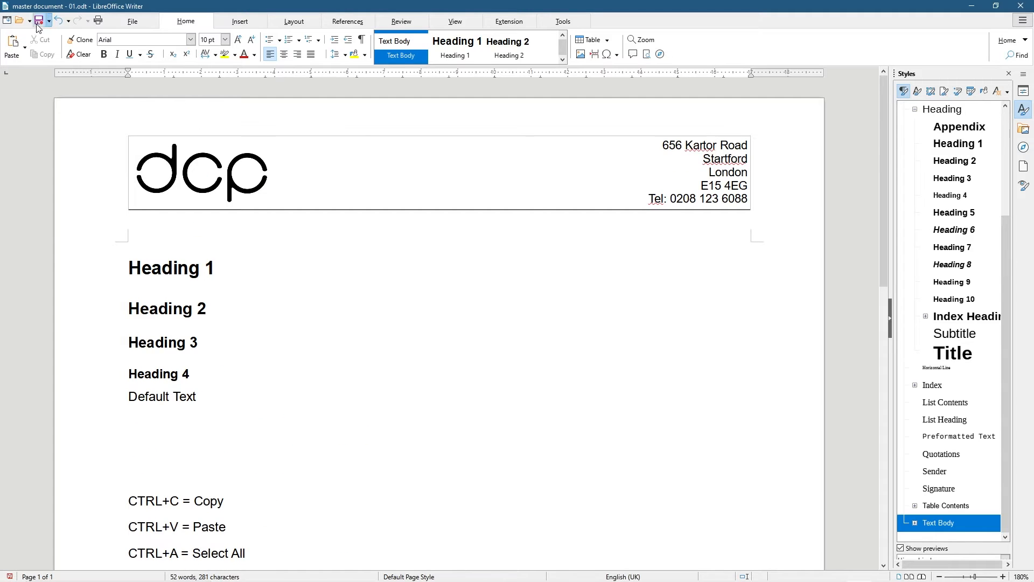
scroll(179, 481, "down", 1)
scroll(180, 481, "down", 2)
left_click_drag(128, 306, 380, 463)
left_click(218, 495)
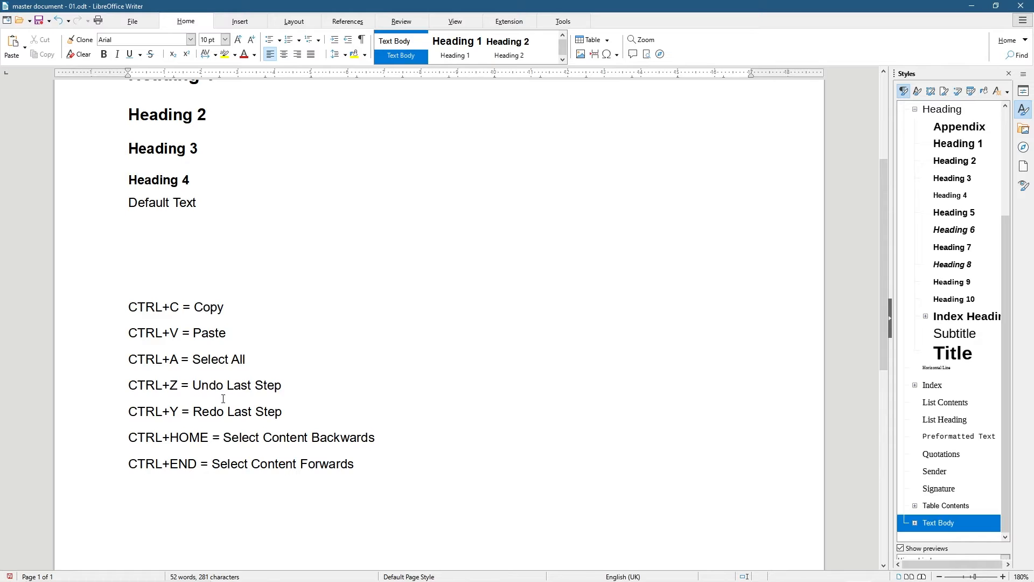
Jump to the top of the document and add a blank line above Heading 1
left_click_drag(129, 307, 298, 463)
left_click(298, 463)
left_click_drag(364, 465, 100, 314)
left_click(140, 232)
scroll(246, 272, "up", 5)
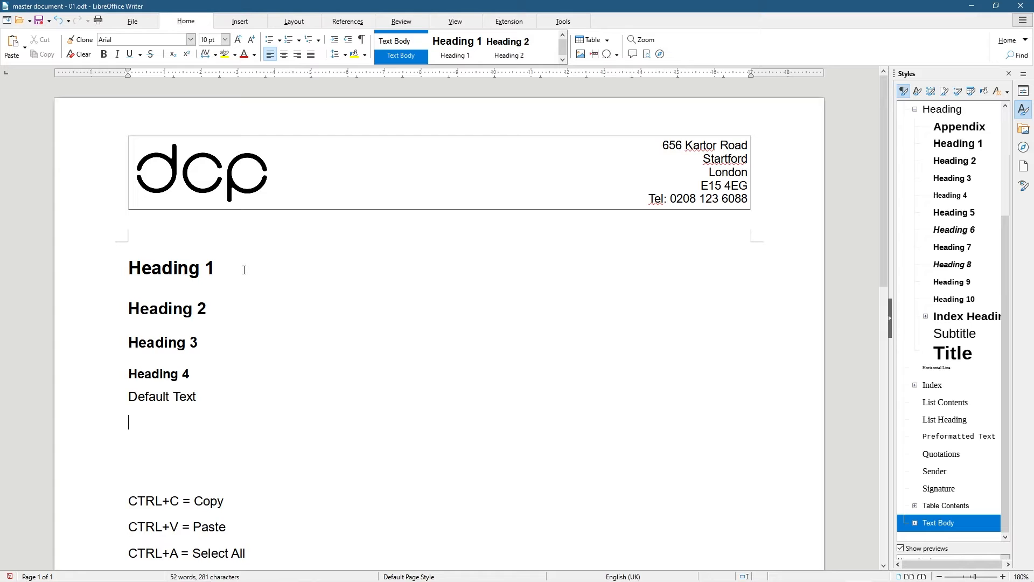
key("ctrl+Home")
key("Return")
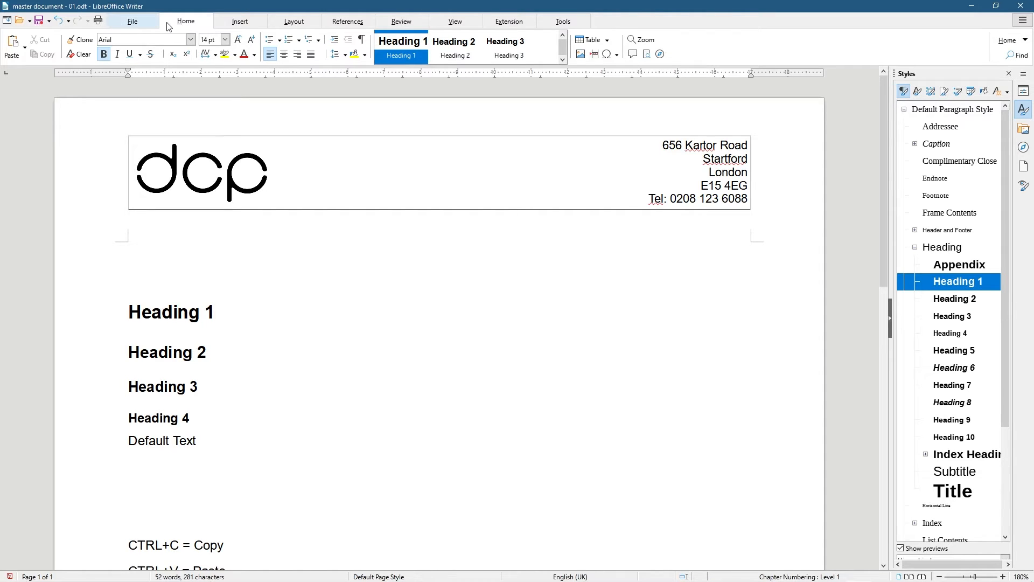
Insert a two-column, one-row table below the letterhead
left_click(232, 23)
left_click(100, 49)
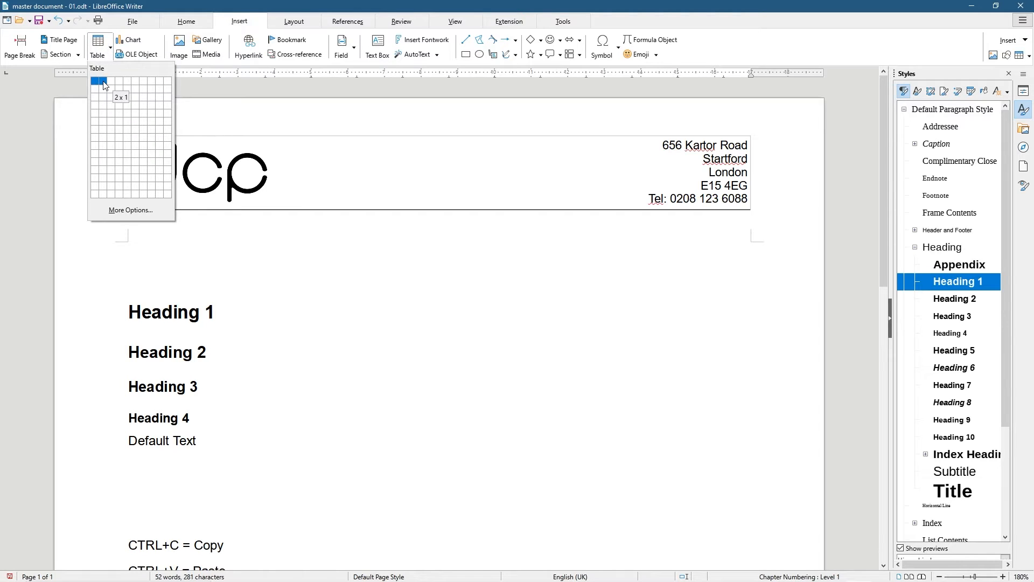
left_click(103, 82)
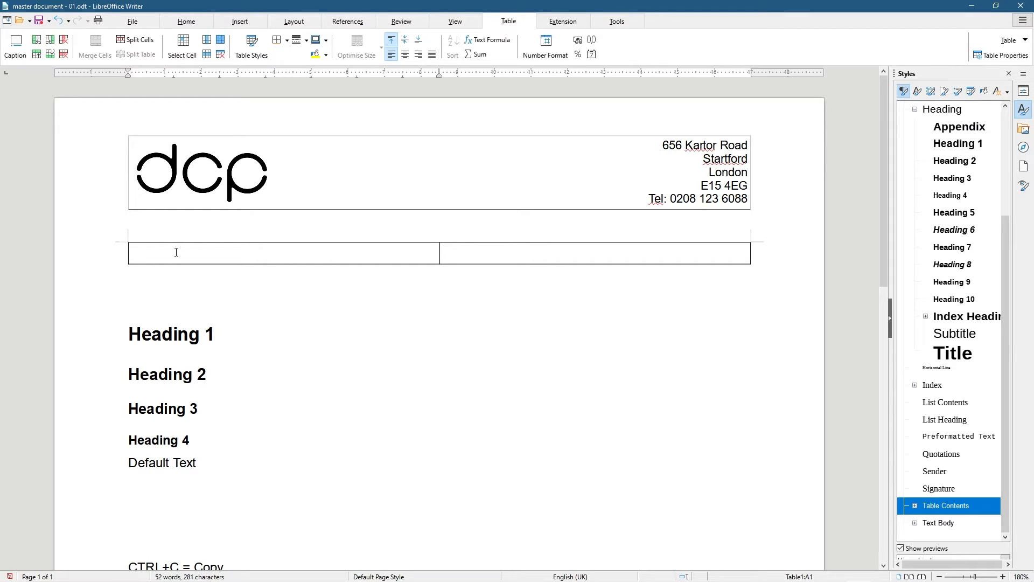
Type 'DCP Custom Web Design Project' in the first cell and select it
type("DCP Web Dv")
key("BackSpace")
type("ee")
key("BackSpace")
key("BackSpace")
key("BackSpace")
type("Custom")
key("BackSpace")
key("BackSpace")
key("BackSpace")
key("BackSpace")
type("Web ")
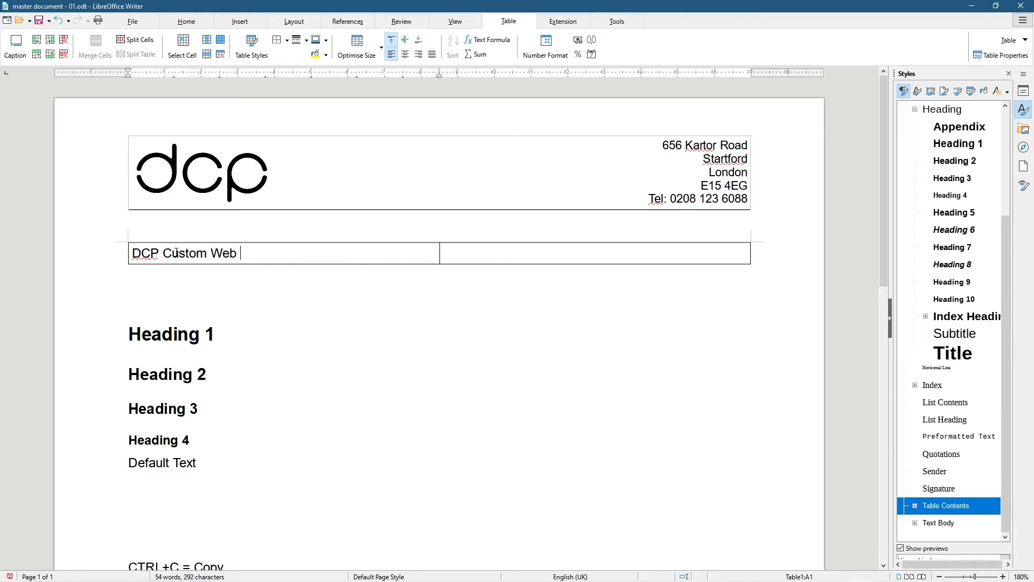
type("Design Project")
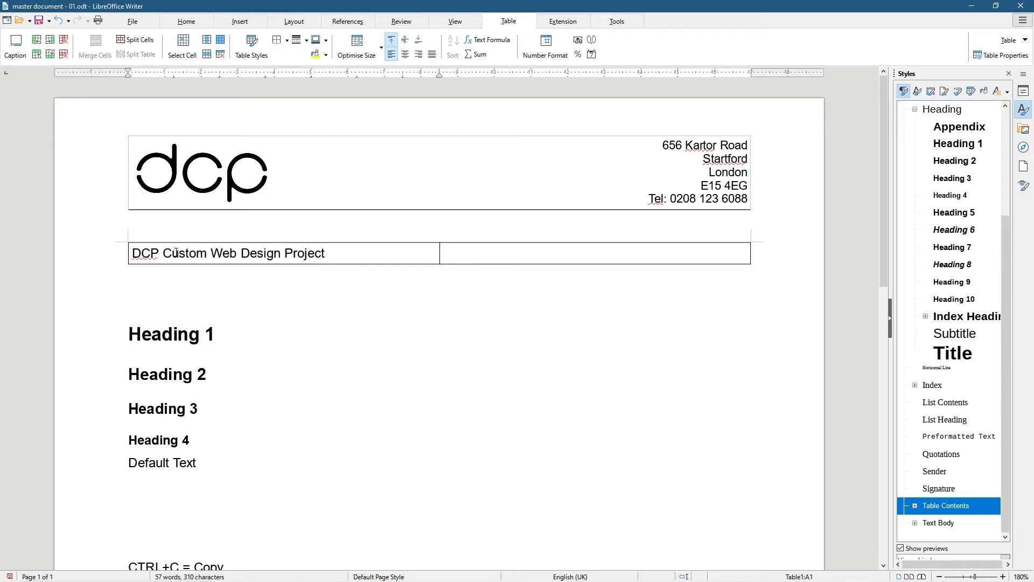
key("ctrl+a")
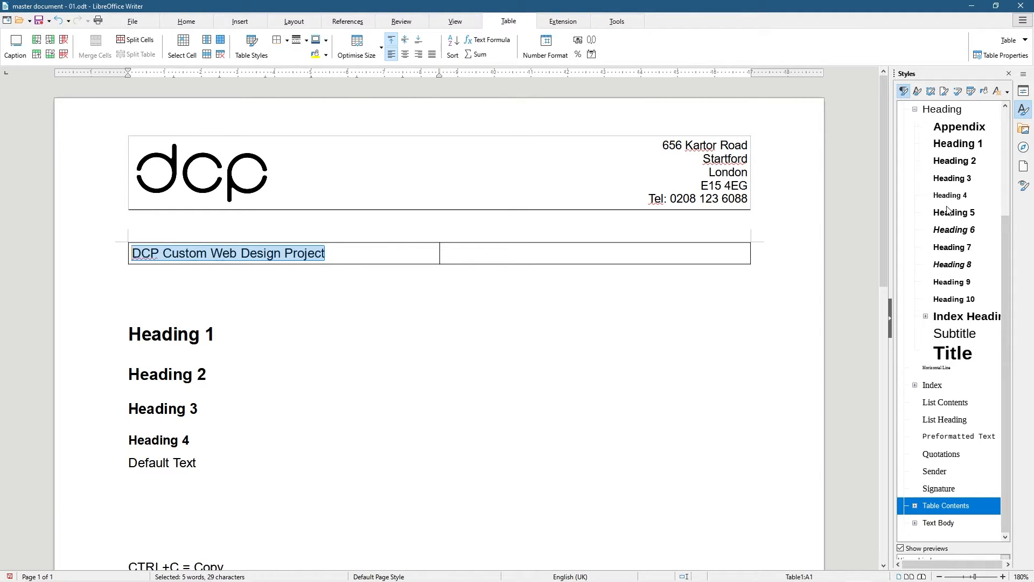
Apply Heading 1 to the title and widen its column, narrowing the date column
double_click(962, 144)
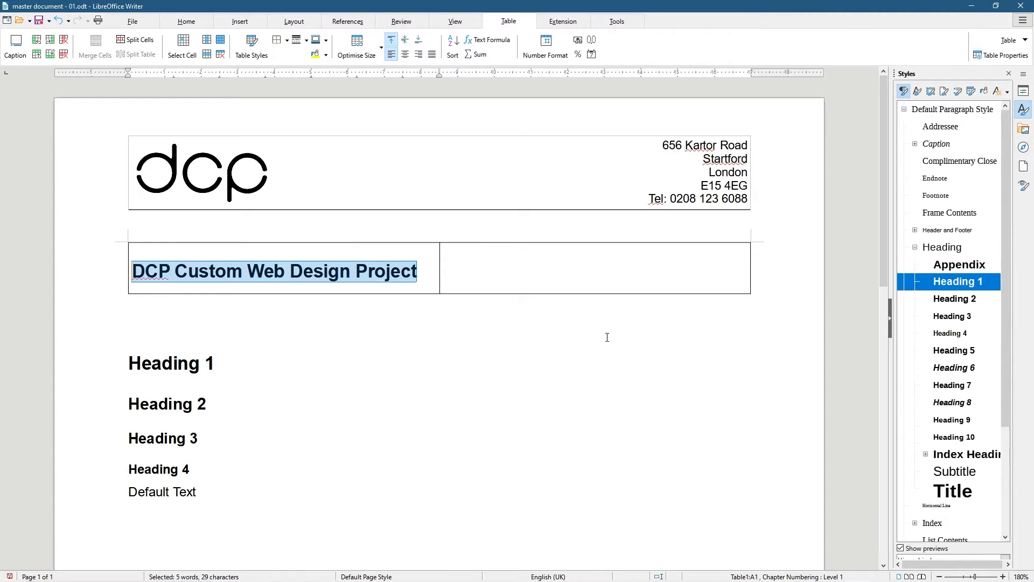
left_click(496, 263)
left_click_drag(439, 264, 611, 263)
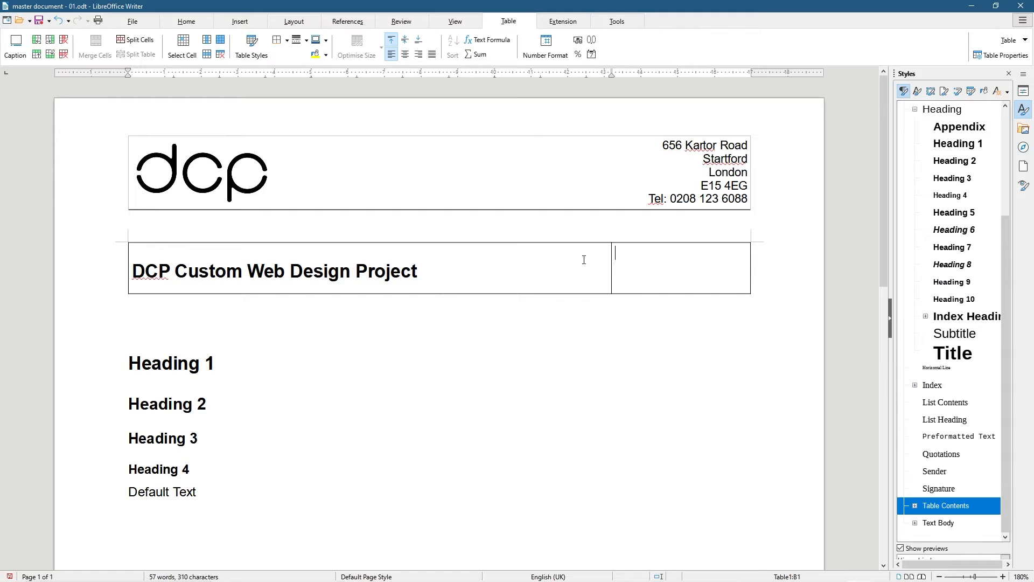
Type 'Date: 17/10/2021' in the right-hand table cell
type("Date:")
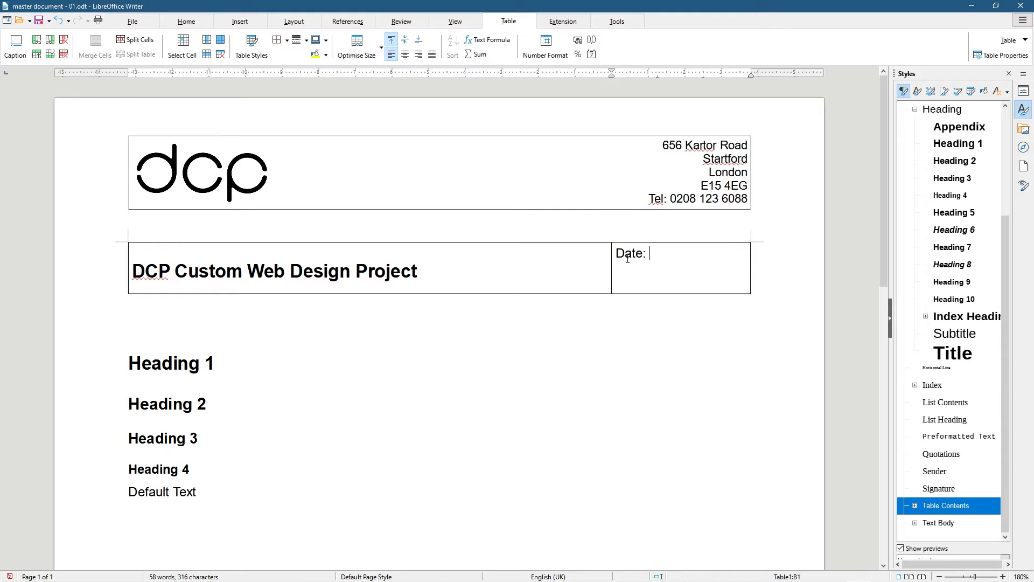
key("super")
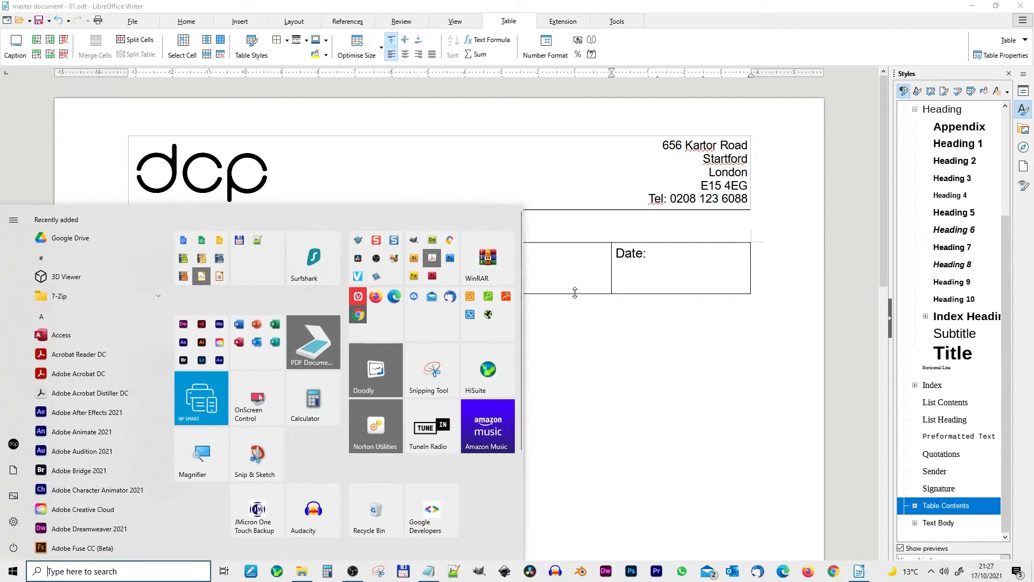
key("Escape")
type("17/10/2021")
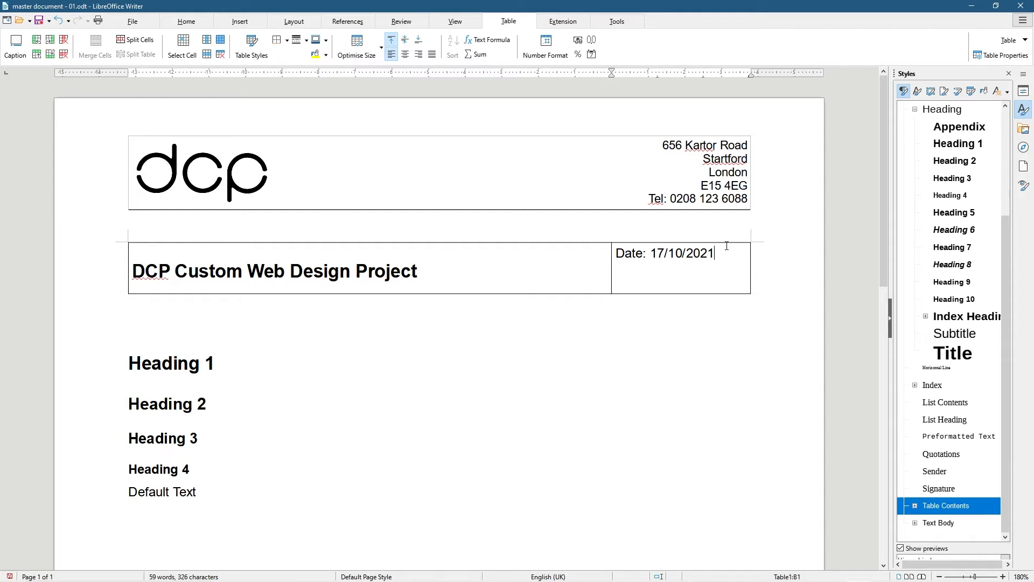
Show the print preview of the page
left_click(159, 313)
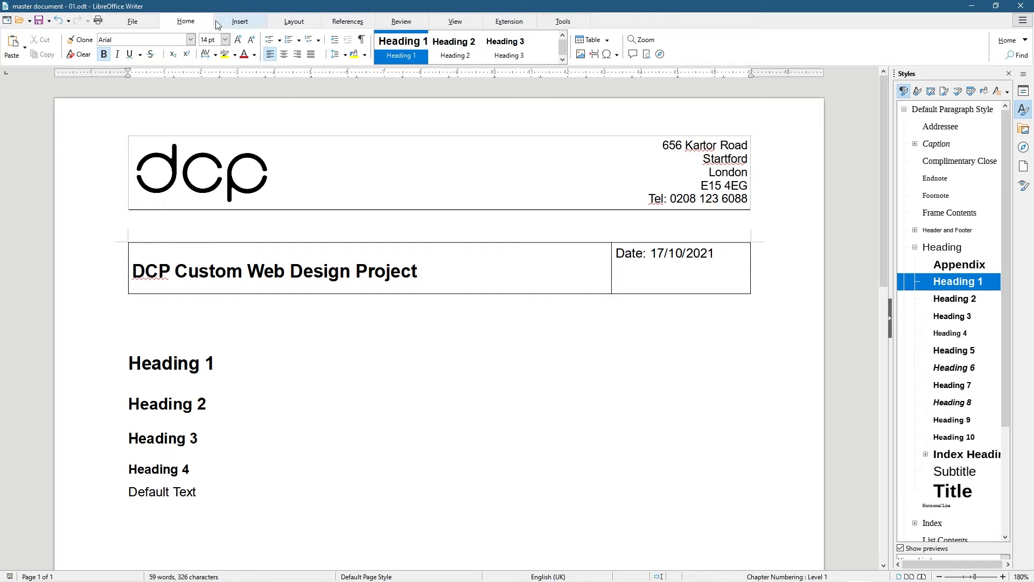
left_click(132, 21)
left_click(450, 55)
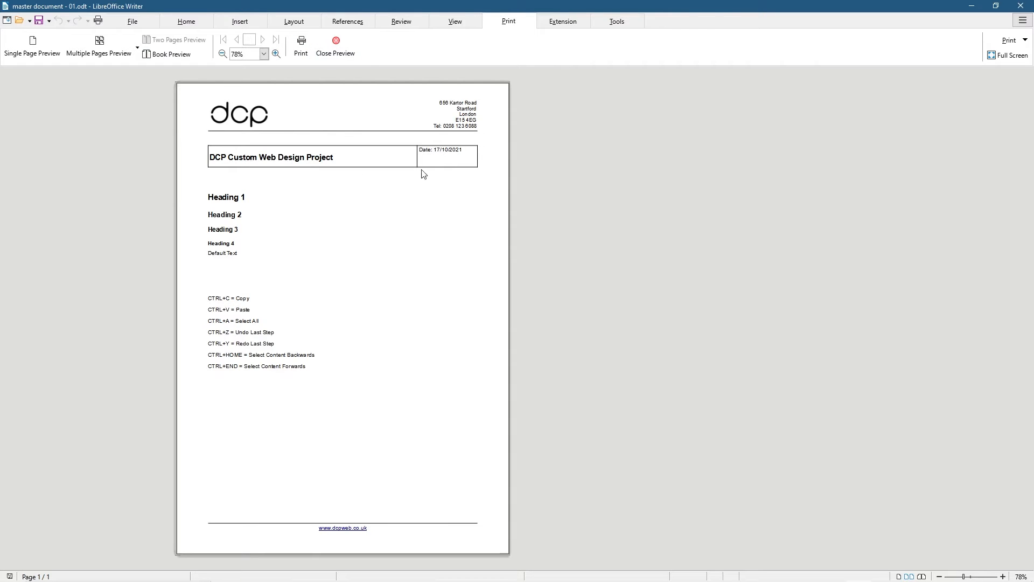
Close the print preview and remove all borders from the title table row
left_click(335, 48)
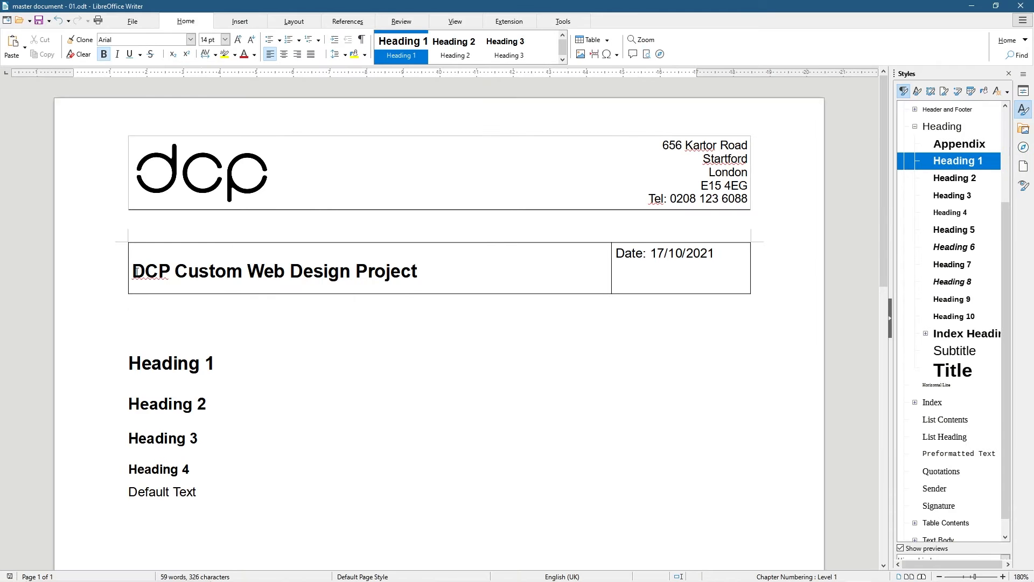
left_click(126, 265)
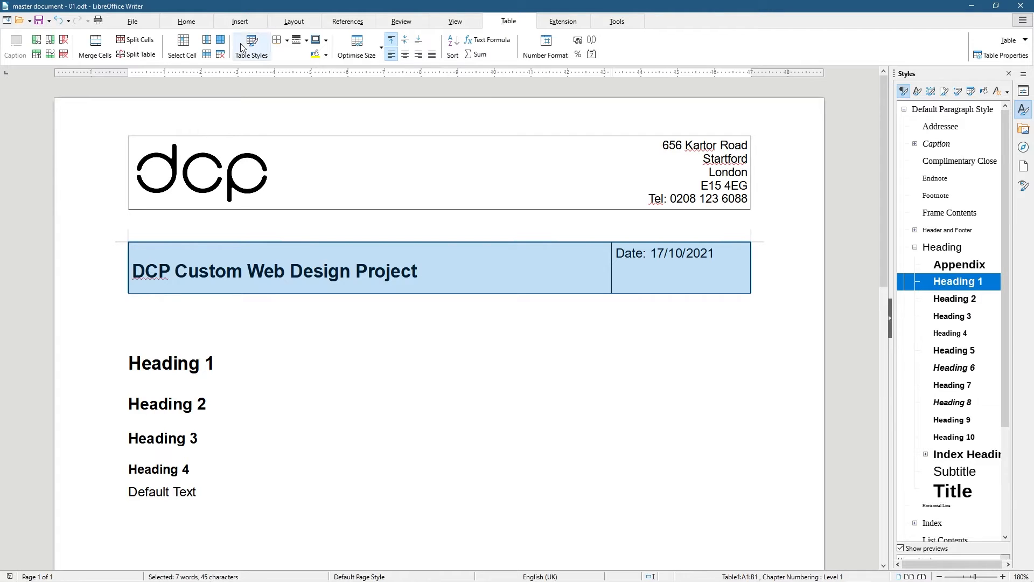
left_click(279, 41)
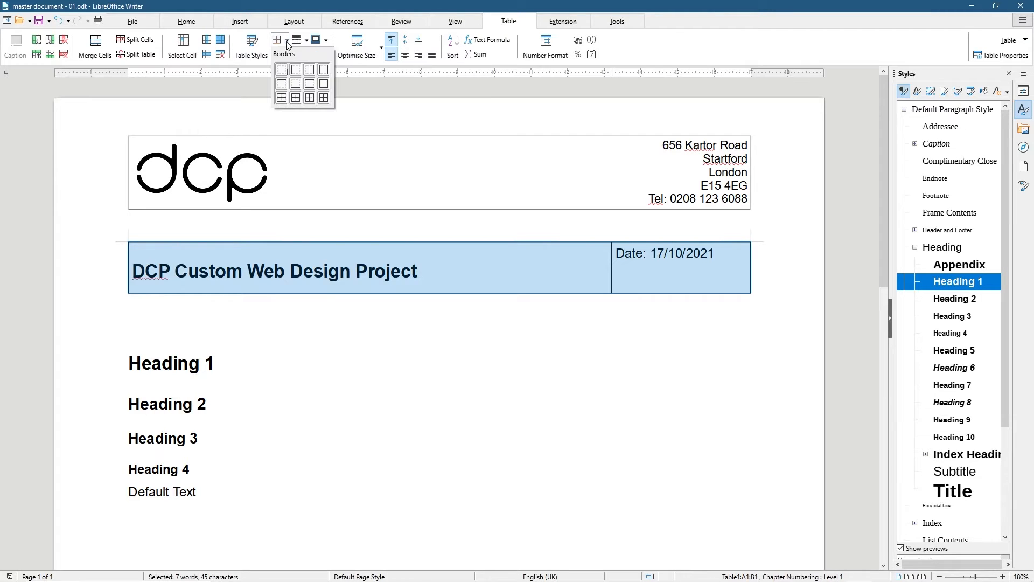
left_click(281, 74)
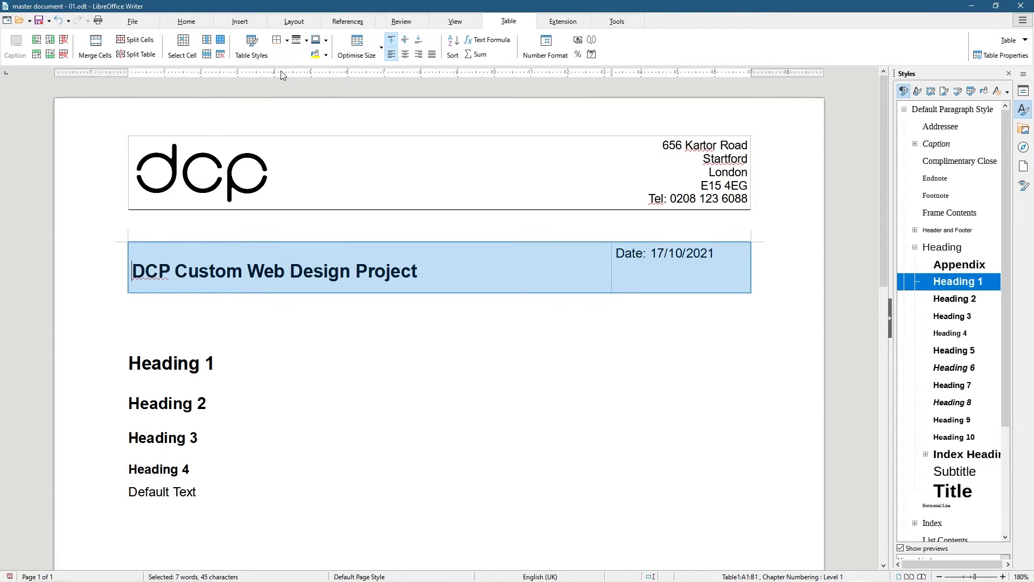
Set the date cell to centre its contents vertically
left_click(633, 252)
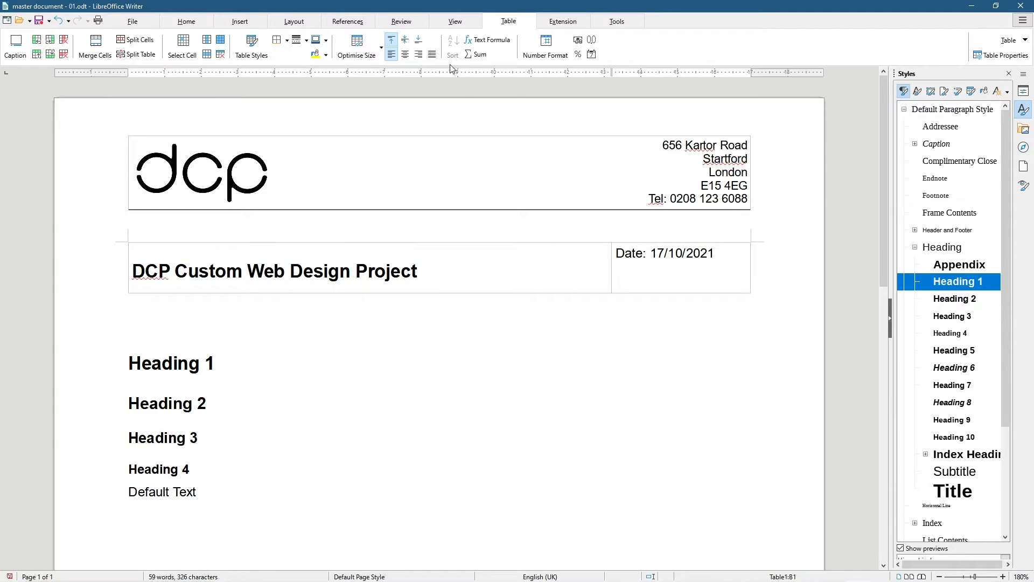
left_click(405, 42)
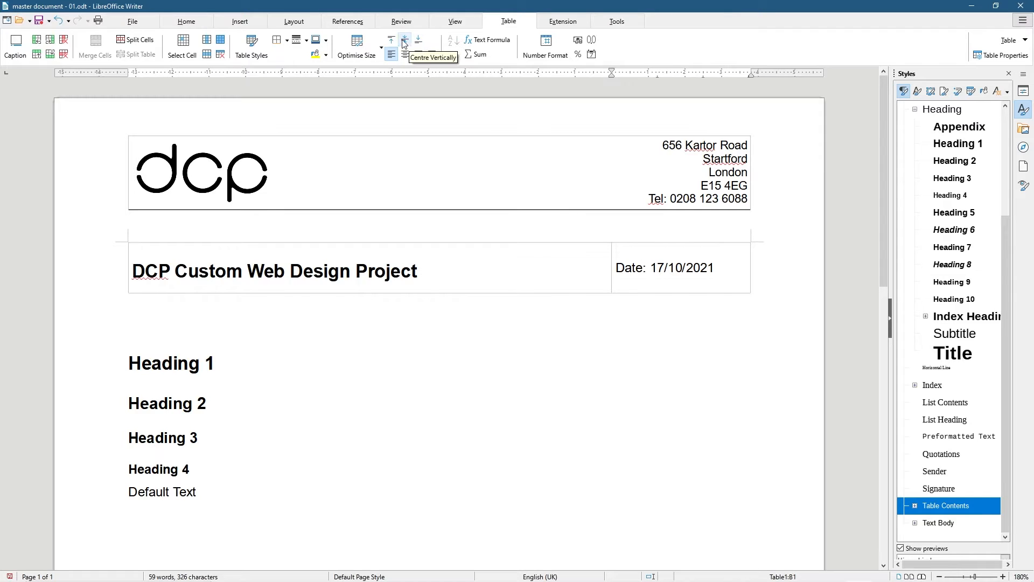
left_click(419, 44)
left_click(403, 43)
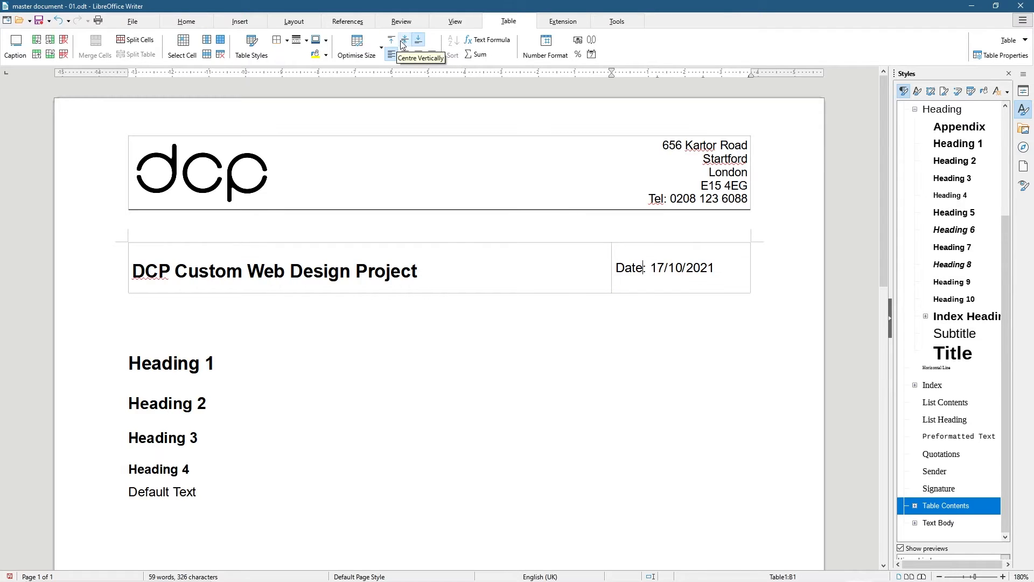
Select the whole 'Date: 17/10/2021' text in the date cell
left_click_drag(616, 269, 687, 271)
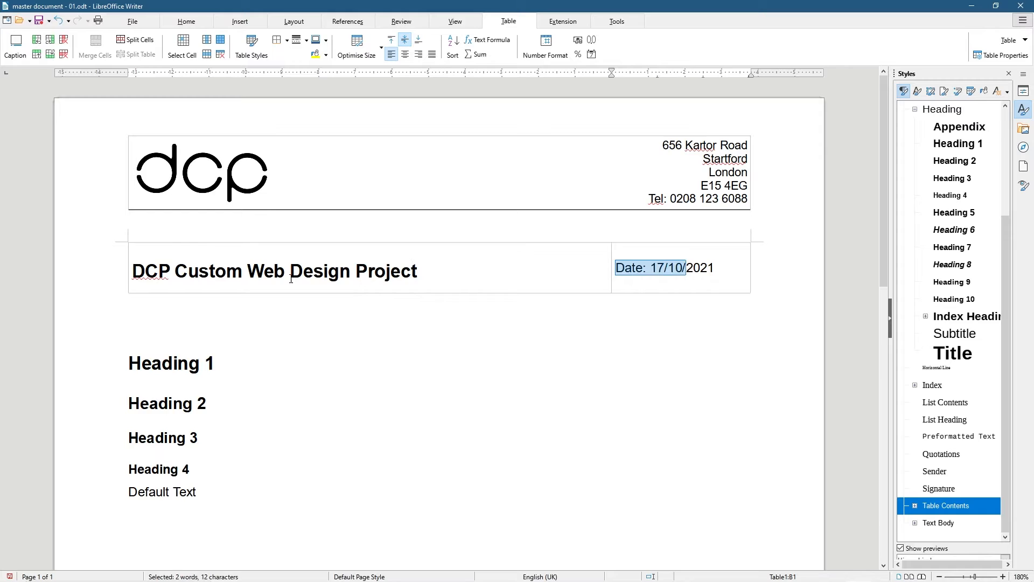
left_click_drag(285, 275, 375, 276)
left_click(608, 283)
left_click_drag(713, 268, 617, 268)
left_click(711, 268)
left_click_drag(712, 269, 615, 269)
Add a 'CTRL+B = Bold Text' line after the Redo shortcut line
scroll(200, 482, "down", 5)
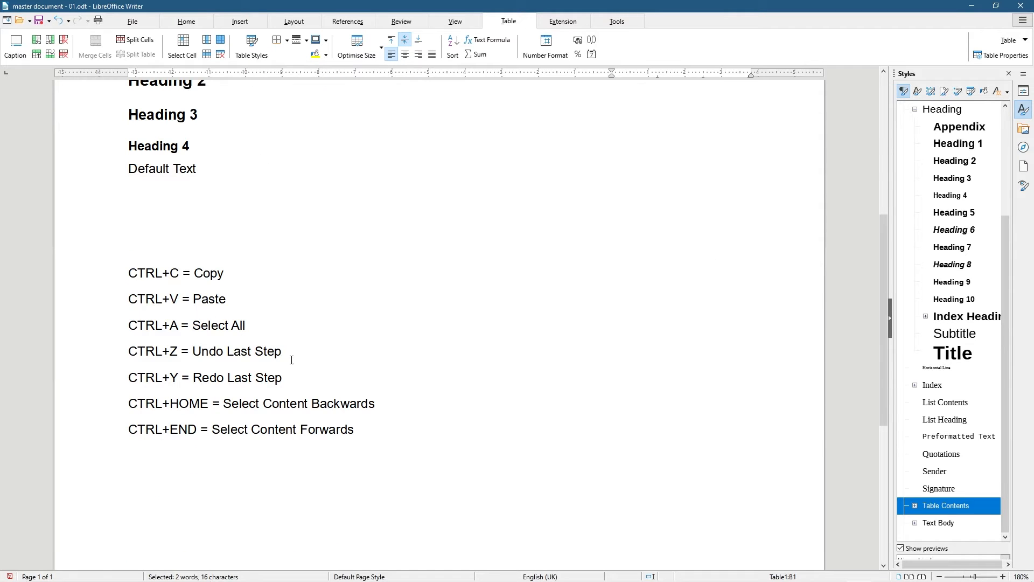
key("Return")
type("CTRL_B")
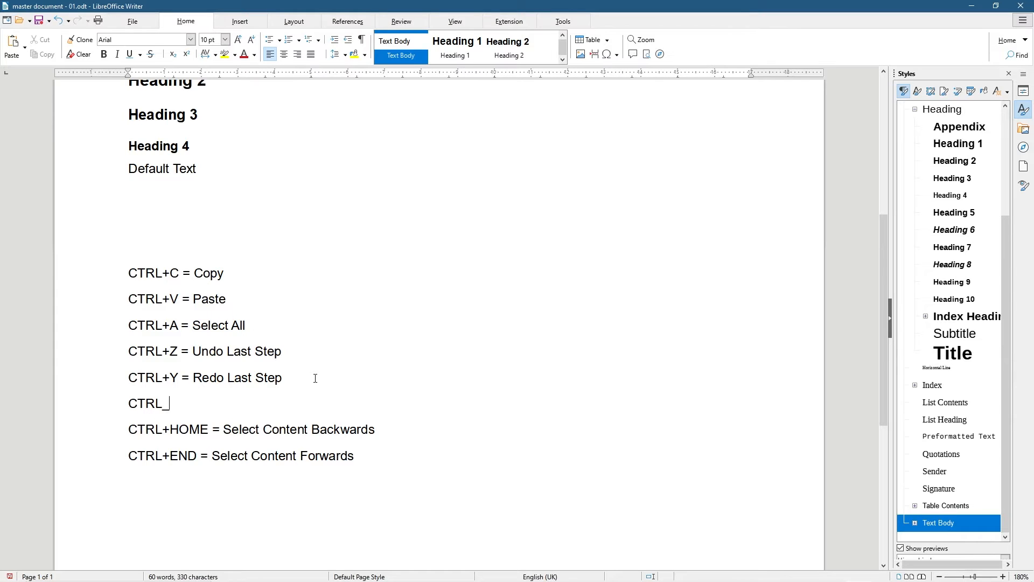
key("BackSpace")
key("BackSpace")
key("BackSpace")
type("+")
key("BackSpace")
type("L+B = Bold Text")
Make the date in the title table bold, leaving it non-italic
scroll(323, 372, "up", 5)
left_click_drag(738, 263, 616, 267)
key("ctrl+b")
left_click(653, 320)
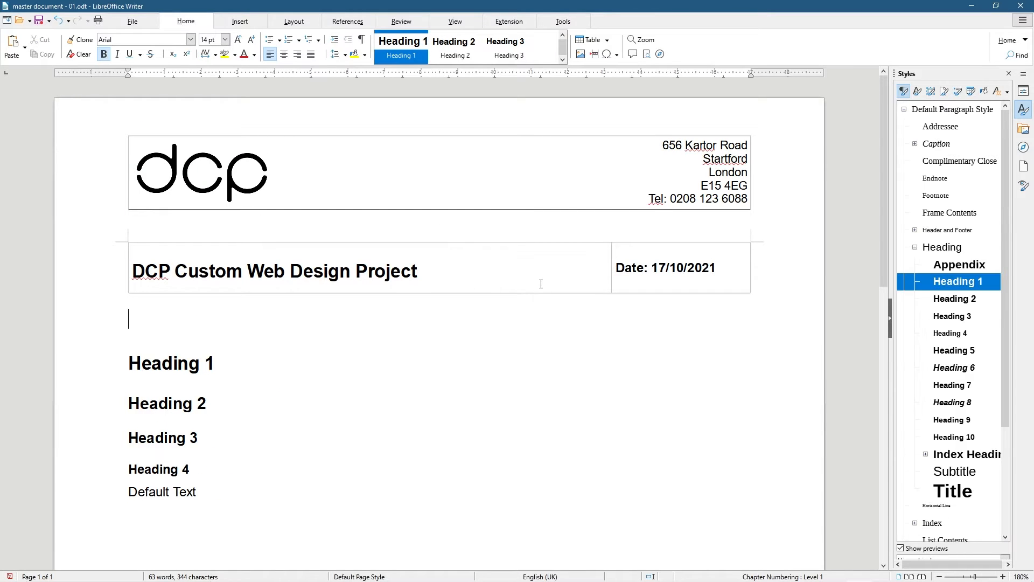
left_click_drag(718, 267, 618, 271)
key("ctrl+i")
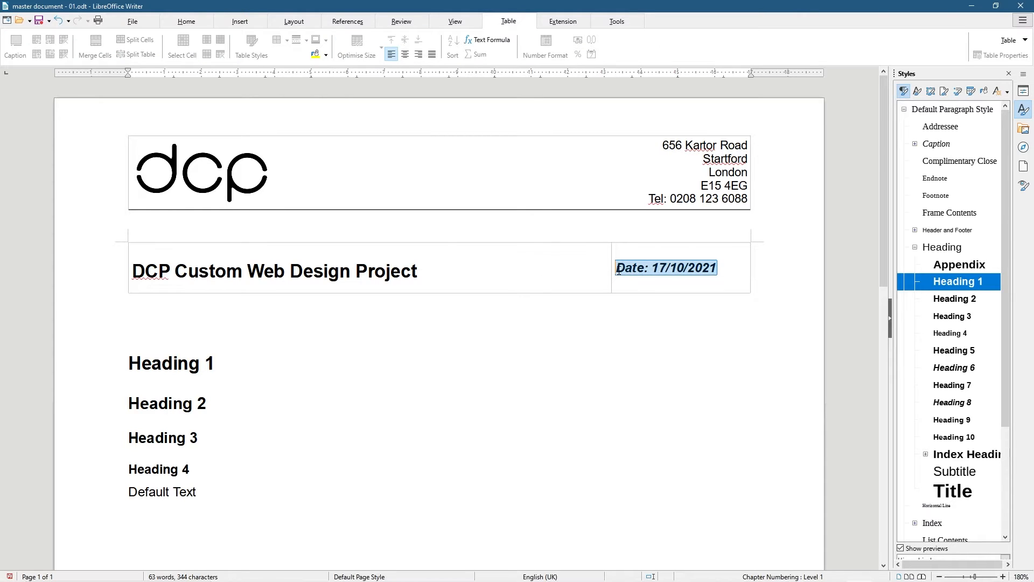
key("ctrl+i")
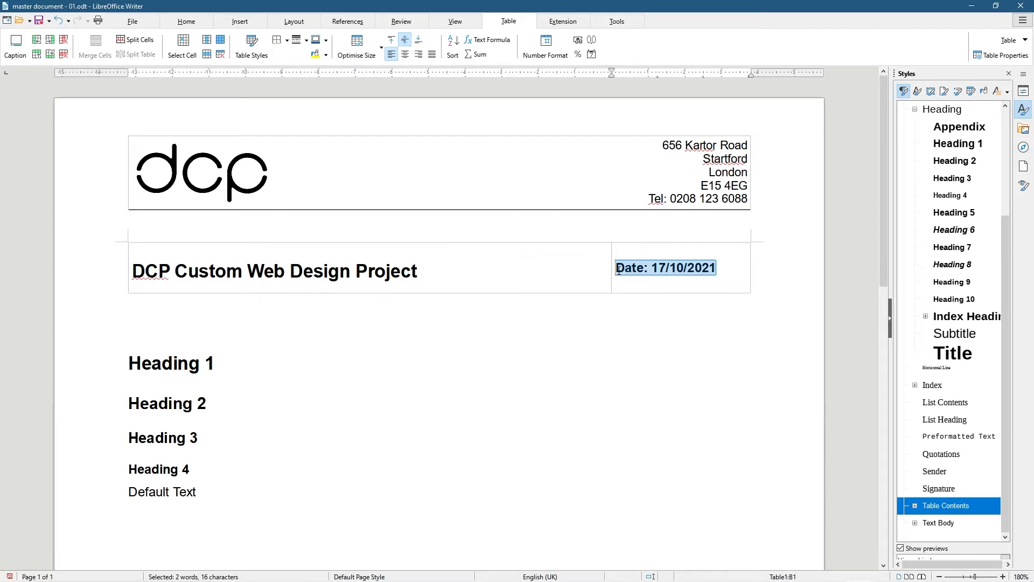
left_click(344, 352)
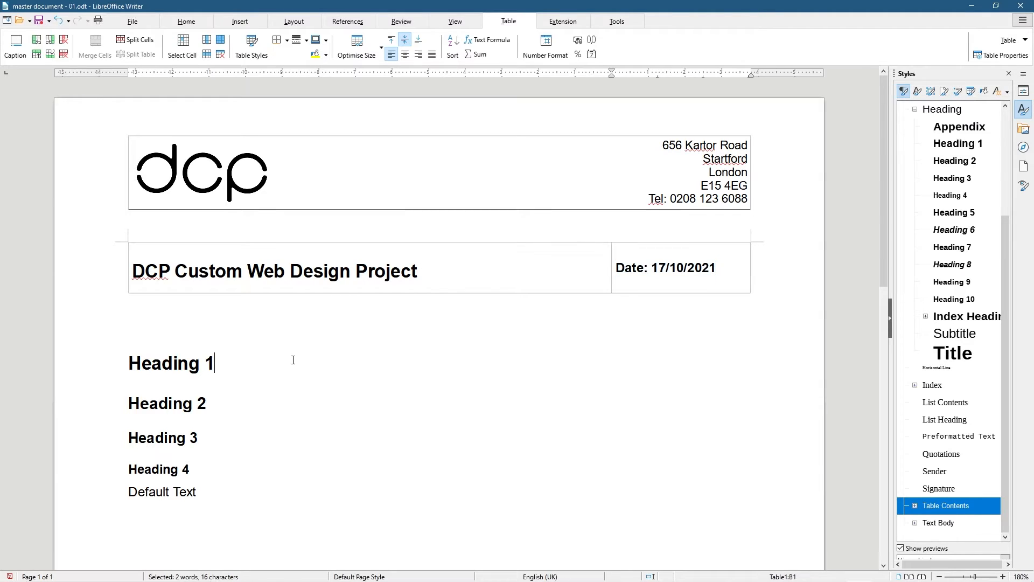
left_click_drag(157, 271, 401, 273)
left_click(175, 318)
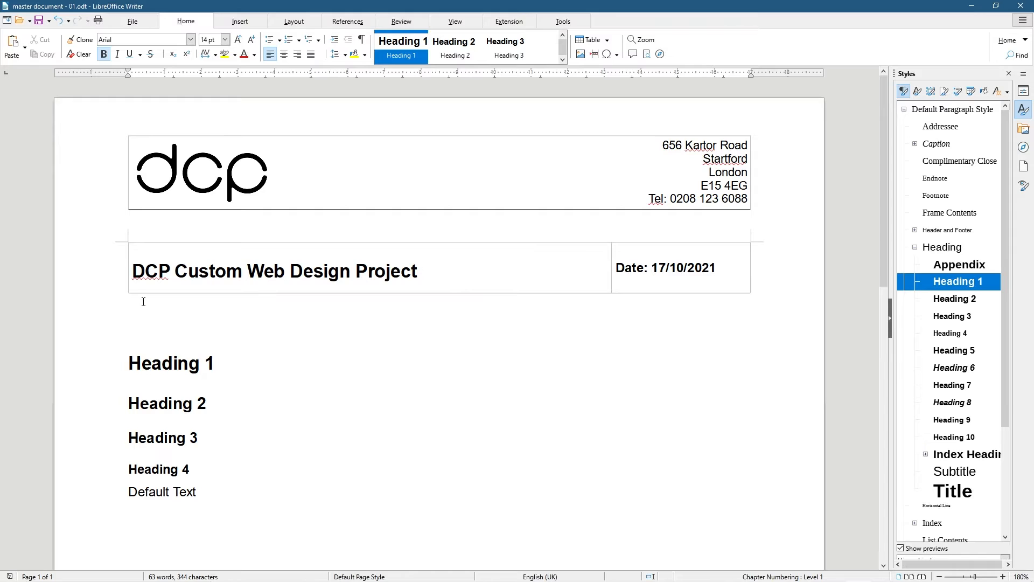
Delete the empty lines after the Default Text line
left_click(130, 363)
left_click_drag(130, 363, 215, 491)
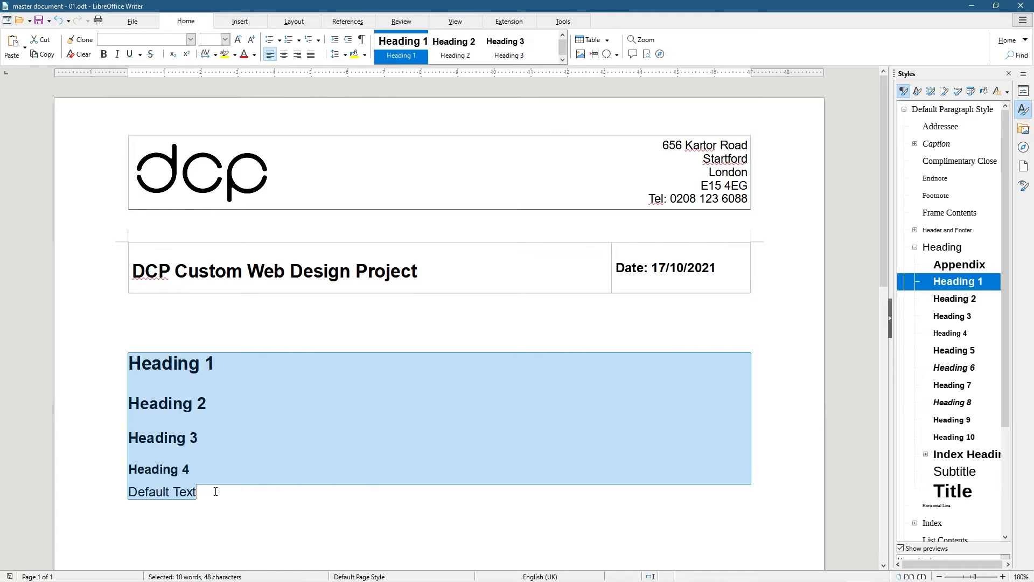
left_click(225, 489)
scroll(174, 521, "down", 3)
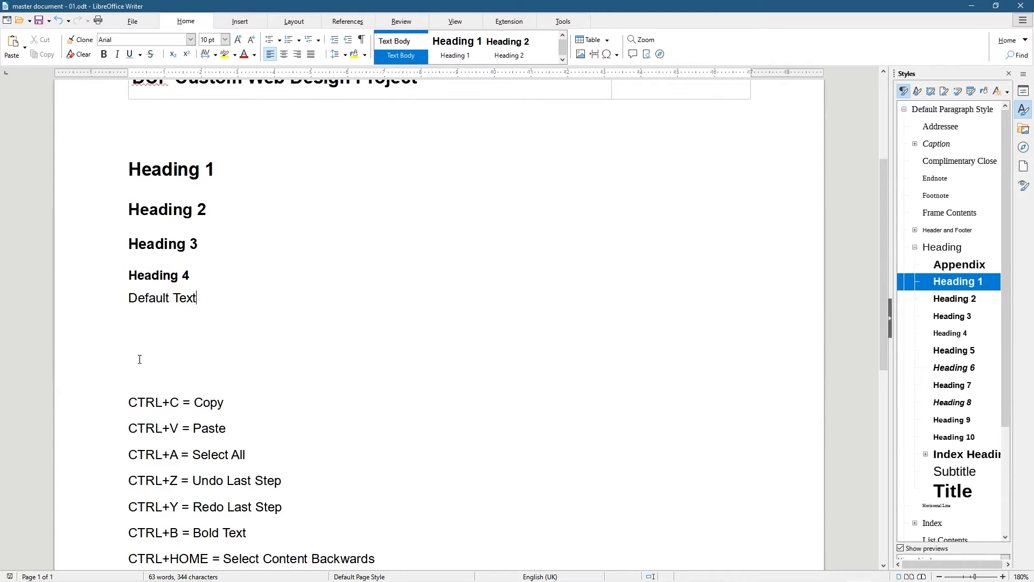
key("Delete")
key("Delete")
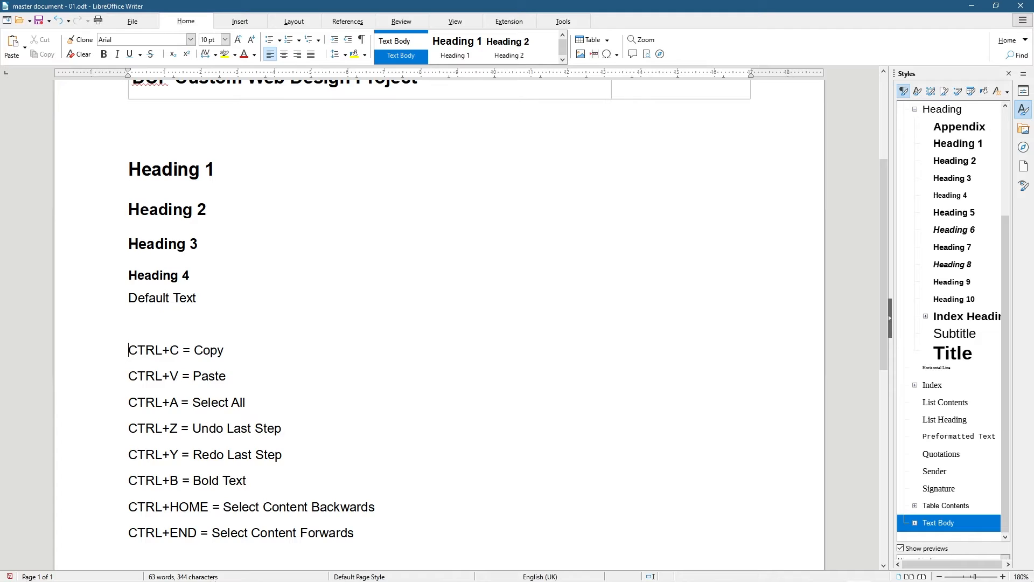
Insert a page break above Heading 1, moving sample headings and shortcuts to page 2
scroll(261, 297, "up", 2)
left_click(134, 269)
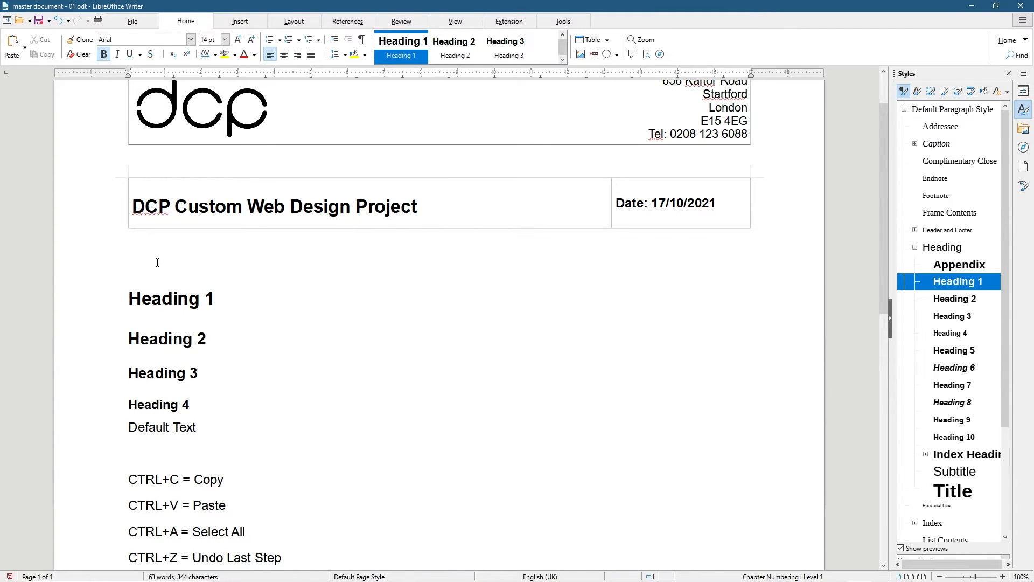
left_click_drag(129, 299, 245, 531)
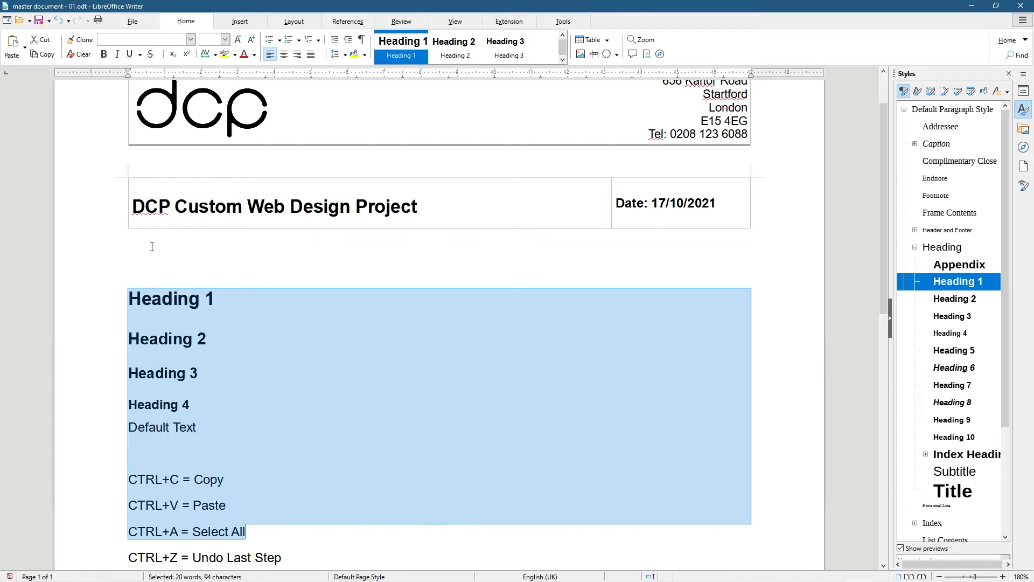
left_click(153, 251)
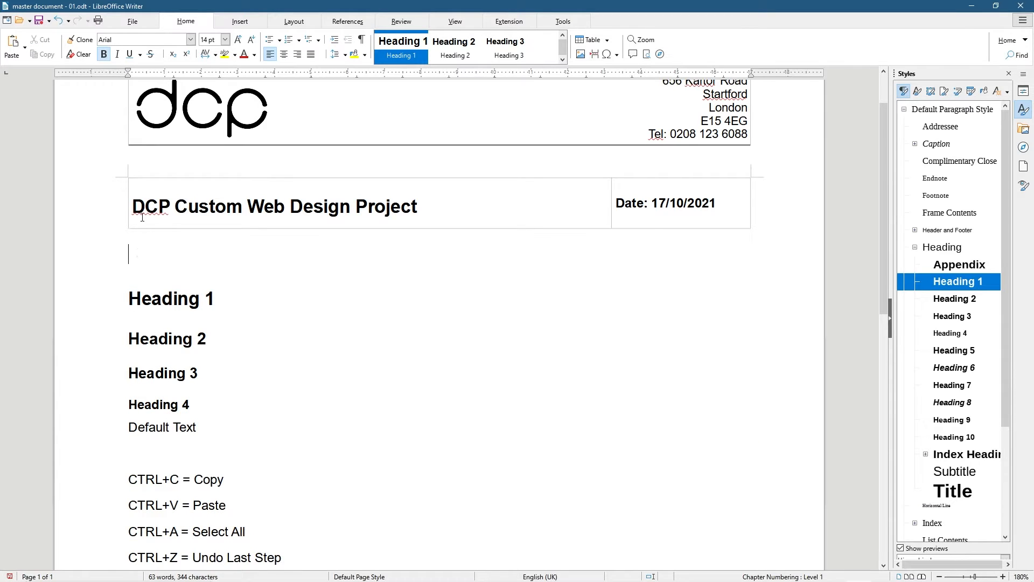
left_click(239, 24)
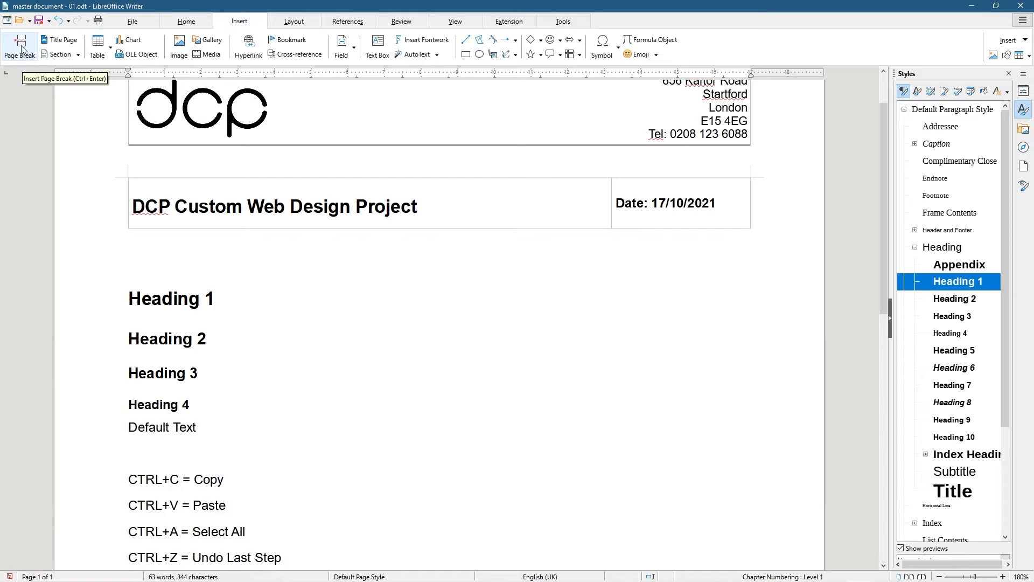
left_click(186, 22)
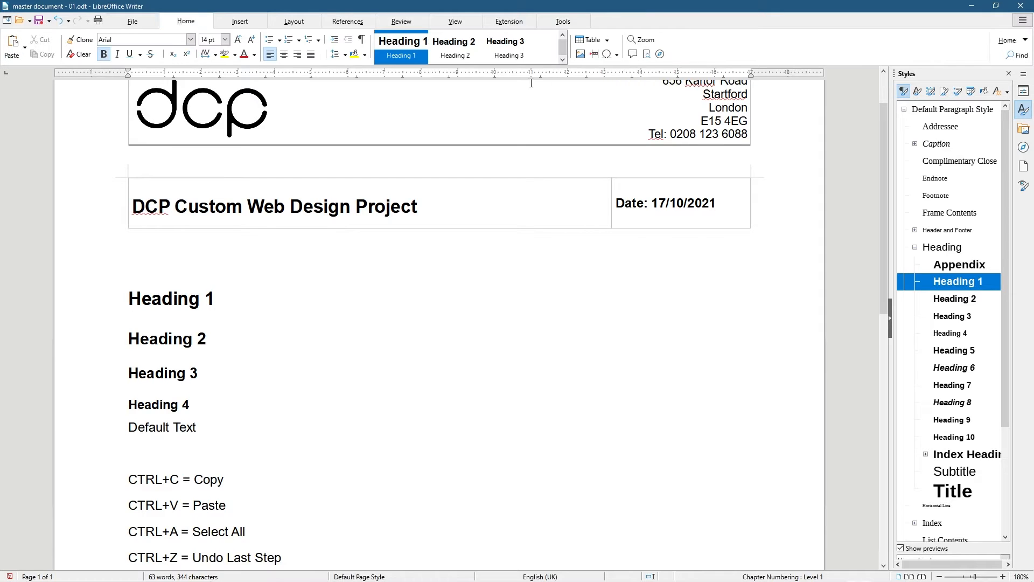
left_click(595, 55)
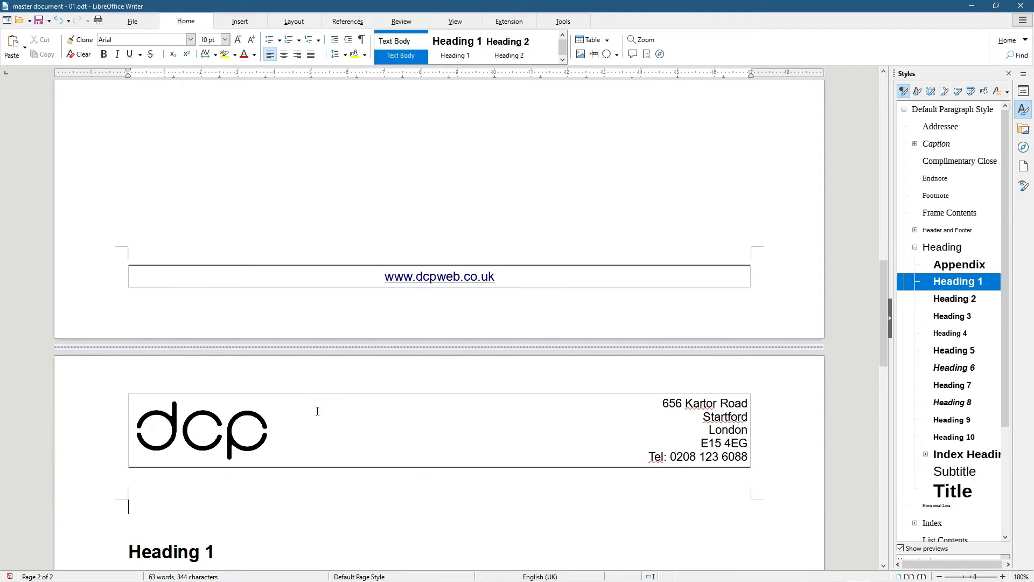
scroll(277, 488, "down", 5)
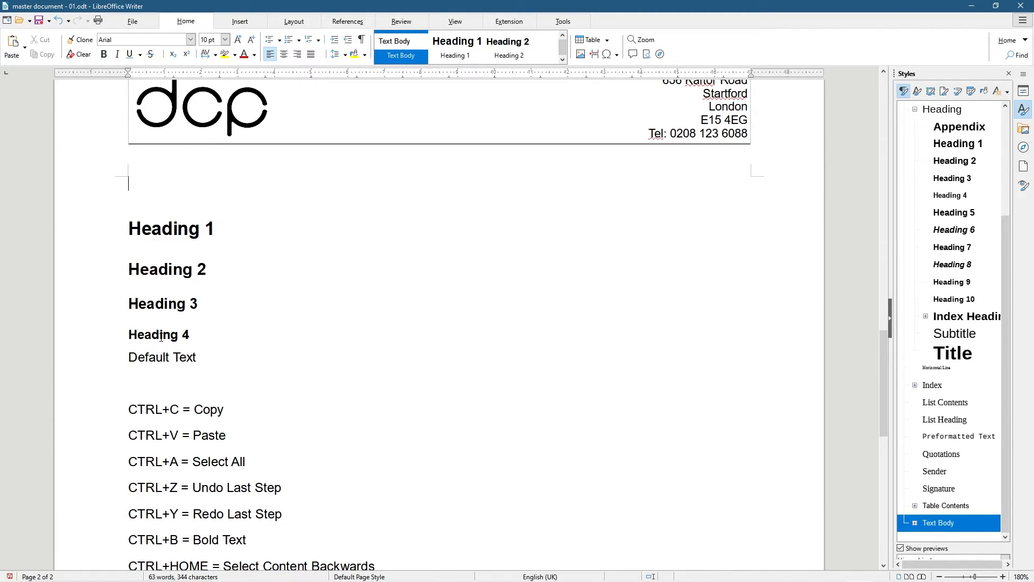
scroll(161, 338, "up", 12)
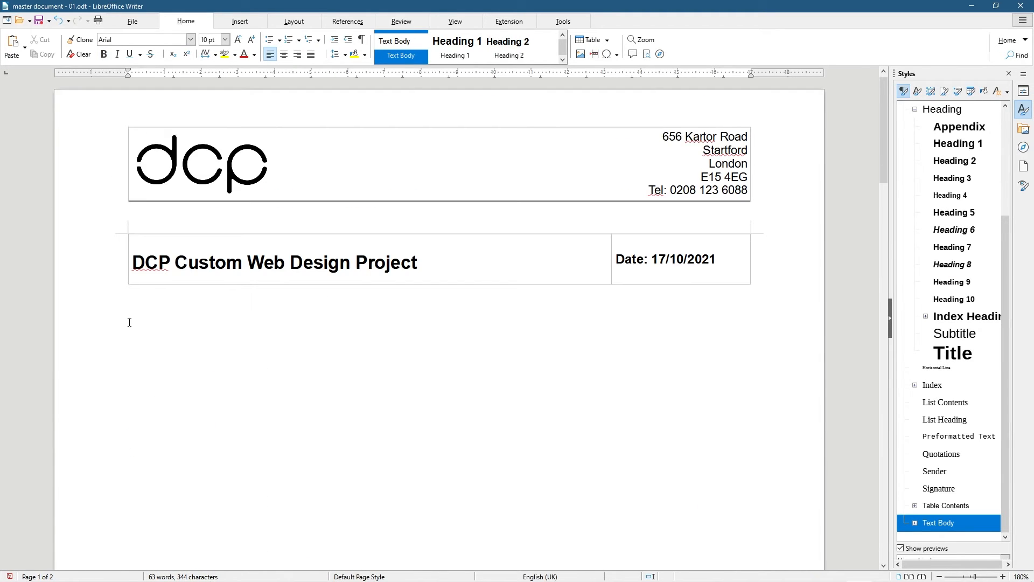
key("Down")
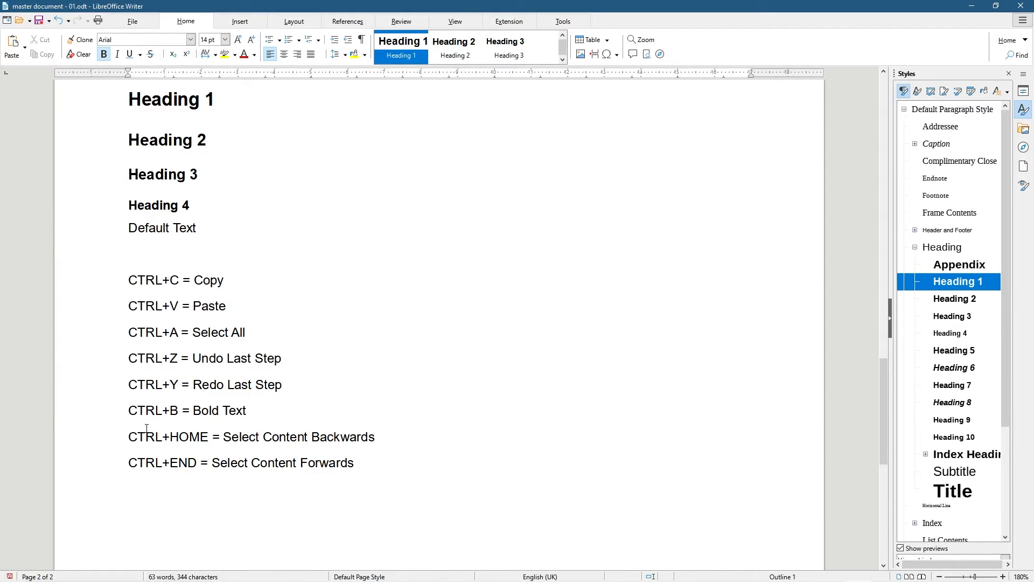
key("Up")
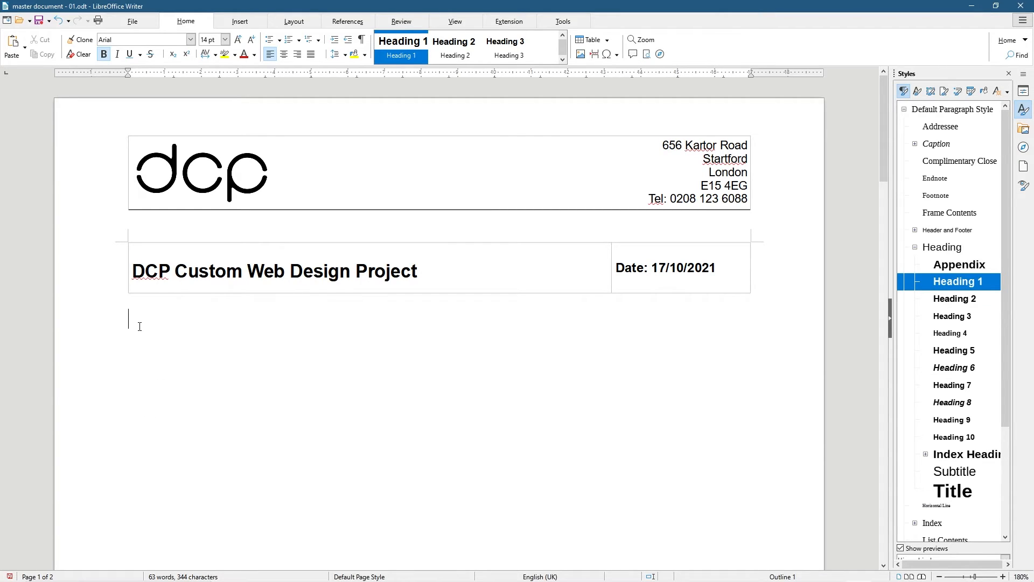
Type the heading 'Project Type' below the title table
type("Project Type")
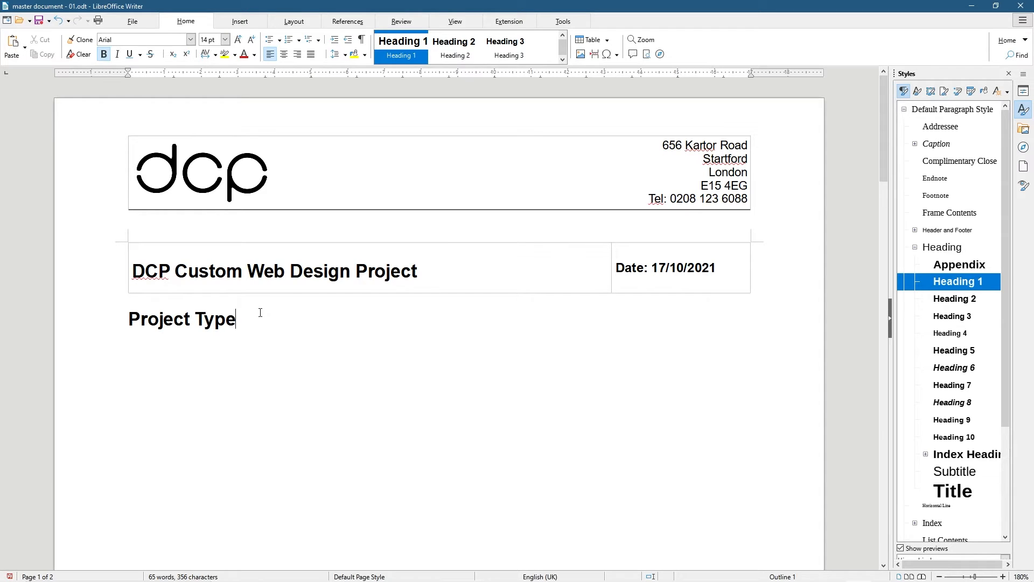
Apply the Heading 2 style to 'Project Type'
left_click_drag(262, 312, 128, 318)
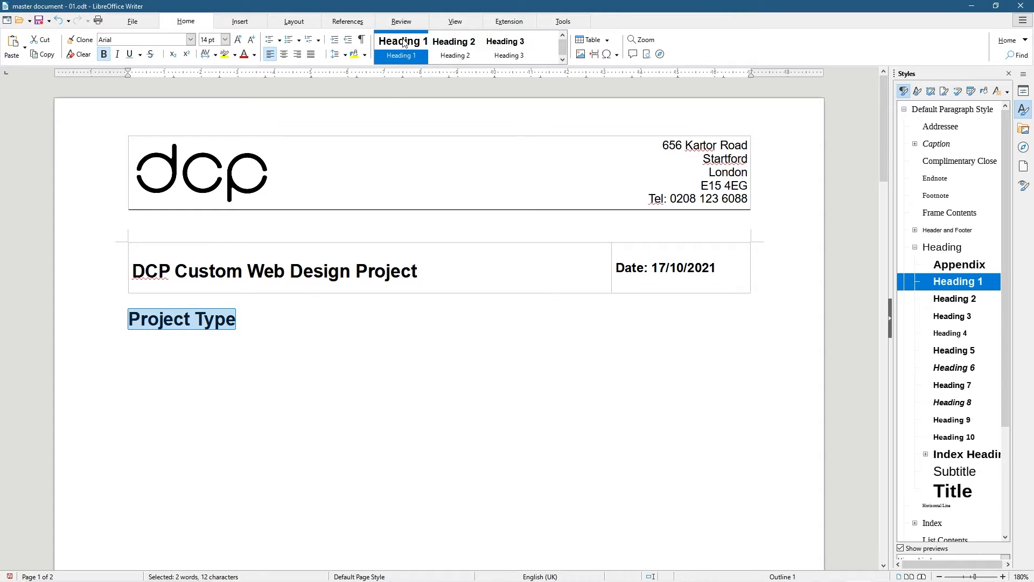
left_click(449, 47)
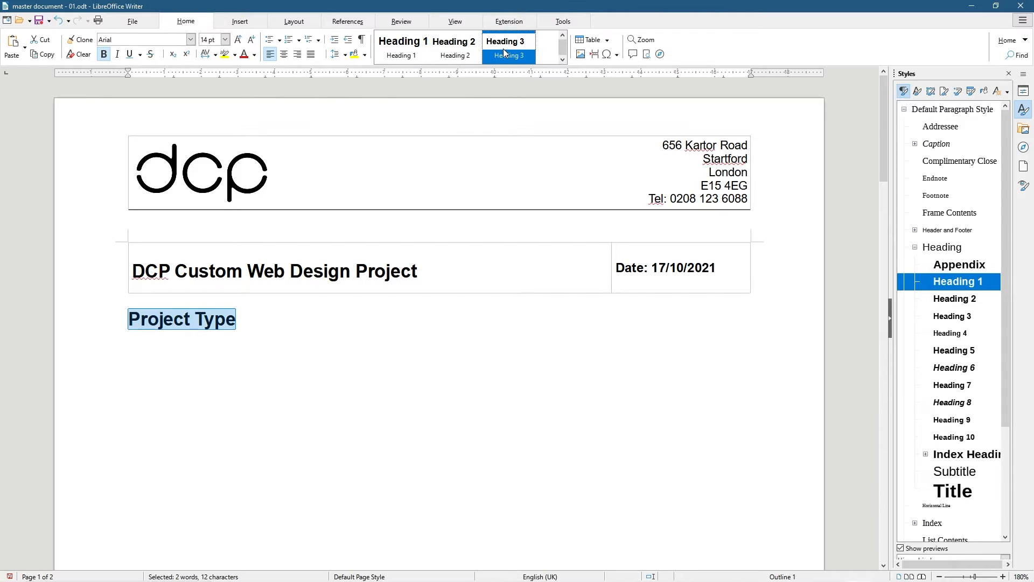
right_click(456, 52)
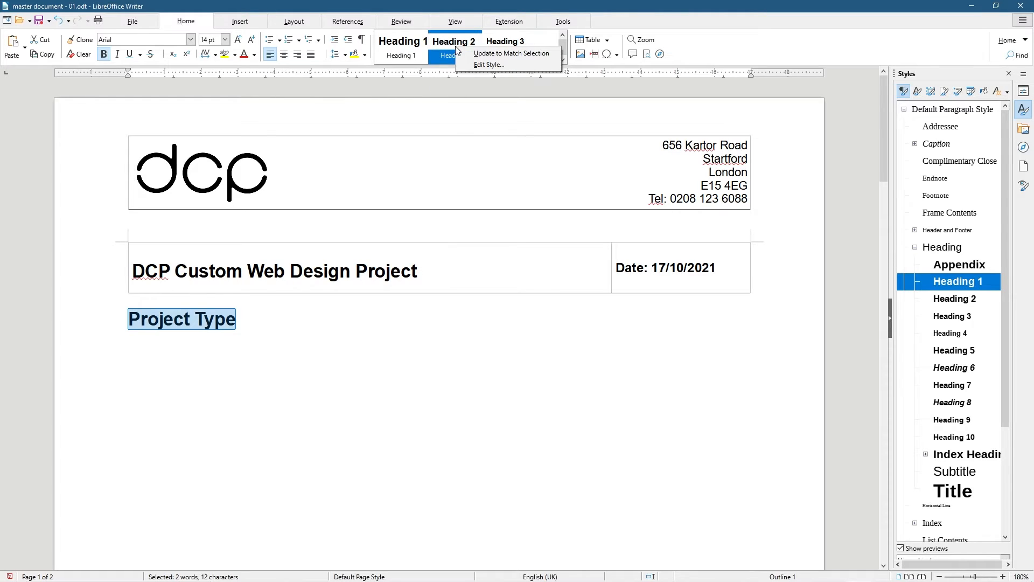
left_click(448, 48)
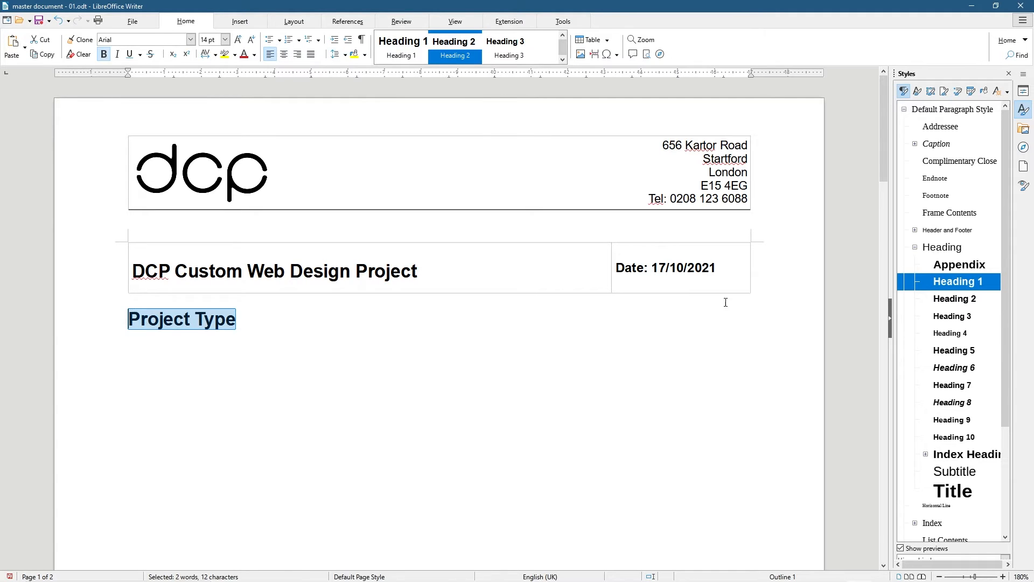
left_click(954, 299)
double_click(954, 298)
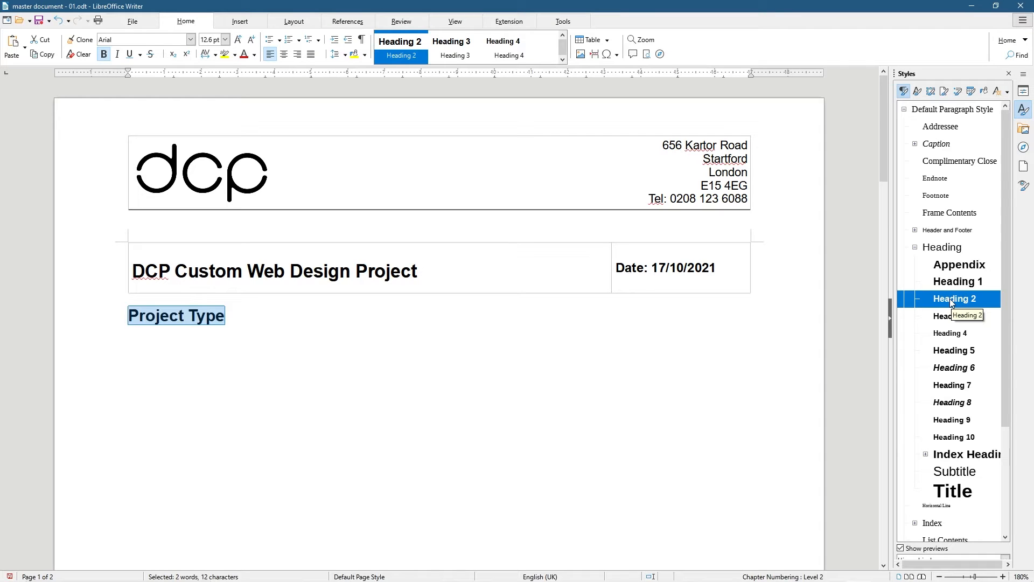
left_click(226, 318)
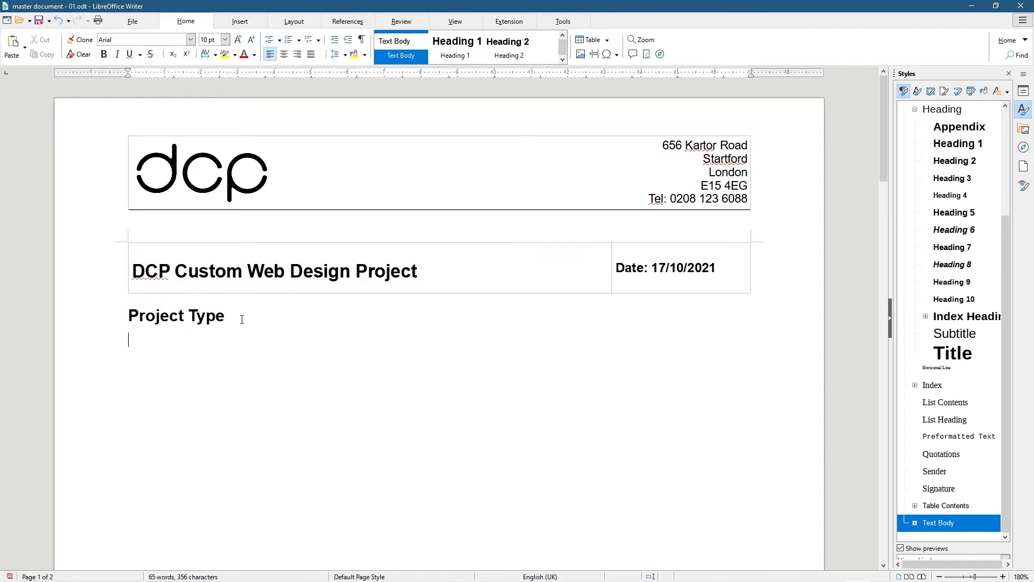
Type 'Custom DCP CMS system or WordPress website design.' under Project Type
type("Custom DCP CMS system or Wrdo")
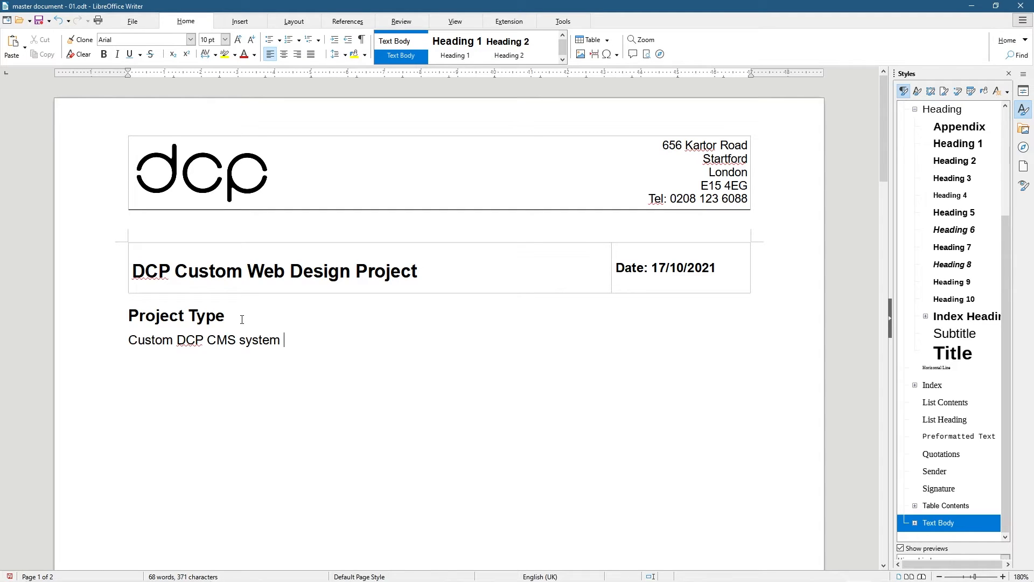
key("BackSpace")
key("BackSpace")
key("BackSpace")
type("ordPress website design.")
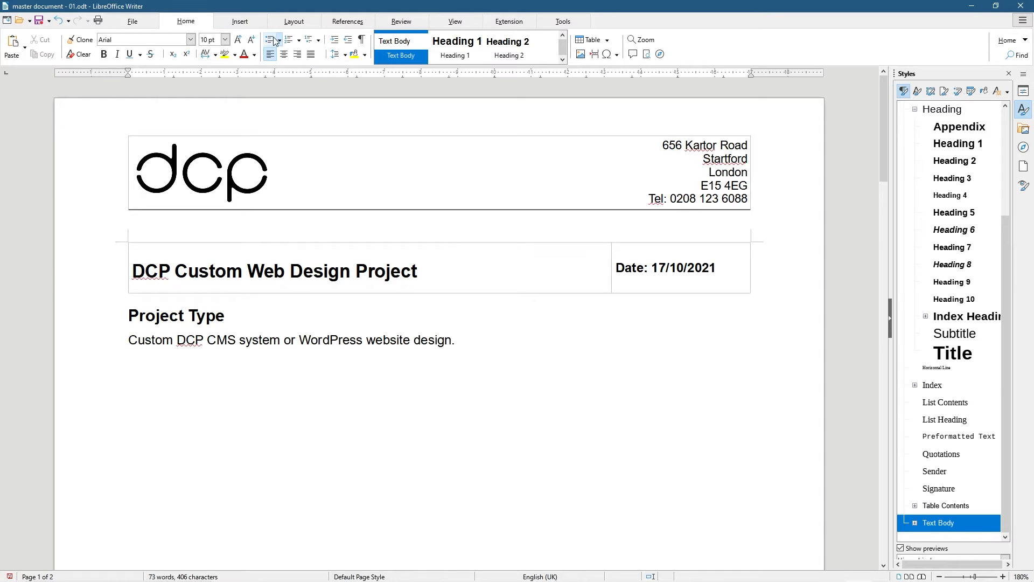
Add a second line about responsive website design for optimum mobile compatibility
left_click(249, 385)
type("Reposive website desig fd")
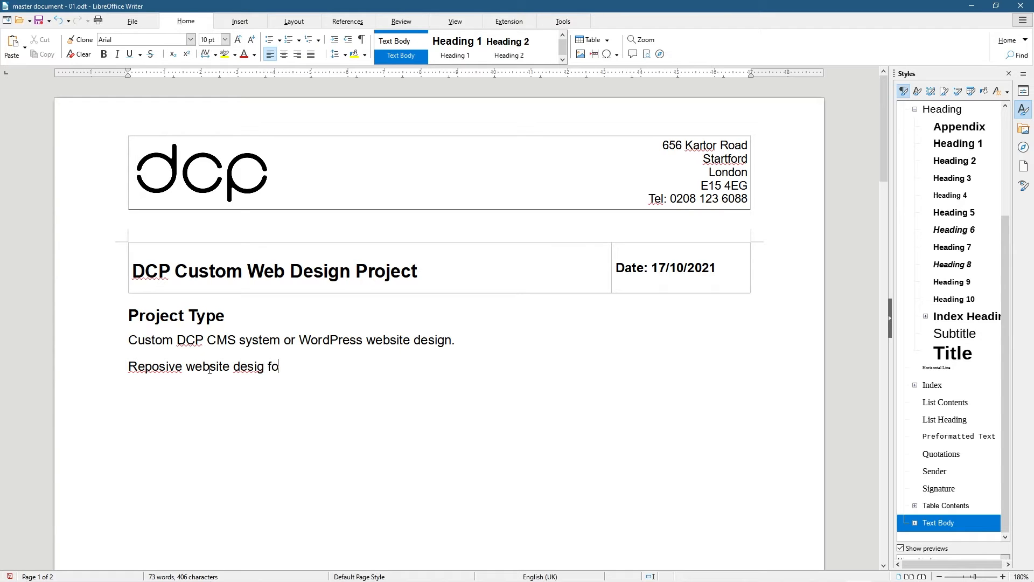
key("BackSpace")
key("BackSpace")
key("BackSpace")
type("n for optimu")
key("BackSpace")
type("ium ")
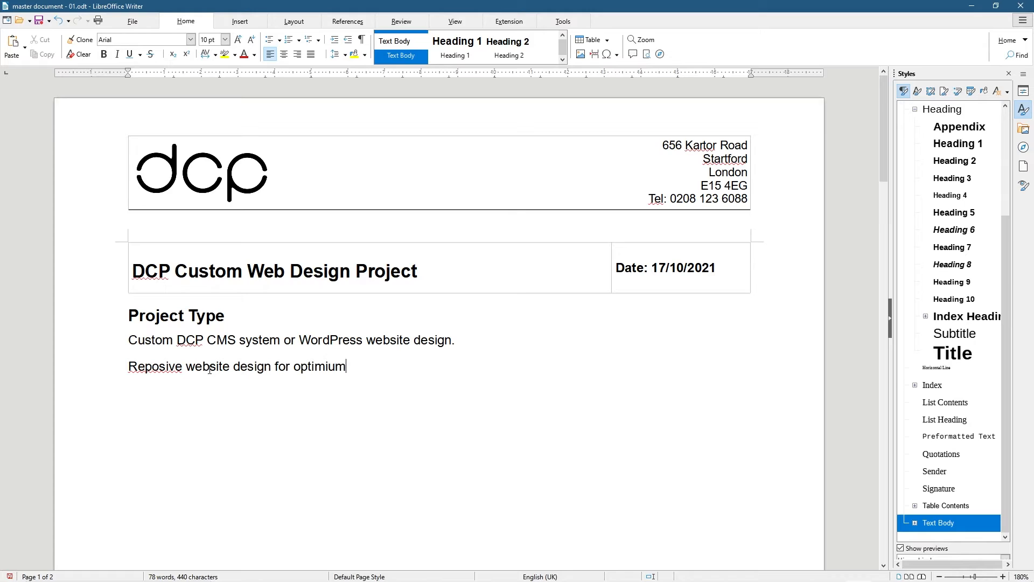
type("mobile compatibility.")
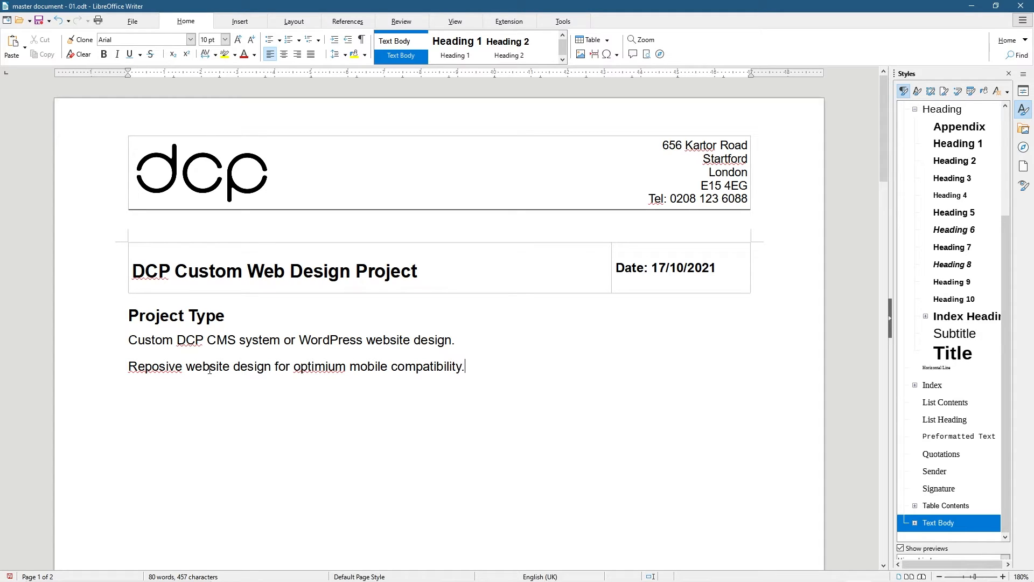
Correct the misspellings to 'optimum' and 'Responsive' using spelling suggestions
right_click(330, 368)
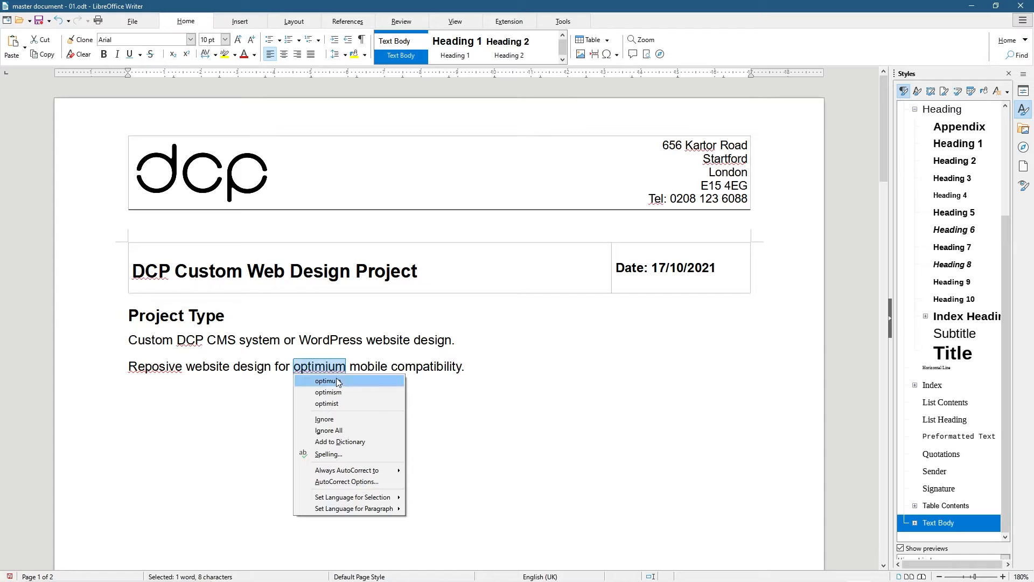
left_click(338, 380)
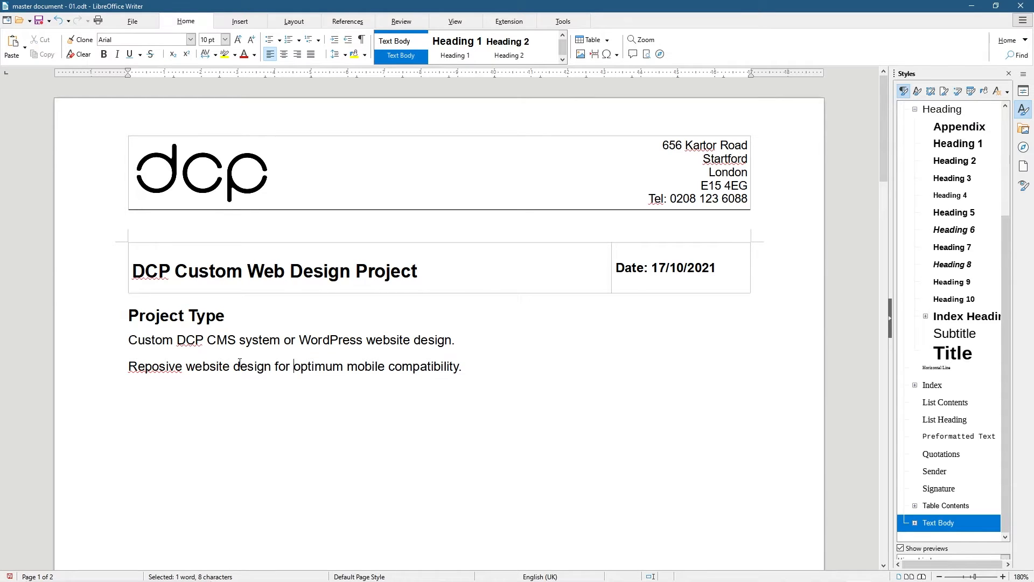
right_click(169, 366)
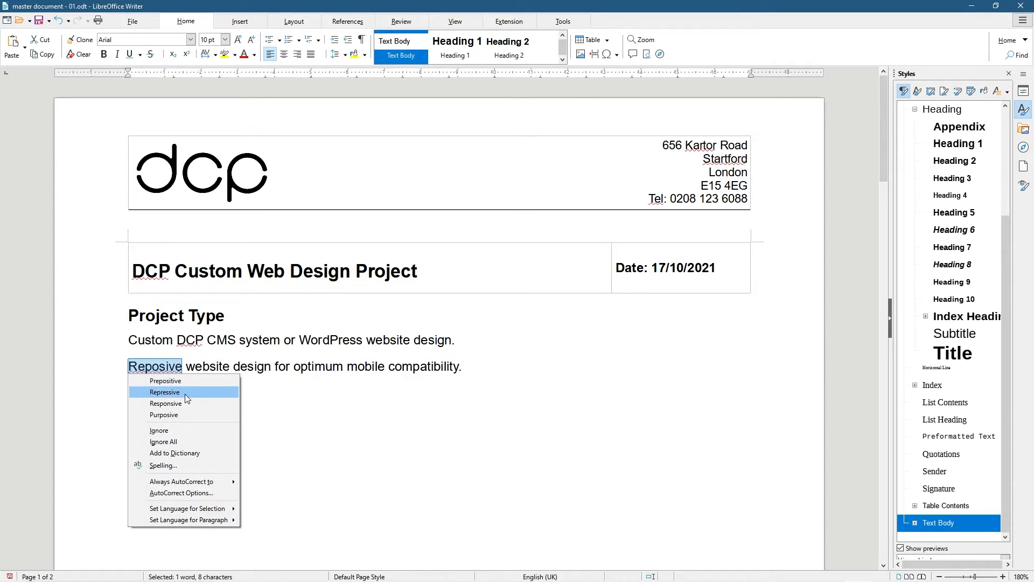
left_click(186, 404)
left_click_drag(174, 370, 477, 371)
left_click(476, 416)
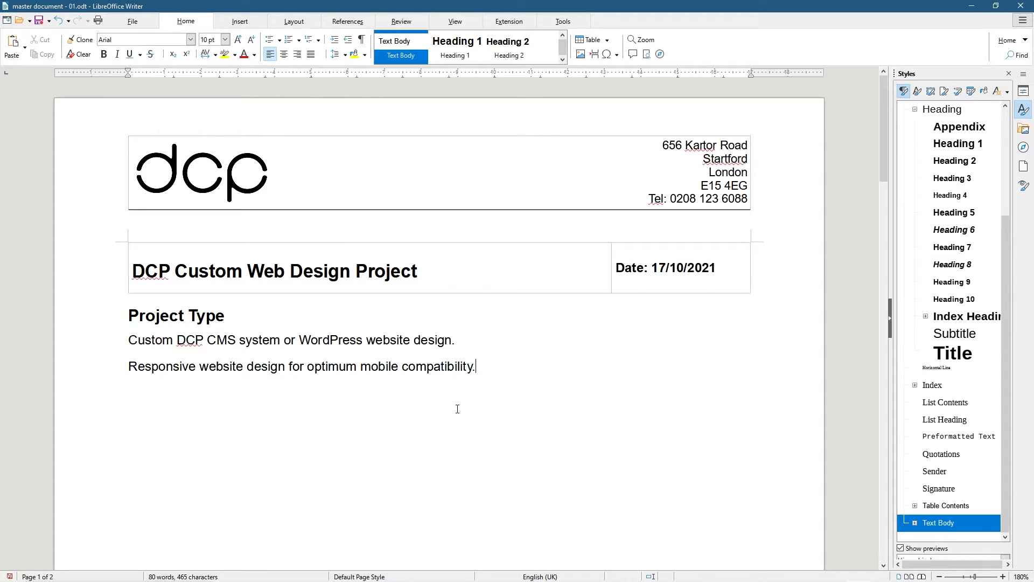
type("Domain Namw")
key("BackSpace")
type("e")
left_click(271, 39)
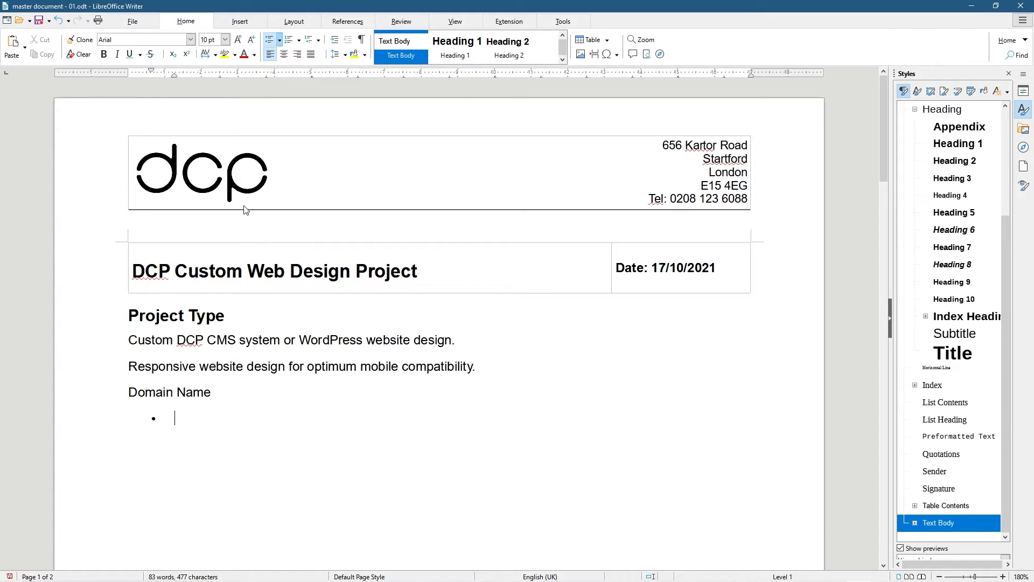
type("www.dcpweb.co.uk")
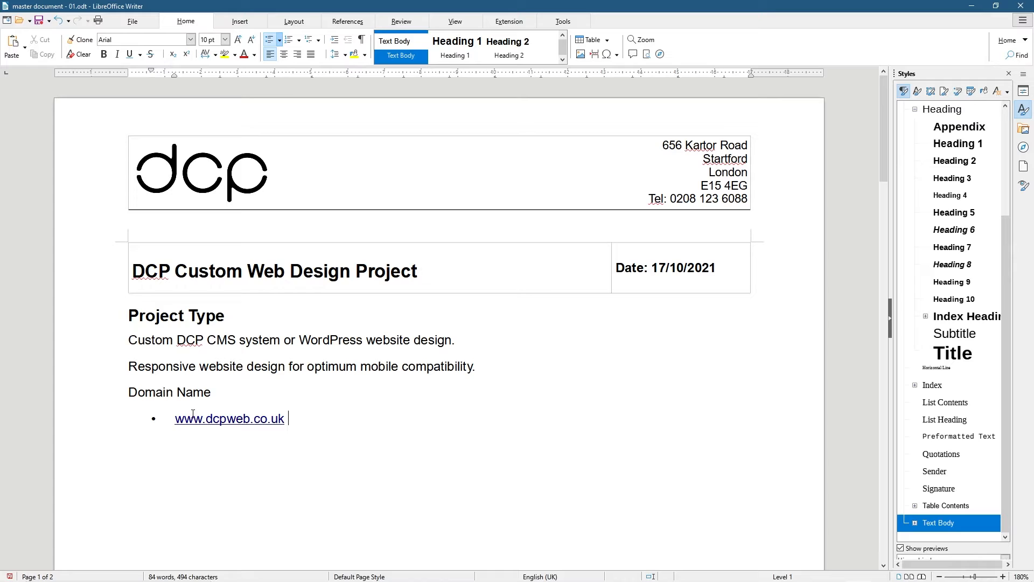
Give 'Domain Name' the Heading 2 style and return to the end of the web address
triple_click(213, 392)
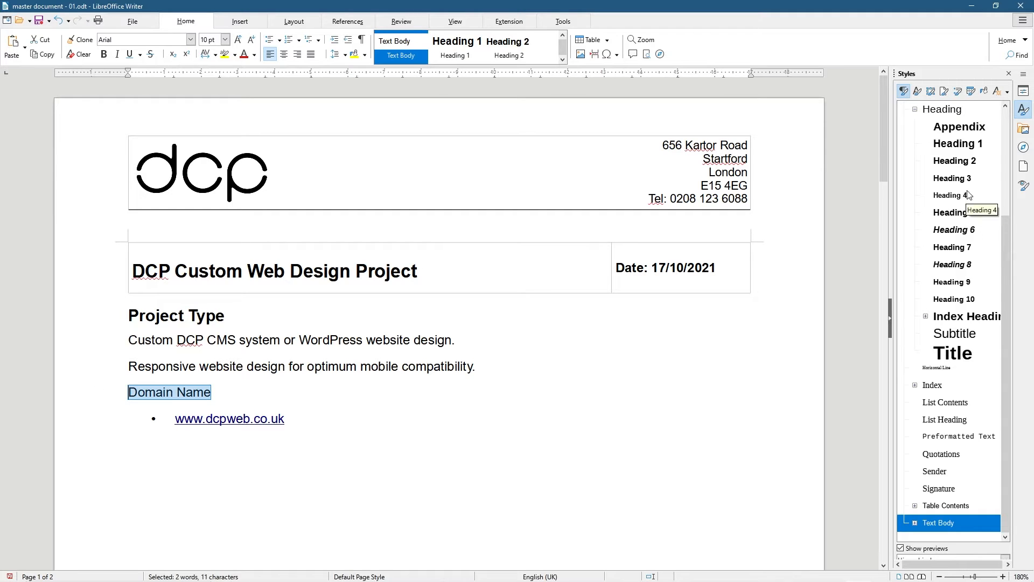
left_click(956, 161)
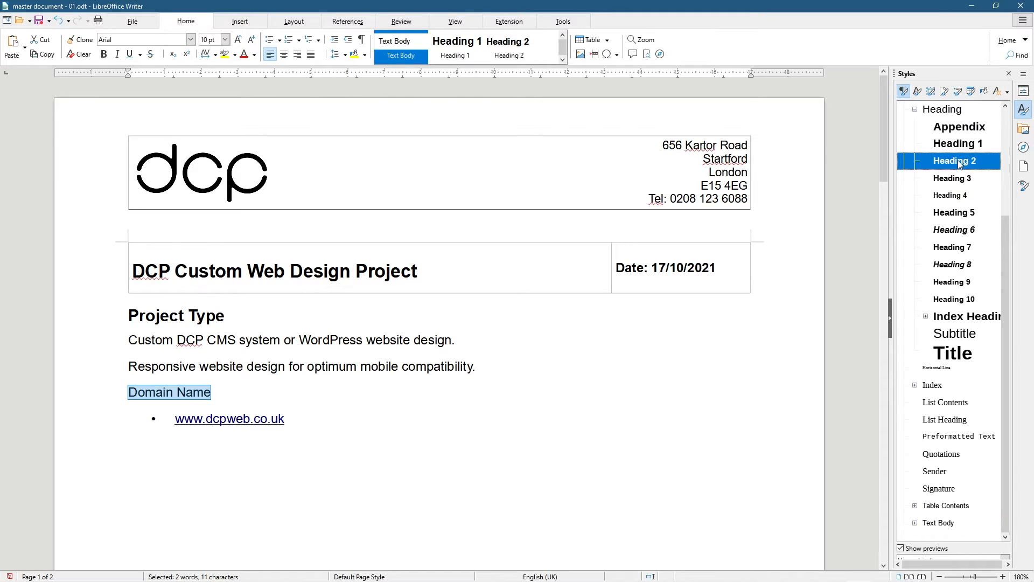
double_click(956, 161)
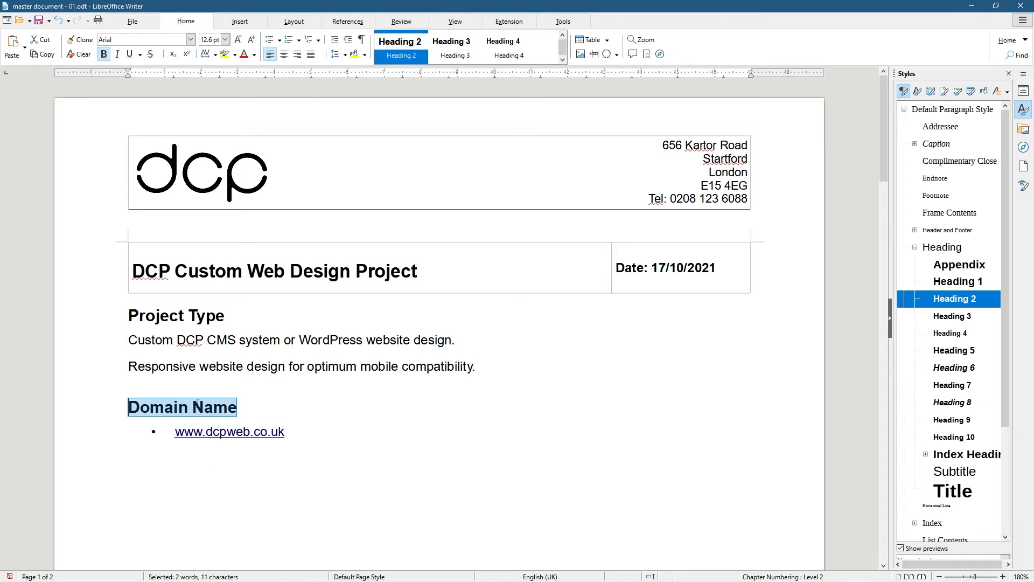
double_click(943, 315)
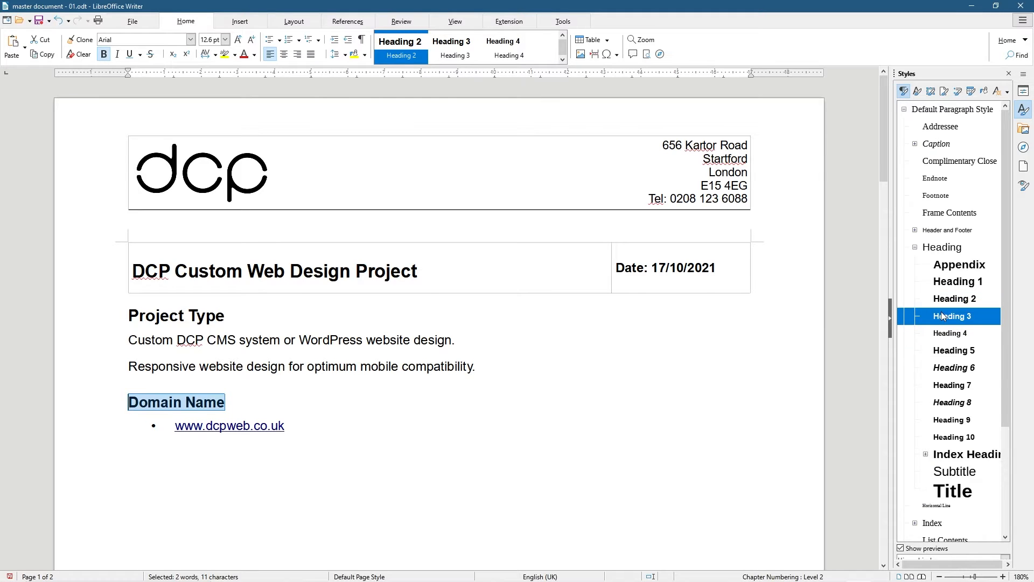
double_click(953, 297)
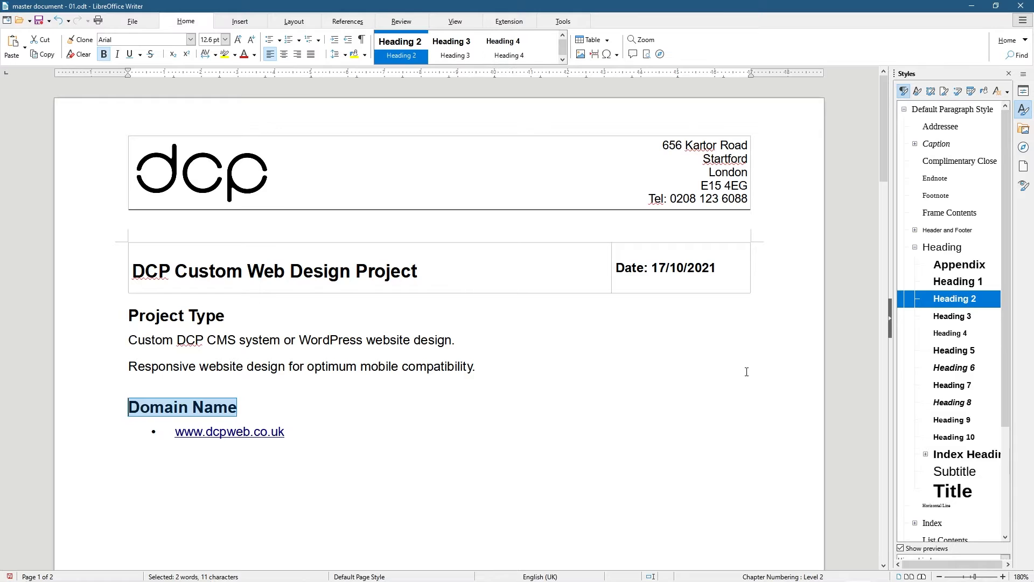
left_click(291, 443)
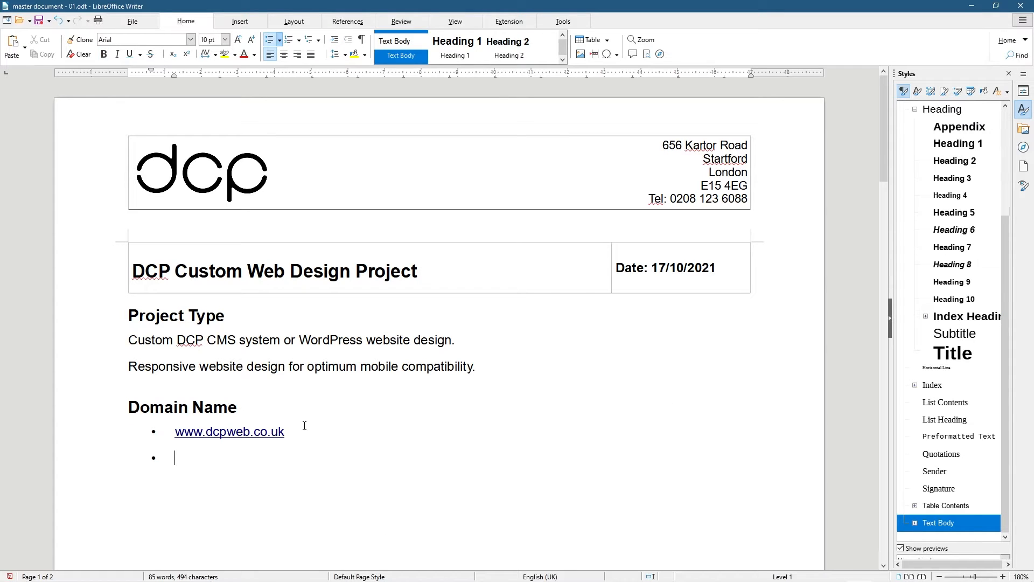
Add a 'Website Structure' line and make it a Heading 3
key("Return")
type("Webs")
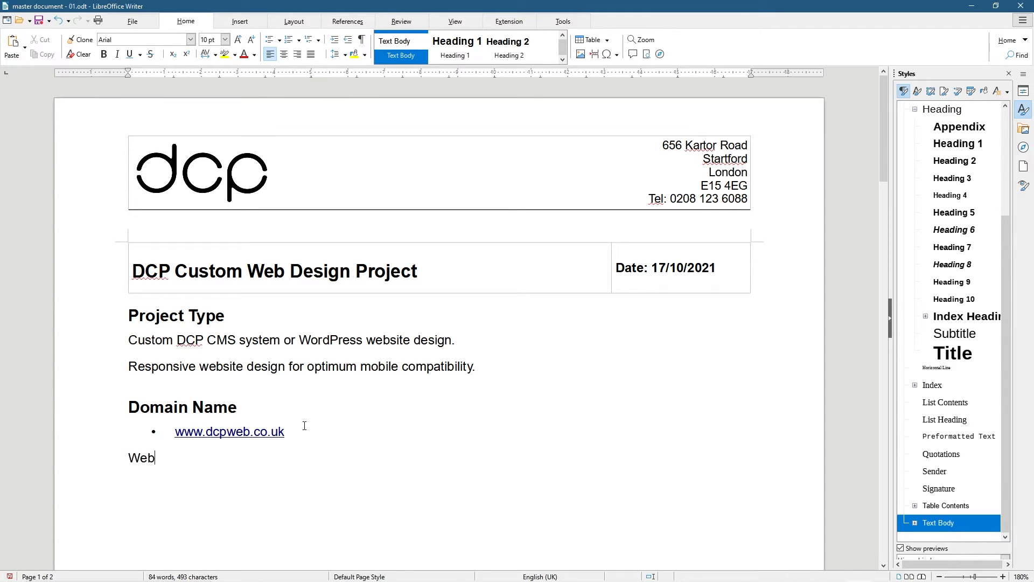
key("BackSpace")
key("BackSpace")
type("bsie")
key("BackSpace")
key("BackSpace")
type("te")
key("BackSpace")
key("BackSpace")
type("ite Srt")
key("BackSpace")
key("BackSpace")
type("tructure")
left_click_drag(129, 457, 256, 458)
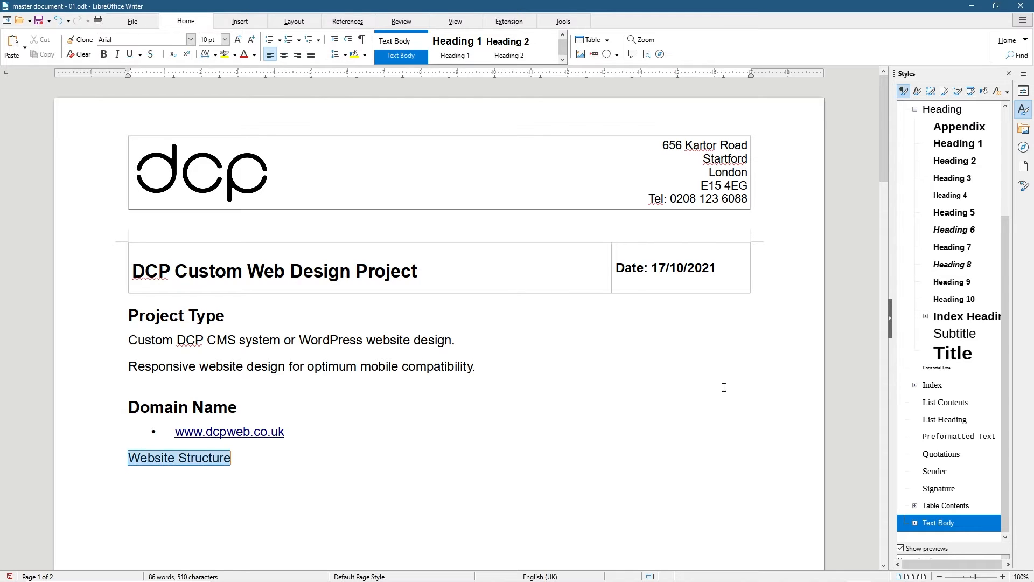
double_click(961, 179)
List bullets Home, About Us, Services, Website Design, Blog and Contact Us
left_click(214, 485)
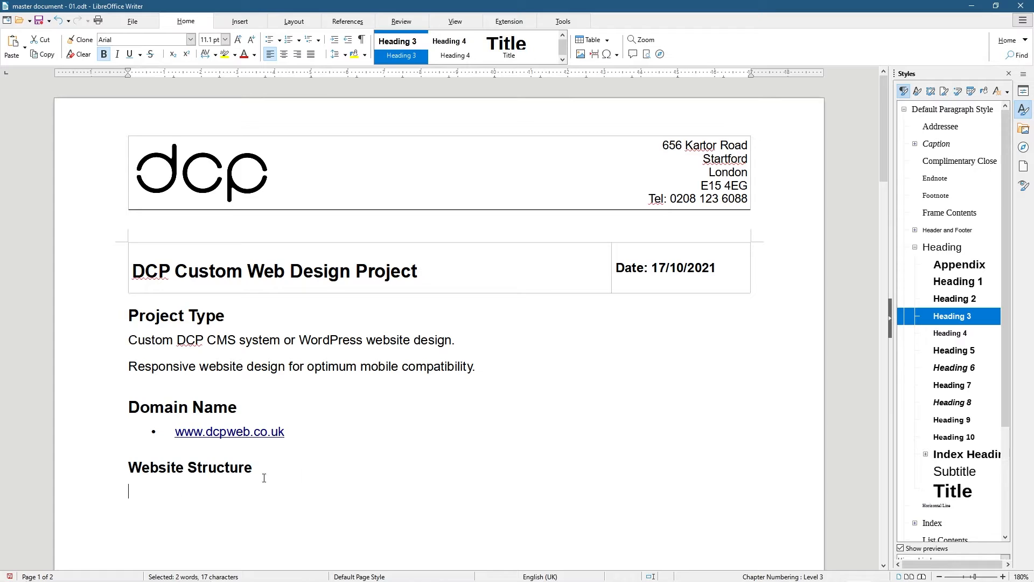
left_click(270, 43)
type("Home")
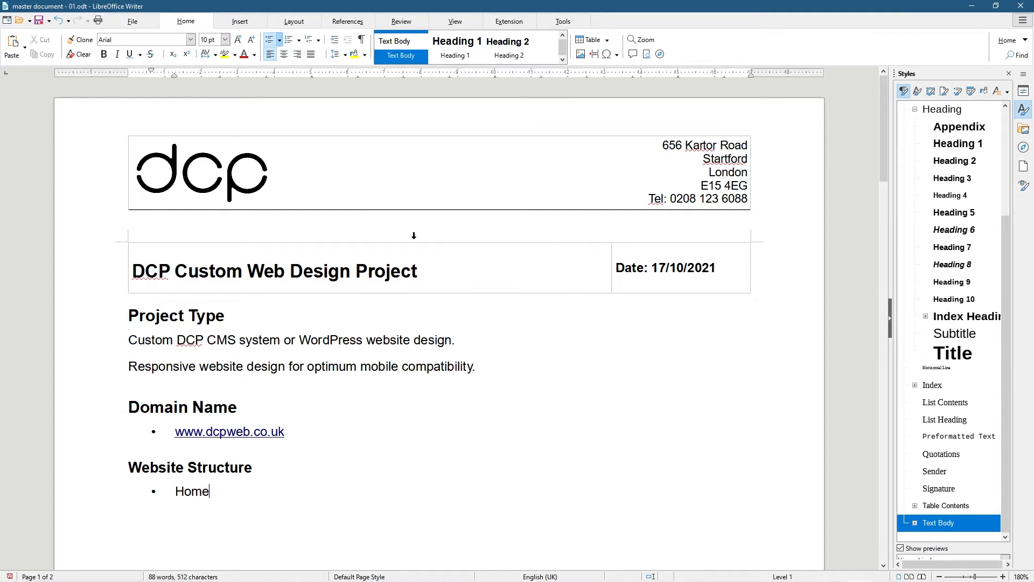
key("Return")
type("About Us")
key("Return")
type("Services")
key("Return")
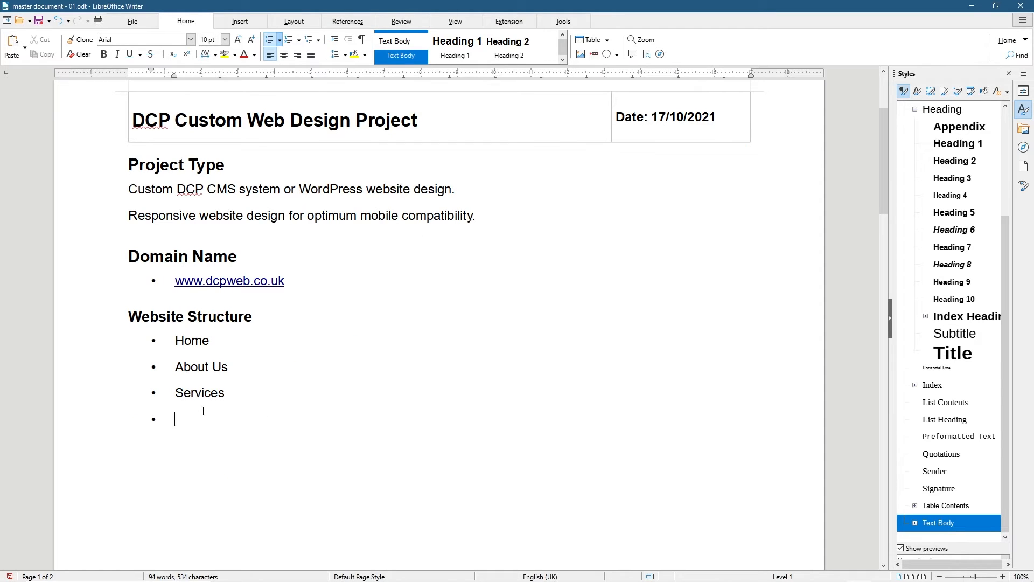
type("Blog ")
type("Contact Us")
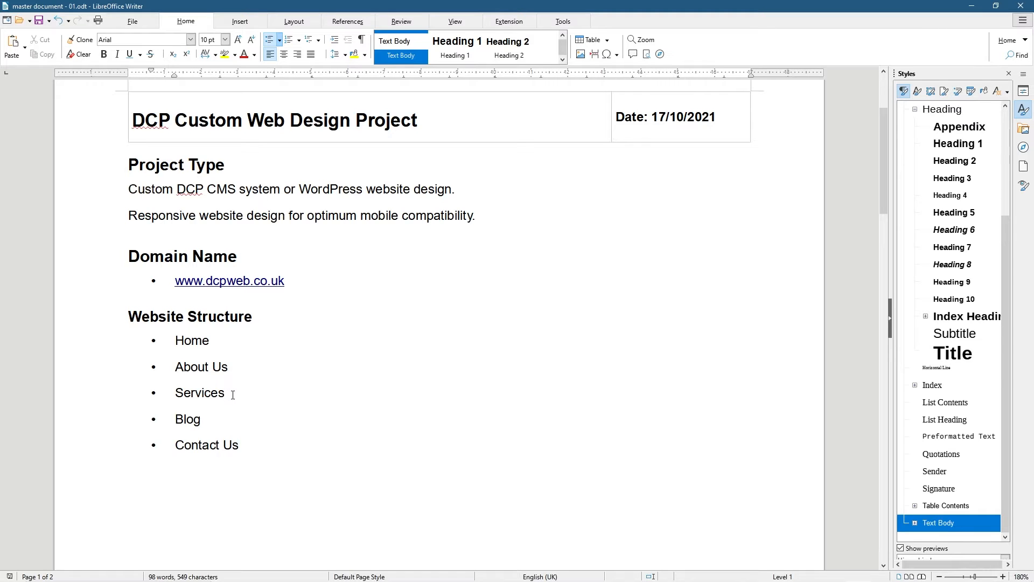
key("Return")
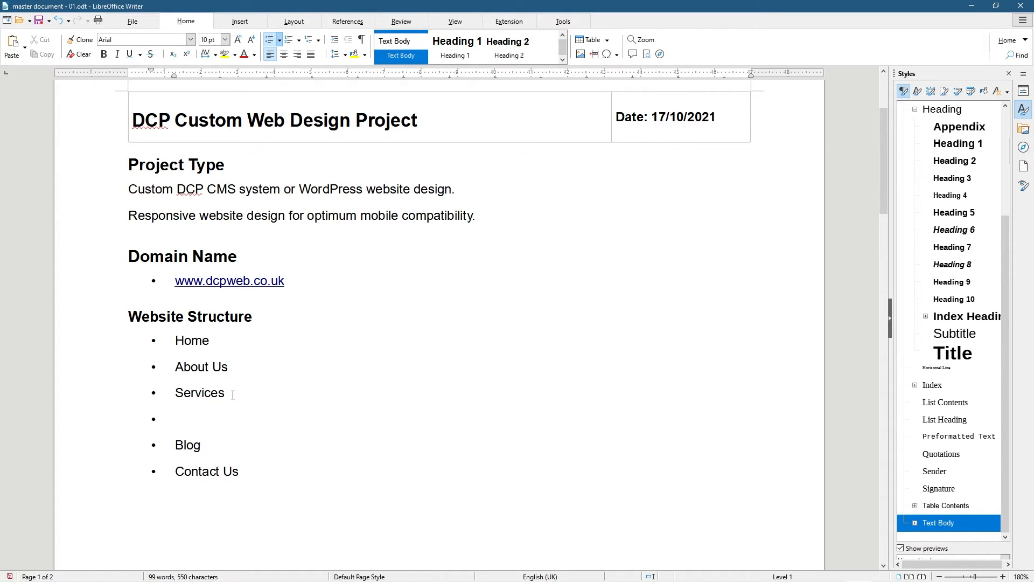
type("Website")
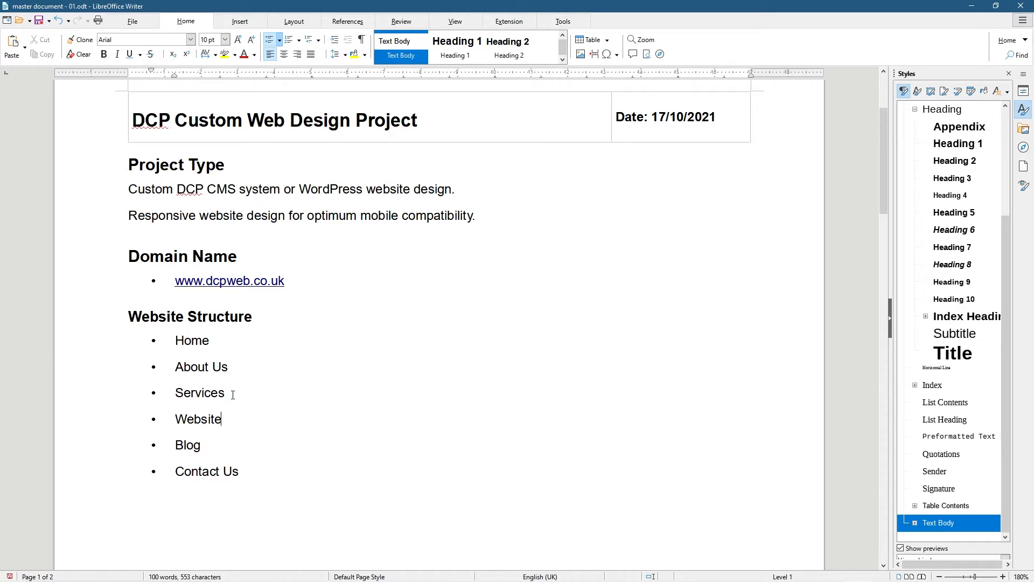
type(" Design")
Nest Website Design under Services and add sub-items Graphic Design and Internet Marketing
left_click(335, 42)
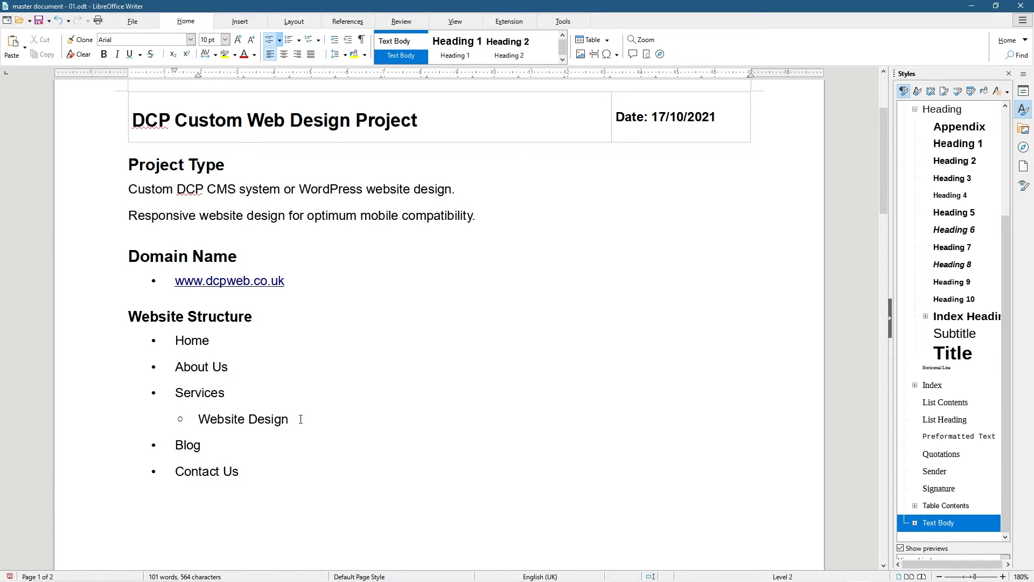
key("Return")
type("Graphic Des")
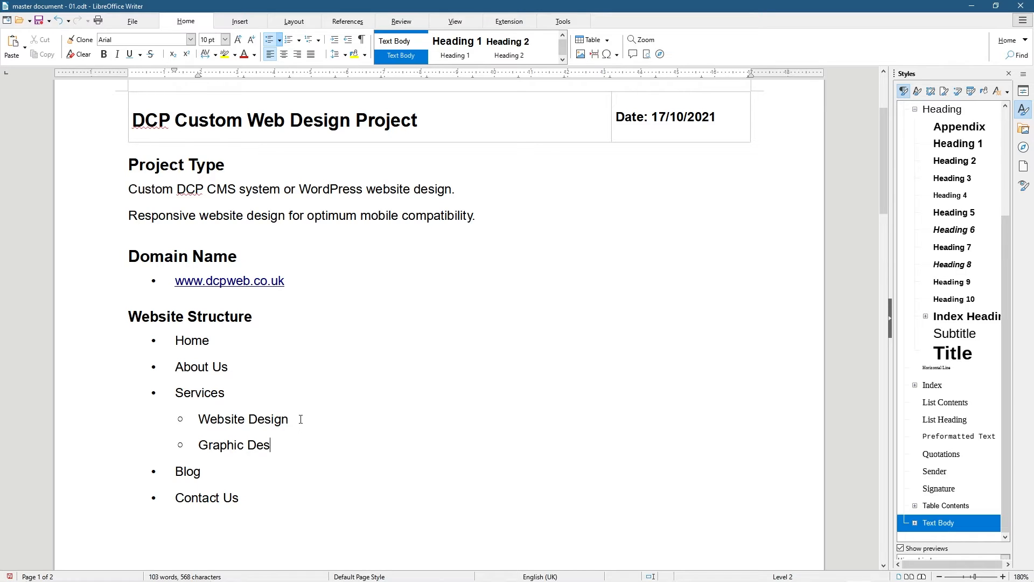
type("ign")
key("Return")
type("Int")
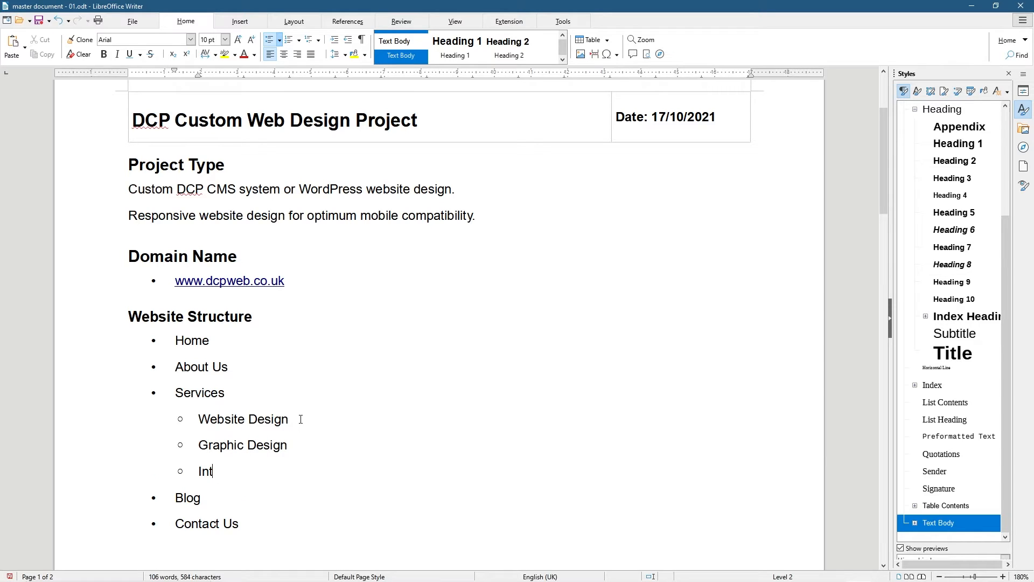
type("ernet Marketing")
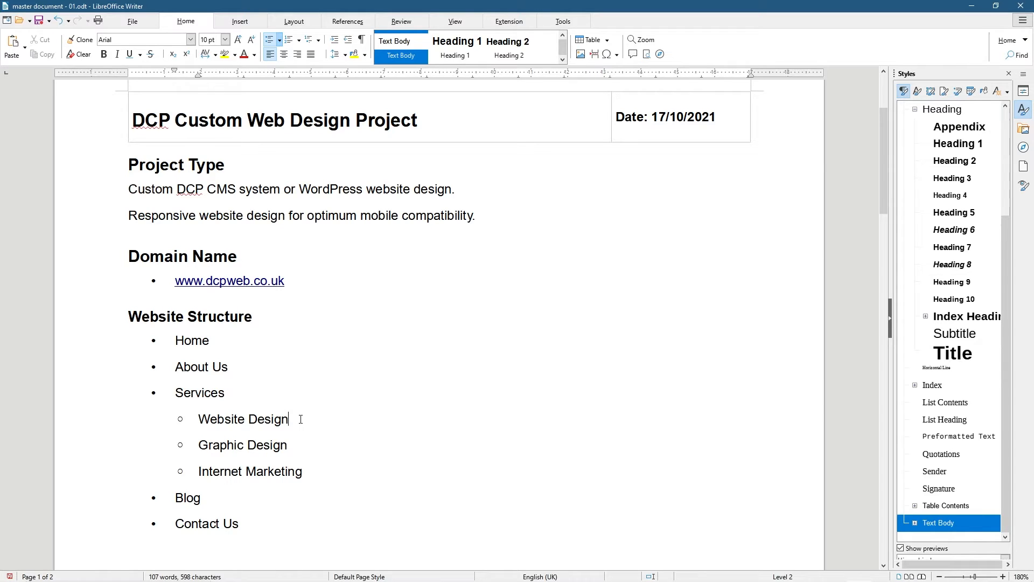
Add third-level items eCommerce Web Design, Business Web Design and Lead Generation Web Design under Website Design
left_click(300, 419)
key("Return")
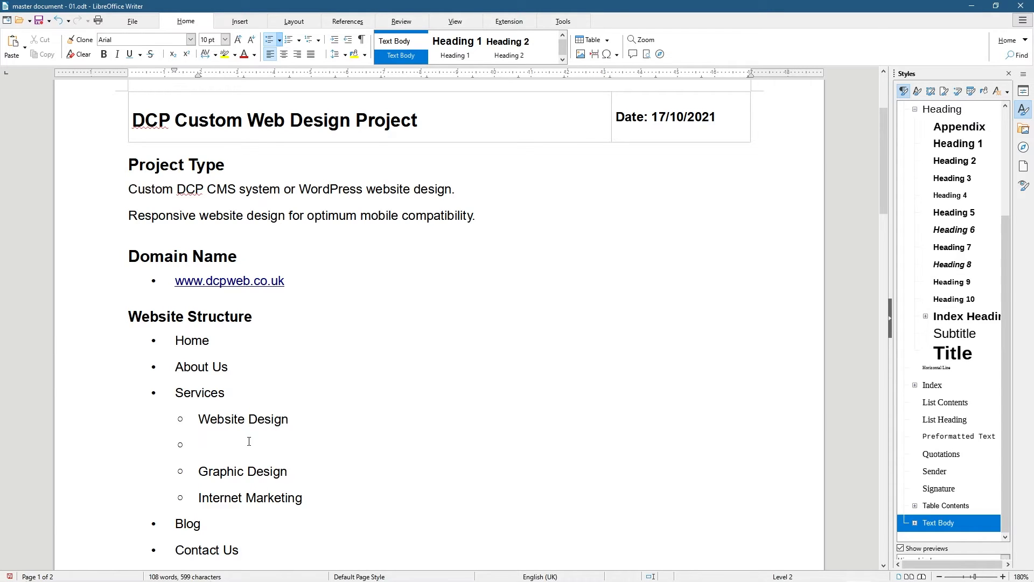
left_click(334, 40)
type("eCommerce Web Design")
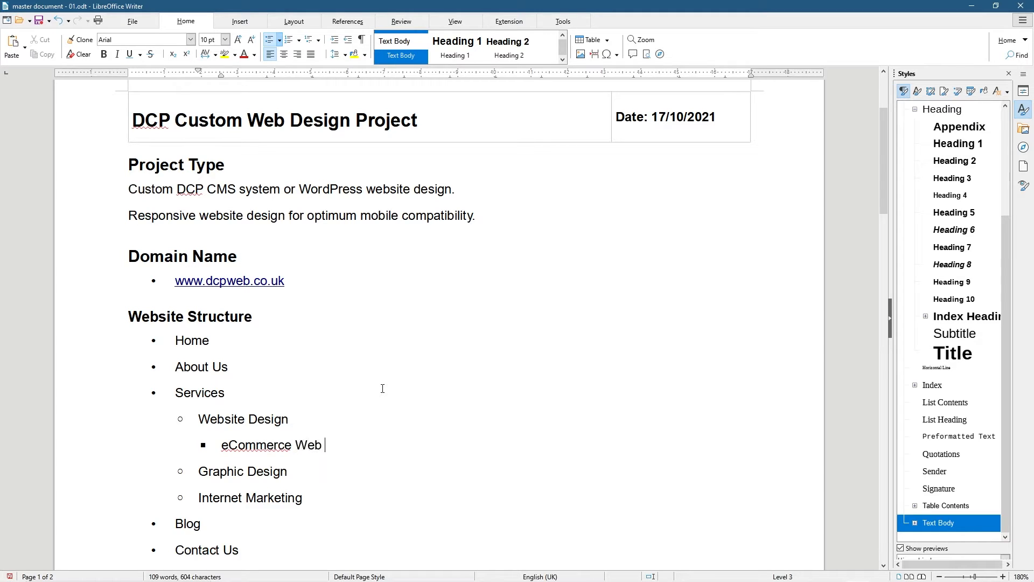
key("Return")
type("Business Web Desig")
key("BackSpace")
key("BackSpace")
key("BackSpace")
type("esign")
key("Return")
type("LEad")
key("BackSpace")
key("BackSpace")
key("BackSpace")
type("ead Generation Web Design")
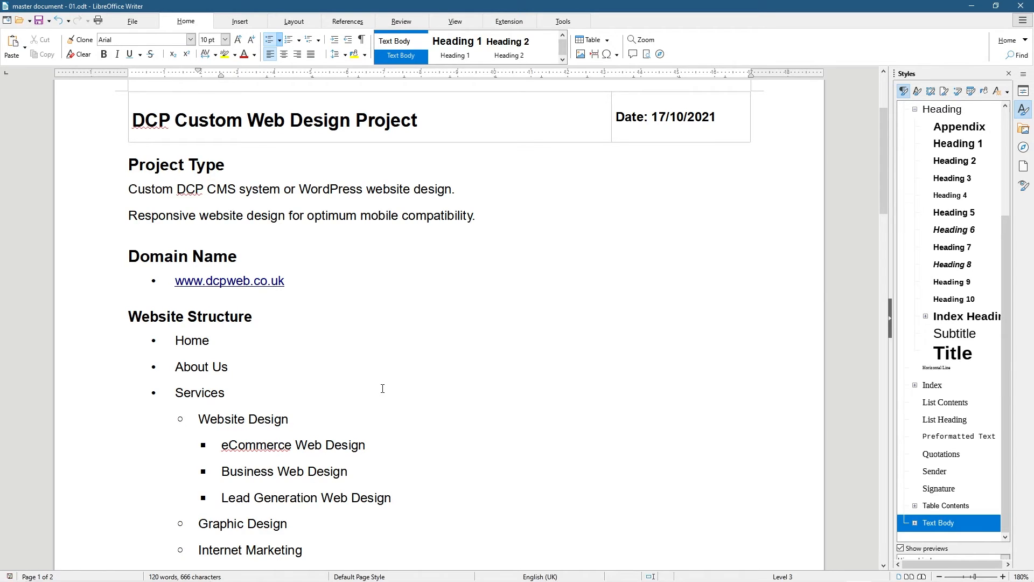
Clear the accidental text selections left below the list
left_click_drag(213, 550, 262, 527)
scroll(247, 515, "down", 1)
left_click(230, 485)
left_click_drag(201, 486, 268, 486)
left_click(270, 485)
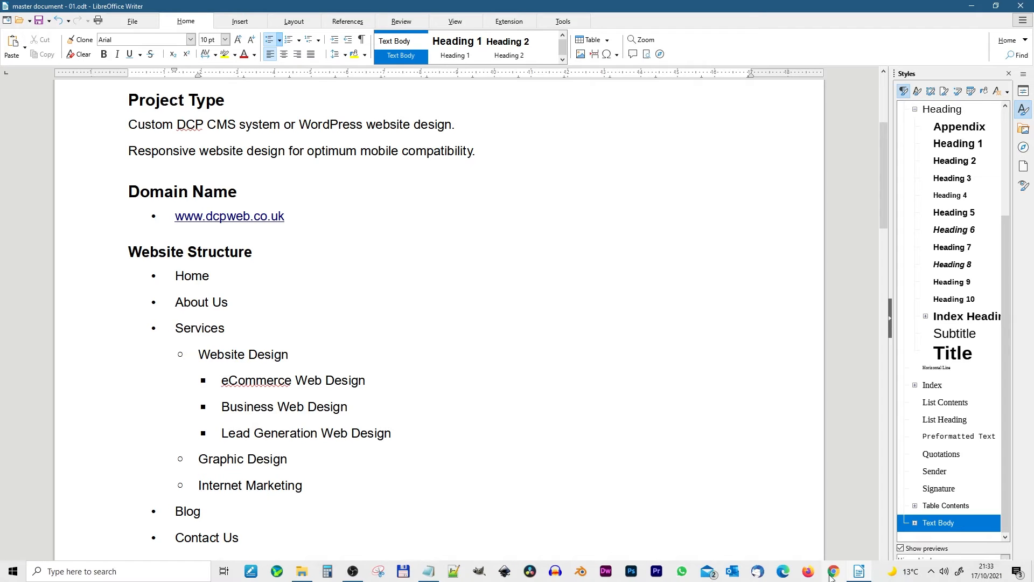
left_click(831, 575)
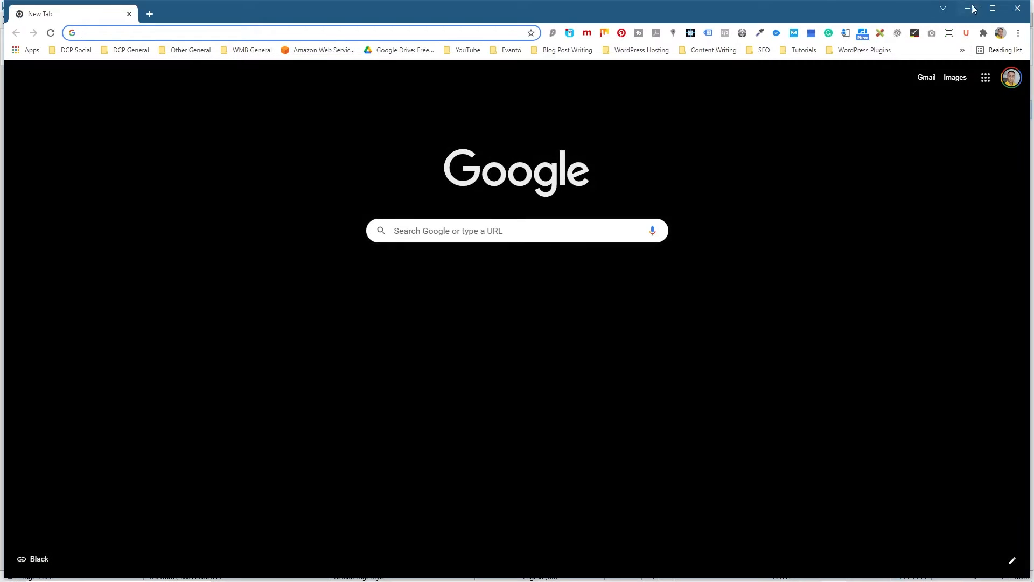
left_click(992, 8)
left_click(351, 28)
type("dcp")
key("Return")
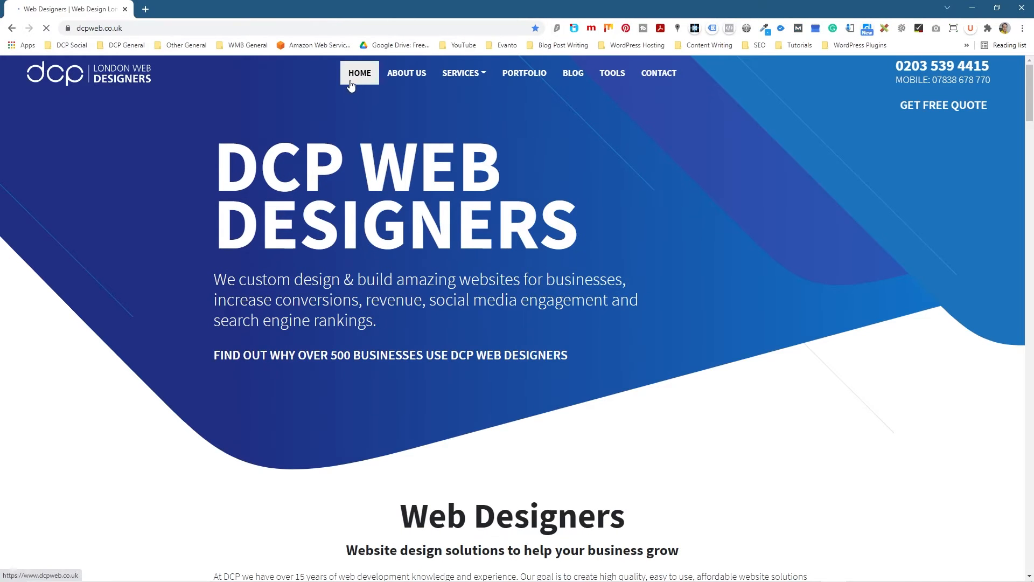
mouse_move(456, 78)
mouse_move(467, 102)
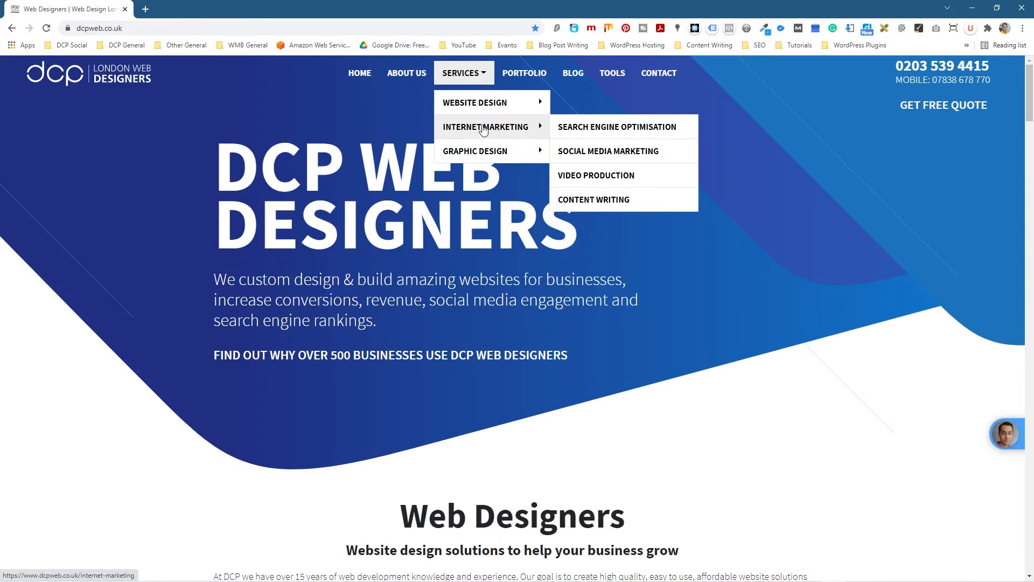
mouse_move(485, 150)
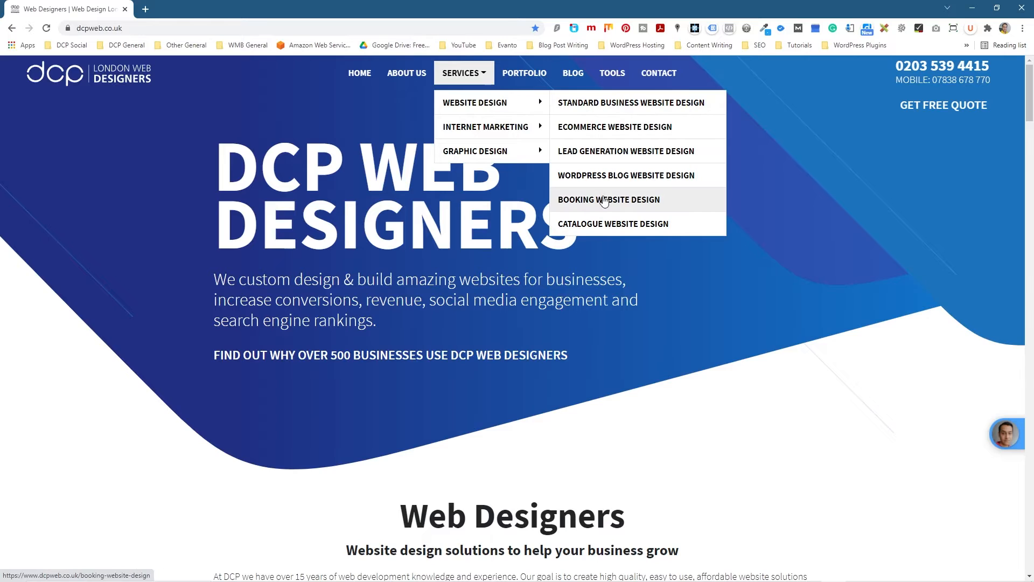
mouse_move(517, 154)
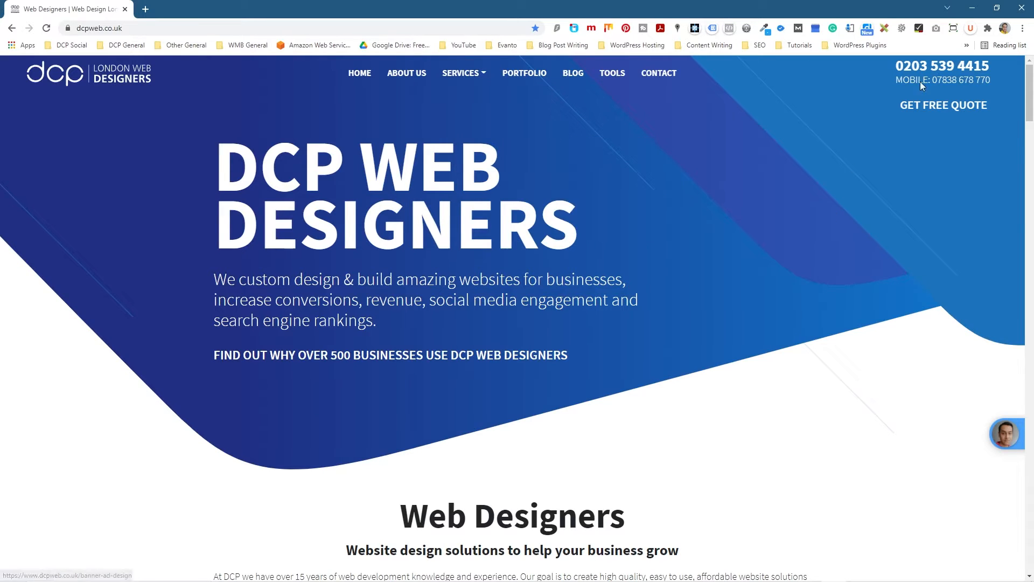
left_click(975, 9)
left_click_drag(229, 380, 322, 434)
left_click(325, 434)
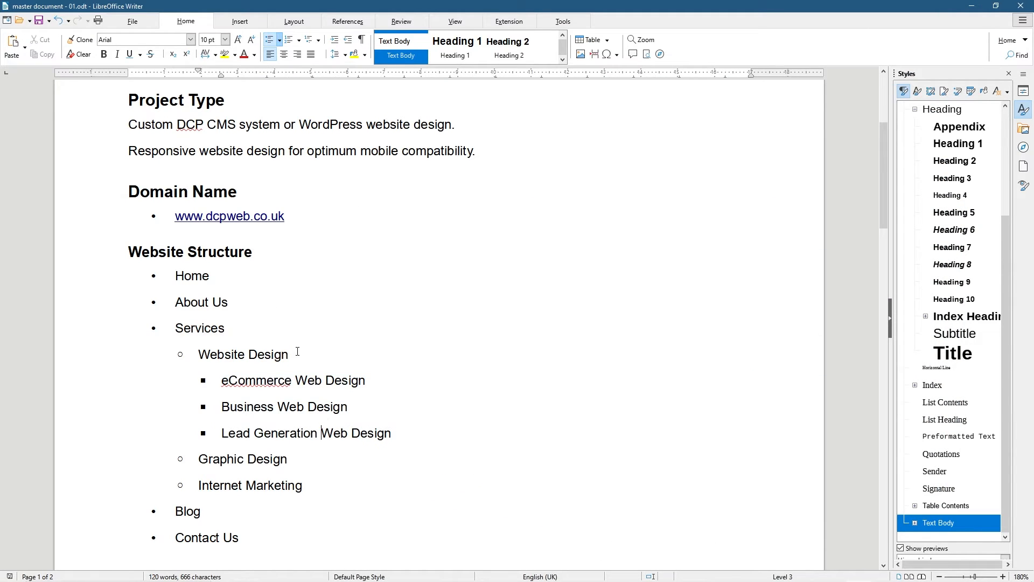
left_click_drag(391, 433, 303, 433)
left_click(326, 420)
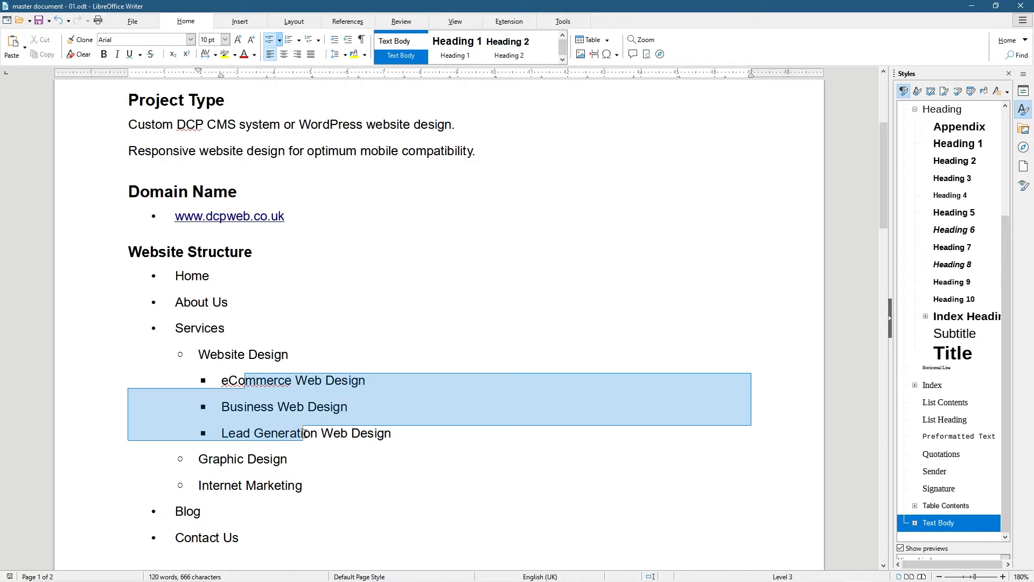
left_click(334, 42)
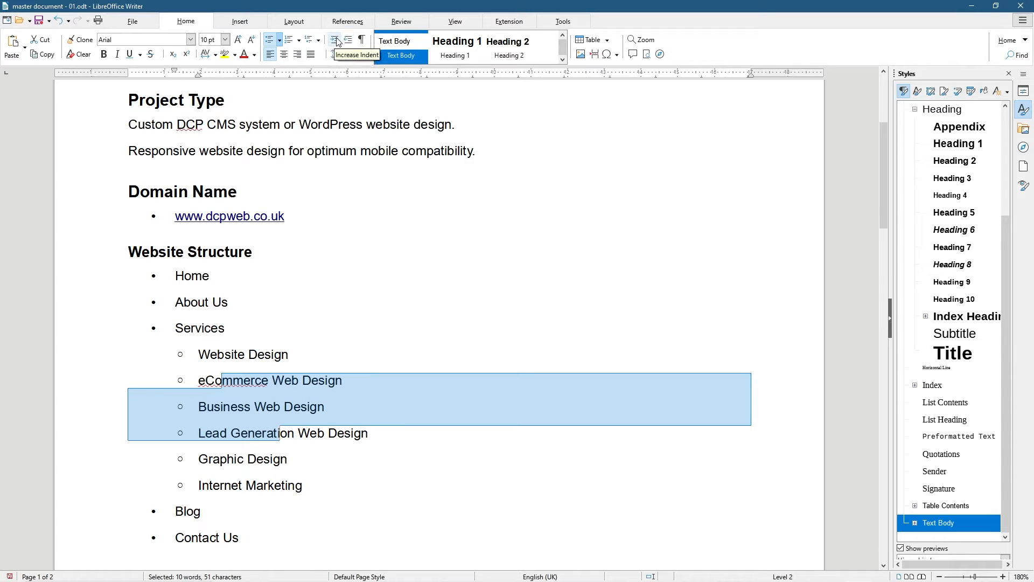
left_click(335, 42)
left_click(347, 41)
left_click(348, 41)
left_click(335, 41)
left_click(335, 41)
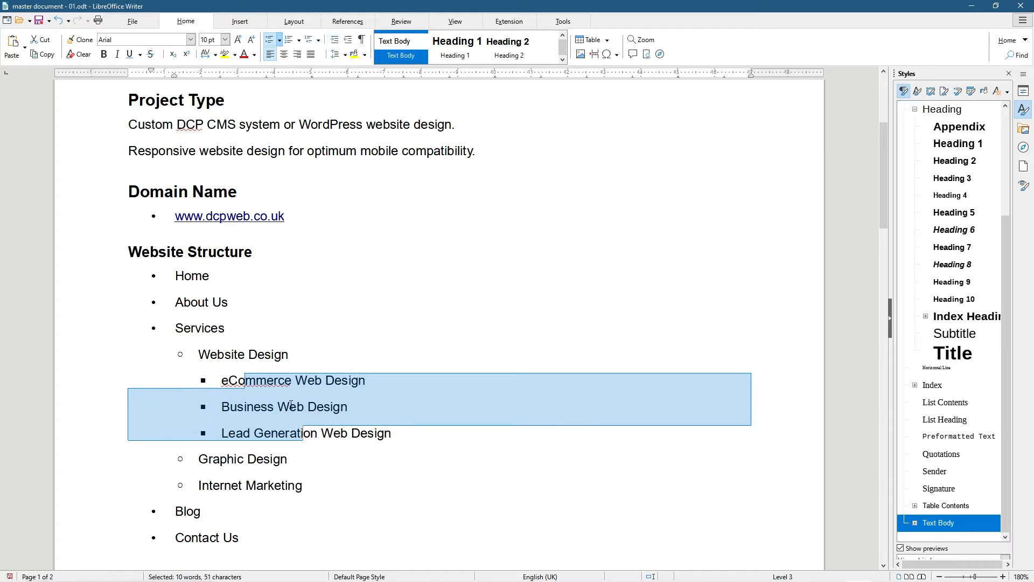
left_click(308, 380)
left_click_drag(253, 535, 162, 275)
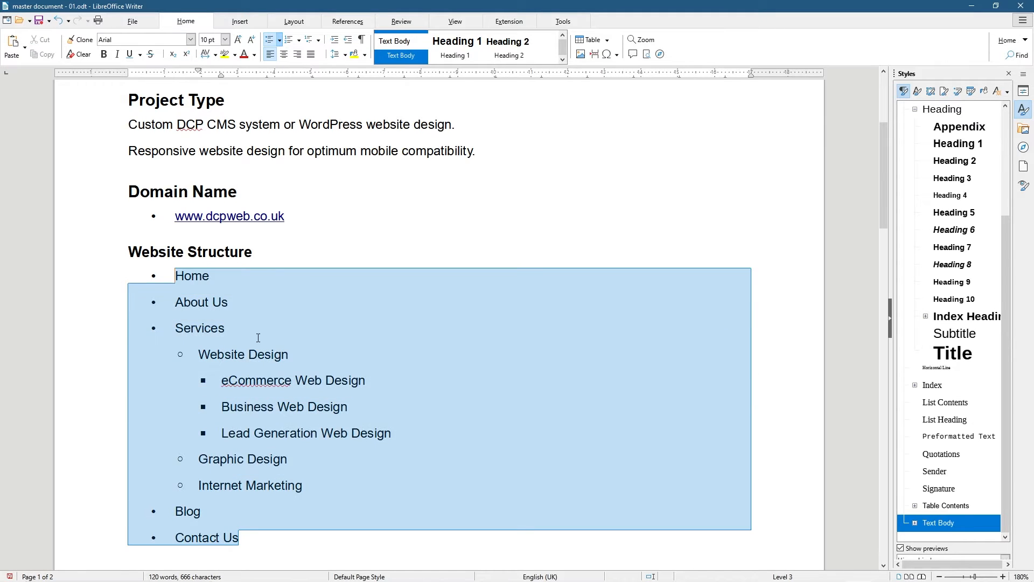
left_click(306, 368)
scroll(301, 367, "down", 3)
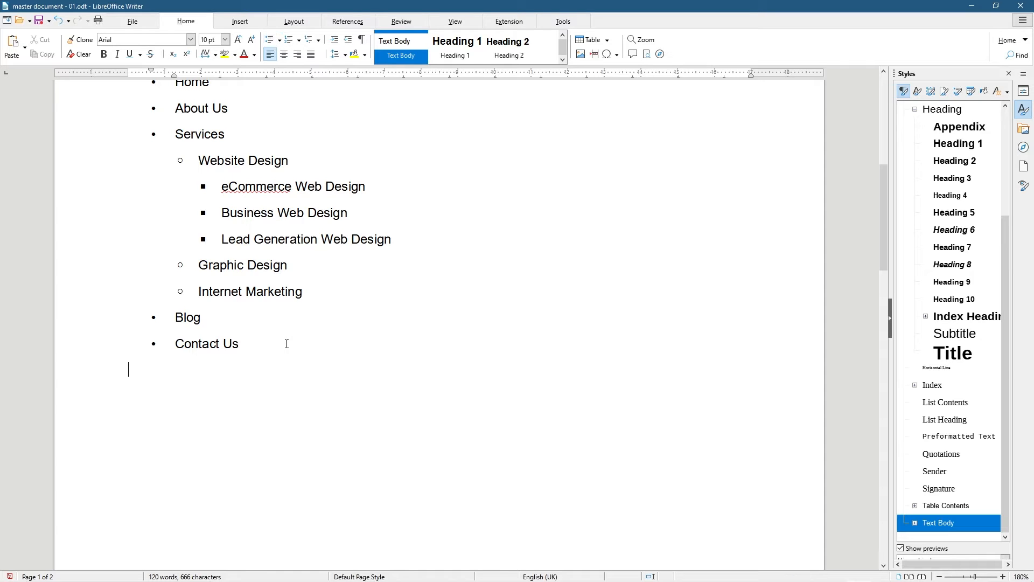
Type 'Contact Form Fields' below the list, style it Heading 3, and move to the line below
scroll(287, 344, "up", 4)
scroll(288, 343, "down", 3)
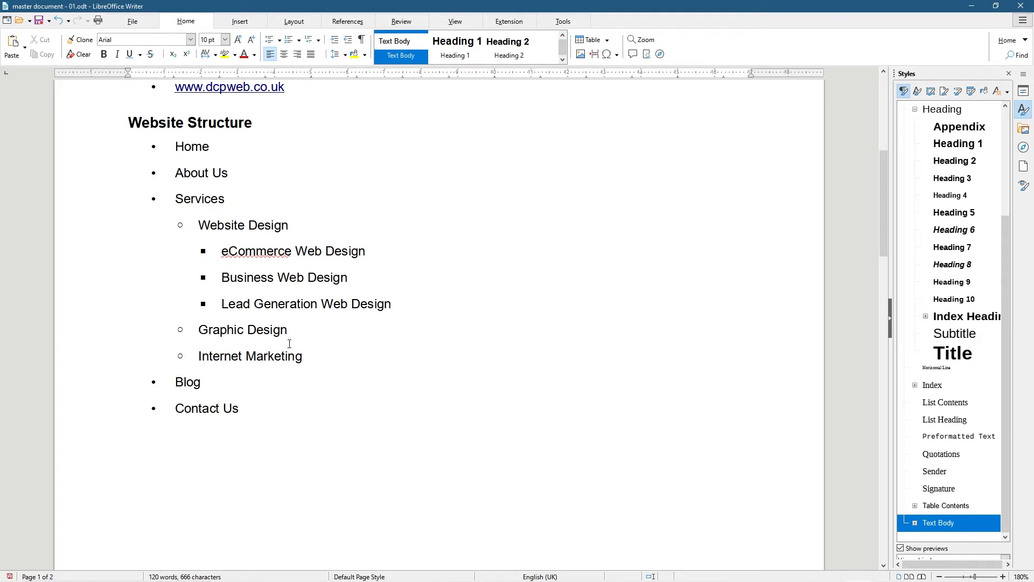
type("Contact Form Fields")
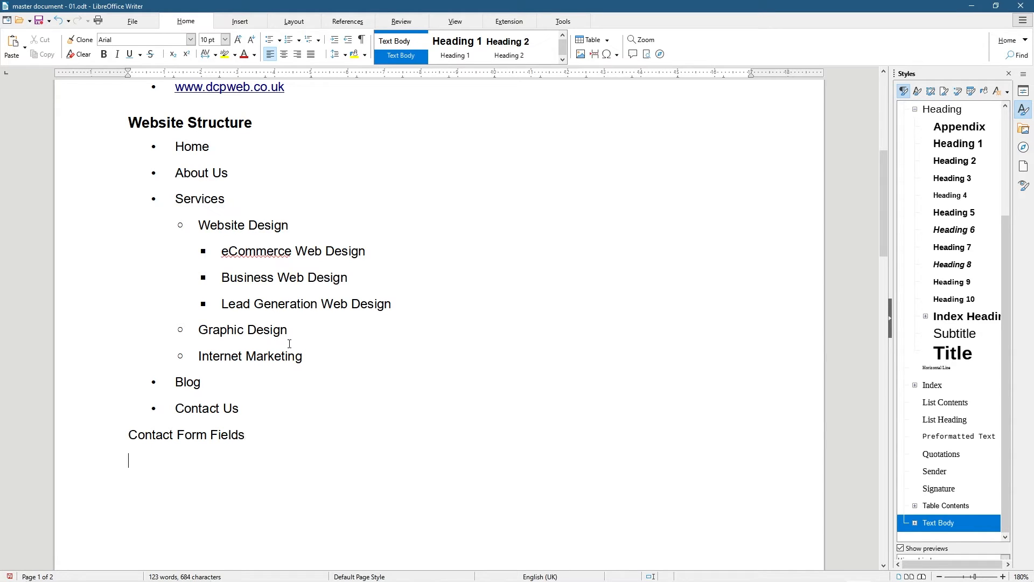
left_click_drag(298, 429, 102, 432)
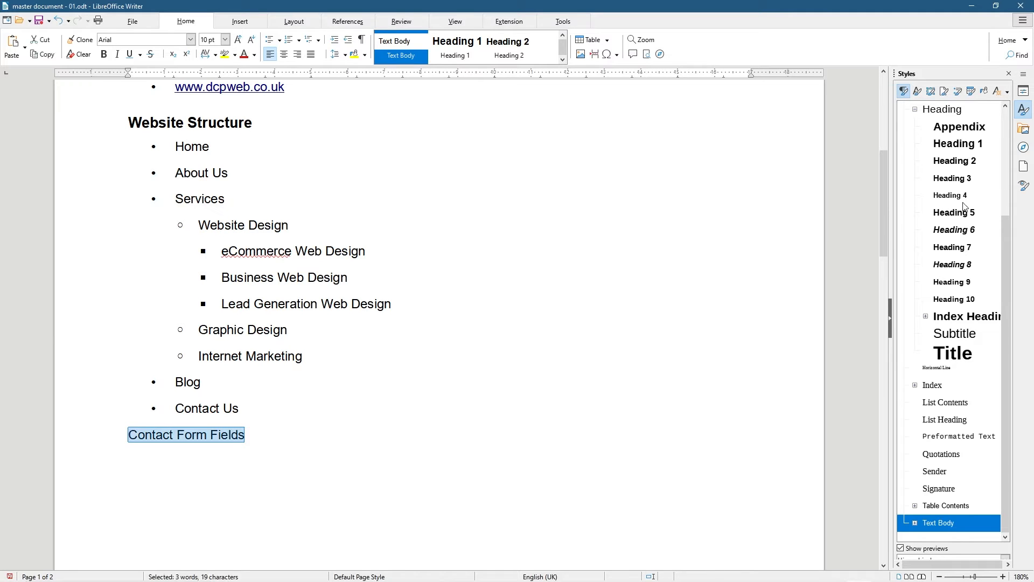
double_click(961, 180)
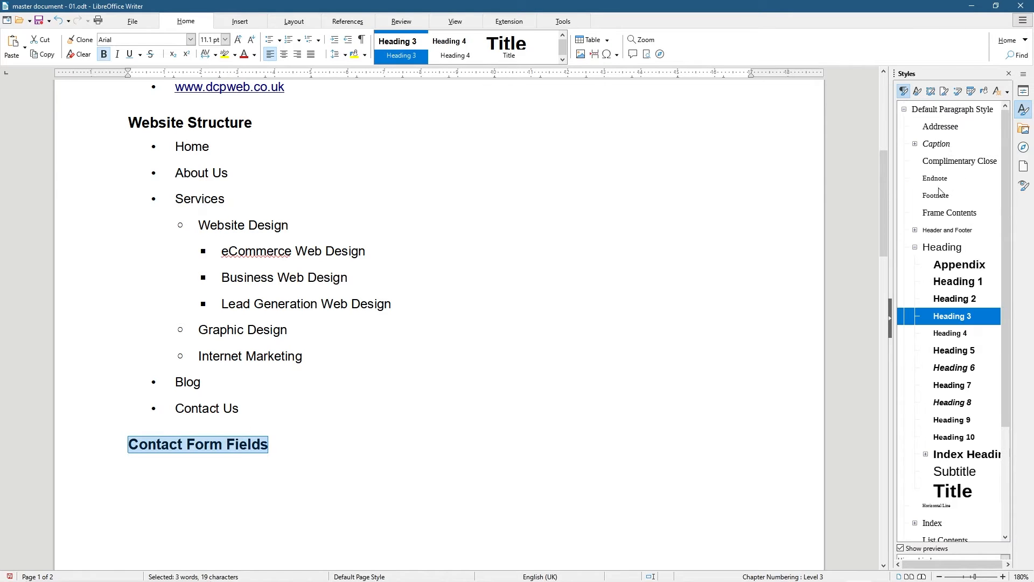
left_click(153, 477)
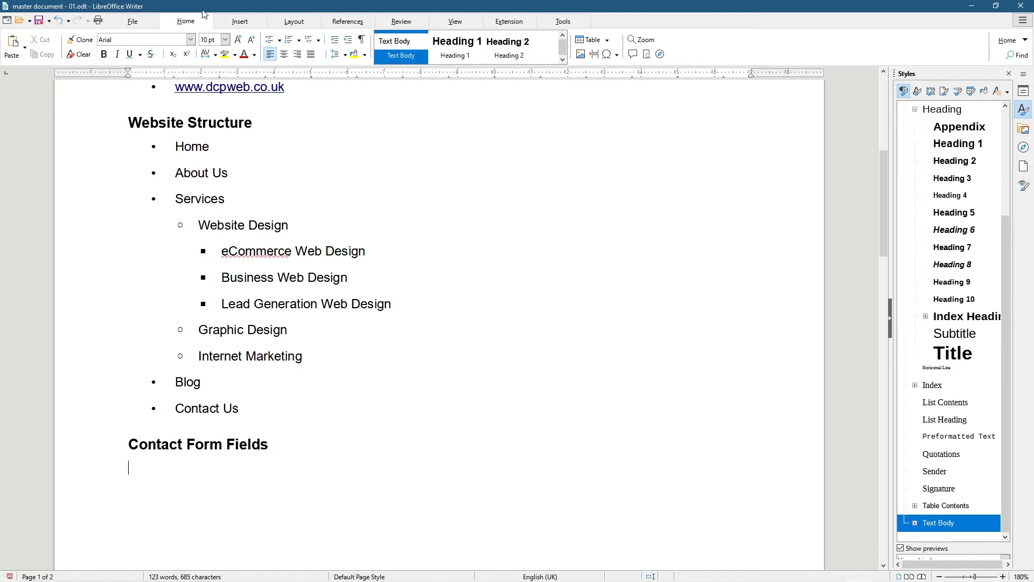
left_click(238, 21)
Insert a 3x1 table and fill its cells with Field Name, Field Type and Notes
left_click(98, 46)
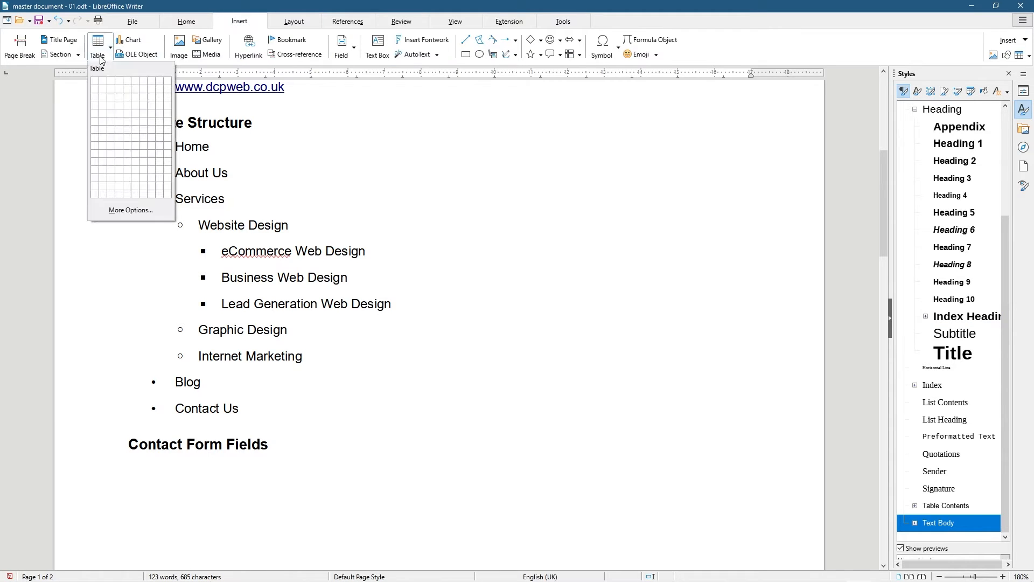
left_click(112, 82)
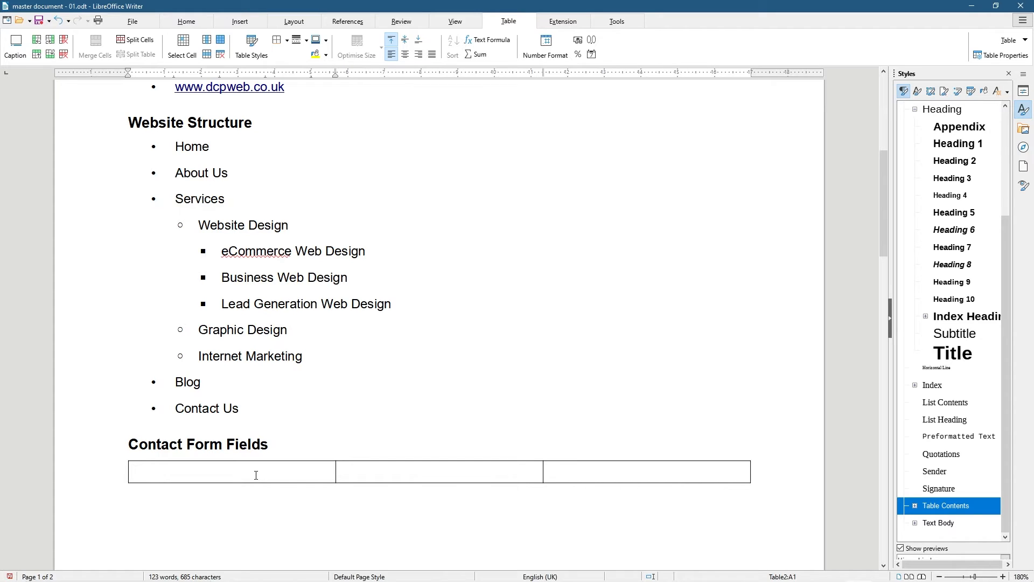
type("Field Name")
key("Tab")
type("Field R")
key("BackSpace")
type("type")
key("BackSpace")
key("BackSpace")
key("BackSpace")
key("BackSpace")
type("T")
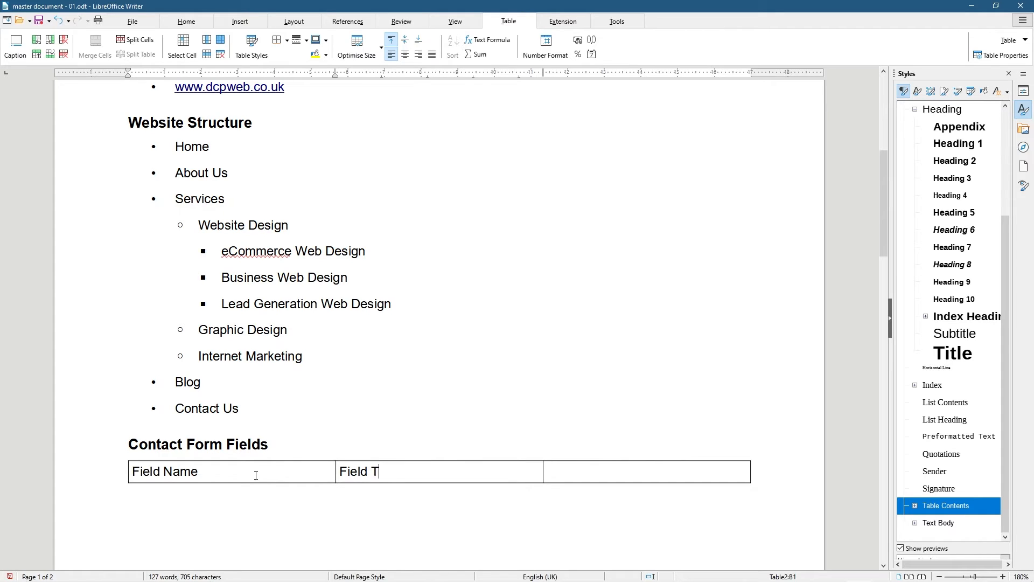
type("ype")
type("F")
key("BackSpace")
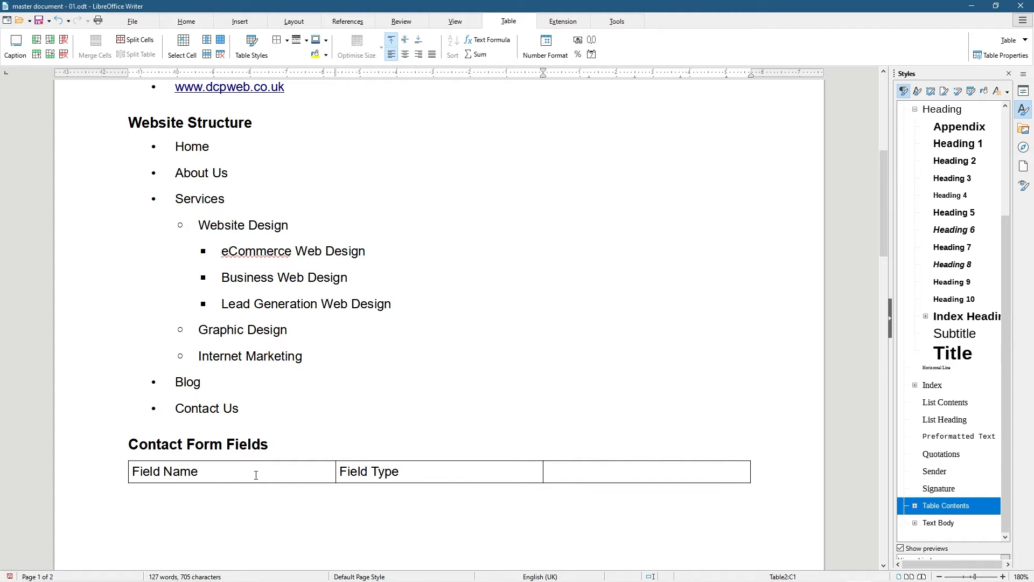
type("Notes")
scroll(405, 482, "down", 3)
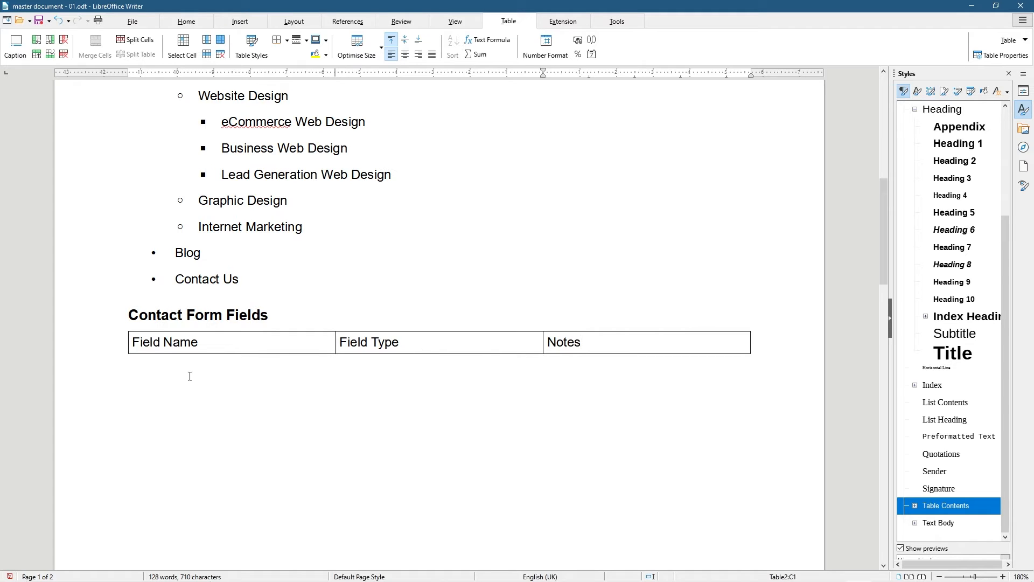
Try inserting a row above and then below the header row, undoing each
left_click(34, 55)
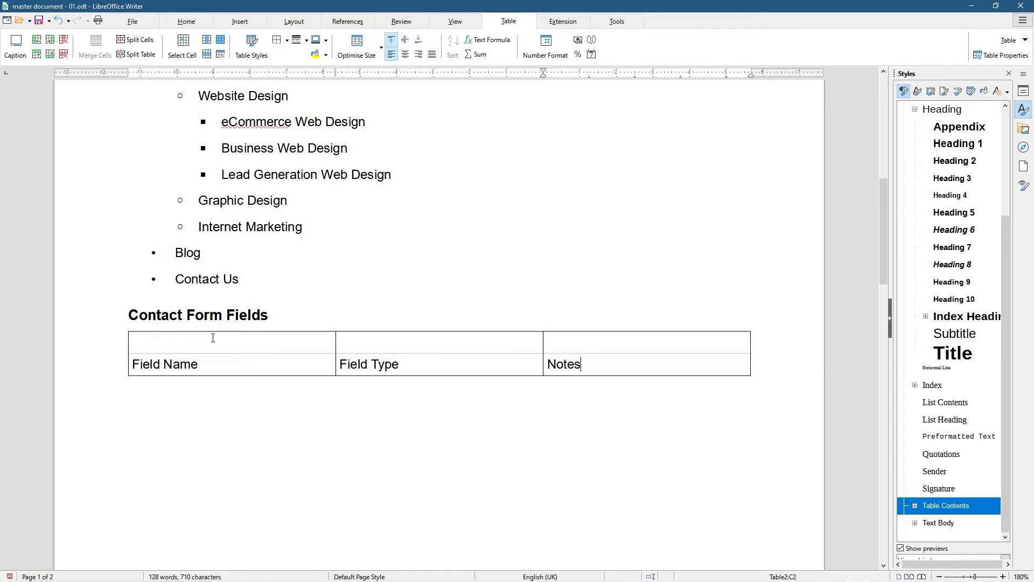
scroll(234, 388, "down", 15)
scroll(215, 323, "up", 3)
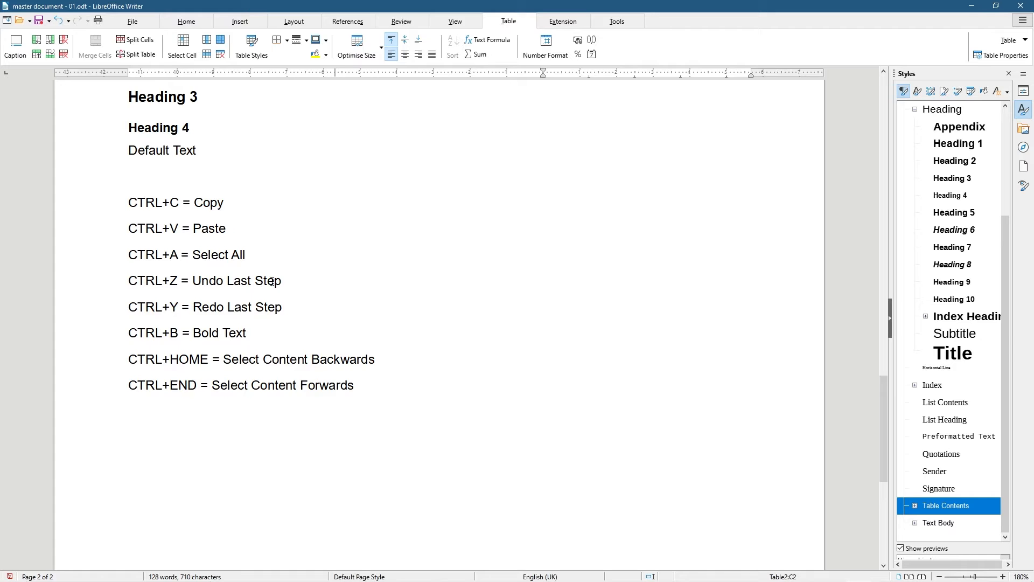
scroll(272, 281, "up", 12)
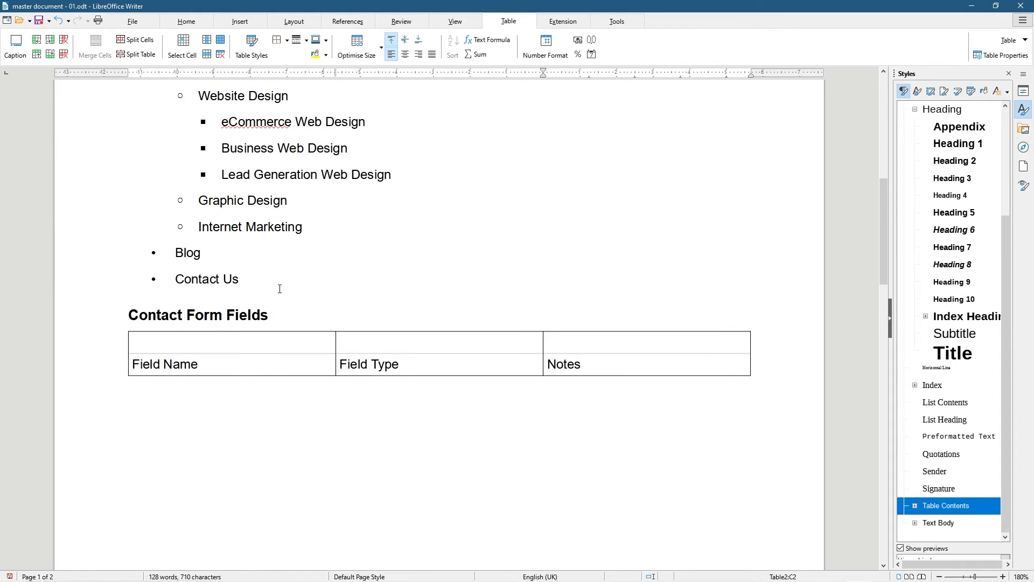
key("ctrl+z")
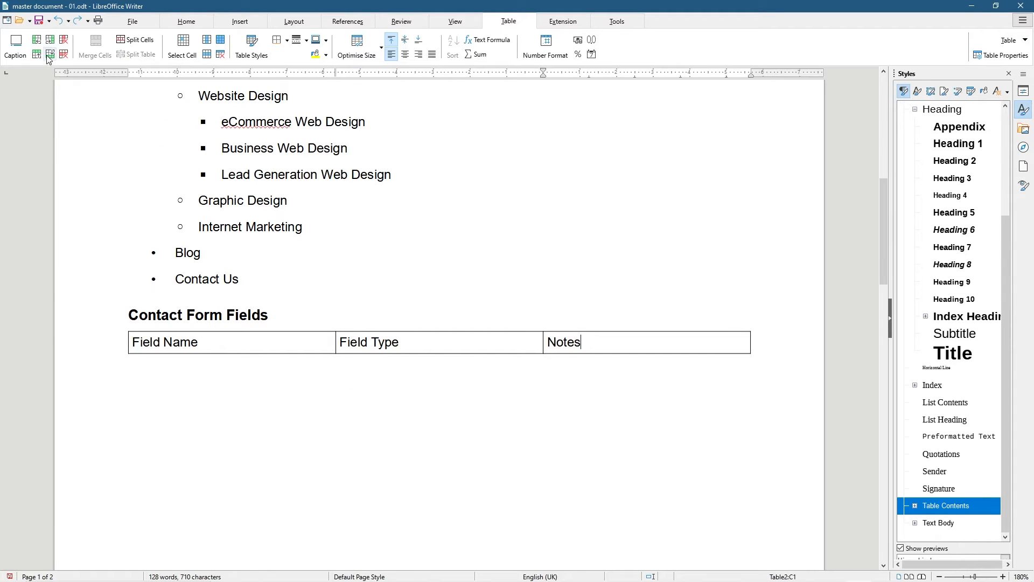
left_click(49, 55)
key("ctrl+z")
Add an empty second row by pressing Tab after Notes, then check its cells
left_click_drag(548, 343, 584, 342)
left_click(580, 342)
key("Tab")
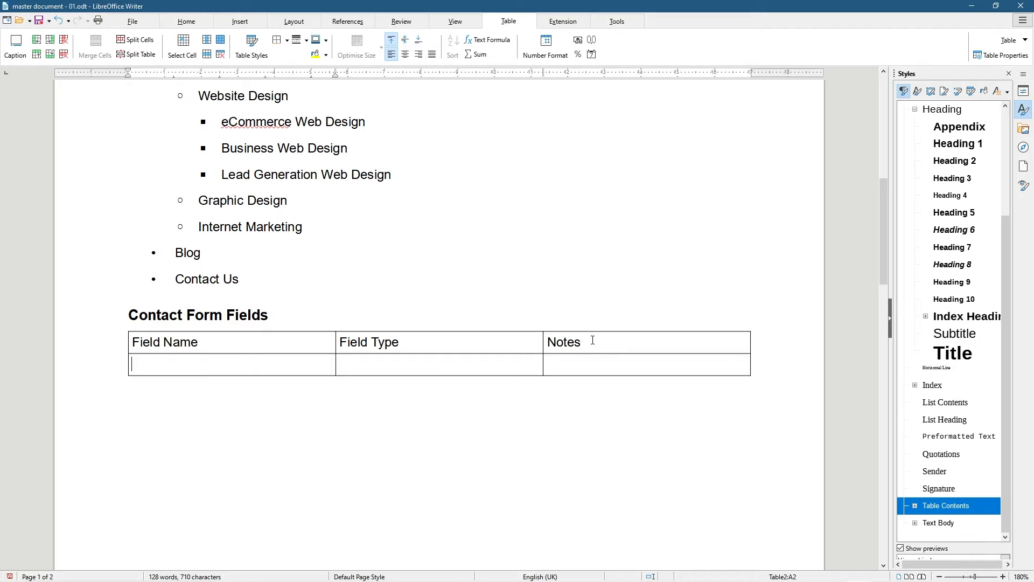
left_click(591, 341)
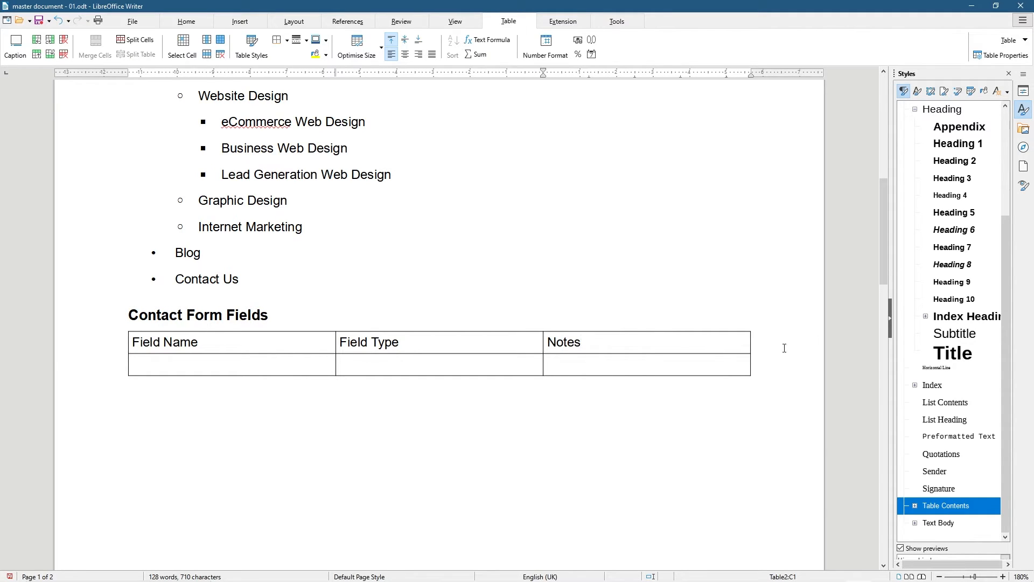
left_click(171, 359)
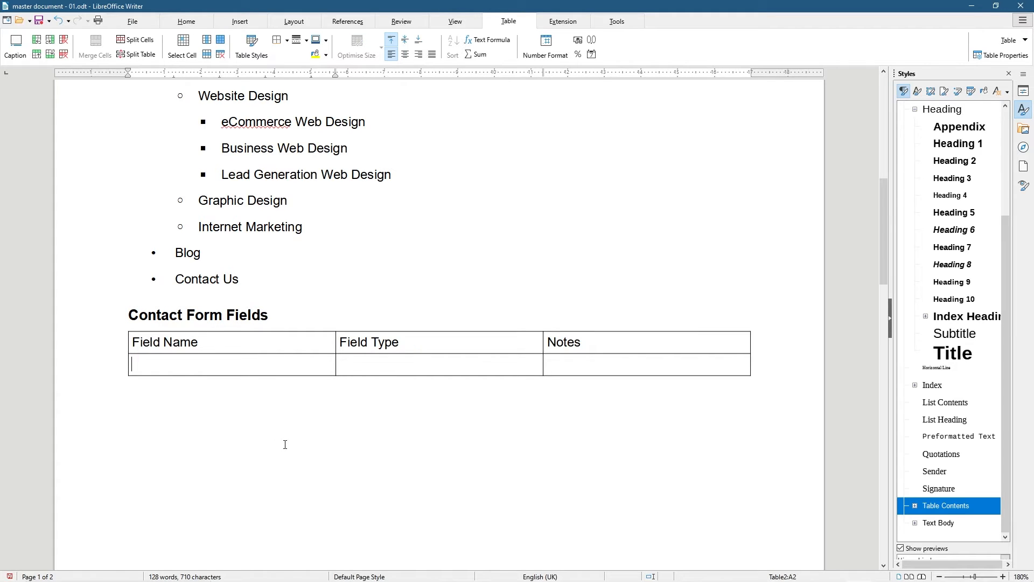
key("Tab")
left_click(384, 362)
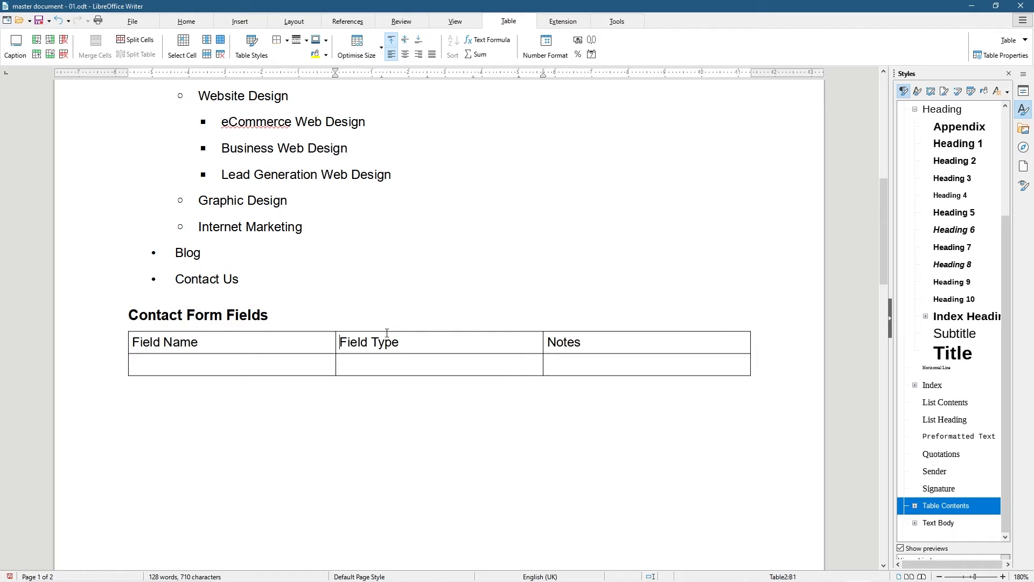
left_click(163, 368)
left_click(560, 365)
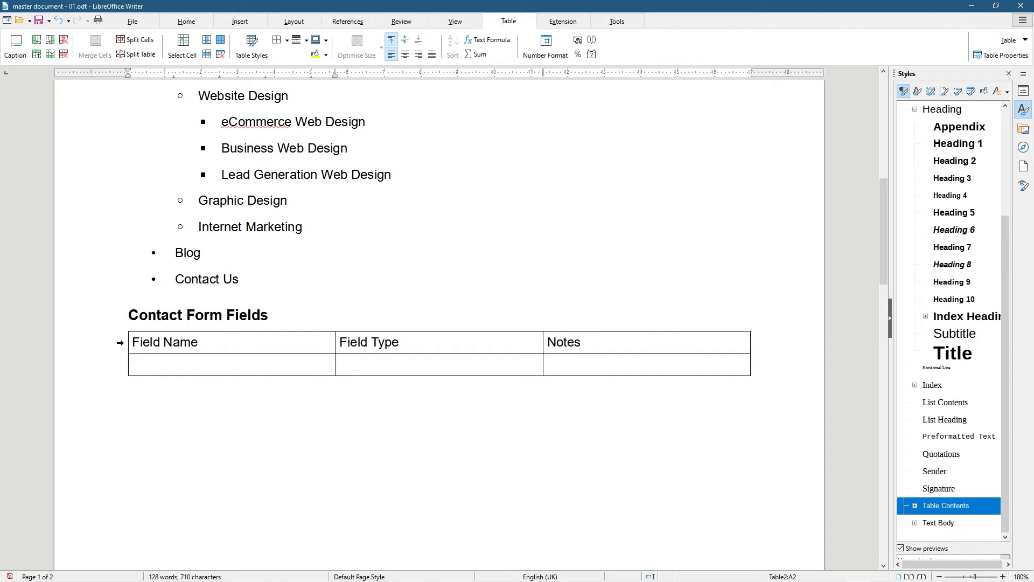
Make the table's header row bold
left_click(120, 342)
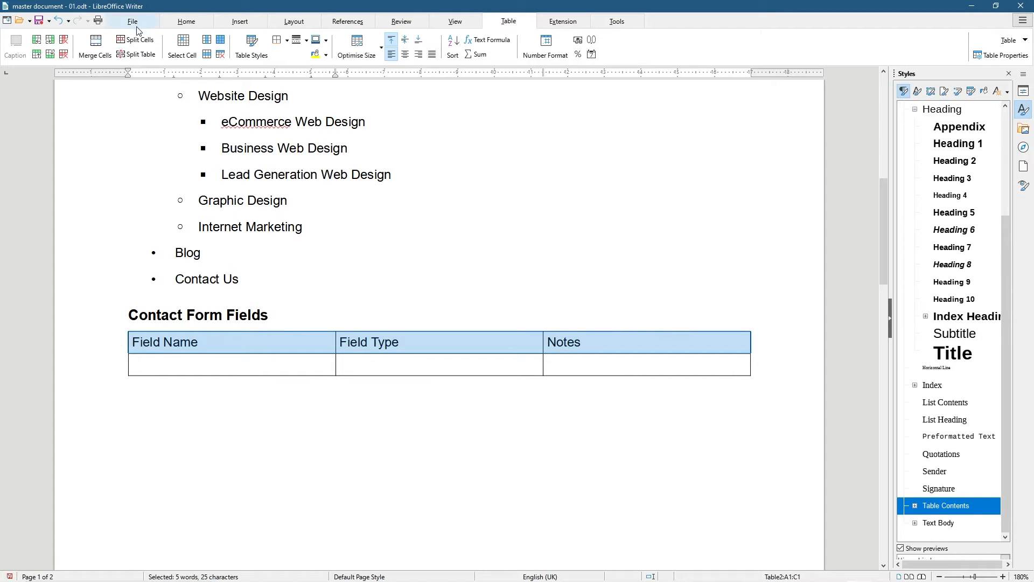
left_click(186, 22)
left_click(104, 54)
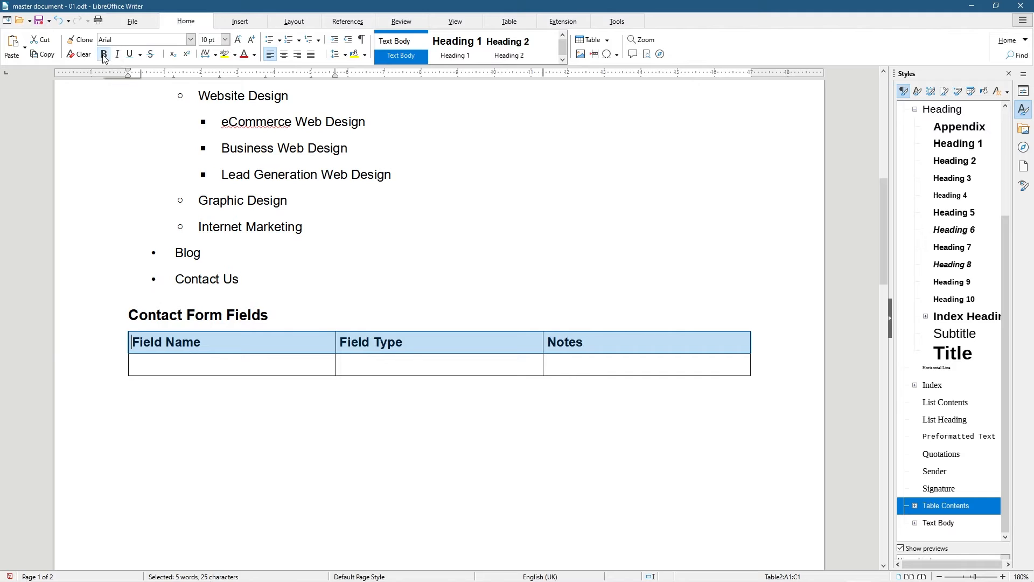
Fill the second row with Name, Text Field and Required Field
left_click(226, 361)
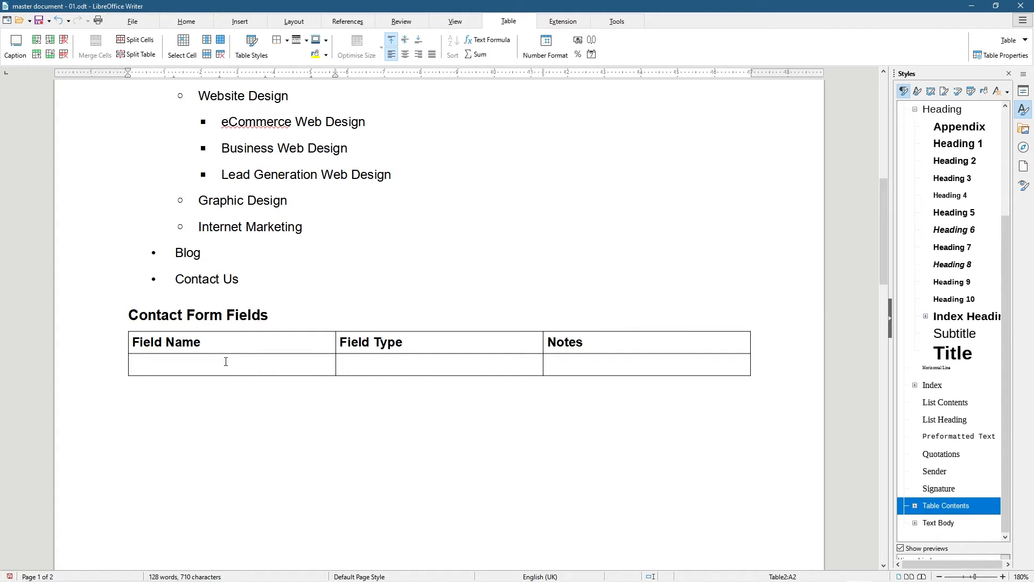
type("C")
key("BackSpace")
type("Name\t")
type("Text Field")
key("Tab")
type("Requir")
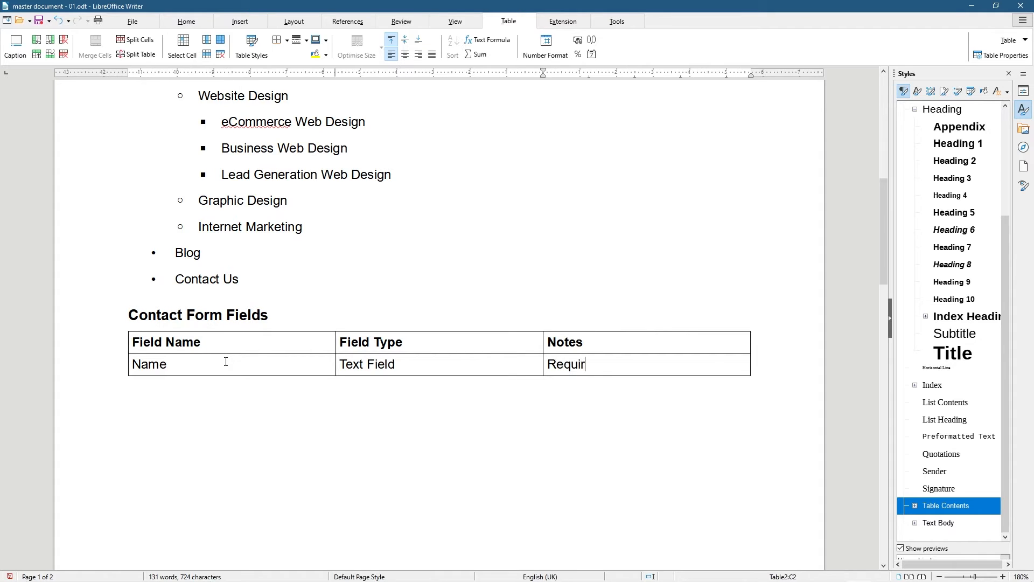
type("ed Field")
Add a Contact Number row, copying Text Field and Required Field from the Name row
key("Tab")
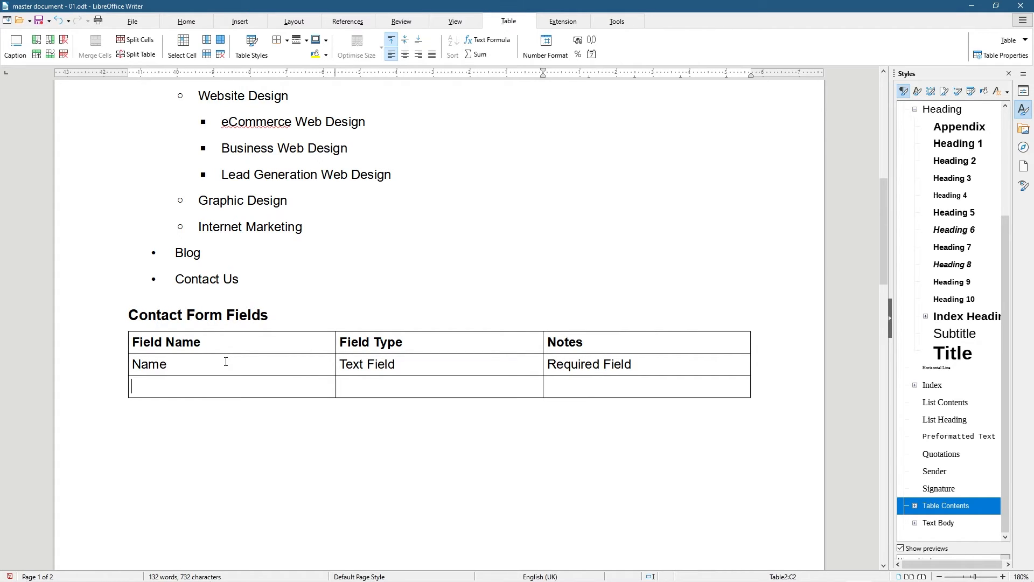
type("Contact Number")
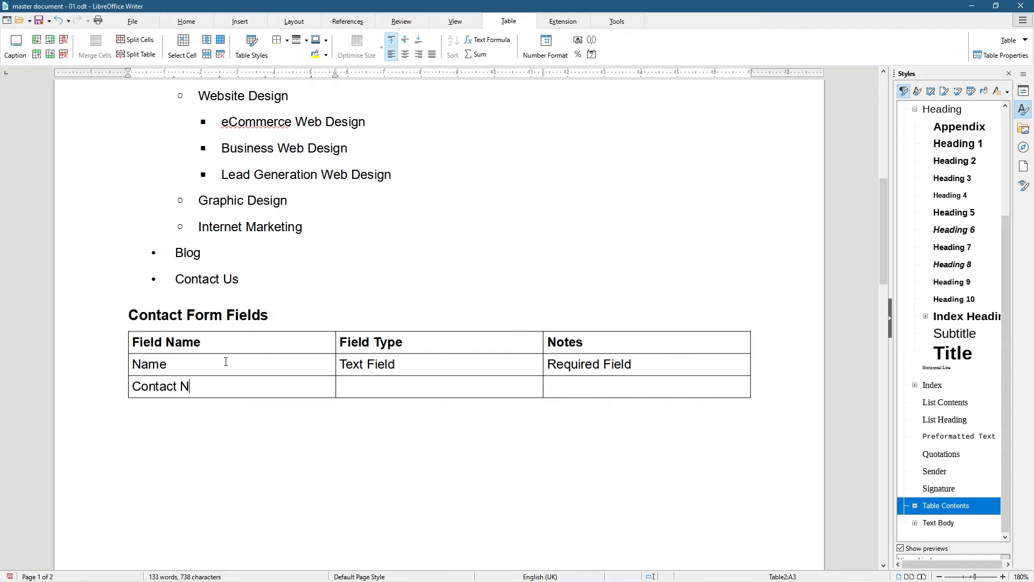
key("Tab")
type("Text Fiels")
key("BackSpace")
type("d")
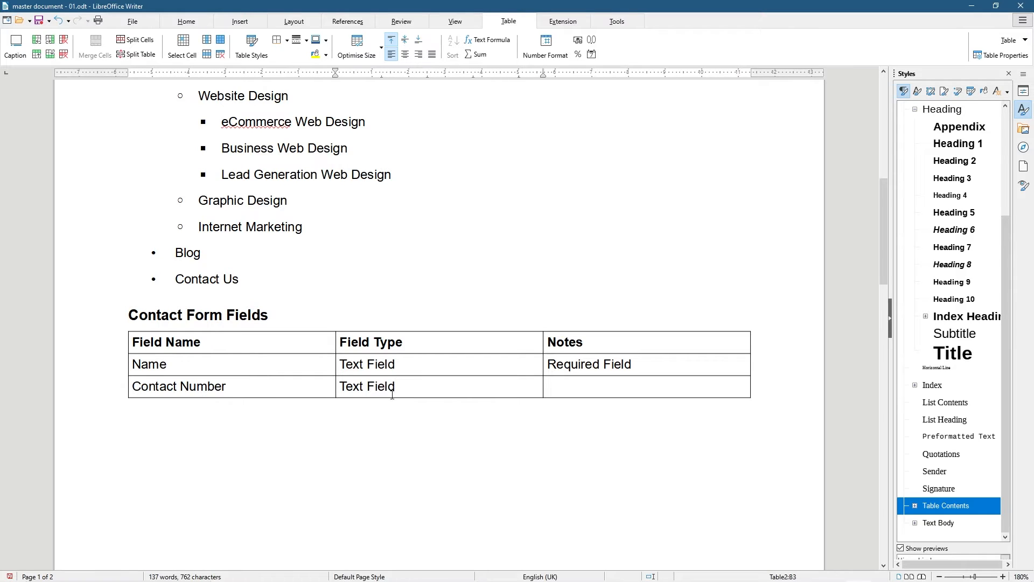
left_click_drag(404, 386, 346, 387)
key("BackSpace")
key("BackSpace")
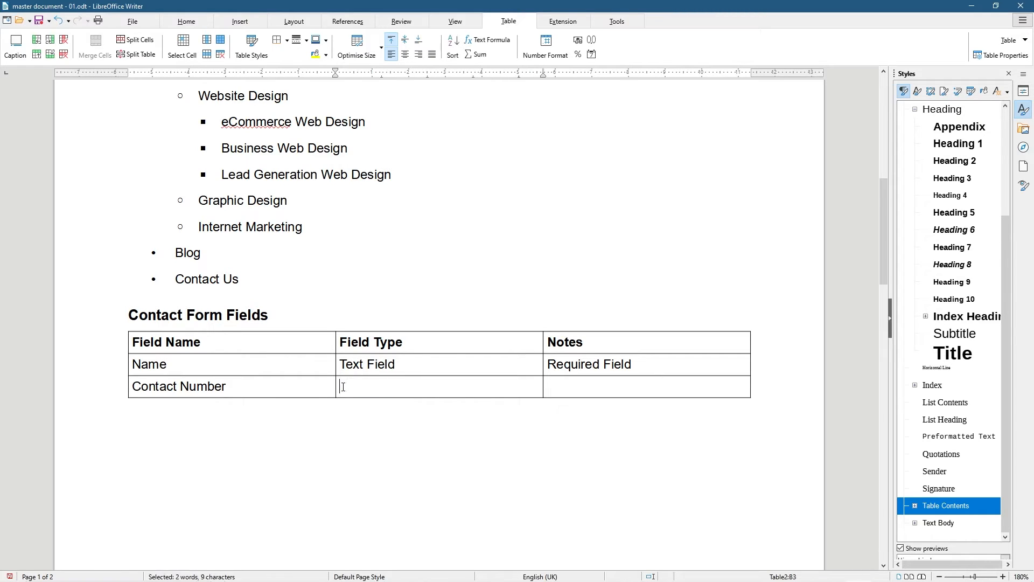
left_click_drag(340, 364, 574, 364)
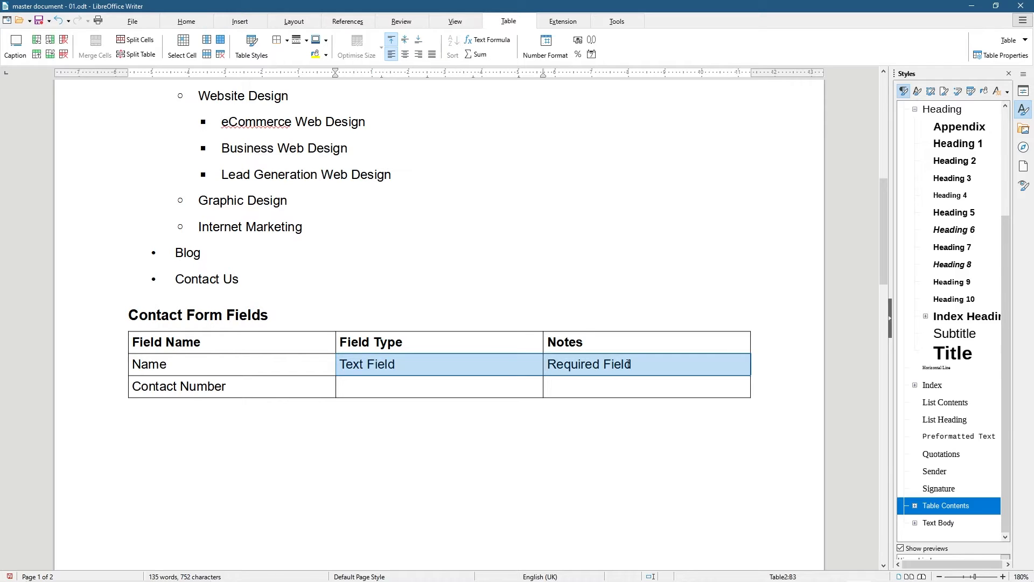
left_click_drag(637, 375, 560, 364)
key("ctrl+c")
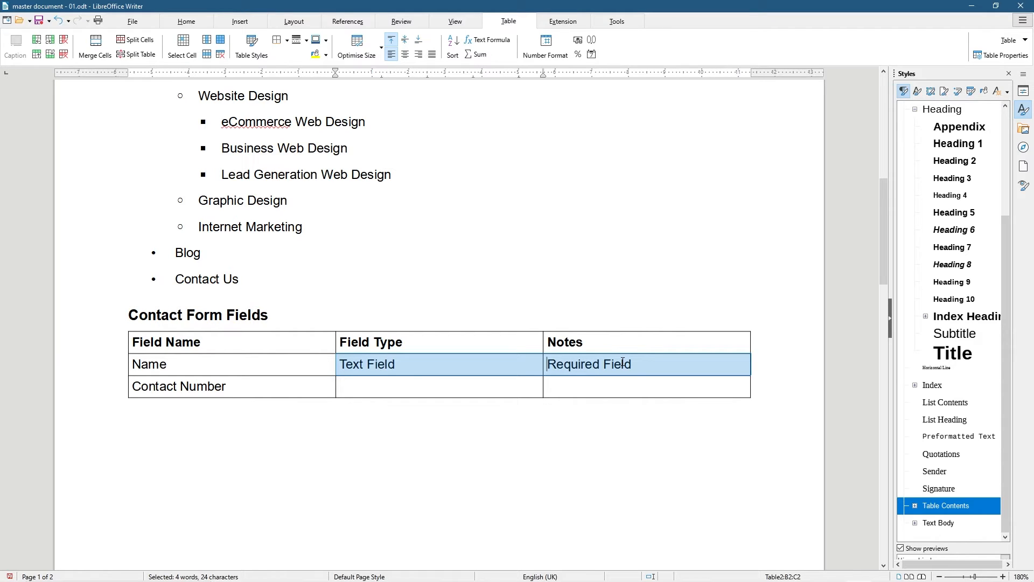
left_click(369, 388)
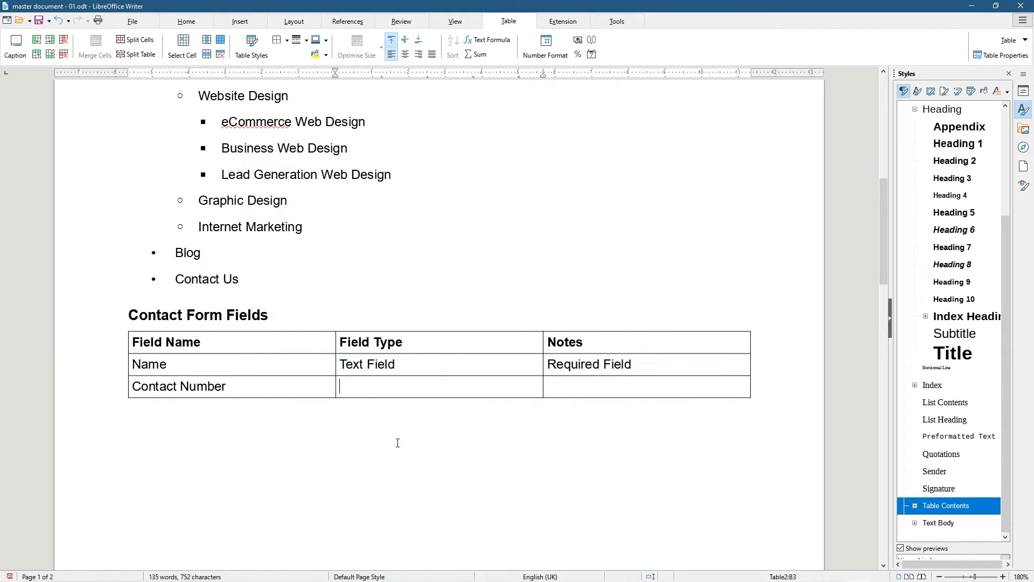
key("ctrl+v")
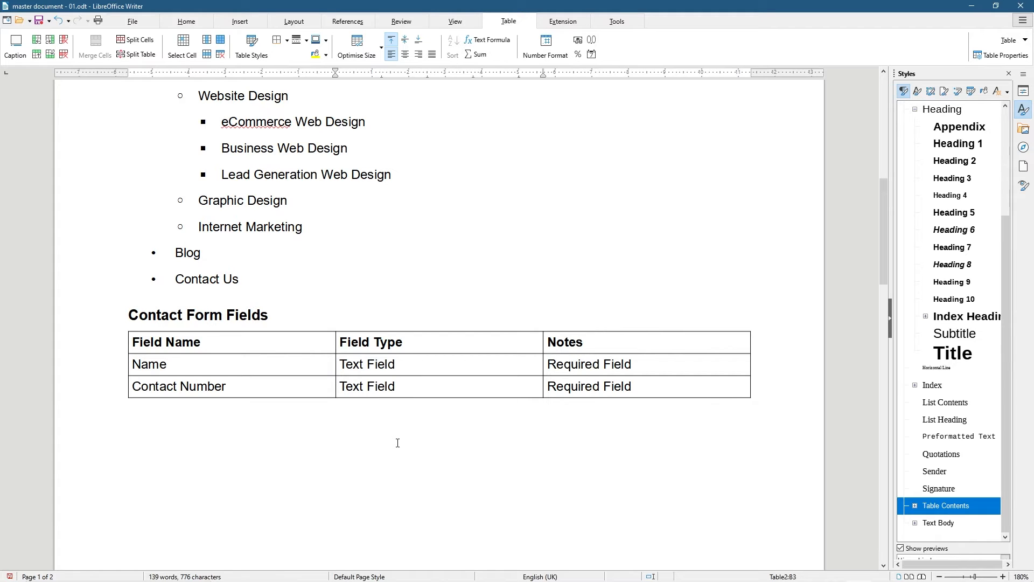
Add an Email Address row with pasted Text Field and Required Field
scroll(398, 442, "down", 15)
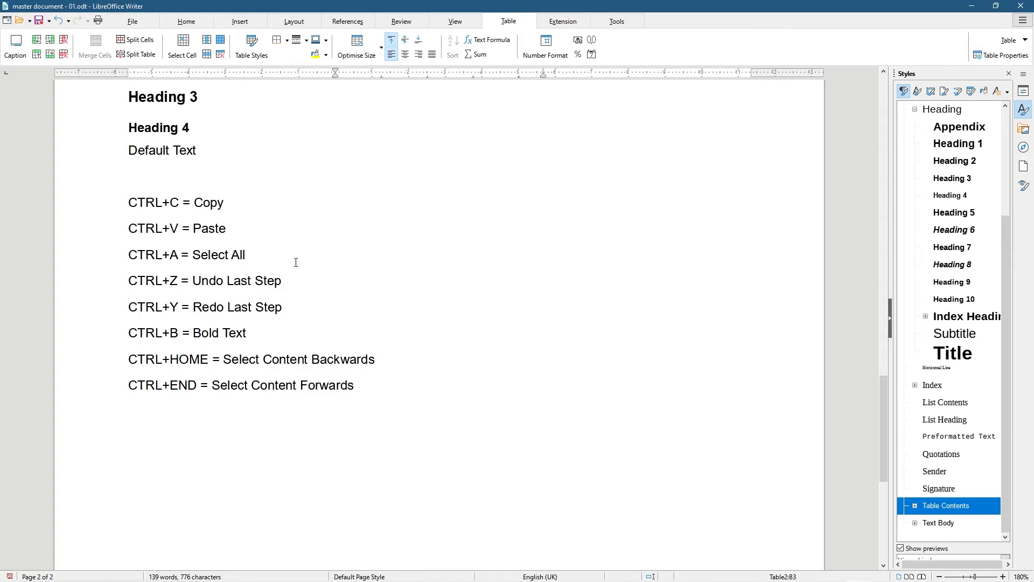
scroll(295, 262, "up", 15)
scroll(418, 410, "down", 2)
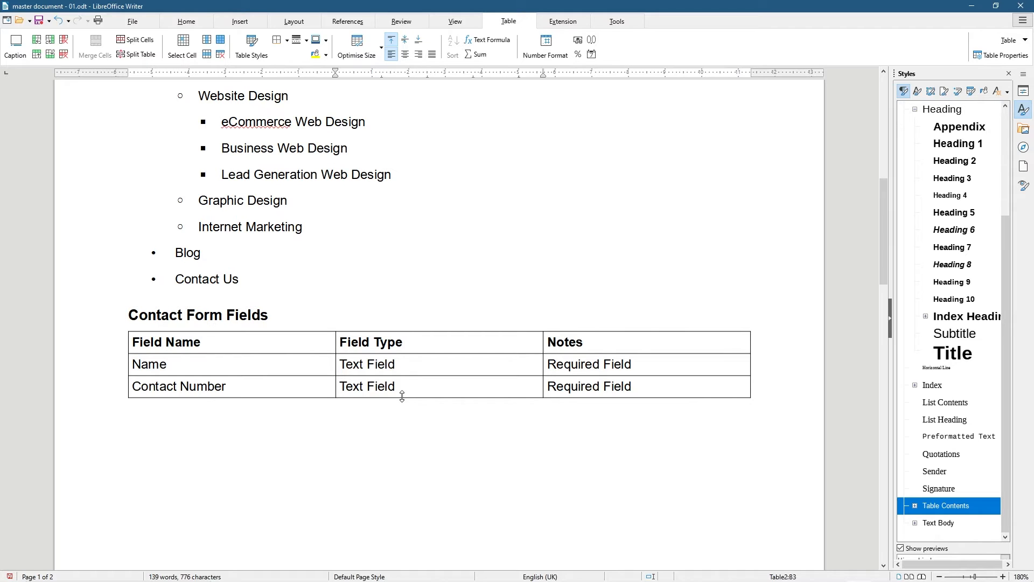
key("Tab")
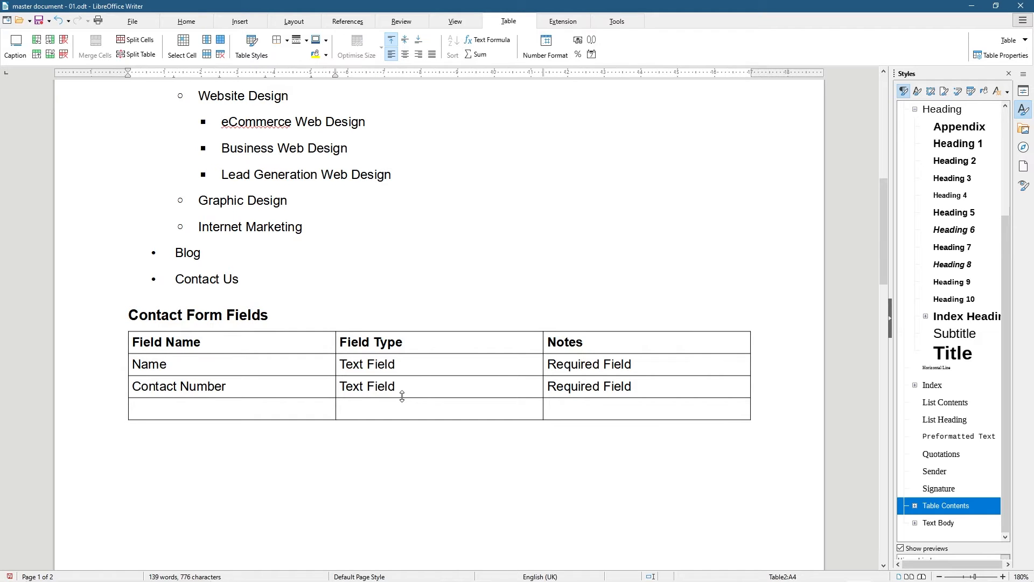
type("Email Address")
key("Tab")
key("ctrl+v")
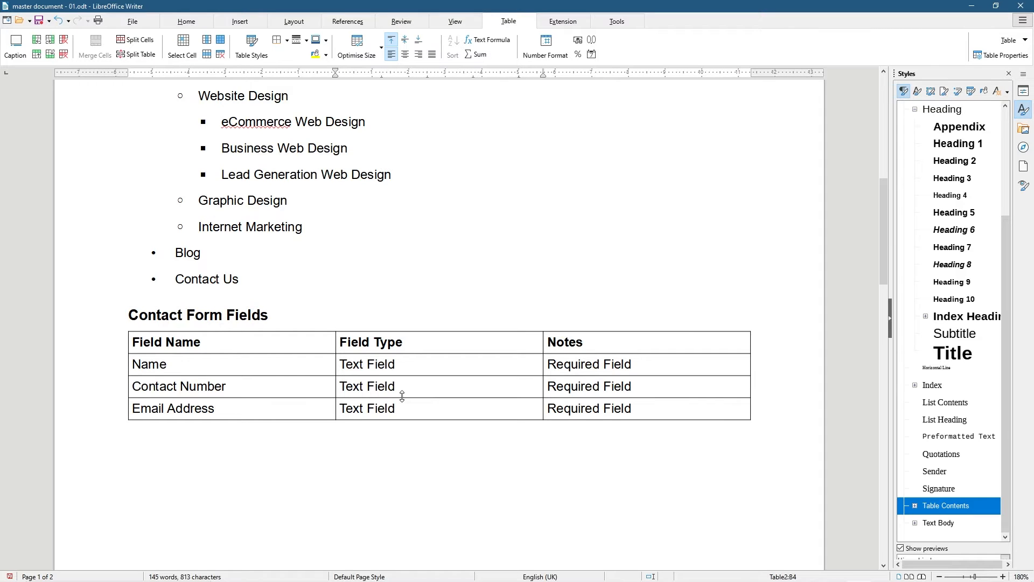
Add a Type of Service row with Drop Down Menu and start a bulleted list under Notes
key("Tab")
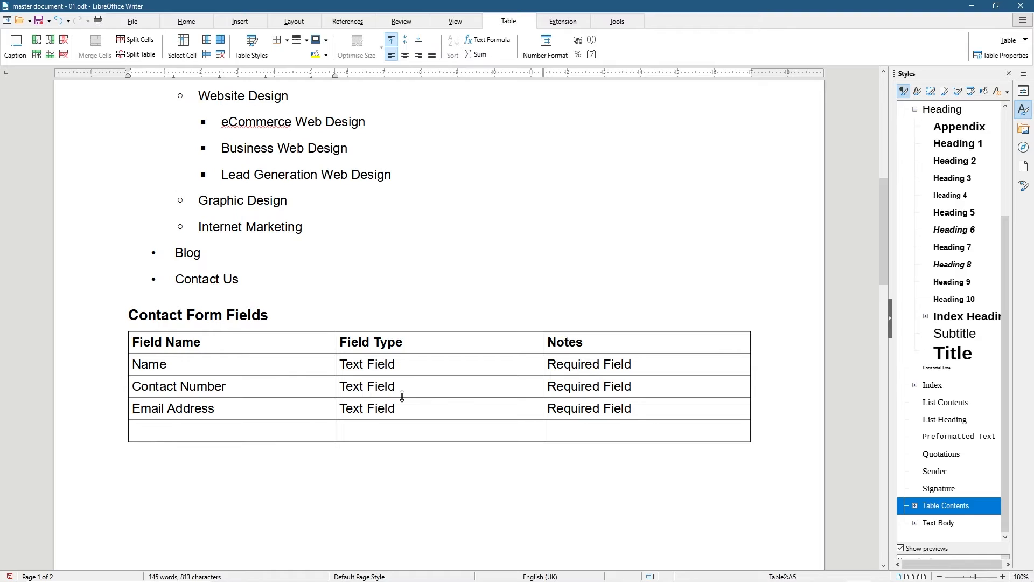
type("Type")
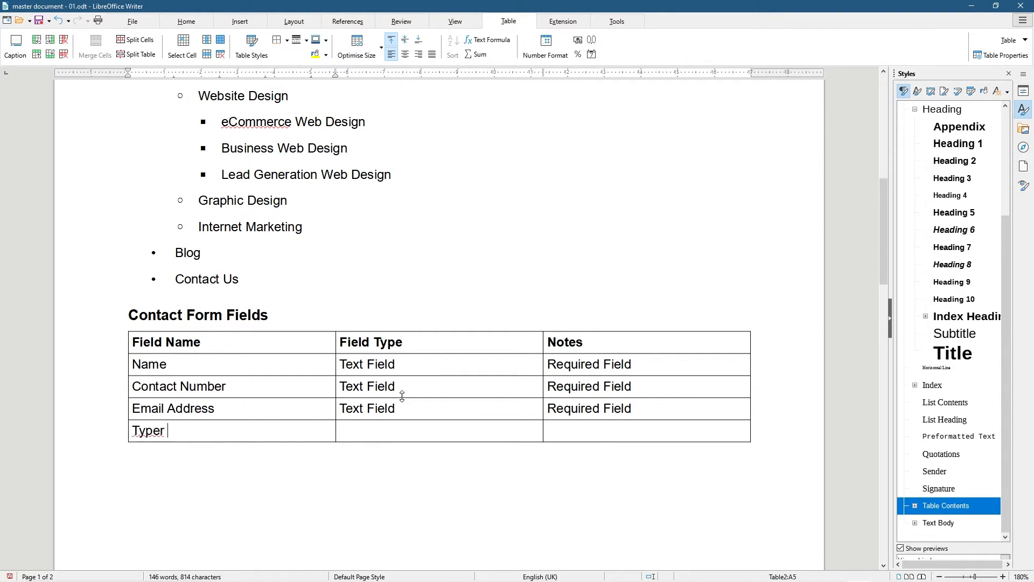
type(" of Service")
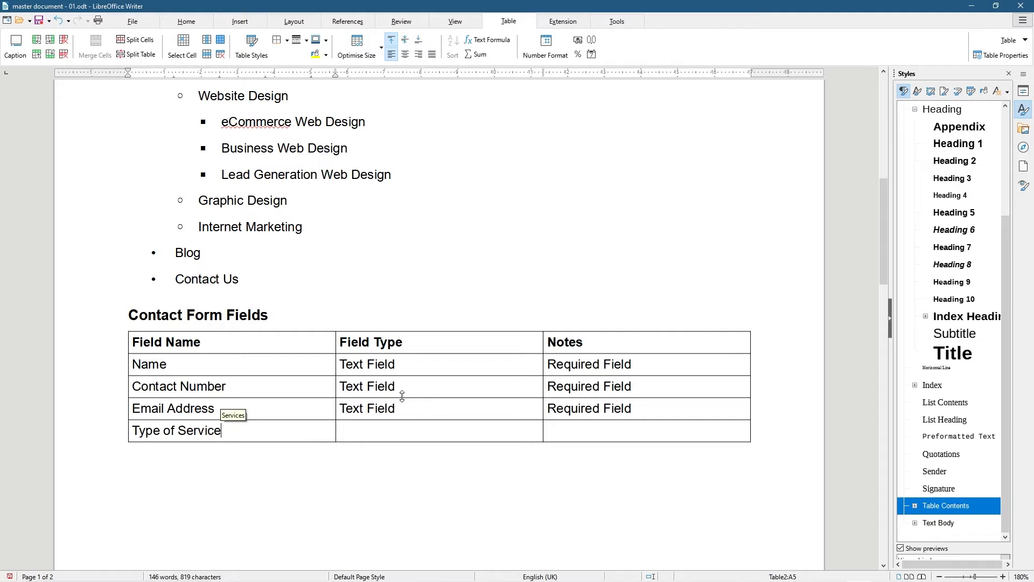
key("Tab")
type("Drop Down Menu")
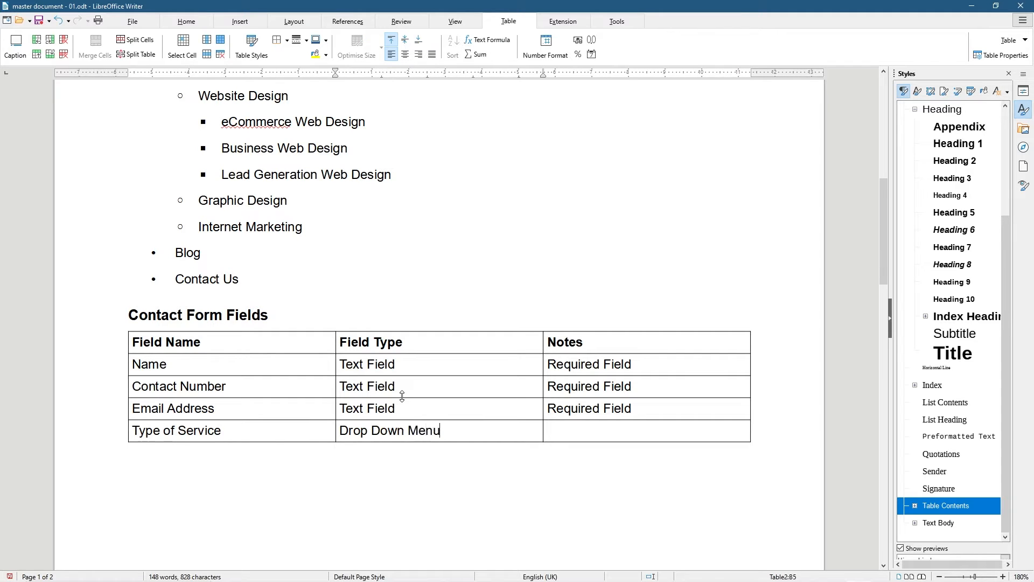
key("Tab")
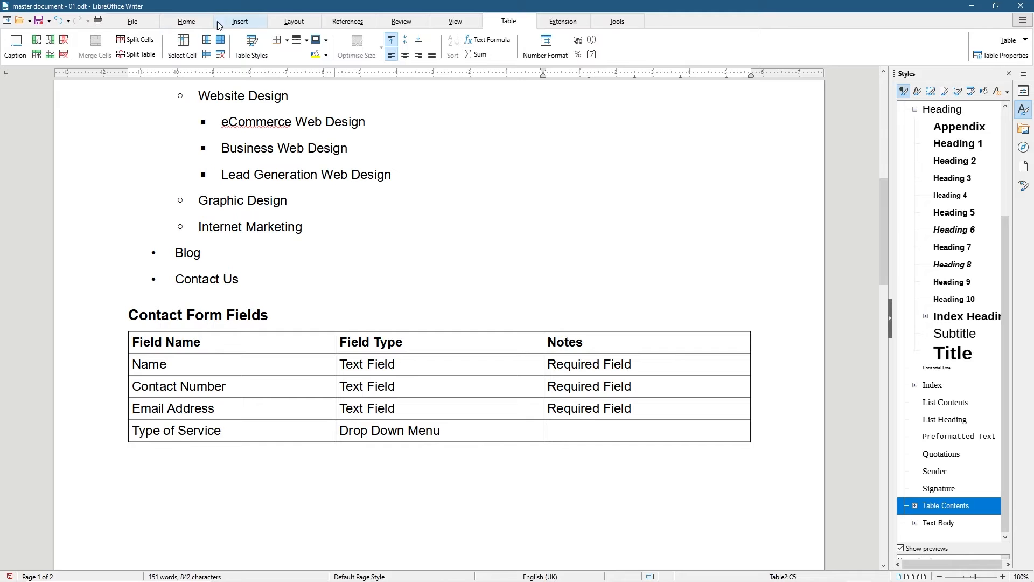
left_click(186, 22)
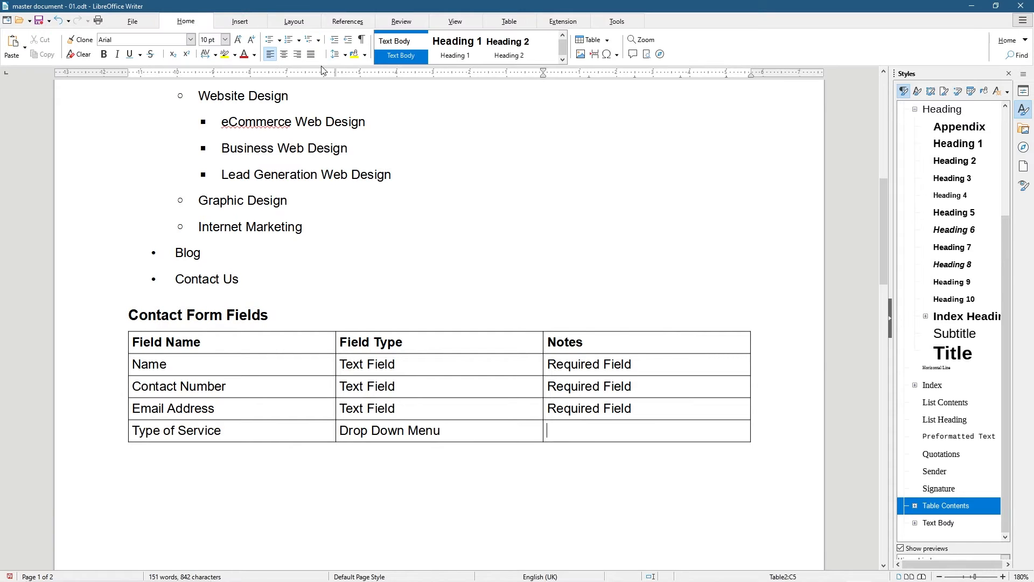
left_click(272, 41)
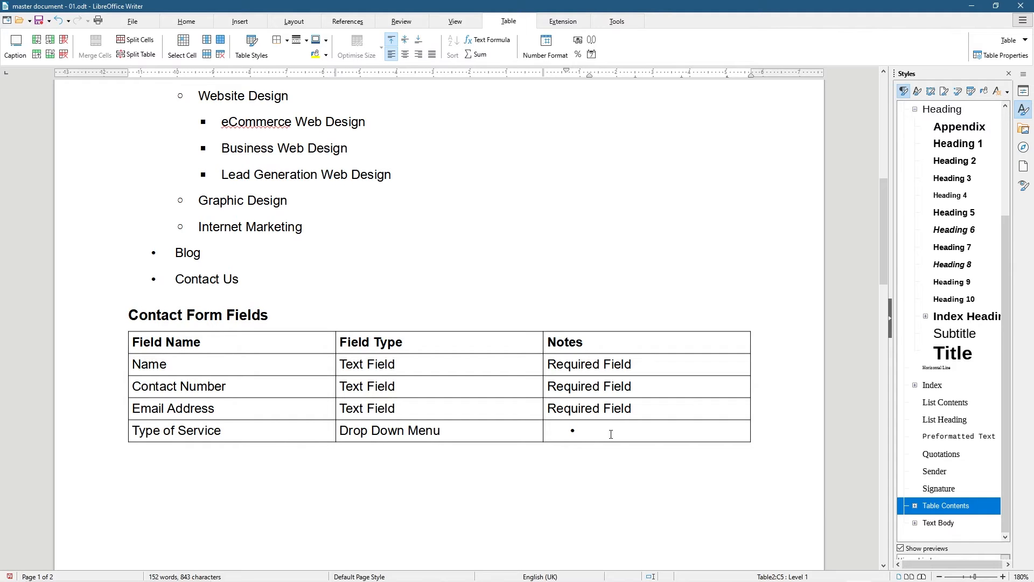
Rename the row Type of Website and list bullets Online Shop, Business Website, Lead Generation, Not Sure
left_click_drag(220, 432, 179, 433)
type("Website")
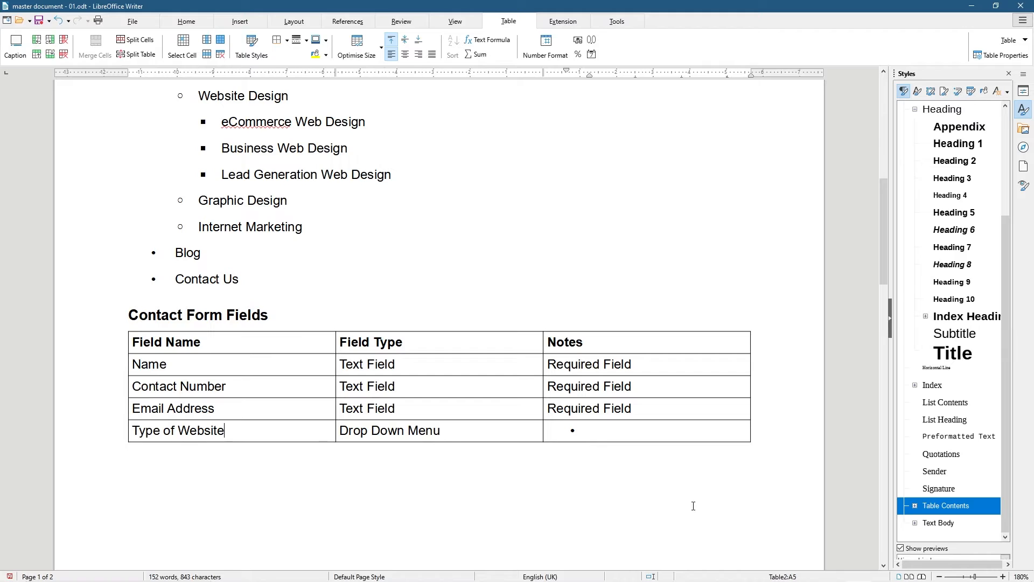
left_click(615, 435)
type("Onlin")
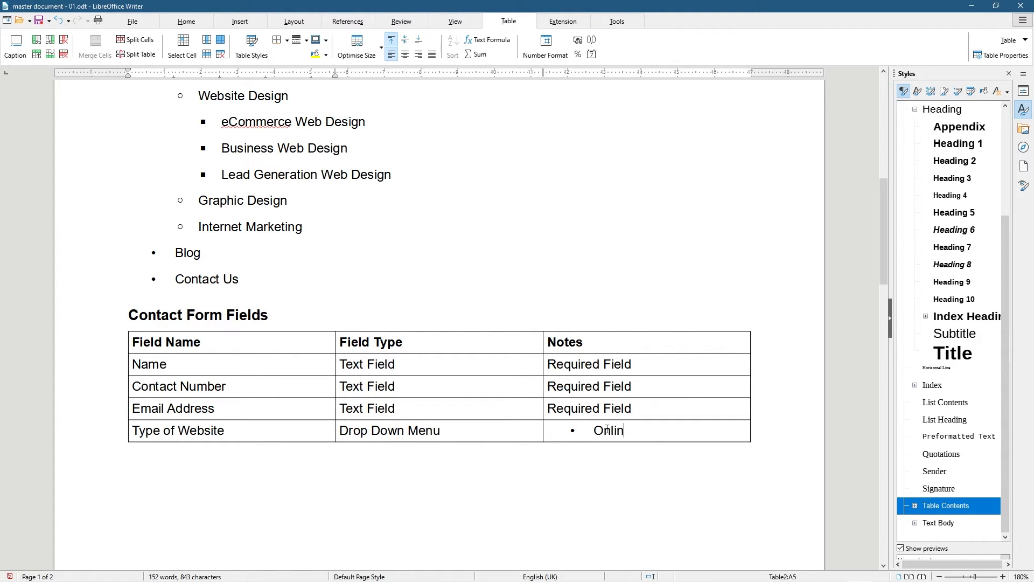
type("e Shop")
key("Return")
type("Business Website")
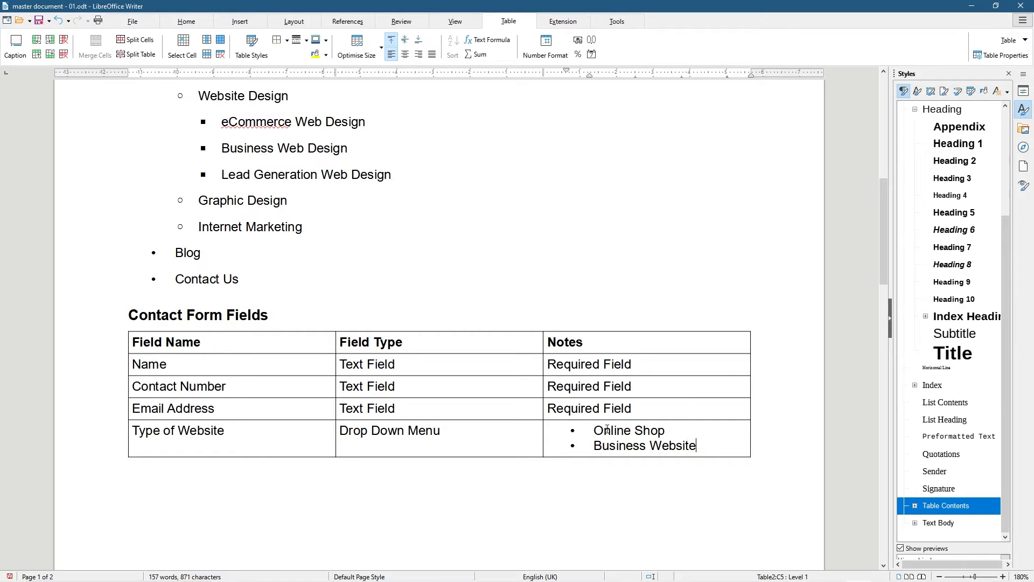
key("Return")
type("Lead Genera")
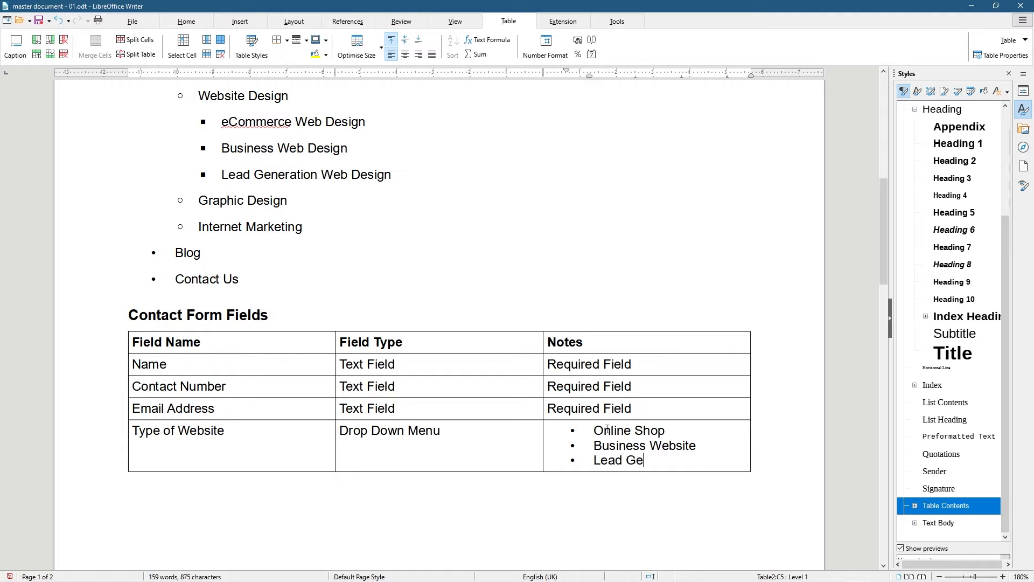
key("Return")
key("Return")
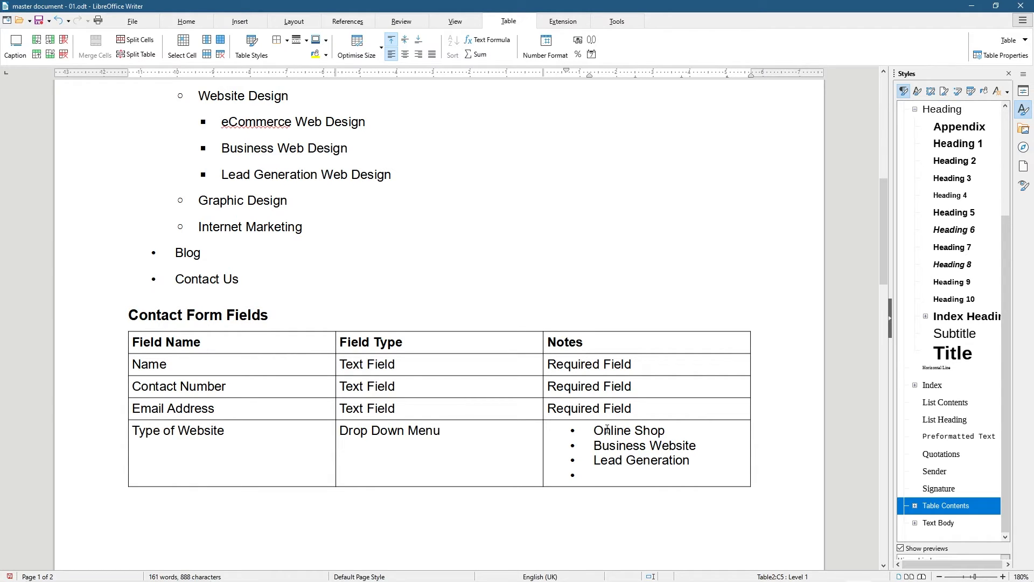
type("Not Sure")
Add a Message row with Text Area and unbulleted note Not Required
key("Tab")
type("Message")
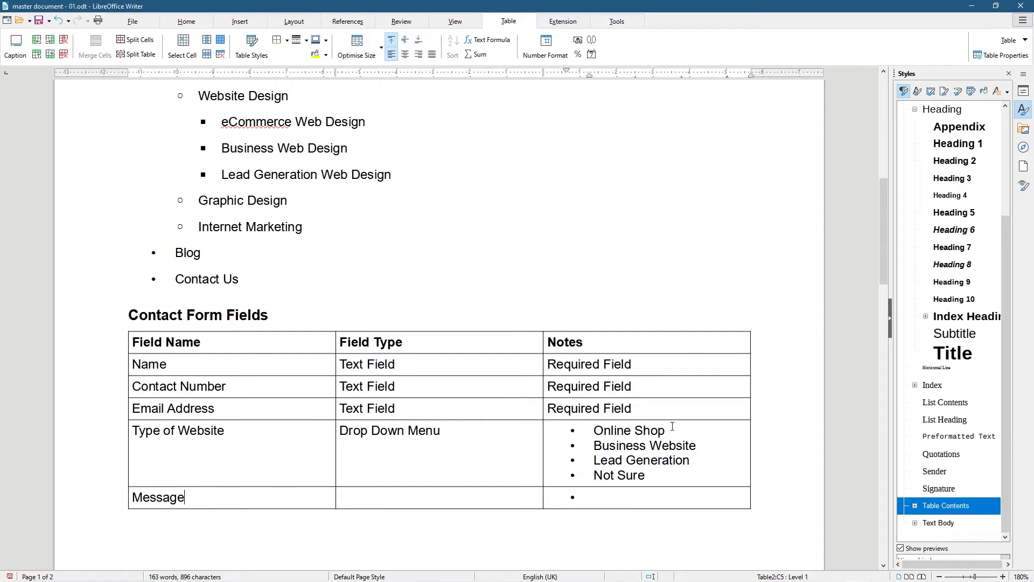
key("Tab")
type("Text Area")
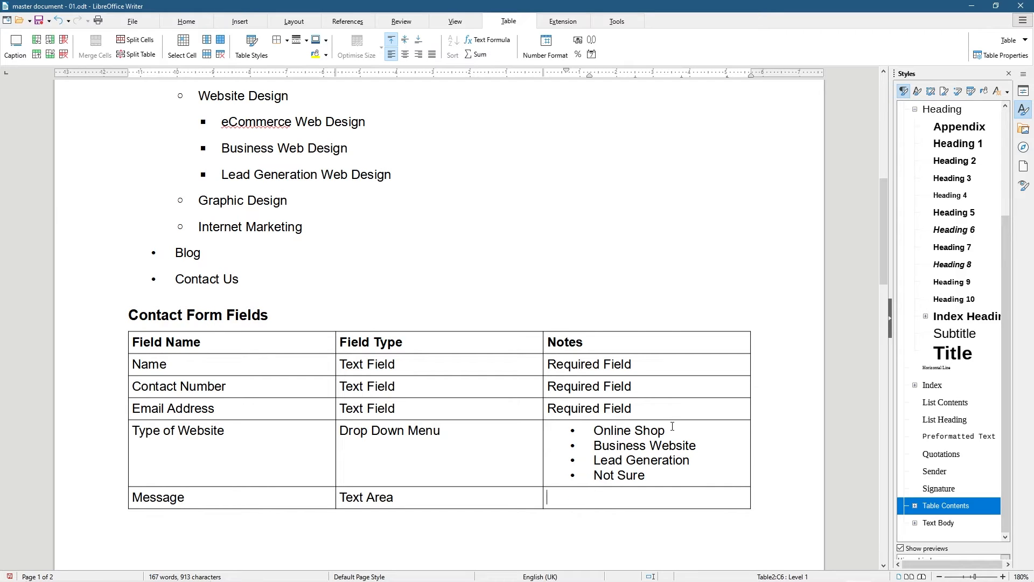
key("BackSpace")
type("Not Required")
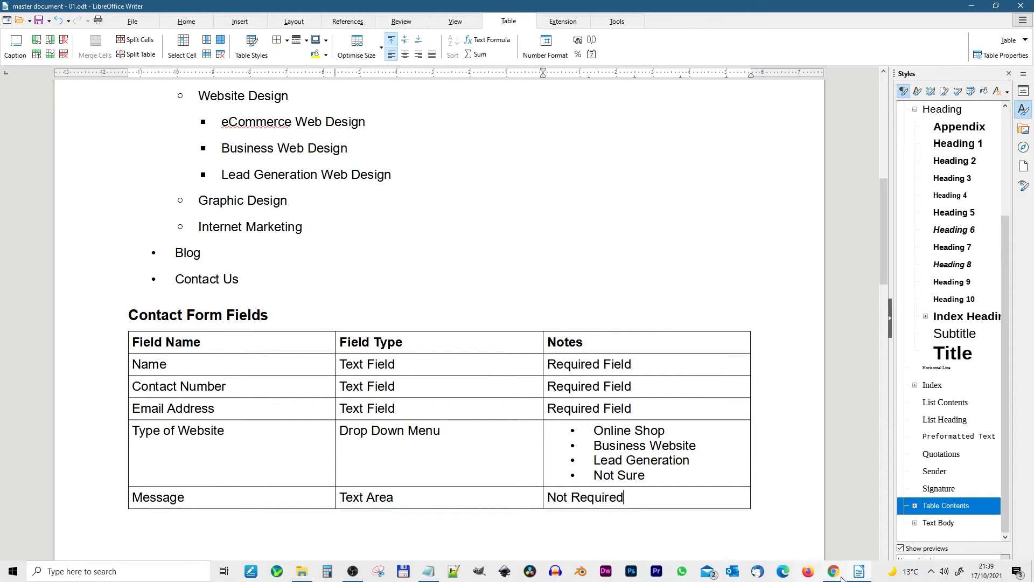
left_click(265, 571)
scroll(484, 321, "down", 10)
scroll(485, 321, "down", 4)
scroll(510, 376, "up", 4)
left_click(538, 348)
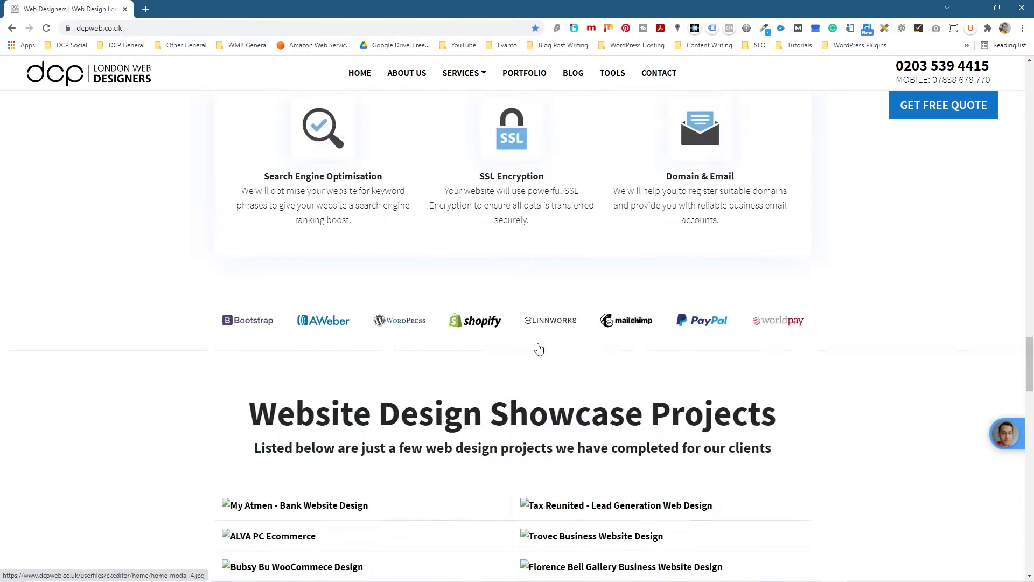
left_click(548, 395)
left_click(644, 400)
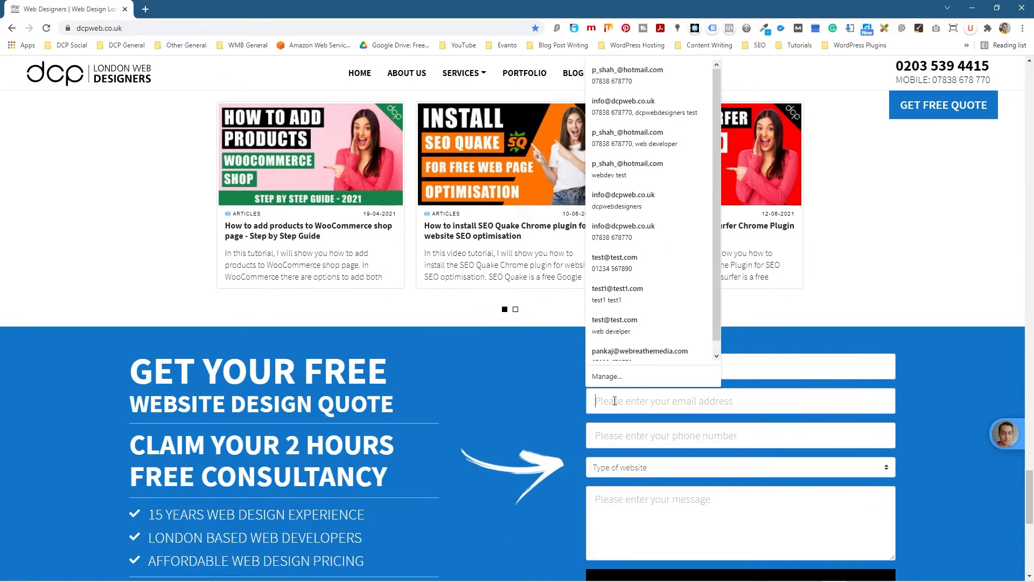
left_click(562, 422)
left_click(614, 435)
left_click(506, 430)
scroll(625, 470, "down", 1)
scroll(624, 470, "down", 3)
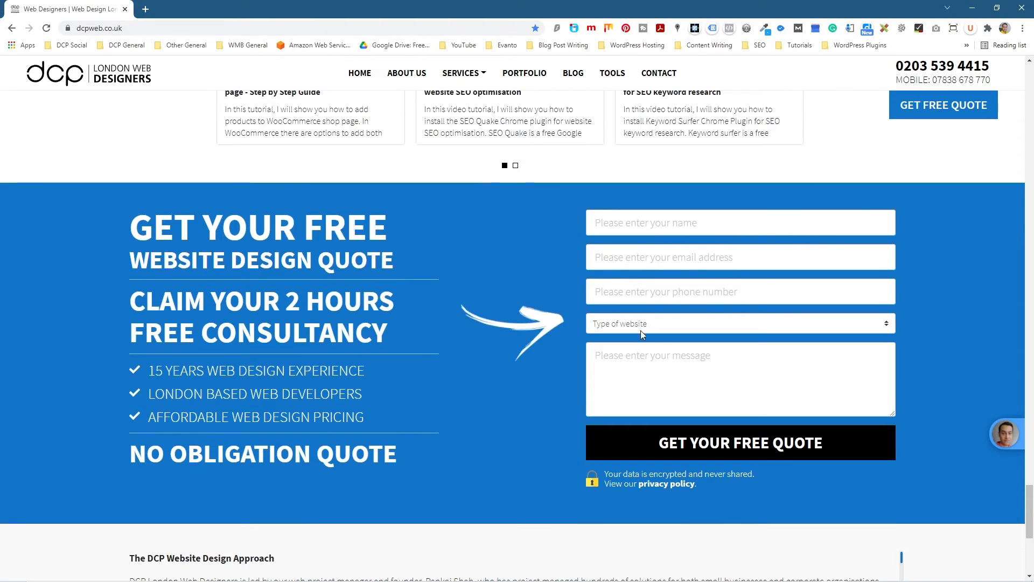
left_click(642, 334)
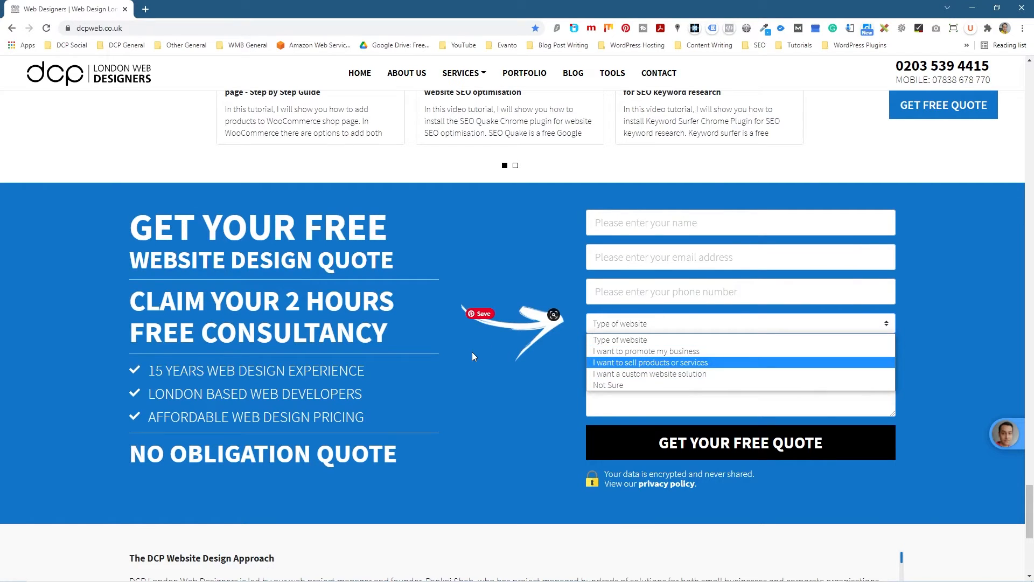
key("alt+Tab")
left_click_drag(490, 427, 339, 430)
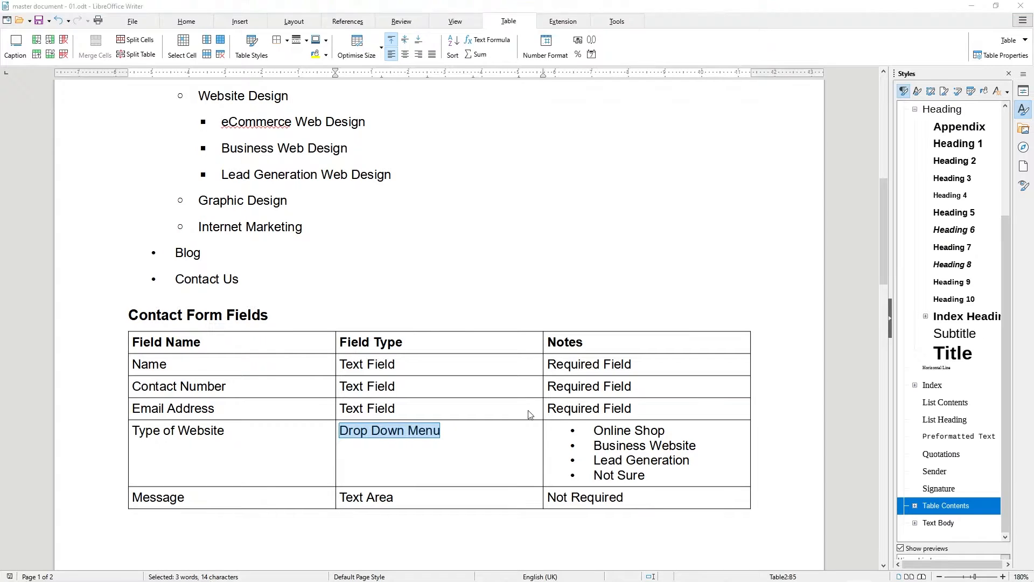
key("alt+Tab")
left_click(603, 222)
left_click(613, 407)
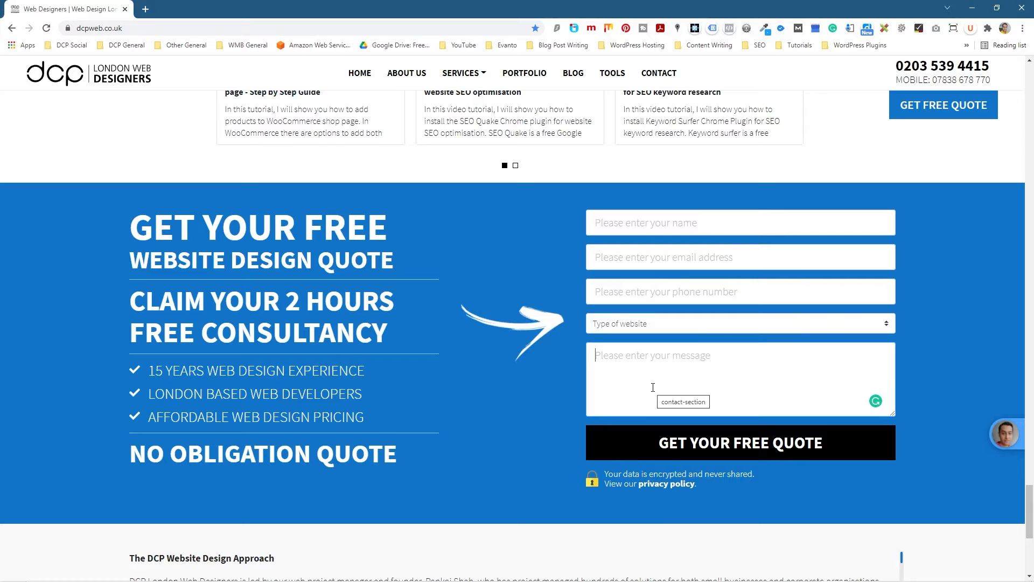
key("alt+Tab")
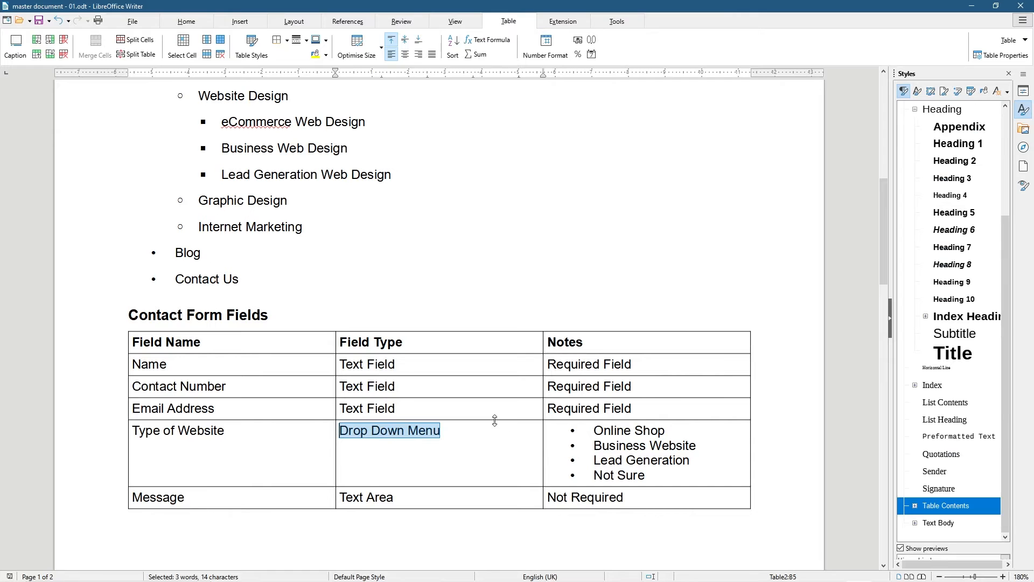
left_click_drag(339, 497, 398, 497)
Move the caret out of the table to the paragraph below and scroll toward page 2
left_click(399, 497)
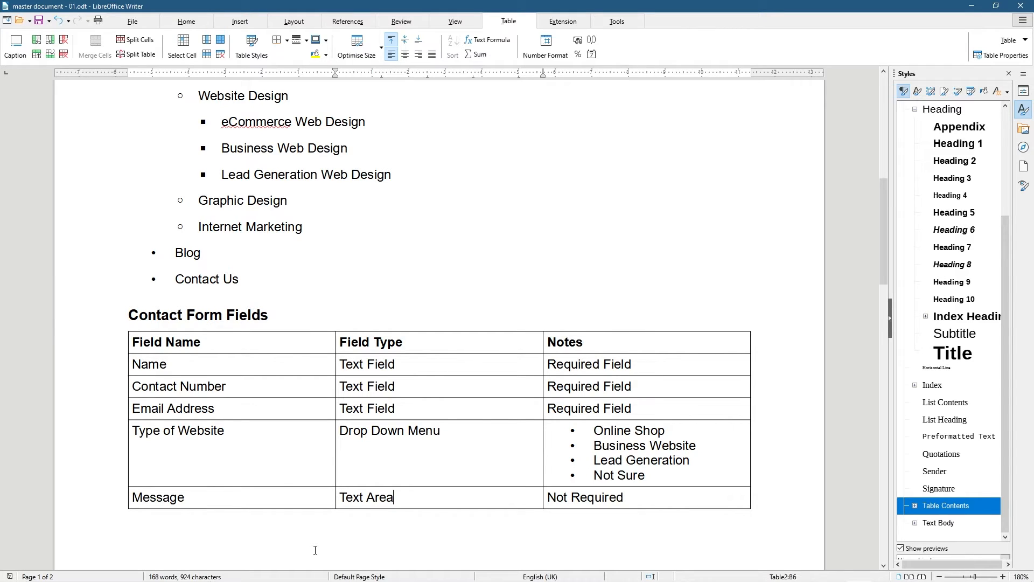
scroll(315, 550, "down", 3)
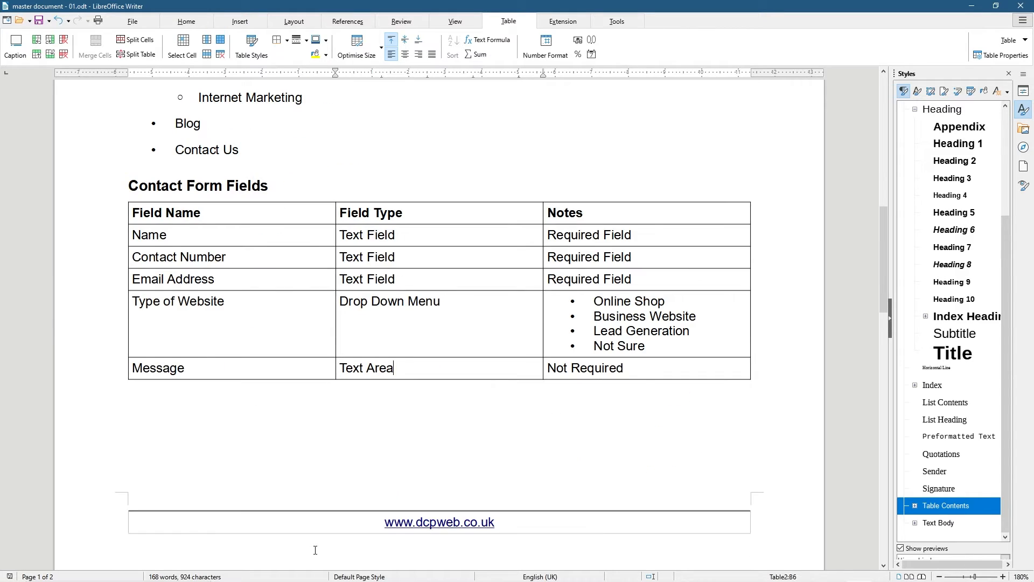
left_click(156, 409)
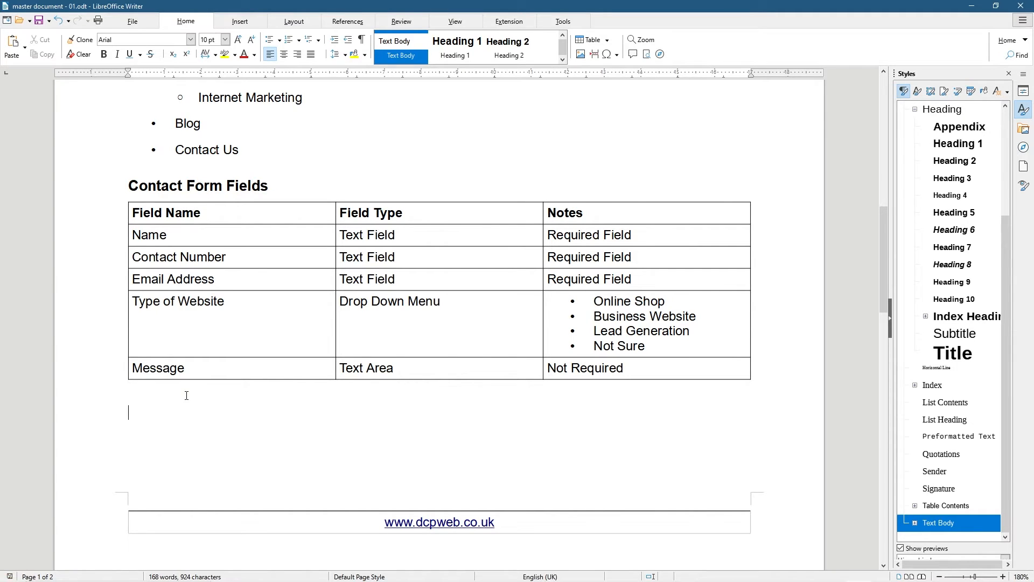
scroll(186, 396, "down", 10)
Append the line 'CTRL+S = Save Document' after the CTRL+END shortcut
left_click(375, 450)
type("CTRL+")
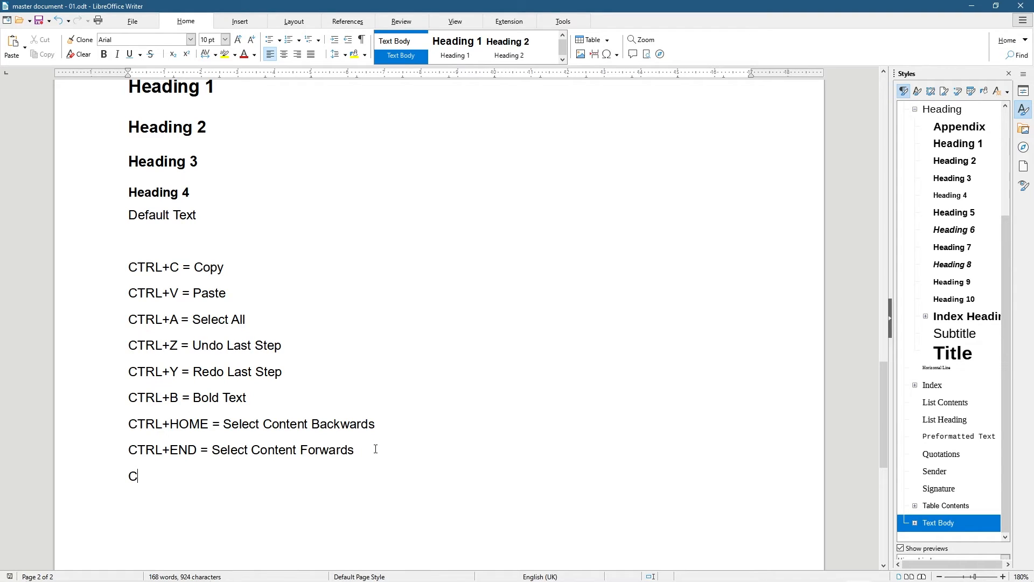
type("S =")
type(" Save")
type(" dD")
key("BackSpace")
key("BackSpace")
type("Document")
left_click_drag(339, 478, 127, 476)
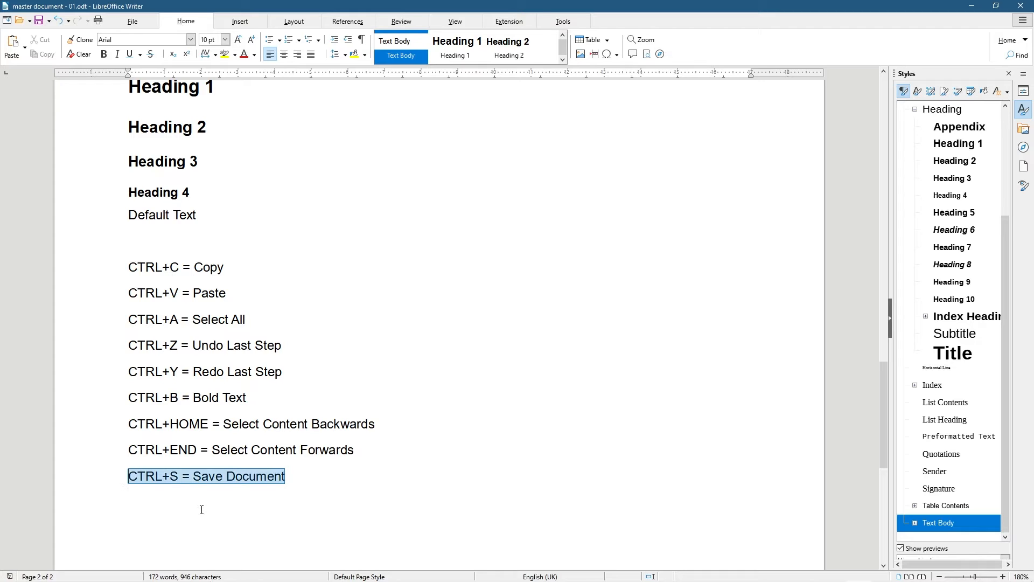
left_click(198, 480)
scroll(199, 480, "up", 15)
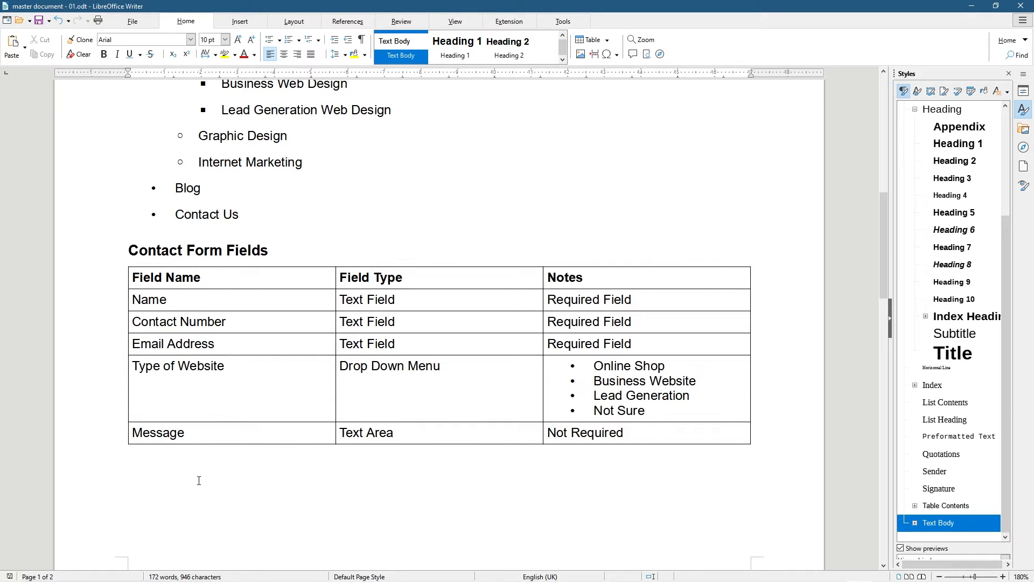
left_click(137, 470)
scroll(151, 457, "up", 15)
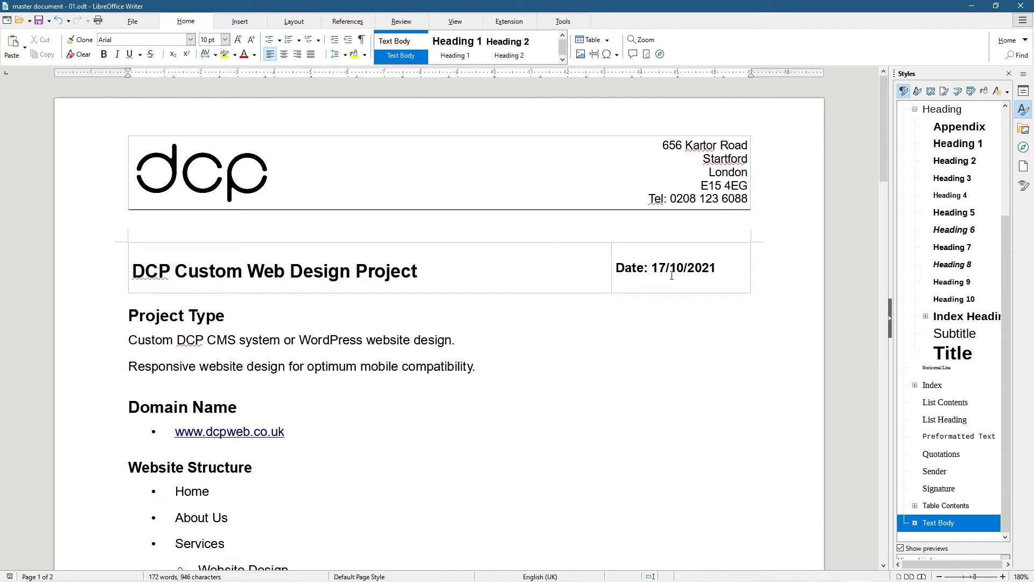
left_click_drag(131, 271, 385, 271)
left_click(385, 271)
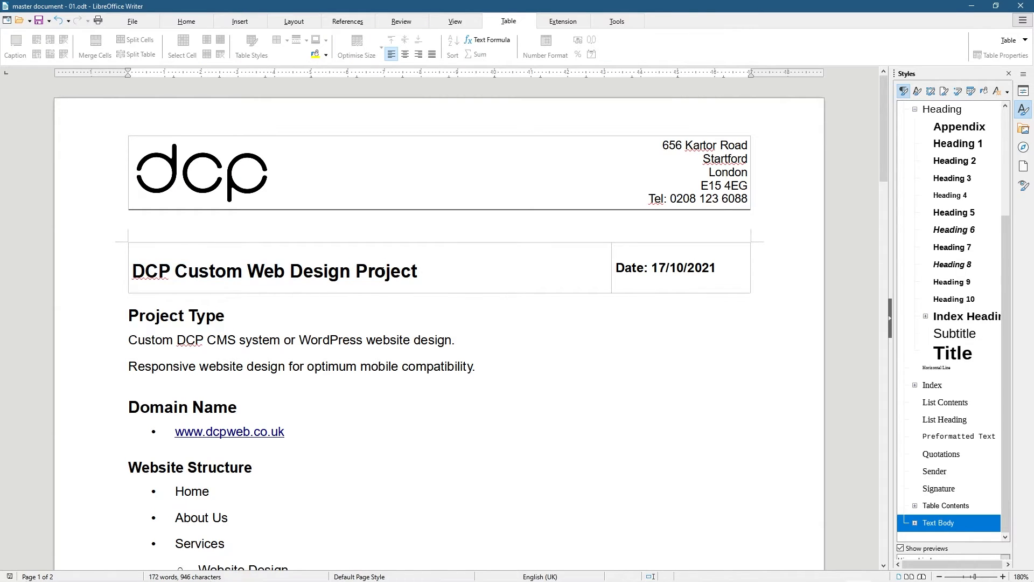
left_click_drag(144, 315, 213, 407)
scroll(205, 431, "down", 5)
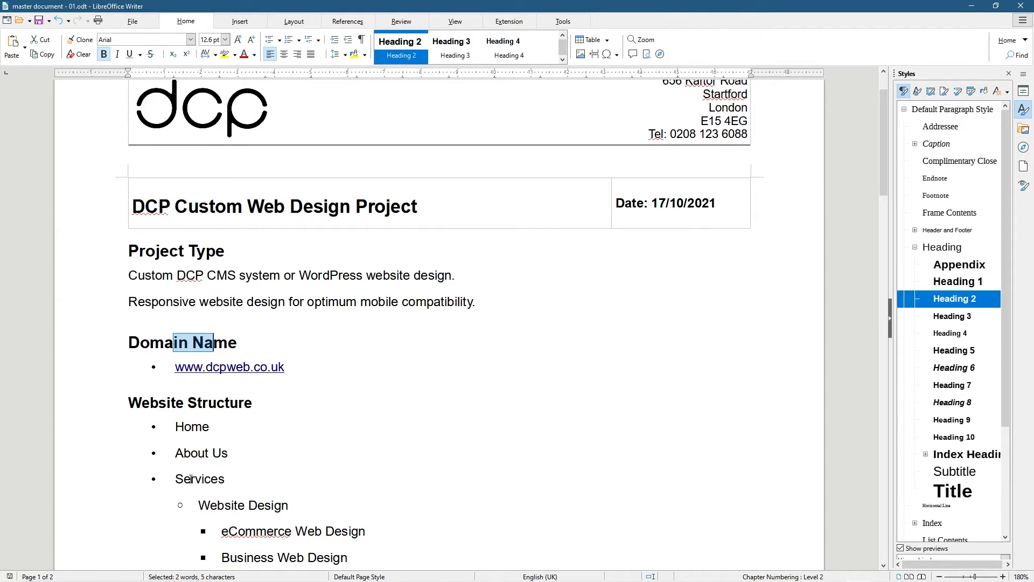
scroll(186, 397, "down", 3)
left_click_drag(104, 370, 211, 541)
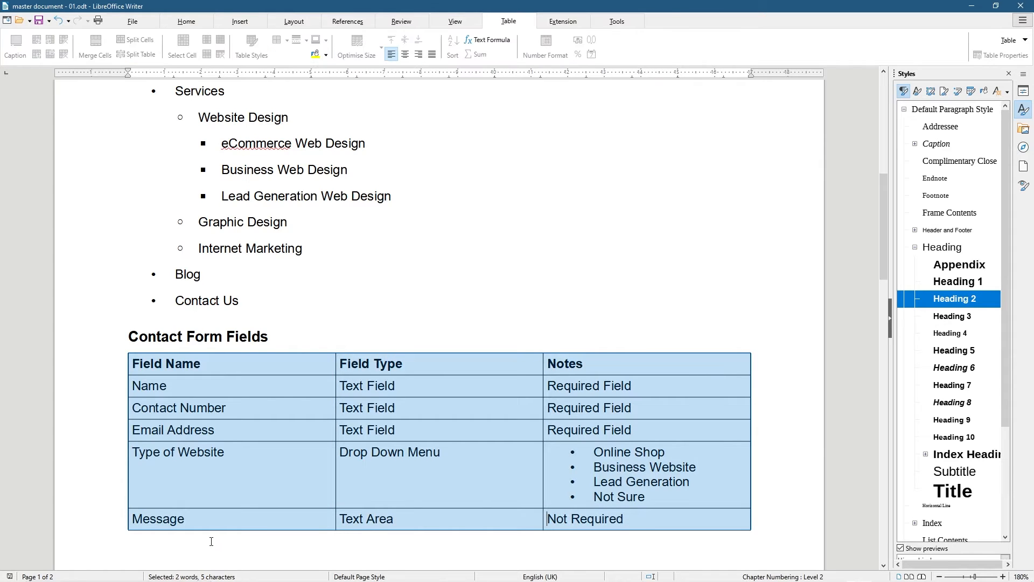
left_click(178, 545)
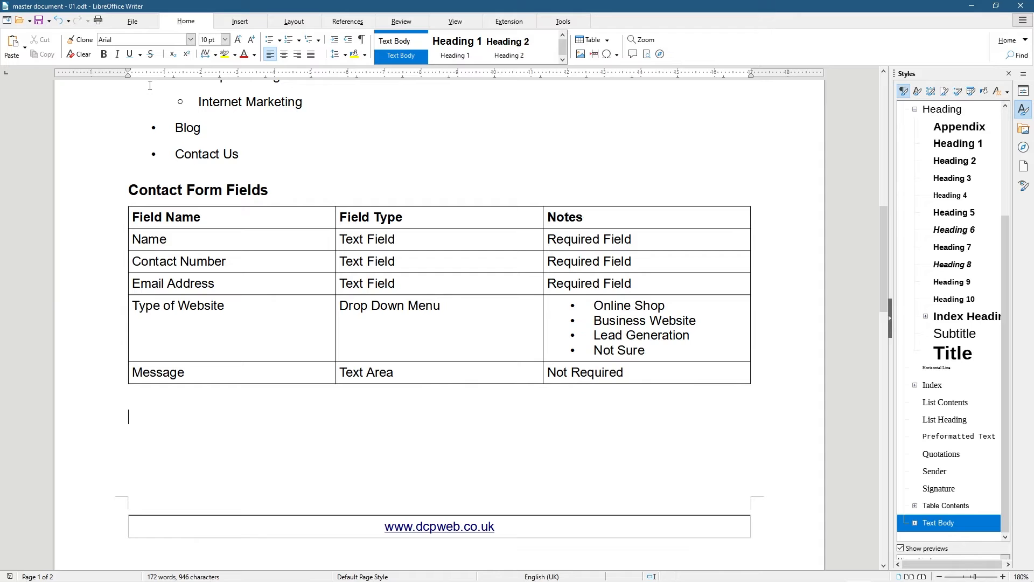
Insert a page break below the Contact Form Fields table and check the new blank page
left_click(240, 21)
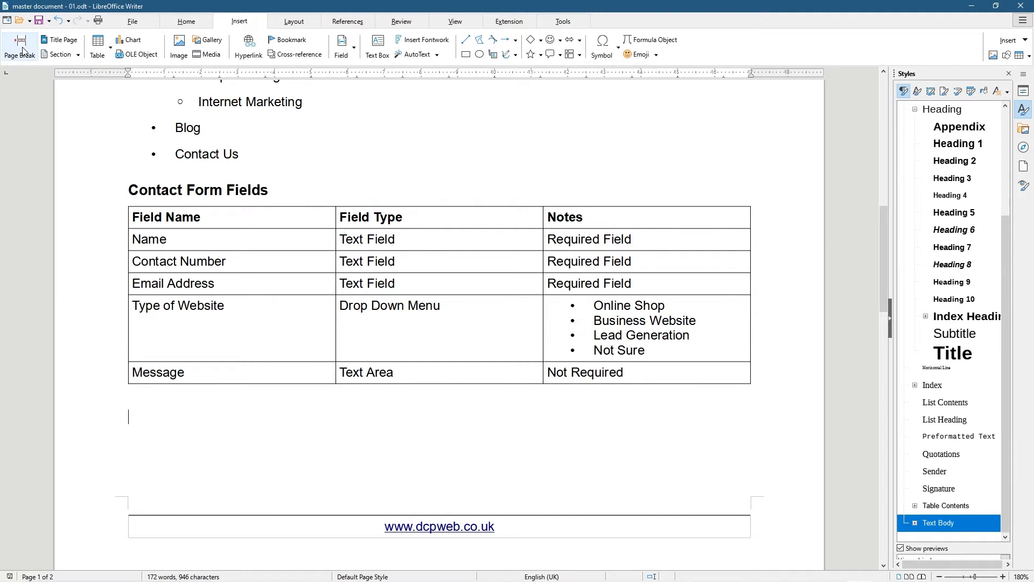
left_click(186, 21)
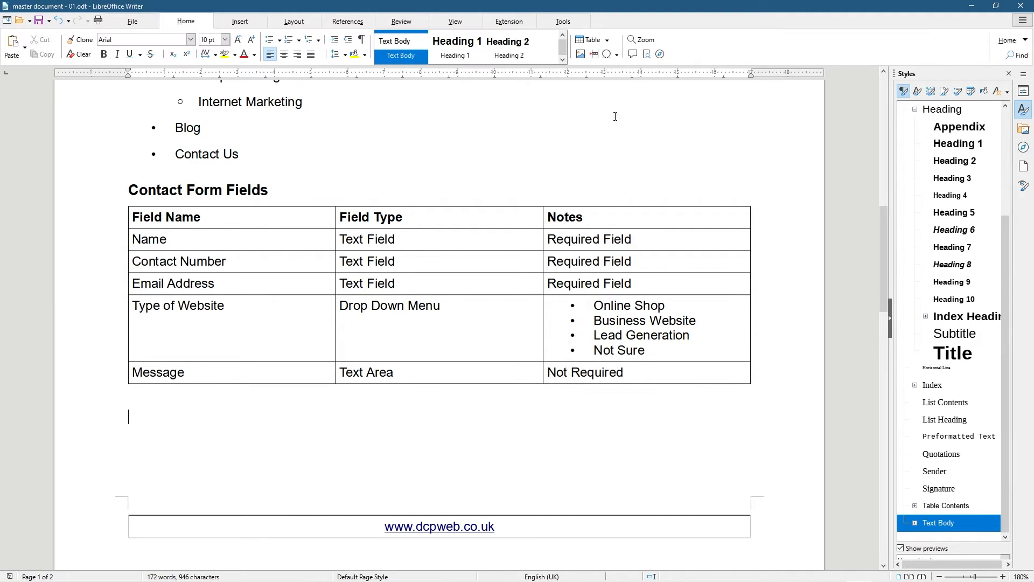
left_click(594, 54)
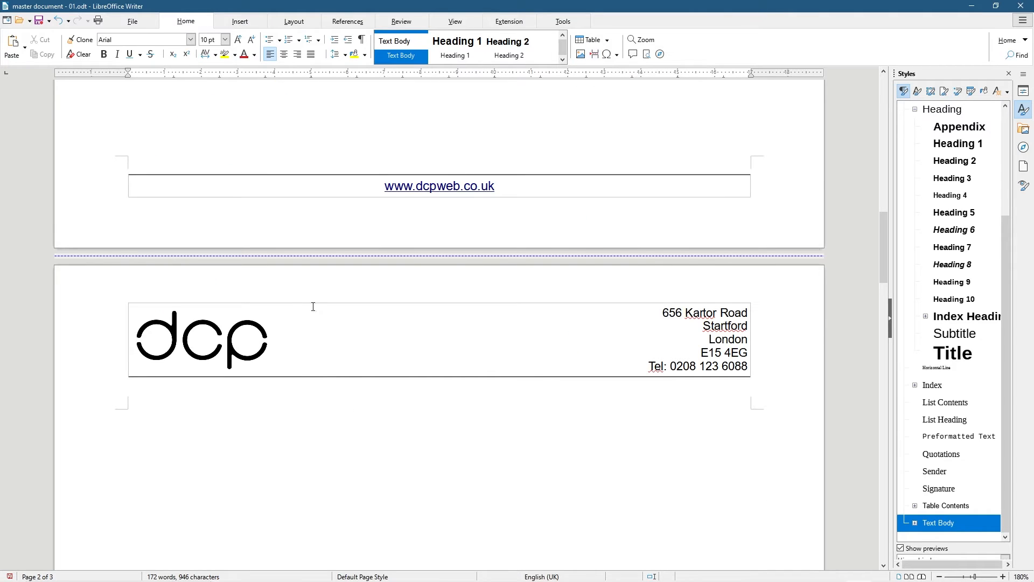
scroll(210, 404, "down", 15)
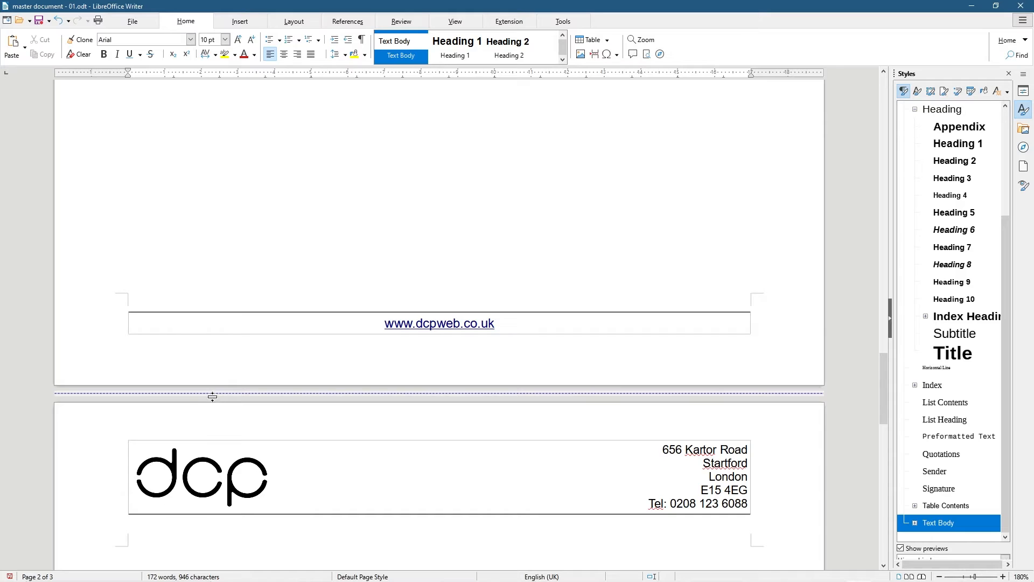
scroll(213, 396, "down", 15)
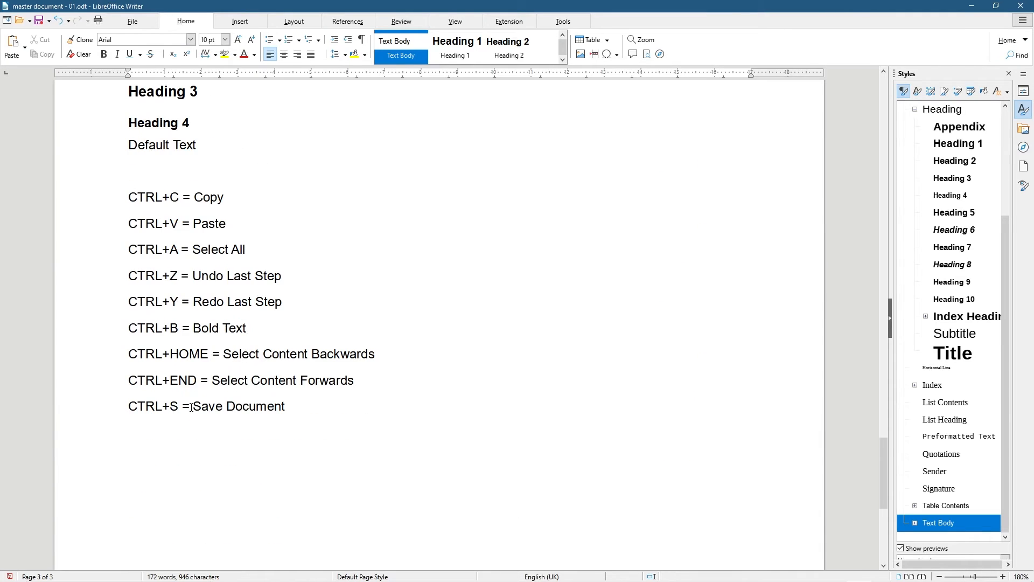
scroll(192, 406, "up", 10)
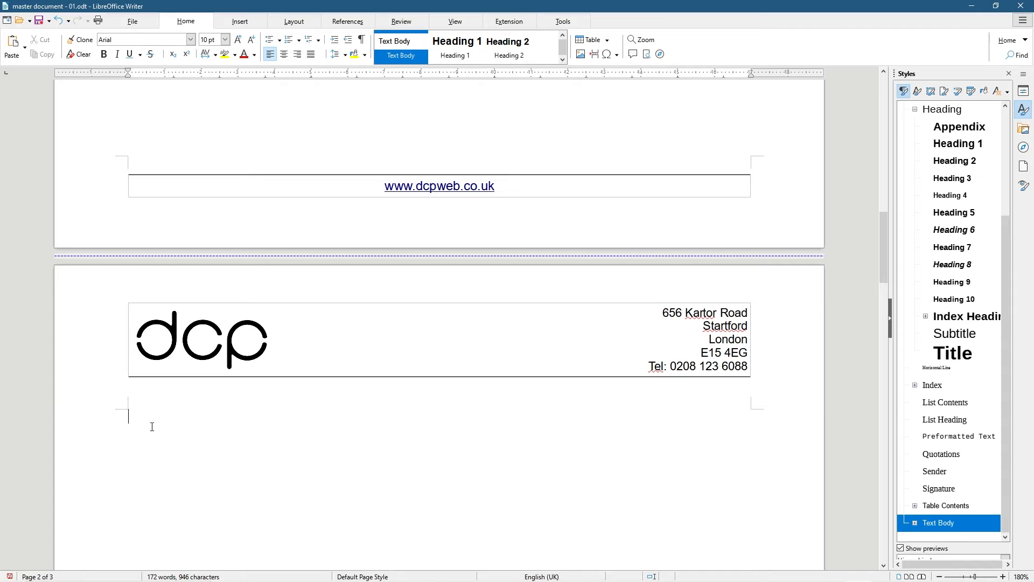
scroll(151, 426, "up", 7)
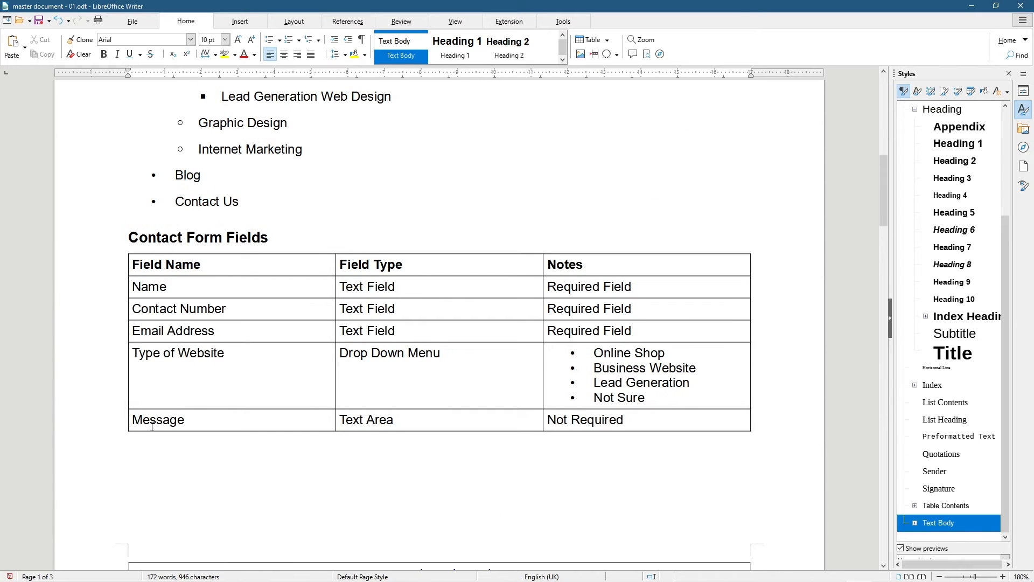
scroll(152, 426, "down", 4)
scroll(151, 426, "up", 8)
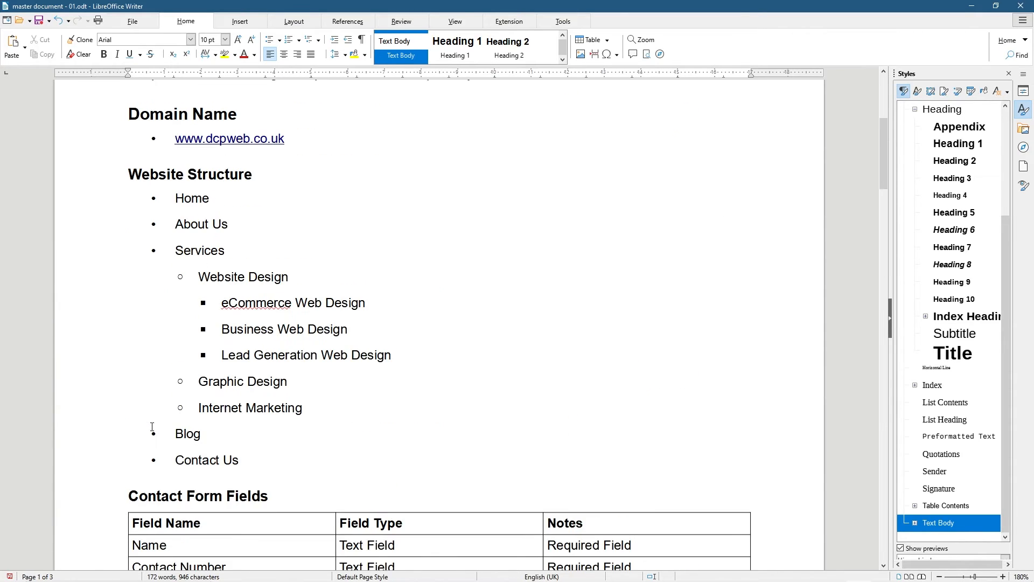
scroll(151, 427, "down", 8)
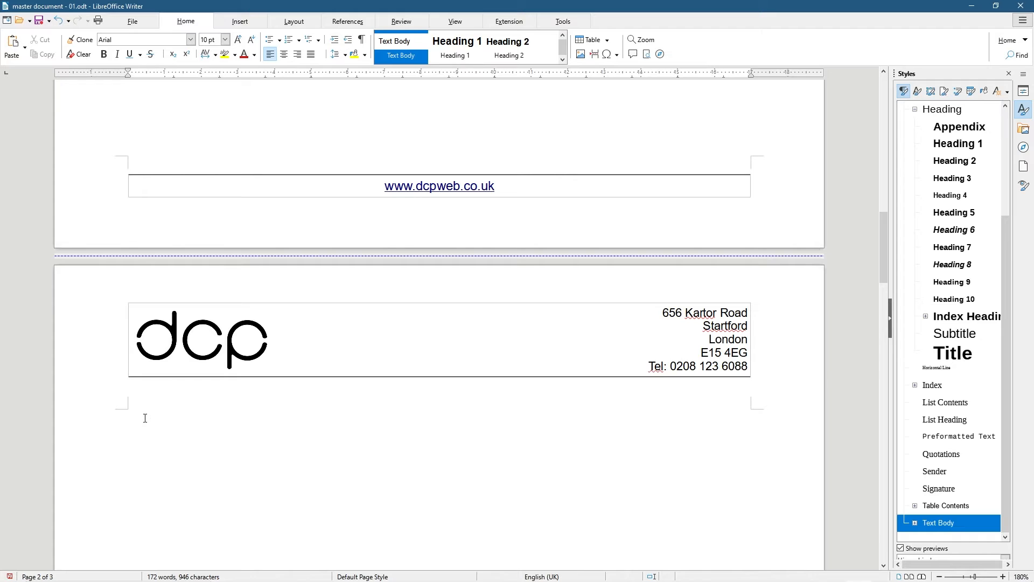
scroll(144, 418, "up", 10)
scroll(144, 418, "down", 9)
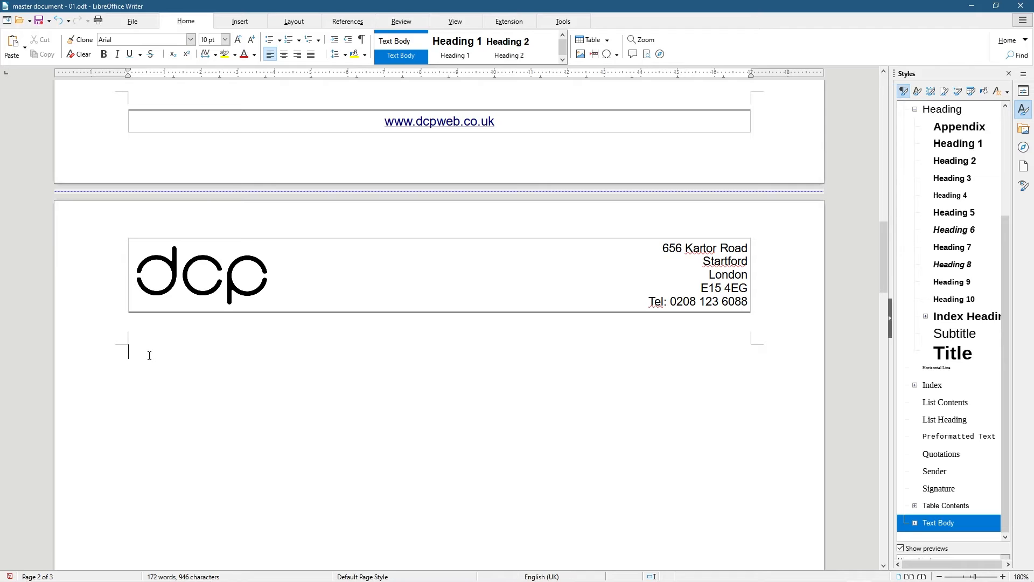
Type 'Web Design Project Priority' at the top of page 2 and apply the Heading 3 style
type("Web Design Pro")
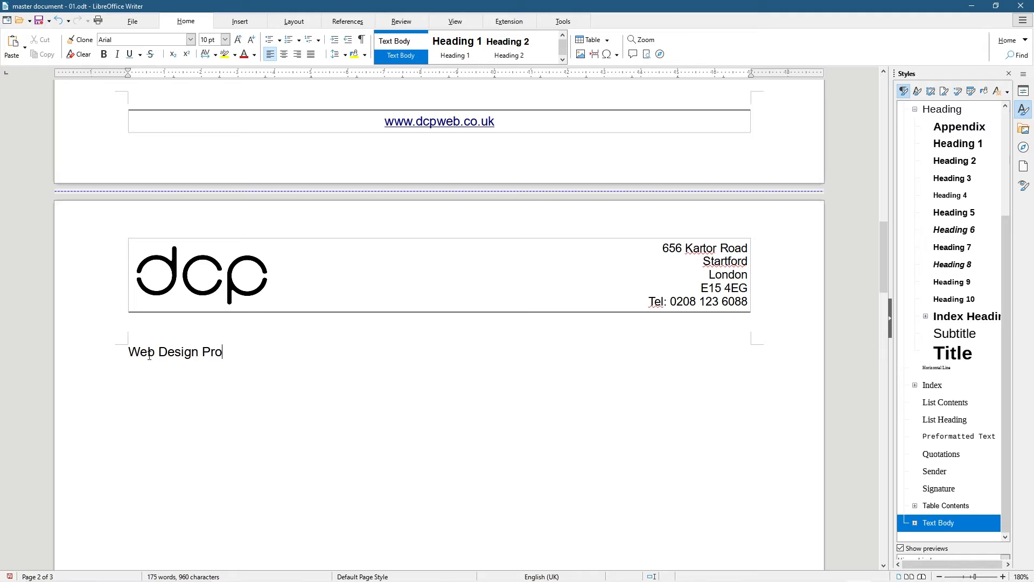
key("BackSpace")
type("iority")
left_click(195, 353)
type("Project")
left_click_drag(283, 361, 83, 351)
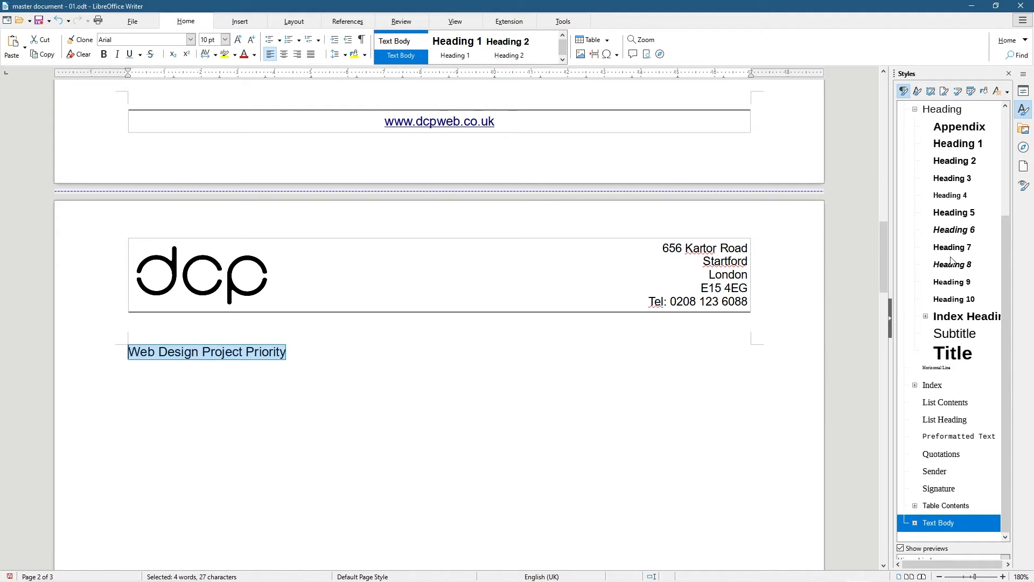
double_click(950, 179)
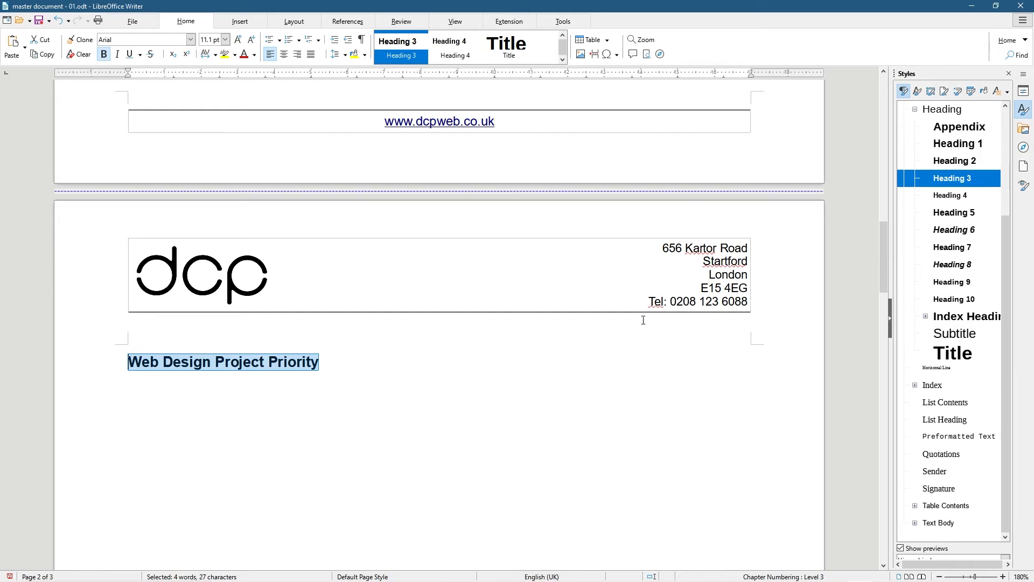
left_click(155, 391)
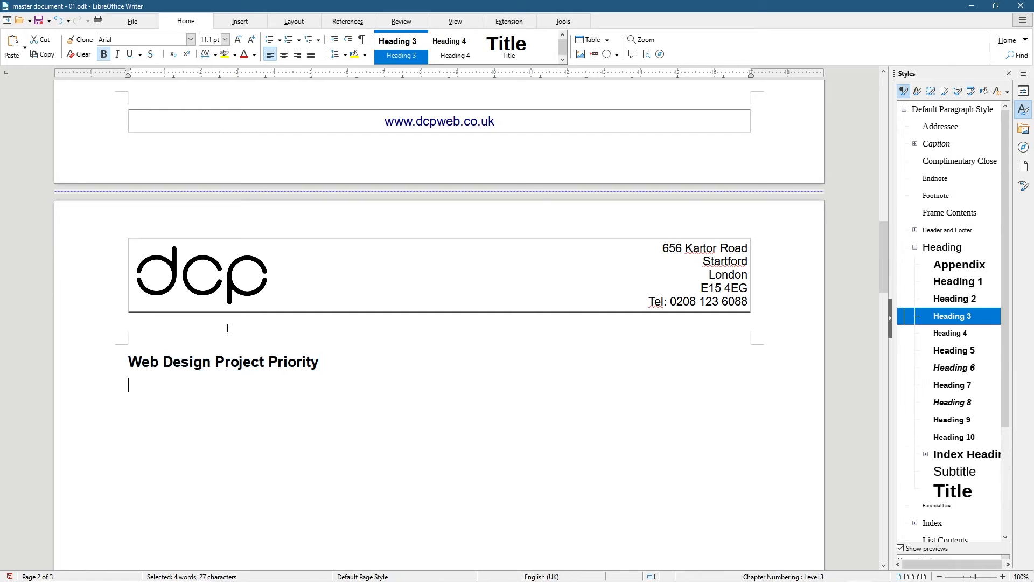
Start a numbered list: Logo Design, Domain Registration, Website Template Design, Setup Web Server Hosting
left_click(289, 39)
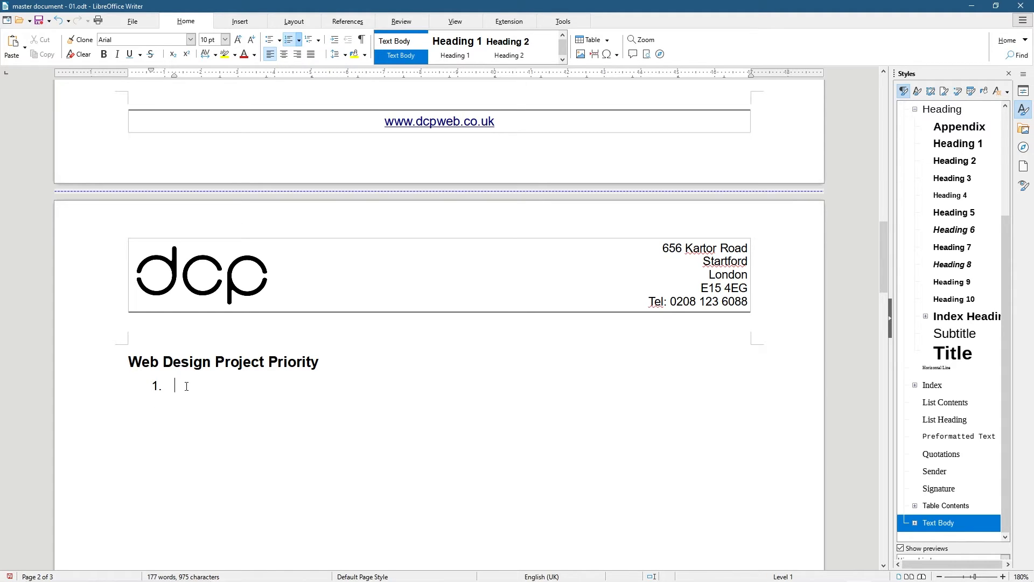
type("Logo Design")
key("Return")
type("Domain ")
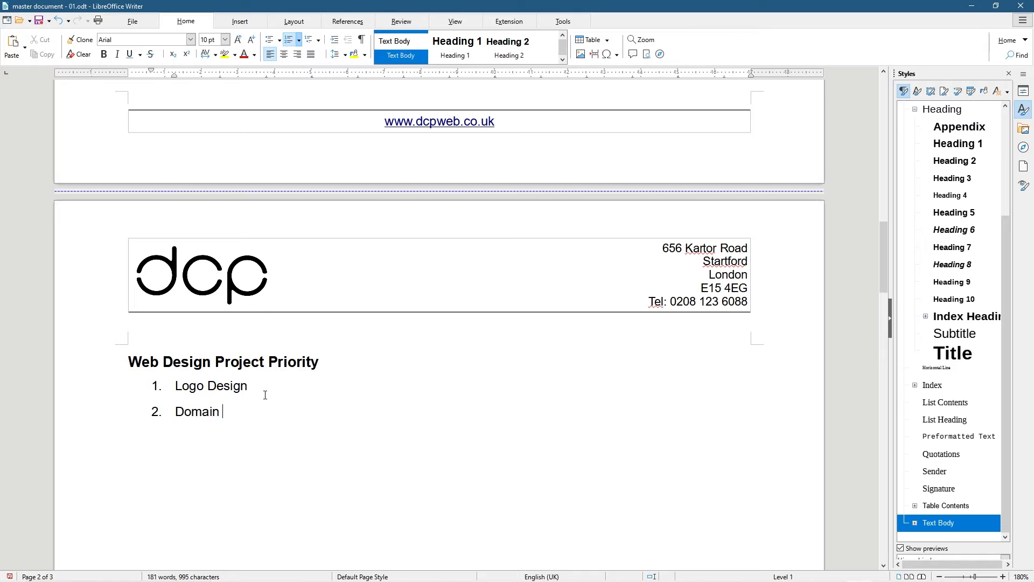
type("Registration")
key("Return")
type("Websit")
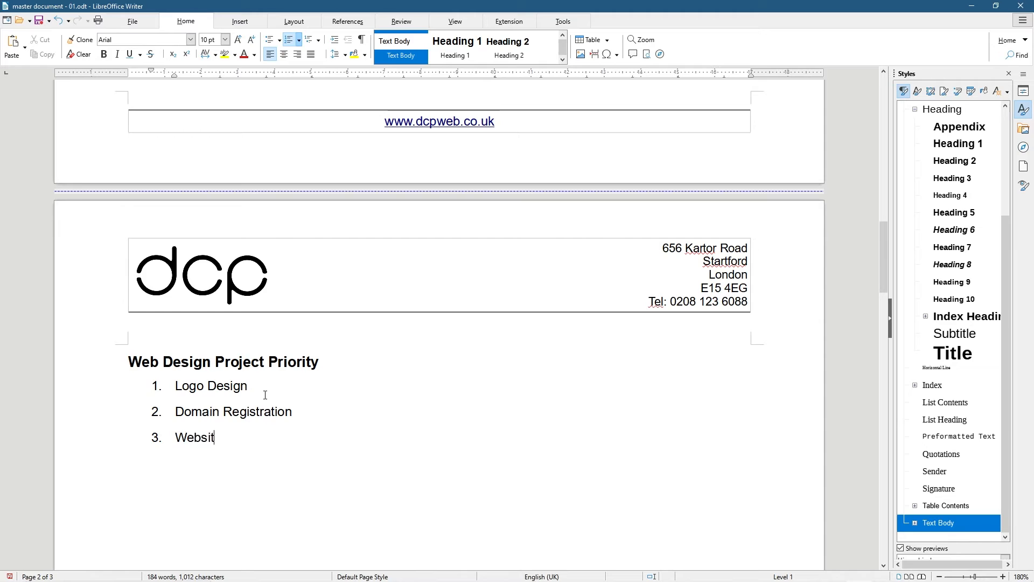
type("e Template Design")
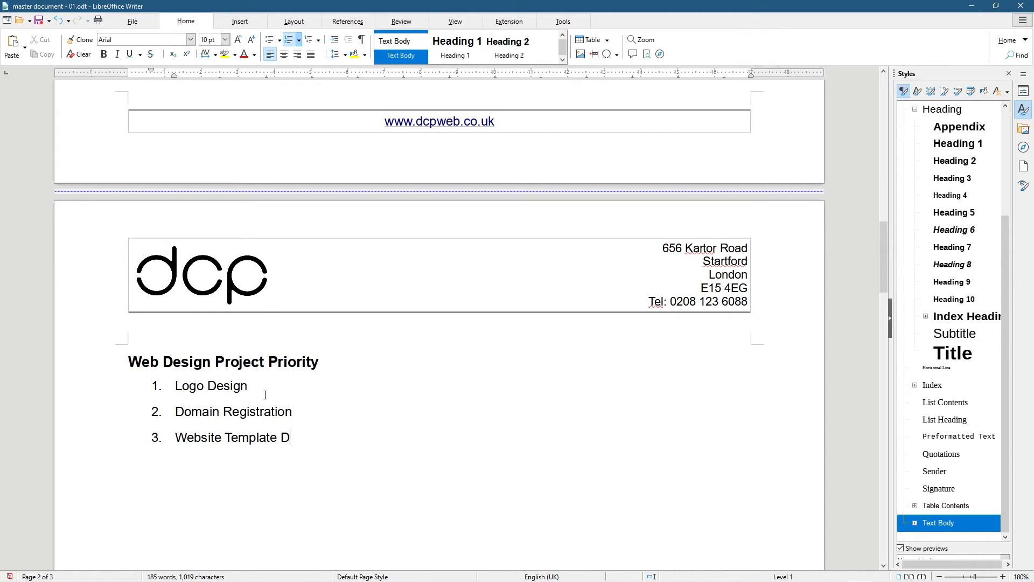
key("Return")
type("Setup Web Server Hosting")
Add items Development, Testing and Final Launch Website, correcting 'Lauch' to 'Launch'
key("Return")
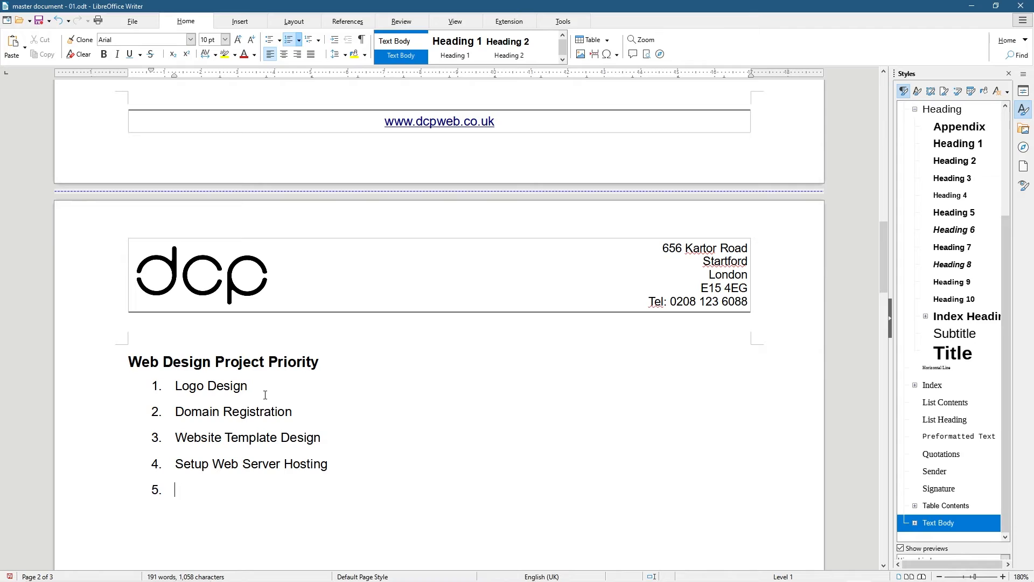
type("Development")
key("Return")
type("Testing")
key("Return")
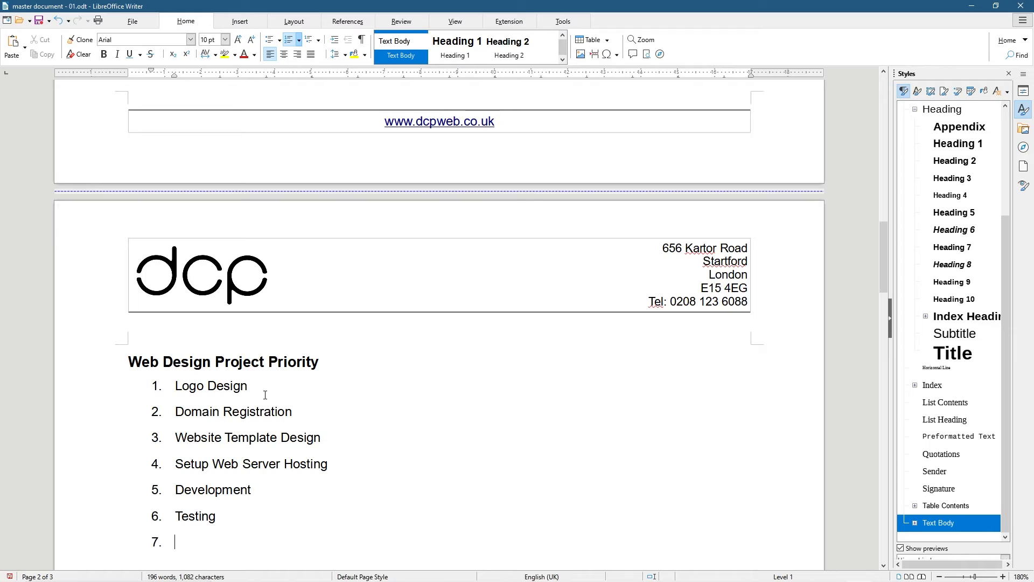
type("Final Lauch Website")
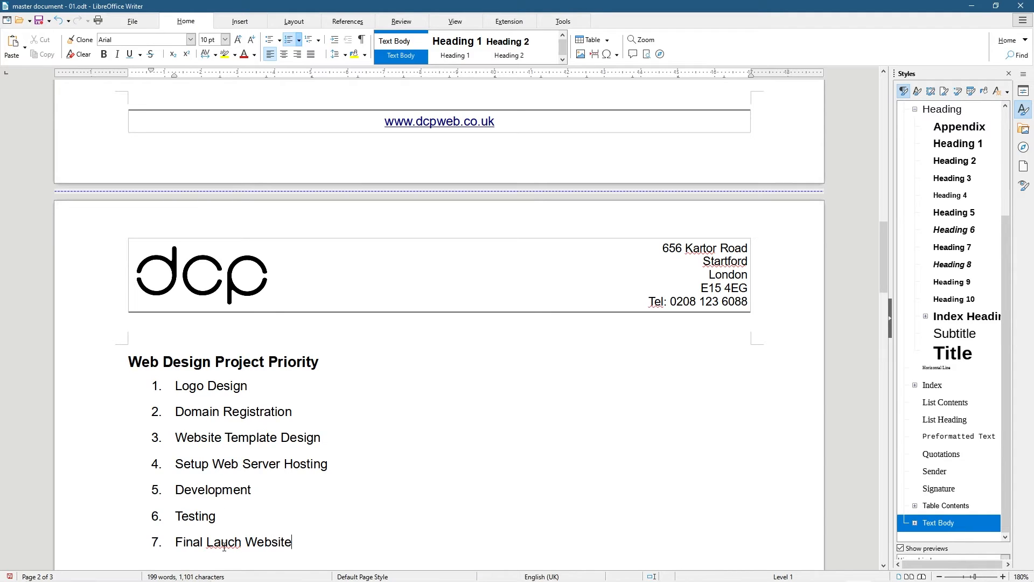
right_click(206, 541)
left_click(273, 371)
scroll(188, 529, "down", 2)
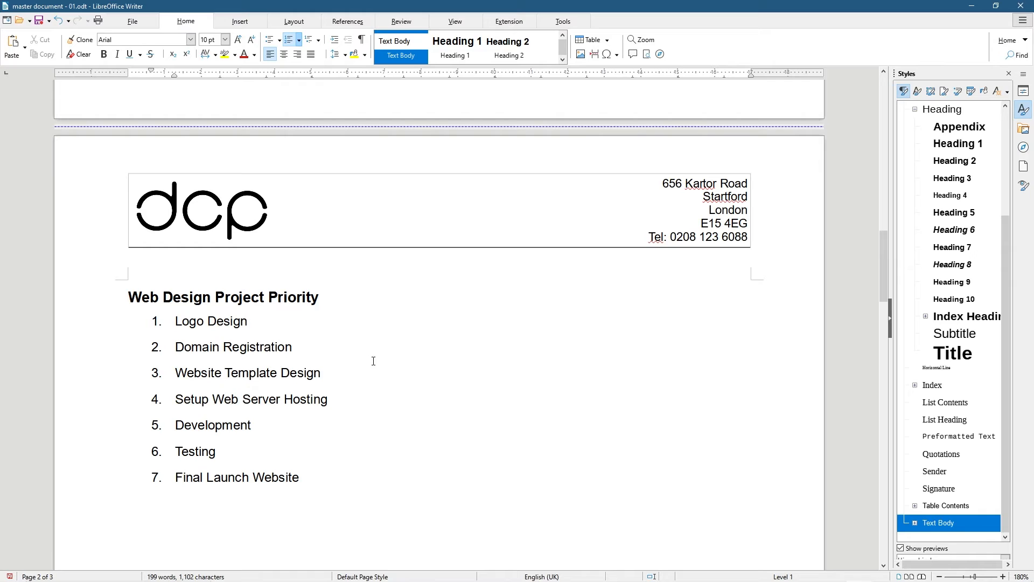
Insert 'Send logo examples to client' after Logo Design and demote it one level
key("Return")
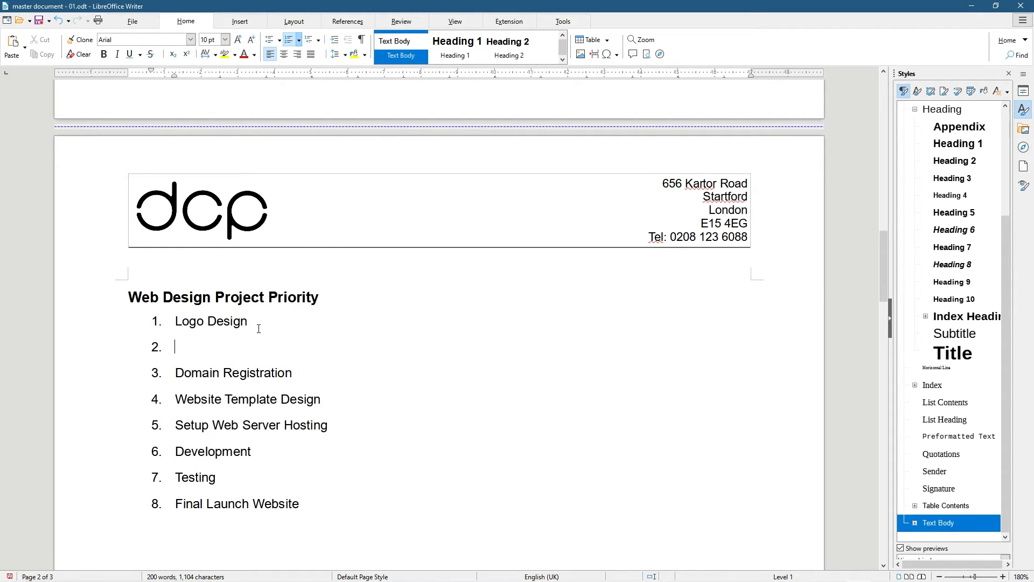
type("Send to client exam")
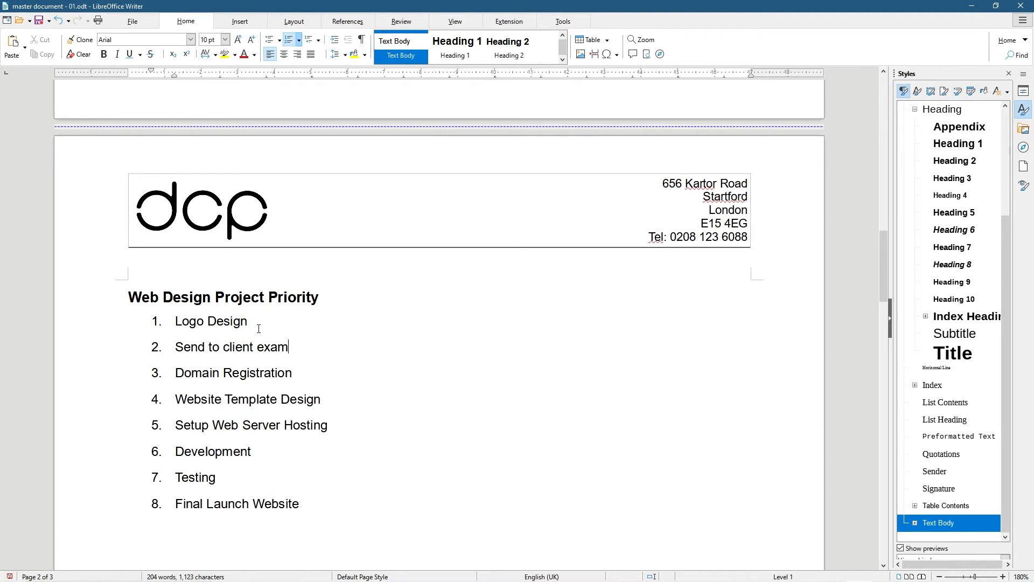
key("BackSpace")
key("BackSpace")
key("BackSpace")
key("BackSpace")
key("BackSpace")
type("logo examples")
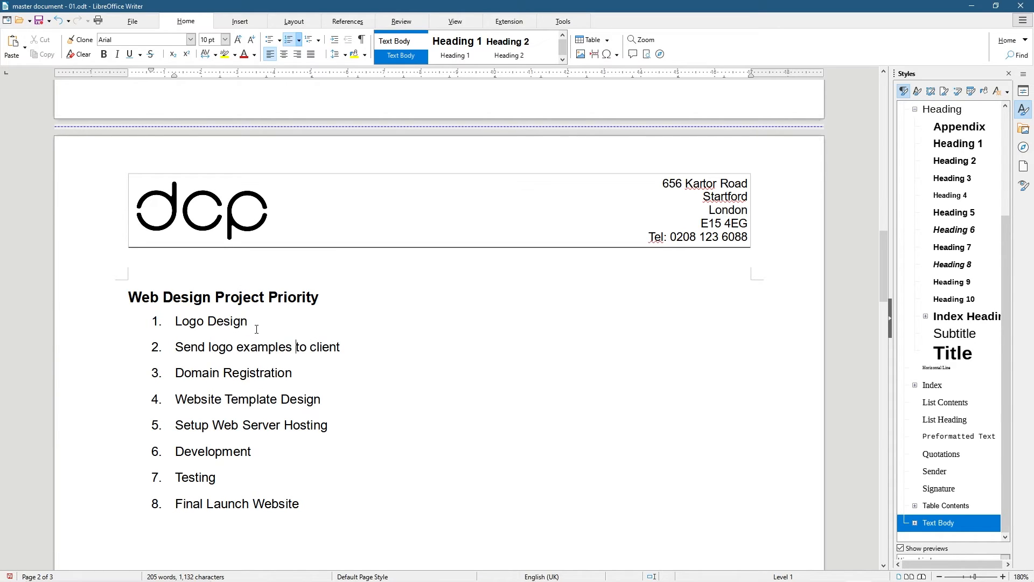
left_click_drag(176, 346, 340, 347)
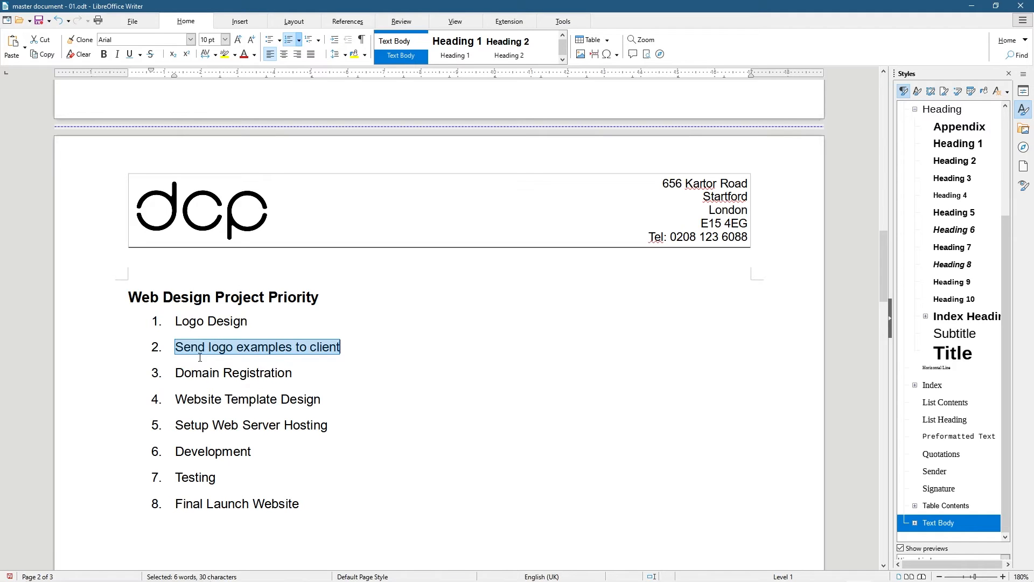
left_click(335, 40)
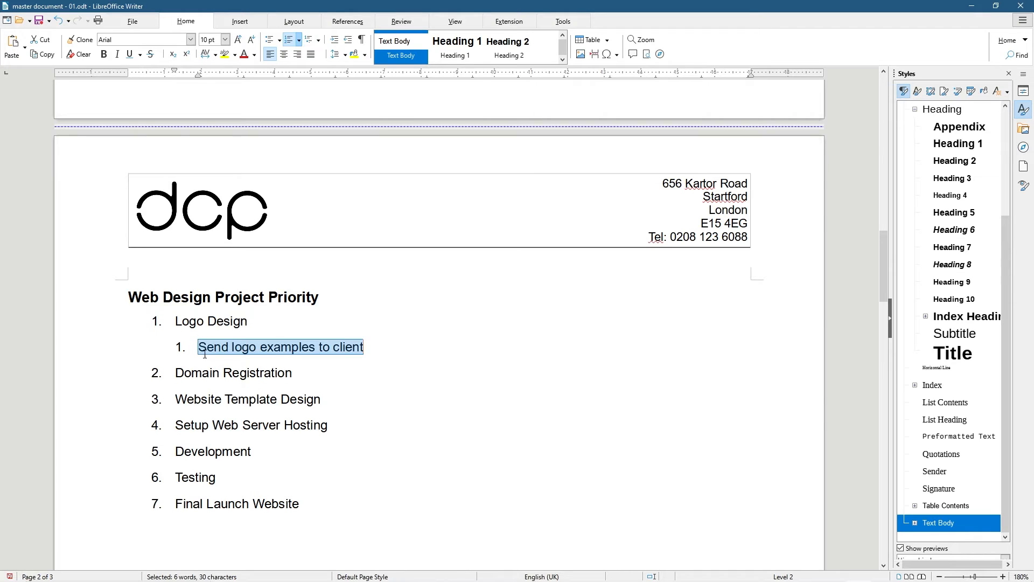
Apply 1.1-style outline numbering and add sub-items 'Get Feedback' and 'Make Logo Revisions'
left_click(318, 40)
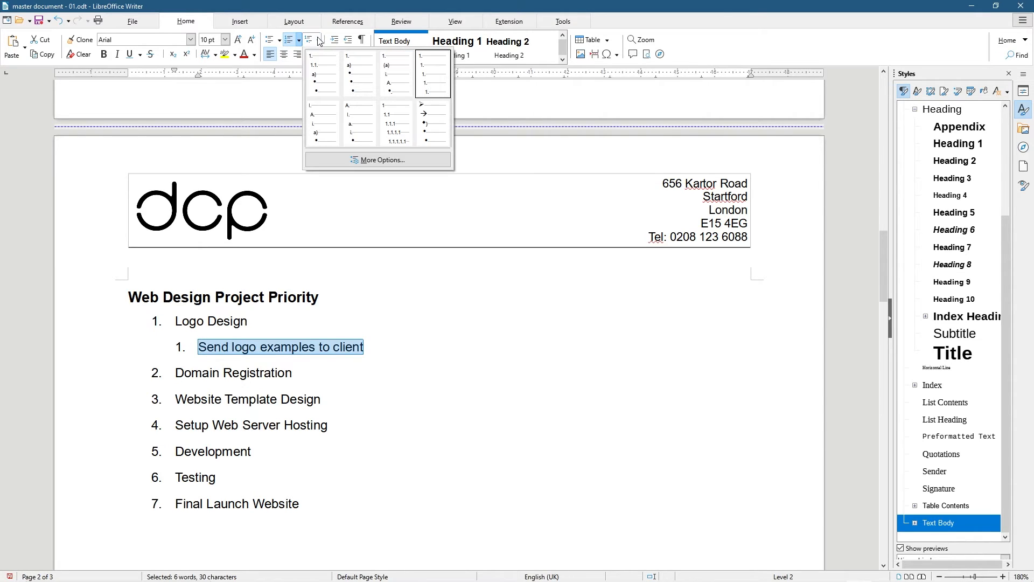
left_click(324, 77)
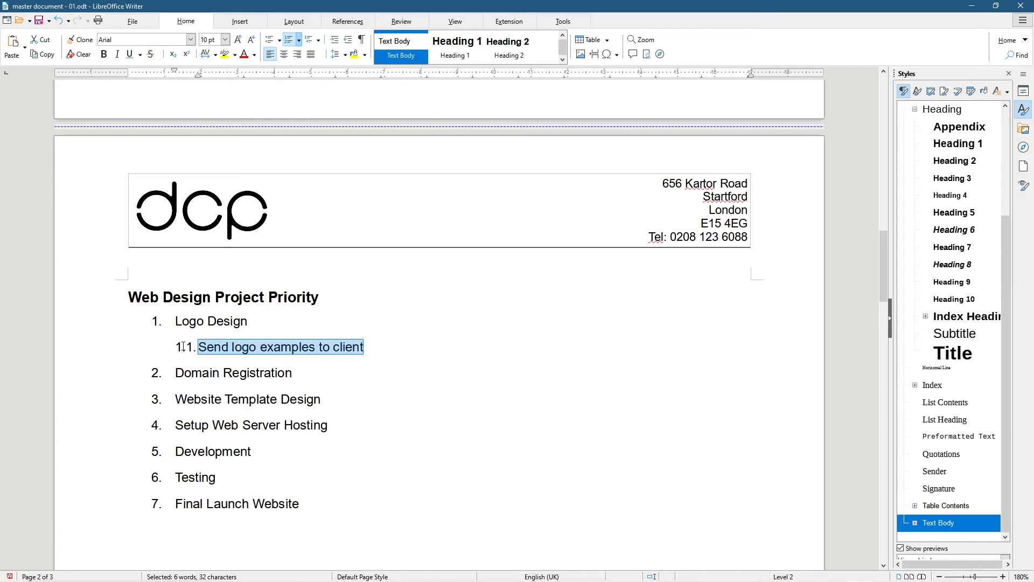
left_click(374, 347)
key("Return")
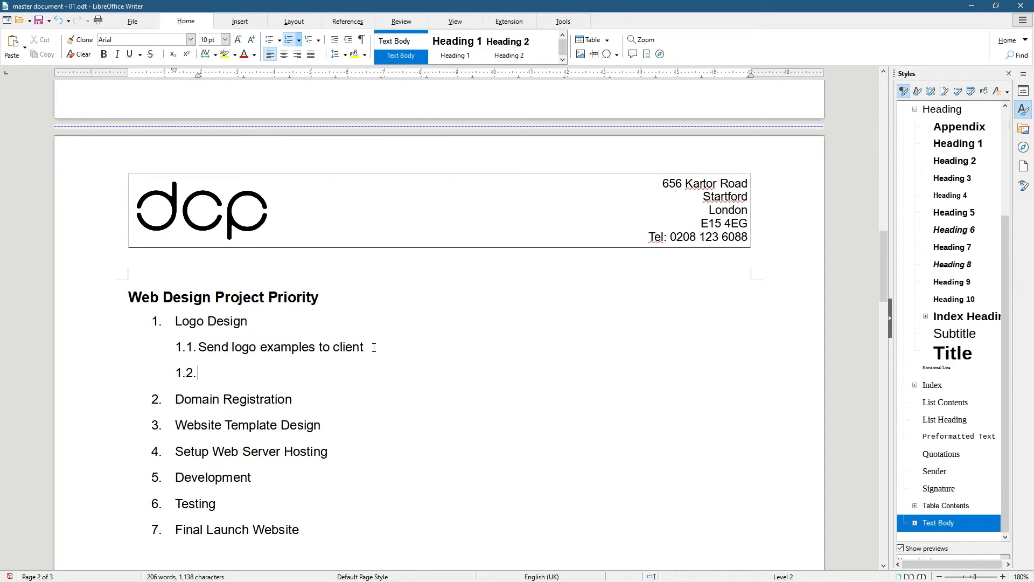
type("Get Feedback")
key("Return")
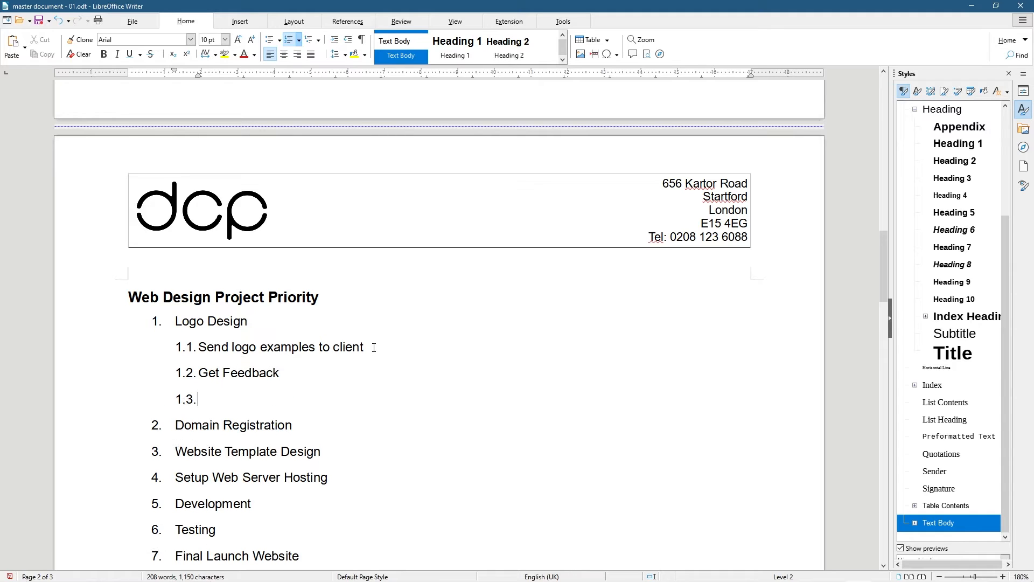
type("Make Logo Revisions")
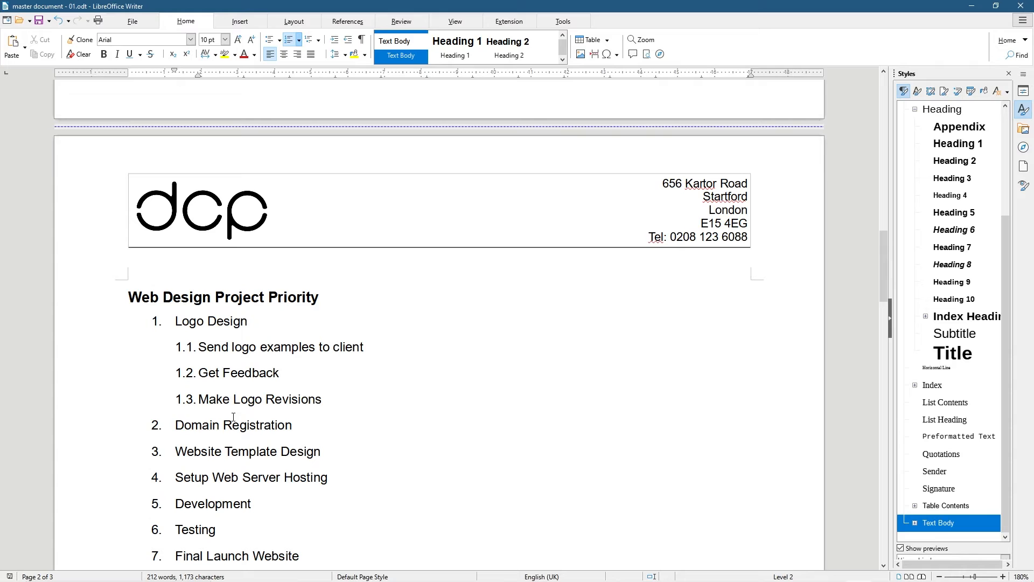
scroll(233, 417, "up", 15)
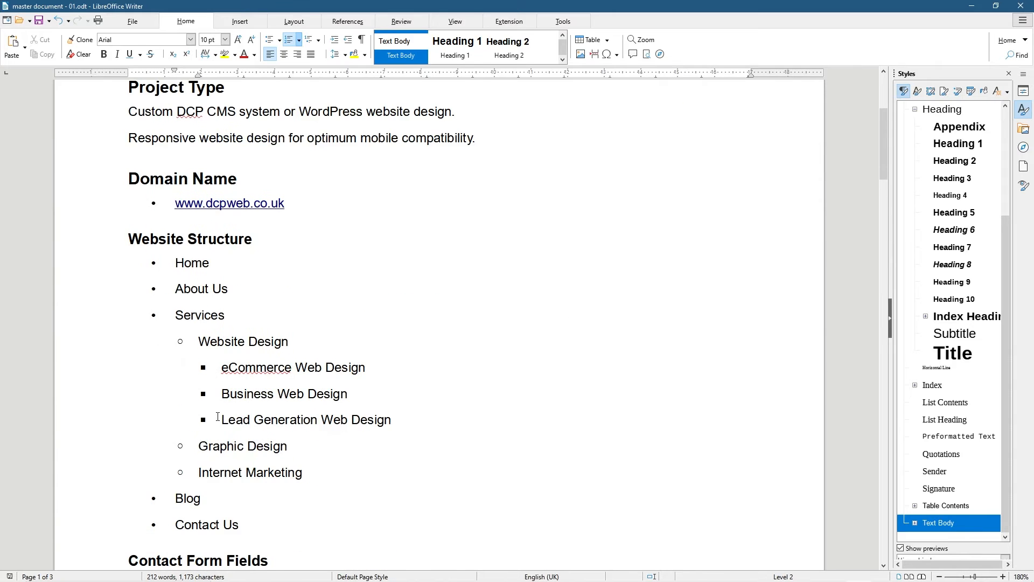
scroll(294, 428, "down", 15)
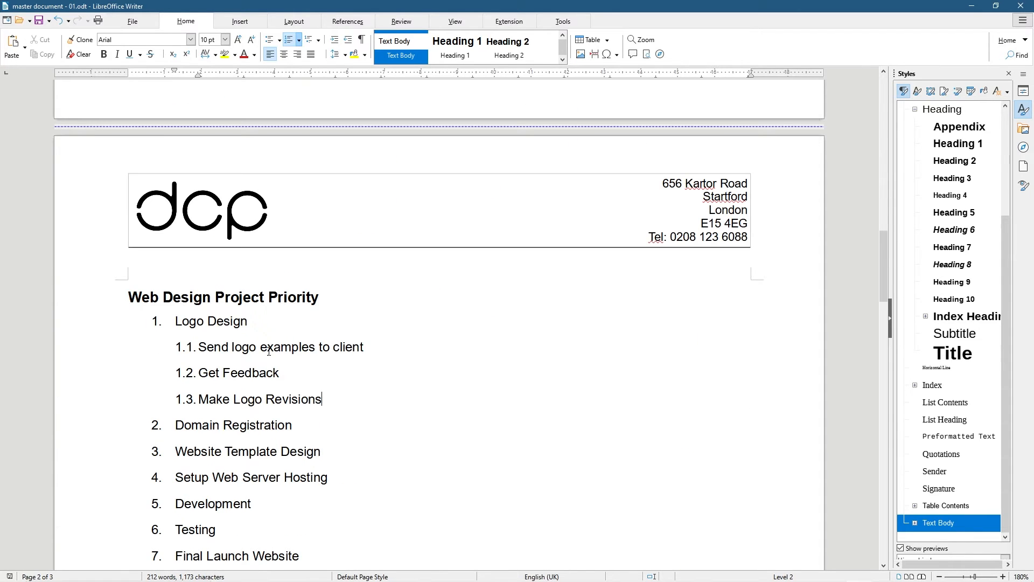
scroll(270, 486, "down", 2)
left_click_drag(307, 491, 175, 257)
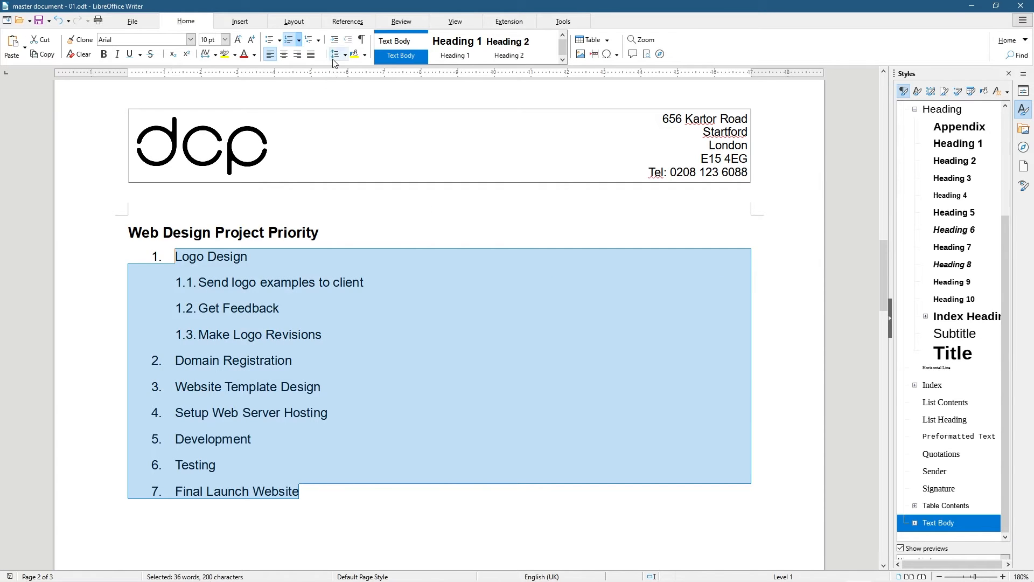
left_click(319, 40)
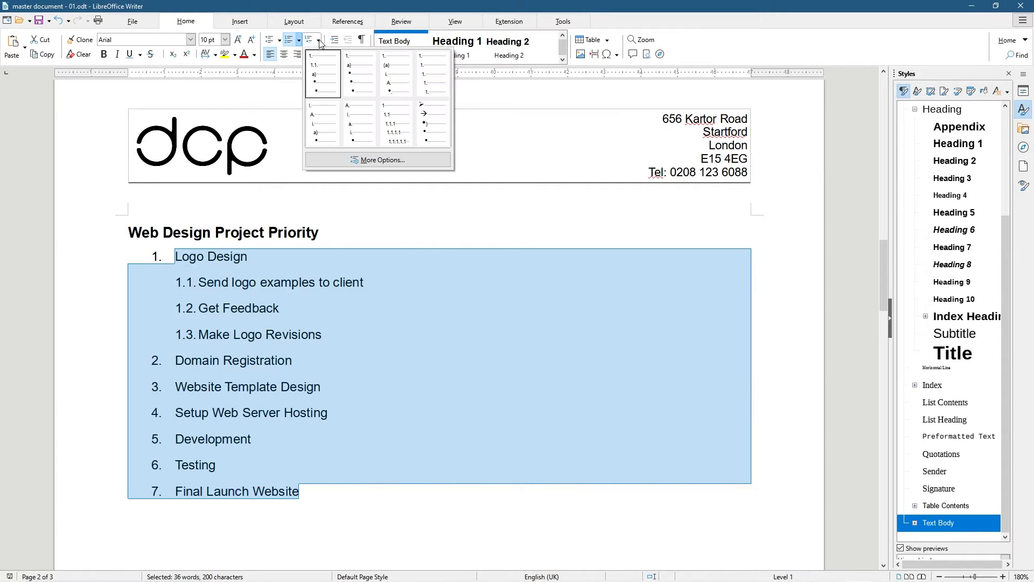
left_click(355, 76)
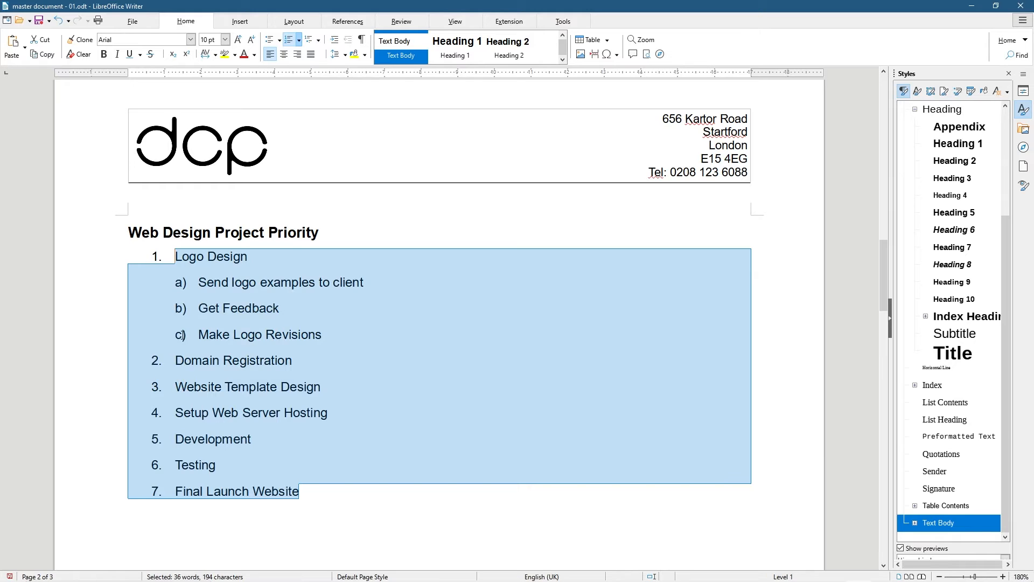
left_click(318, 40)
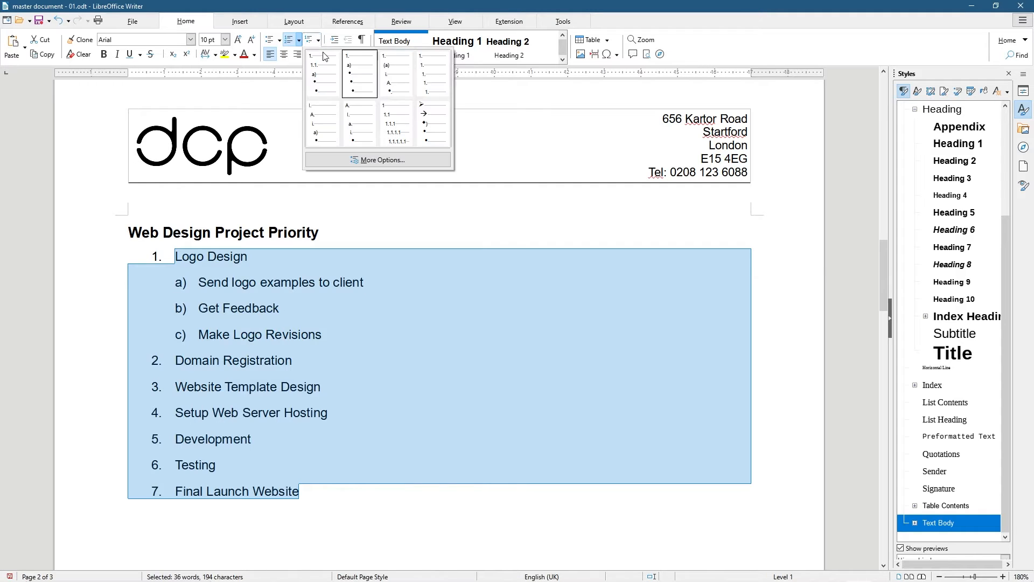
left_click(394, 74)
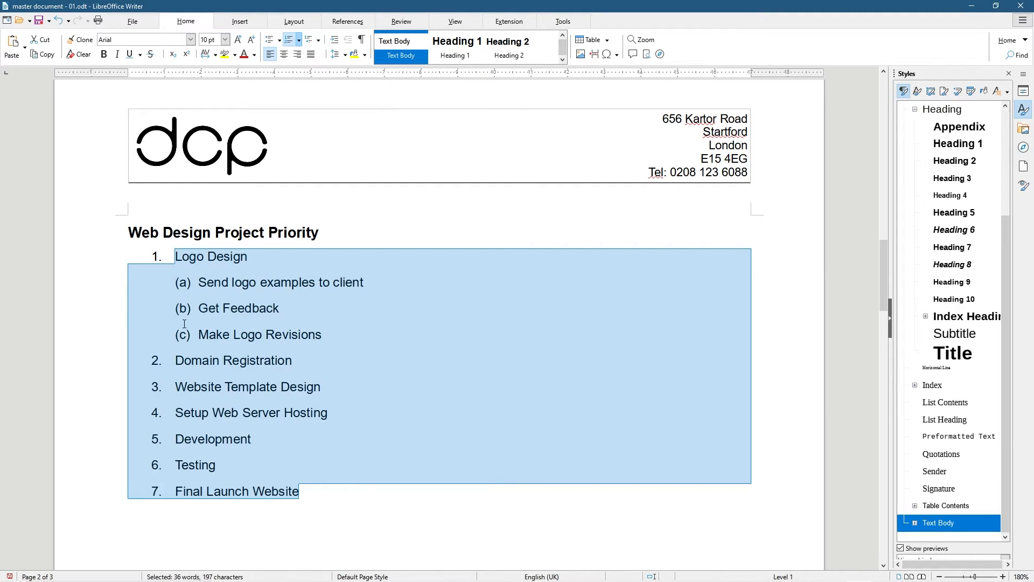
left_click(318, 40)
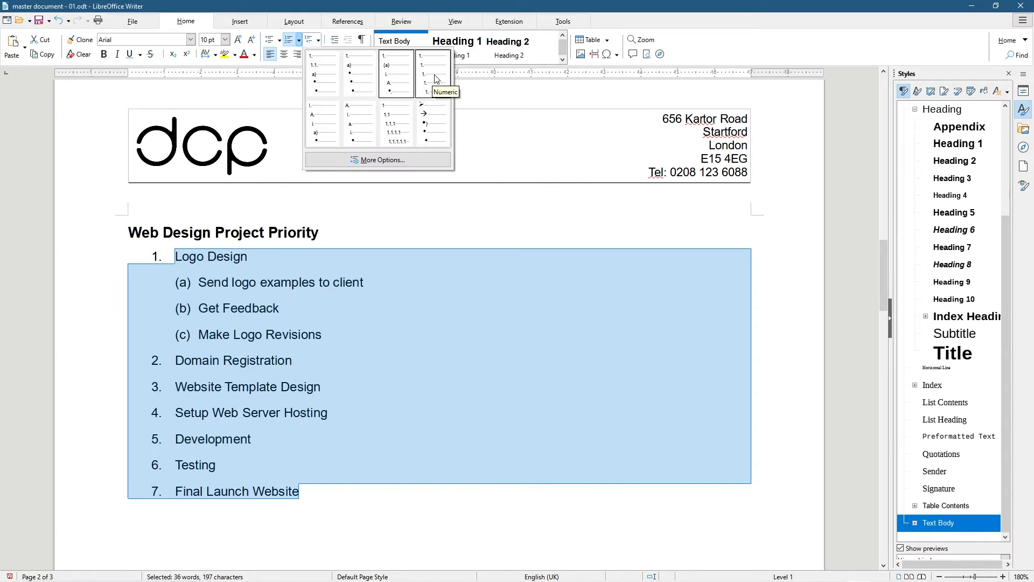
left_click(436, 79)
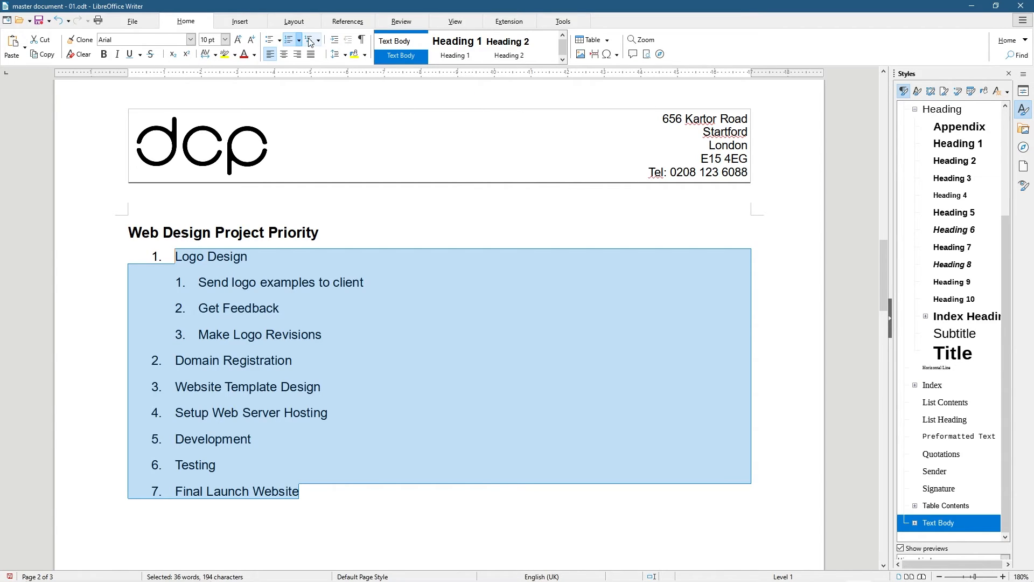
left_click(318, 40)
left_click(322, 127)
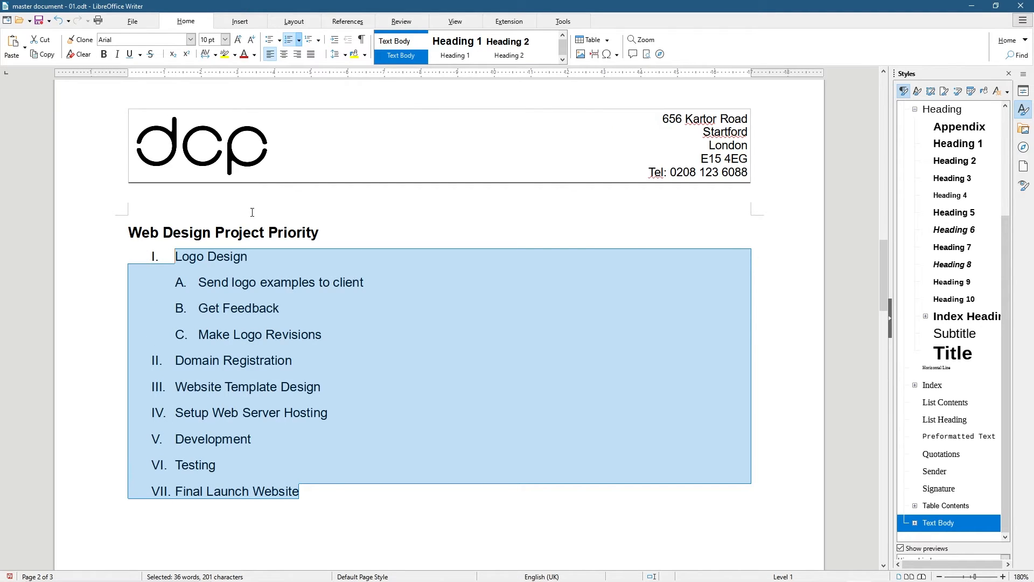
left_click(318, 40)
left_click(315, 74)
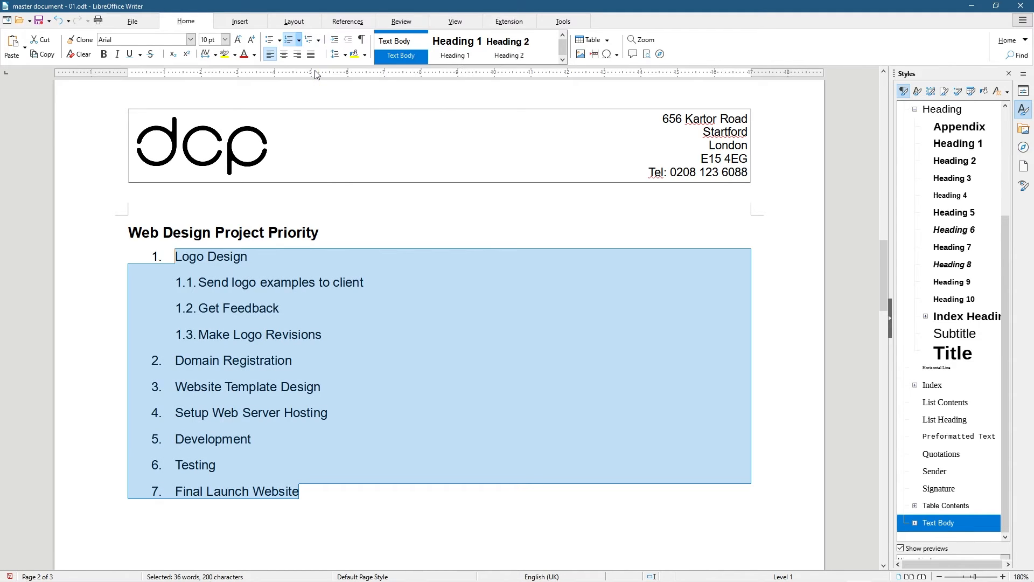
left_click(246, 360)
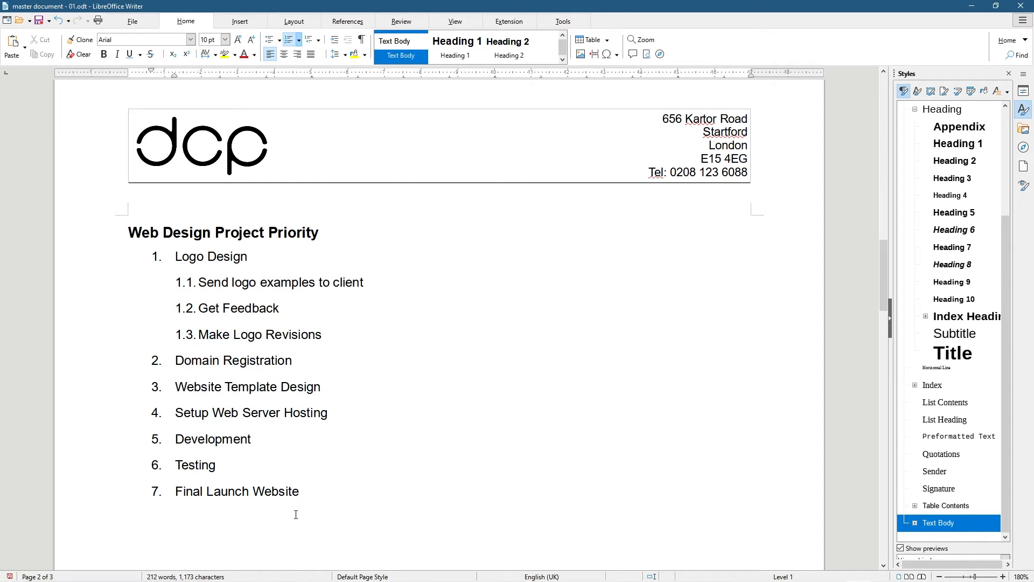
Add an empty unnumbered paragraph after Final Launch Website
key("Return")
scroll(300, 503, "down", 1)
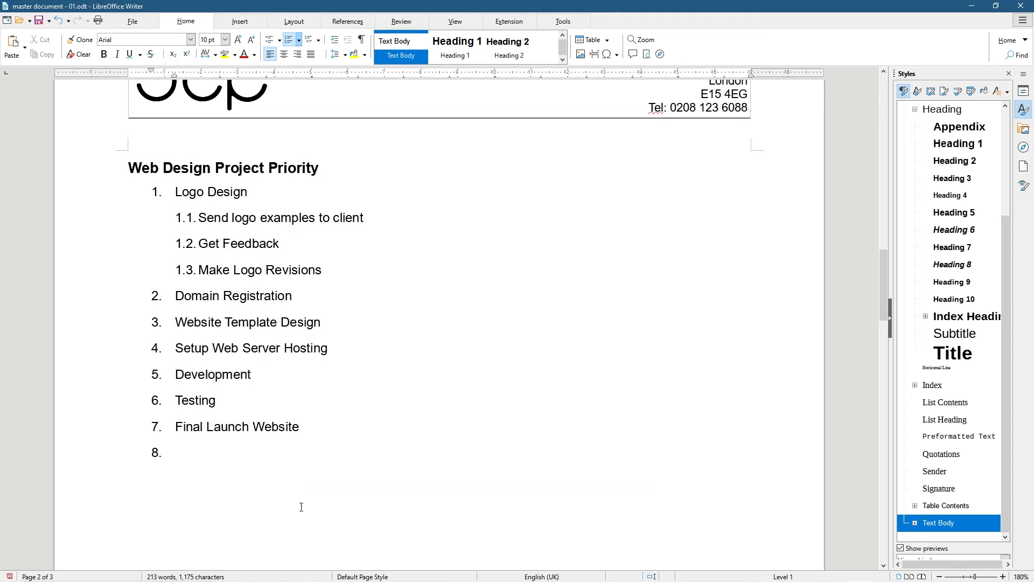
key("Return")
key("ctrl+z")
key("Return")
Check both pages in Print Preview, then close the preview
left_click(141, 24)
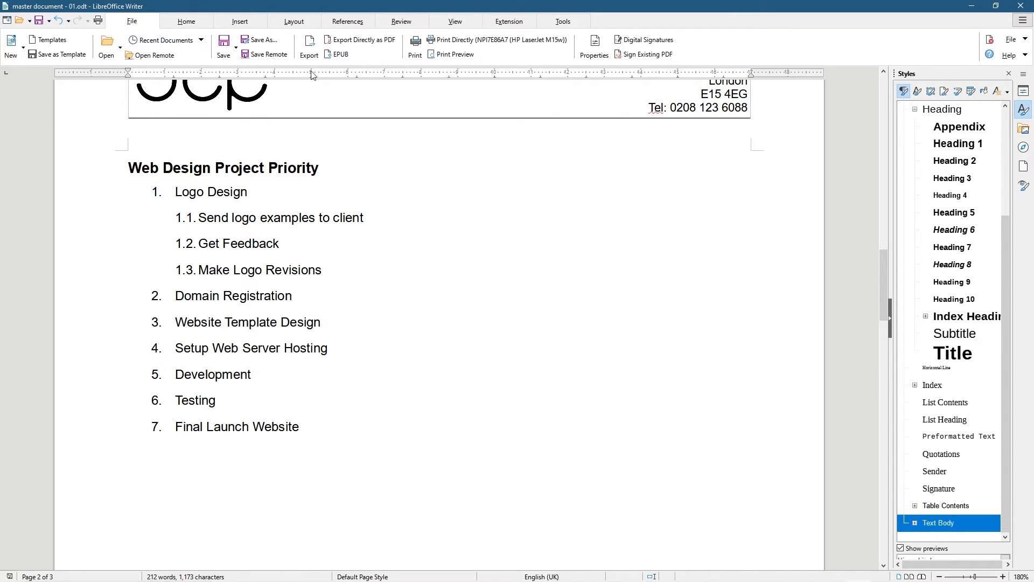
left_click(448, 55)
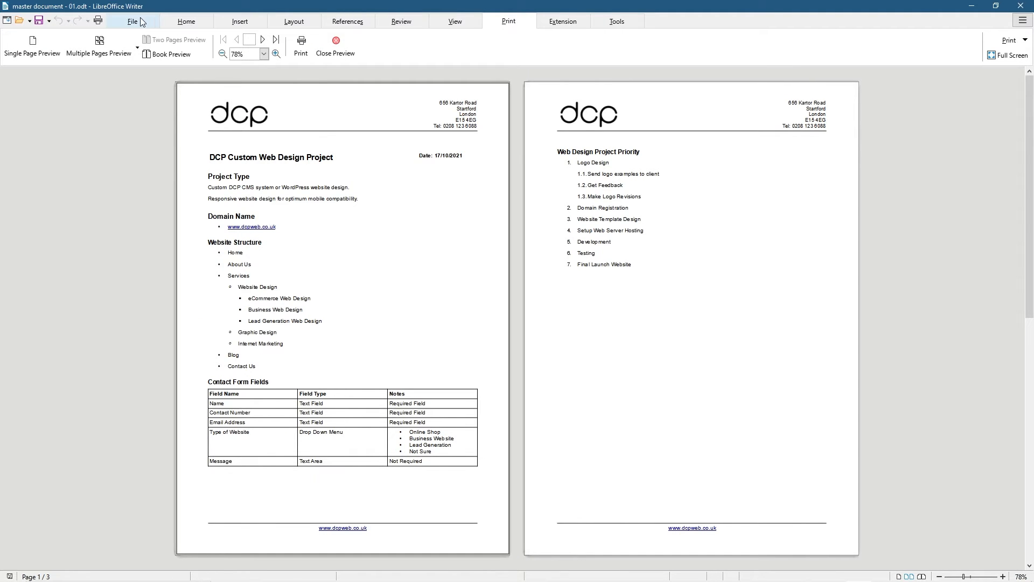
left_click(336, 51)
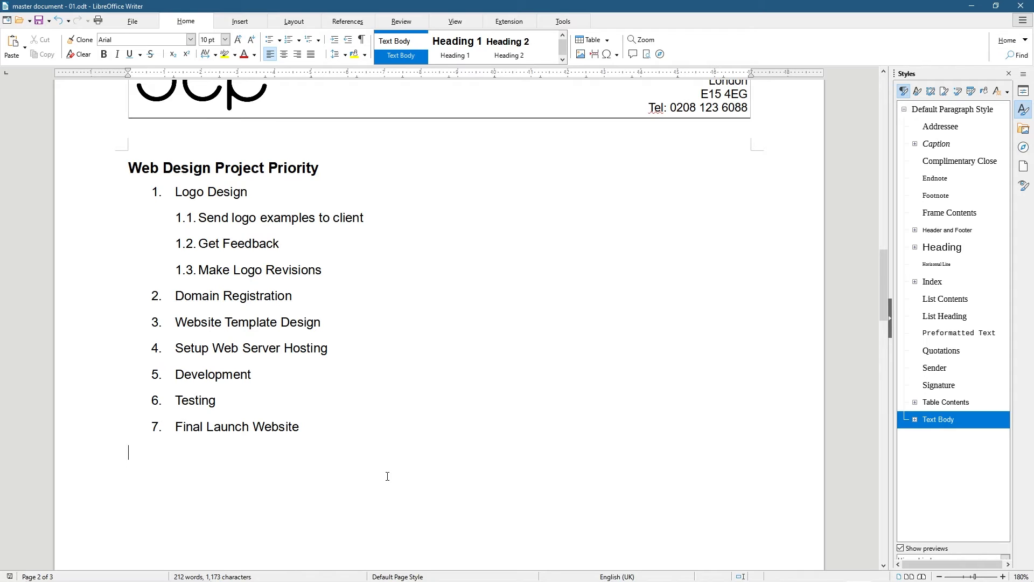
Put the cursor on the empty line below item 7 and switch to the browser
scroll(363, 479, "down", 3)
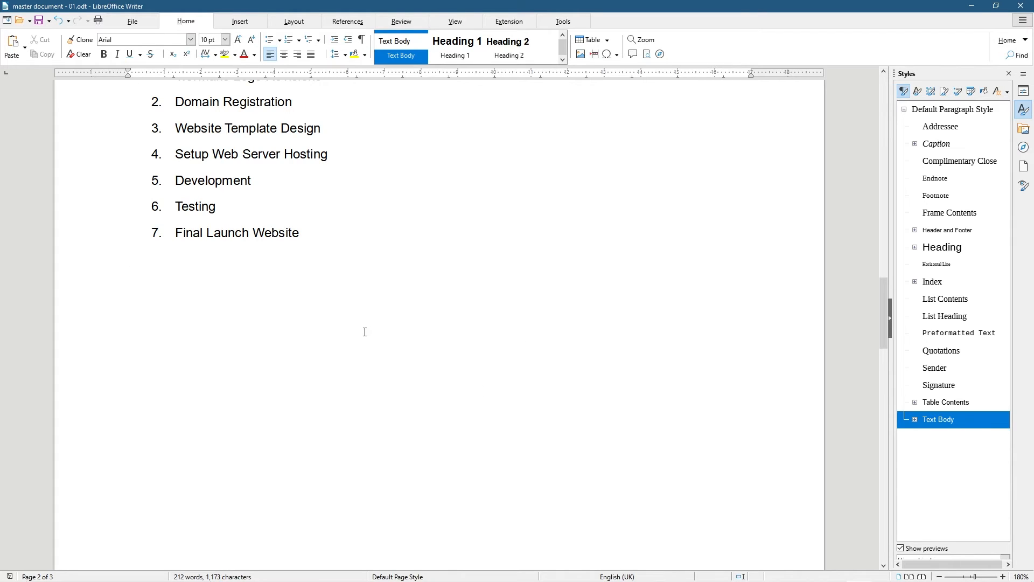
scroll(364, 332, "up", 1)
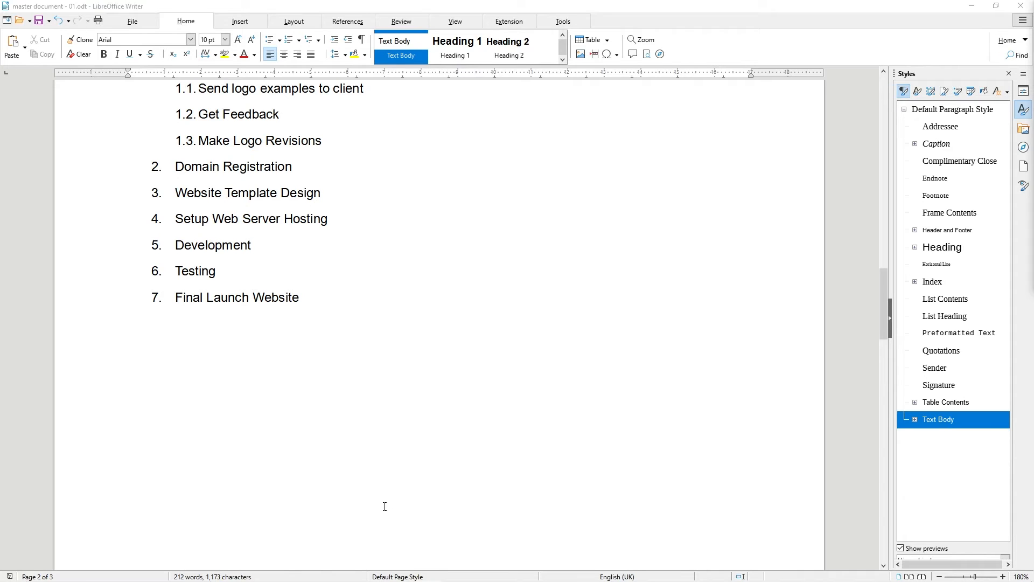
left_click(195, 355)
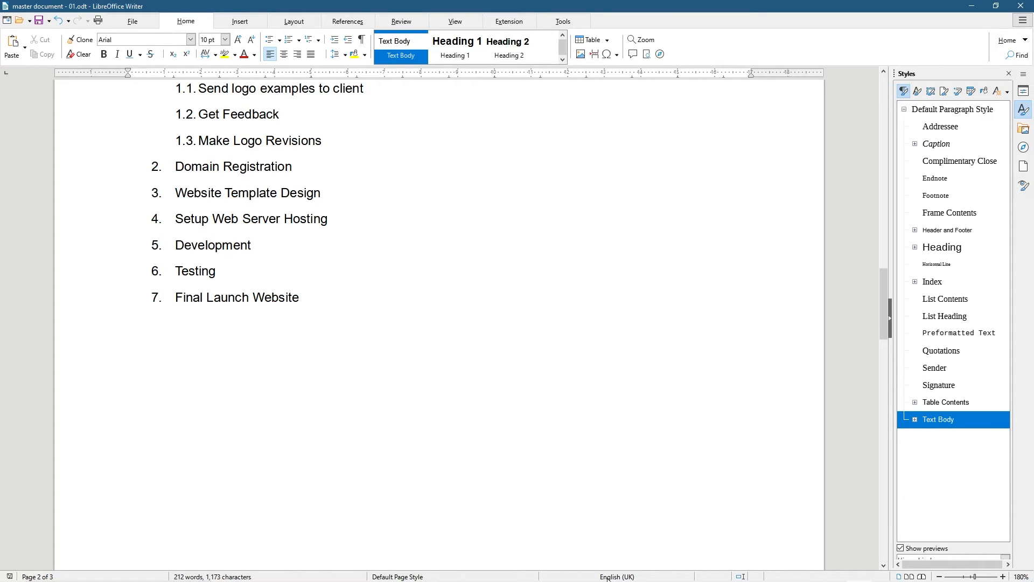
key("super")
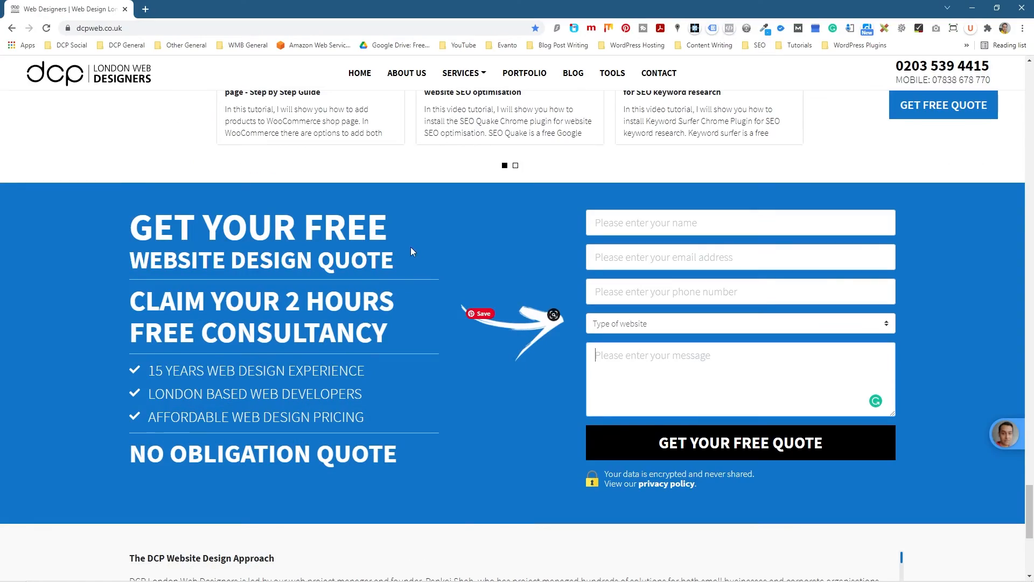
Copy the three DCP intro paragraphs from the website and paste them below the task list
scroll(88, 404, "up", 15)
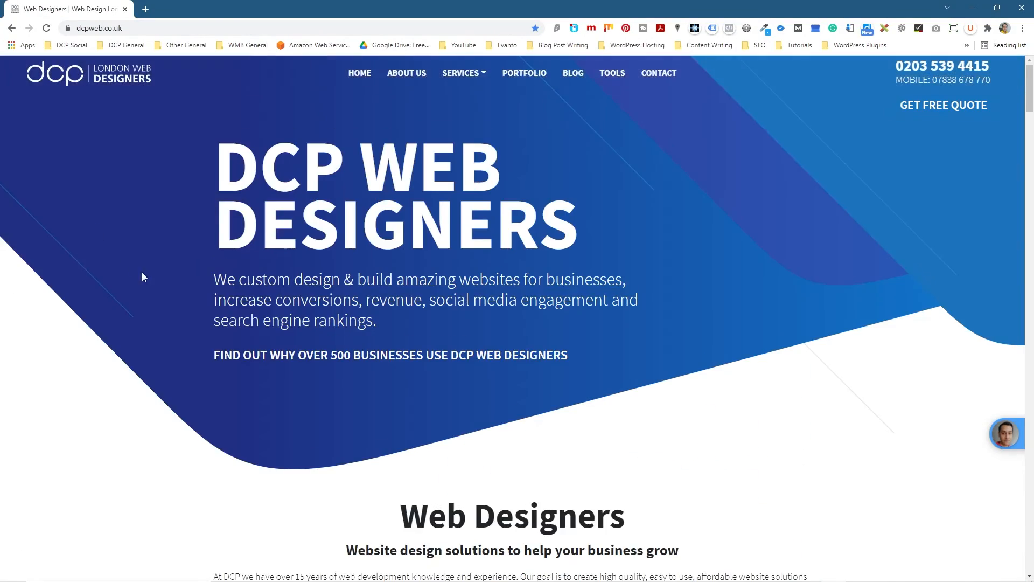
scroll(137, 270, "down", 5)
left_click_drag(214, 290, 783, 395)
right_click(645, 296)
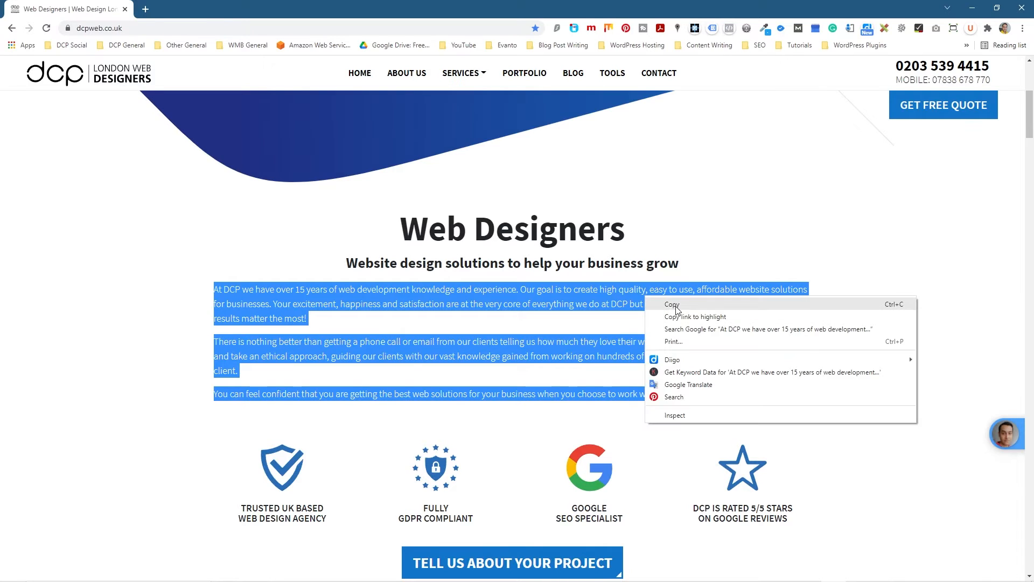
left_click(672, 305)
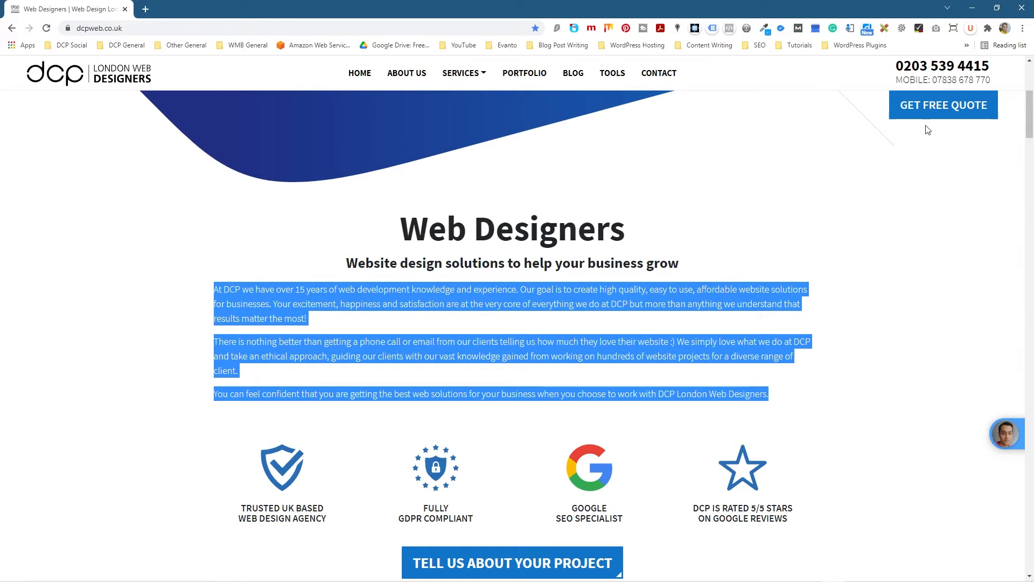
left_click(972, 8)
key("ctrl+v")
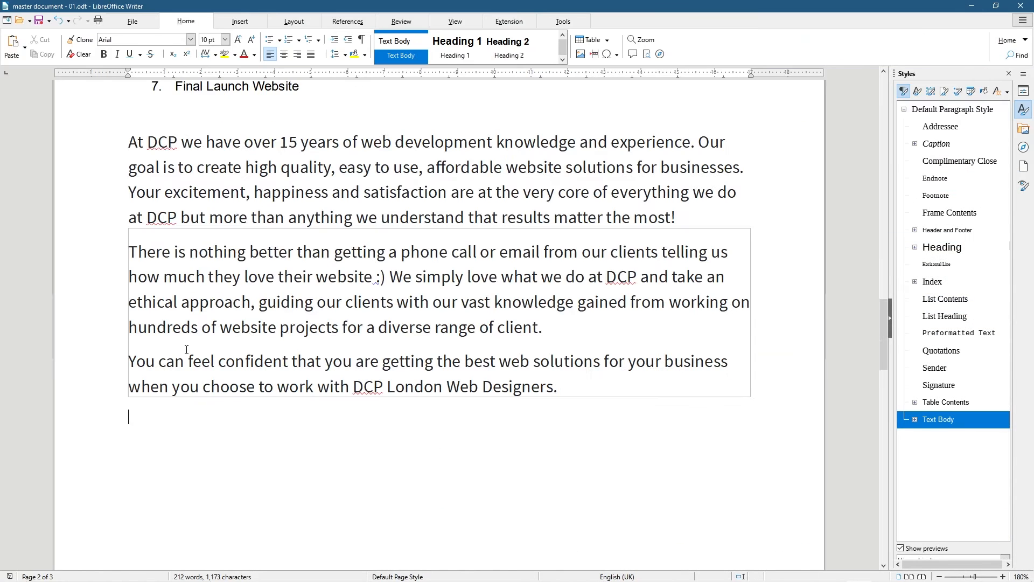
Inspect the pasted paragraphs, which still carry the website's Source Sans Pro font
left_click(138, 299)
left_click_drag(366, 384, 107, 211)
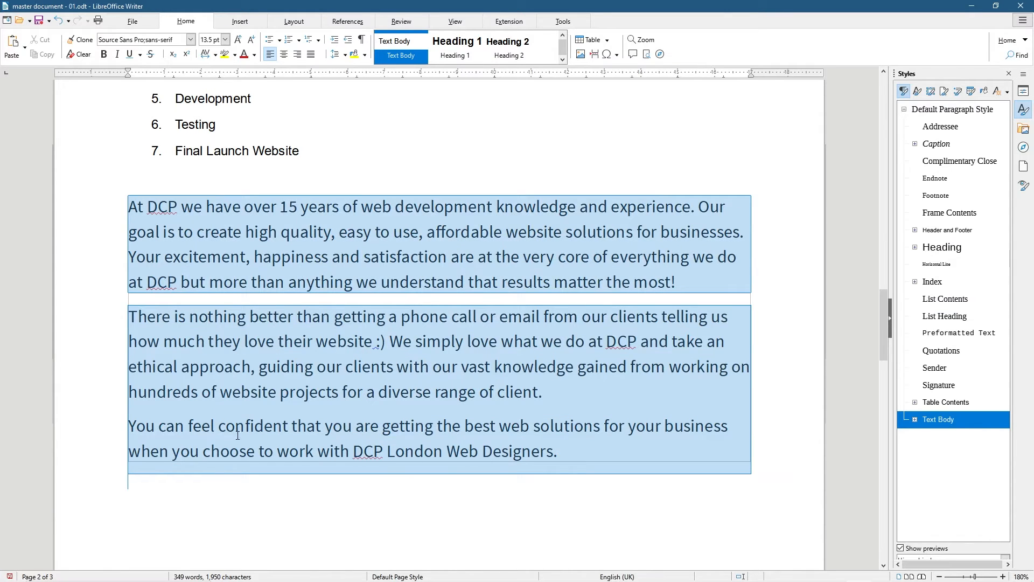
scroll(210, 237, "up", 3)
left_click_drag(244, 335, 366, 343)
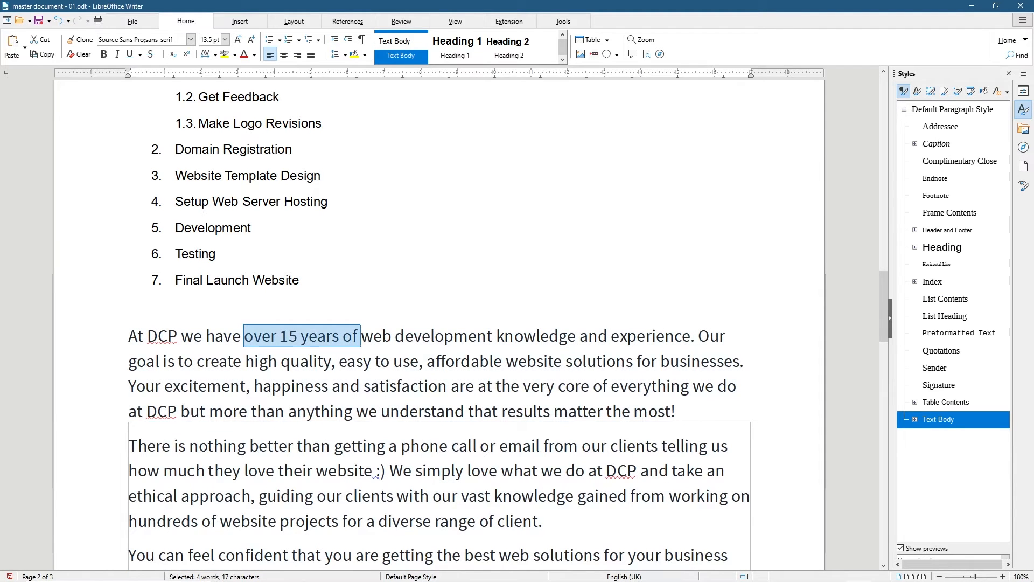
left_click(127, 337)
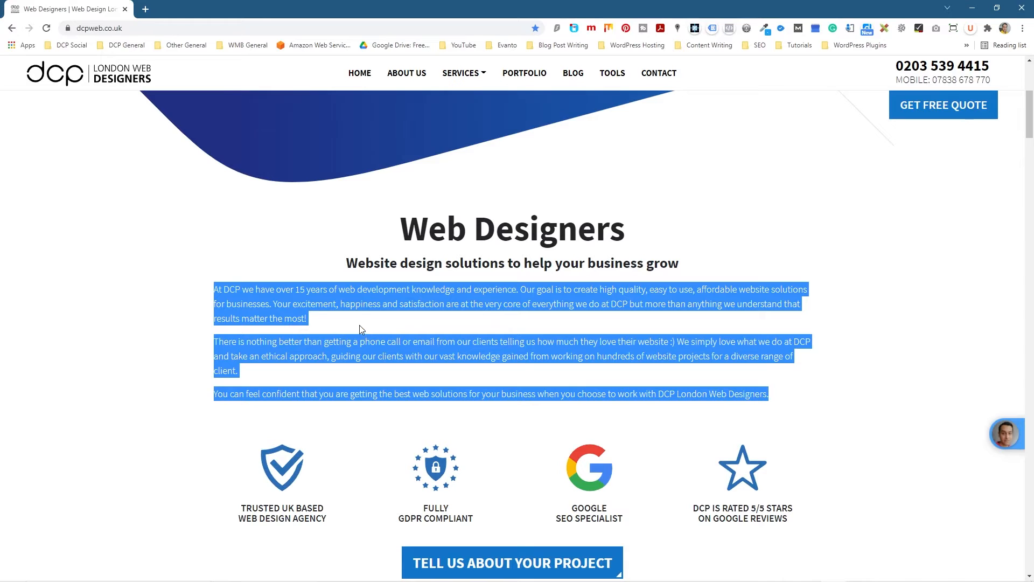
Select the opening sentence of the DCP intro text on the web page
left_click(461, 293)
left_click_drag(516, 290, 208, 296)
right_click(247, 290)
left_click(275, 295)
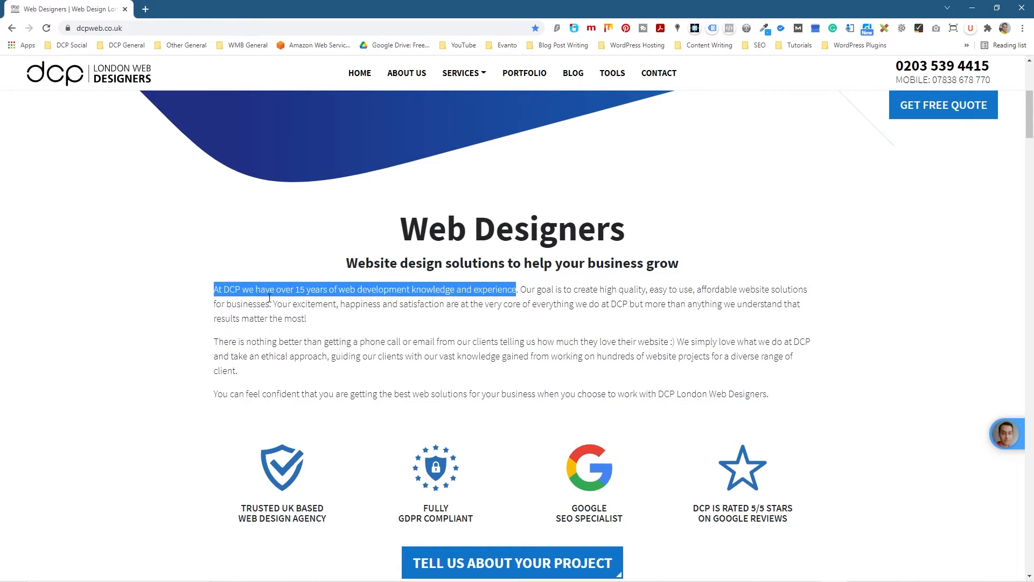
left_click(99, 314)
Search the page's HTML source for that sentence and inspect lines 282–289
key("ctrl+u")
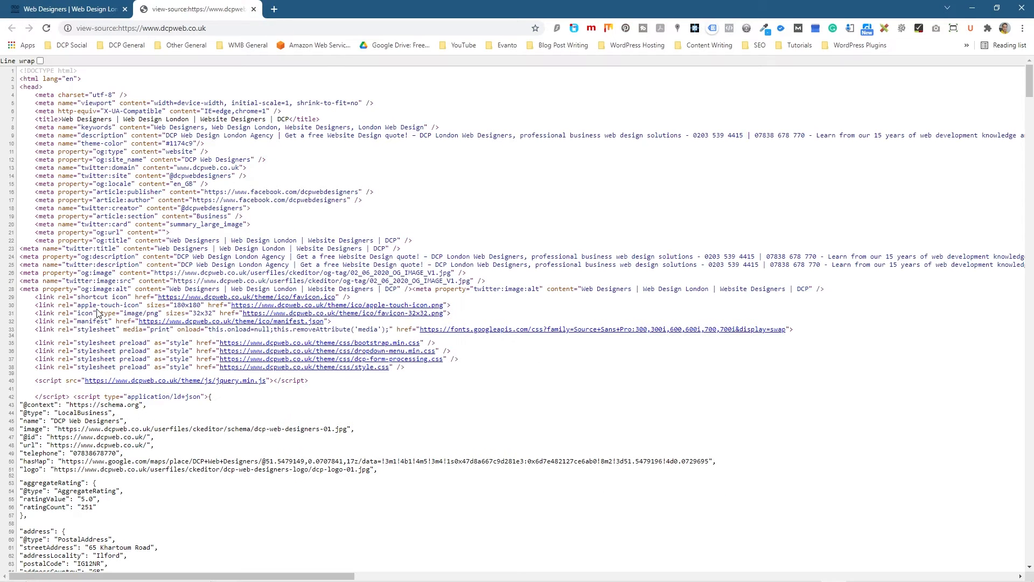
key("ctrl+f")
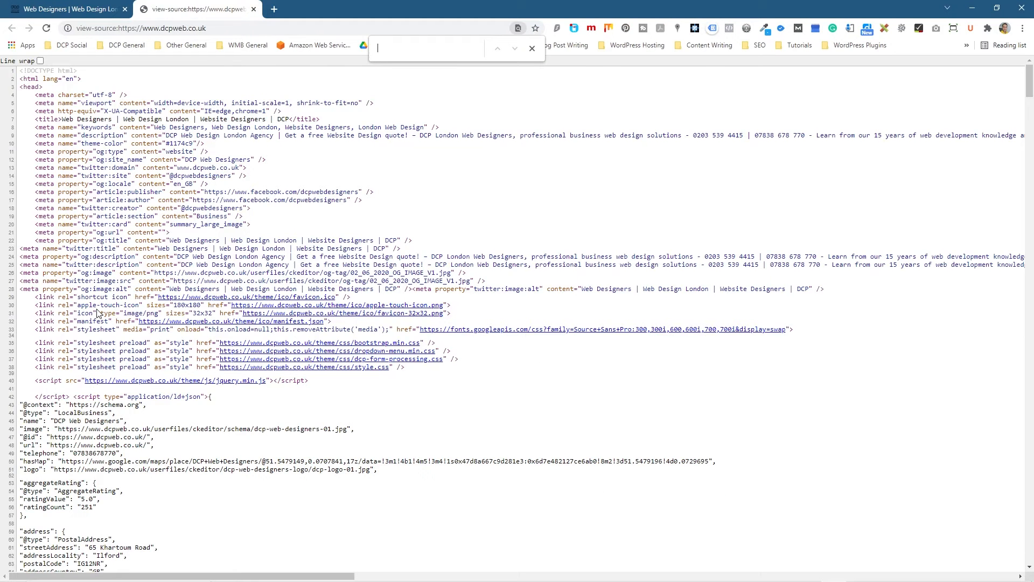
key("ctrl+v")
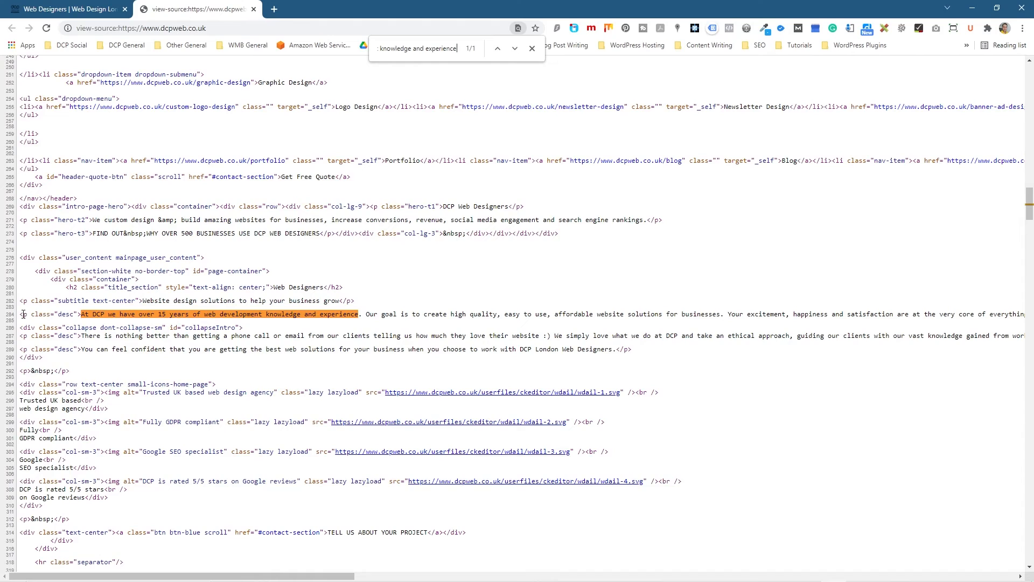
left_click_drag(23, 314, 86, 315)
left_click_drag(21, 299, 340, 298)
left_click_drag(29, 313, 113, 350)
left_click(281, 327)
Close the source tab, recopy the three intro paragraphs, and return to Writer
left_click(253, 10)
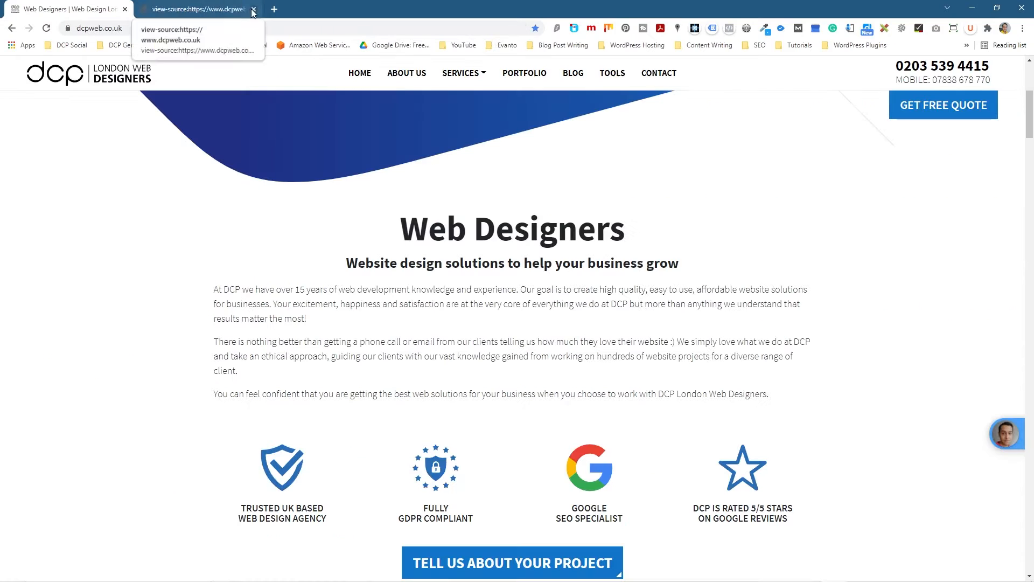
left_click_drag(219, 290, 770, 394)
right_click(724, 352)
left_click(749, 356)
left_click(972, 8)
left_click(307, 417)
scroll(294, 387, "down", 3)
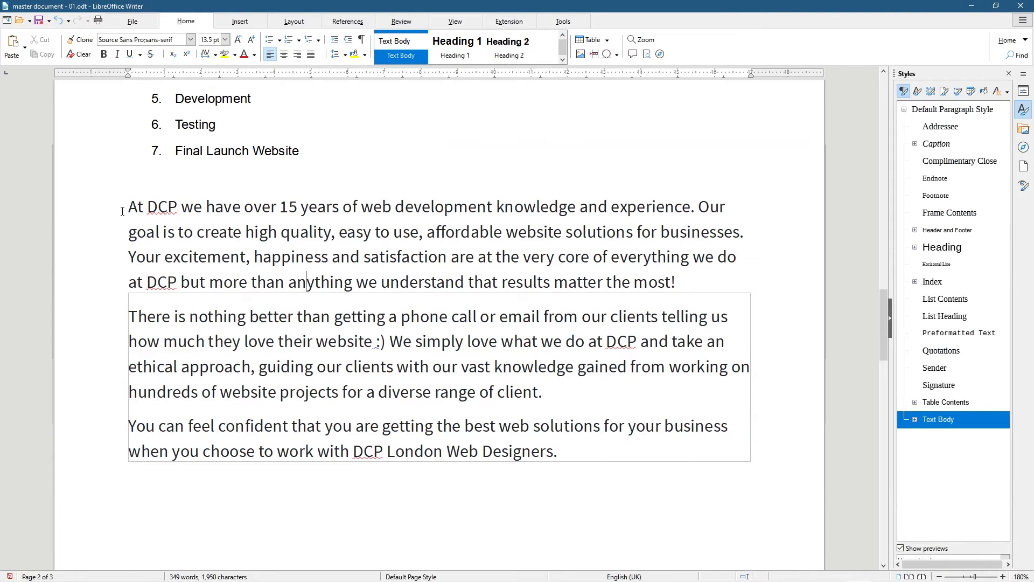
Clear direct formatting from the three pasted paragraphs, then delete them all
left_click_drag(126, 206, 552, 469)
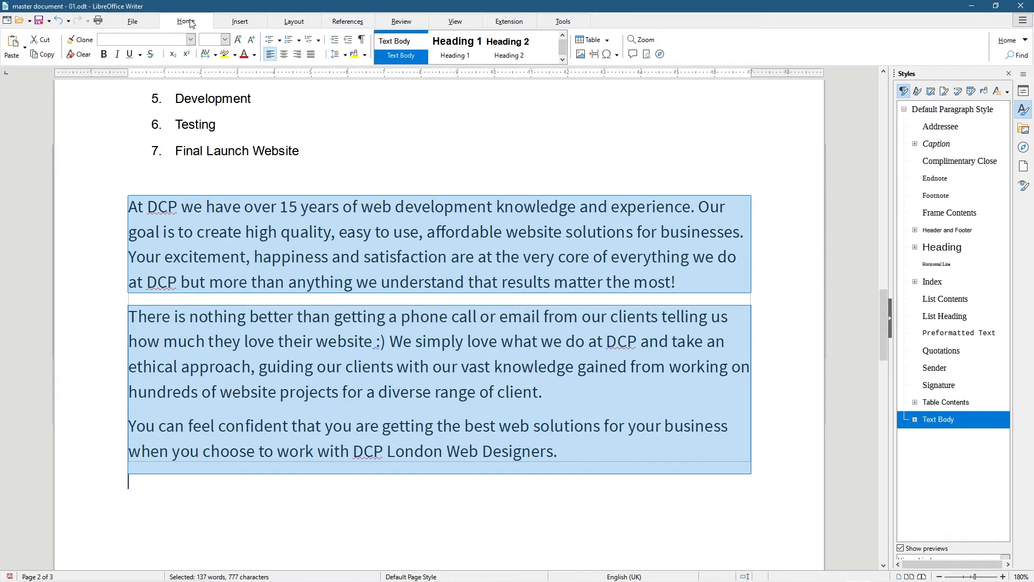
left_click(77, 56)
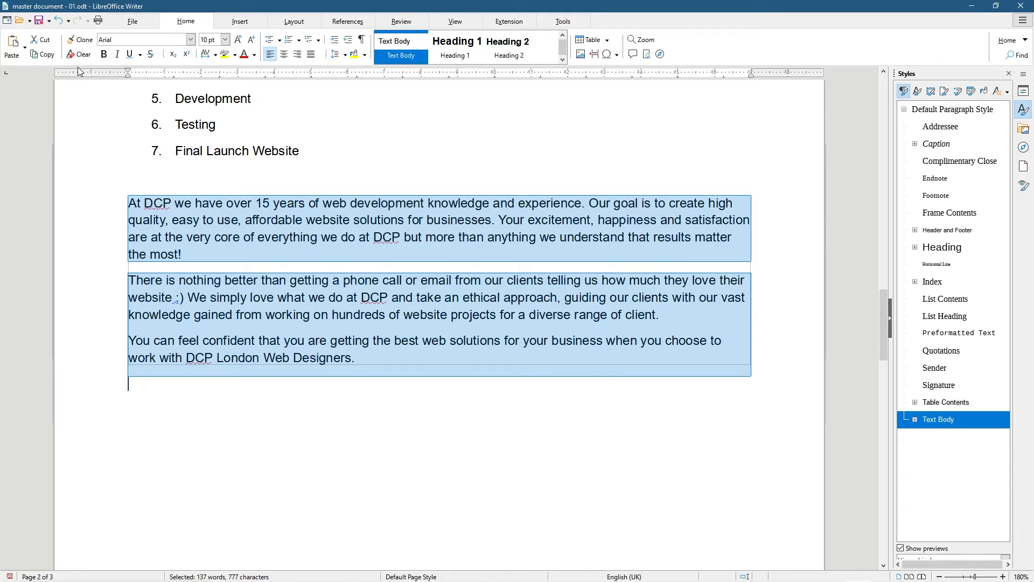
left_click(258, 264)
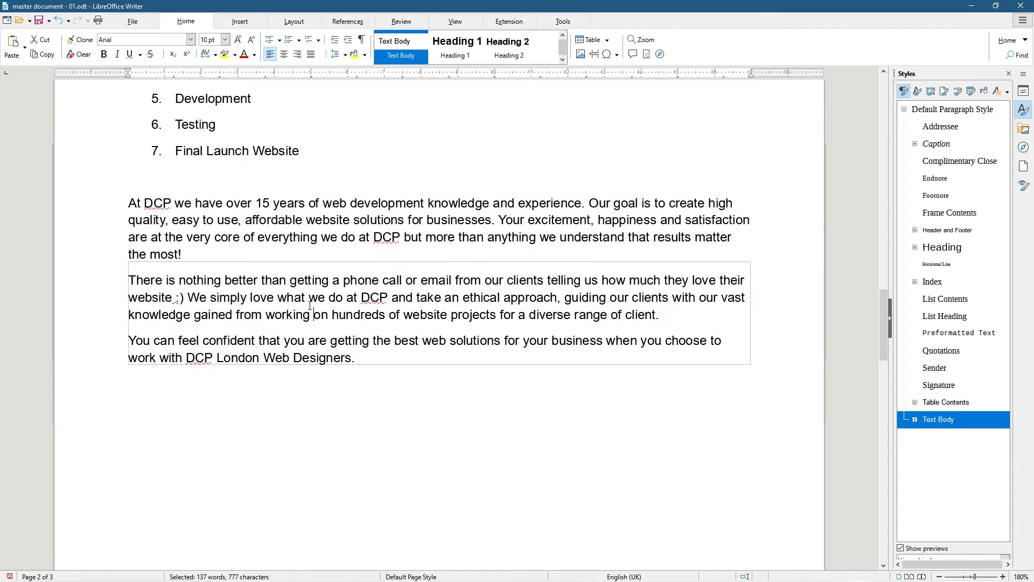
left_click_drag(127, 297, 152, 297)
left_click(129, 255)
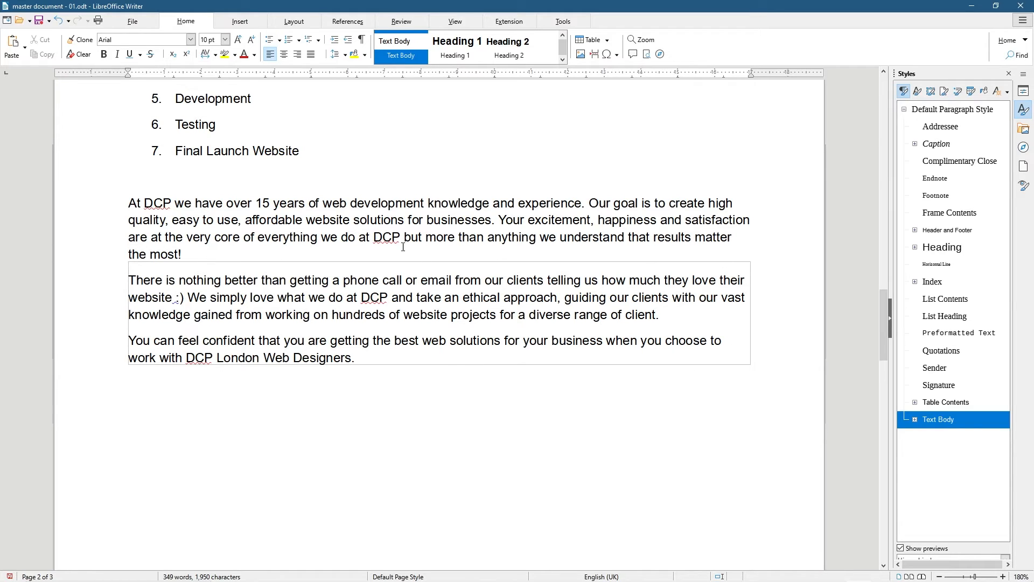
left_click_drag(123, 202, 473, 378)
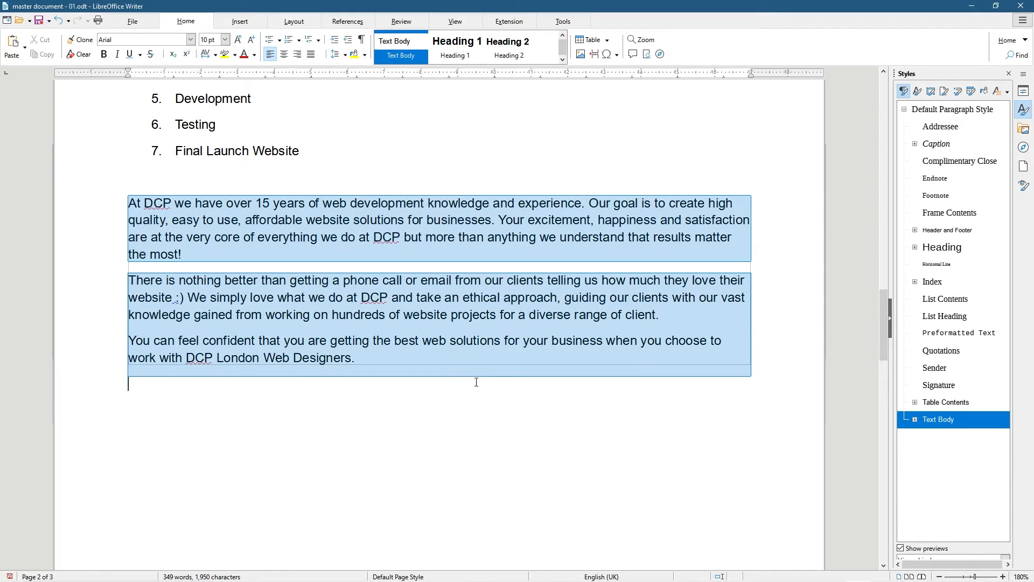
key("Delete")
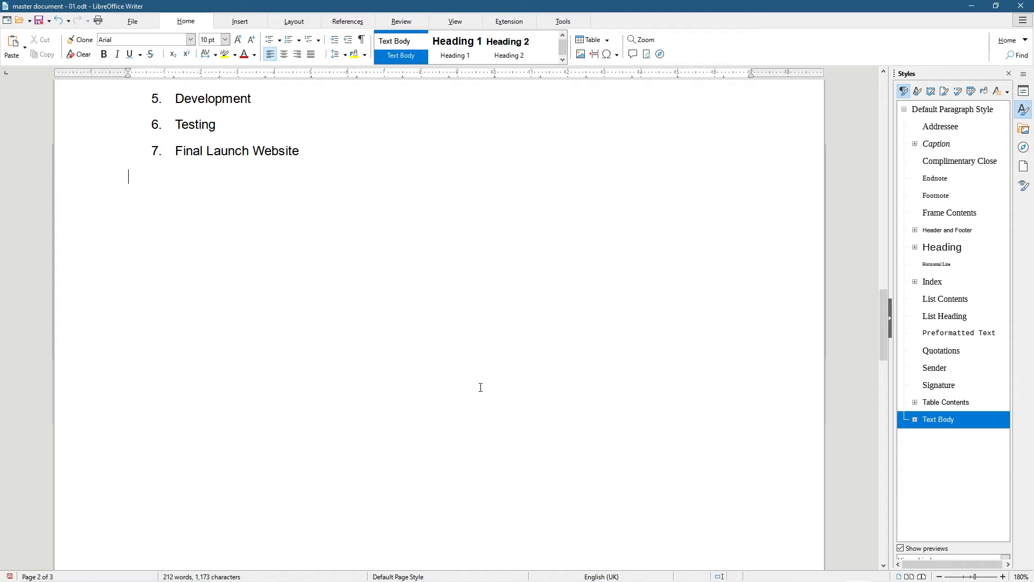
Reload the DCP page, copy its intro paragraphs again, and open Windows search
key("alt+Tab")
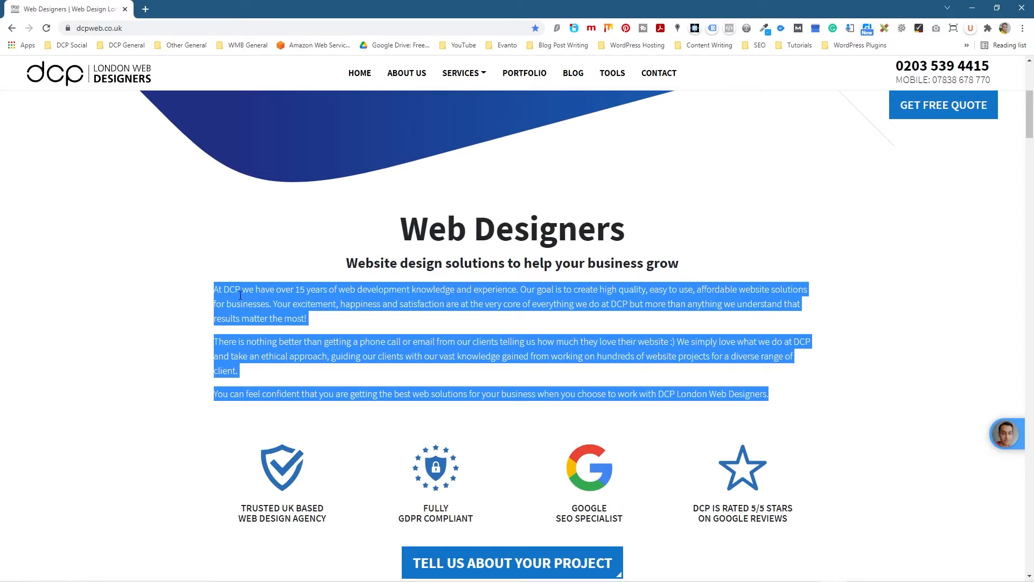
key("alt+Tab")
key("alt+Tab")
key("F5")
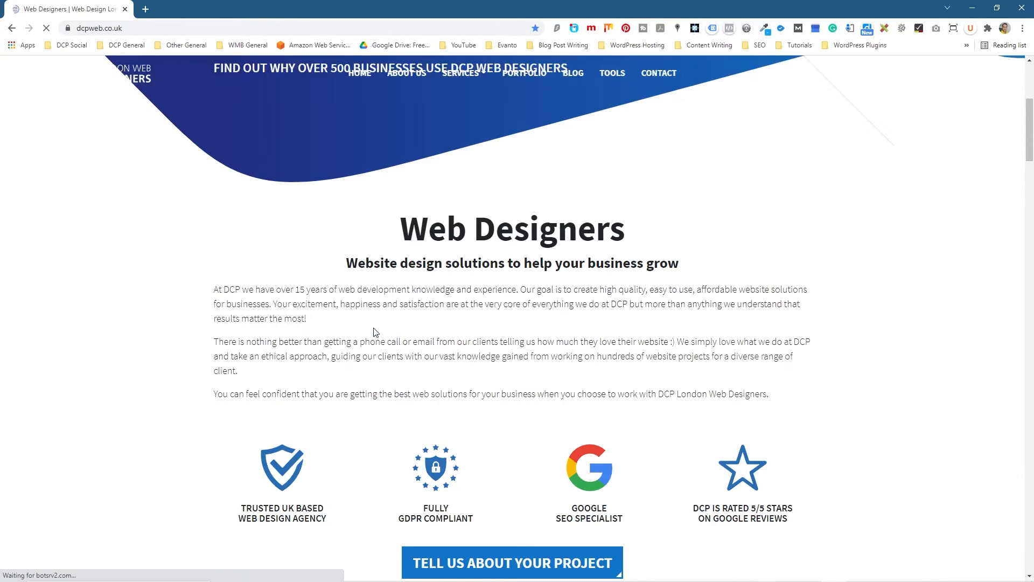
mouse_move(214, 289)
left_mouse_down()
mouse_move(325, 327)
mouse_move(804, 405)
mouse_move(776, 391)
mouse_move(499, 356)
mouse_move(216, 292)
left_mouse_up()
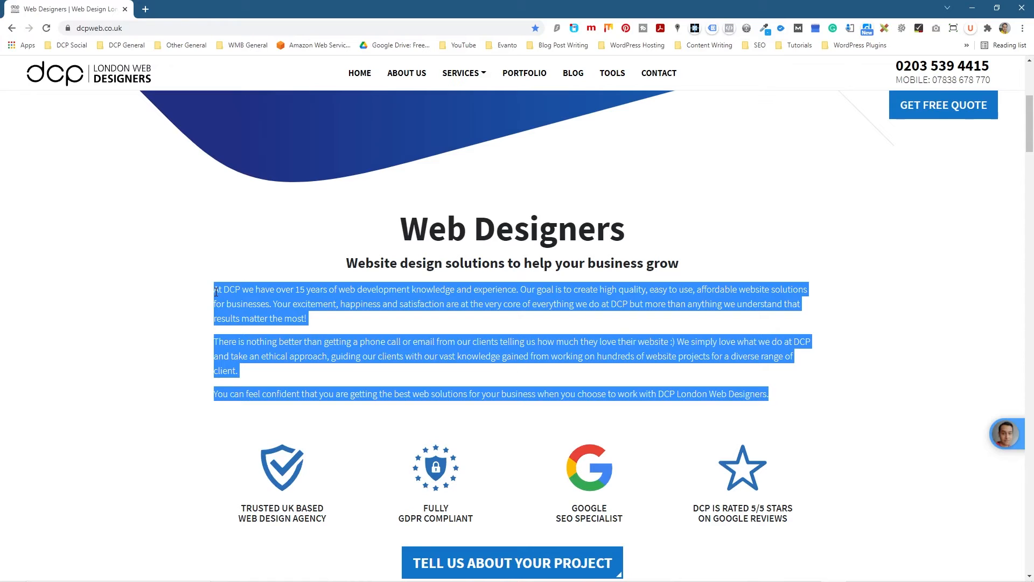
right_click(247, 293)
left_click(264, 300)
left_click(12, 571)
left_click(144, 565)
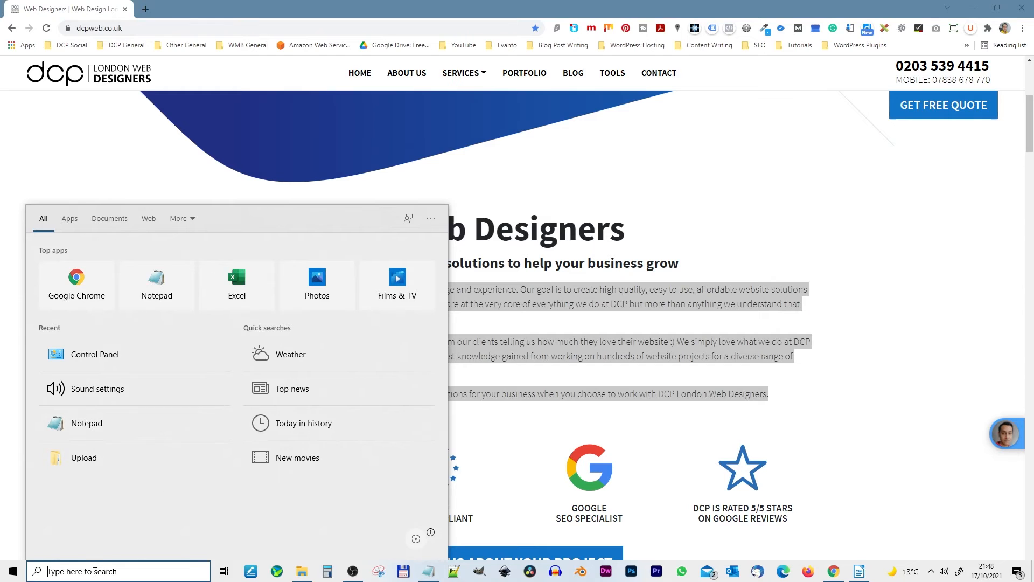
Launch Notepad, paste in the DCP intro text as plain text, and select all of it
type("note")
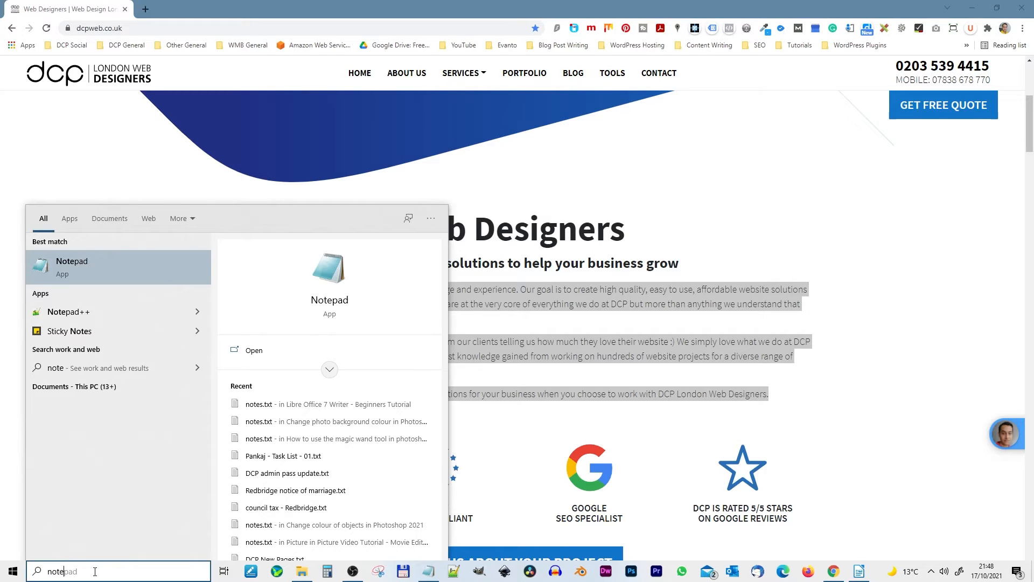
left_click(88, 267)
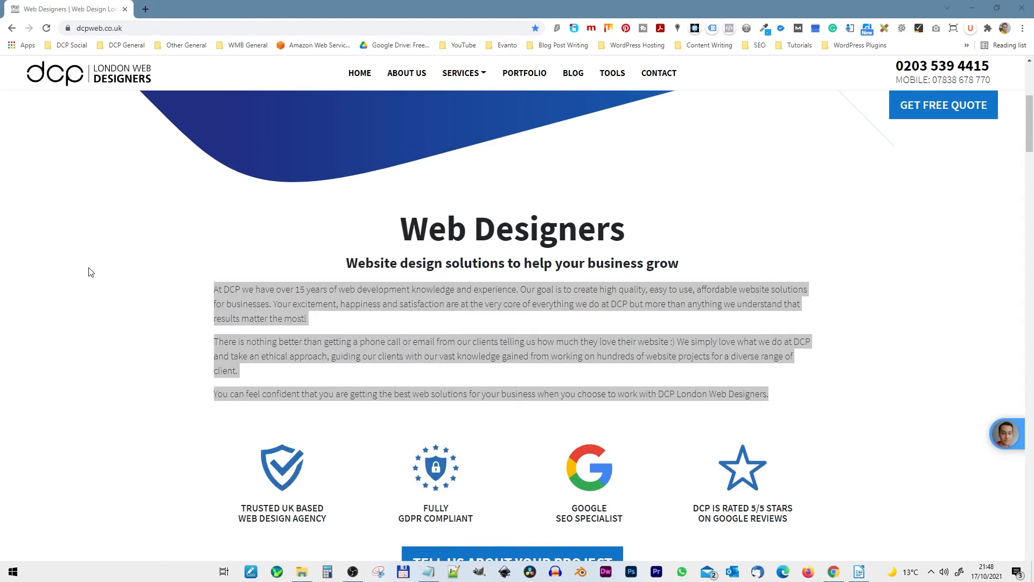
key("ctrl+v")
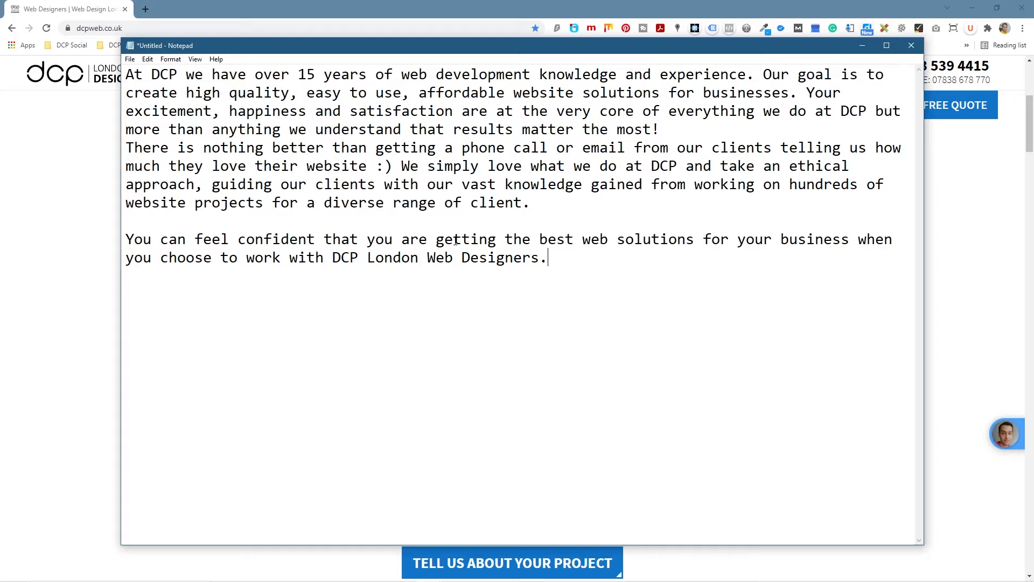
left_click_drag(606, 300, 125, 71)
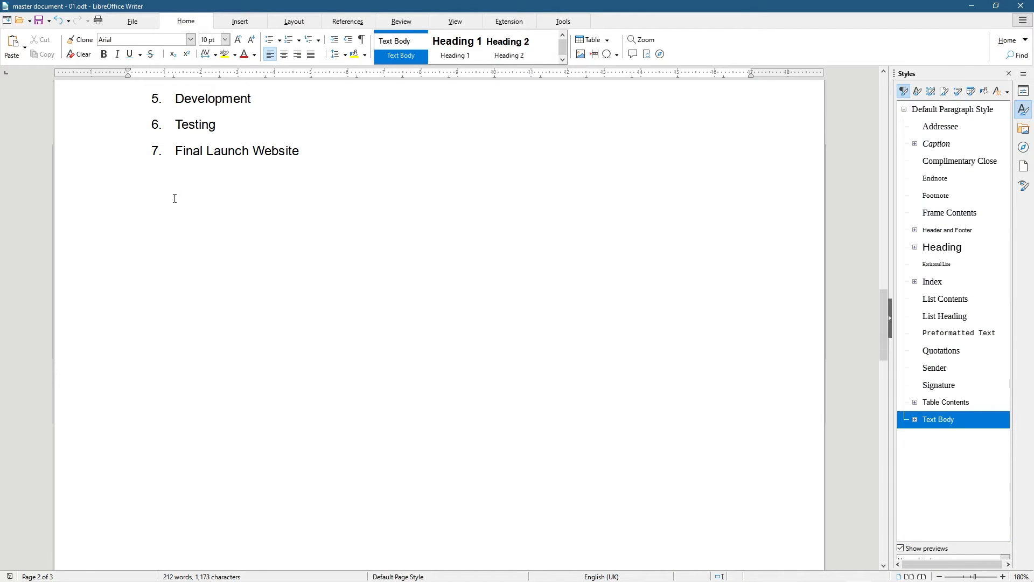
Paste the plain DCP text below the list, drop the extra blank line, and add one above 'At DCP'
key("ctrl+v")
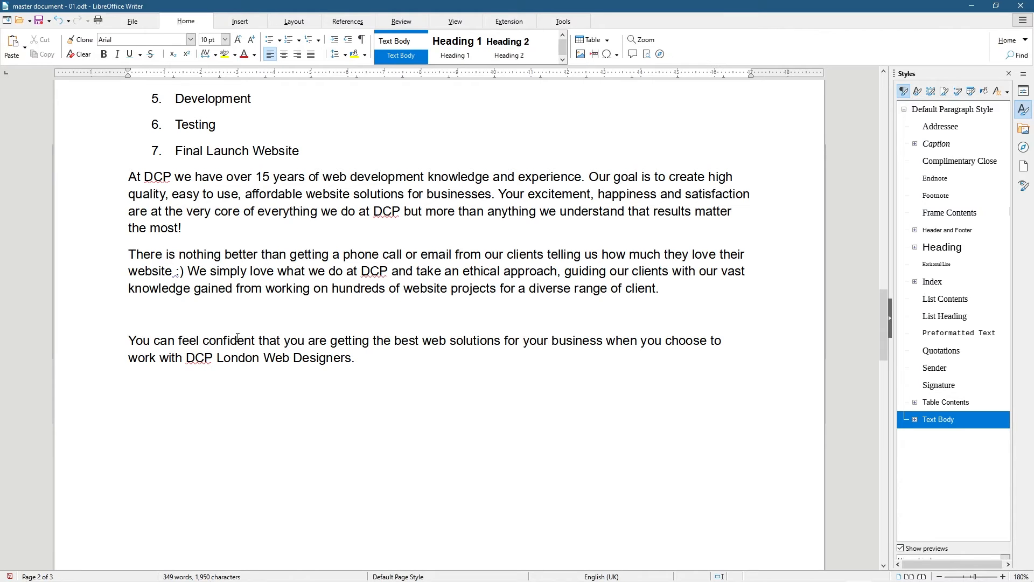
key("BackSpace")
scroll(237, 338, "up", 3)
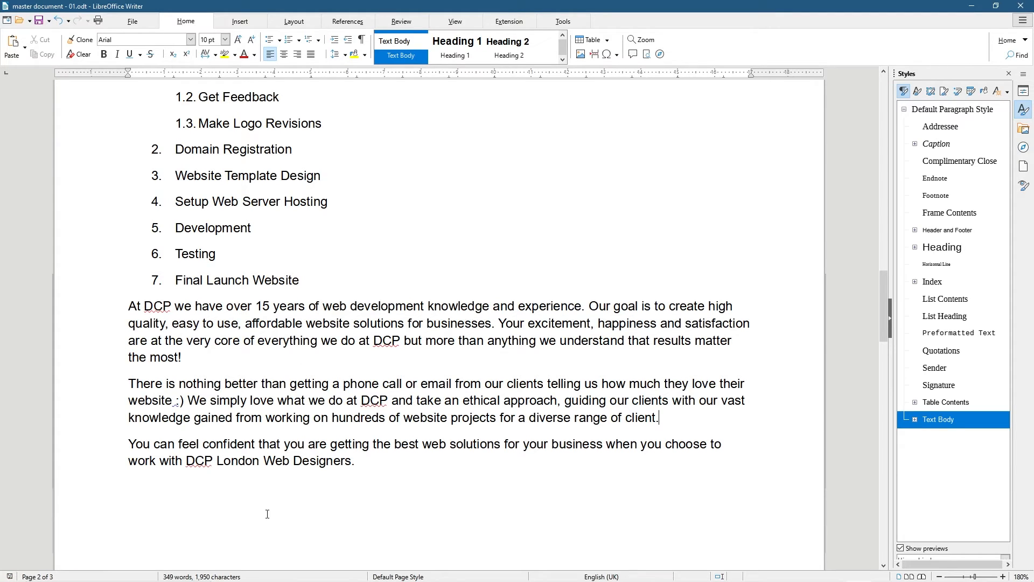
left_click(129, 306)
key("Return")
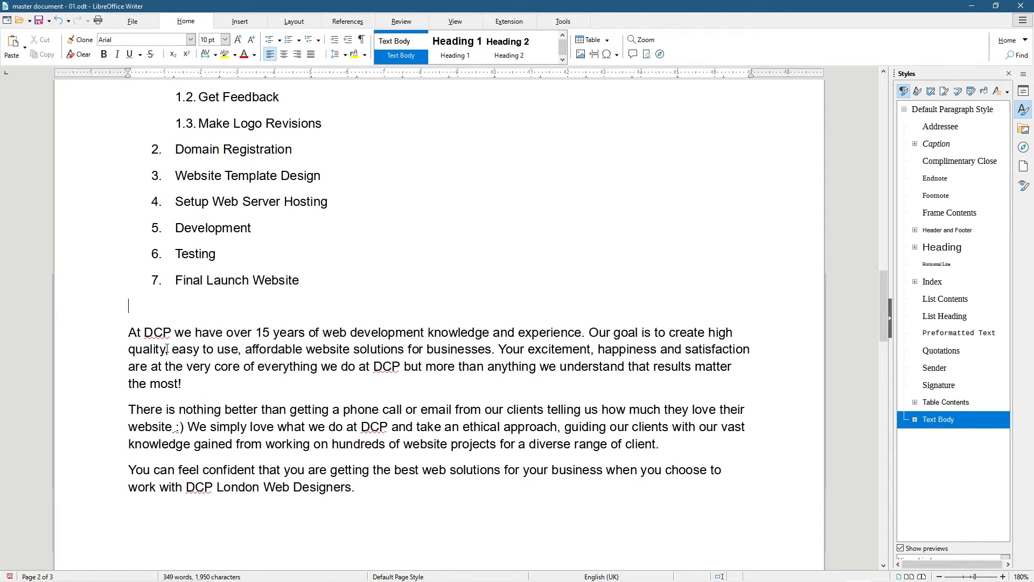
left_click(246, 21)
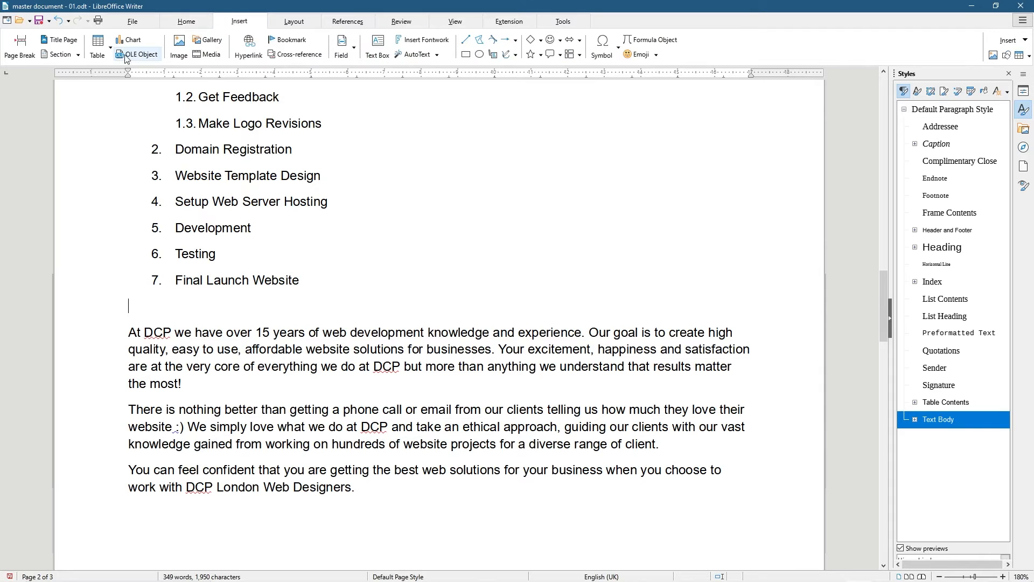
Insert a two-column, one-row table on the blank line above the DCP text
left_click(98, 45)
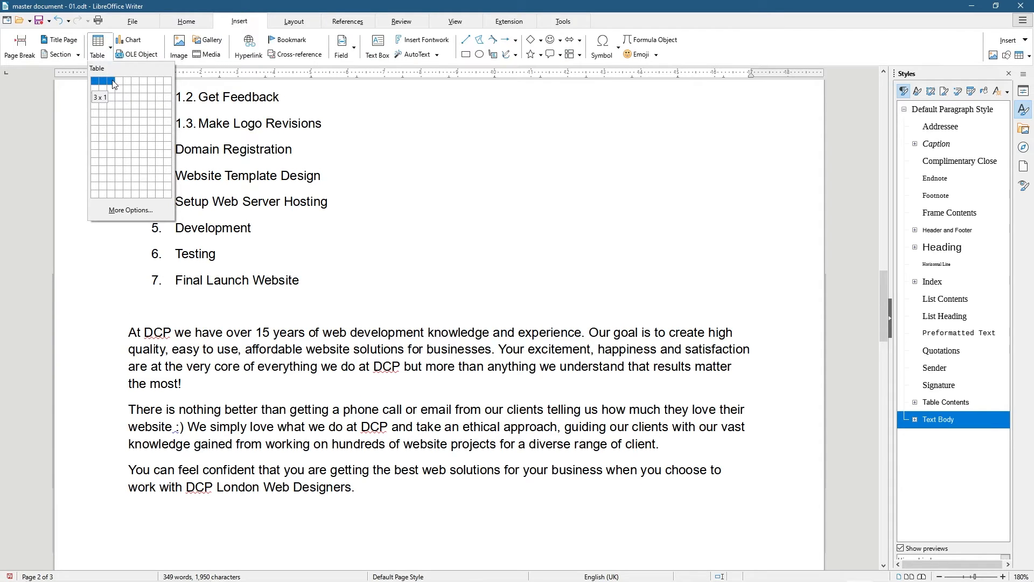
left_click(105, 84)
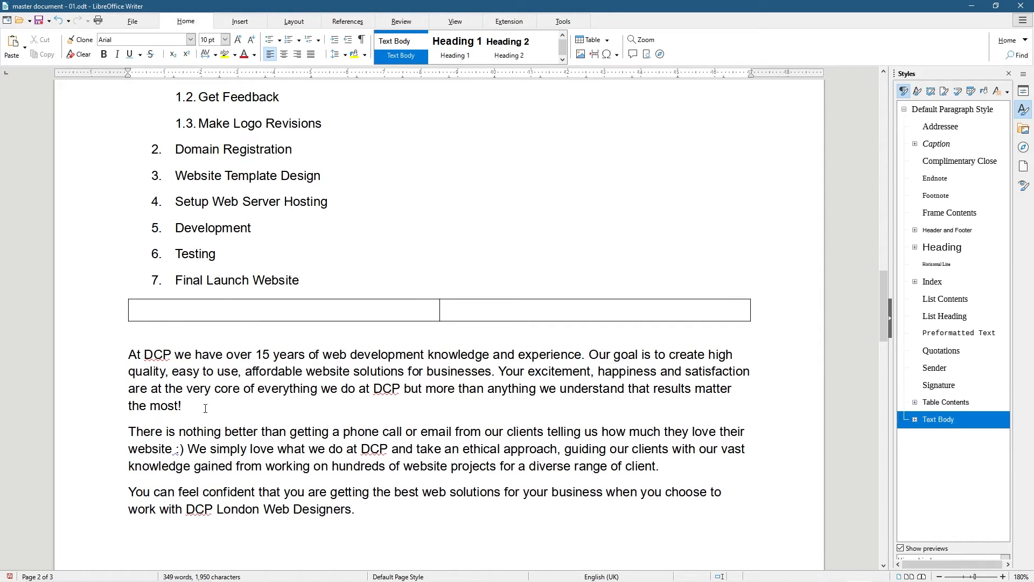
left_click_drag(205, 407, 111, 353)
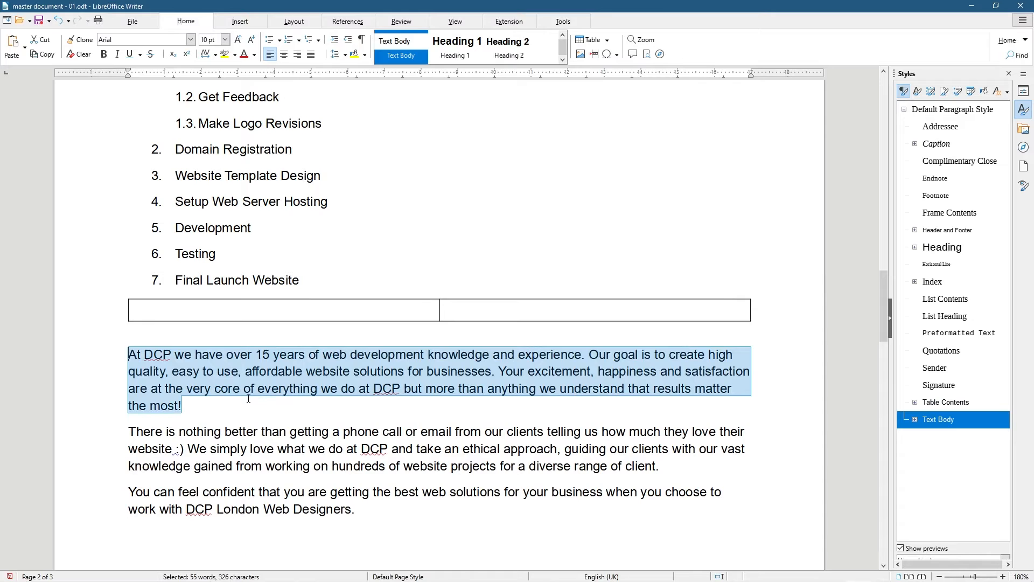
scroll(248, 398, "down", 15)
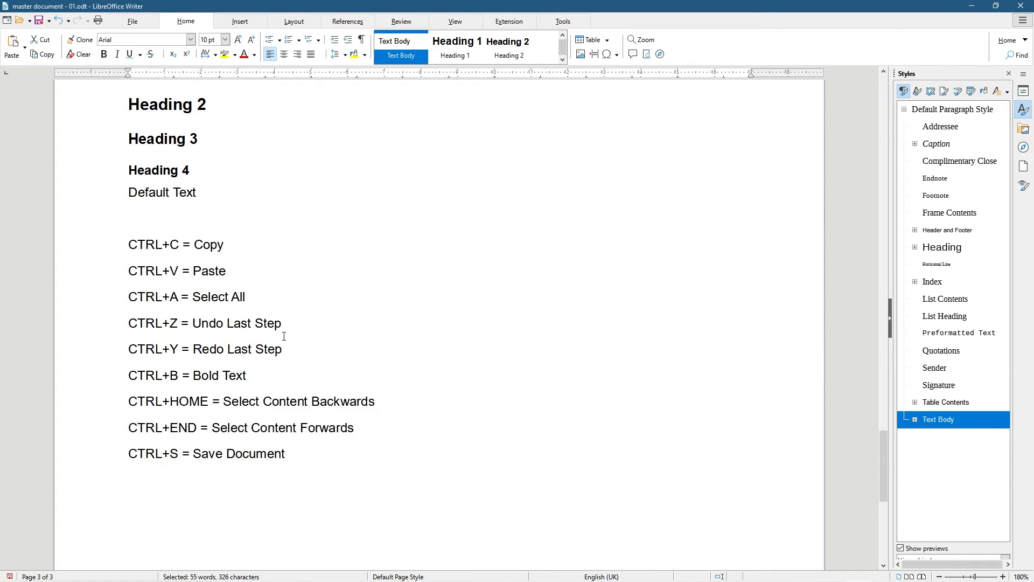
Add a 'CTRL+C' line to the shortcut list and save the document
left_click(250, 300)
key("Return")
type("CT")
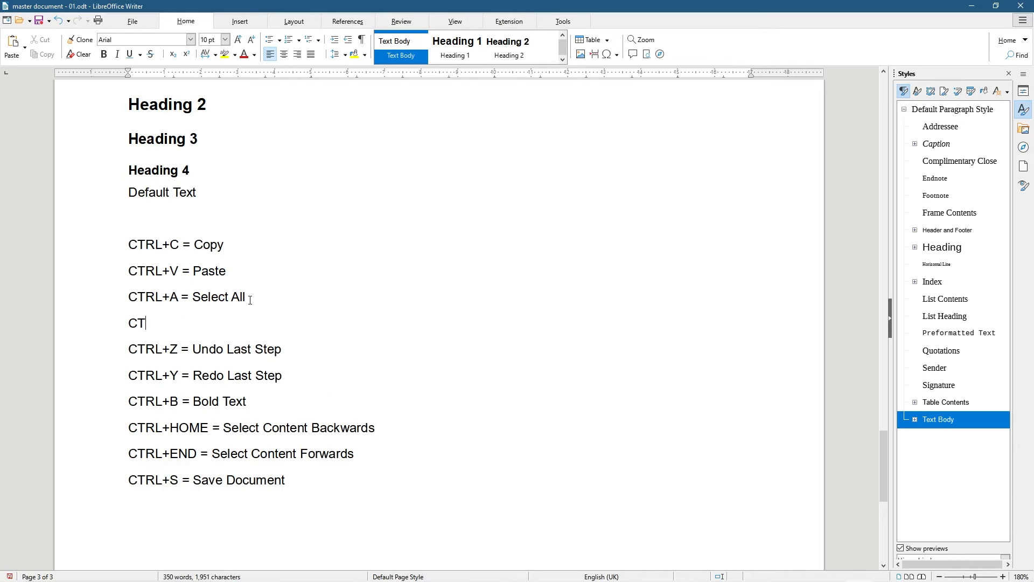
type("RL+")
type("C")
key("ctrl+s")
Move the 'At DCP' paragraph into the left cell and 'There is nothing better' into the right cell
scroll(248, 323, "up", 10)
left_click_drag(199, 402, 128, 355)
key("ctrl+x")
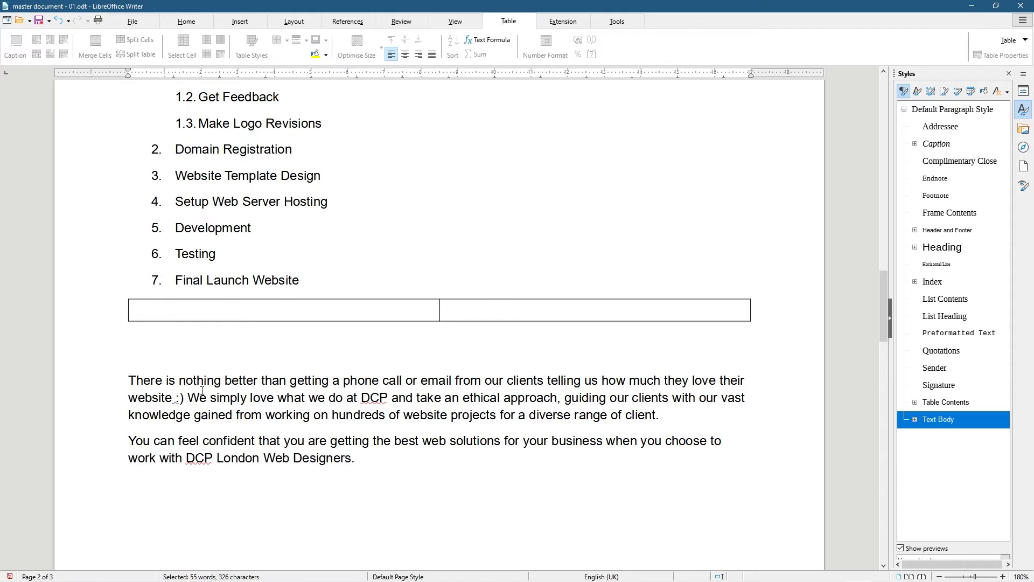
key("ctrl+v")
scroll(248, 480, "down", 1)
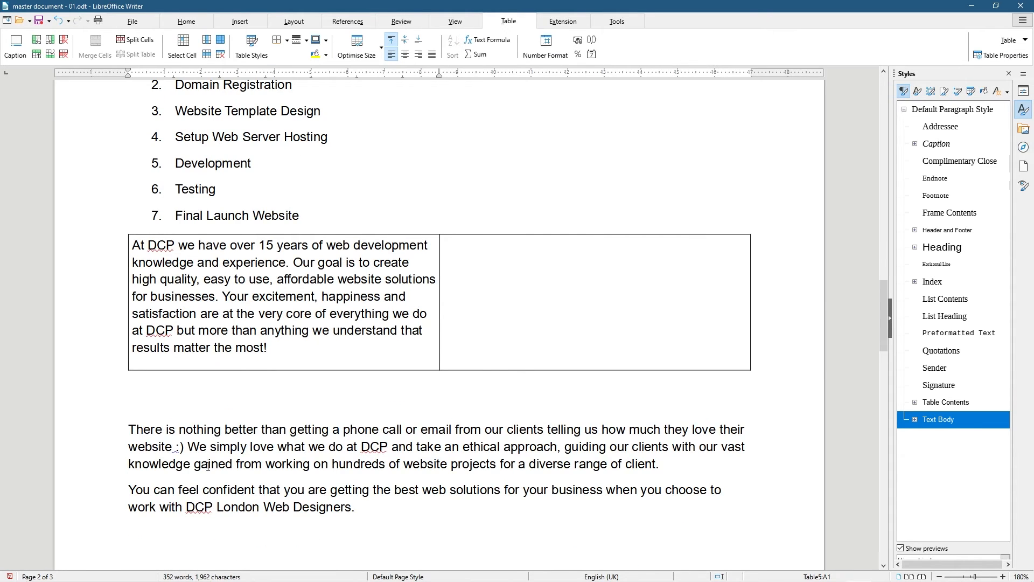
left_click_drag(659, 463, 122, 430)
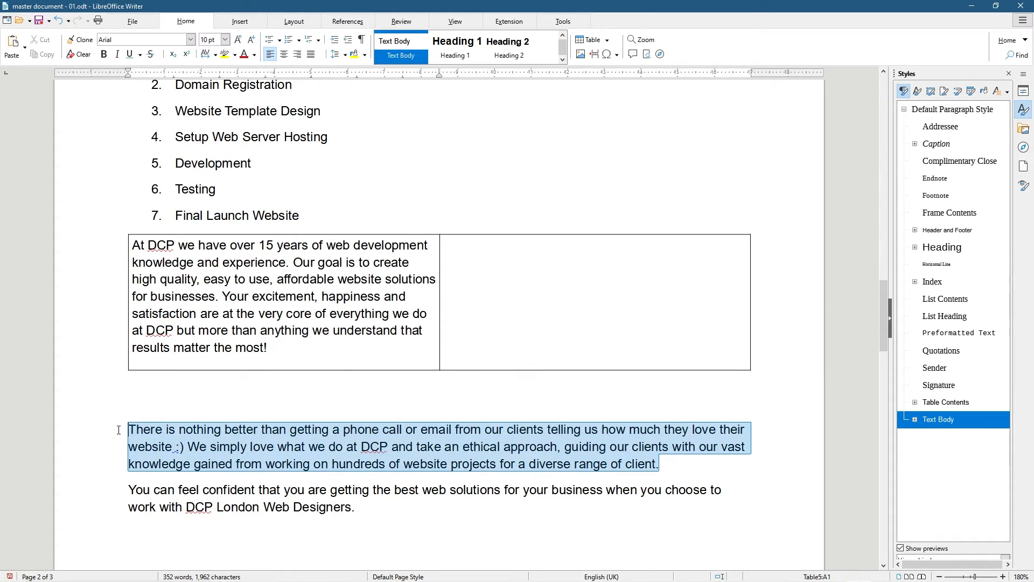
key("ctrl+x")
left_click(501, 258)
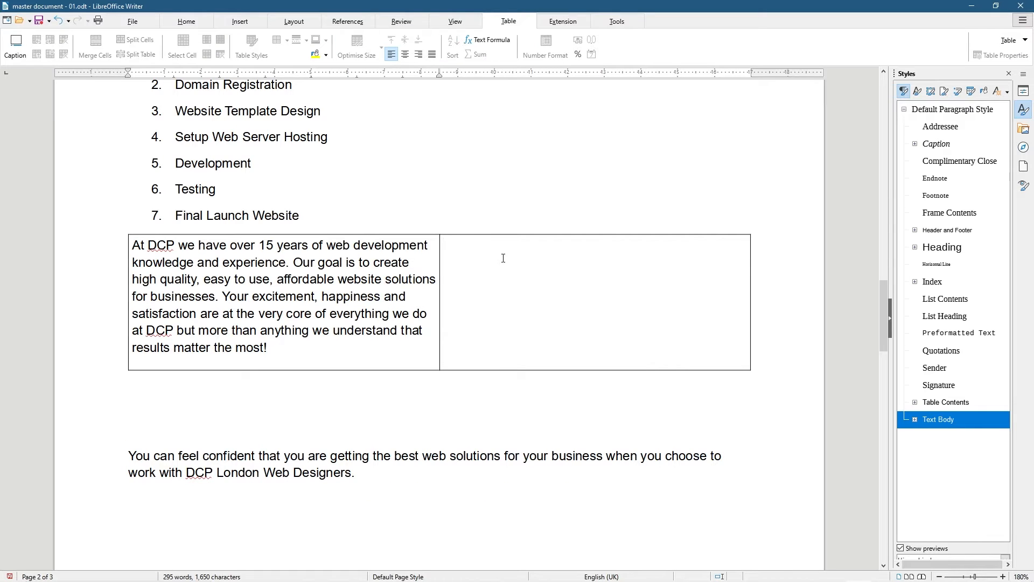
key("ctrl+v")
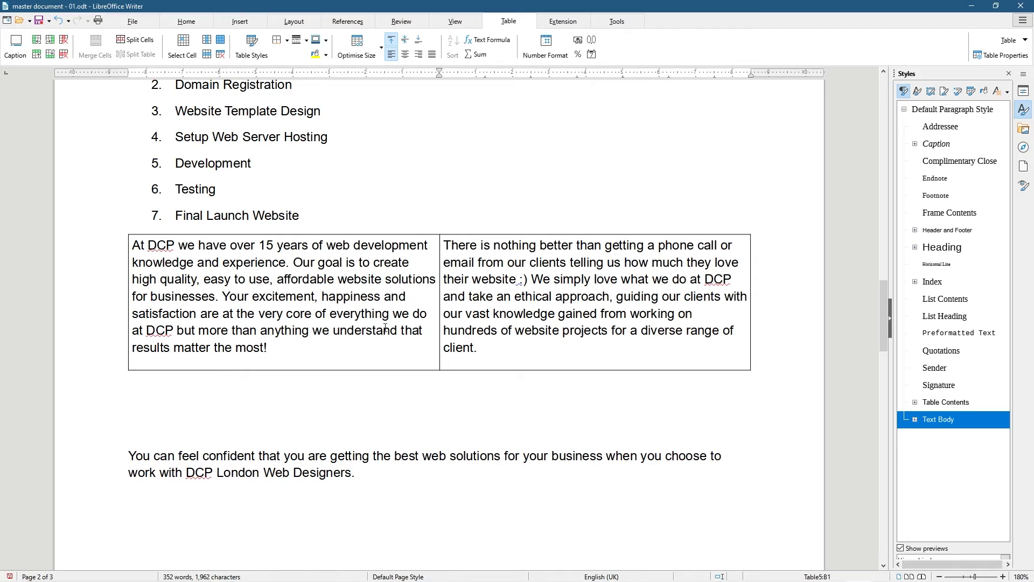
Delete the empty lines so the closing paragraph sits directly below the table
left_click(135, 403)
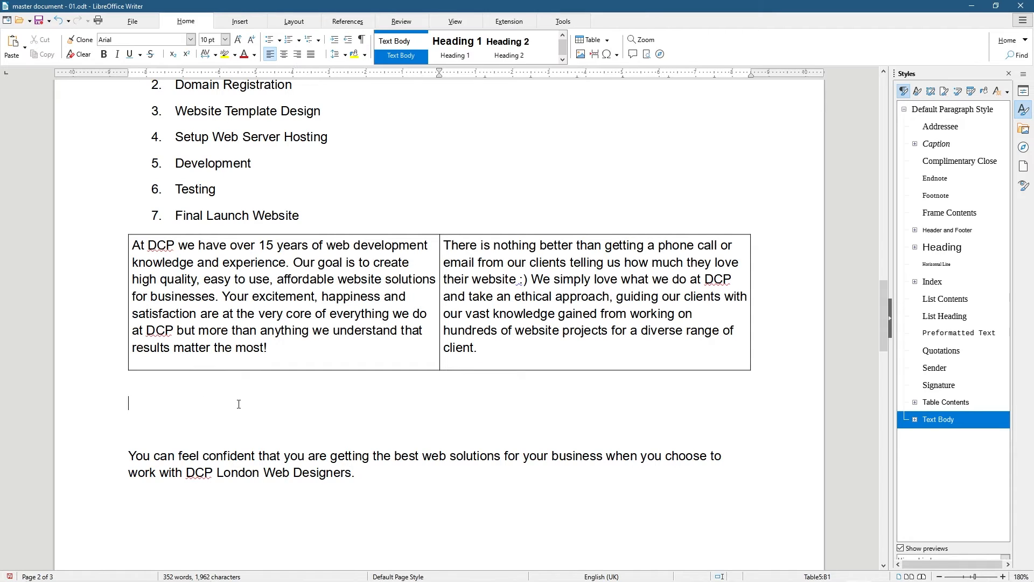
key("Delete")
key("Delete")
key("Delete")
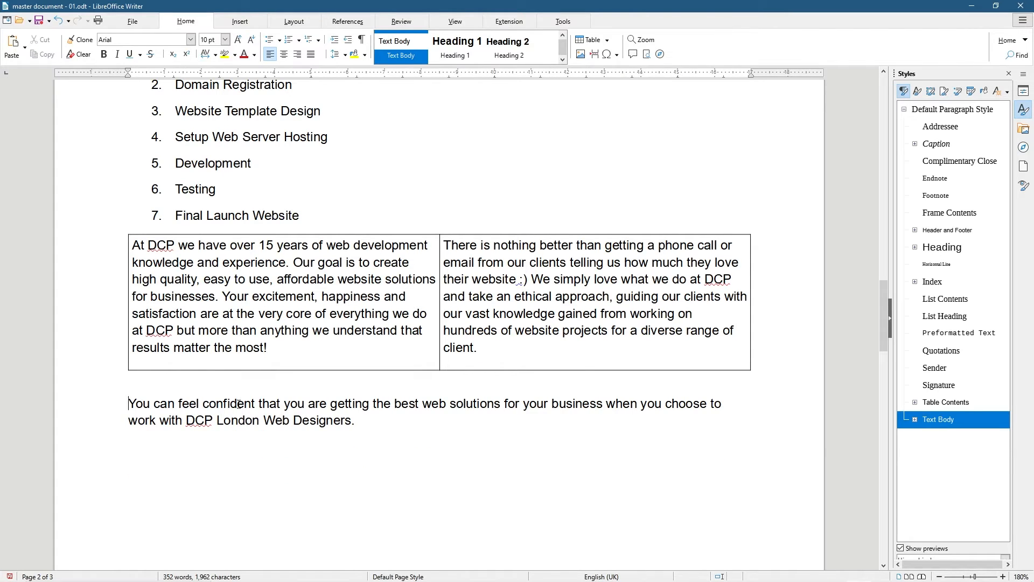
key("Delete")
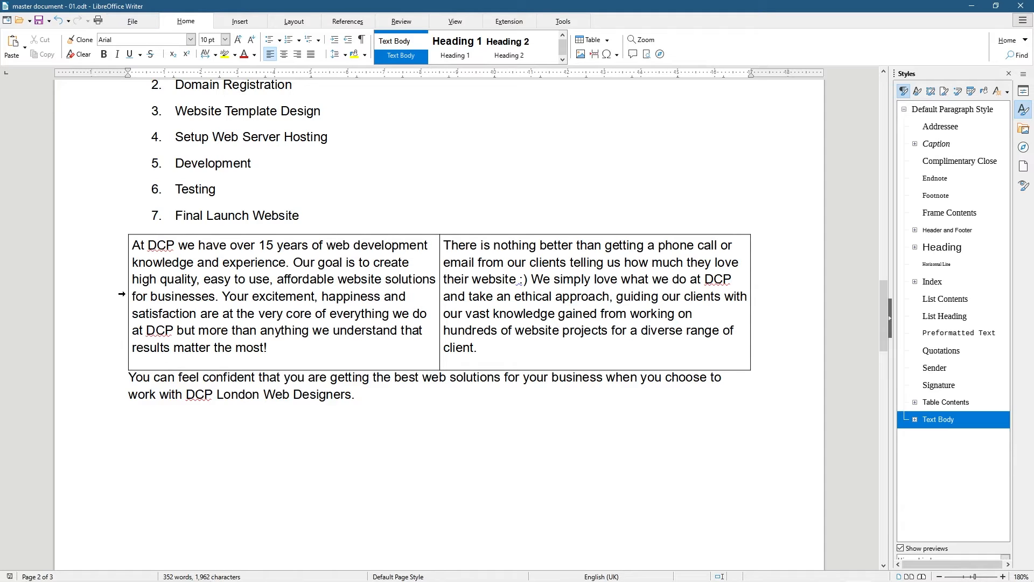
Select the DCP paragraph table and apply Set No Borders from the Borders dropdown
left_click(121, 294)
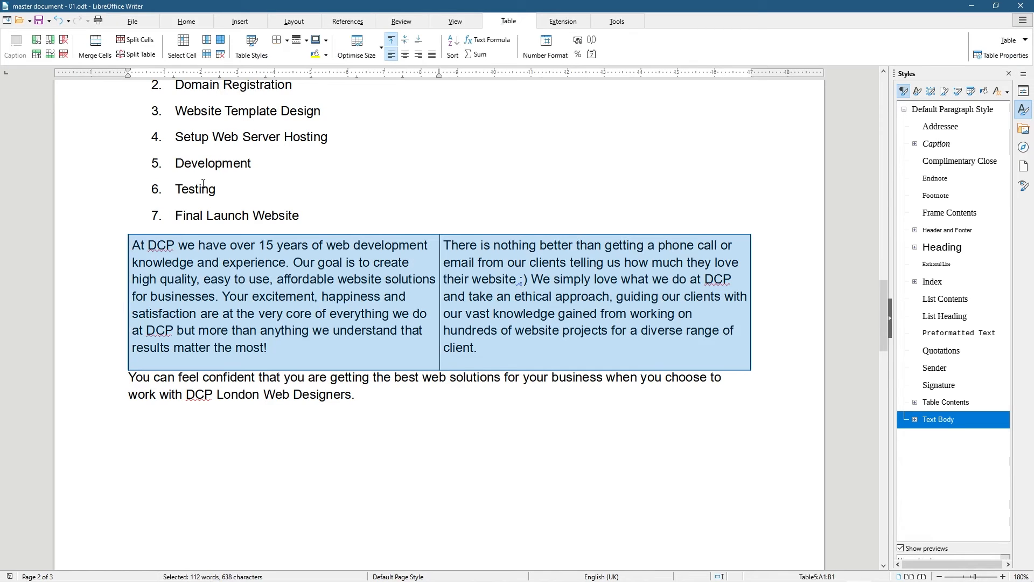
left_click(288, 41)
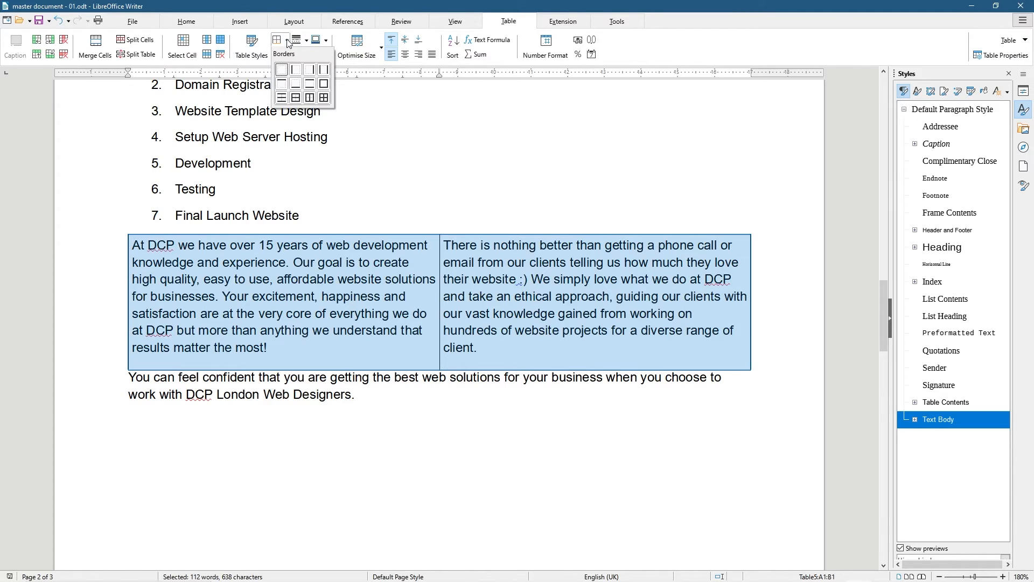
left_click(281, 75)
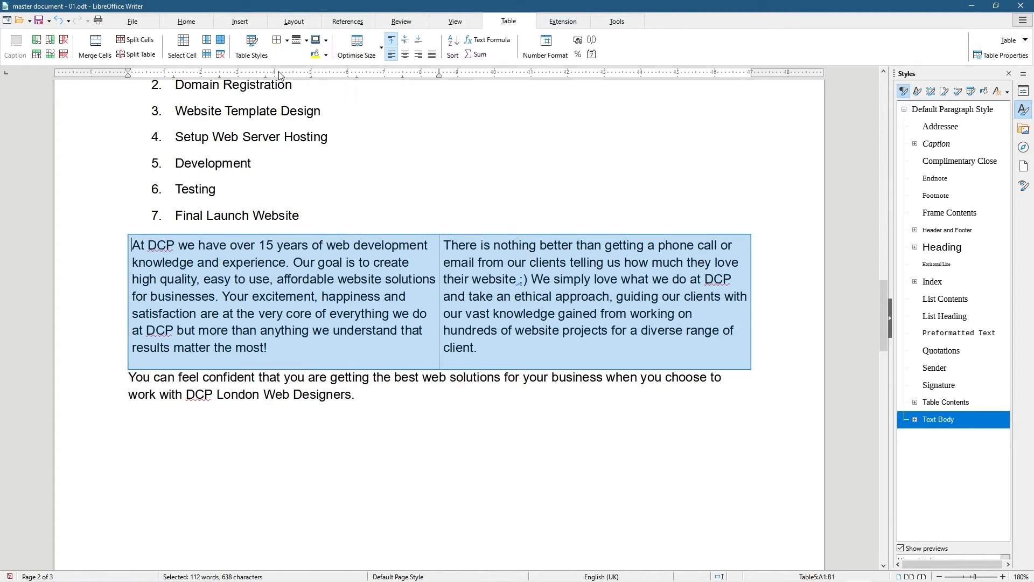
left_click(362, 273)
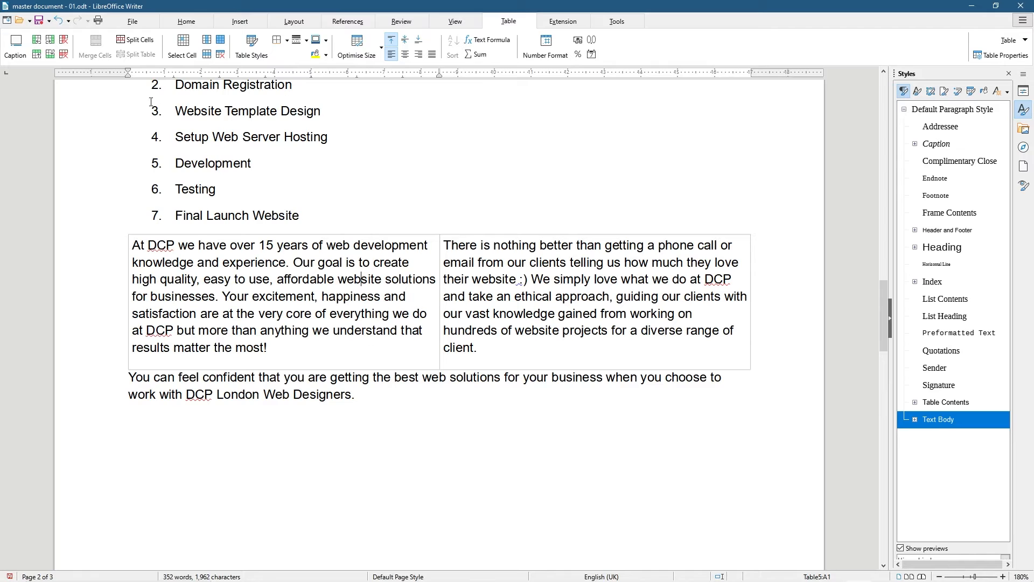
left_click(132, 21)
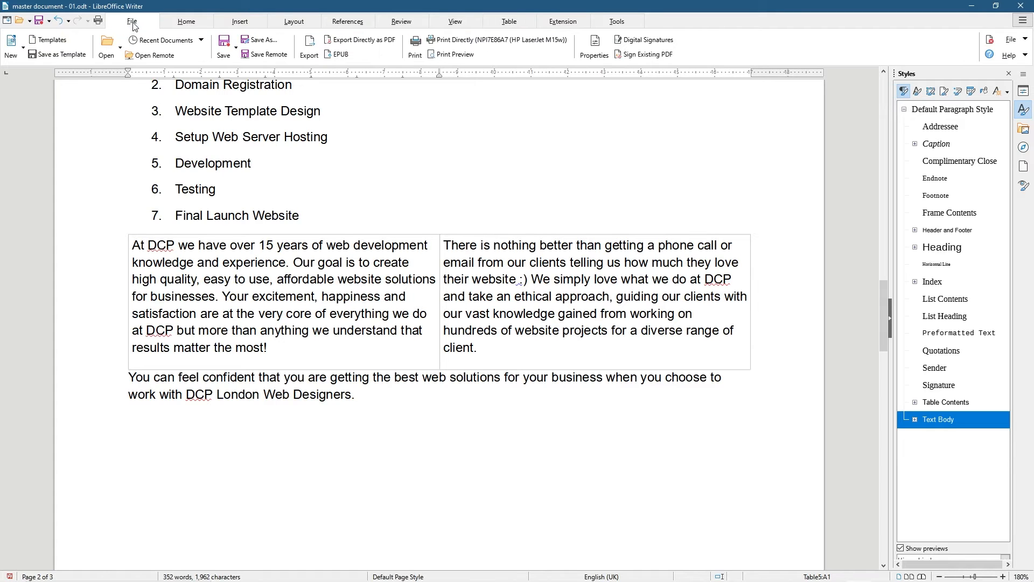
left_click(97, 21)
key("Escape")
left_click(444, 55)
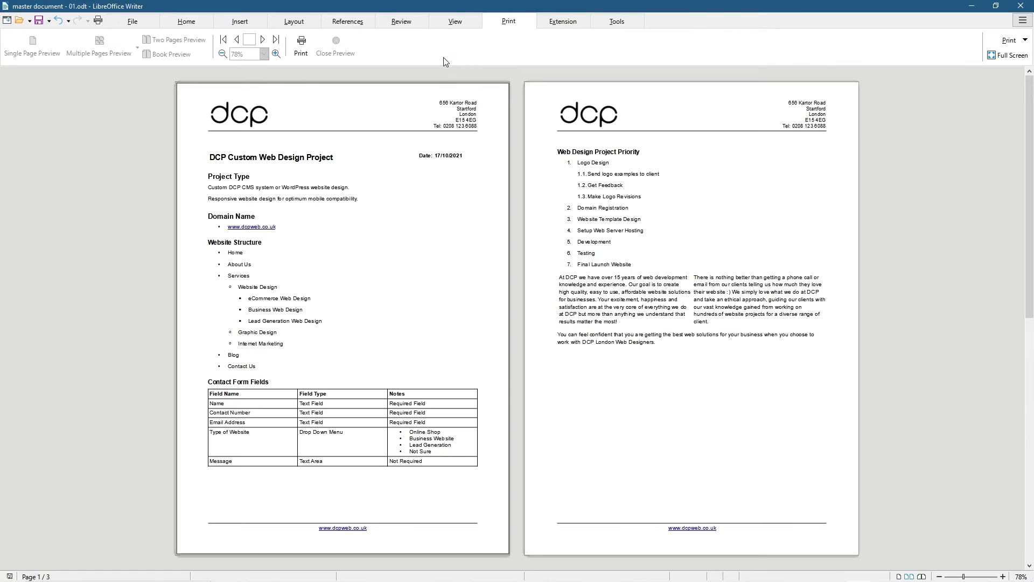
left_click(581, 285)
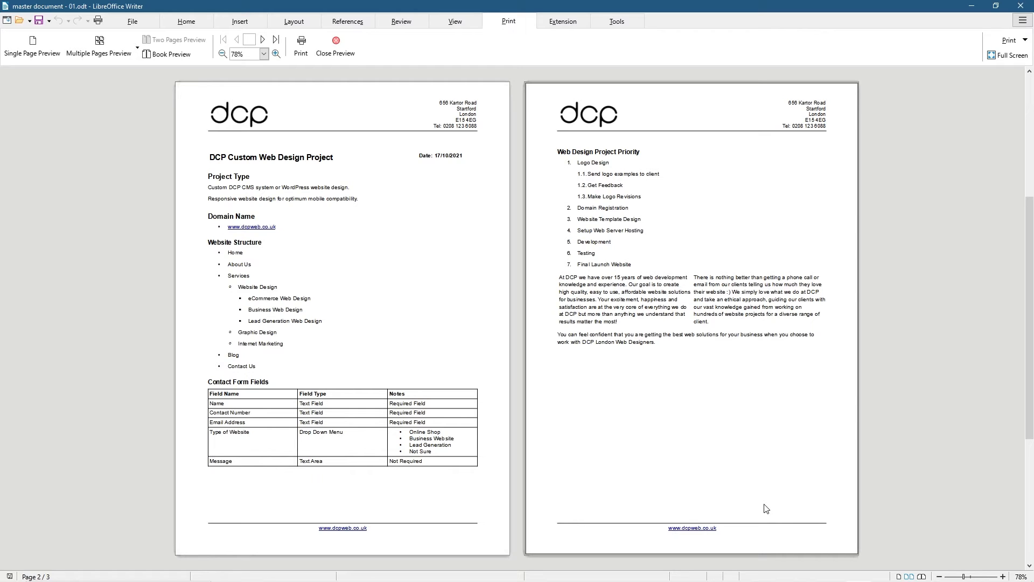
left_click(335, 48)
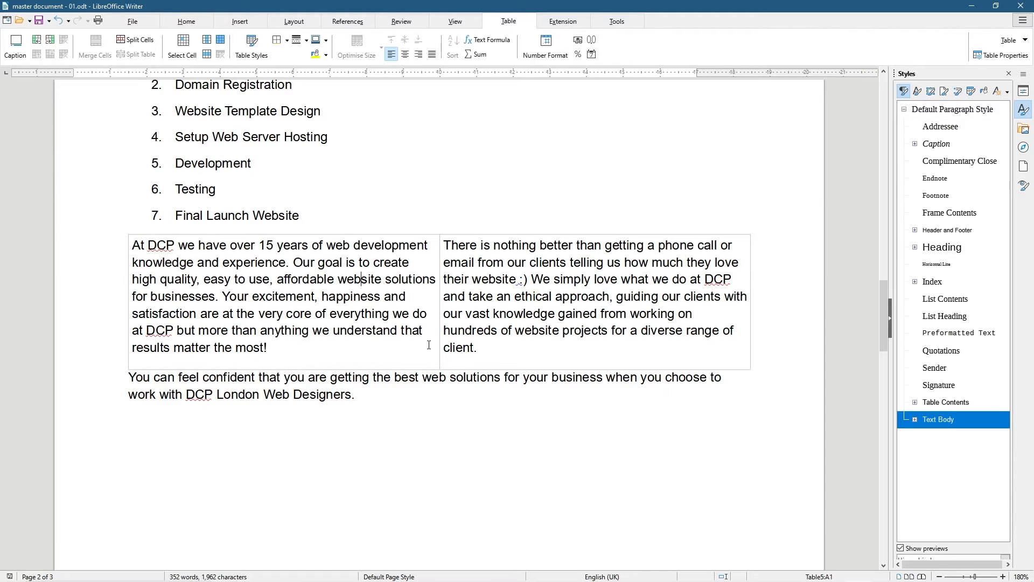
Copy the three DCP paragraphs from Notepad and paste them as plain text below page two's table, with no trailing blank line
key("alt+Tab")
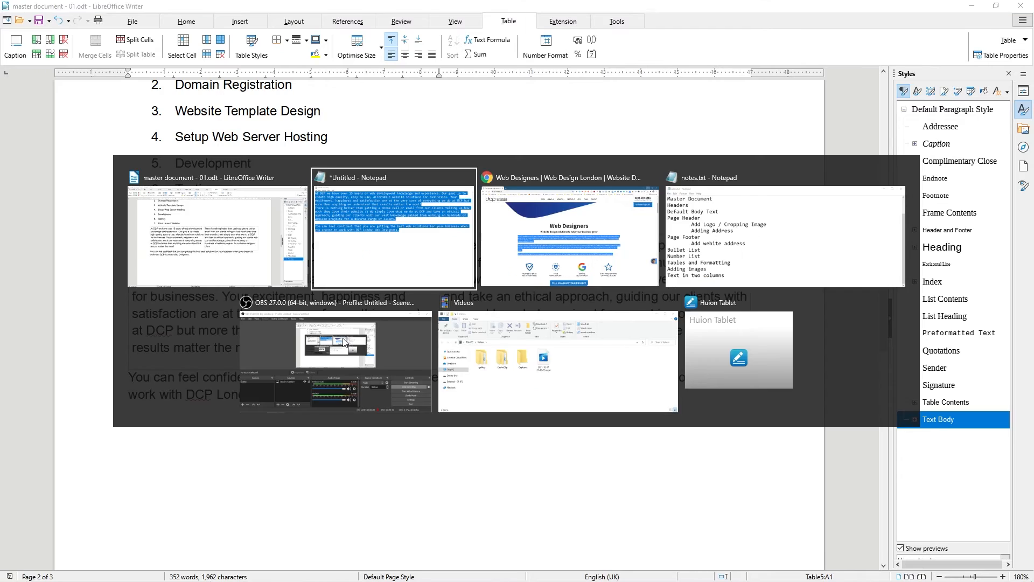
right_click(429, 125)
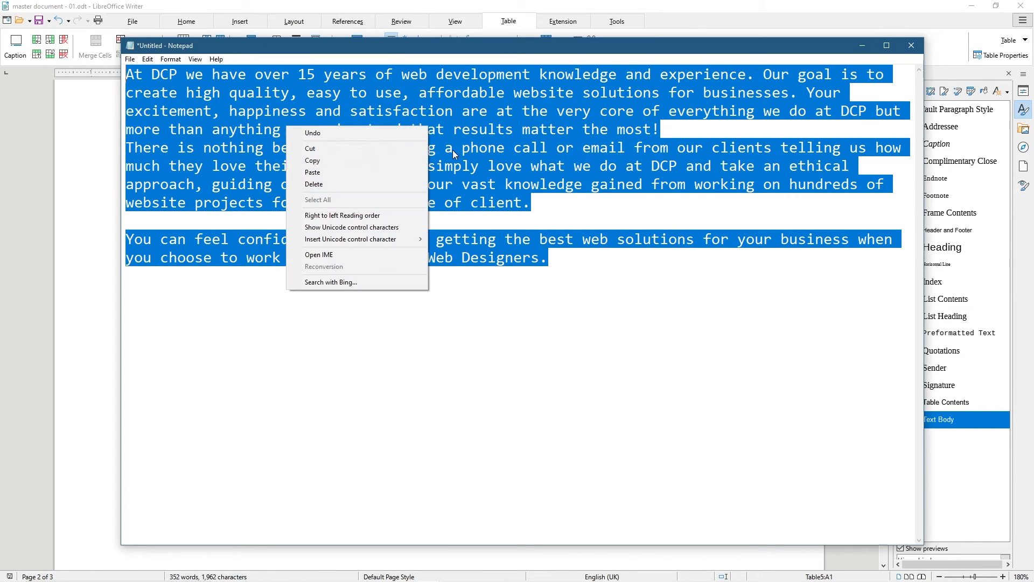
left_click(377, 160)
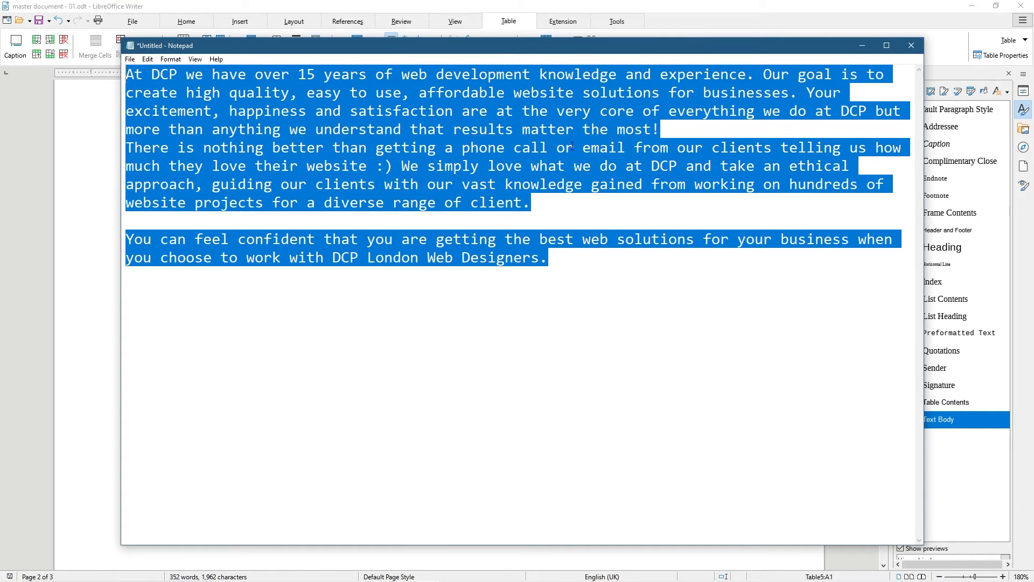
key("alt+Tab")
left_click(153, 436)
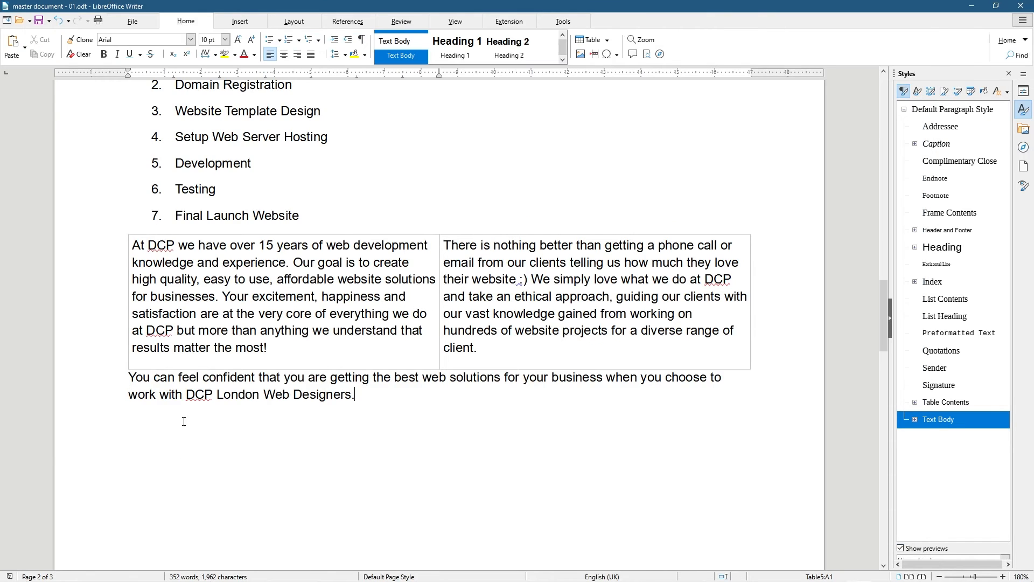
scroll(388, 396, "down", 4)
scroll(396, 321, "up", 1)
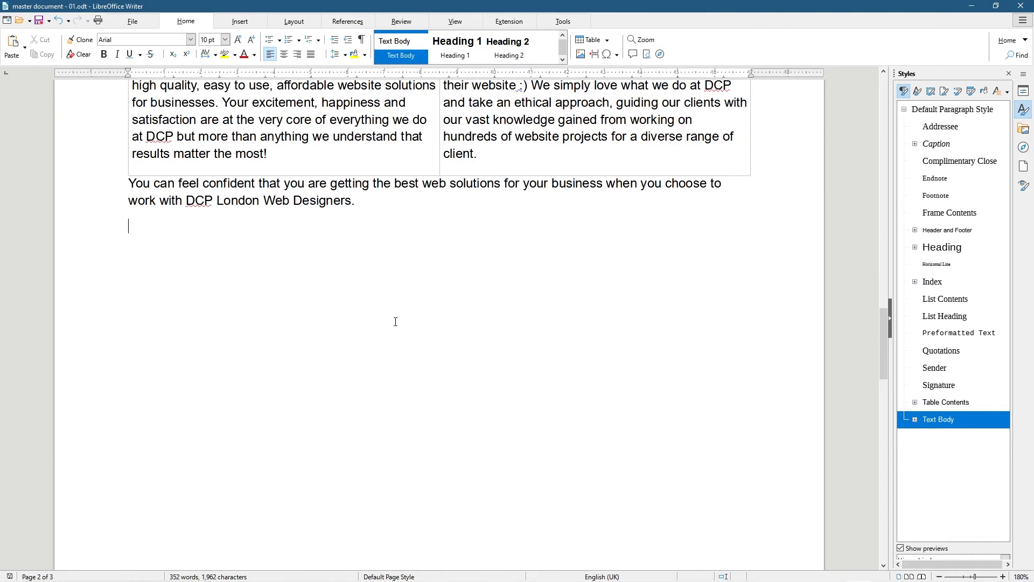
key("ctrl+v")
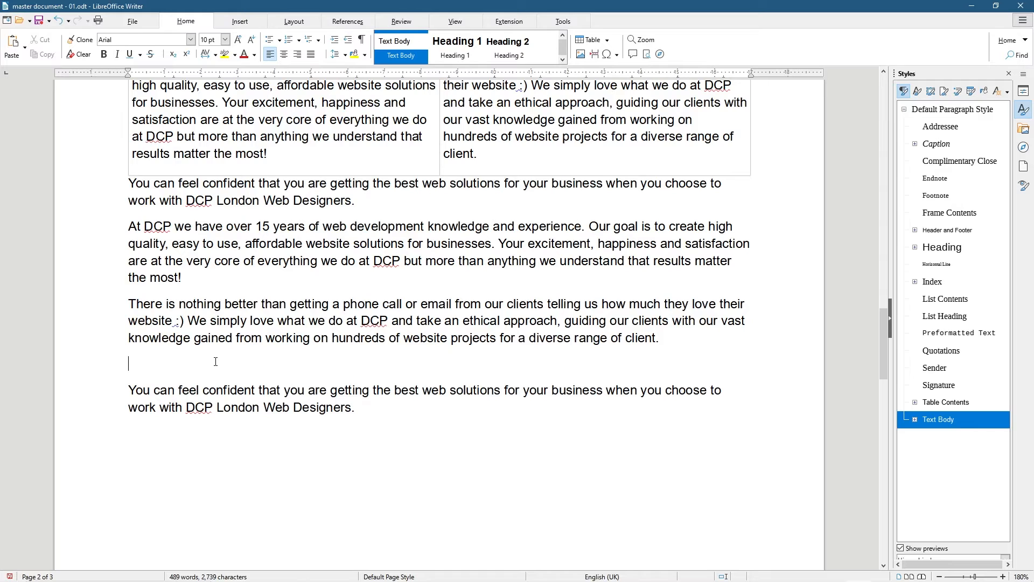
key("BackSpace")
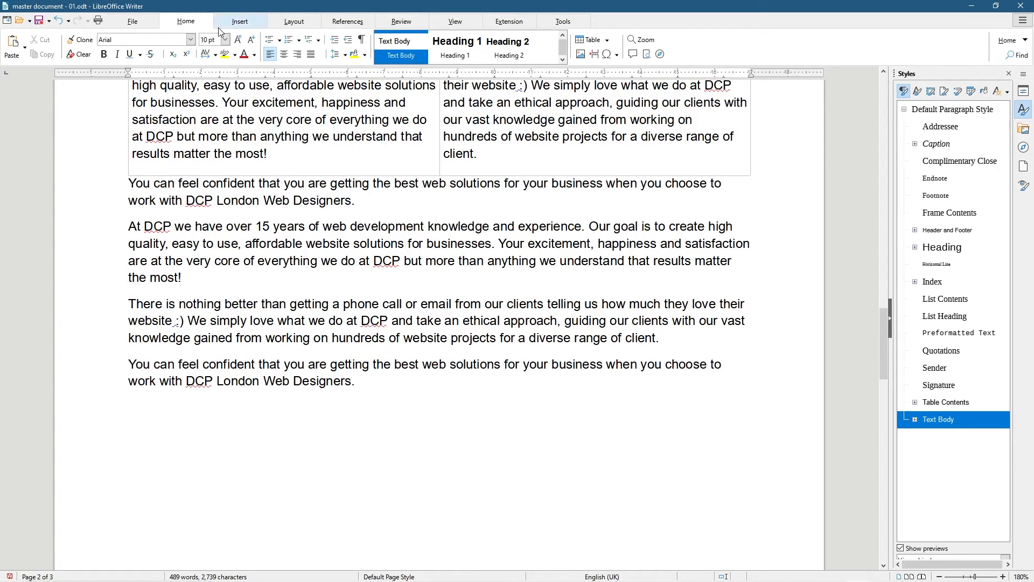
key("super")
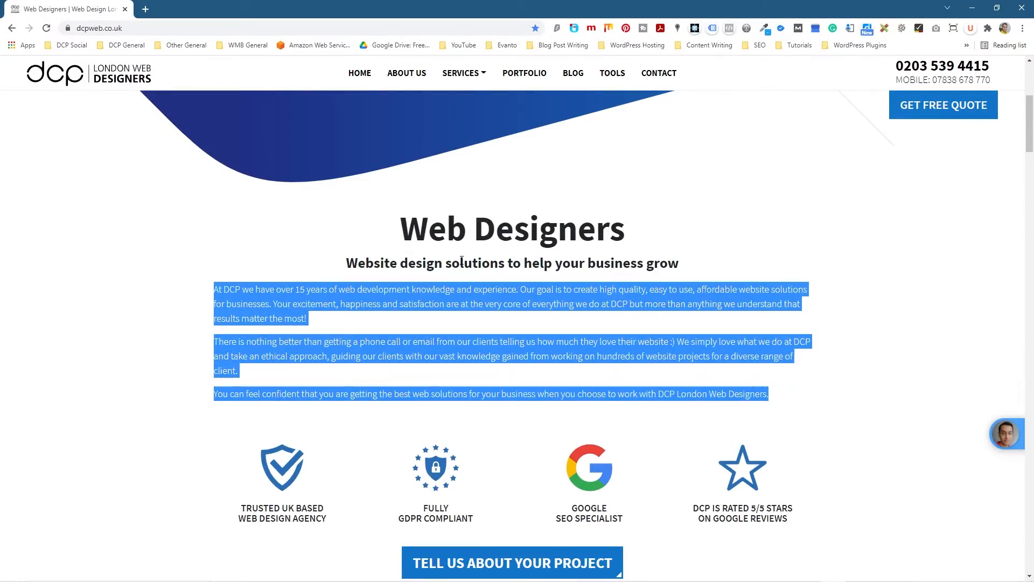
Open the DCP Portfolio page in Chrome and snap the browser to the left half
left_click(656, 152)
left_click(516, 77)
left_click_drag(786, 6, 1, 1)
left_click_drag(239, 20, 0, 76)
left_click(364, 14)
Close Notepad without saving and open the Beginners Tutorial folder on the right half
left_click(971, 8)
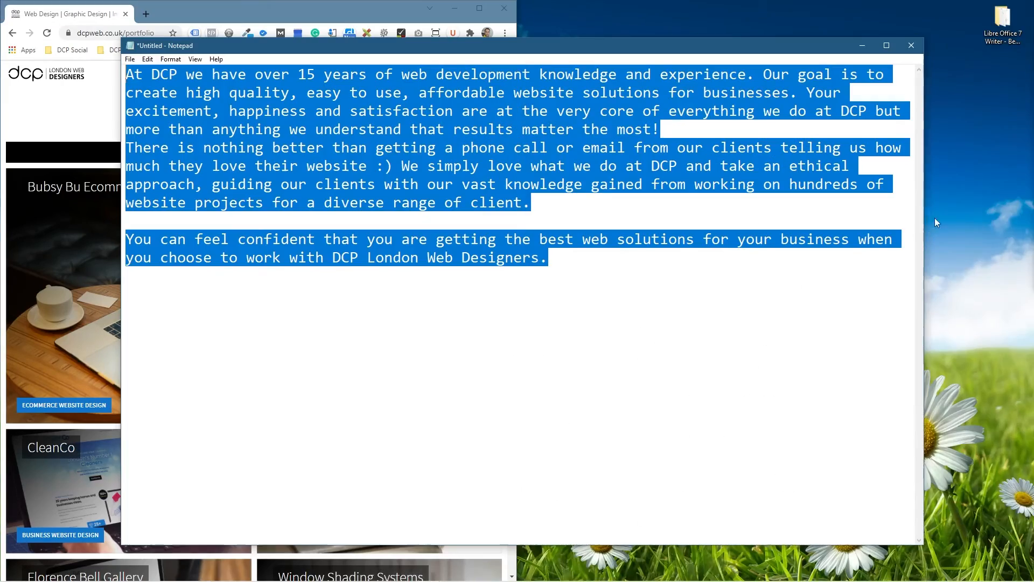
left_click(911, 45)
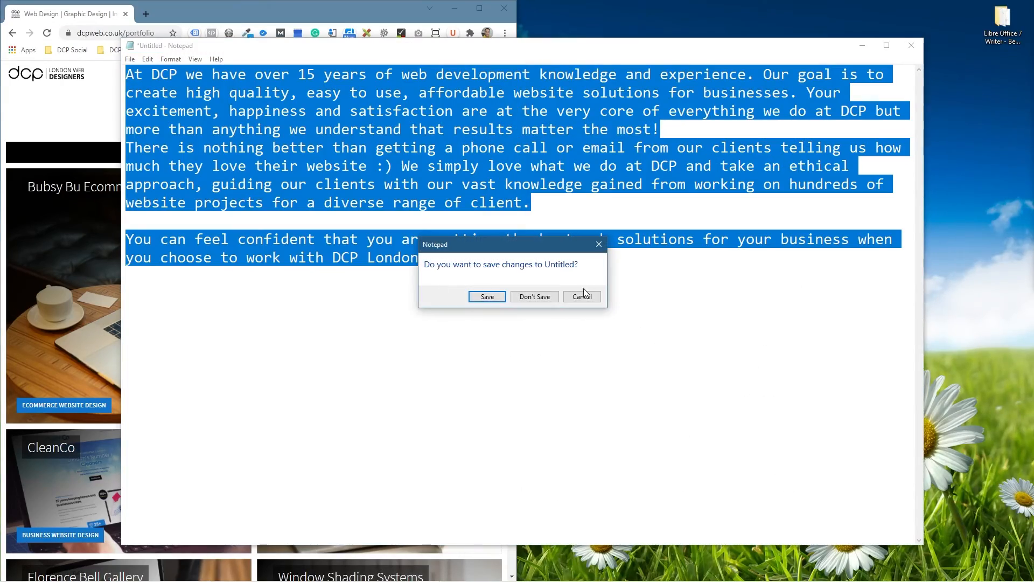
left_click(534, 296)
double_click(1003, 22)
key("super+Right")
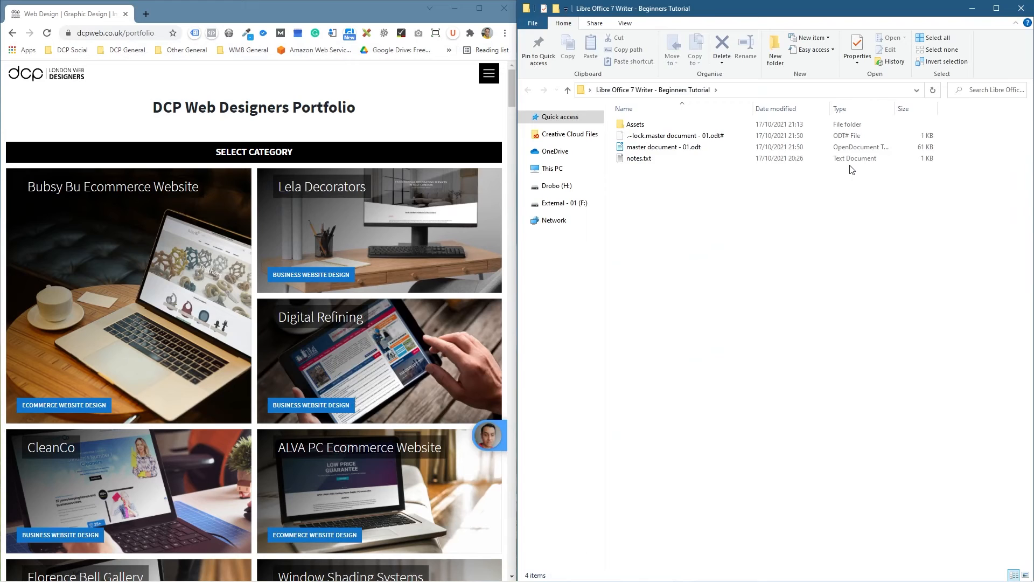
Create a new folder named 'Website Design' inside Assets
double_click(638, 125)
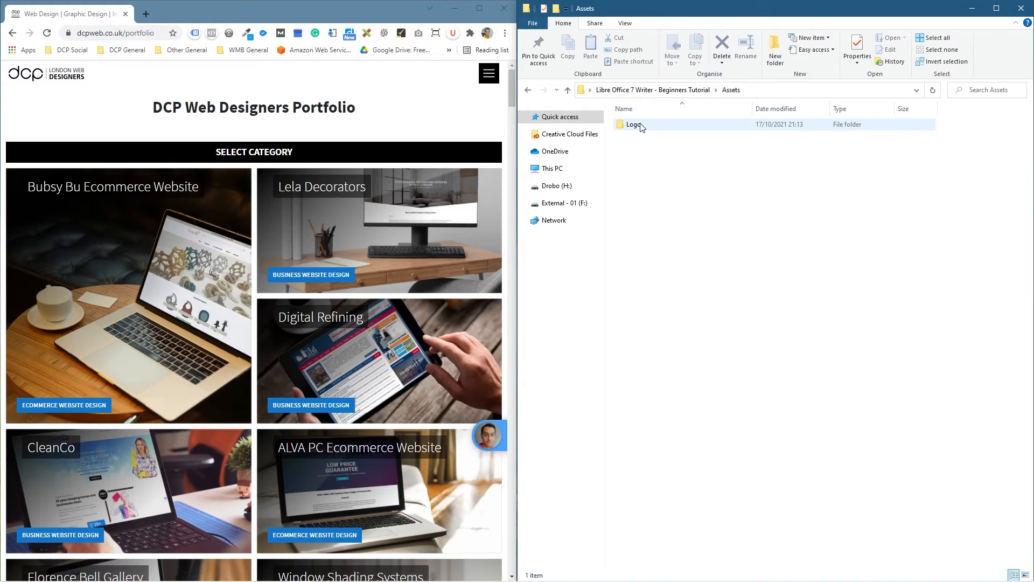
right_click(626, 158)
mouse_move(598, 301)
left_click(712, 305)
type("Wbesite")
key("BackSpace")
key("BackSpace")
key("BackSpace")
key("BackSpace")
key("BackSpace")
key("BackSpace")
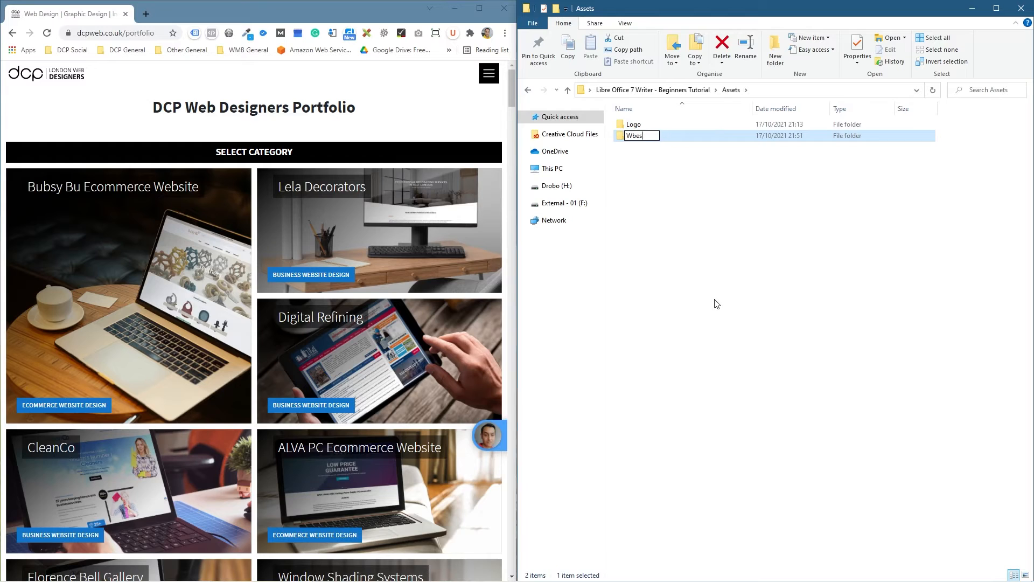
type("ebsite Df")
key("BackSpace")
type("esign")
key("Return")
key("Return")
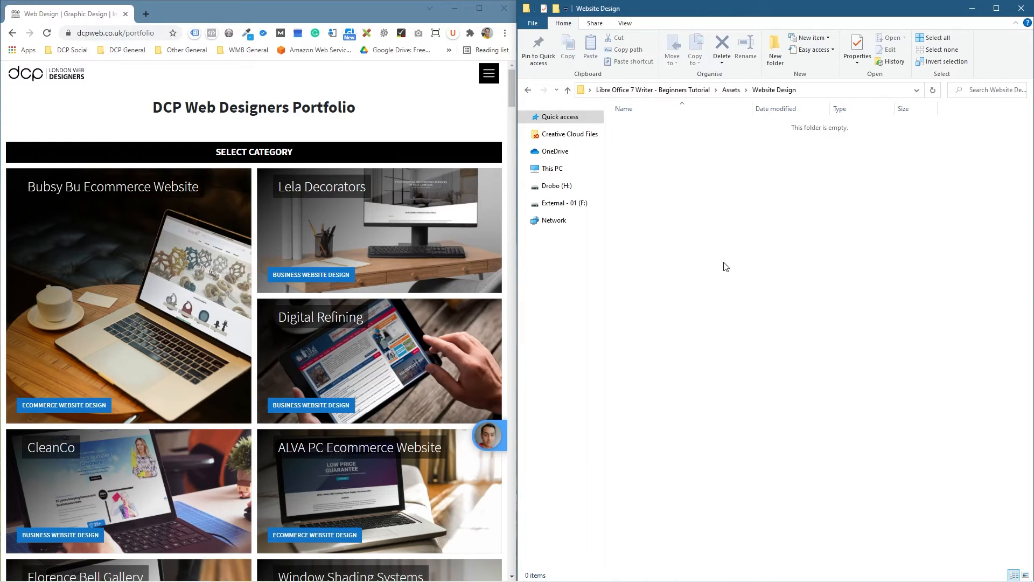
Save the Bubsy Bu, Lela Decorators, ALVA PC and Window Shading mockups into Website Design
left_click(175, 296)
left_click_drag(345, 372, 684, 221)
left_click(12, 33)
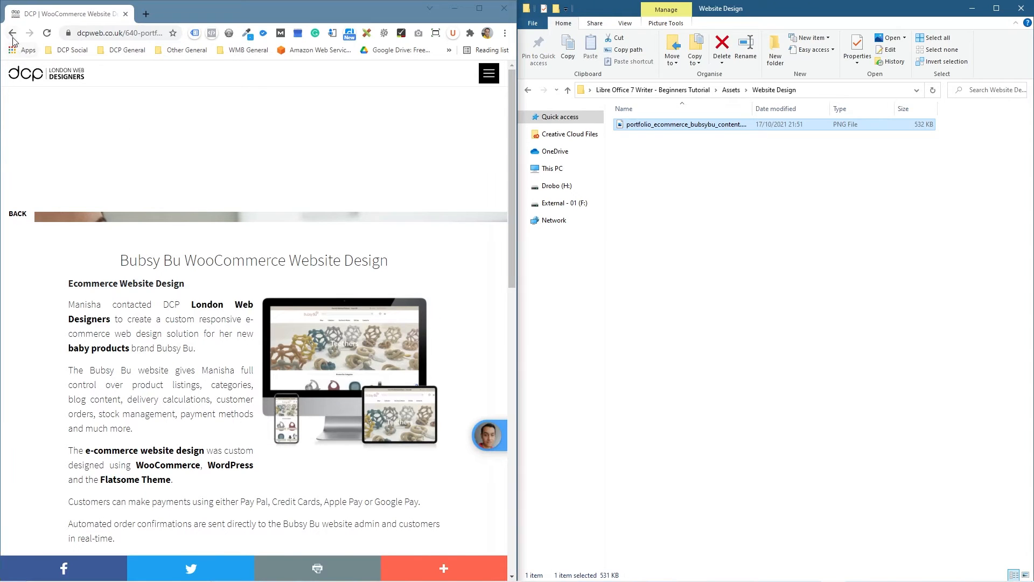
left_click(323, 237)
left_click_drag(344, 232, 689, 226)
left_click(13, 33)
scroll(134, 323, "down", 3)
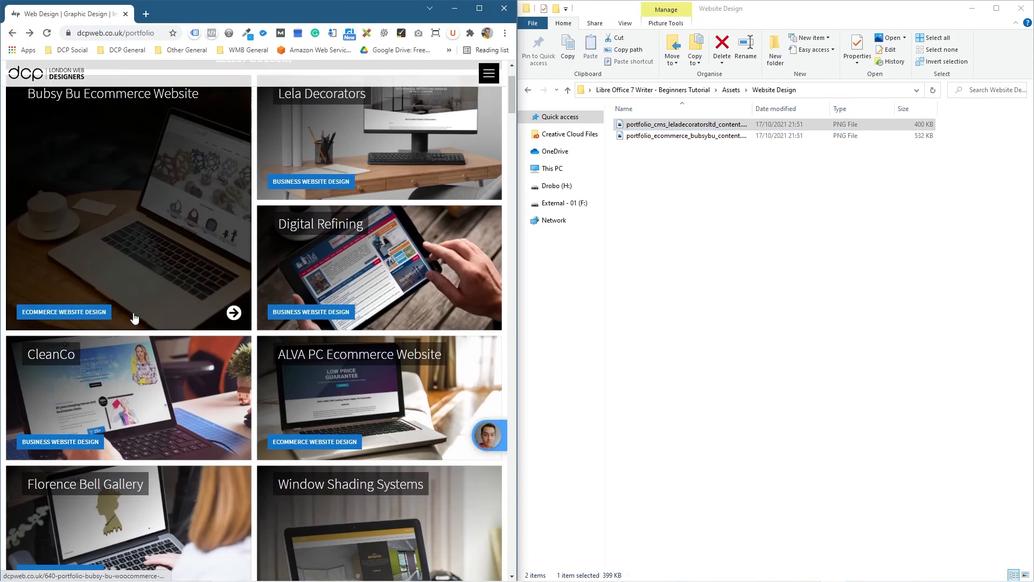
left_click(328, 339)
left_click_drag(302, 227, 686, 199)
key("alt+Left")
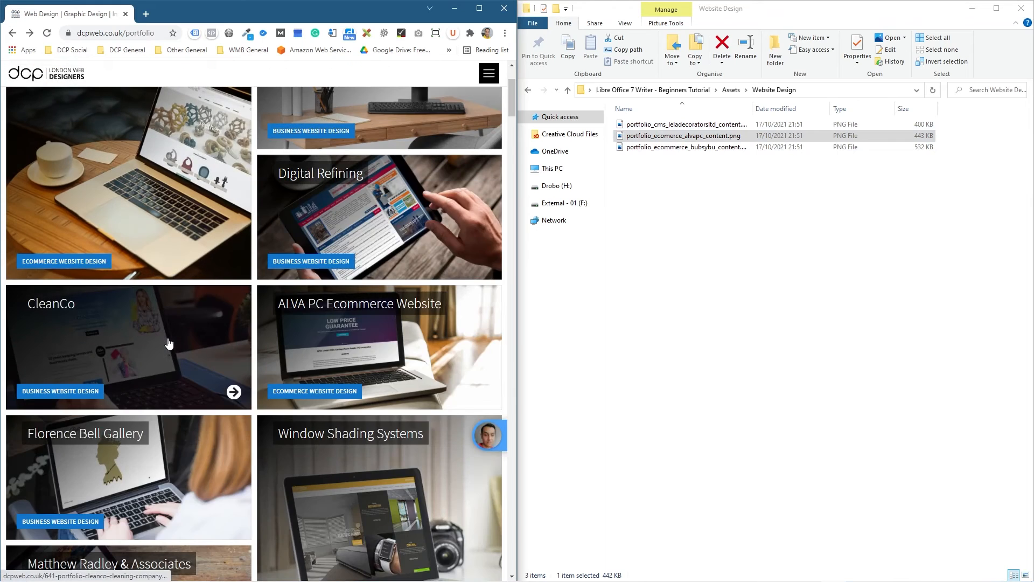
scroll(330, 335, "down", 3)
left_click(331, 336)
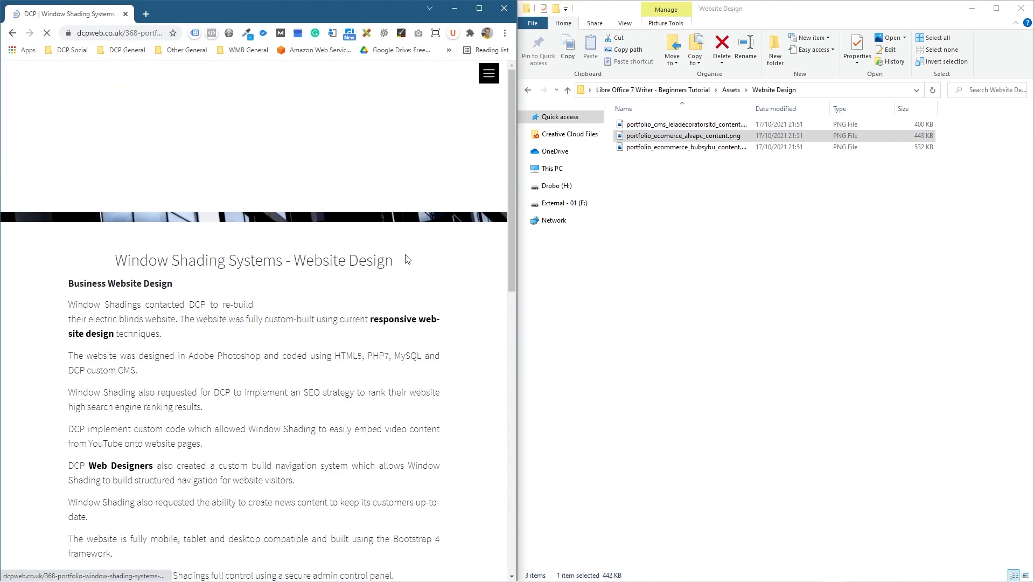
left_click_drag(345, 372, 706, 244)
Return Chrome to the portfolio grid, minimize it and bring Writer back
left_click(322, 152)
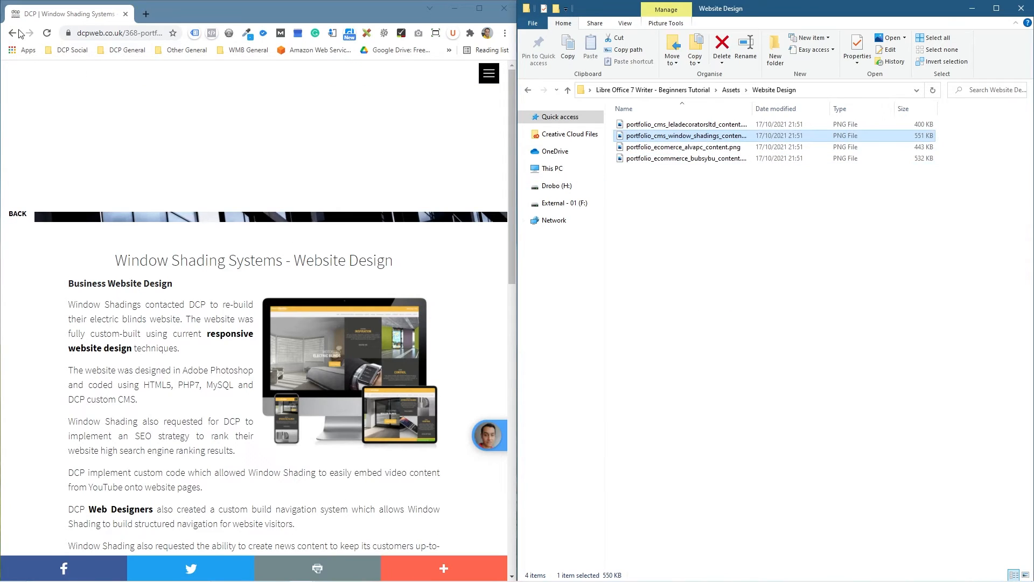
key("alt+Left")
left_click(457, 8)
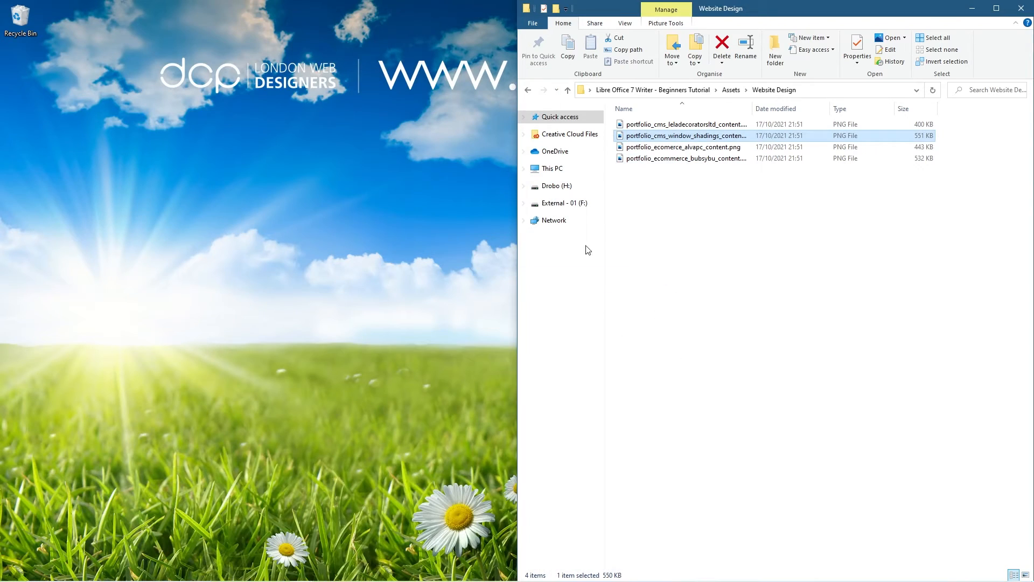
left_click(858, 571)
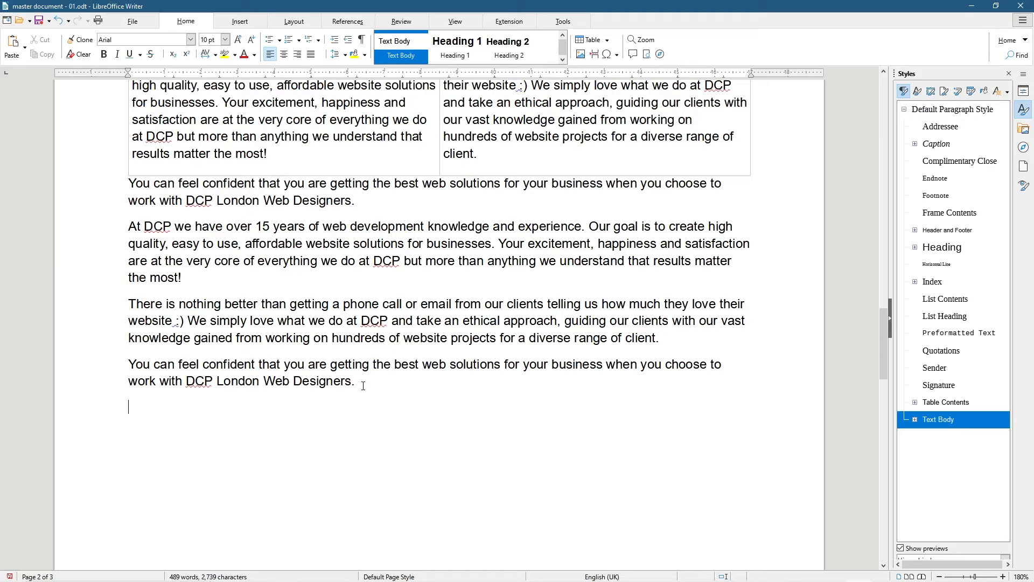
Insert portfolio_cms_window_shadings_content.png from Assets > Website Design below the closing DCP paragraph
left_click(240, 21)
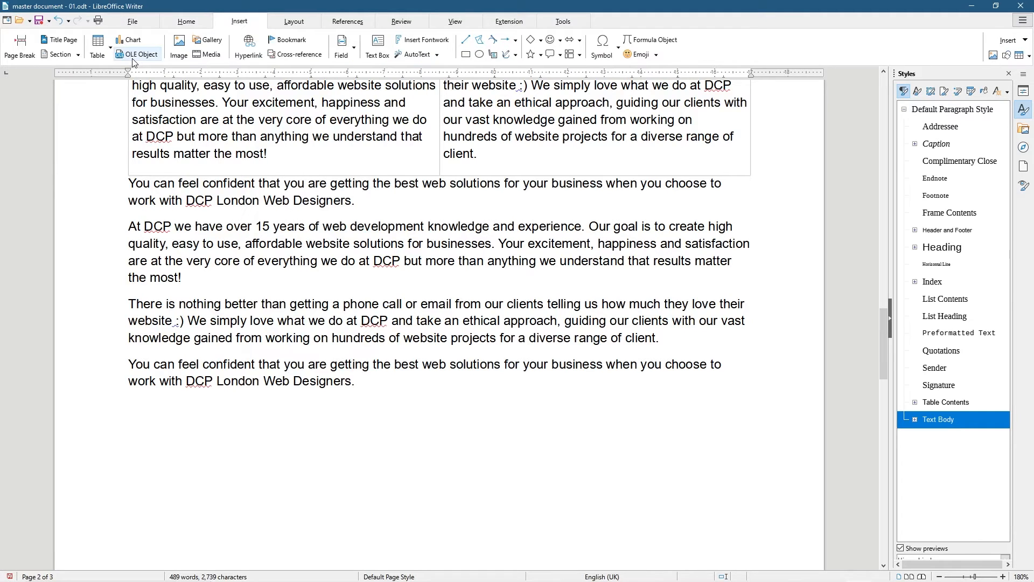
left_click(178, 49)
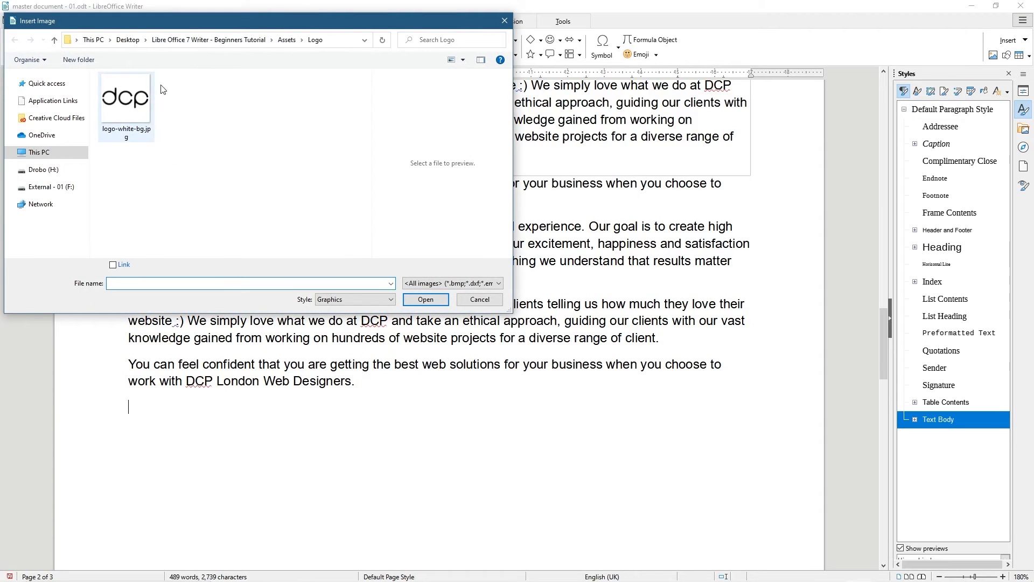
left_click(284, 41)
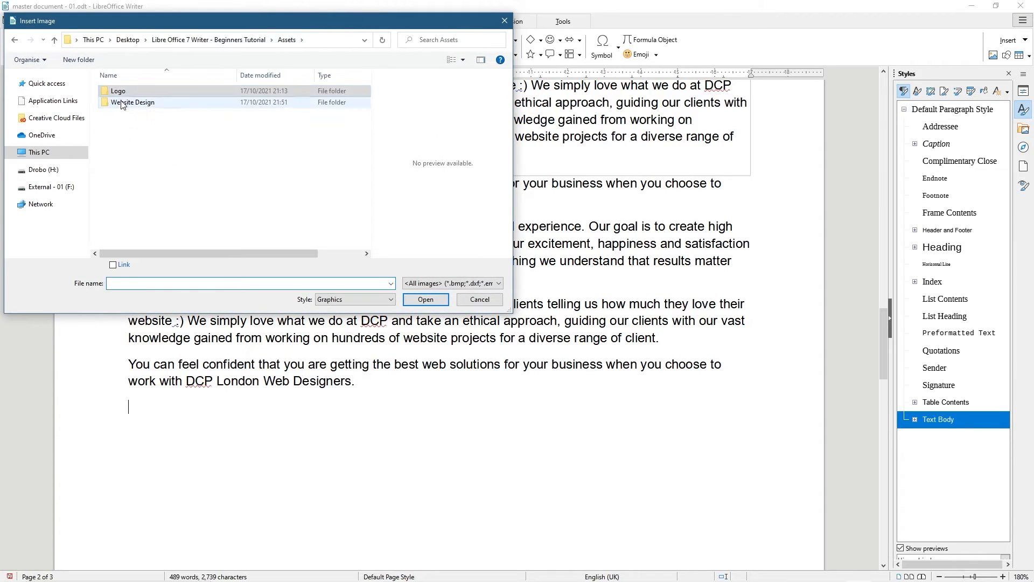
double_click(139, 102)
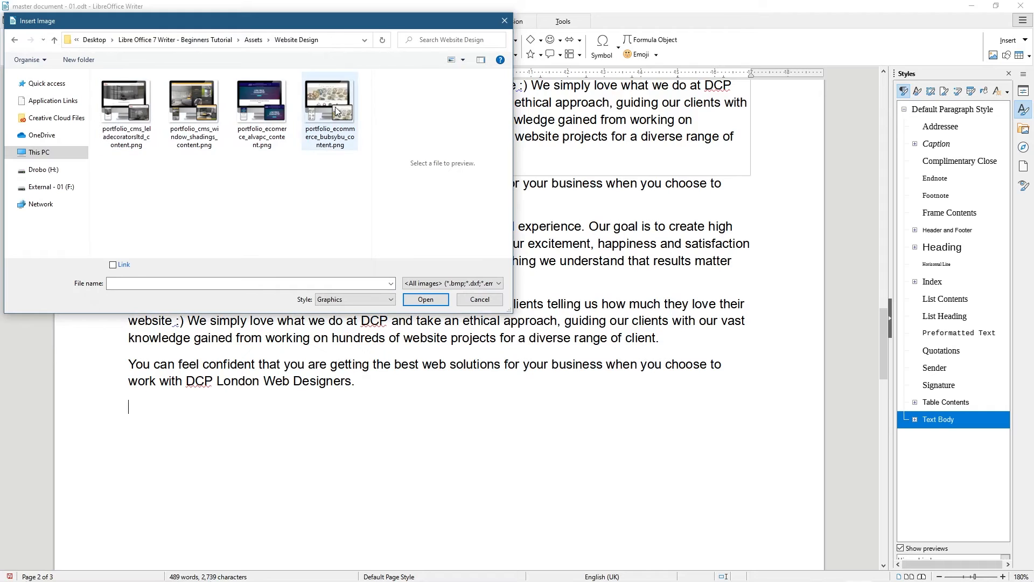
left_click(209, 116)
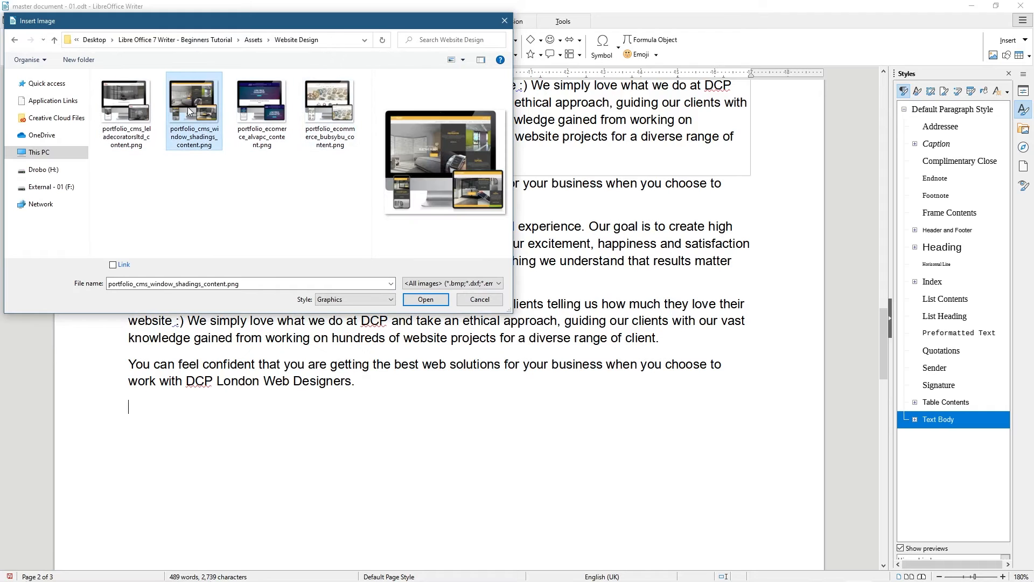
left_click(425, 300)
scroll(424, 323, "down", 10)
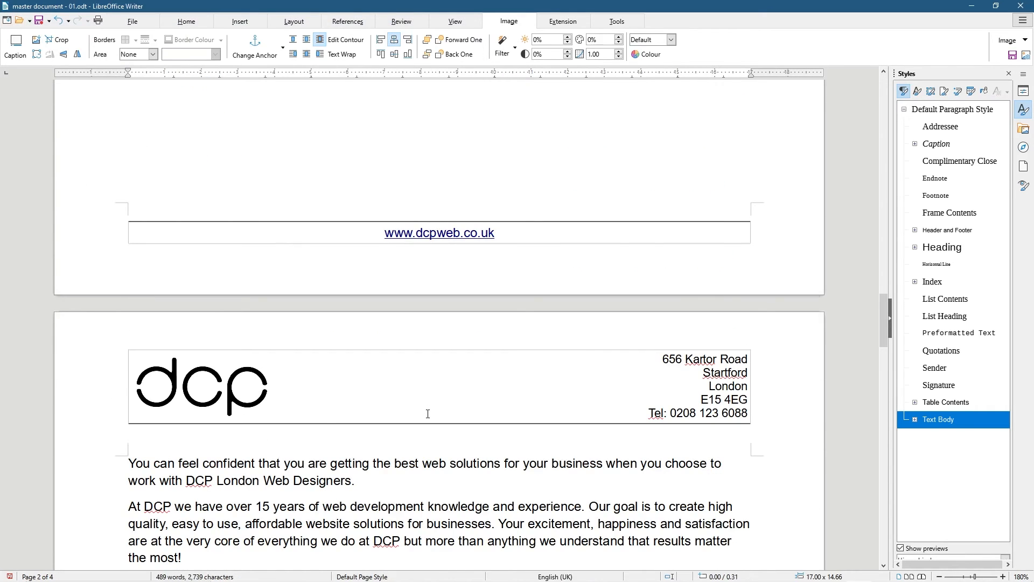
scroll(427, 413, "down", 10)
Drag the mockup's corner handle inward until it measures about 5.23 × 4.51
scroll(377, 409, "up", 4)
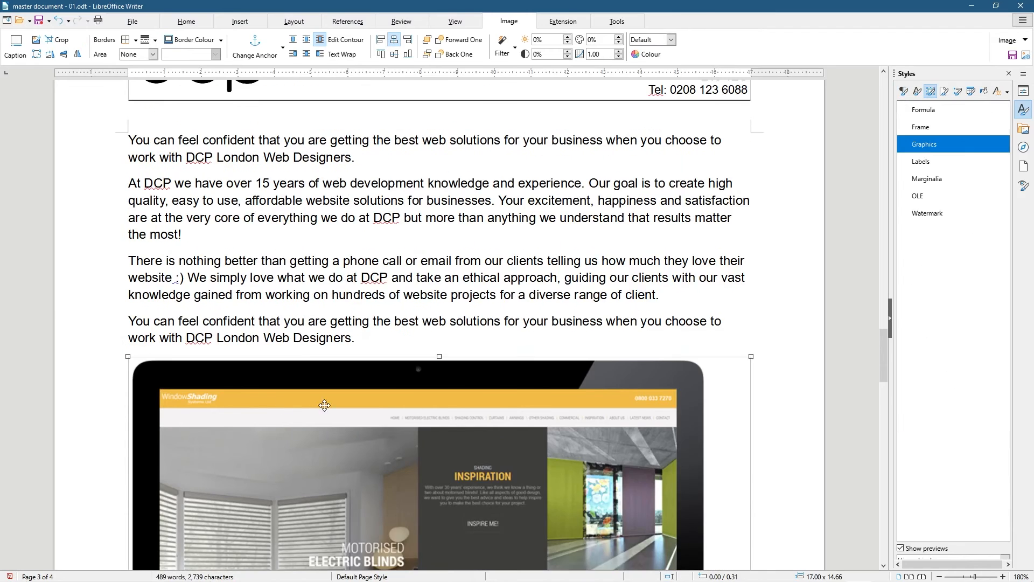
scroll(326, 403, "down", 2)
scroll(351, 224, "up", 10)
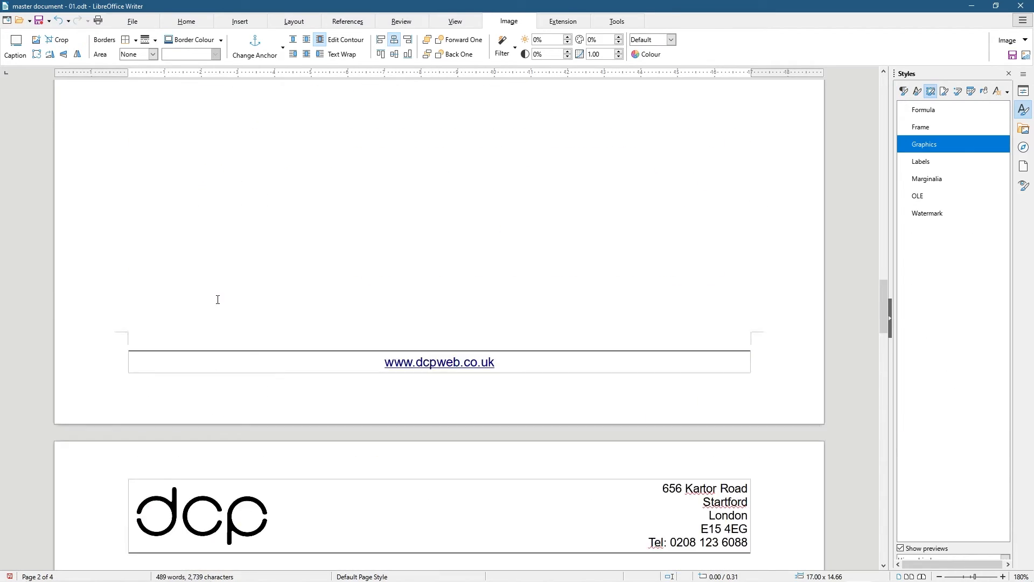
scroll(256, 365, "down", 10)
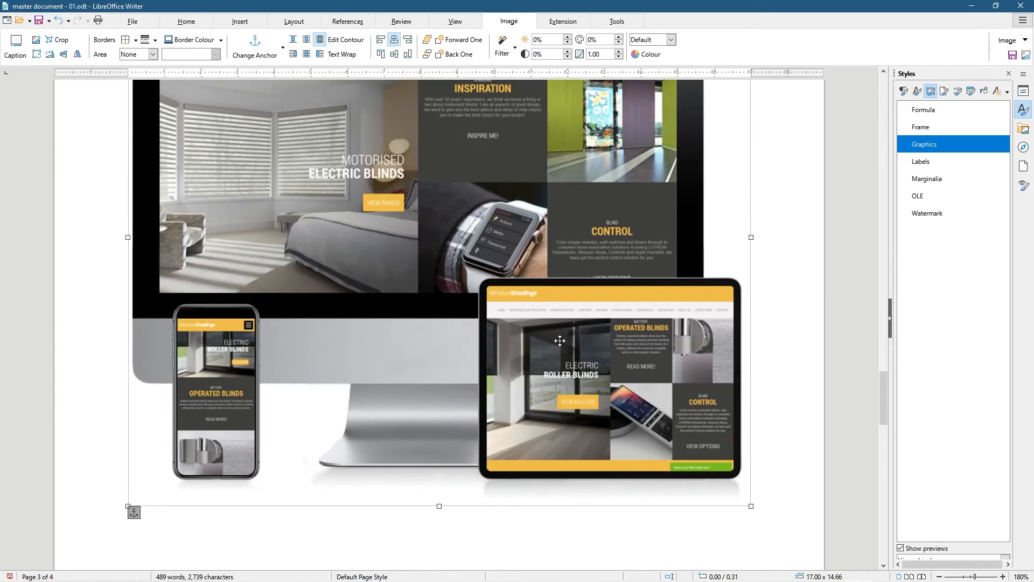
left_click_drag(750, 507, 447, 245)
scroll(436, 331, "up", 10)
scroll(436, 331, "up", 10)
scroll(406, 397, "down", 15)
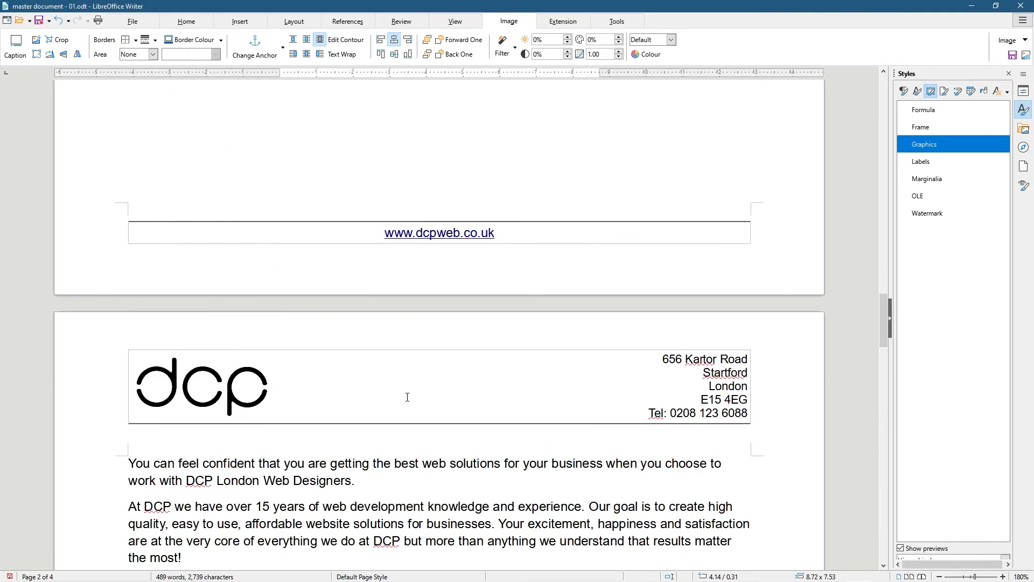
scroll(580, 508, "down", 2)
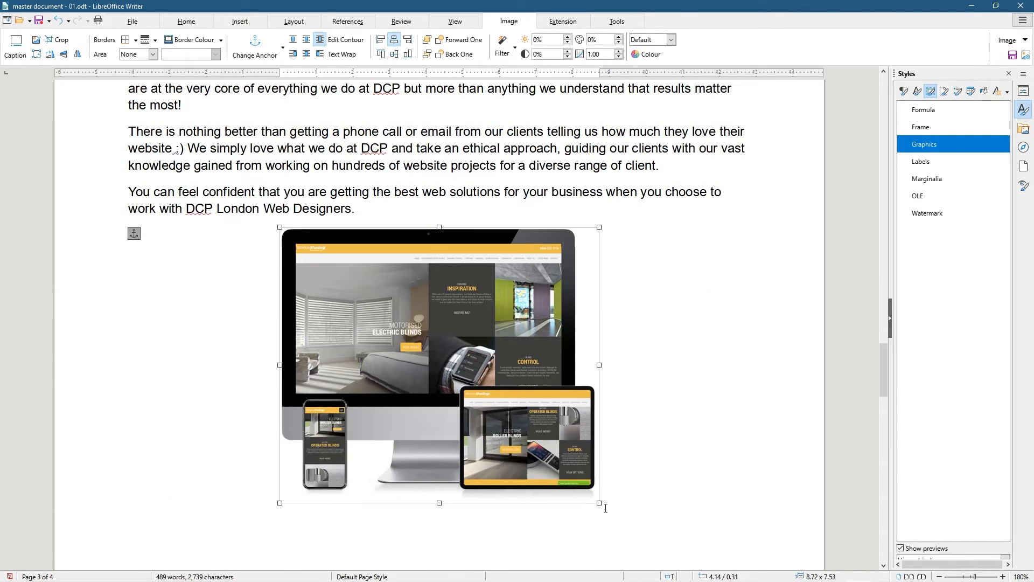
left_click_drag(599, 502, 470, 392)
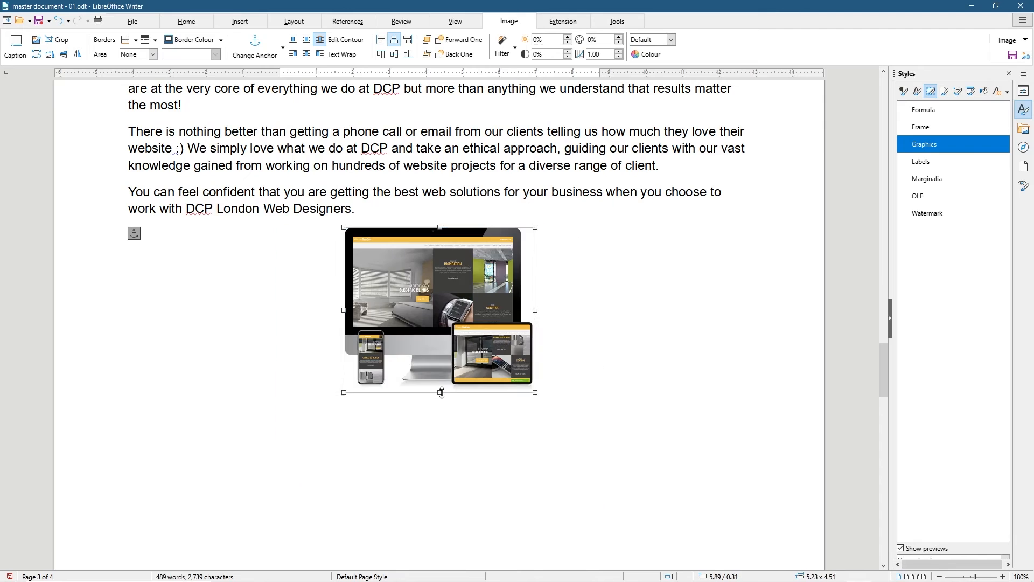
scroll(212, 272, "up", 15)
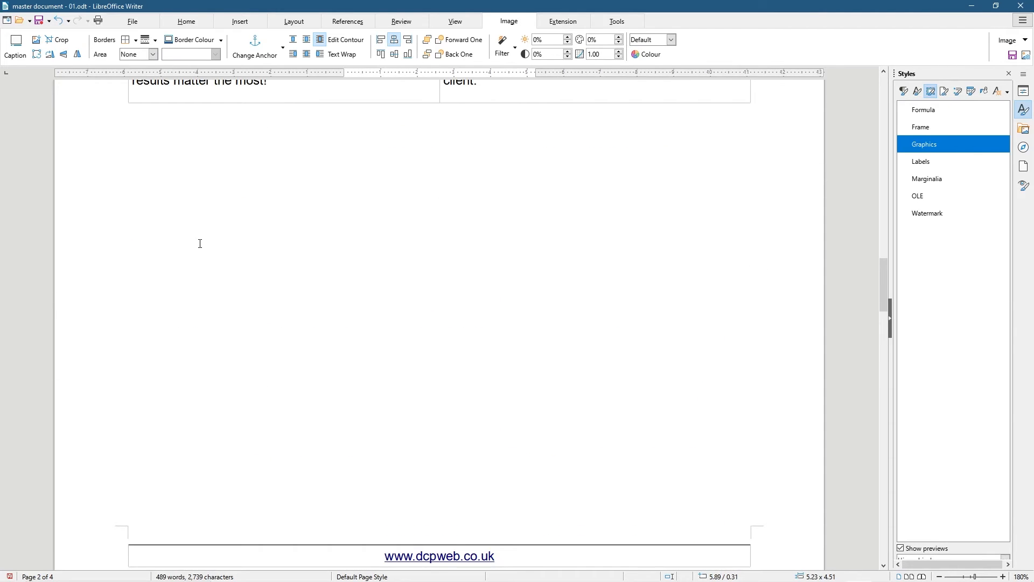
Select the website devices image below page three's paragraphs and delete it
scroll(172, 146, "up", 5)
left_click(152, 277)
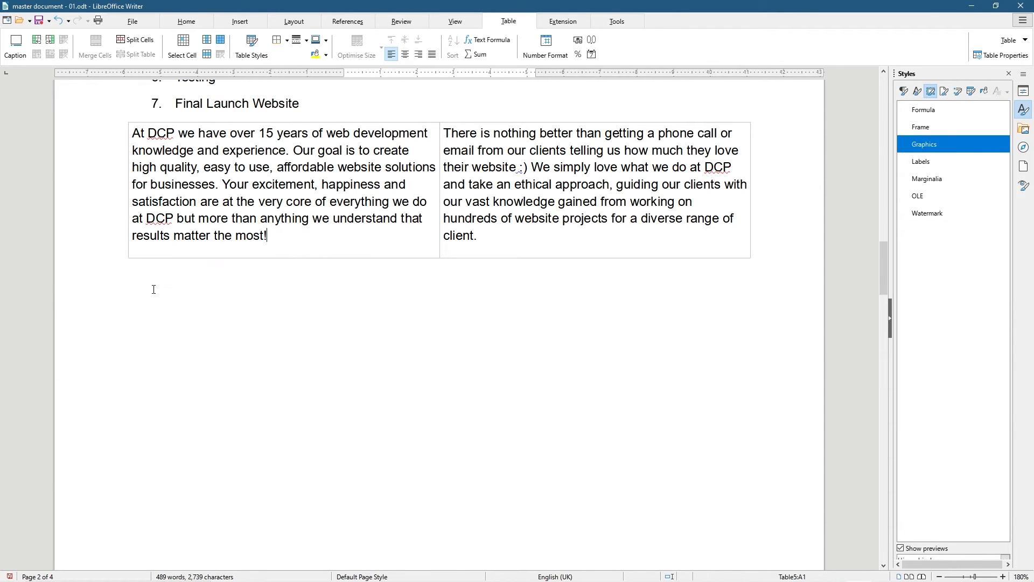
scroll(176, 388, "down", 6)
scroll(176, 388, "down", 6)
left_click(137, 241)
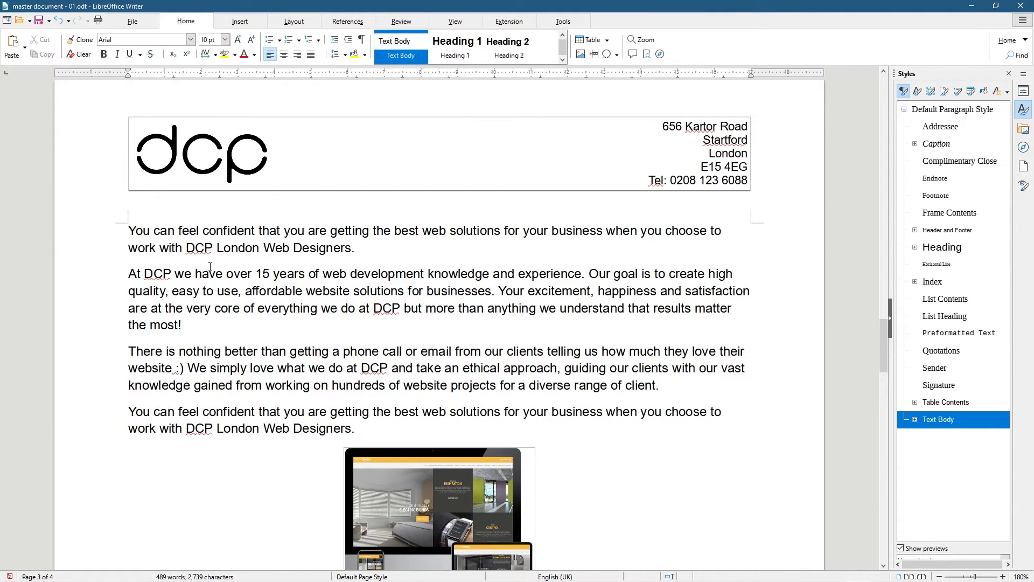
scroll(393, 282, "up", 6)
left_click(234, 360)
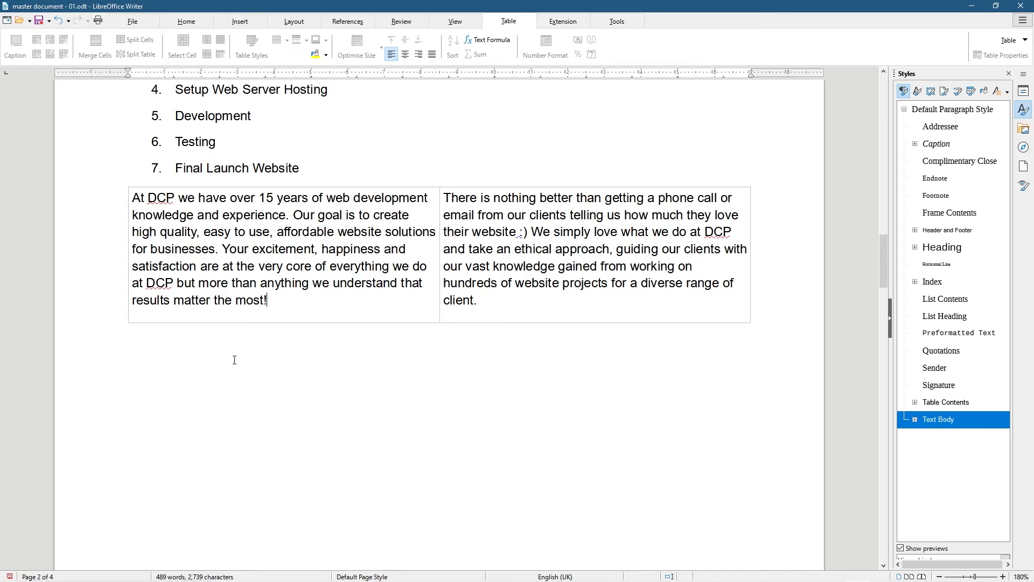
scroll(330, 321, "down", 10)
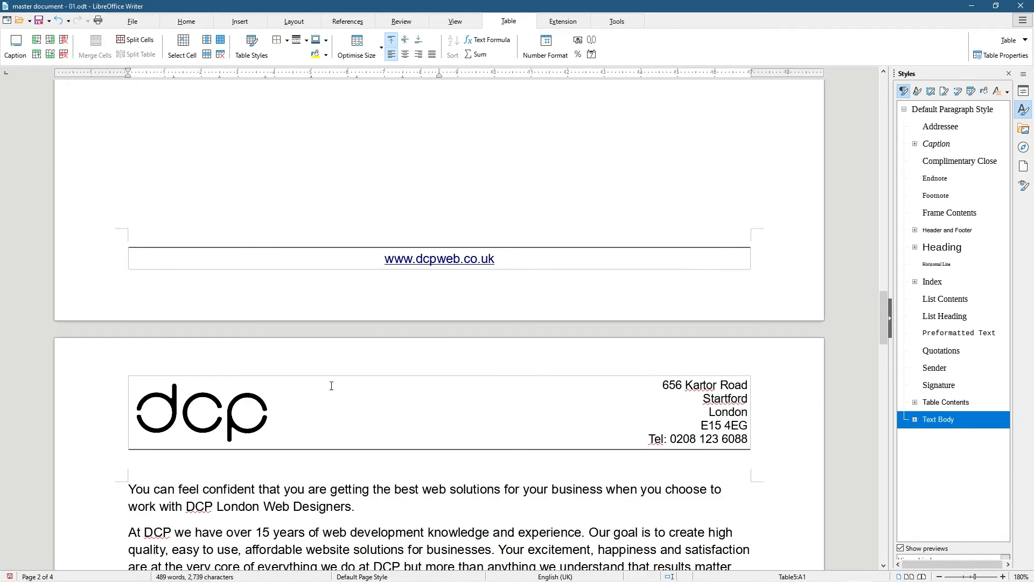
left_click(482, 385)
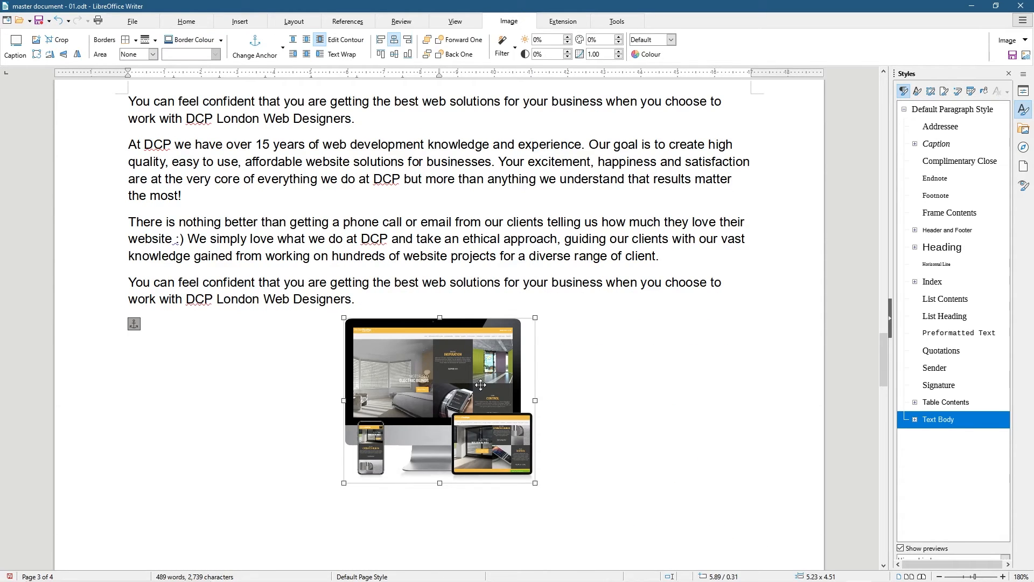
key("Delete")
Check the text by moving between page two's table and page three's first paragraph
scroll(482, 385, "up", 5)
left_click(130, 360)
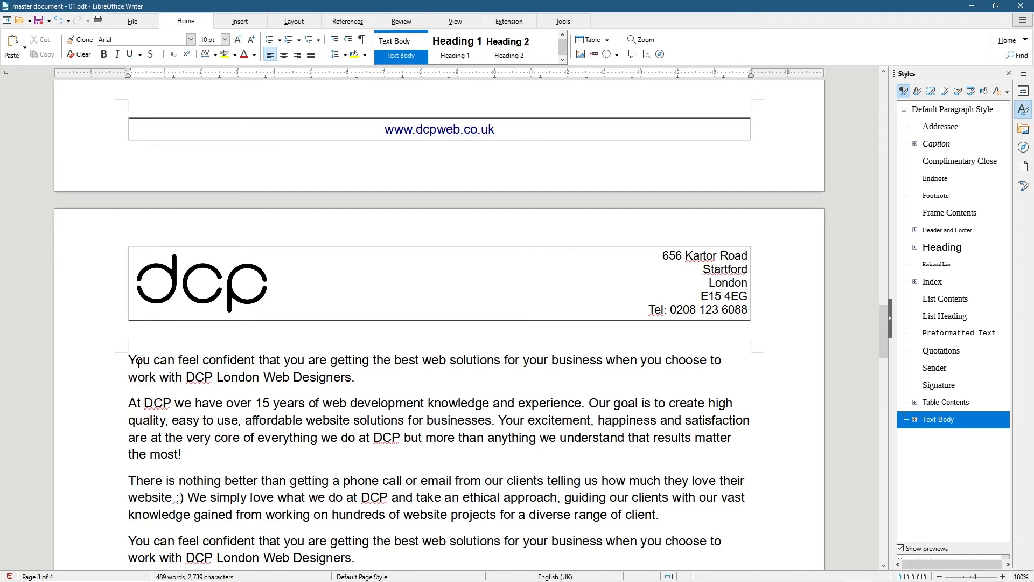
key("Up")
key("Up")
key("Down")
key("Down")
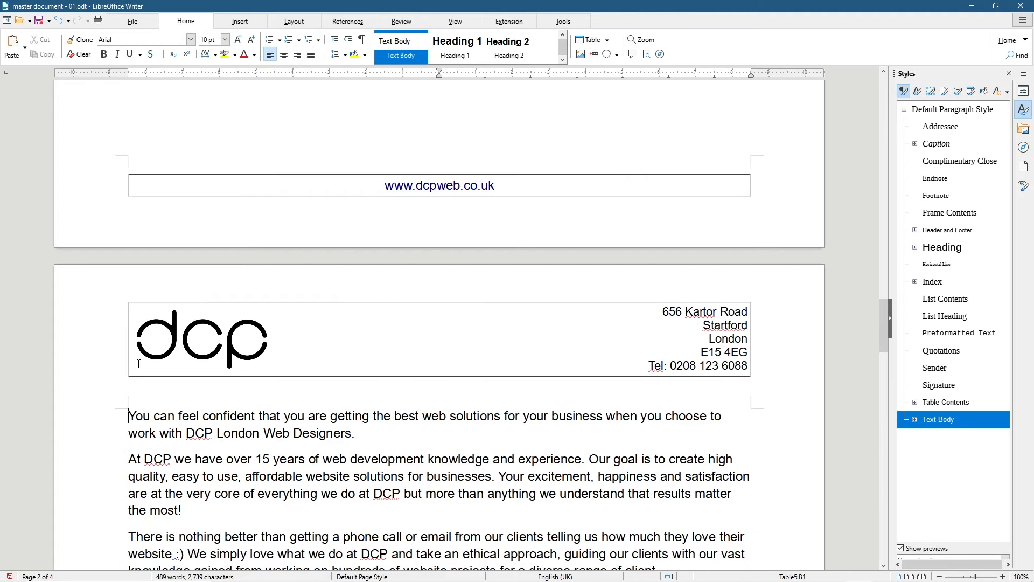
scroll(162, 371, "down", 5)
scroll(235, 380, "up", 3)
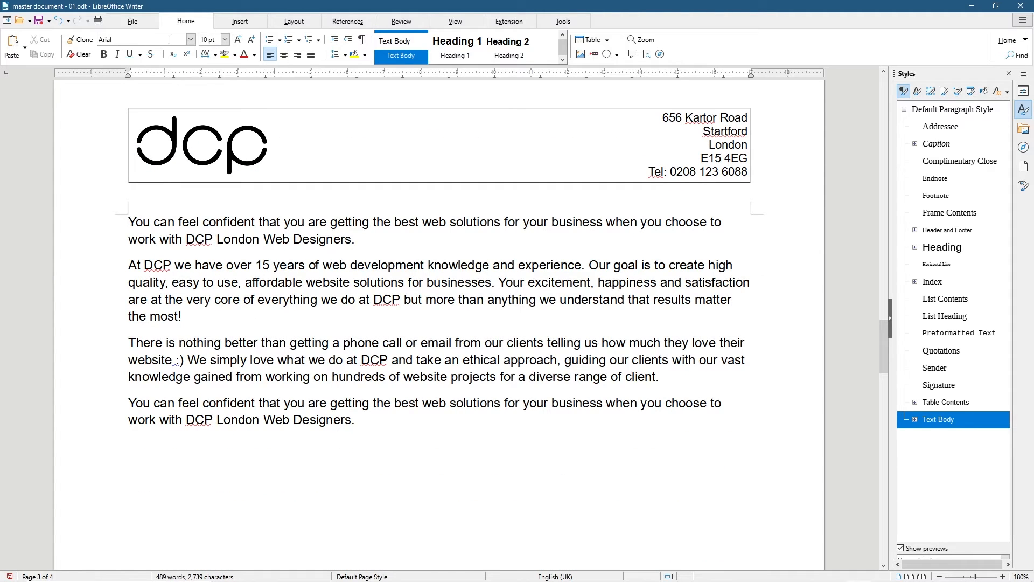
scroll(290, 256, "up", 6)
scroll(323, 323, "up", 2)
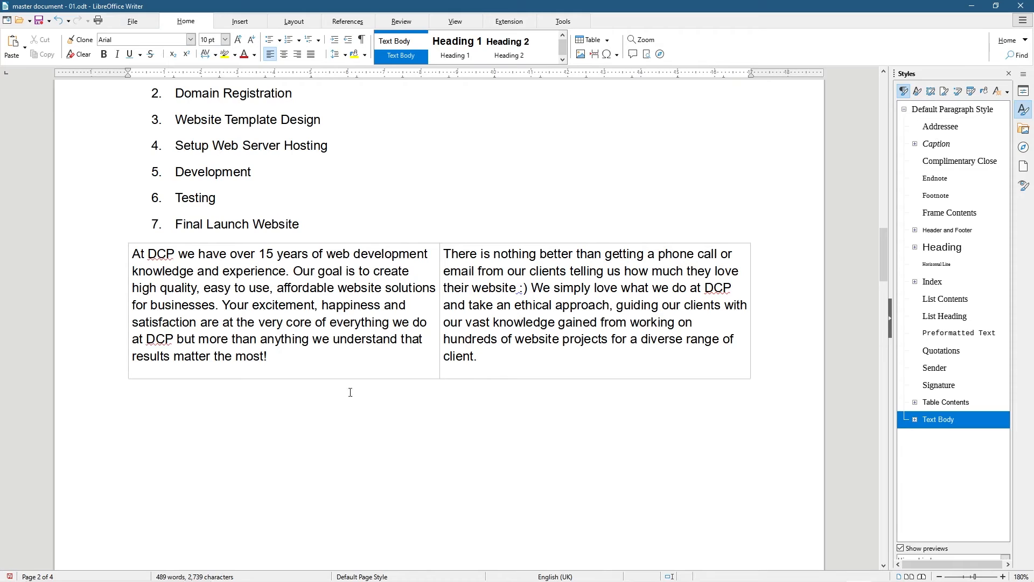
left_click(148, 410)
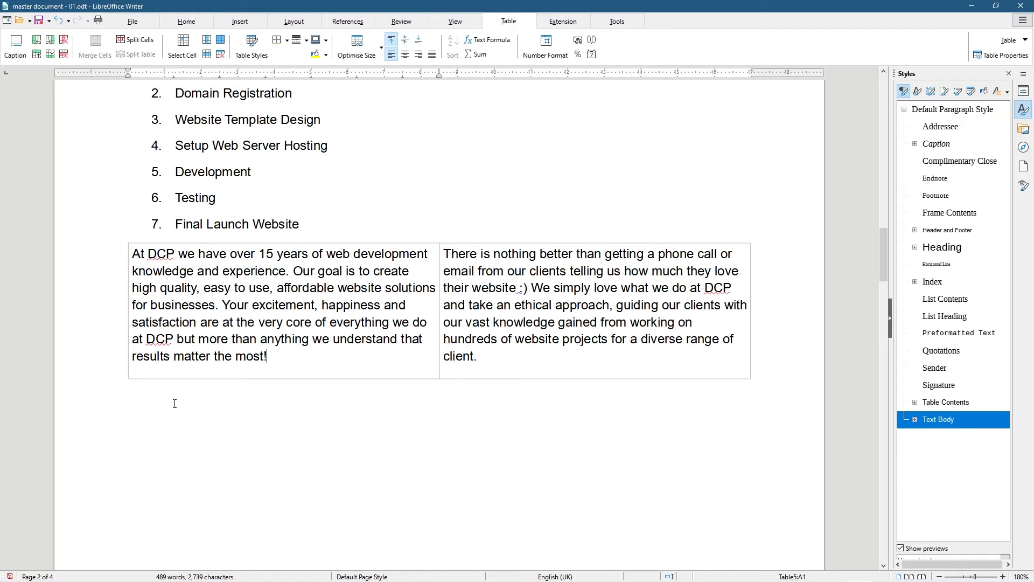
scroll(175, 404, "down", 2)
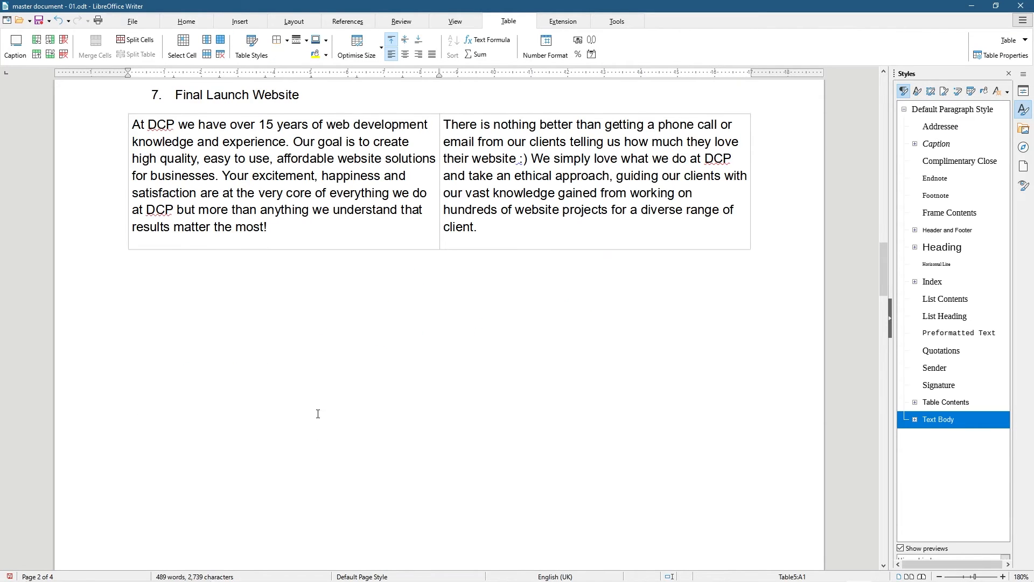
scroll(302, 417, "down", 4)
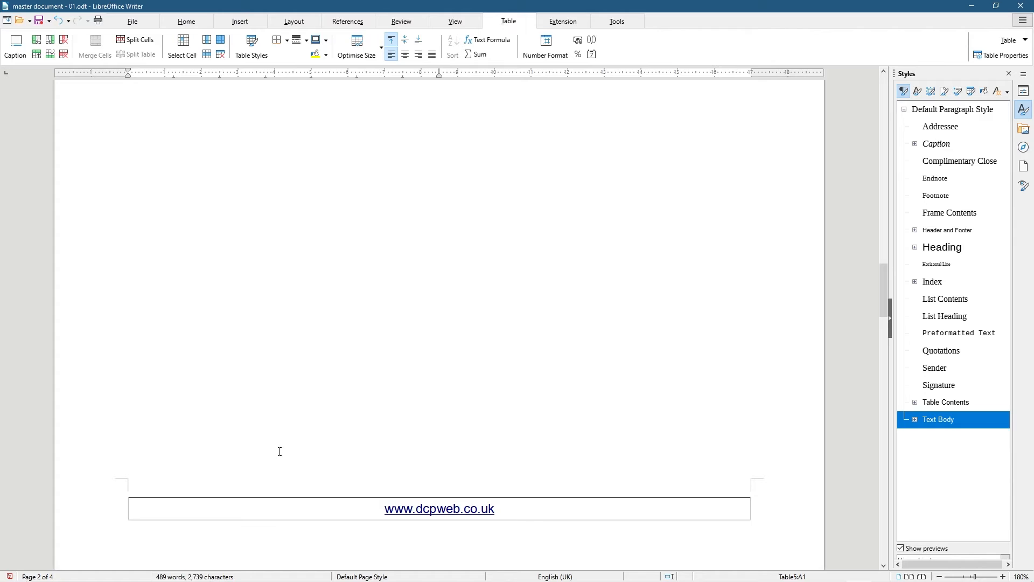
scroll(280, 451, "down", 6)
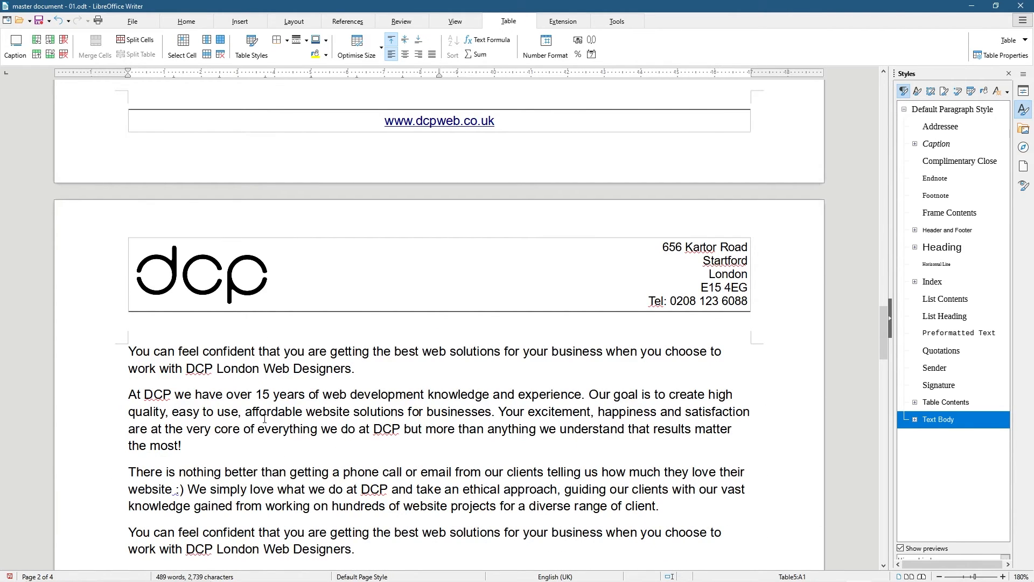
scroll(265, 418, "down", 3)
scroll(221, 327, "up", 2)
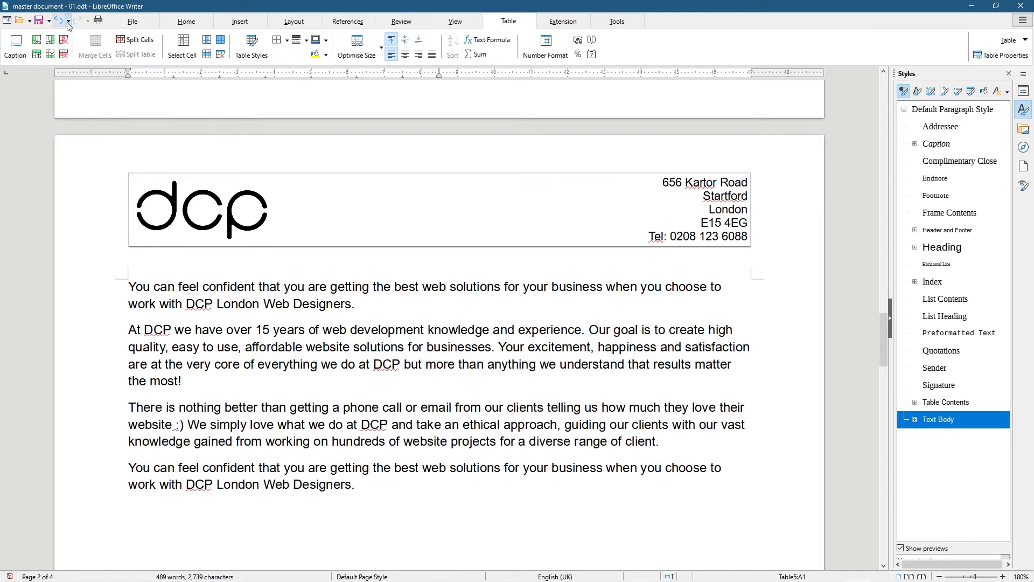
Undo the image deletion, the plain-text conversion and the earlier pasted paragraphs
left_click(210, 329)
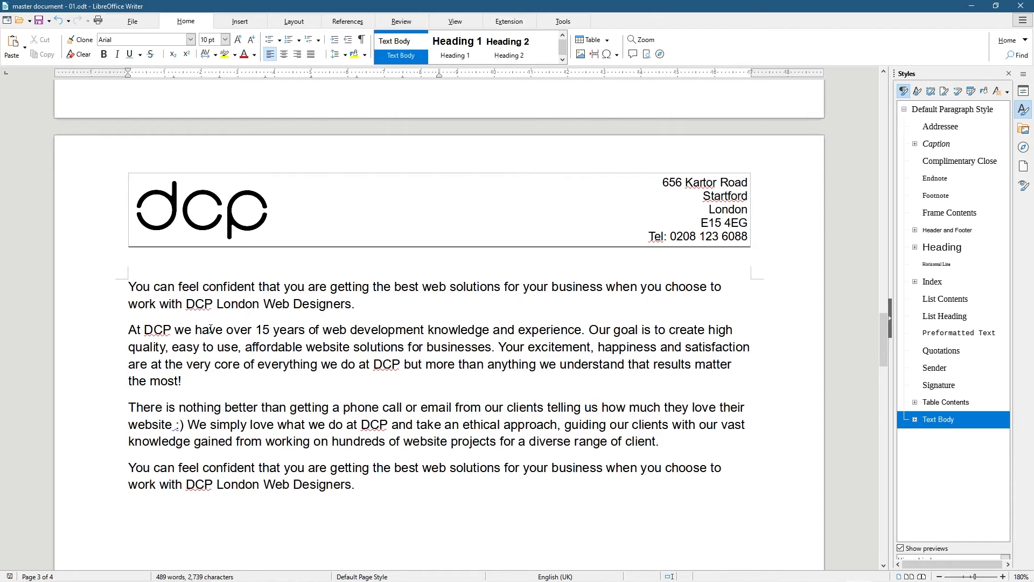
key("ctrl+z")
key("ctrl+z")
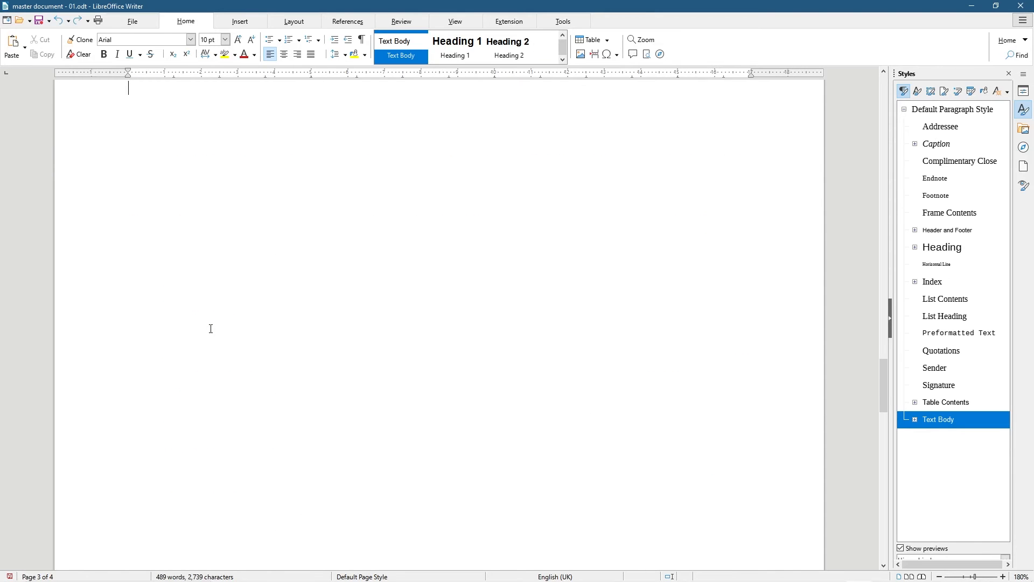
scroll(211, 329, "up", 15)
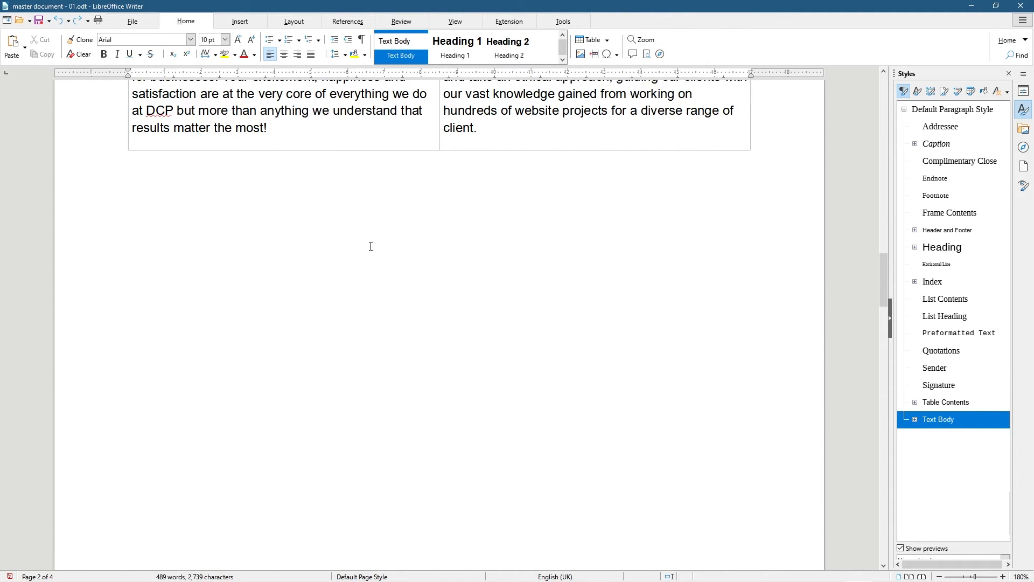
key("ctrl+z")
key("ctrl+z")
key("ctrl+z")
key("ctrl+z")
key("ctrl+z")
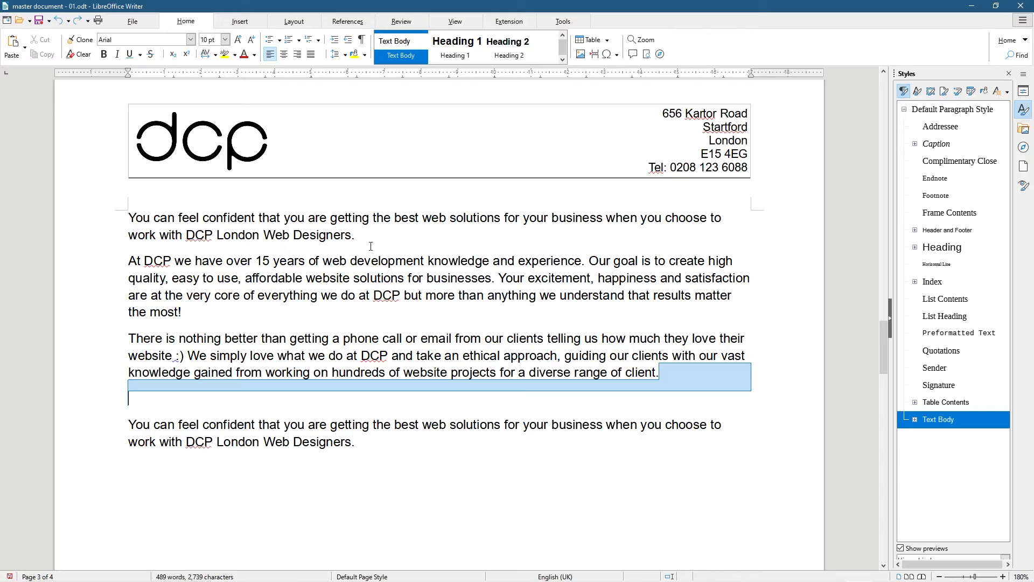
key("ctrl+z")
key("ctrl+z")
key("ctrl+z")
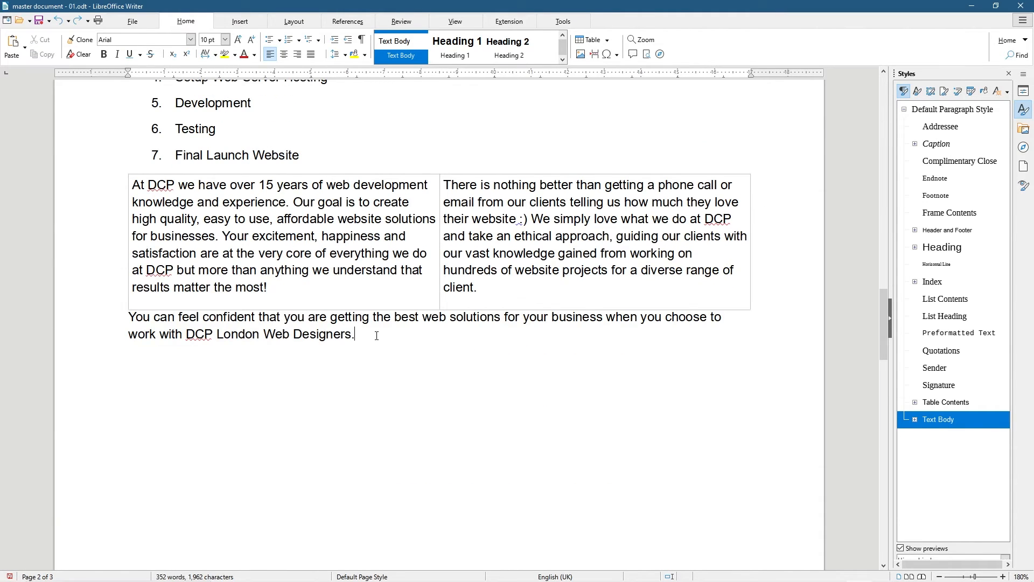
Copy the left table cell's paragraph and paste it below the 'Designers.' paragraph
scroll(376, 335, "down", 8)
scroll(376, 335, "up", 8)
left_click_drag(275, 293, 130, 186)
key("ctrl+c")
left_click(168, 361)
key("ctrl+v")
scroll(215, 417, "down", 8)
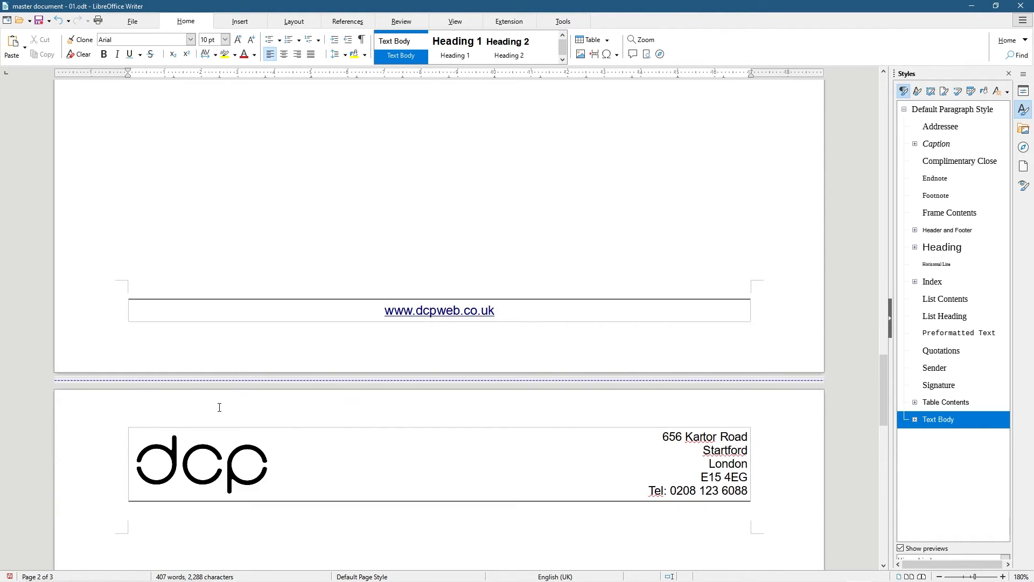
scroll(220, 407, "down", 3)
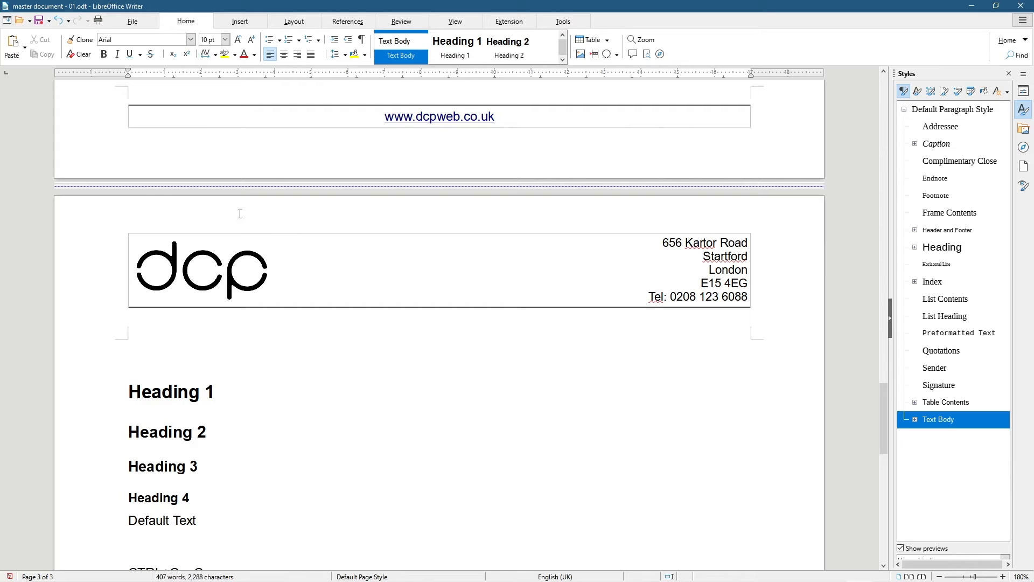
Insert portfolio_cms_window_shadings_content.png into page two
left_click(240, 22)
left_click(179, 49)
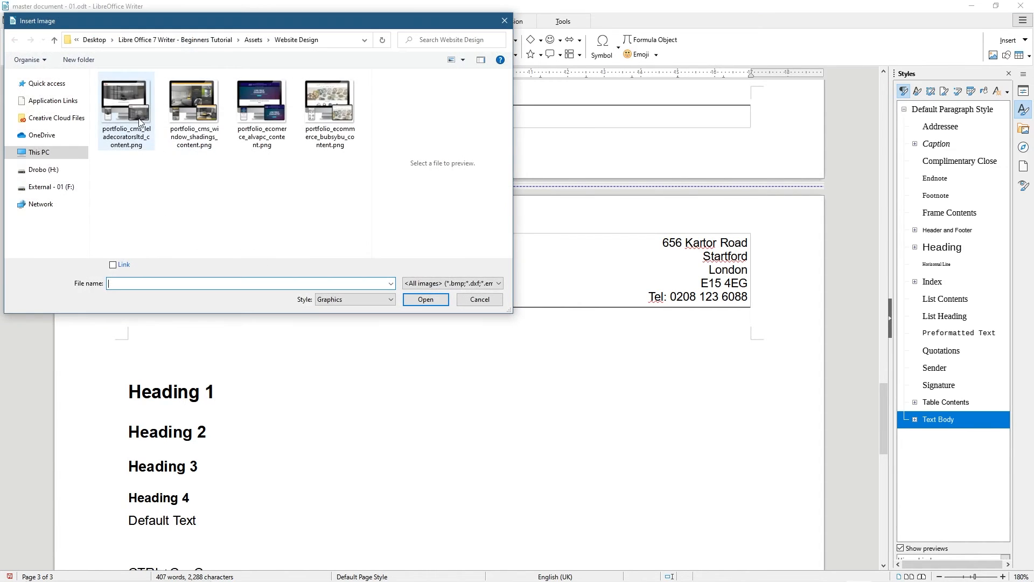
left_click(183, 117)
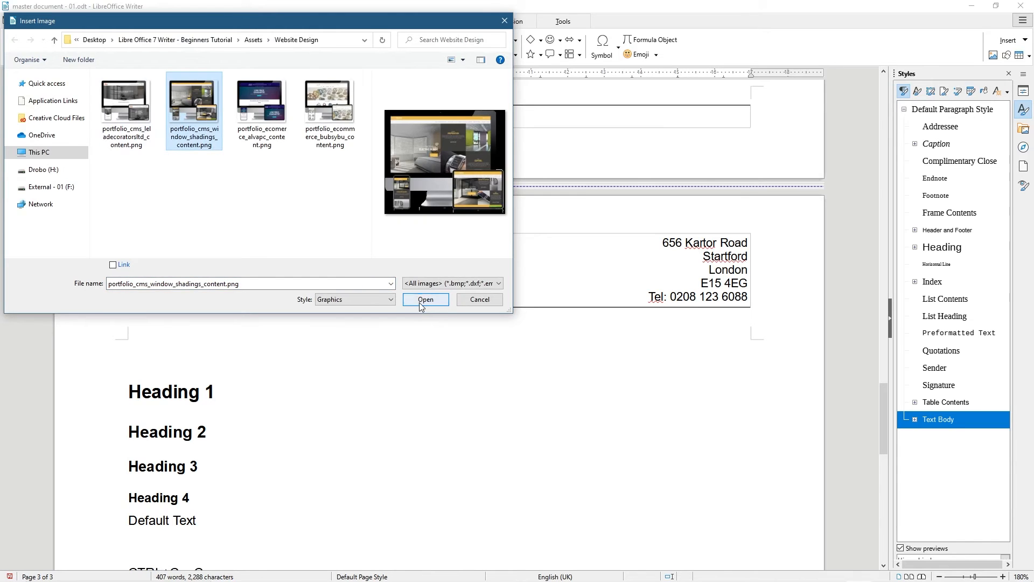
left_click(424, 299)
scroll(436, 312, "down", 6)
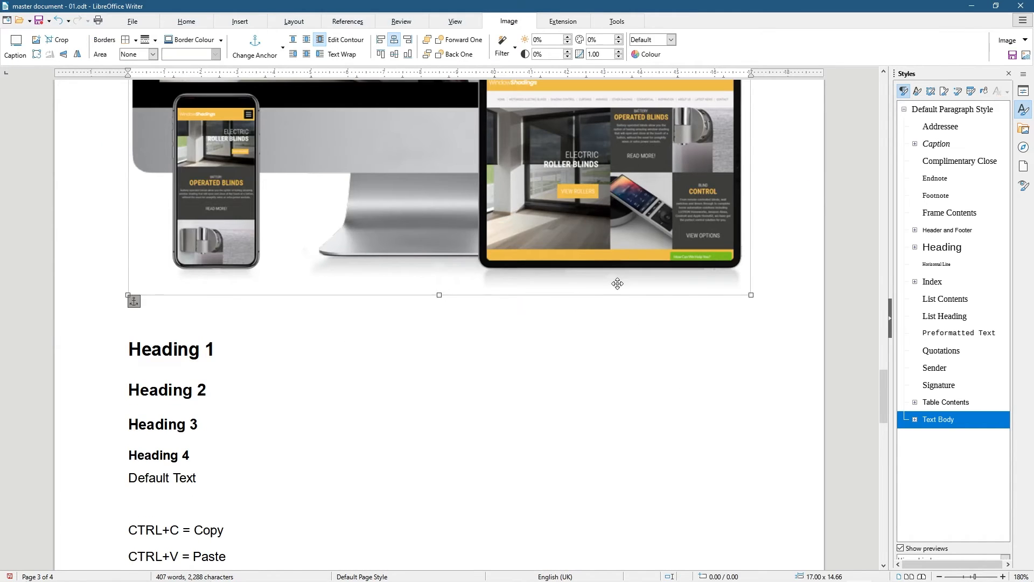
Shrink the screenshot to about 5.00 × 4.31 and move it beside the copied 'At DCP' paragraph
left_click_drag(749, 294, 549, 121)
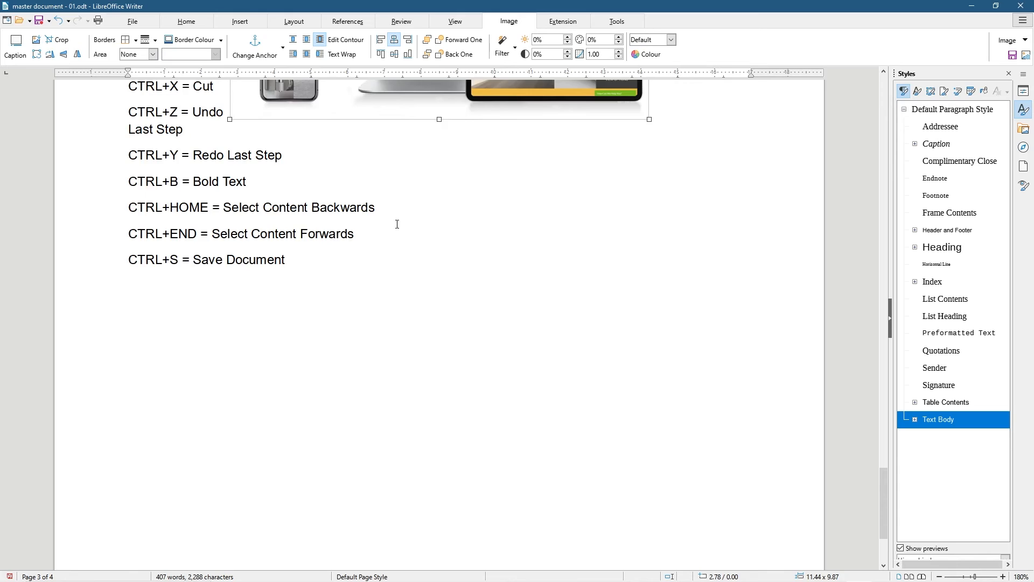
left_click_drag(649, 210, 366, 413)
scroll(402, 349, "up", 2)
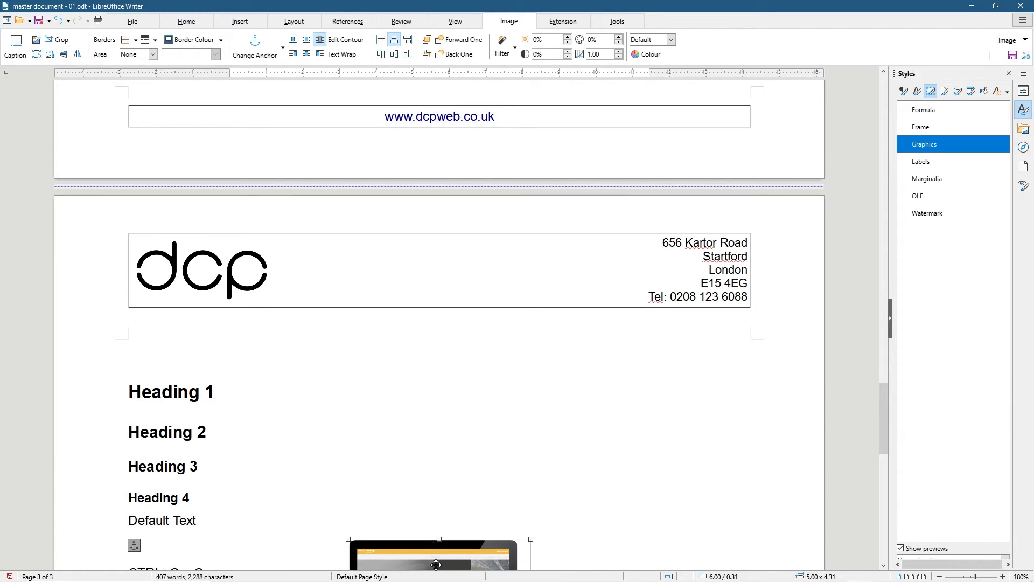
left_click_drag(436, 562, 352, 264)
scroll(352, 263, "up", 3)
left_click_drag(318, 333, 641, 243)
left_click_drag(626, 301, 622, 338)
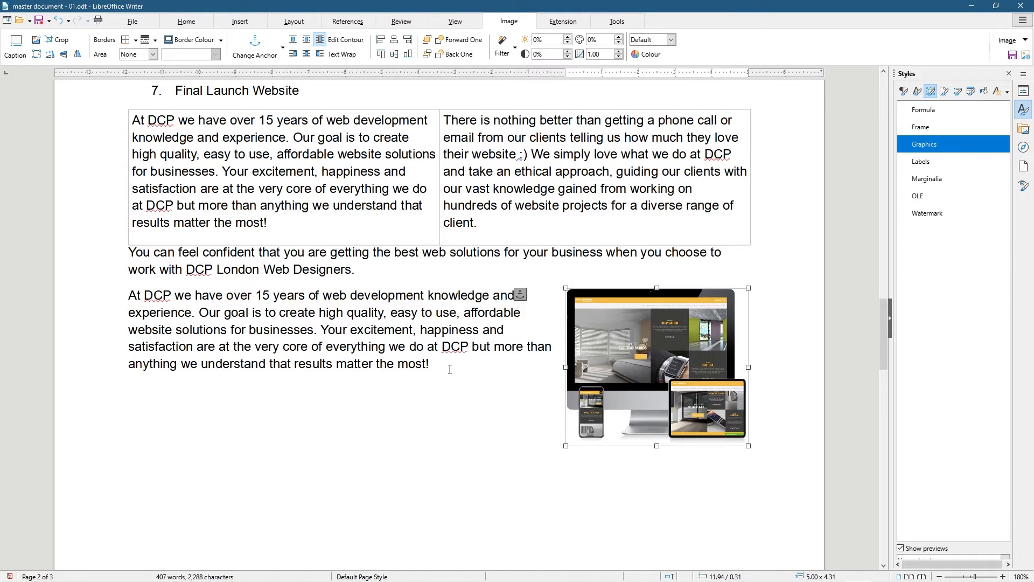
left_click(471, 422)
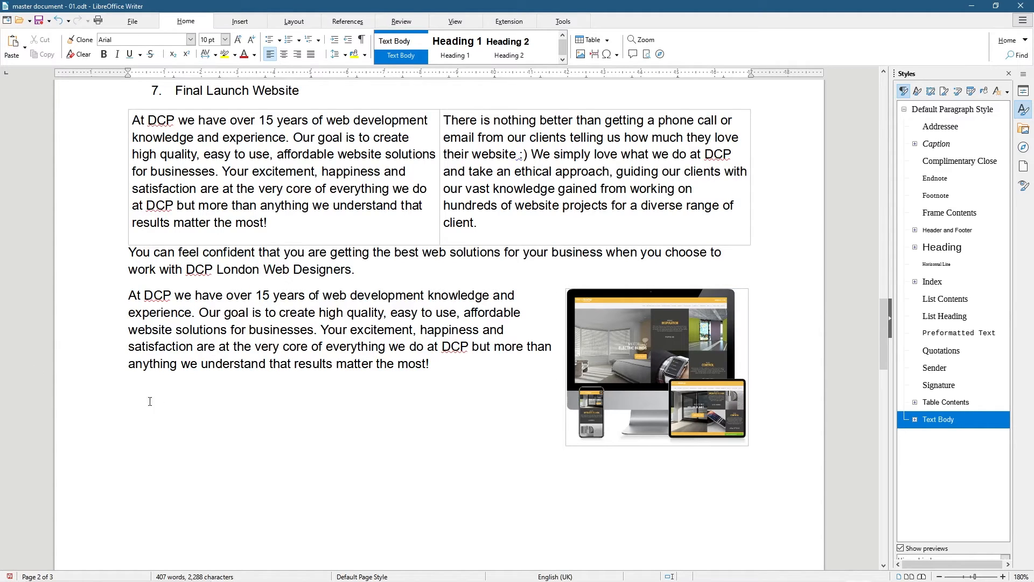
Copy the right cell's phone-call paragraph and paste it as a new final paragraph below the picture
left_click_drag(478, 223, 447, 122)
key("ctrl+c")
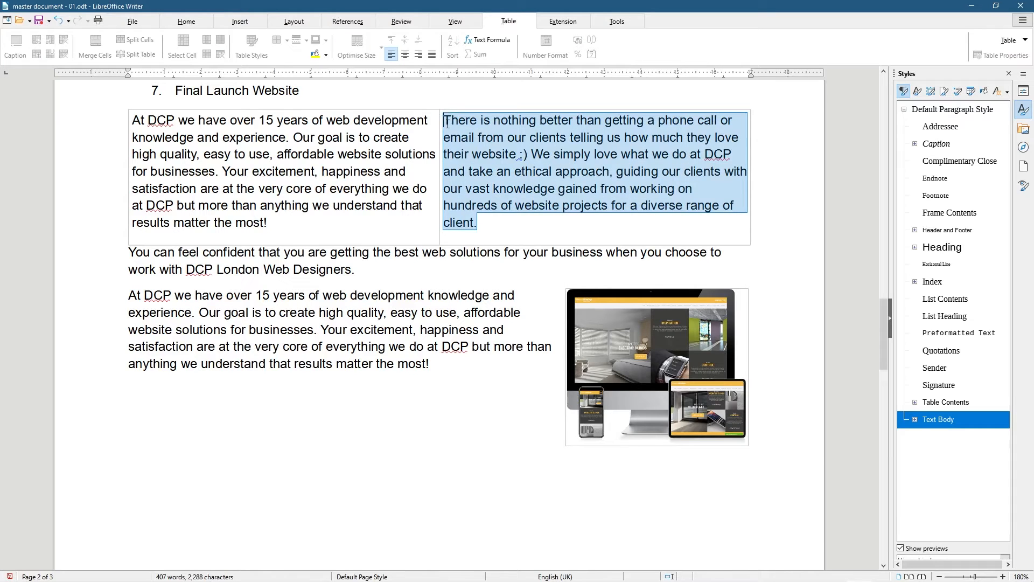
left_click(245, 389)
key("ctrl+v")
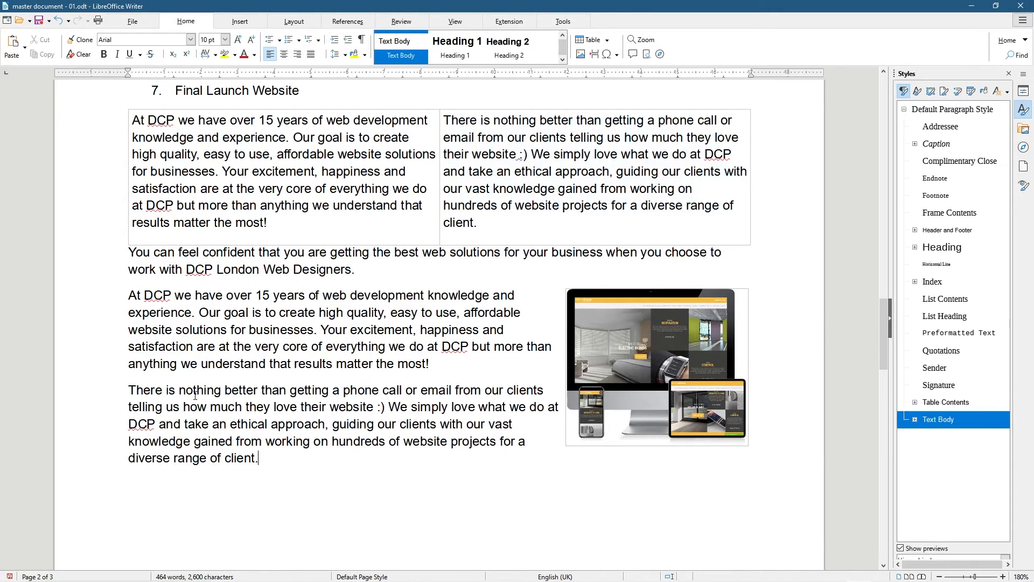
key("ctrl+v")
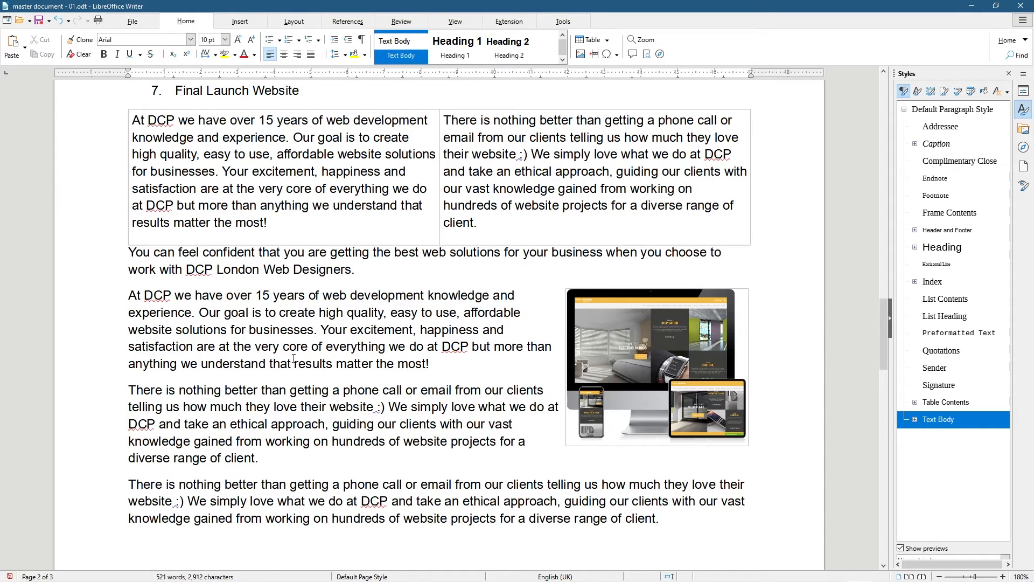
left_click(654, 370)
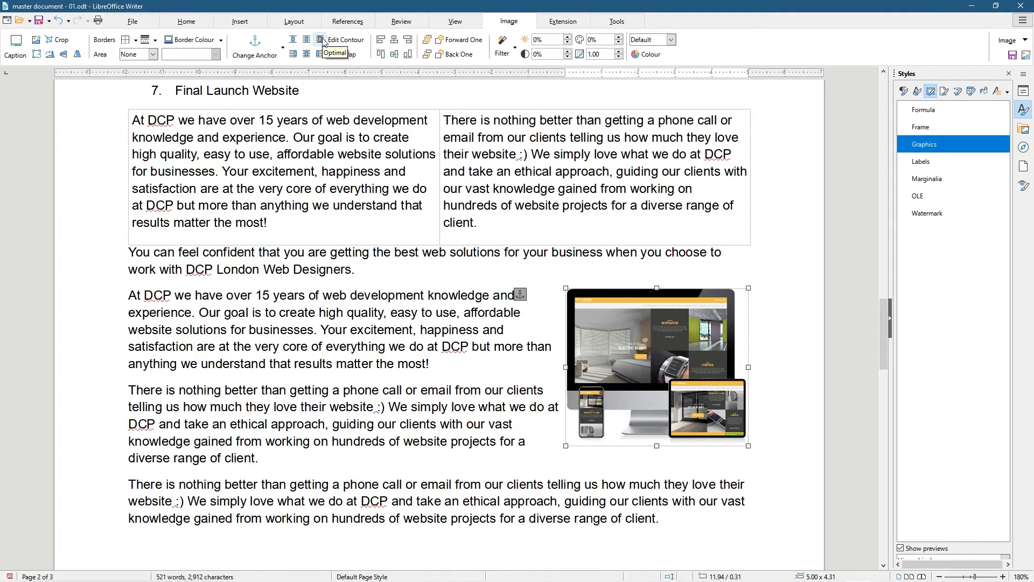
left_click(294, 41)
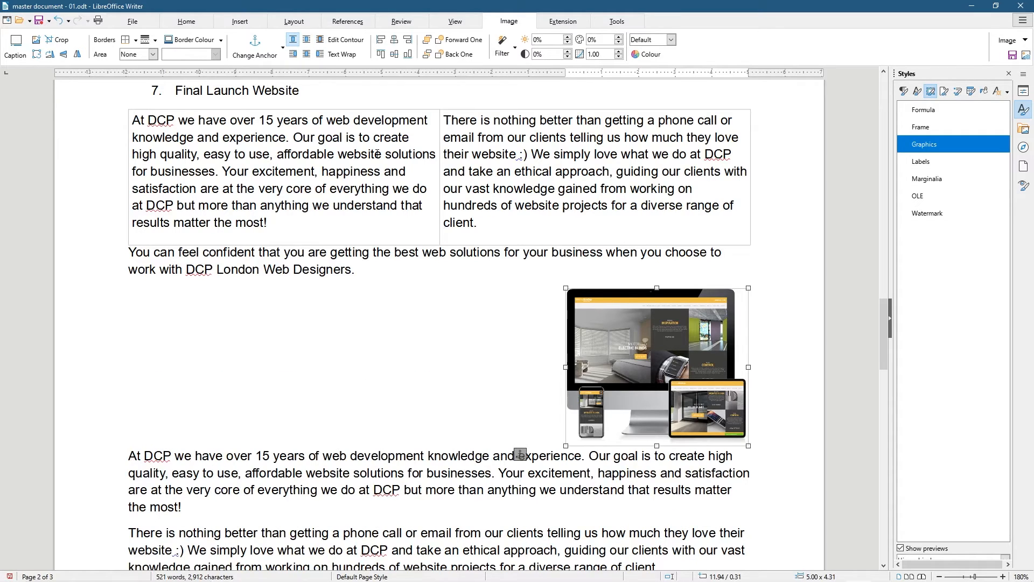
left_click(306, 43)
left_click_drag(624, 324, 419, 328)
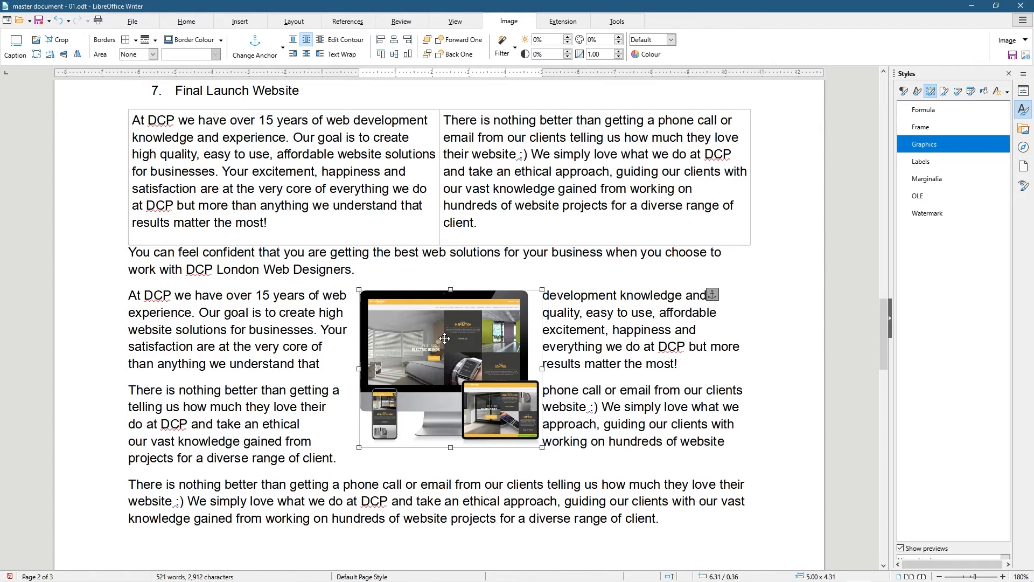
left_click_drag(444, 330, 640, 323)
left_click(321, 41)
left_click_drag(592, 350, 399, 349)
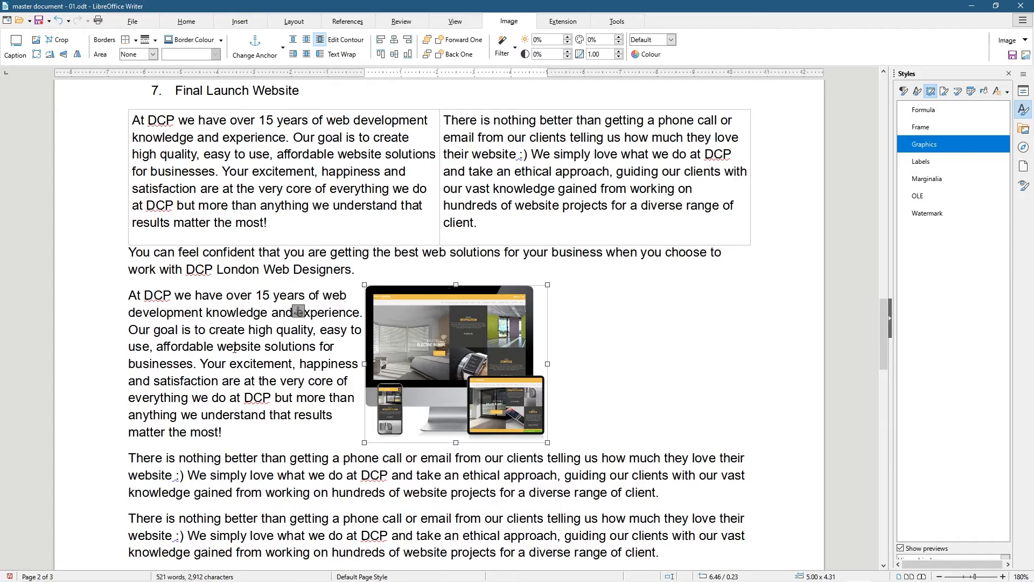
left_click_drag(456, 339, 669, 357)
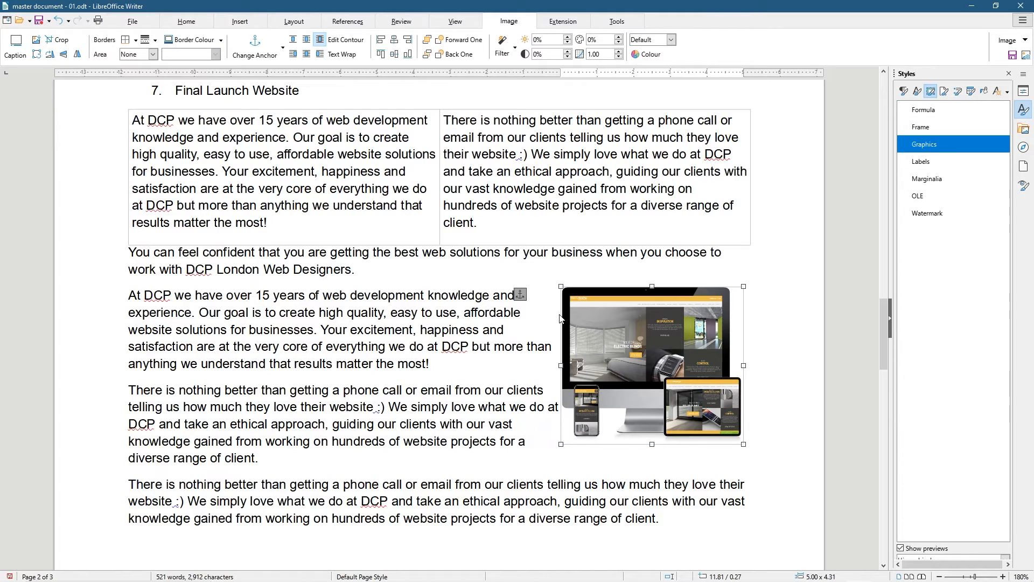
left_click(339, 56)
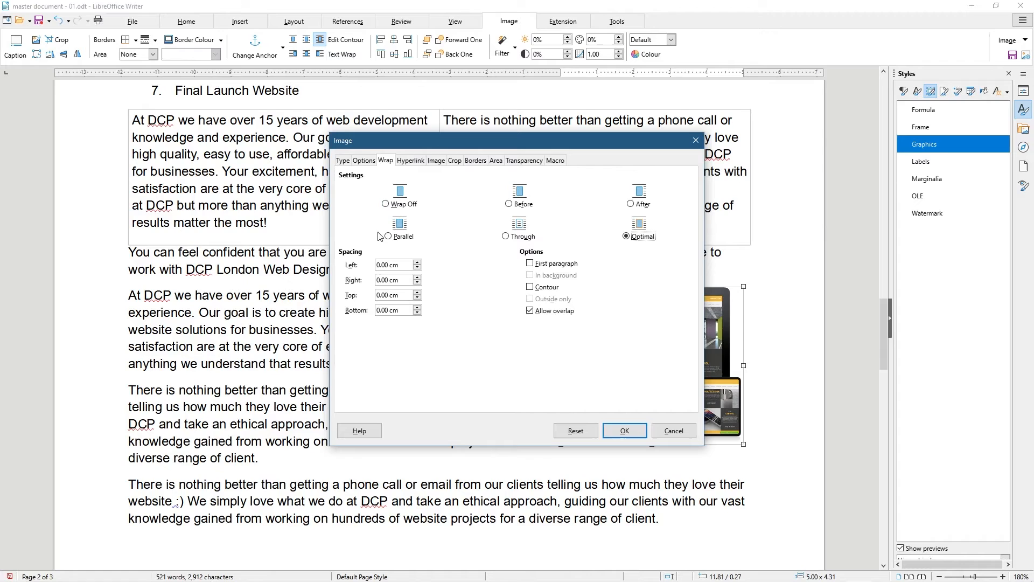
left_click(673, 430)
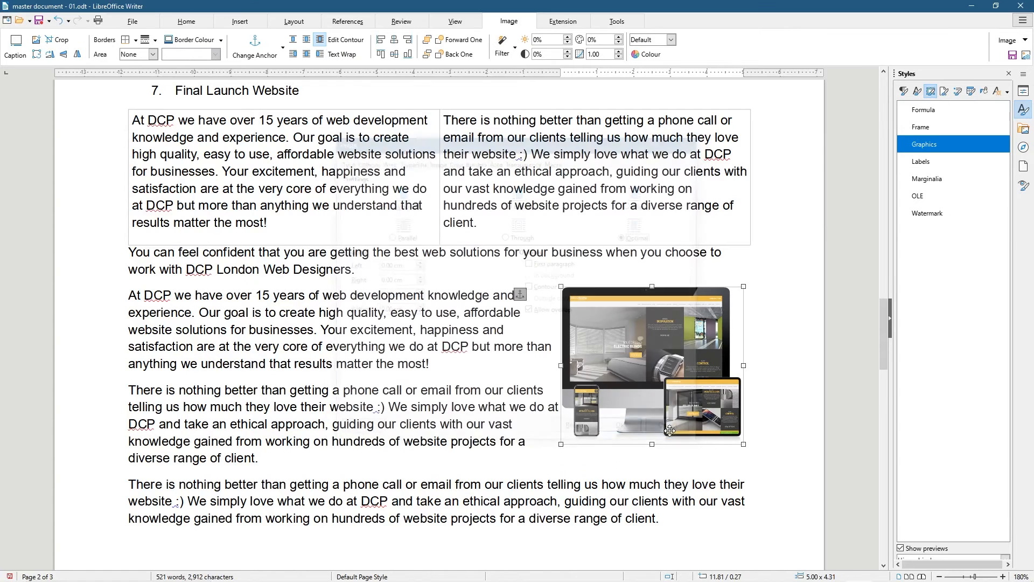
left_click(732, 282)
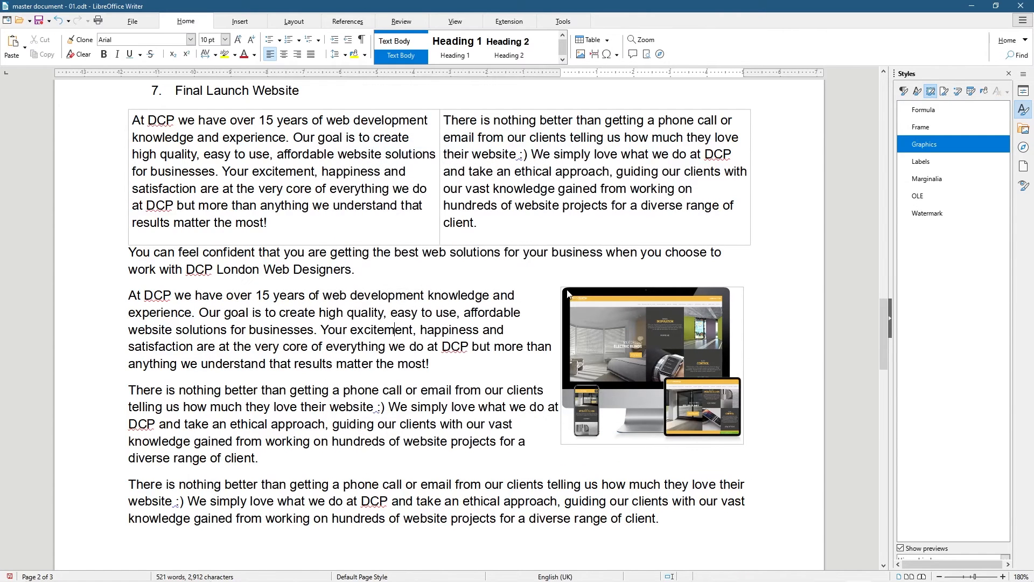
left_click(605, 328)
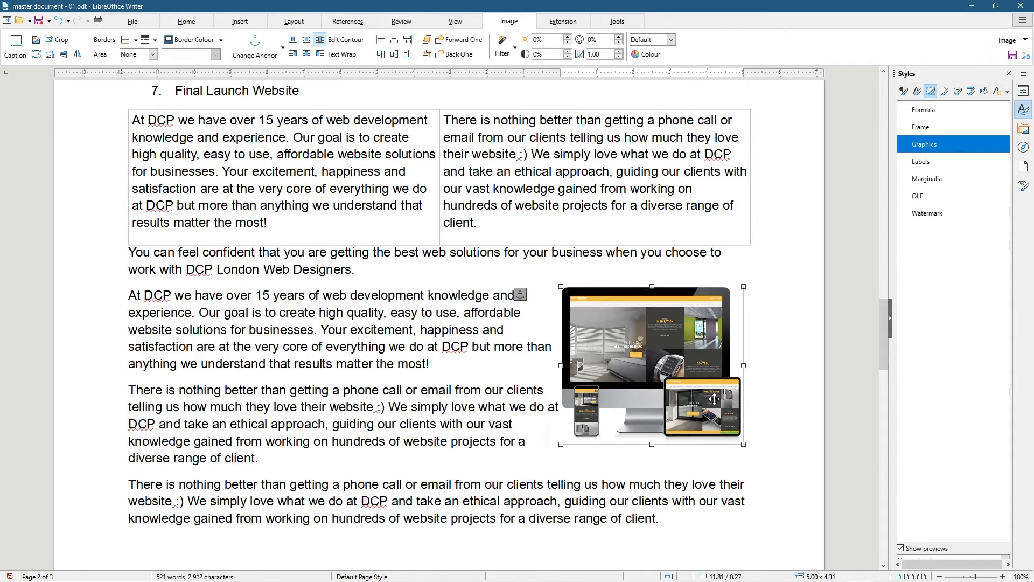
left_click(389, 345)
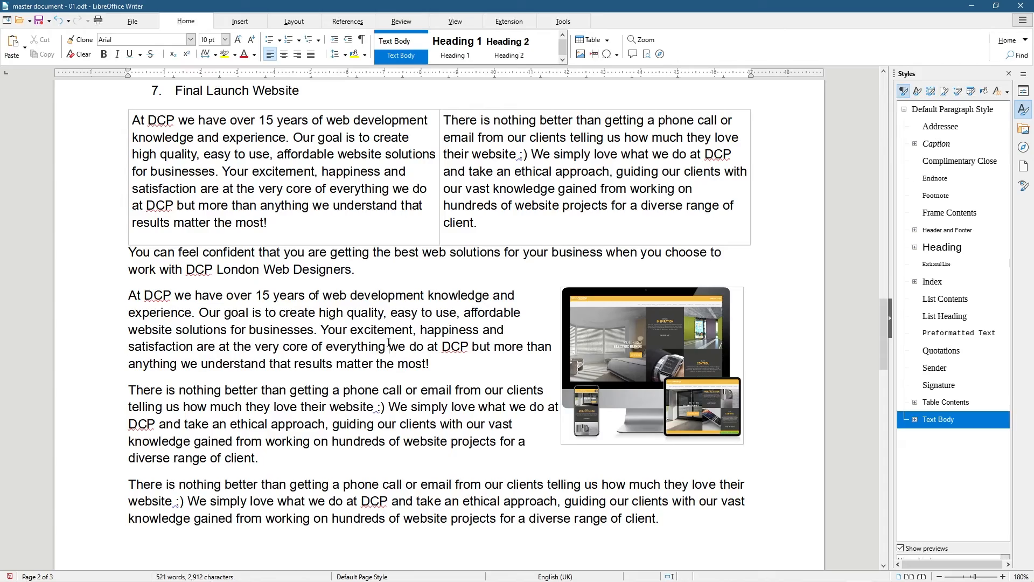
Maximize Chrome, open the Window Shading Systems portfolio page and briefly view the client's live site
key("super")
left_click(325, 571)
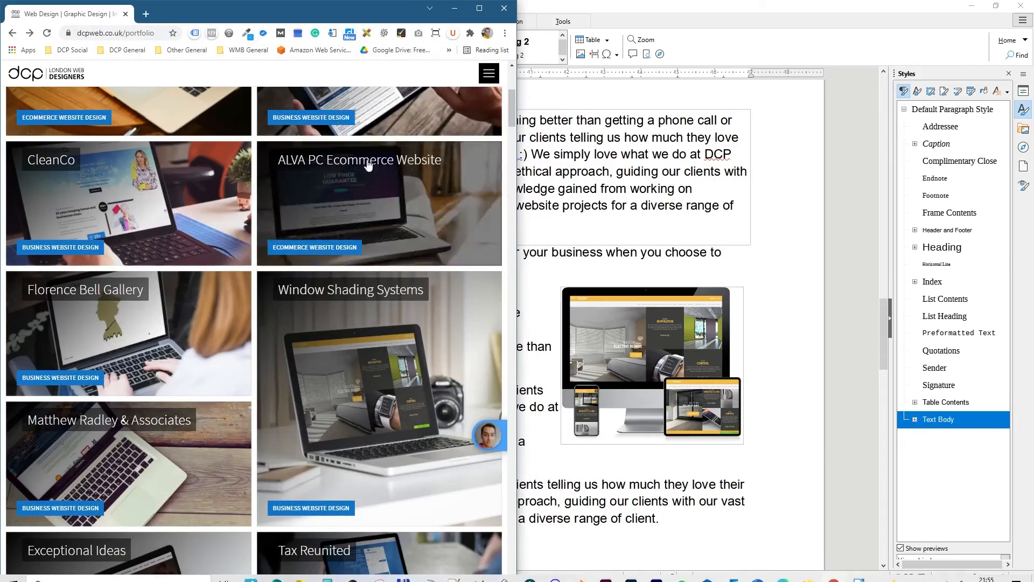
left_click(477, 9)
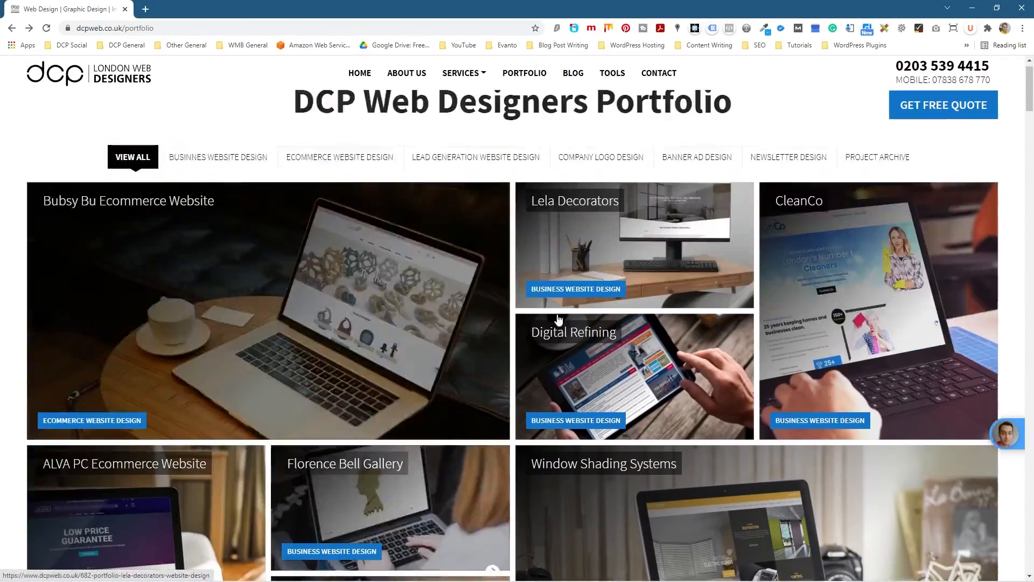
scroll(677, 340, "down", 3)
left_click(676, 340)
scroll(409, 339, "down", 10)
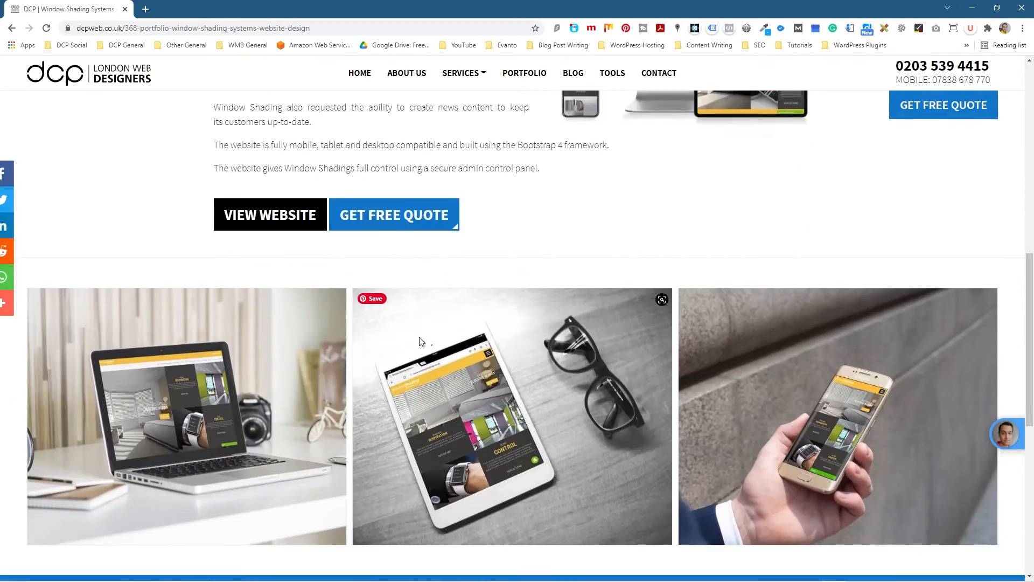
scroll(368, 337, "up", 4)
left_click(282, 286)
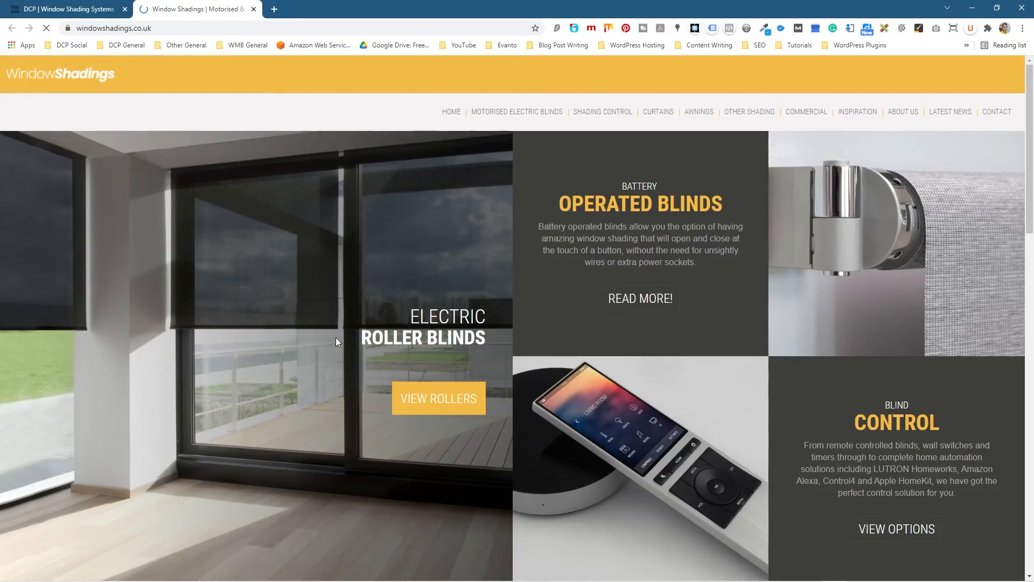
scroll(282, 223, "down", 15)
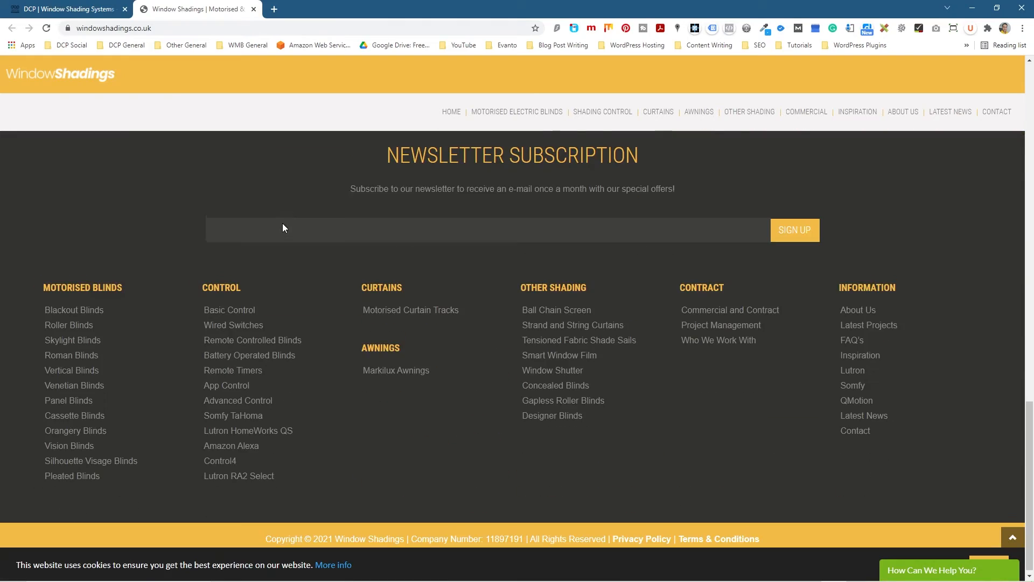
scroll(282, 224, "up", 15)
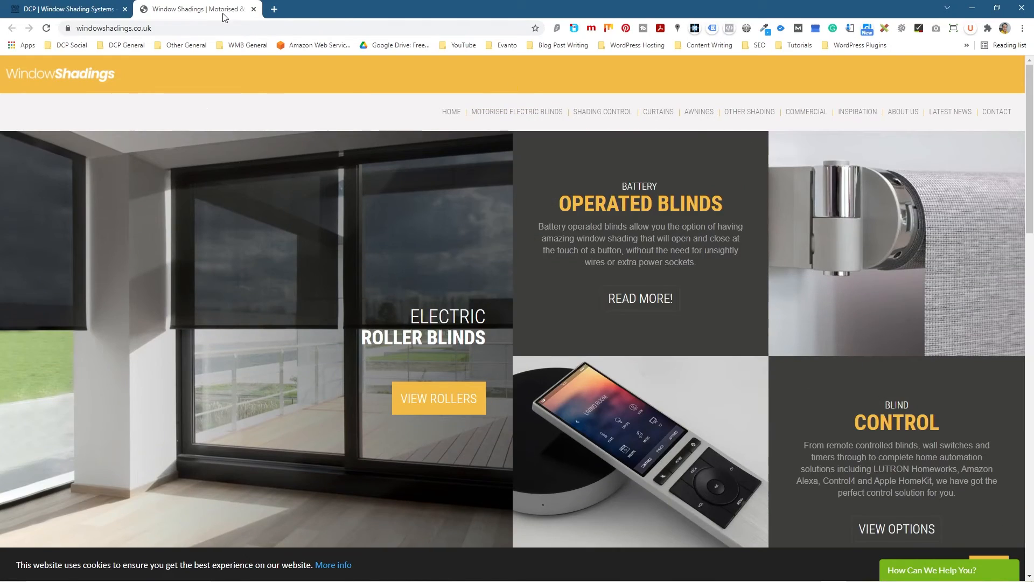
left_click(253, 9)
scroll(398, 239, "up", 10)
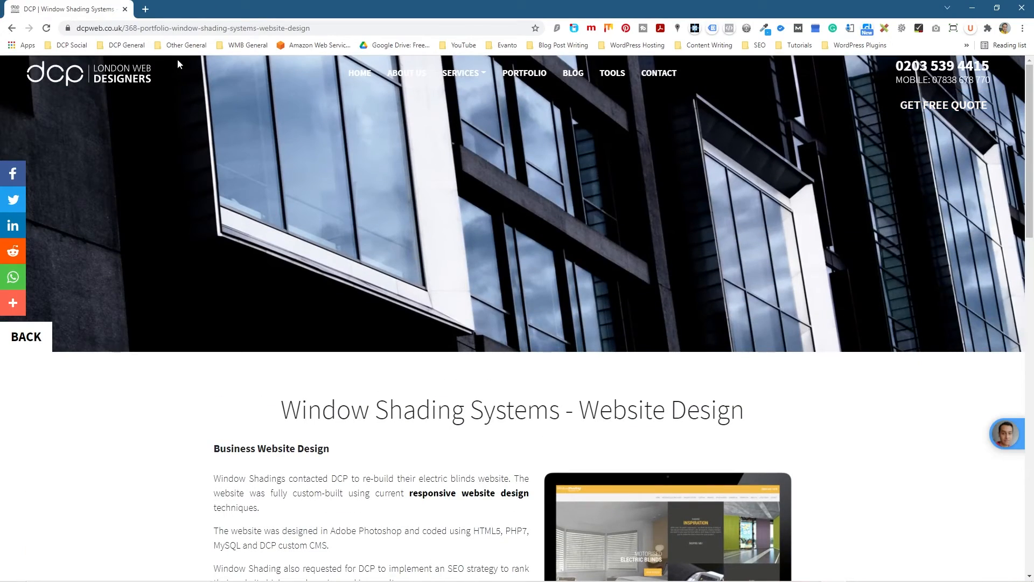
Copy the portfolio page's web address and minimize Chrome
left_click(164, 31)
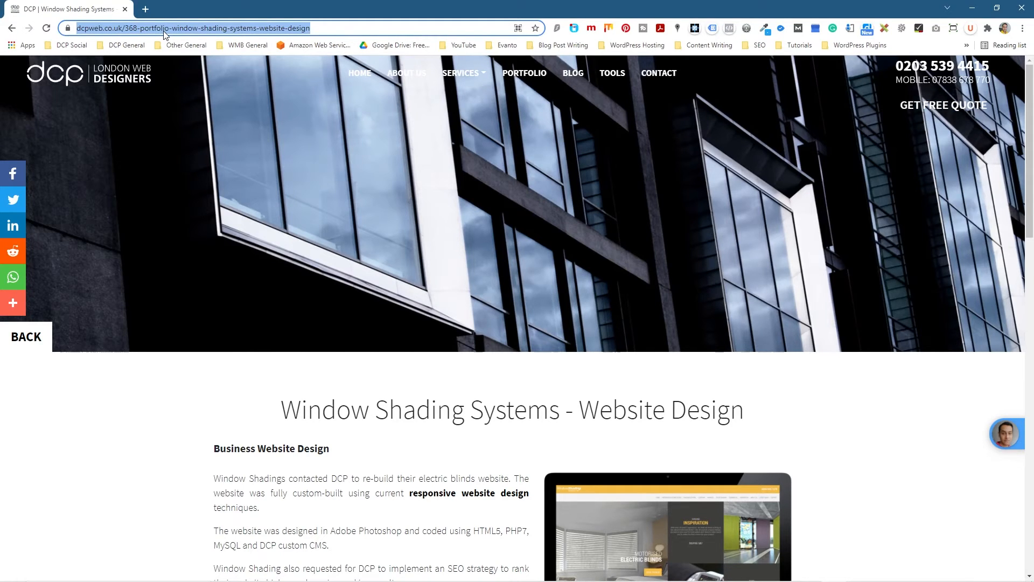
right_click(165, 31)
left_click(212, 90)
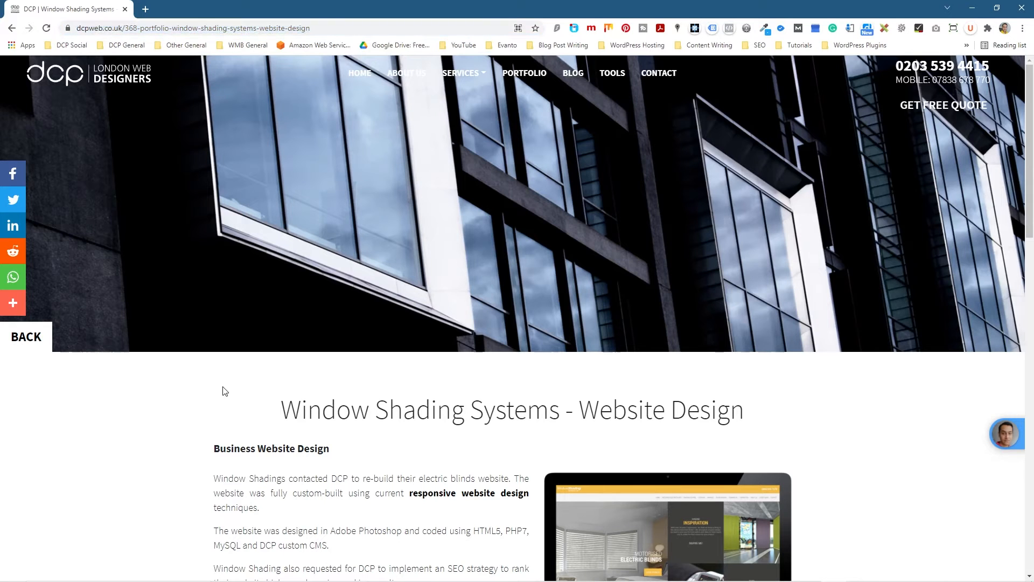
left_click(972, 8)
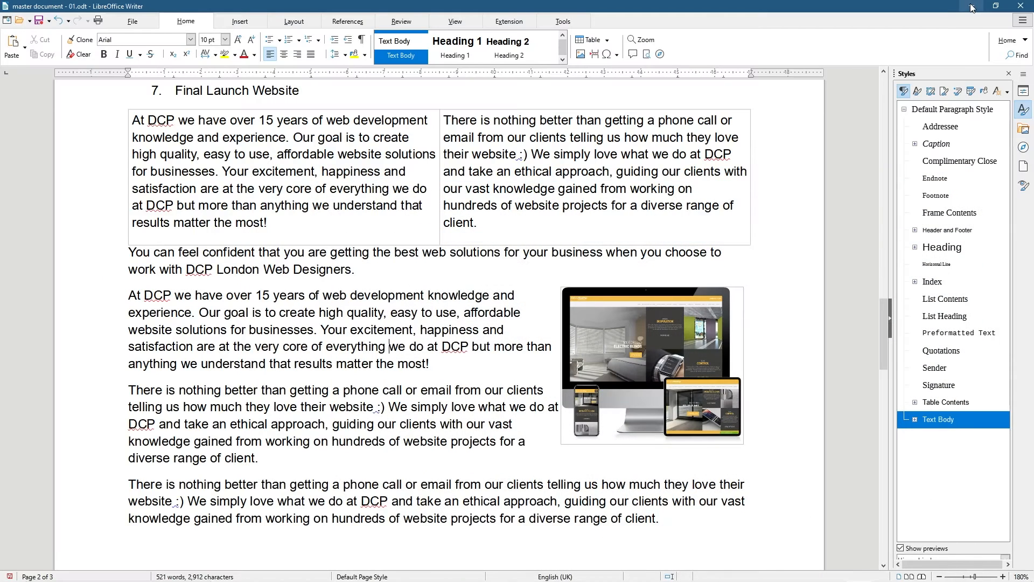
Select the devices mockup picture and copy the Window Shading Systems portfolio page address from the browser
left_click(652, 333)
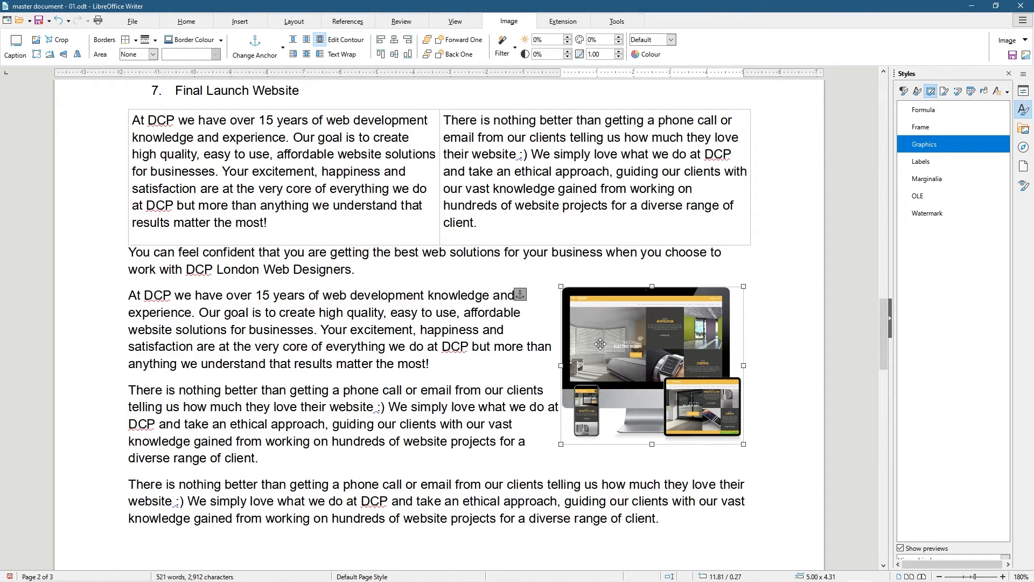
key("alt+Tab")
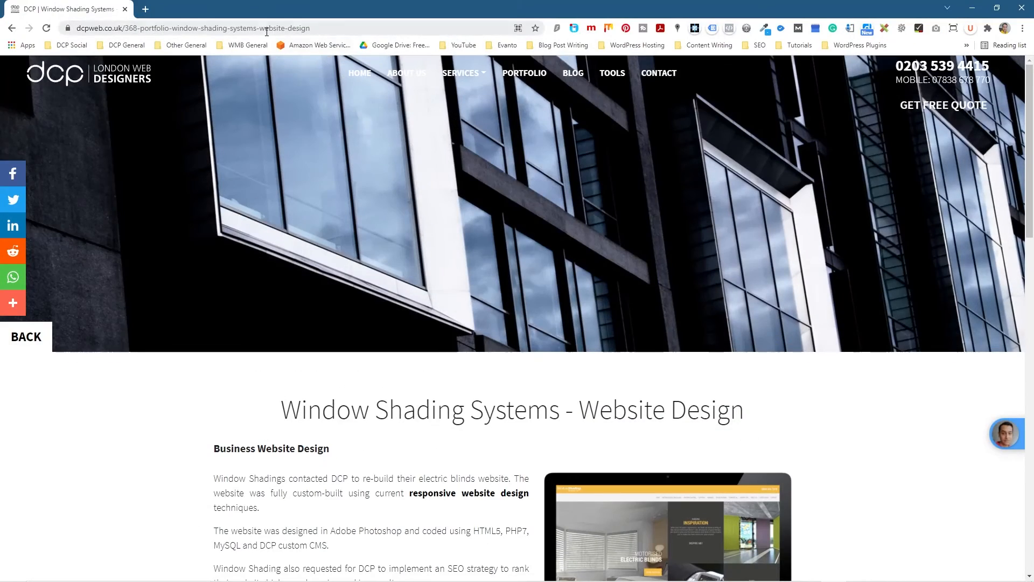
left_click(260, 27)
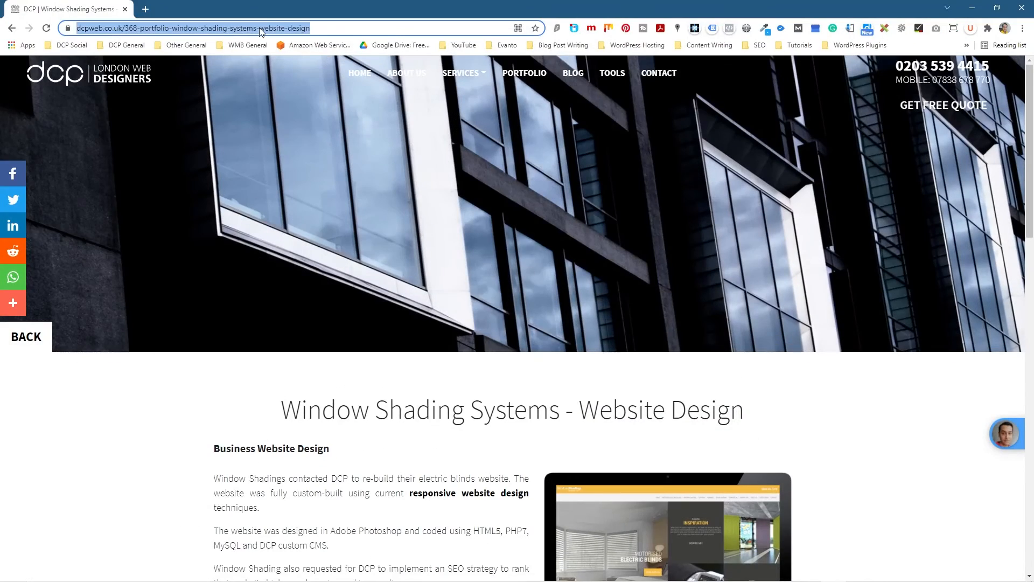
right_click(260, 27)
left_click(287, 87)
left_click(972, 7)
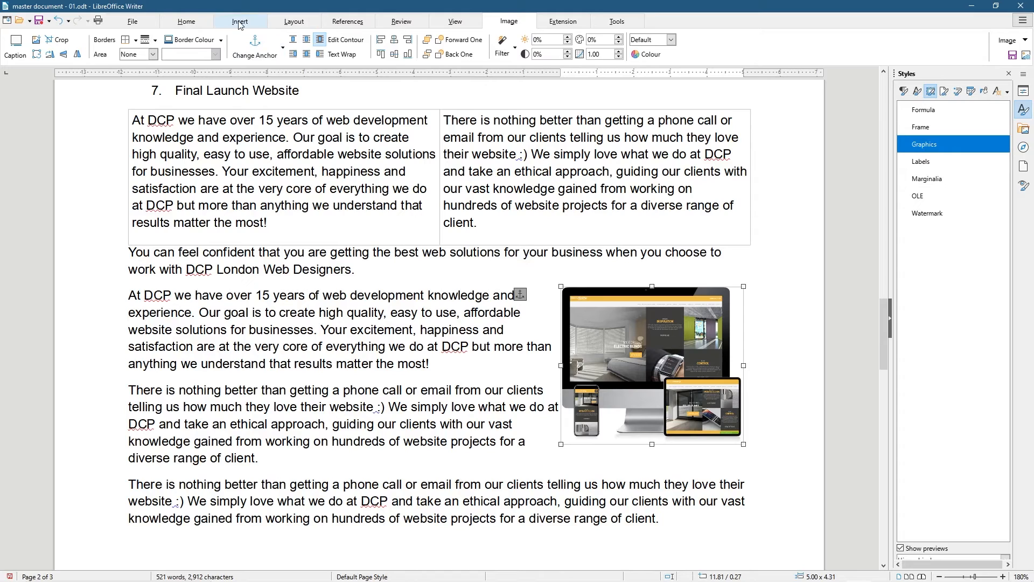
Link the picture to the copied dcpweb.co.uk portfolio address through Insert > Hyperlink
left_click(240, 25)
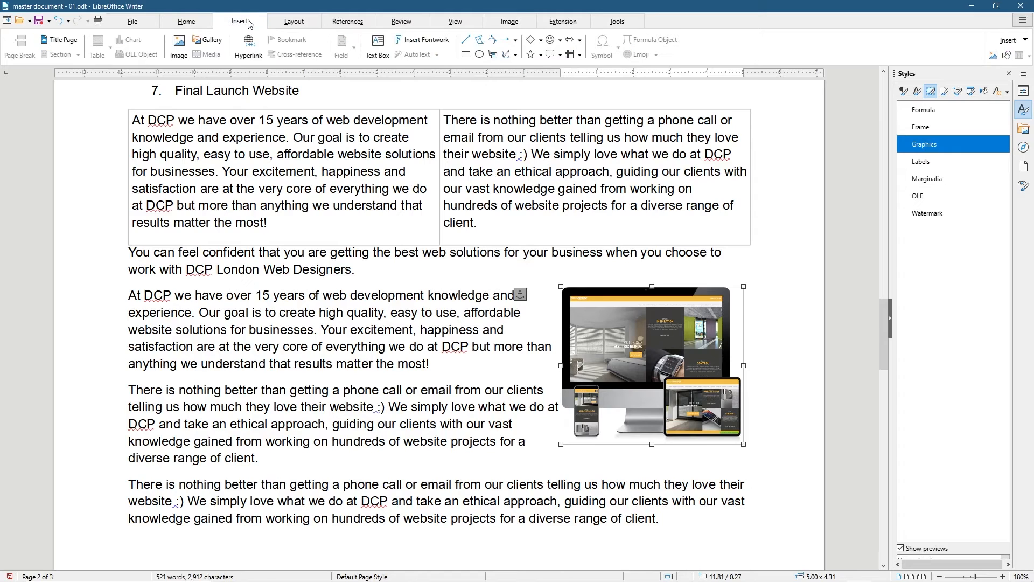
left_click(249, 54)
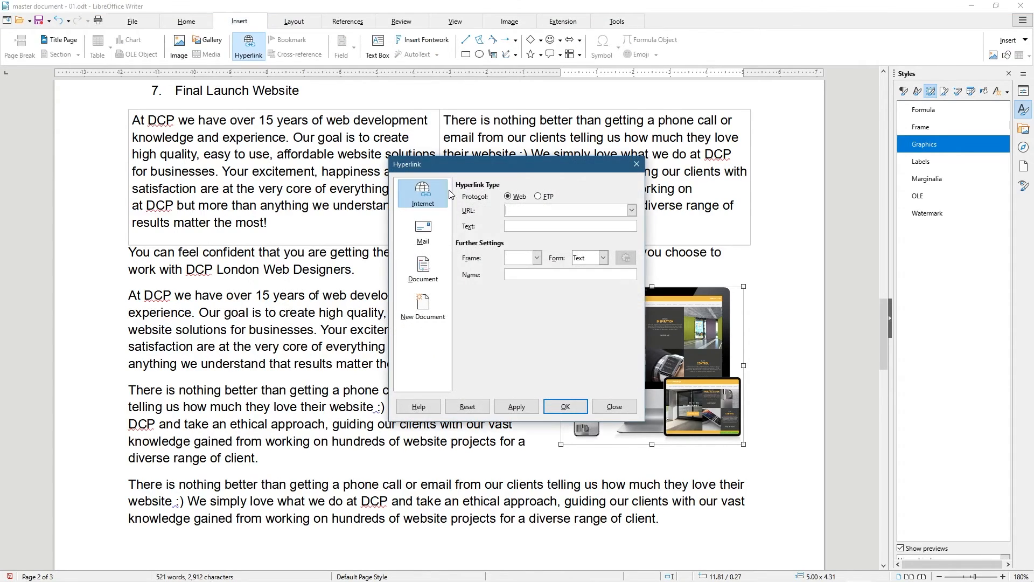
left_click(565, 406)
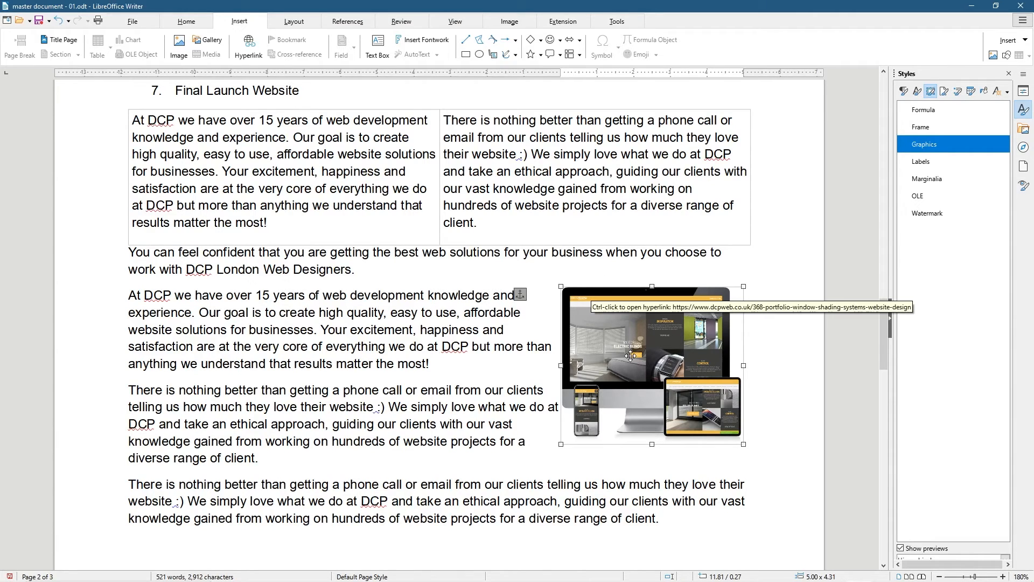
left_click(340, 390)
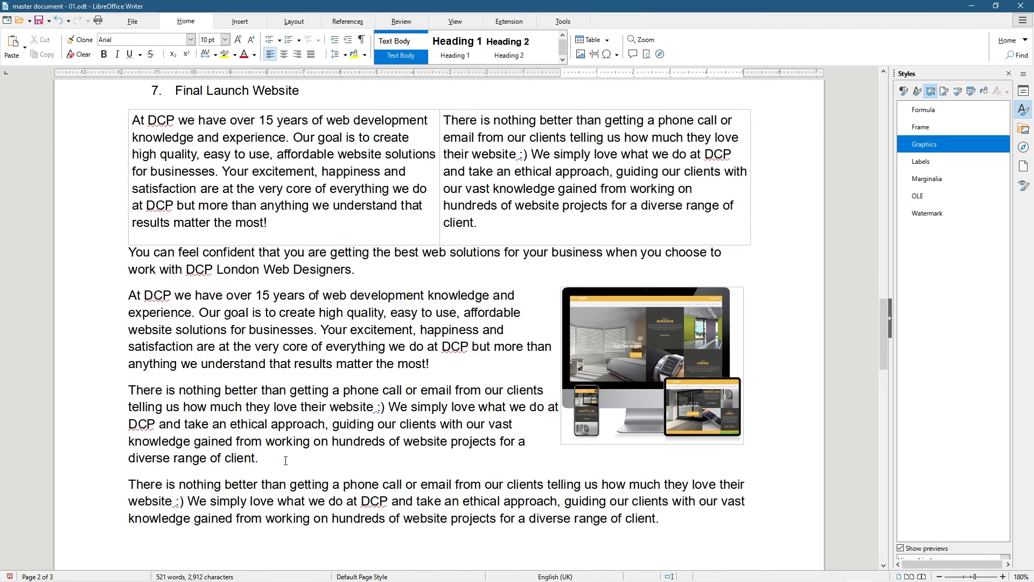
Type 'You can view more projects in my website portfolio.' on page two's empty last line
scroll(286, 460, "down", 3)
left_click(705, 373)
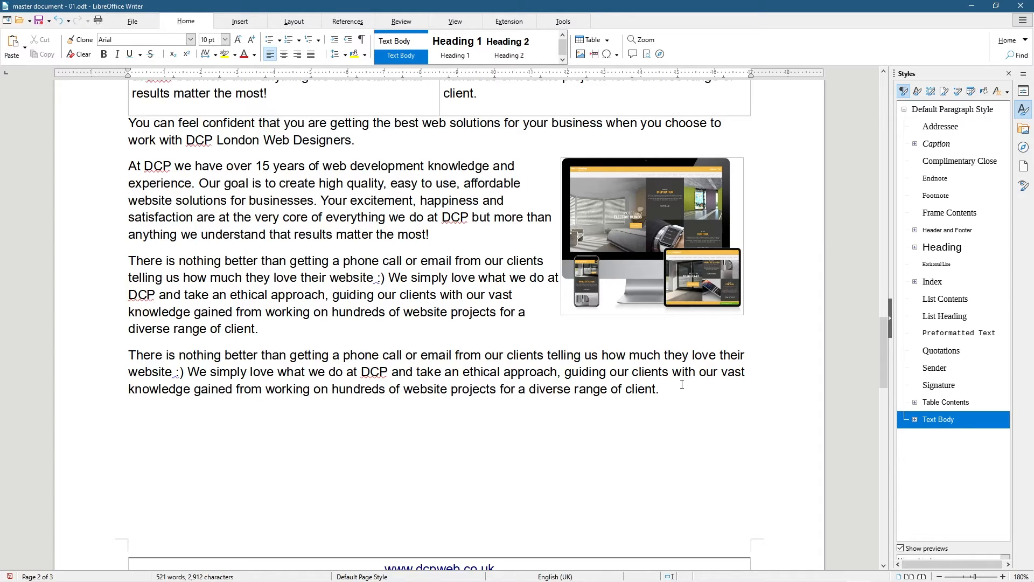
type("You can view more project")
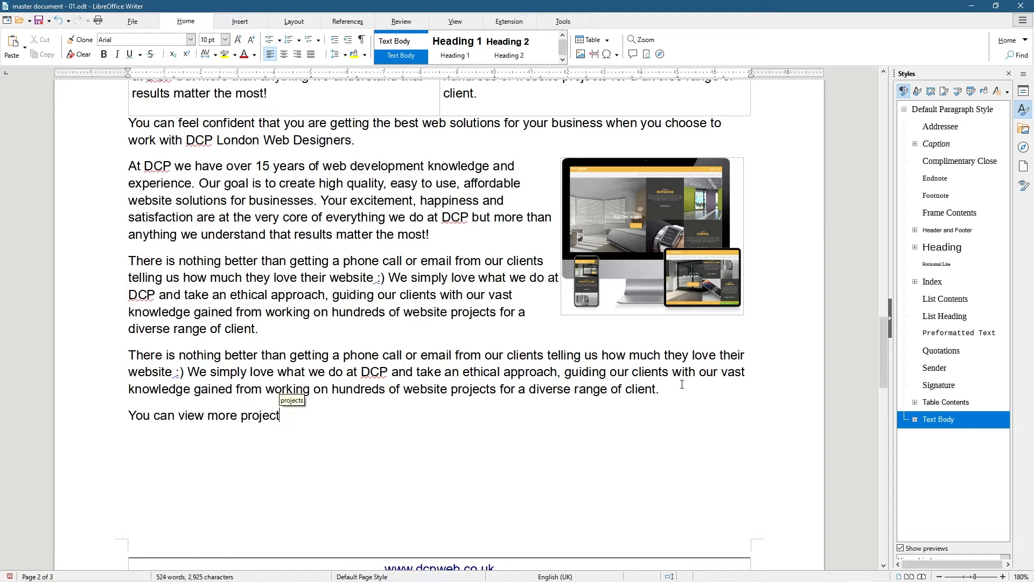
type("s in my webs")
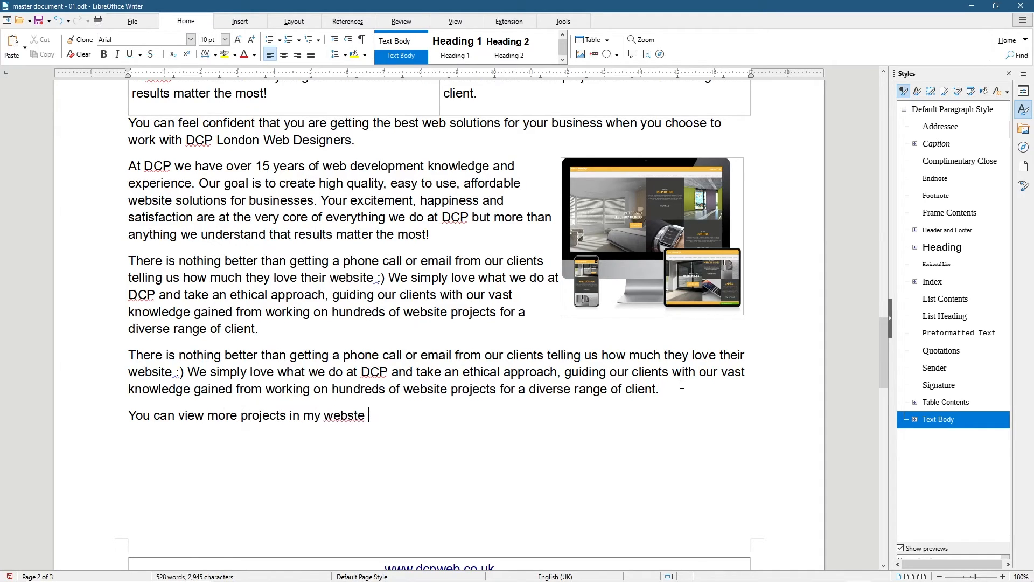
type("ite portgol")
key("BackSpace")
key("BackSpace")
key("BackSpace")
type("folio.")
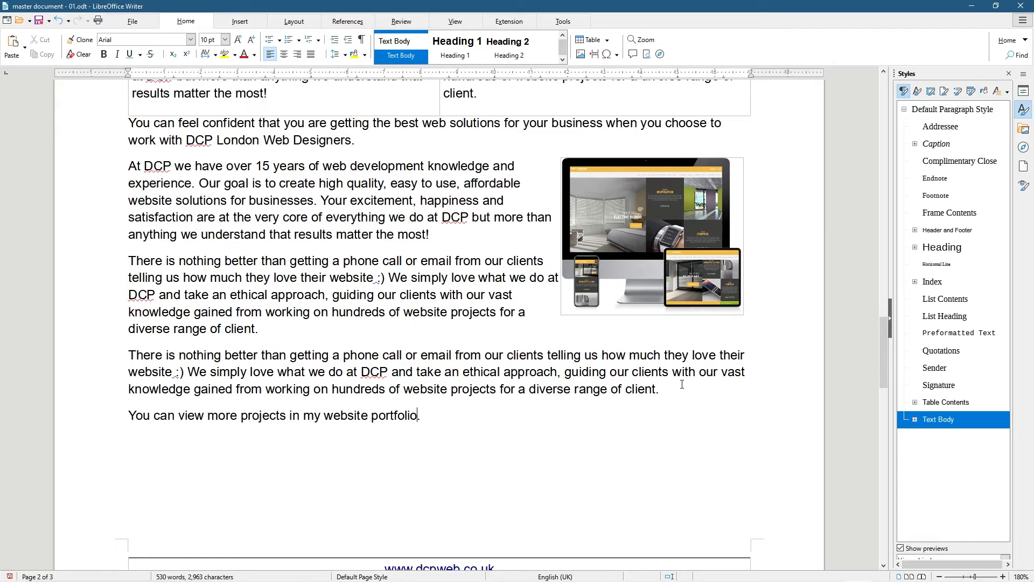
Practise word-by-word selection on that line with Ctrl+Shift+Left and Right Arrow
key("ctrl+shift+Left")
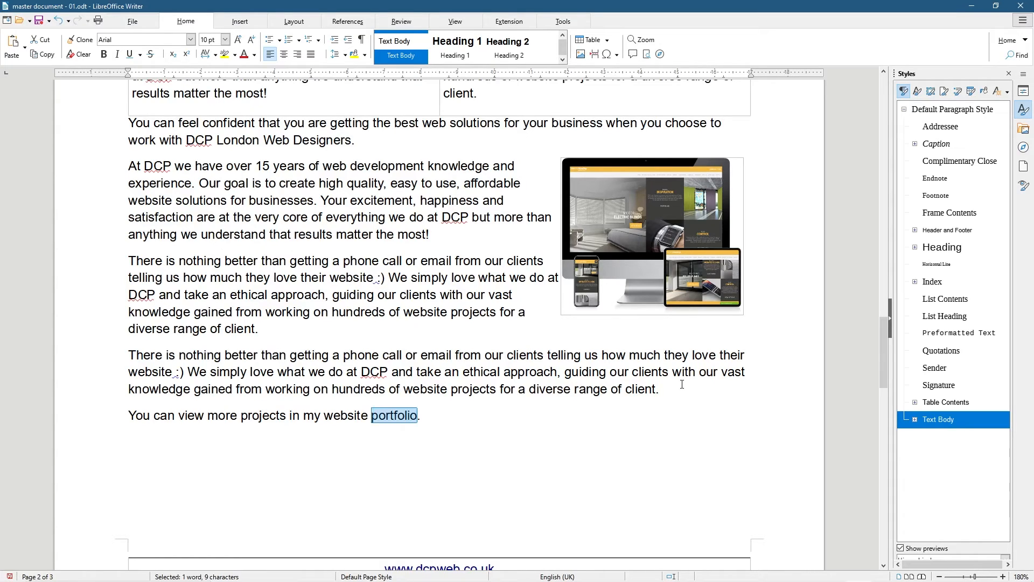
key("ctrl+shift+Left")
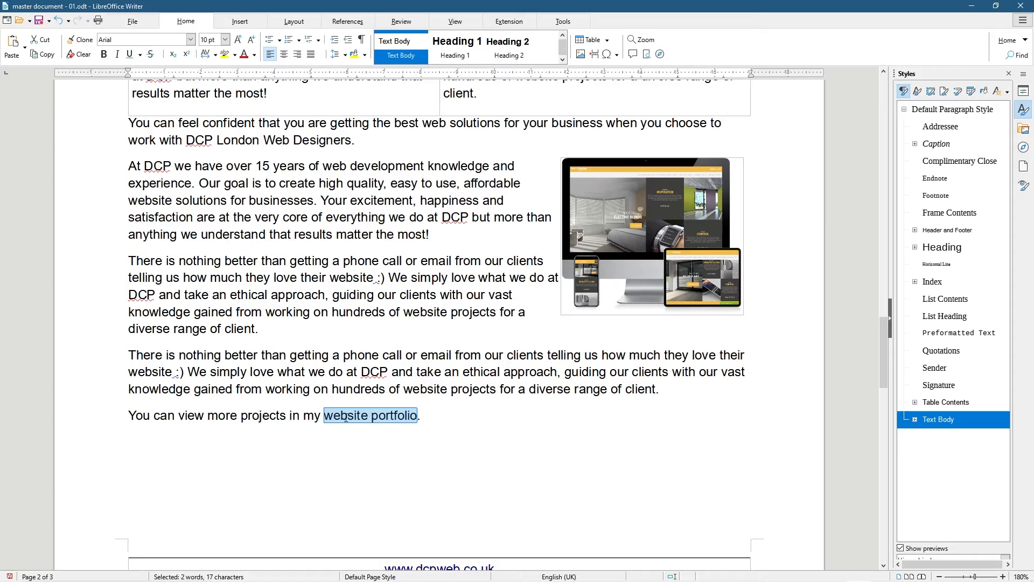
left_click(123, 423)
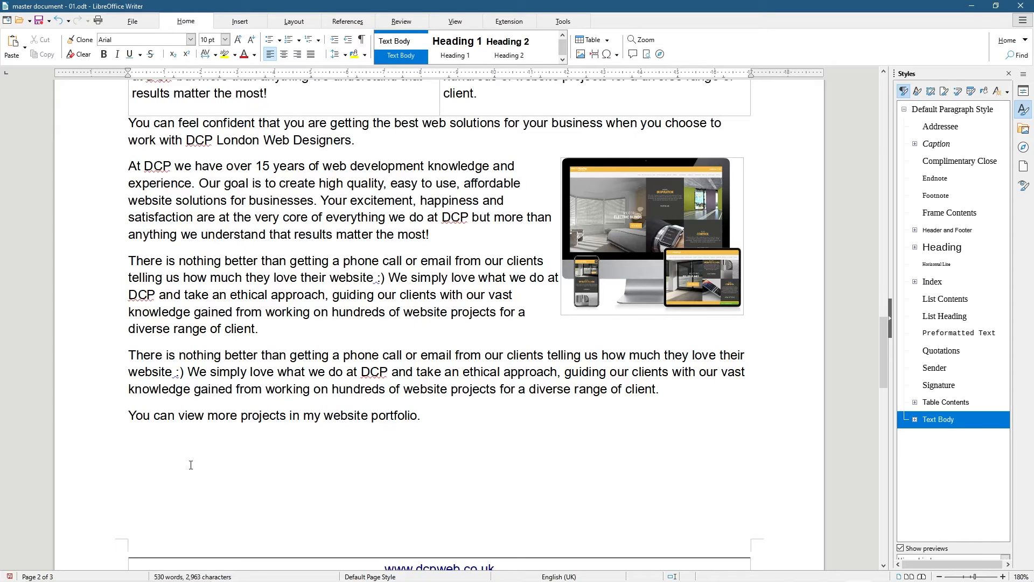
key("ctrl+shift+Right")
key("ctrl+shift+Right")
key("ctrl+shift+Right")
key("ctrl+shift+Right")
key("ctrl+shift+Right")
key("ctrl+shift+Right")
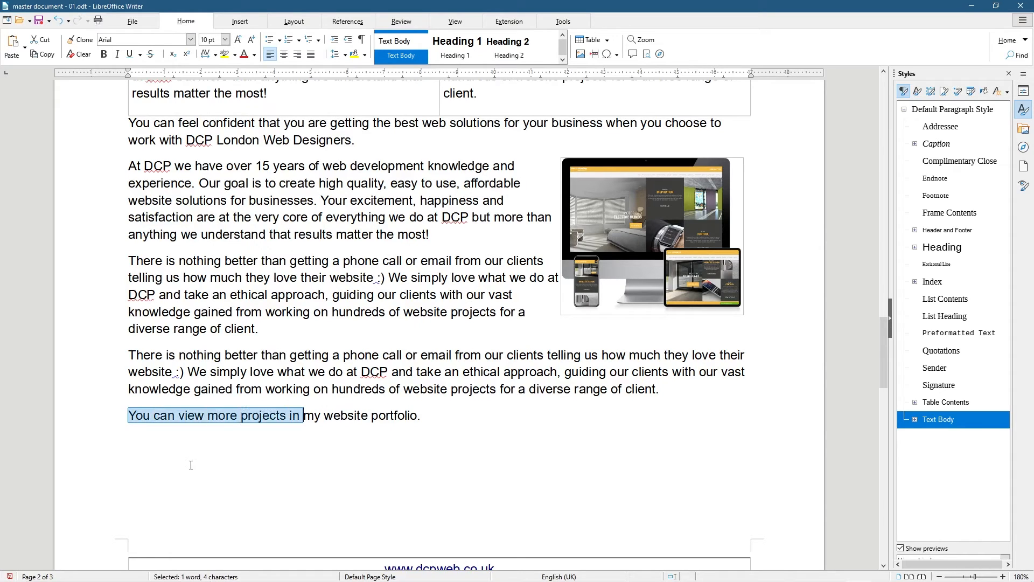
key("ctrl+shift+Left")
key("ctrl+shift+Left")
key("ctrl+shift+Left")
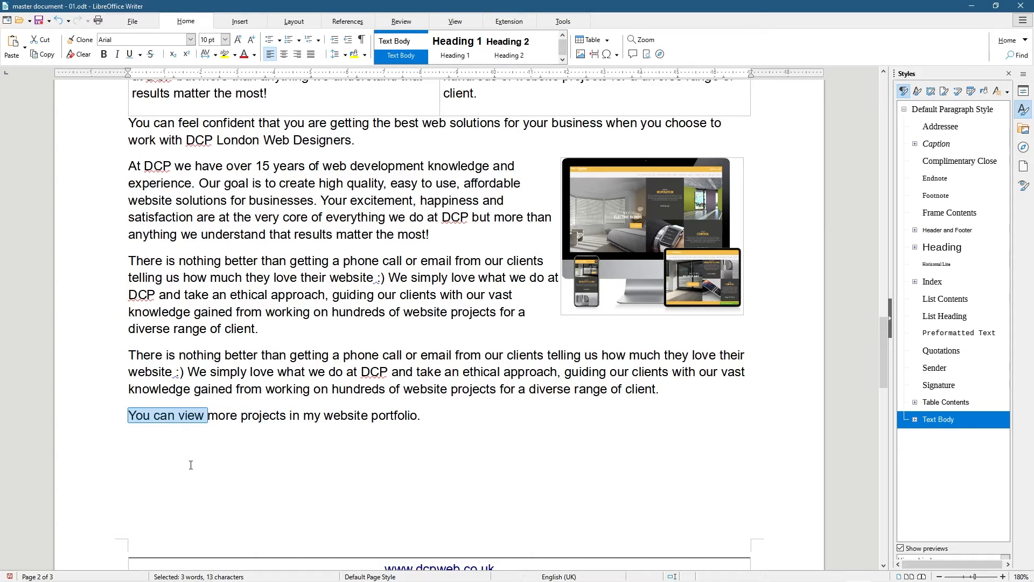
key("ctrl+shift+Left")
key("ctrl+shift+Right")
key("ctrl+shift+Left")
key("ctrl+shift+Right")
key("ctrl+shift+Right")
key("ctrl+shift+Right")
key("ctrl+shift+Right")
key("ctrl+shift+Left")
key("ctrl+shift+Left")
key("ctrl+shift+Left")
key("ctrl+shift+Left")
key("ctrl+shift+Left")
key("ctrl+shift+Left")
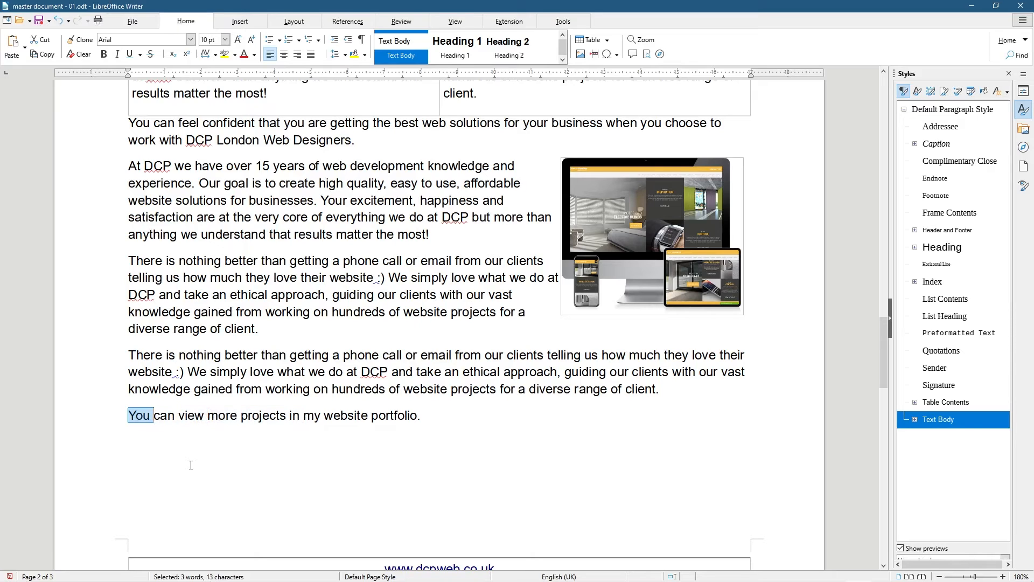
key("Page_Down")
Below 'CTRL+B = Bold Text' on page 3, start a new line reading 'CTRL+SHIFT+LEFT ARROW'
scroll(190, 465, "down", 8)
scroll(191, 464, "up", 4)
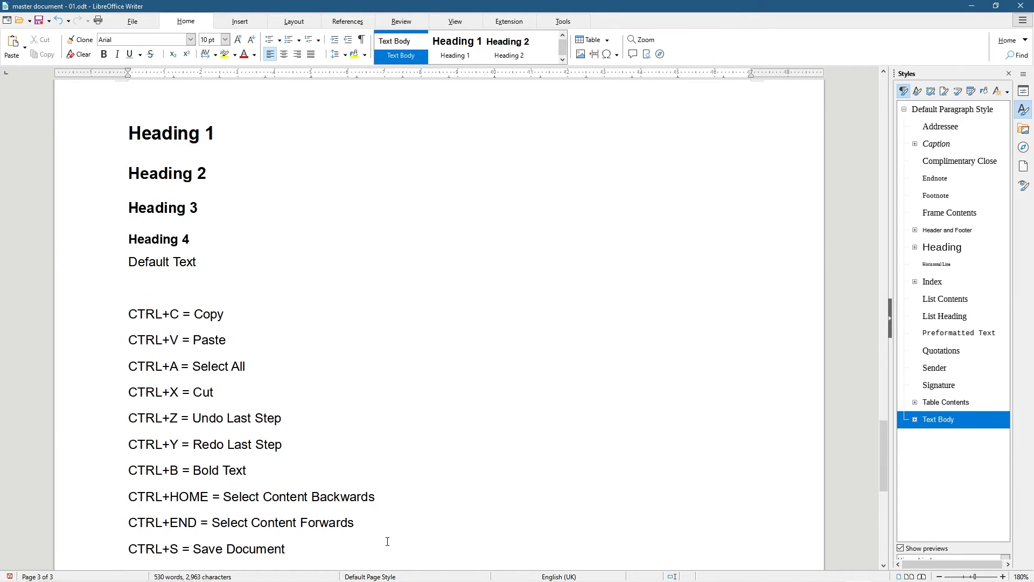
left_click(355, 478)
key("Return")
type("VTRL")
key("BackSpace")
key("BackSpace")
key("BackSpace")
key("BackSpace")
type("X")
key("BackSpace")
type("CTR")
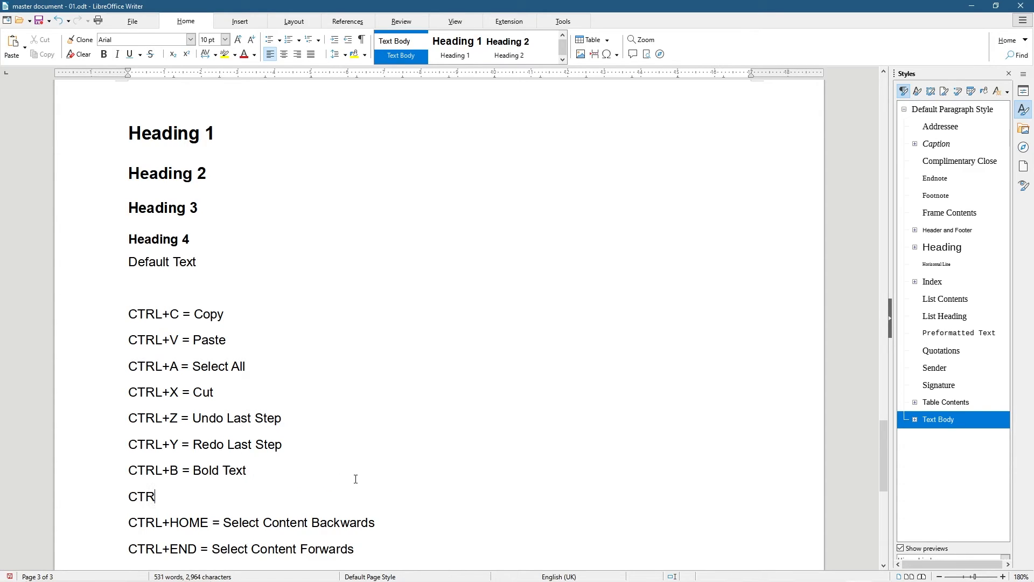
type("L+")
type("SHIFT")
type("+")
type("LEFT")
type(" W")
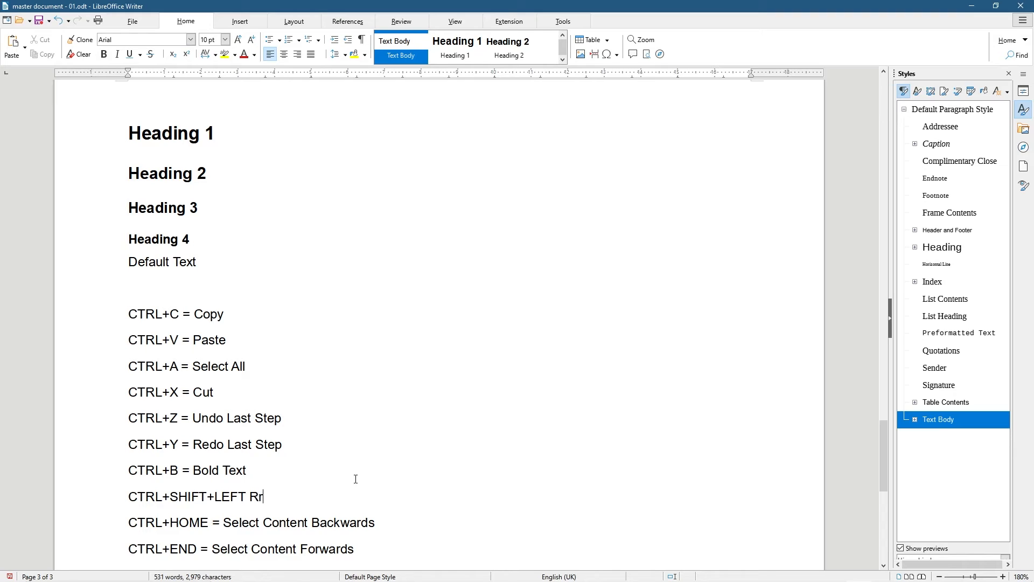
key("BackSpace")
type("Arrow")
key("BackSpace")
key("BackSpace")
key("BackSpace")
key("BackSpace")
type("RRPW")
key("BackSpace")
key("BackSpace")
Finish the line with 'or RIGHT ARROW = Used for selecting words in the document.', then select 'website portfolio'
type("OW or RIGHT")
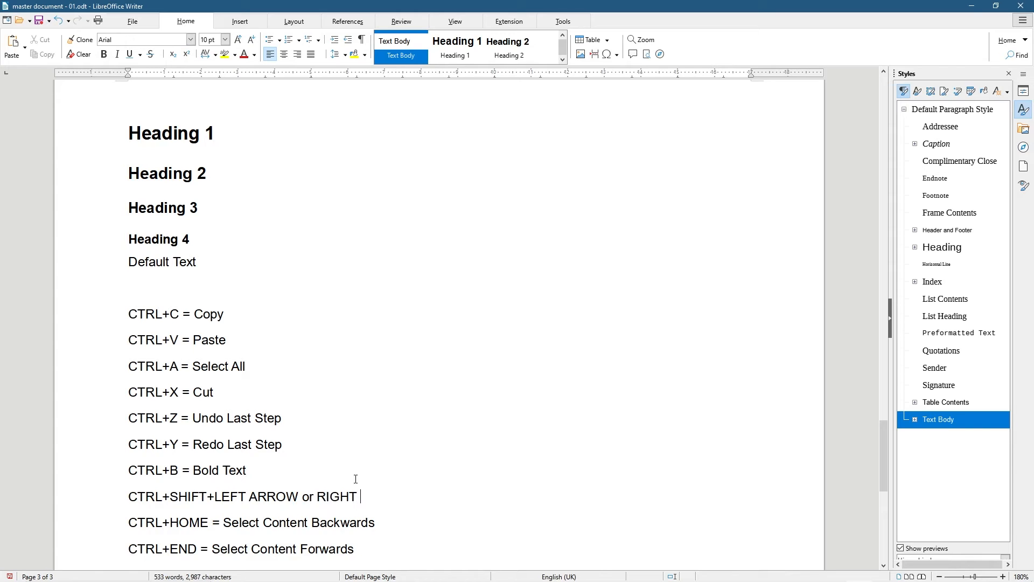
type(" ARROW = Used for se")
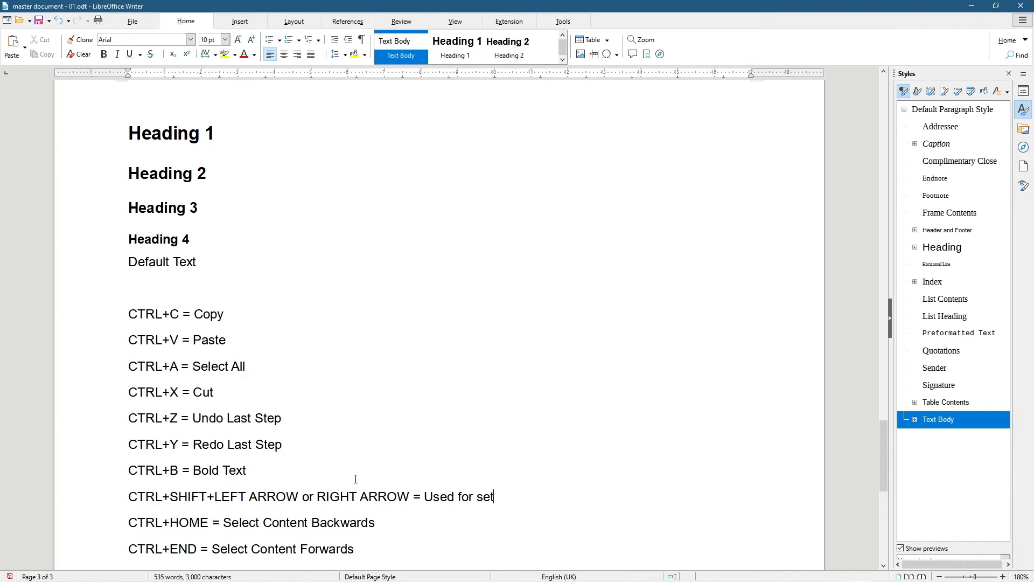
type("lecting words in a p")
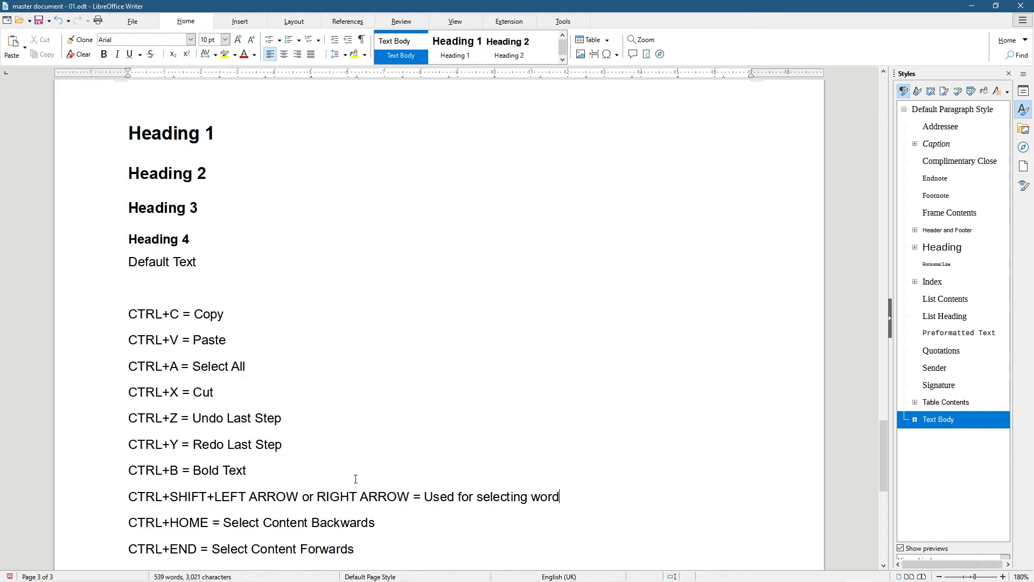
key("BackSpace")
key("BackSpace")
key("BackSpace")
type("the odcumen")
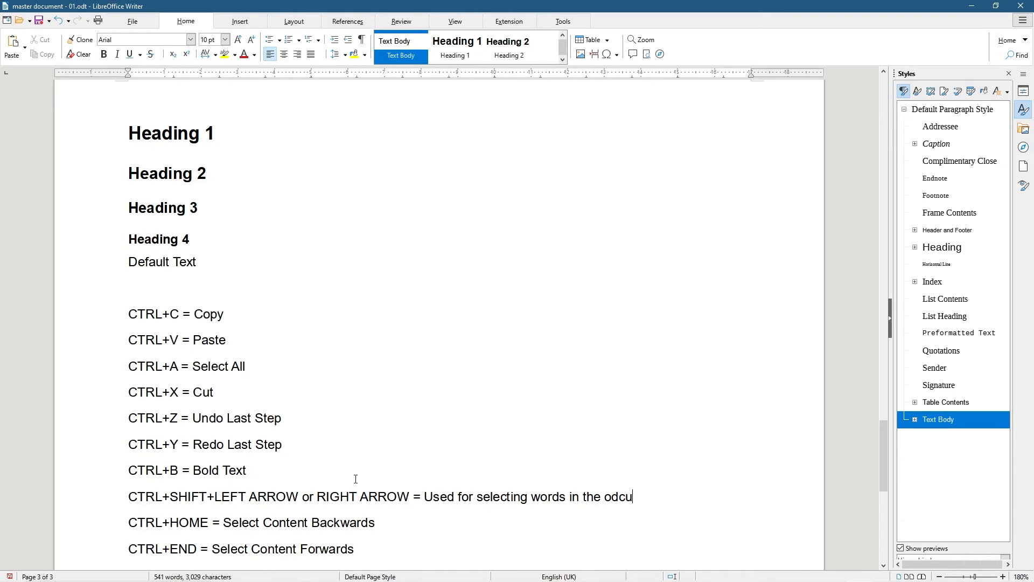
key("BackSpace")
key("BackSpace")
key("BackSpace")
key("BackSpace")
key("BackSpace")
key("BackSpace")
key("BackSpace")
type("docme")
key("BackSpace")
key("BackSpace")
type("ument.")
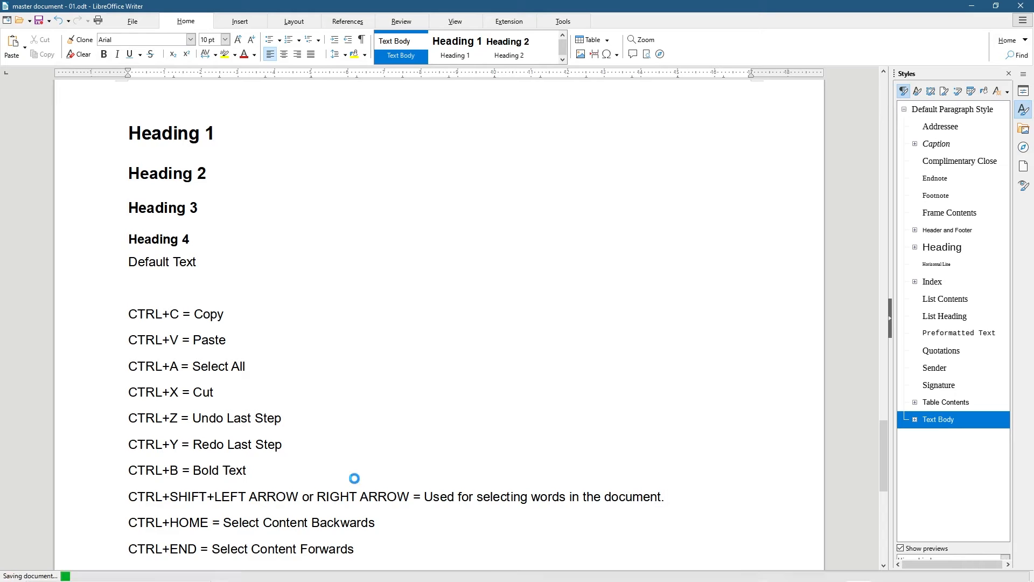
scroll(355, 478, "up", 10)
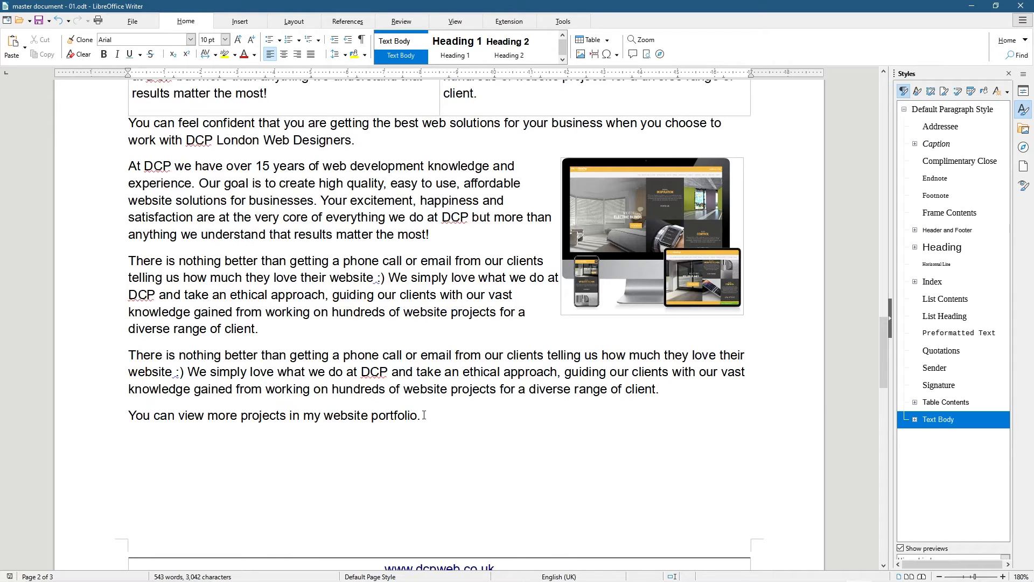
mouse_move(418, 415)
left_mouse_down()
mouse_move(323, 415)
mouse_move(418, 415)
left_mouse_up()
Extend the selection to 'website portfolio' and switch over to Chrome
key("ctrl+shift+Left")
key("ctrl+shift+Left")
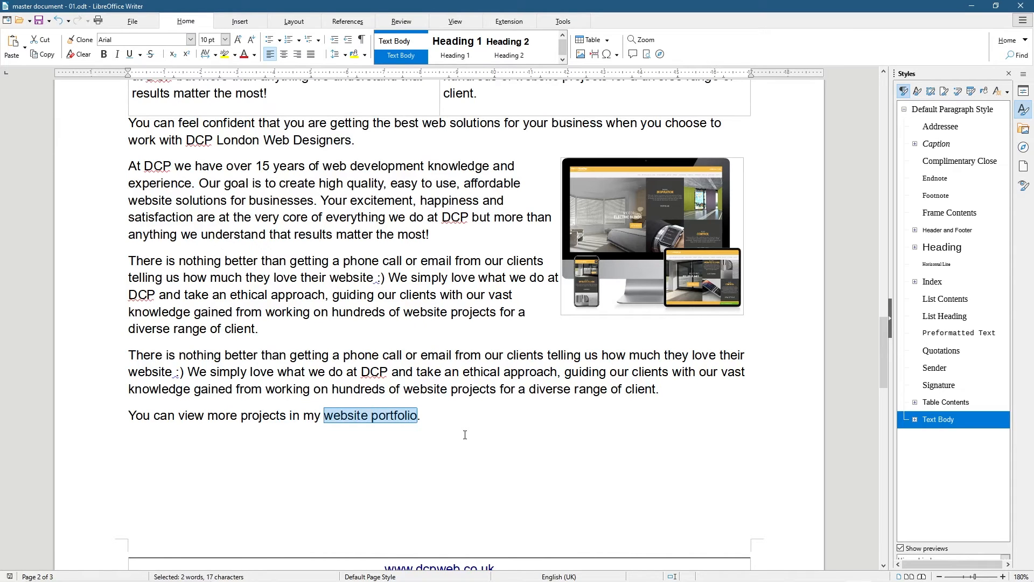
key("alt+Tab")
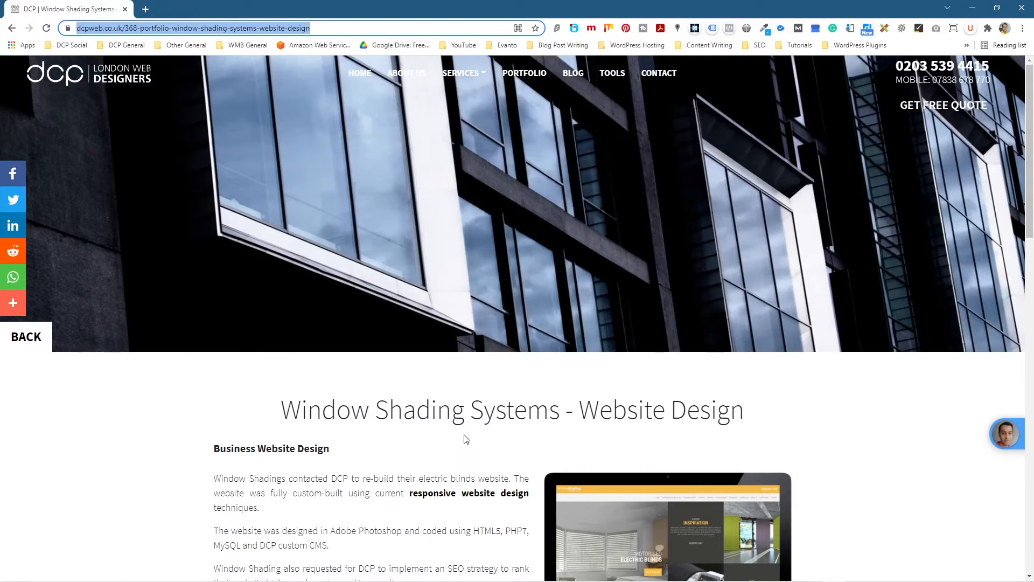
key("alt+Tab")
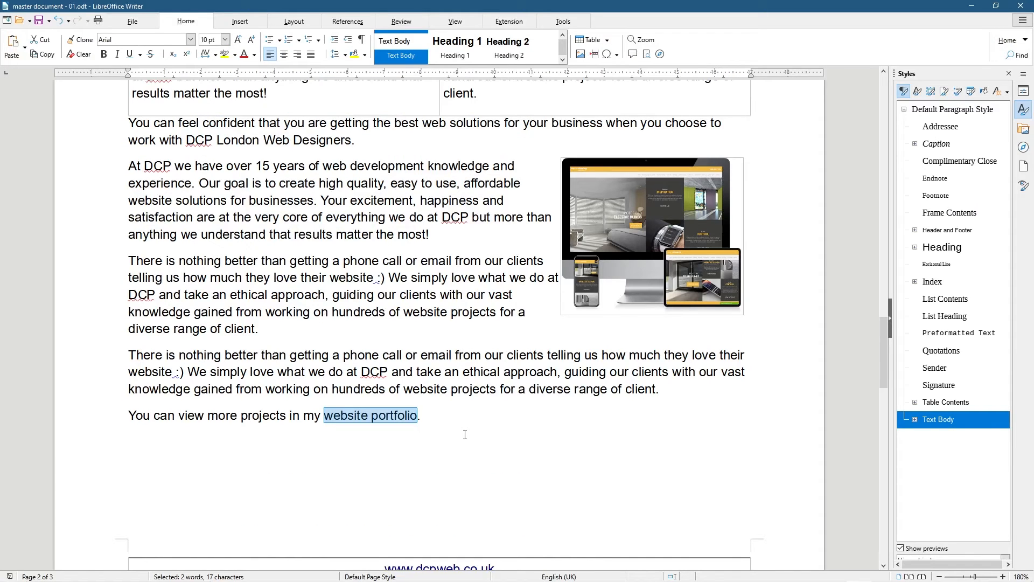
key("alt+Tab")
key("alt+Tab")
key("alt+Tab")
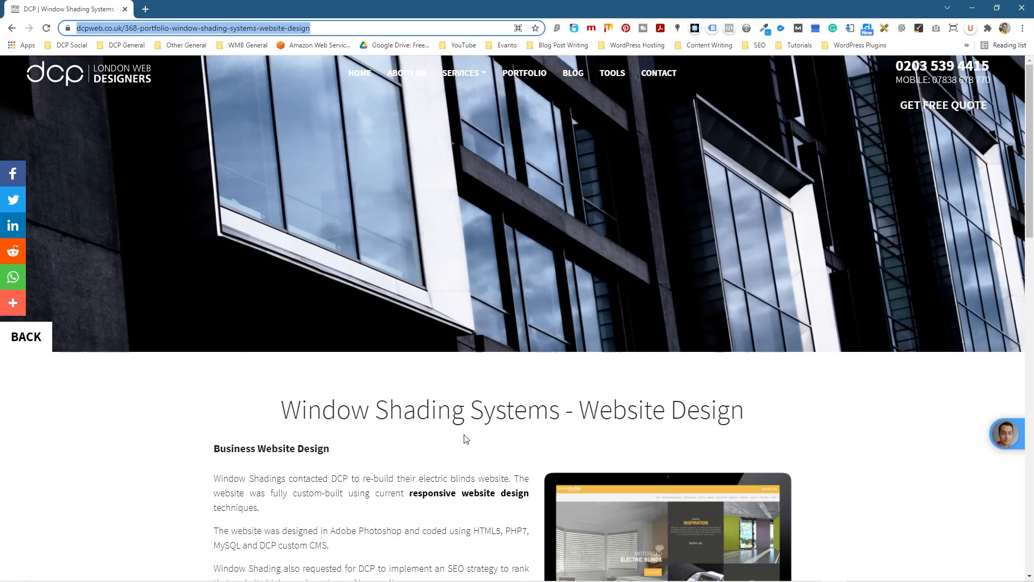
key("alt+Tab")
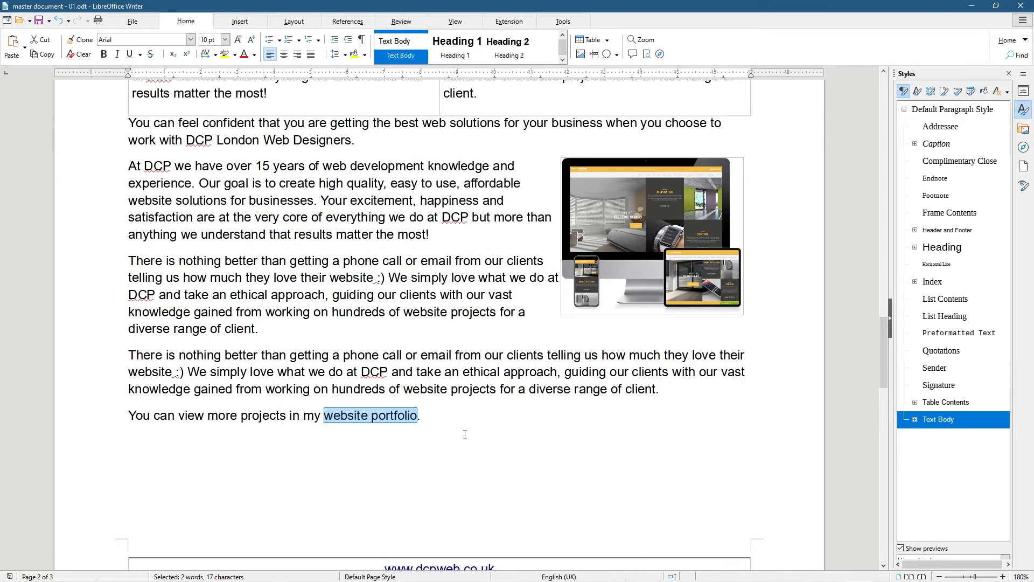
key("alt+Tab")
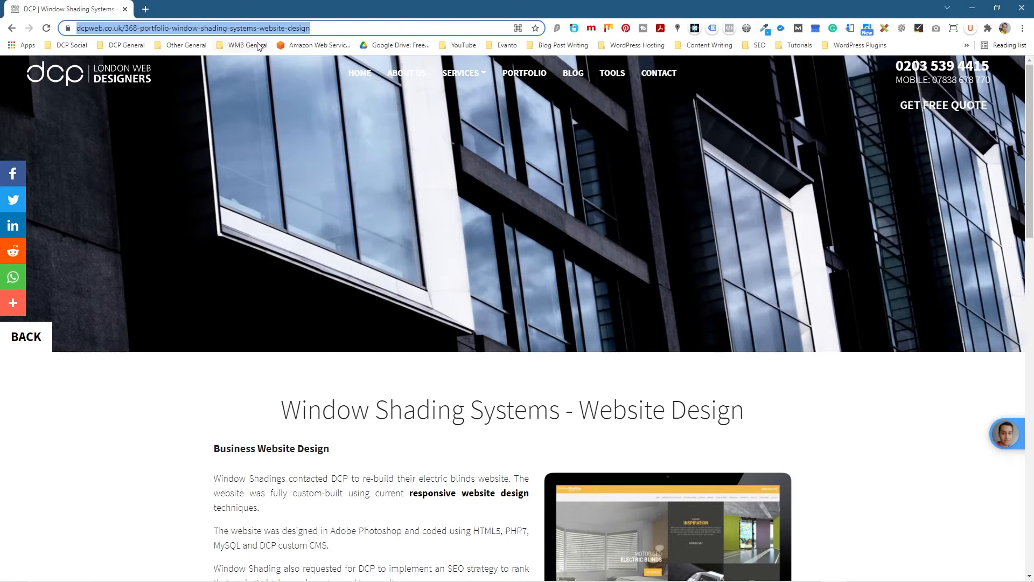
Open the PORTFOLIO page and copy its dcpweb.co.uk/portfolio address, returning to Writer
left_click(532, 74)
left_click(130, 31)
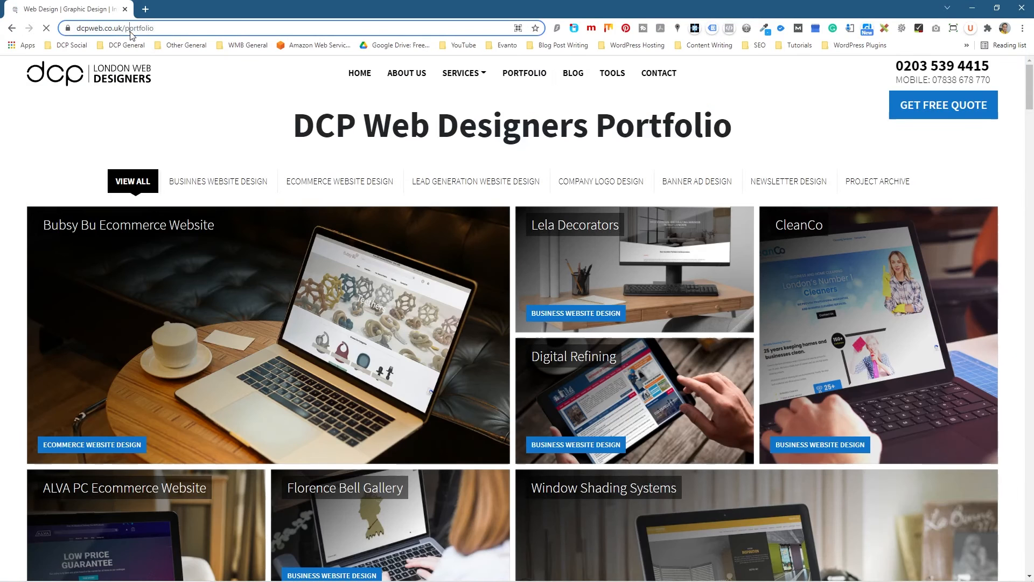
right_click(129, 31)
left_click(164, 93)
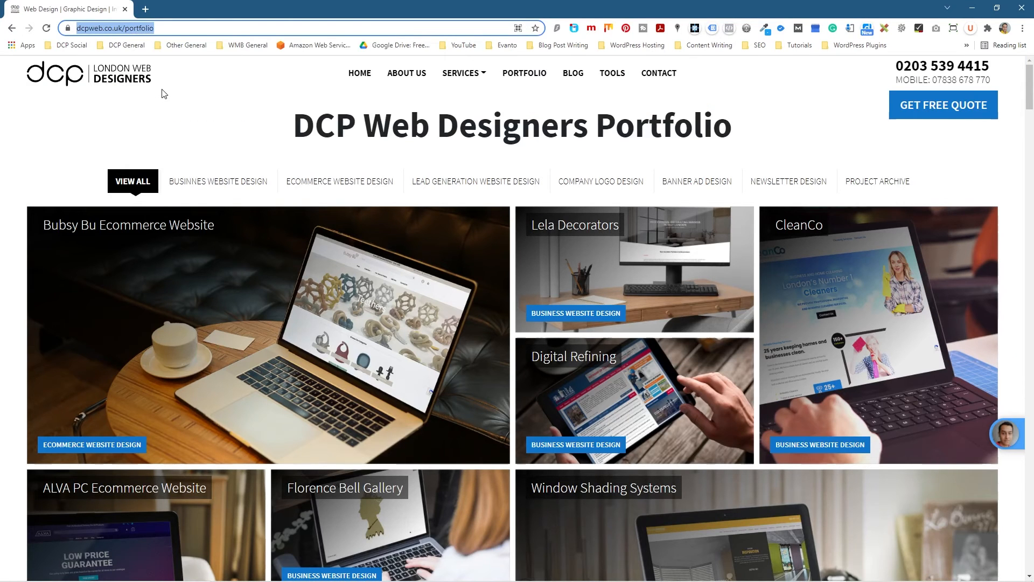
key("alt+Tab")
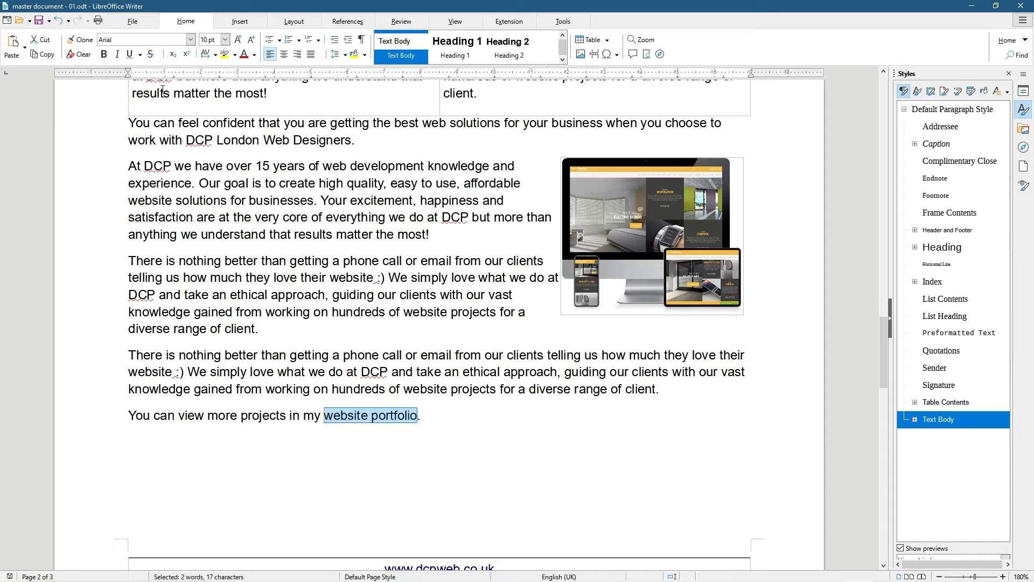
Hyperlink the selected 'website portfolio' words to the pasted dcpweb.co.uk/portfolio address
left_click(239, 21)
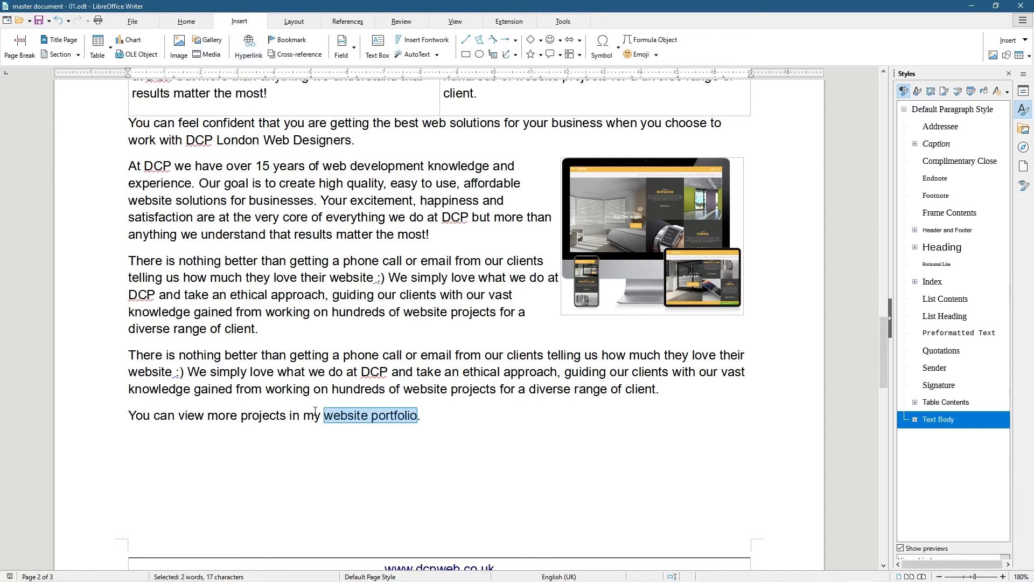
right_click(357, 420)
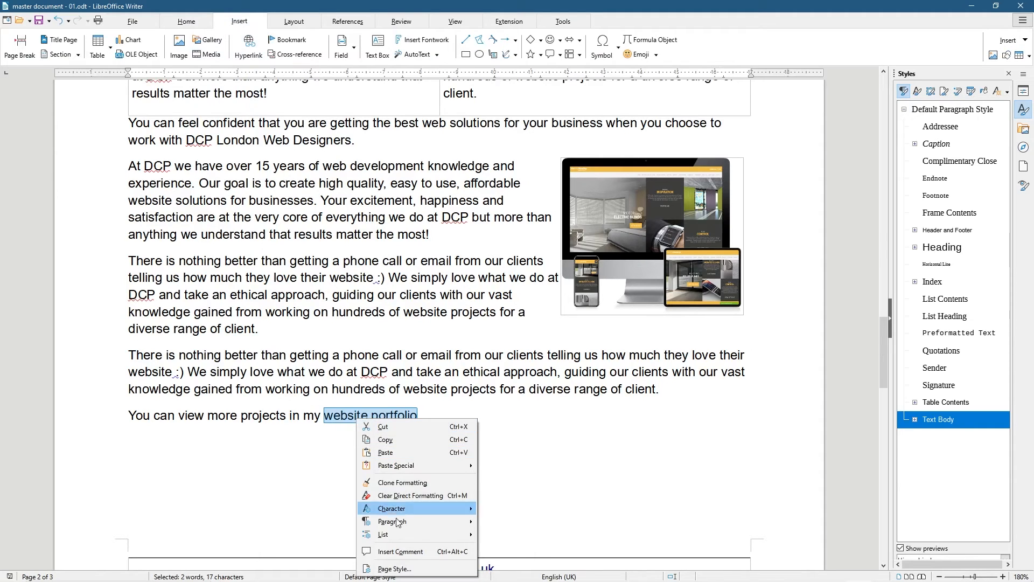
key("Escape")
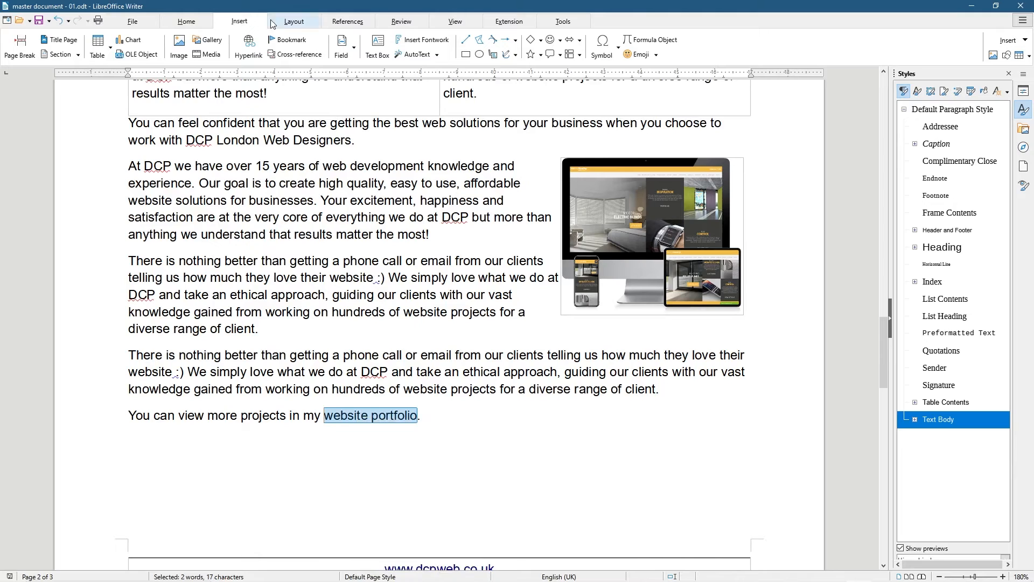
left_click(248, 46)
key("ctrl+v")
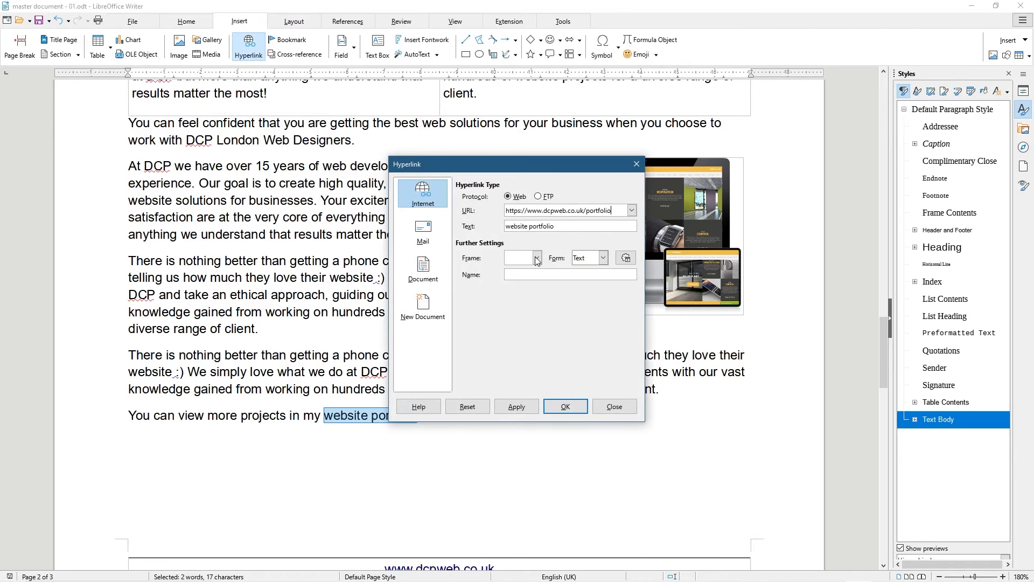
left_click(565, 406)
left_click(454, 429)
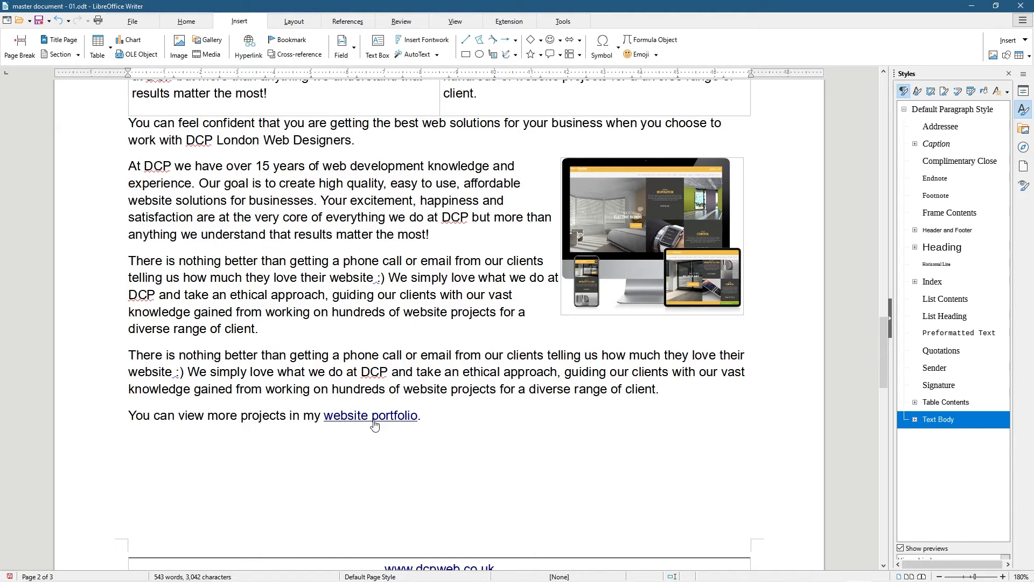
Follow the new link to confirm it opens the portfolio page, then close the duplicate tab
left_click(374, 422, "ctrl")
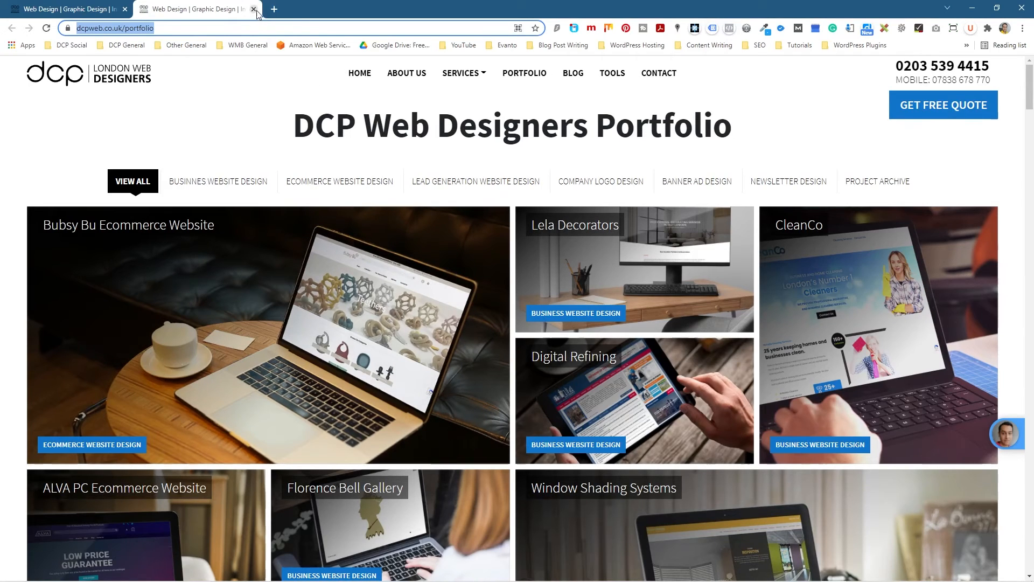
key("ctrl+w")
left_click(973, 9)
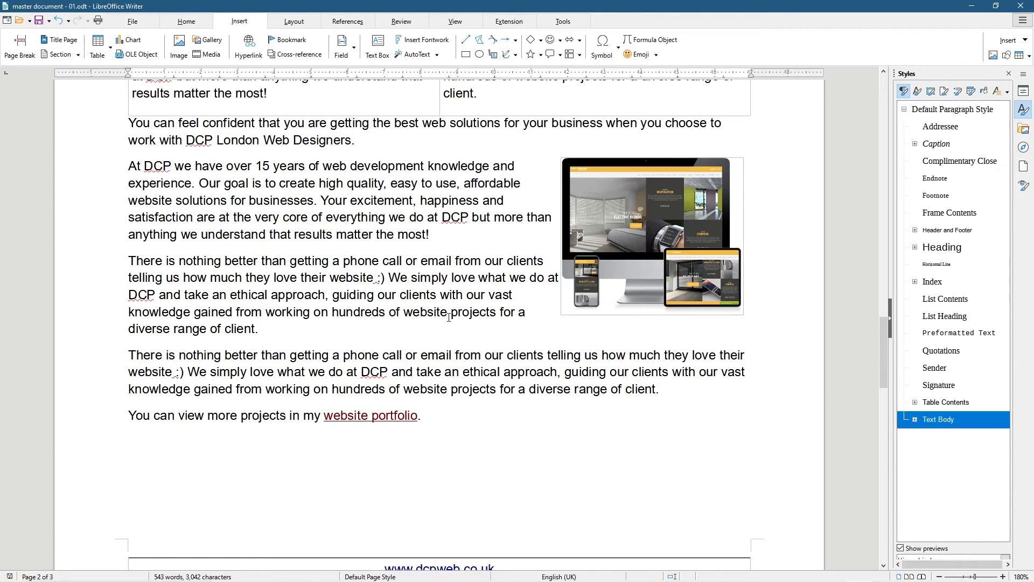
Save the document, export it directly as 'master document - 01.pdf', and minimize Writer
left_click(138, 24)
left_click(226, 45)
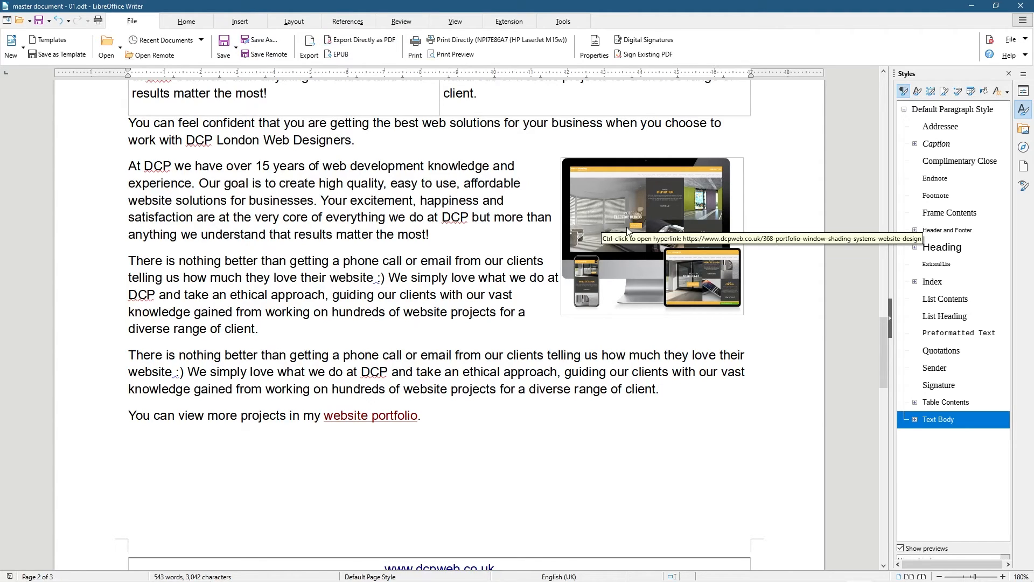
left_click(374, 43)
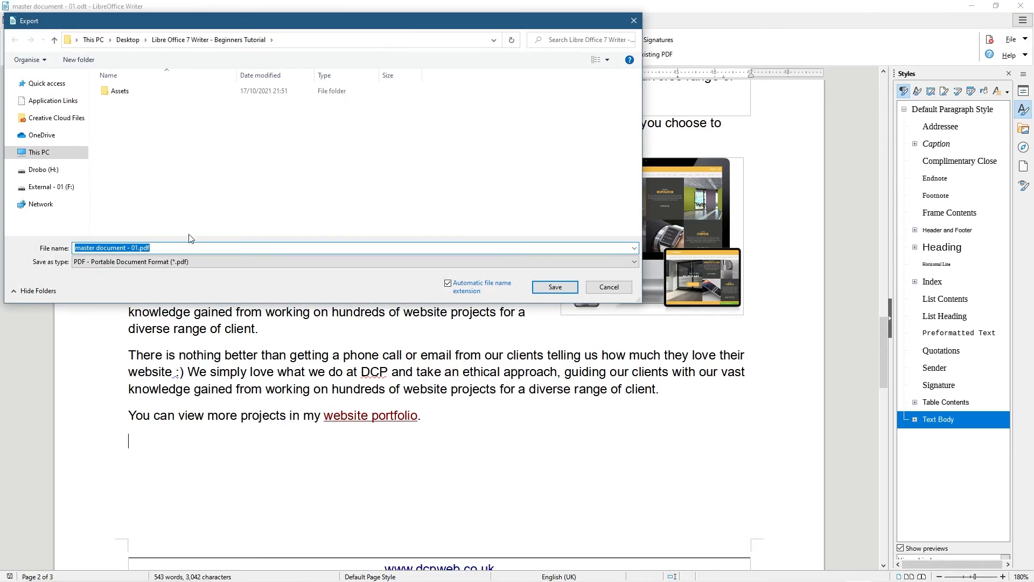
left_click(555, 287)
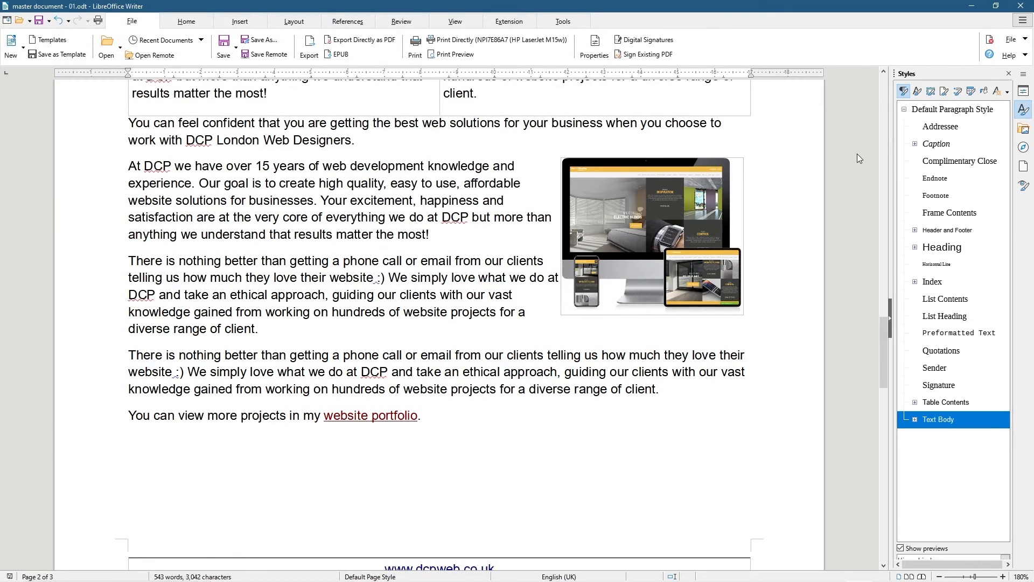
left_click(971, 5)
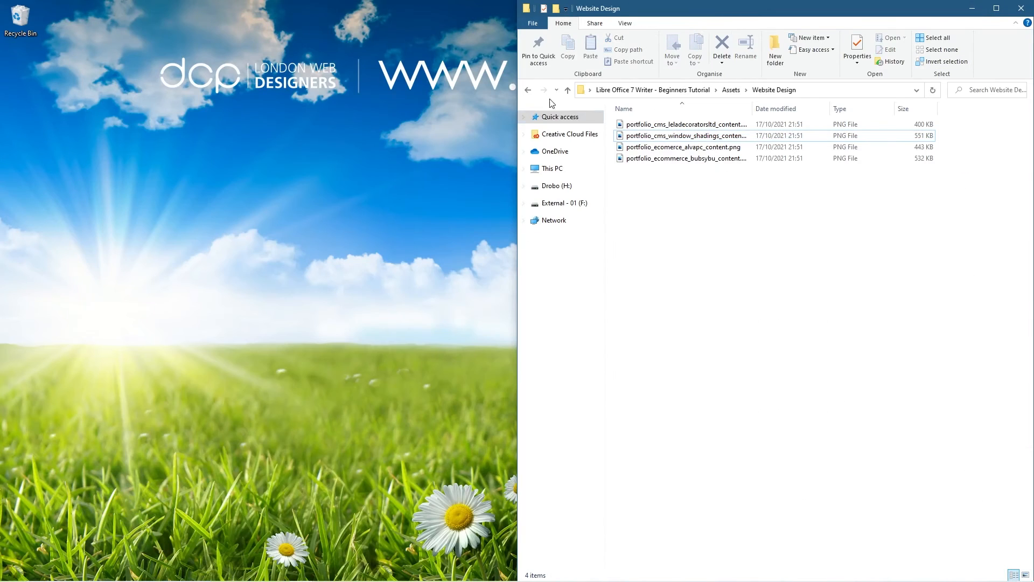
Open 'master document - 01.pdf' from the tutorial folder and try selecting its logo, header and title
left_click(527, 90)
left_click(527, 90)
left_click(650, 161)
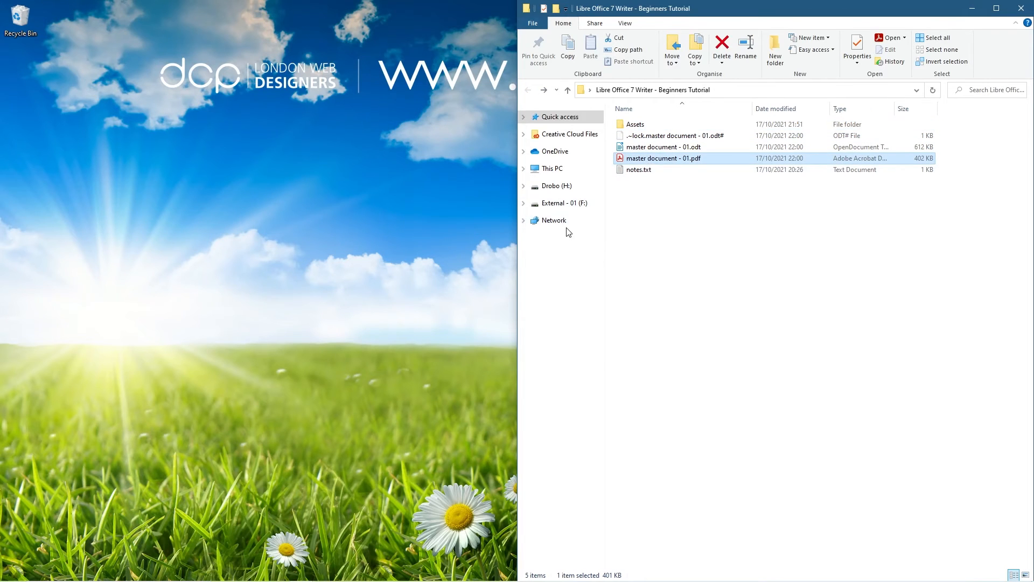
left_click_drag(446, 123, 553, 121)
left_click_drag(876, 110, 925, 143)
left_click(798, 220)
left_click_drag(902, 205, 436, 210)
left_click(515, 241)
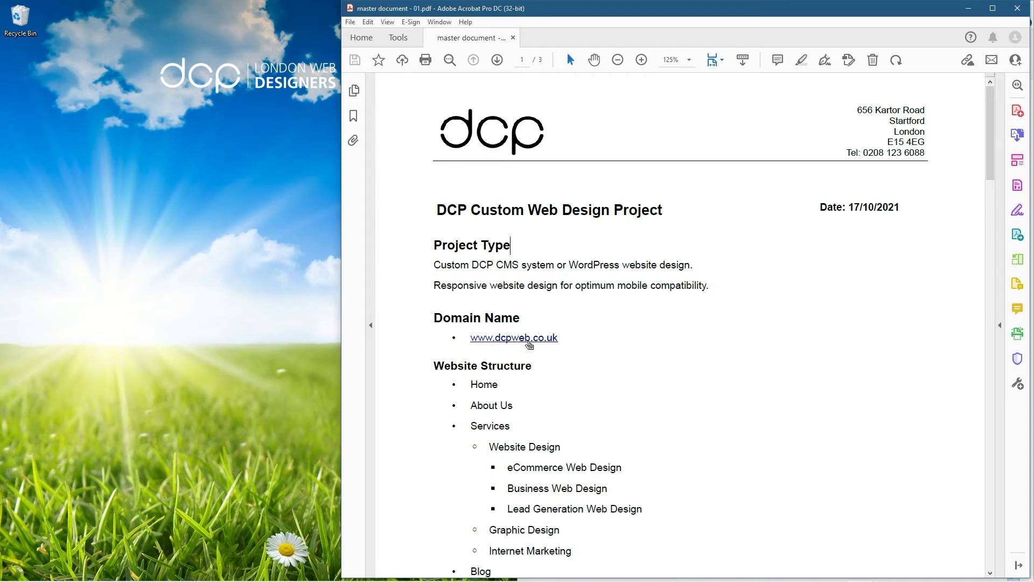
left_click(529, 344)
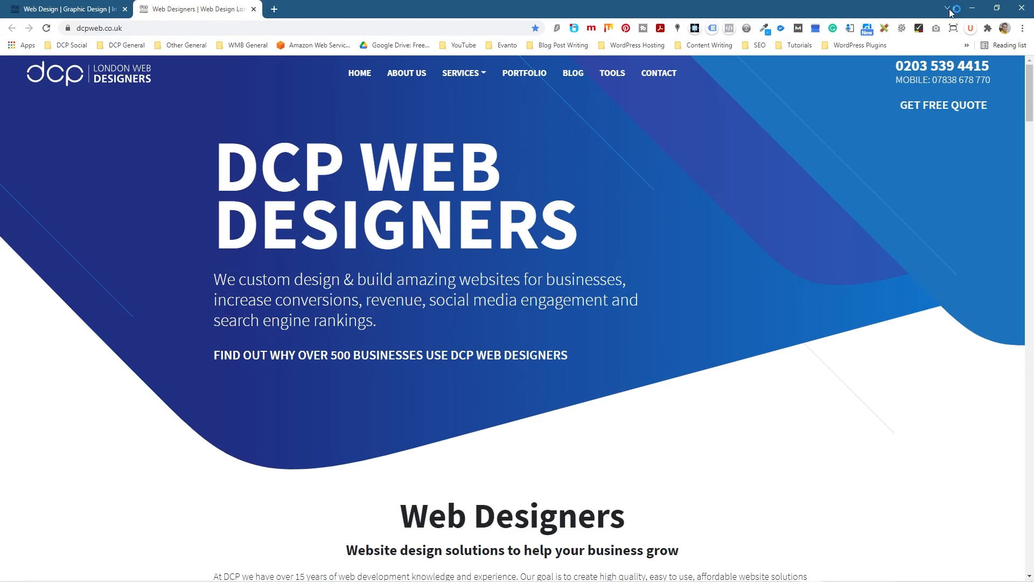
left_click(972, 8)
scroll(547, 345, "down", 6)
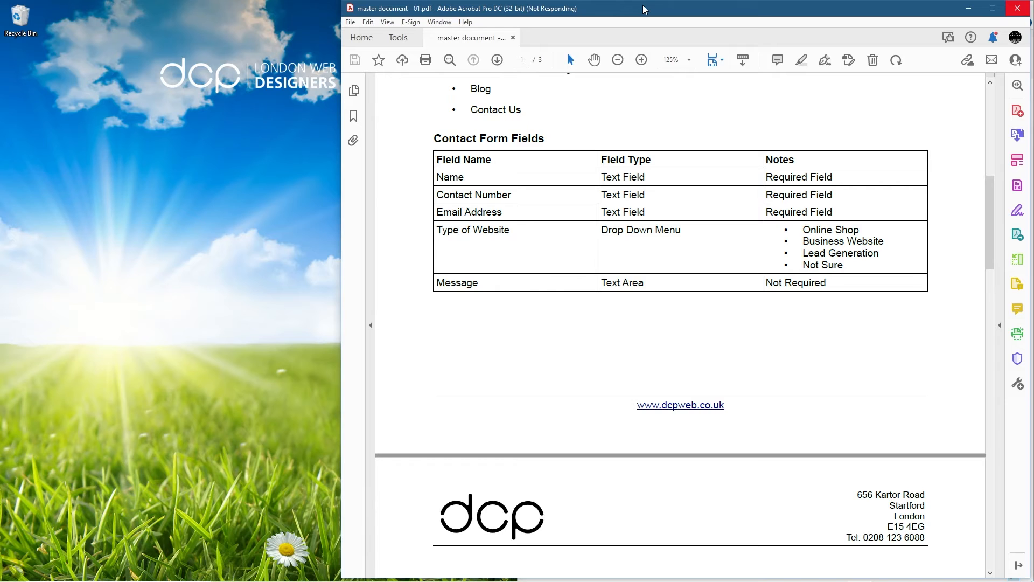
left_click_drag(664, 6, 736, 11)
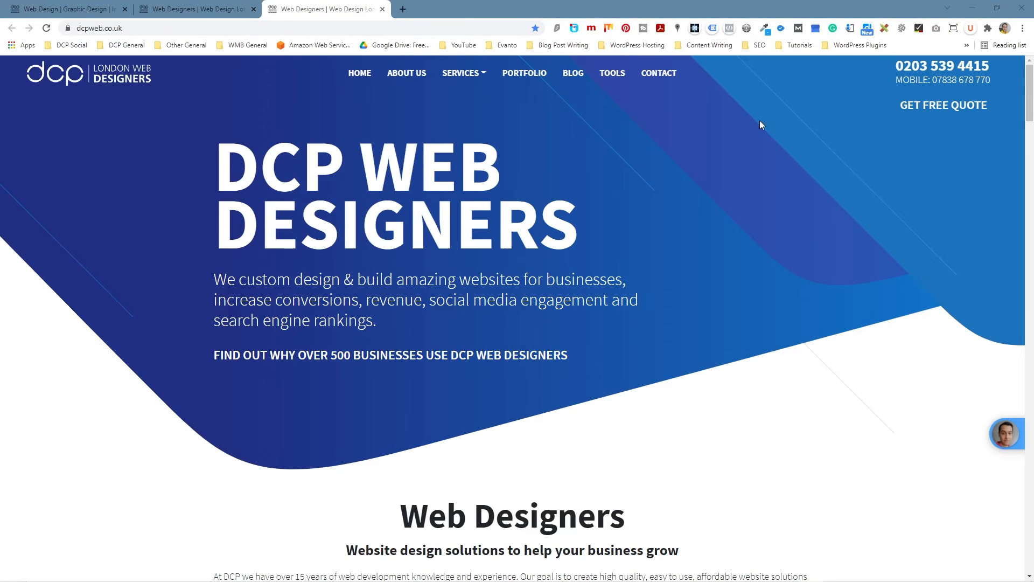
key("alt+Tab")
key("alt+Tab")
key("alt+Tab")
key("alt+Tab")
key("alt+Tab")
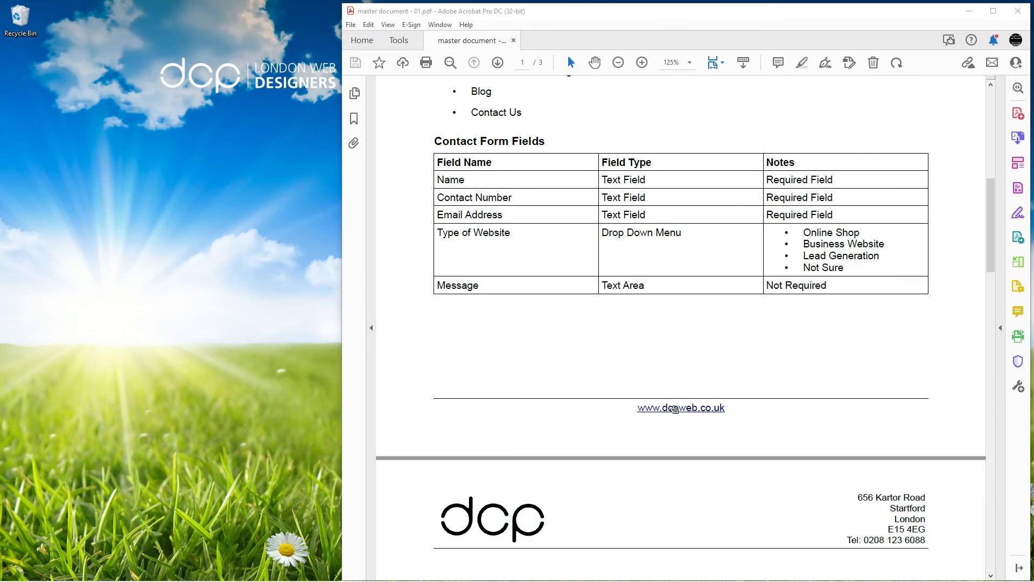
left_click(674, 409)
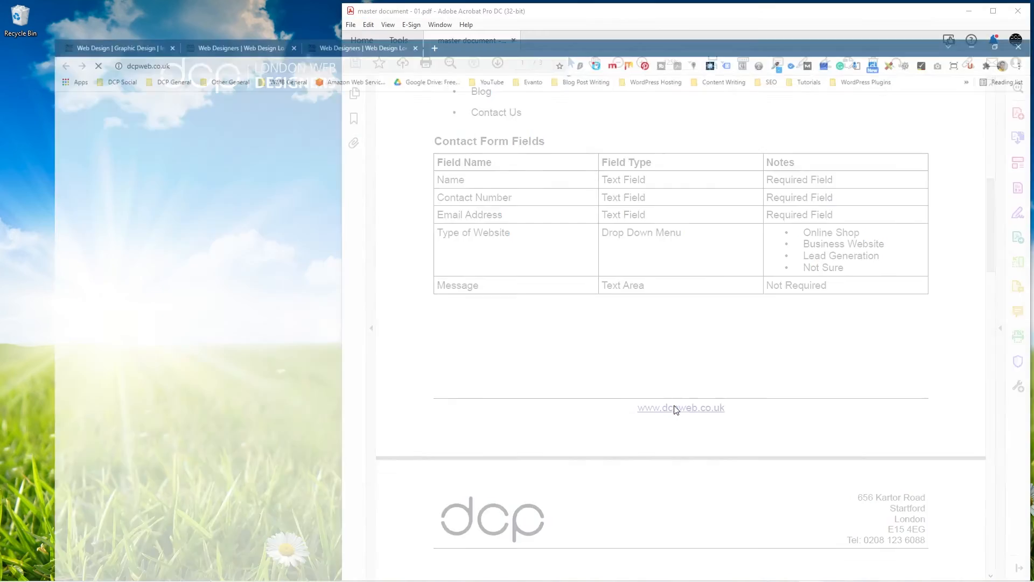
key("alt+Tab")
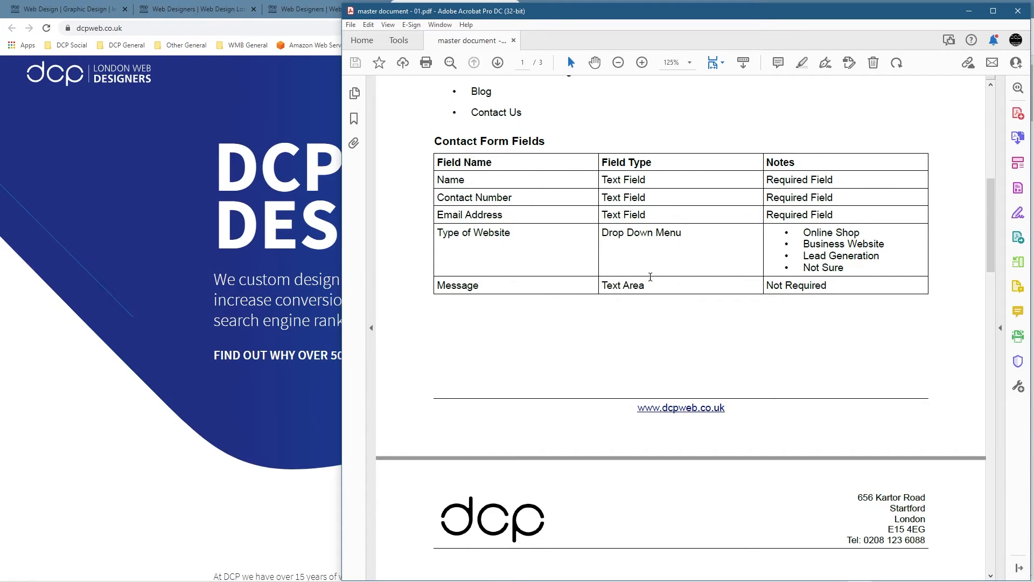
Scroll to page two and test the laptop image link to its portfolio page
scroll(661, 350, "down", 10)
scroll(661, 350, "down", 10)
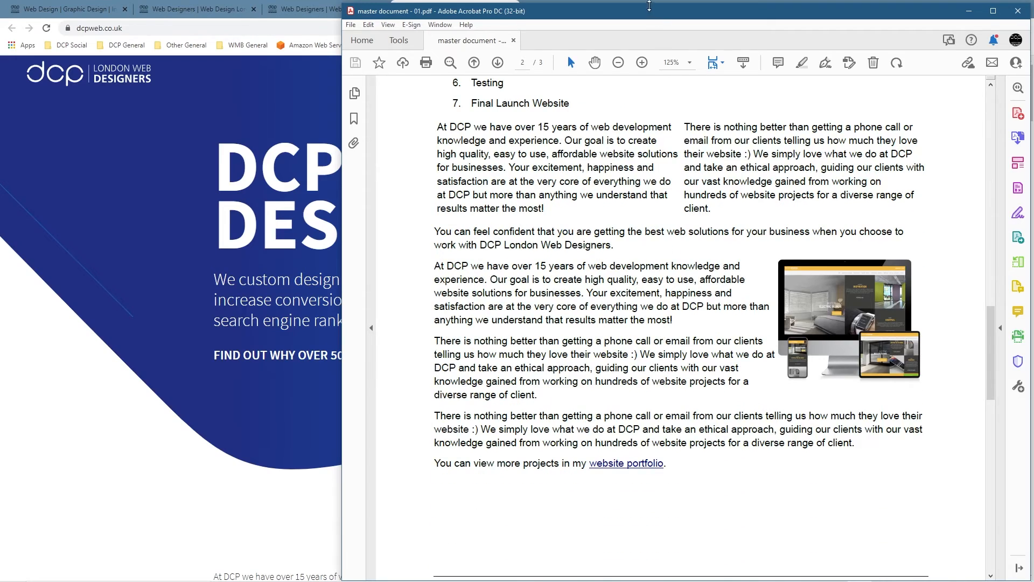
left_click_drag(648, 4, 648, 0)
left_click(838, 308)
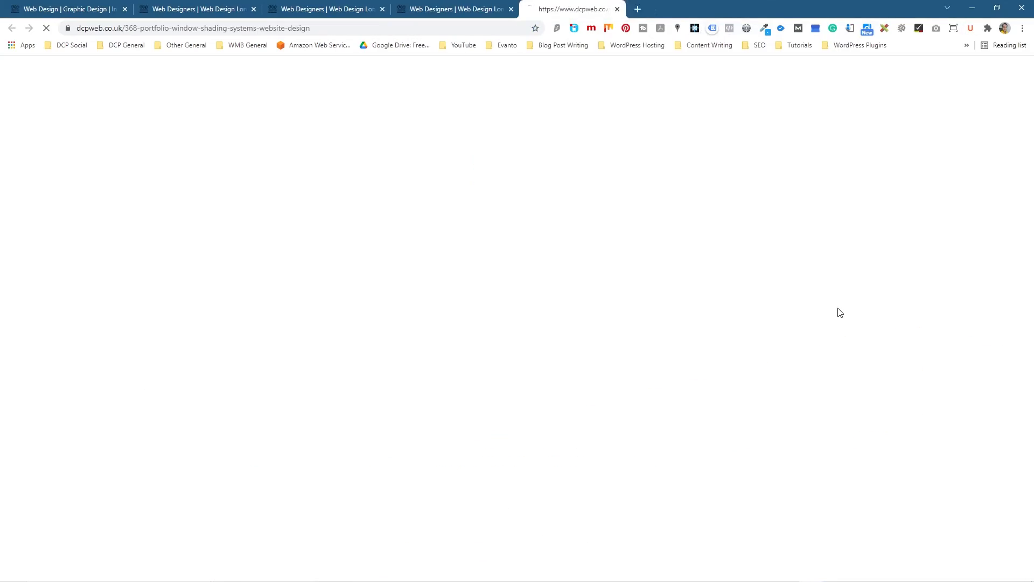
key("alt+Tab")
scroll(625, 485, "down", 1)
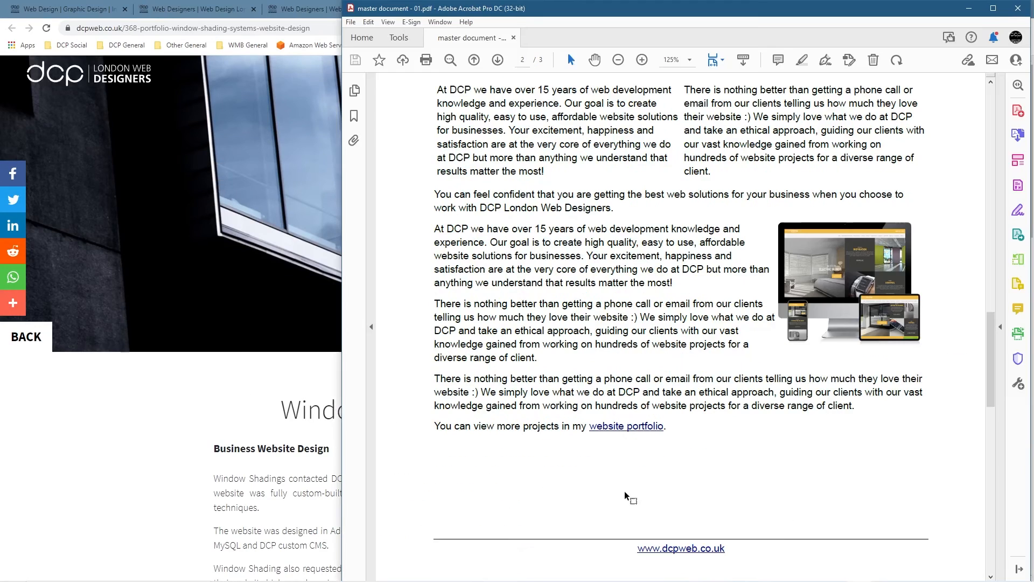
left_click(629, 428)
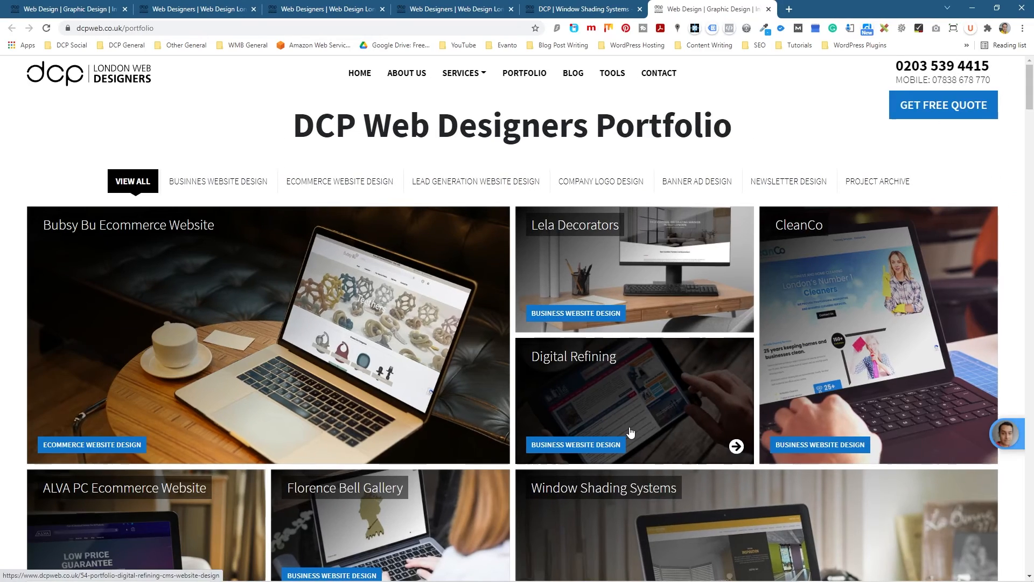
left_click(972, 9)
scroll(829, 345, "up", 10)
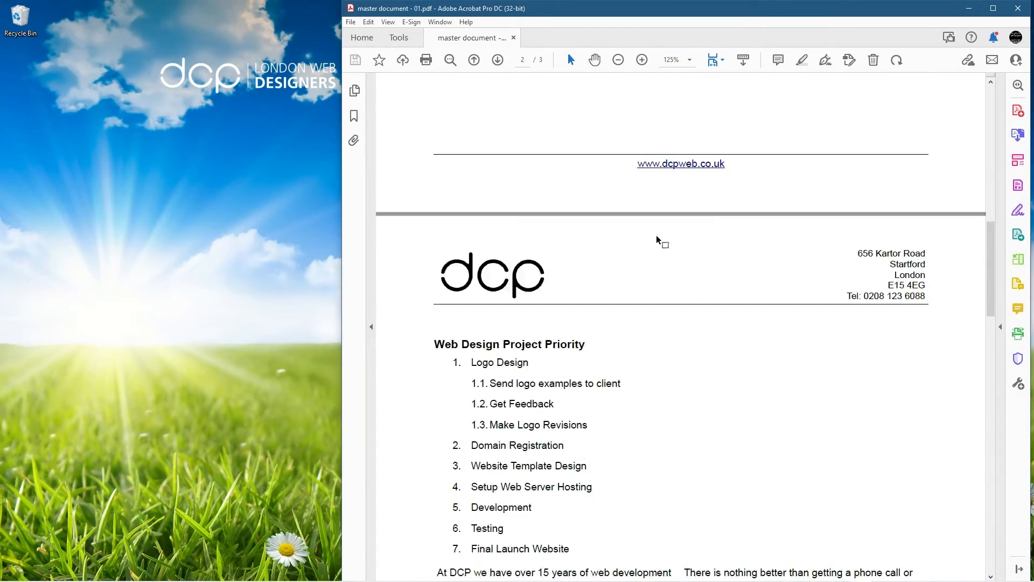
left_click(685, 303)
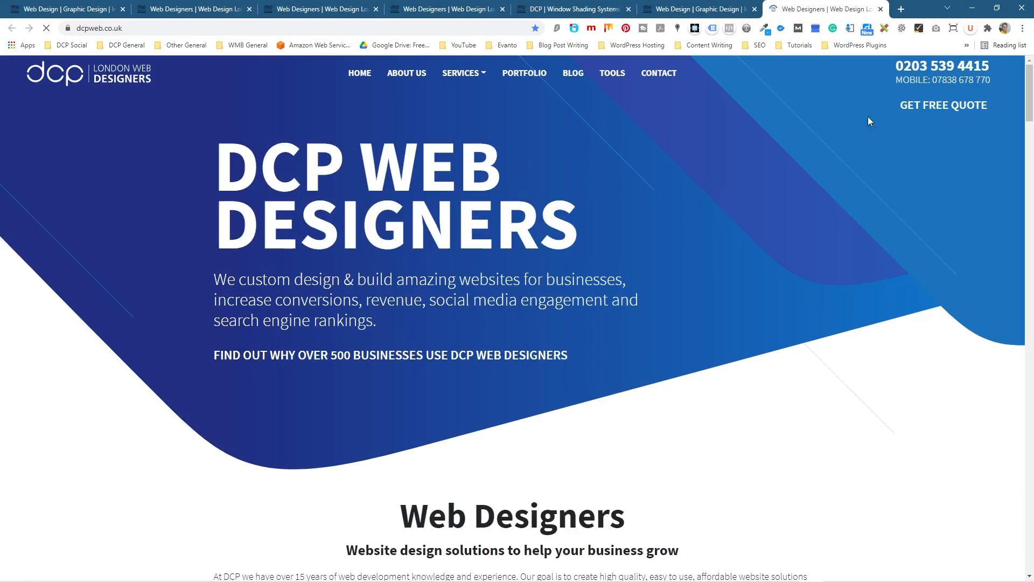
Close all the Chrome tabs, then scroll back through the PDF
key("ctrl+w")
key("ctrl+w")
key("ctrl+w")
key("ctrl+w")
key("ctrl+w")
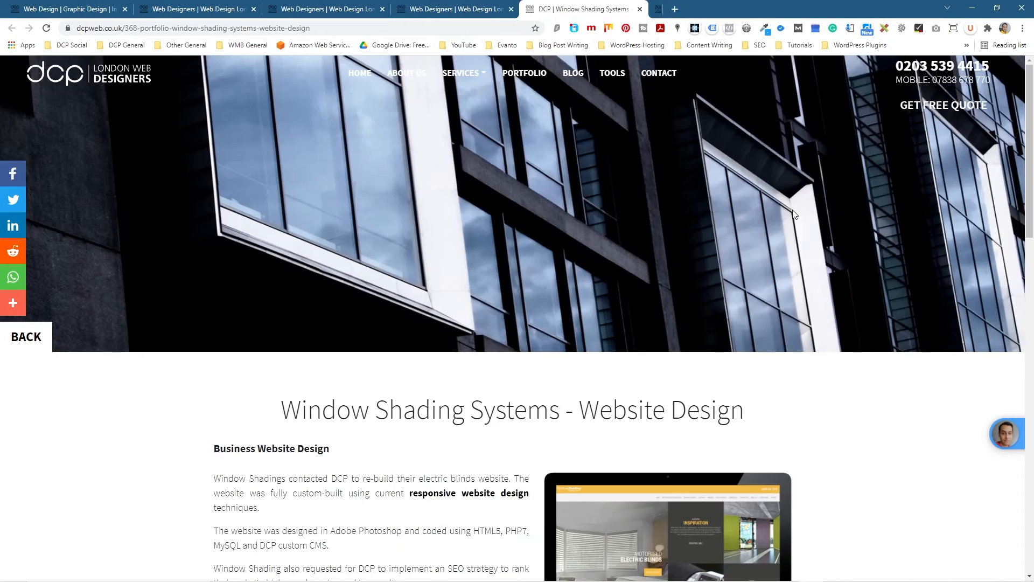
key("ctrl+w")
key("ctrl+w")
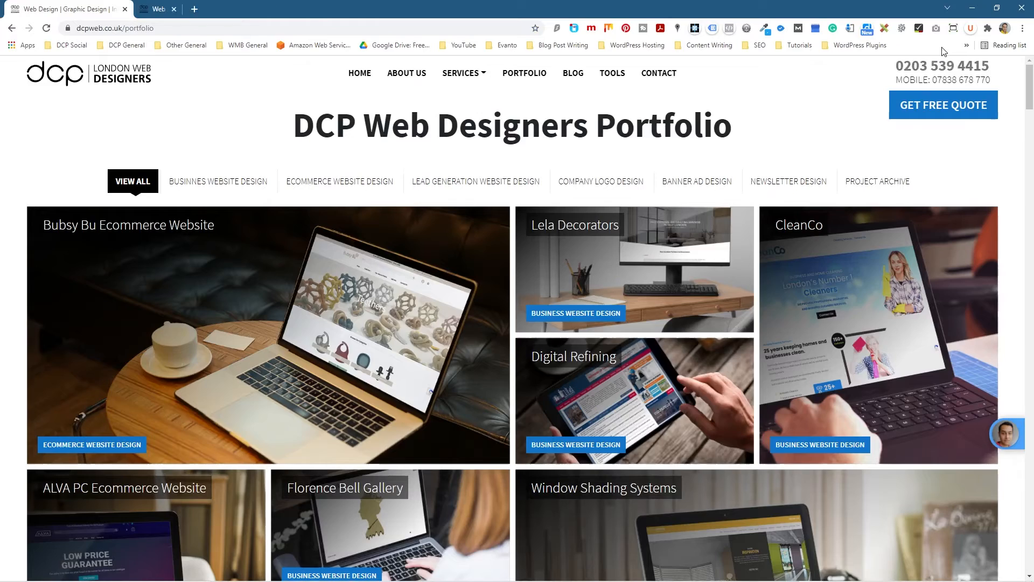
scroll(663, 409, "down", 10)
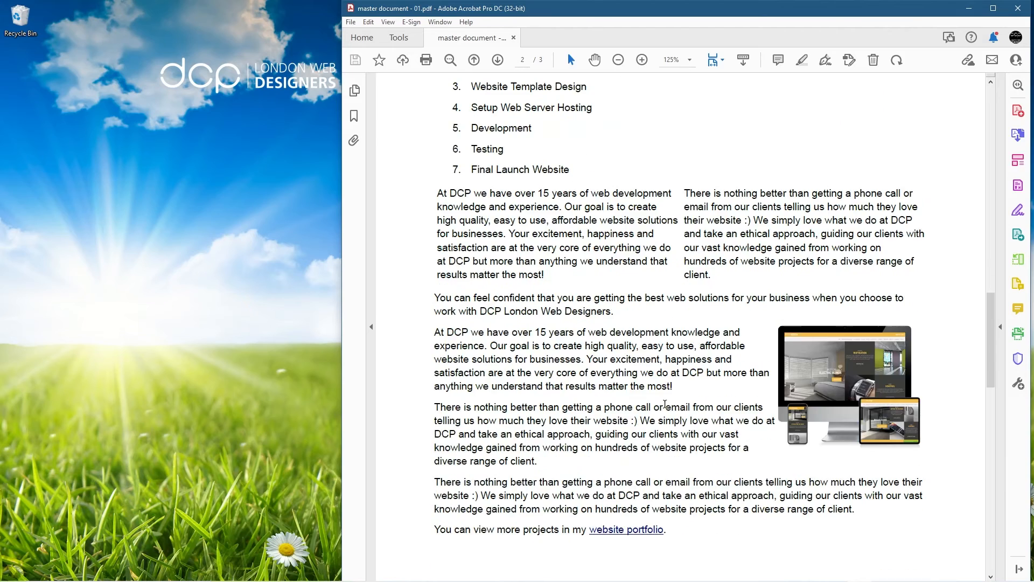
scroll(666, 406, "up", 8)
scroll(666, 405, "up", 12)
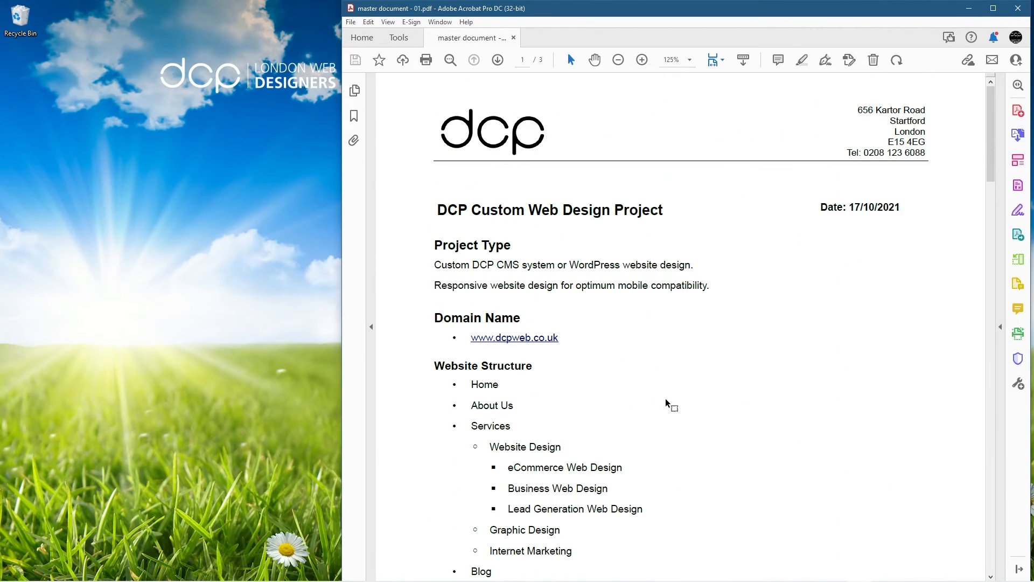
left_click_drag(506, 265, 622, 264)
left_click(623, 264)
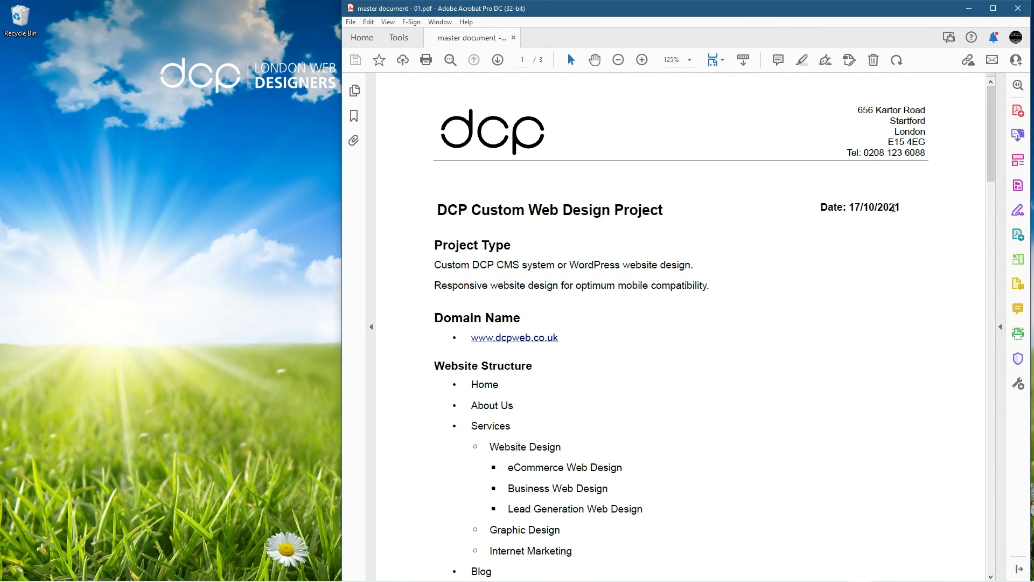
Close master document - 01.pdf and exit Adobe Acrobat Pro DC
left_click_drag(898, 207, 812, 207)
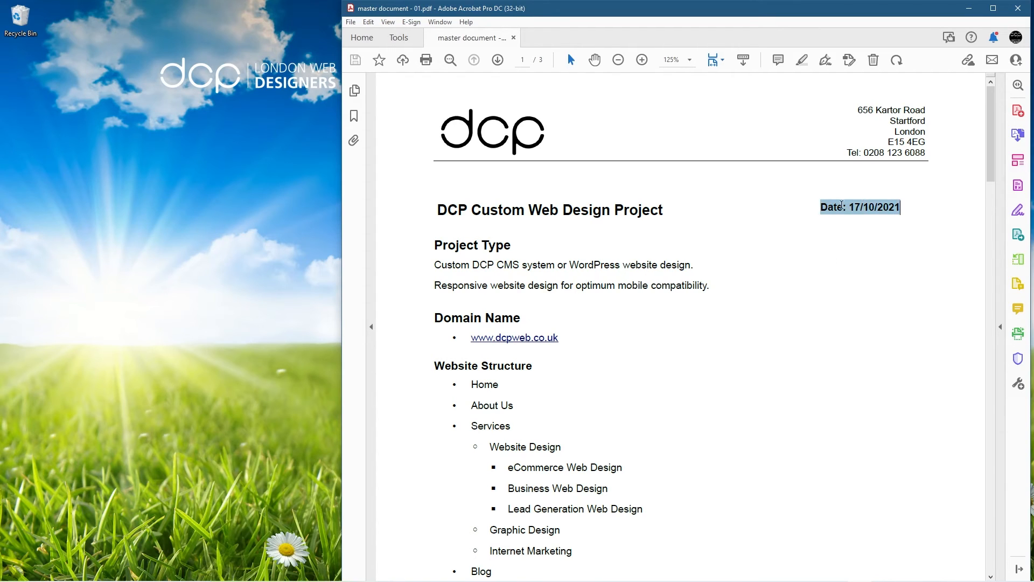
left_click(922, 210)
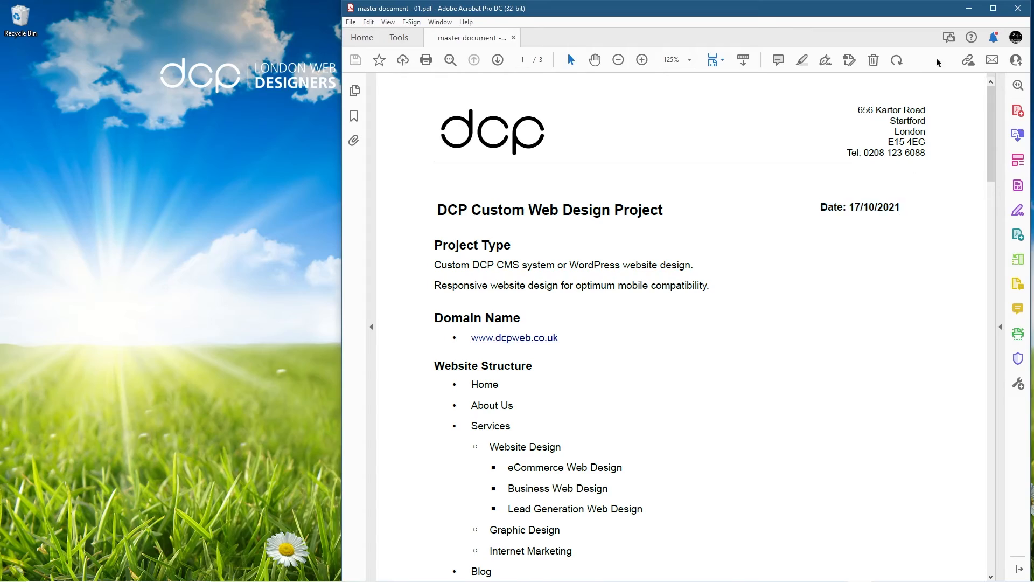
left_click(1018, 8)
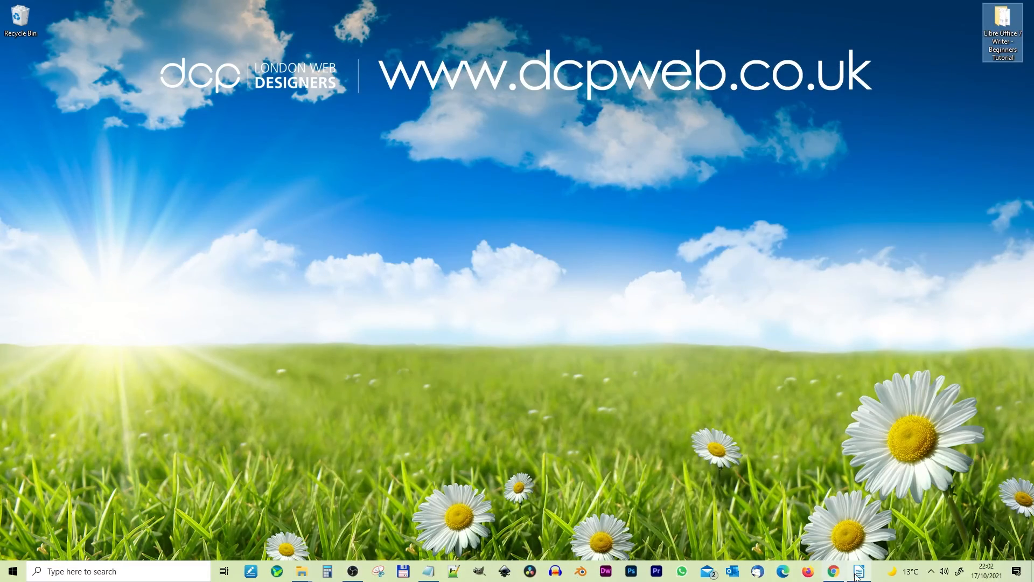
Return to master document - 01.odt in Writer and right-align the date cell in the title table
left_click(859, 571)
scroll(674, 394, "up", 20)
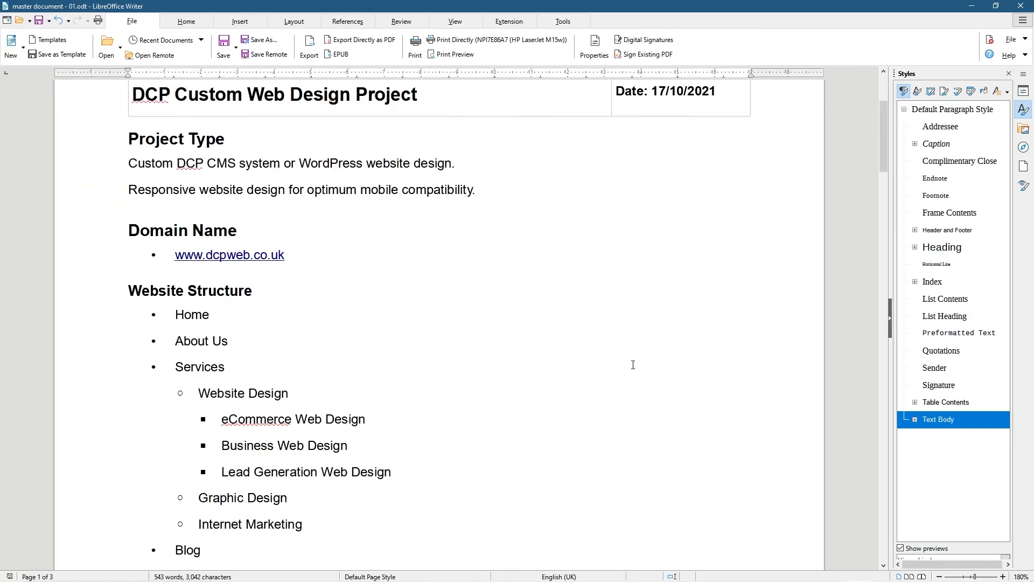
left_click(680, 261)
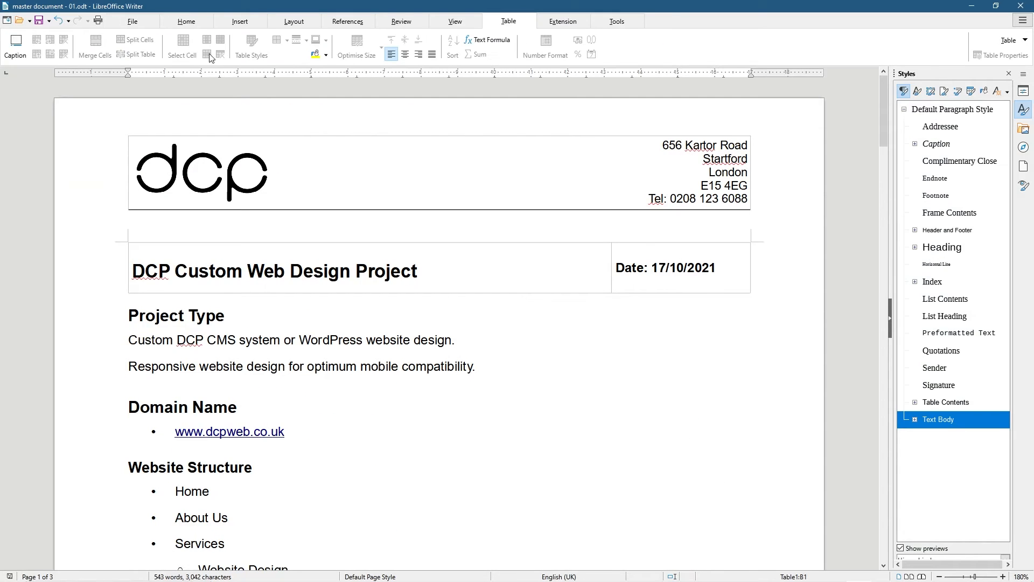
left_click(180, 24)
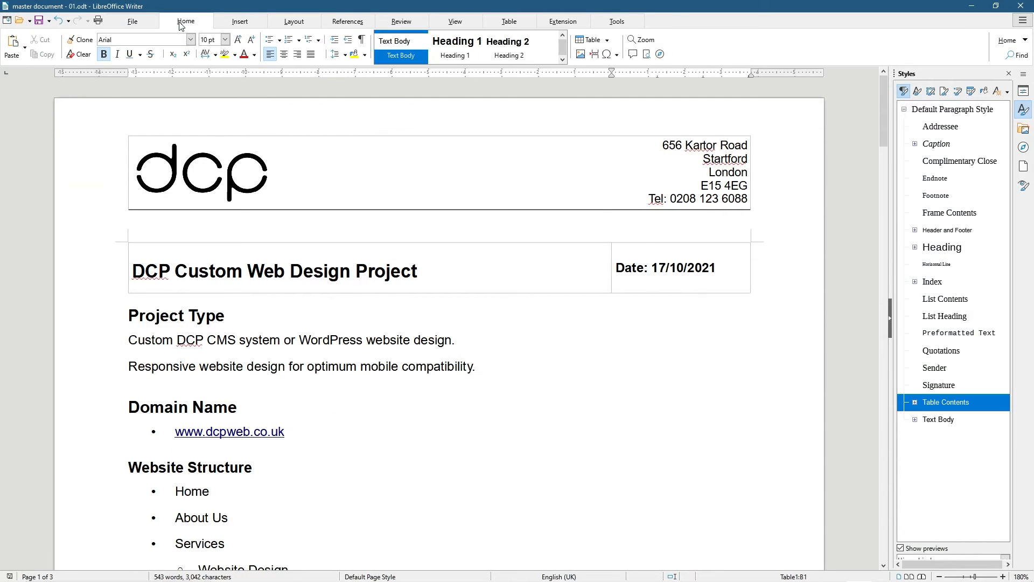
left_click(297, 54)
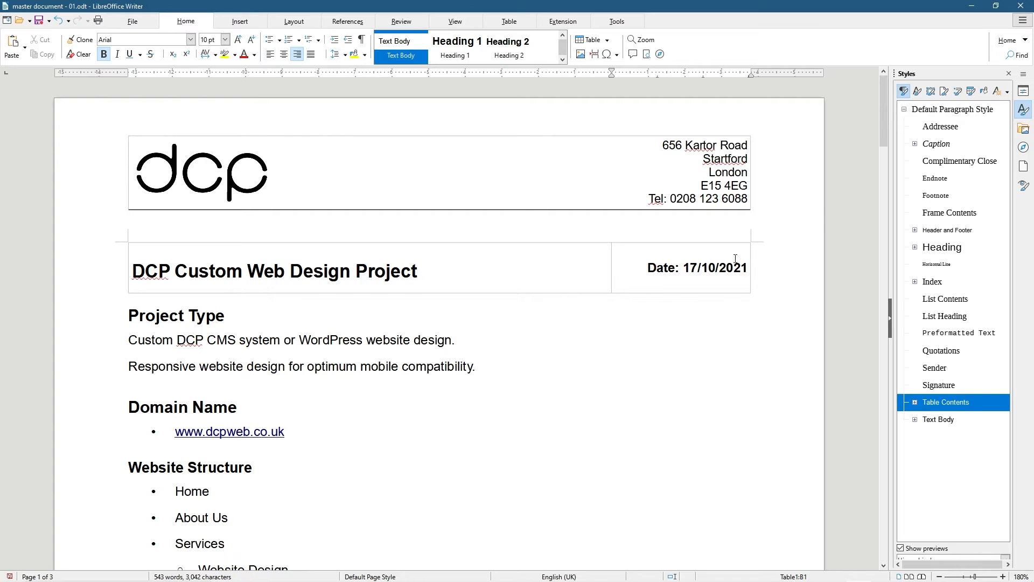
scroll(516, 348, "down", 15)
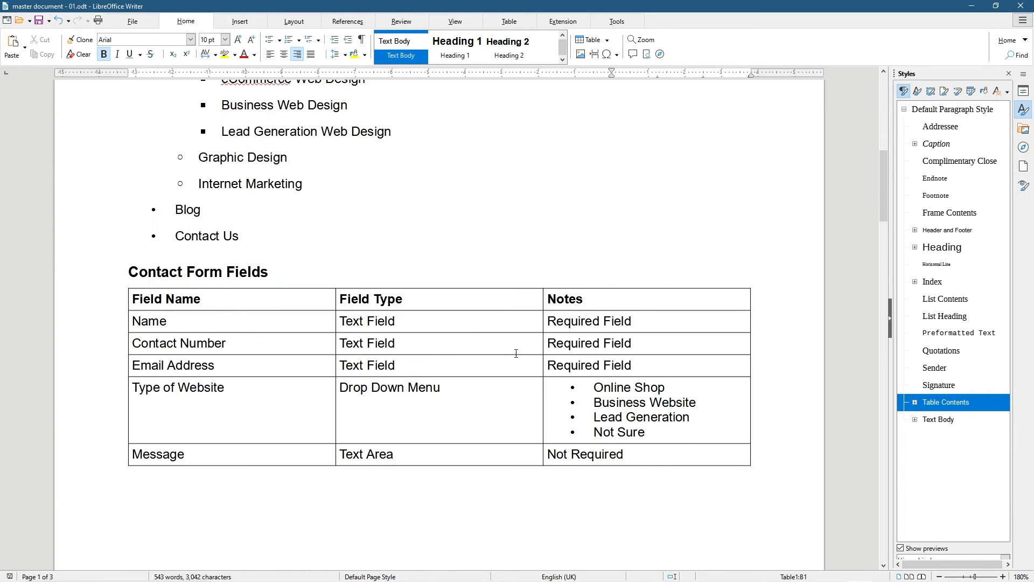
scroll(282, 203, "up", 4)
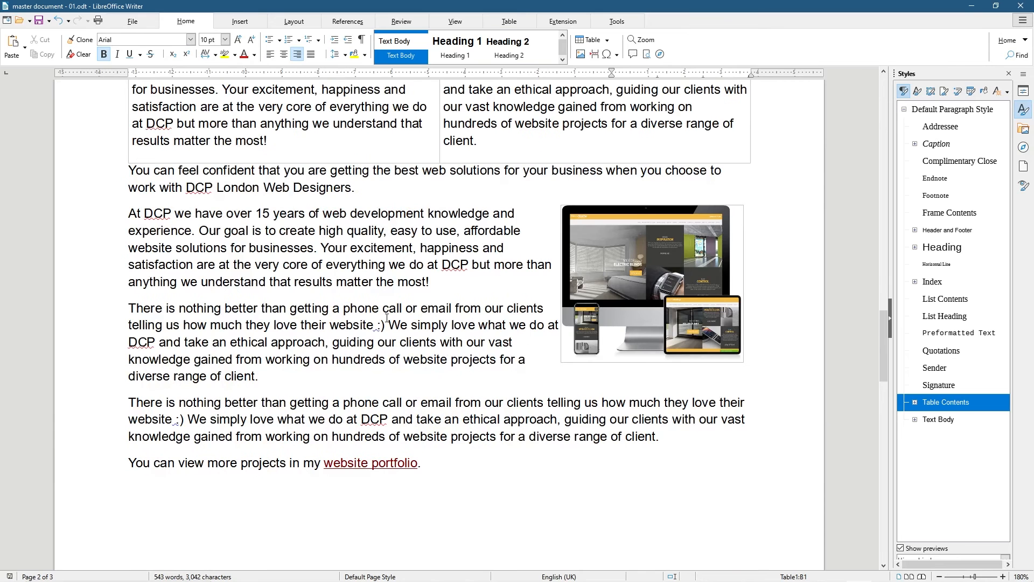
scroll(142, 227, "up", 2)
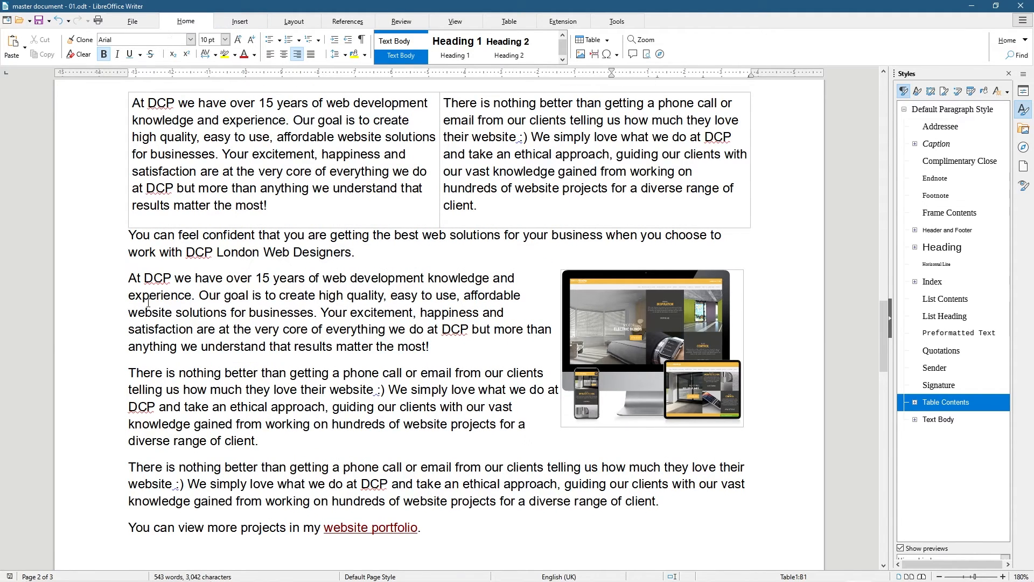
left_click_drag(130, 279, 191, 295)
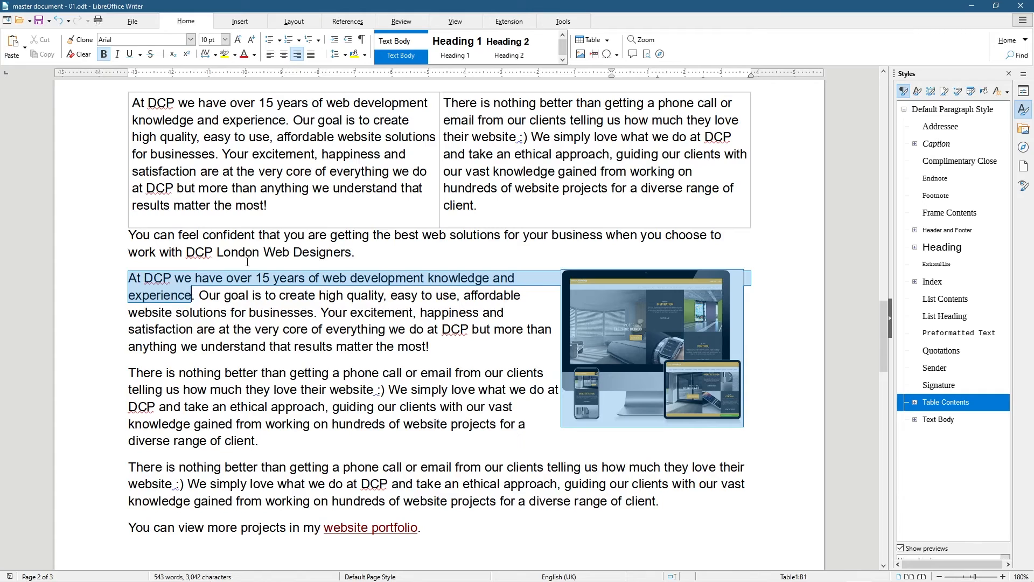
Highlight the opening sentence, the satisfaction passage and the ethical approach passage in Coral
left_click(237, 56)
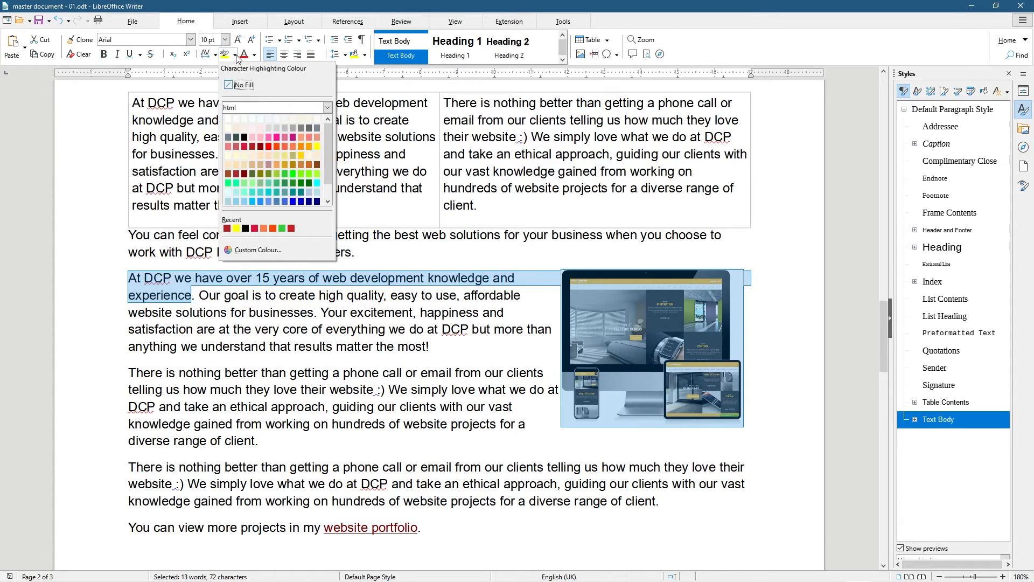
left_click(263, 228)
left_click(160, 278)
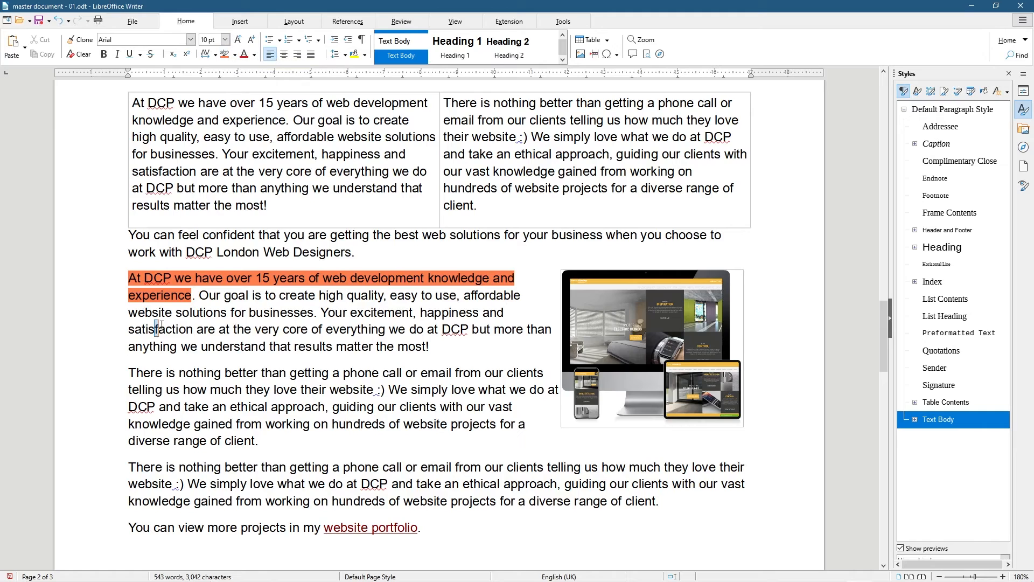
left_click_drag(156, 330, 280, 346)
left_click(225, 55)
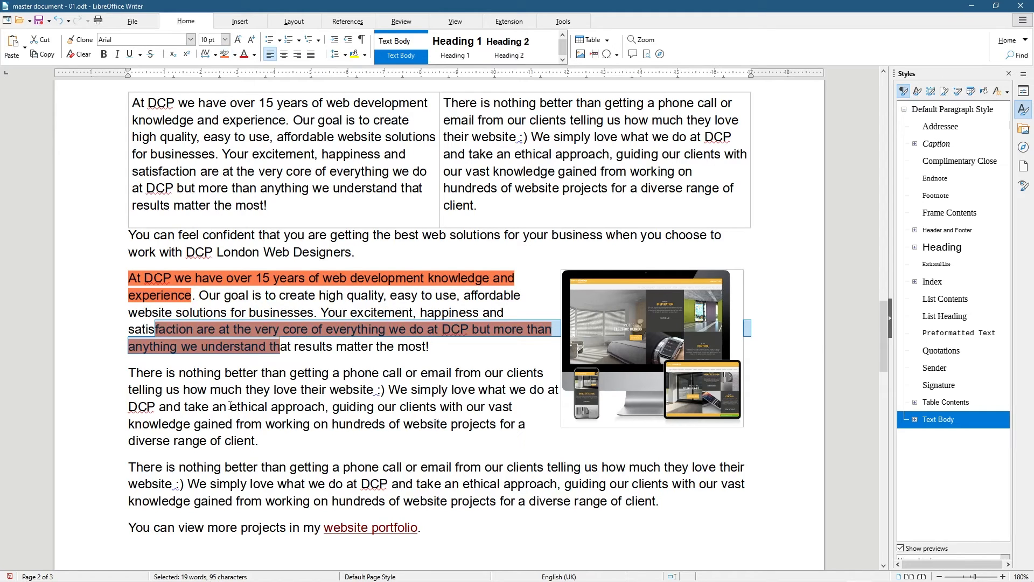
left_click_drag(230, 407, 275, 424)
left_click(225, 54)
left_click(338, 364)
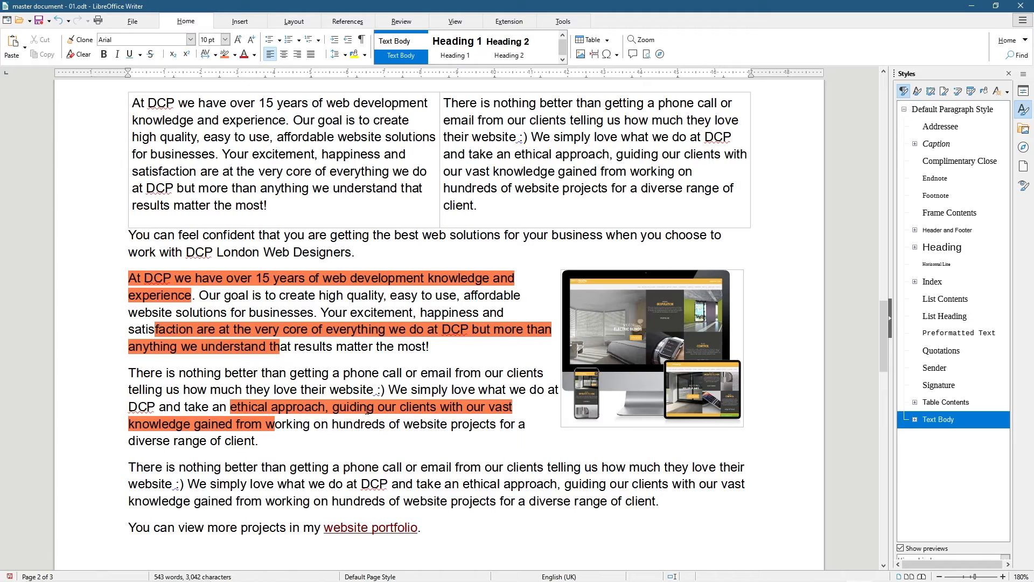
Undo and redo the coral highlights, then select both paragraphs beside the image
key("ctrl+z")
key("ctrl+z")
key("ctrl+z")
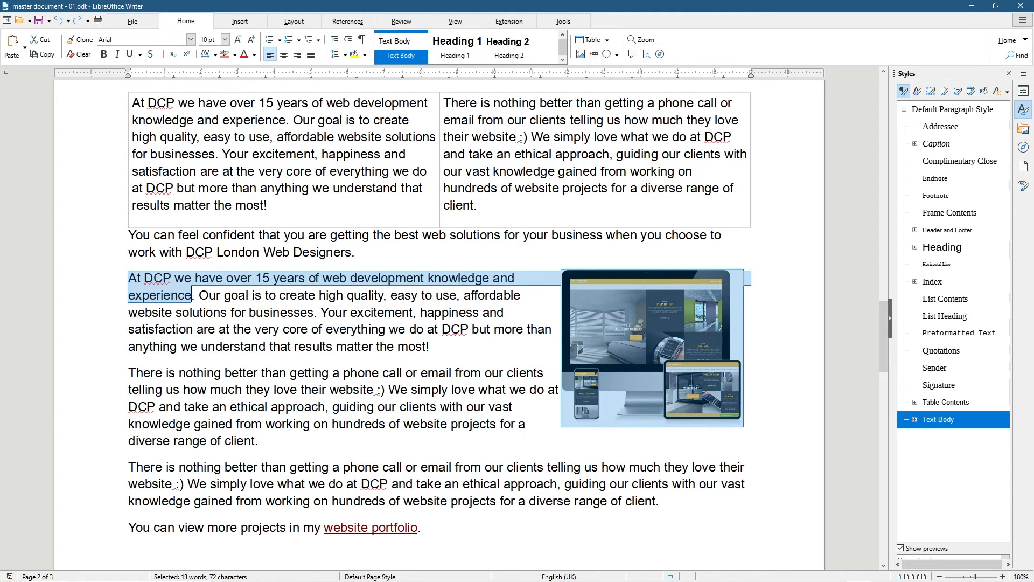
key("ctrl+y")
key("ctrl+y")
key("ctrl+y")
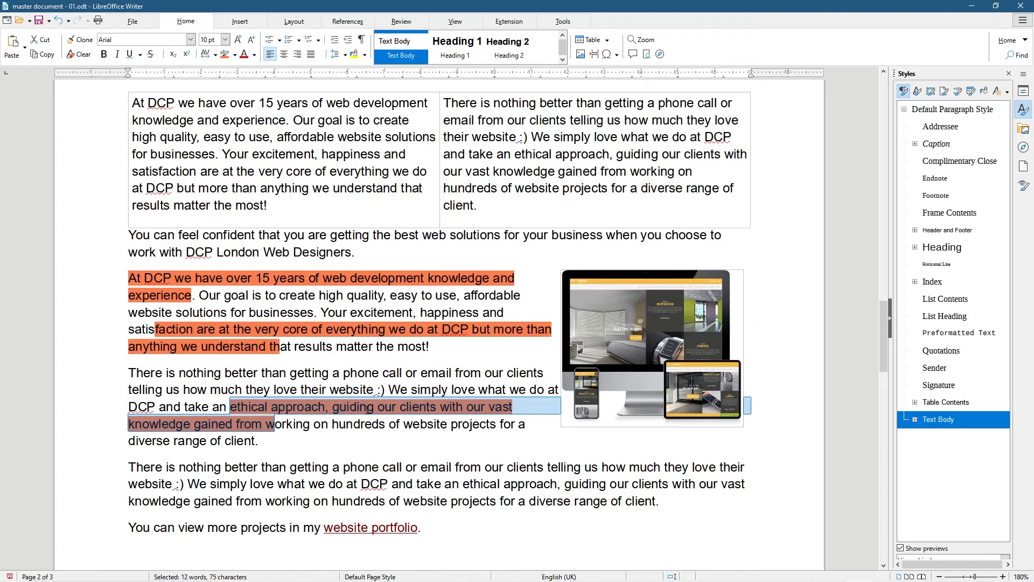
left_click_drag(280, 440, 143, 224)
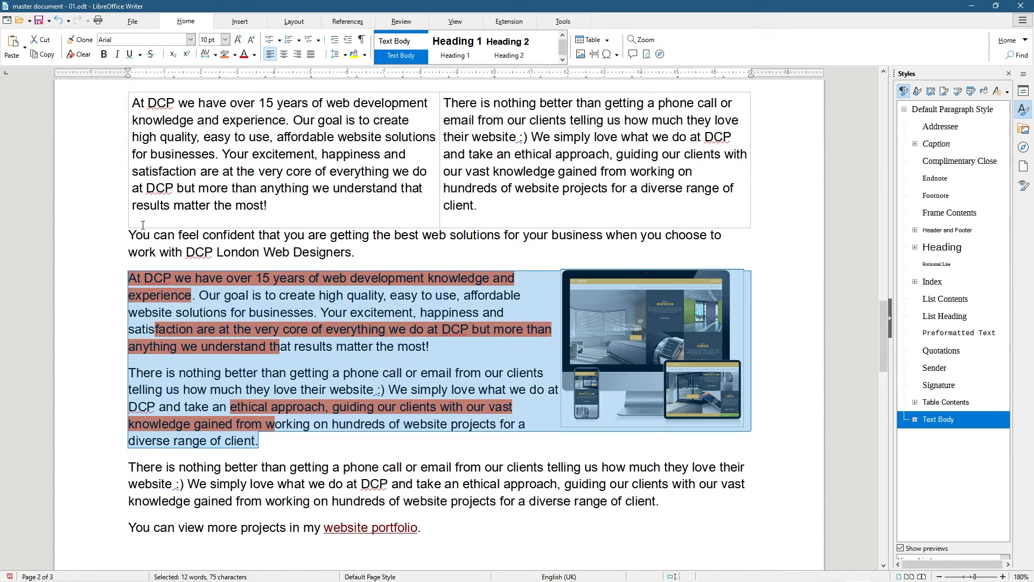
Strip the coral highlighting from both paragraphs with Clear Direct Formatting
left_click(85, 54)
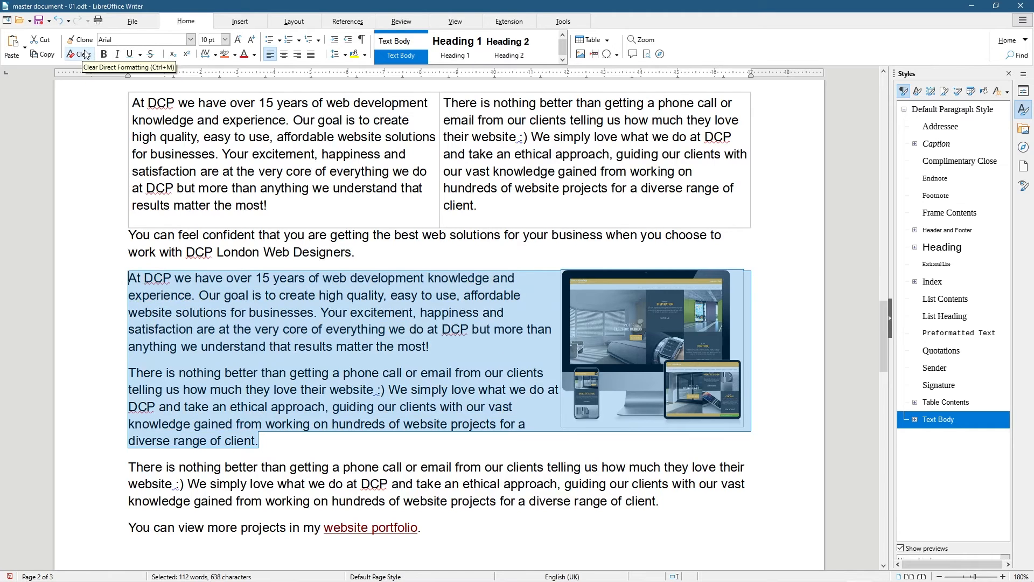
left_click(147, 276)
left_click_drag(129, 277, 195, 295)
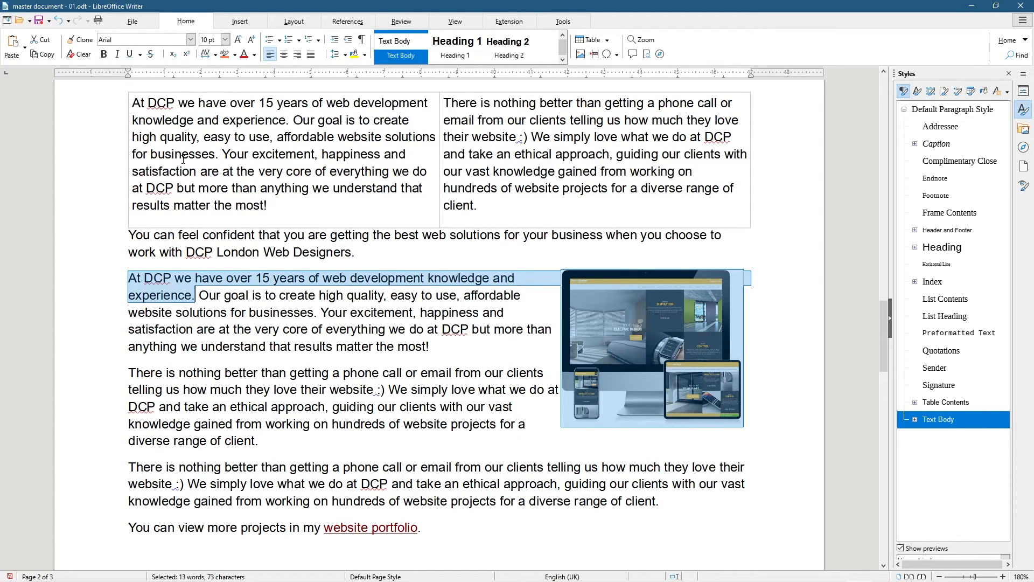
Try bold, italic and underline on the 'At DCP … experience.' sentence, removing each afterwards
key("ctrl+b")
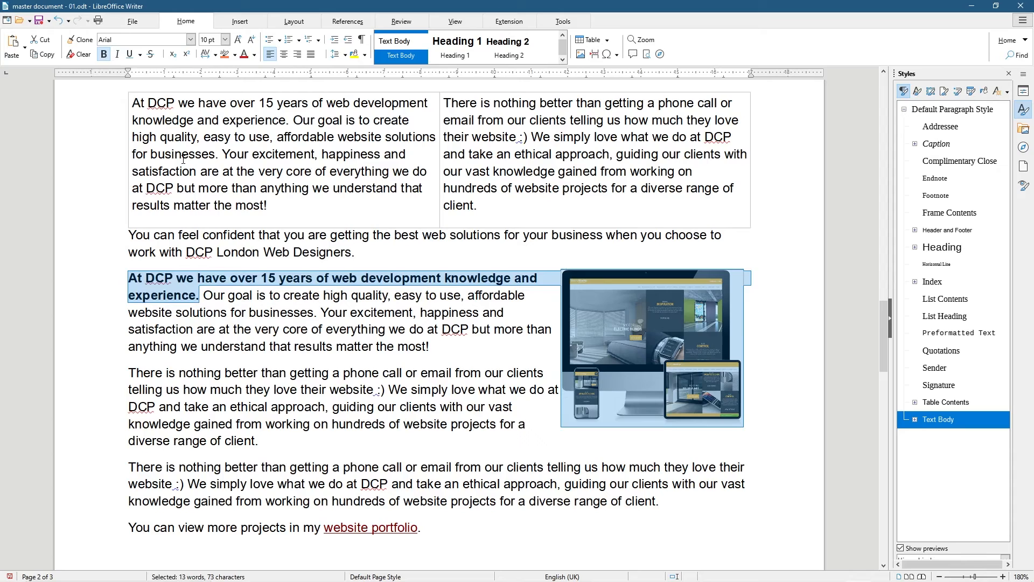
key("ctrl+b")
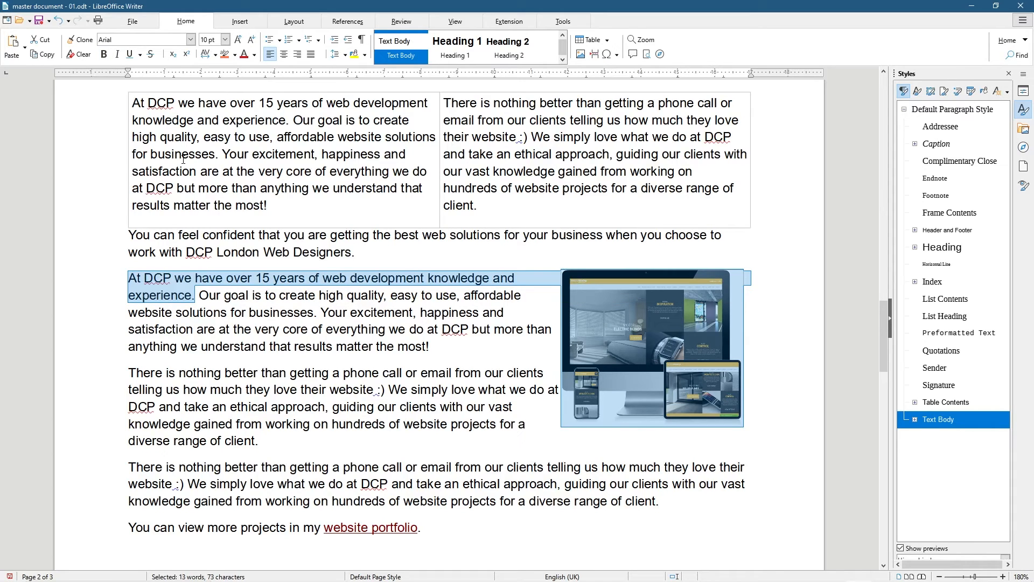
left_click(118, 55)
left_click(118, 55)
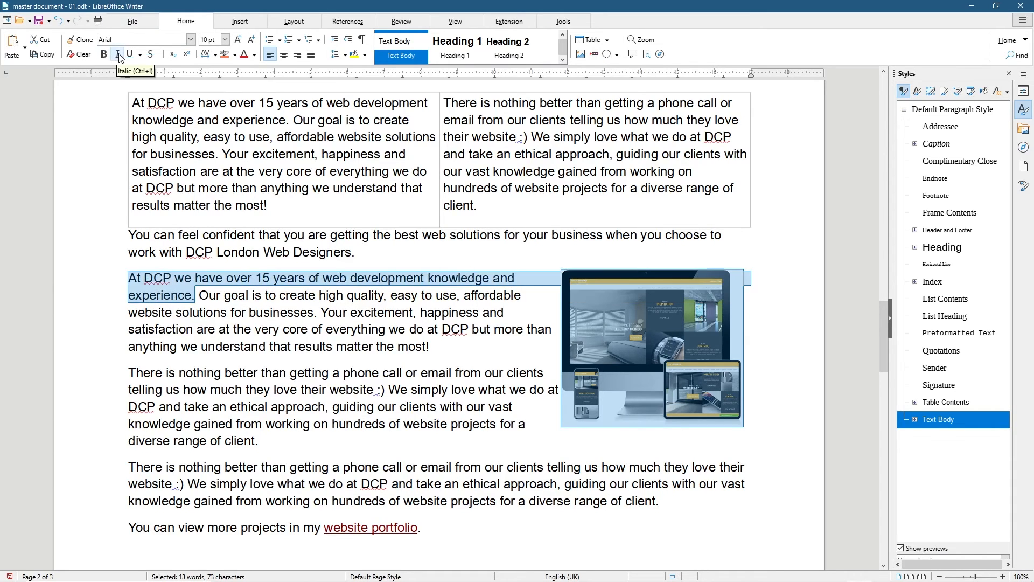
left_click(118, 55)
left_click(118, 55)
left_click(130, 55)
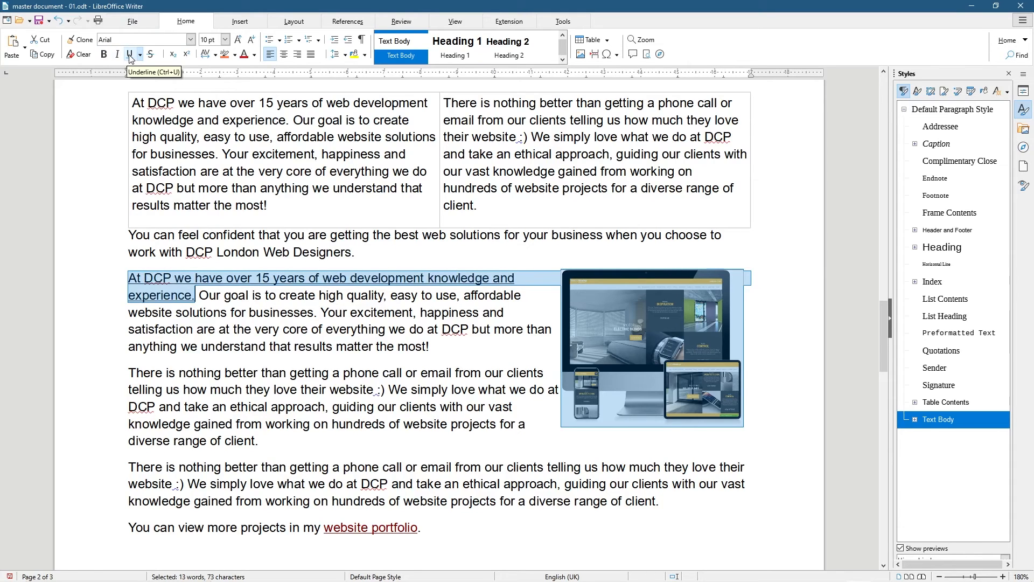
left_click(130, 55)
left_click(130, 55)
left_click(129, 55)
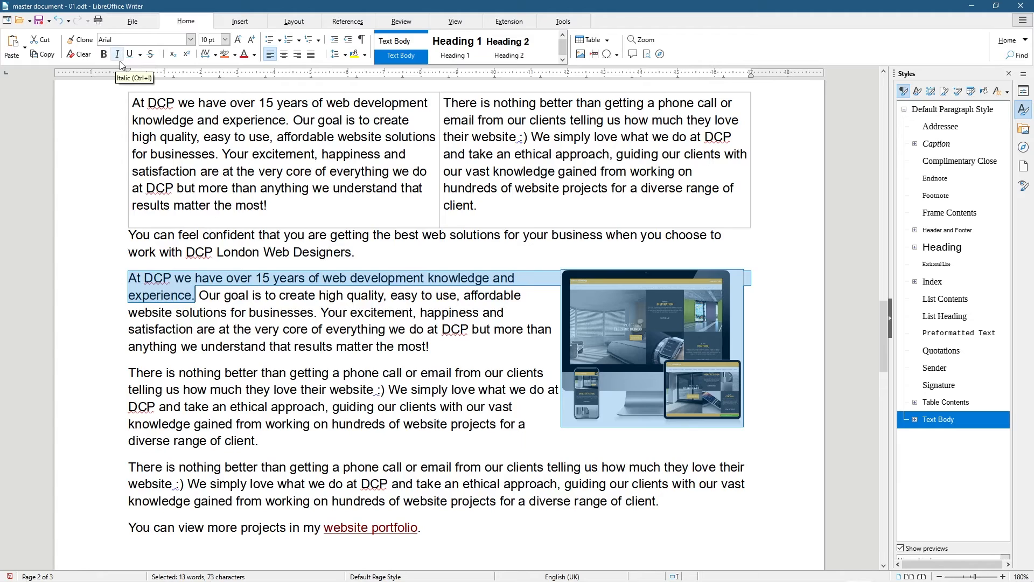
Apply a dotted underline to the sentence, then undo it
left_click(139, 55)
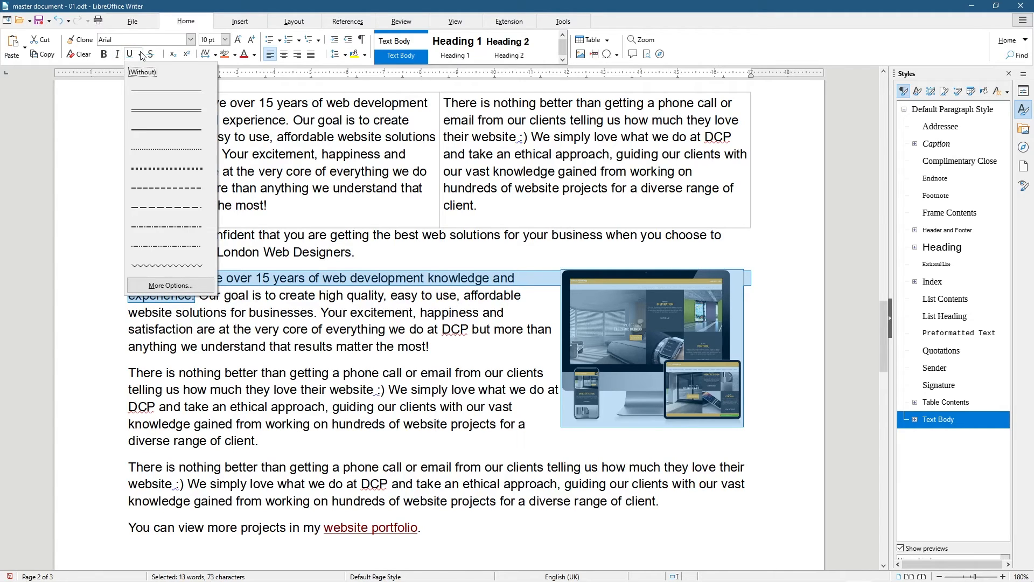
left_click(165, 168)
key("ctrl+z")
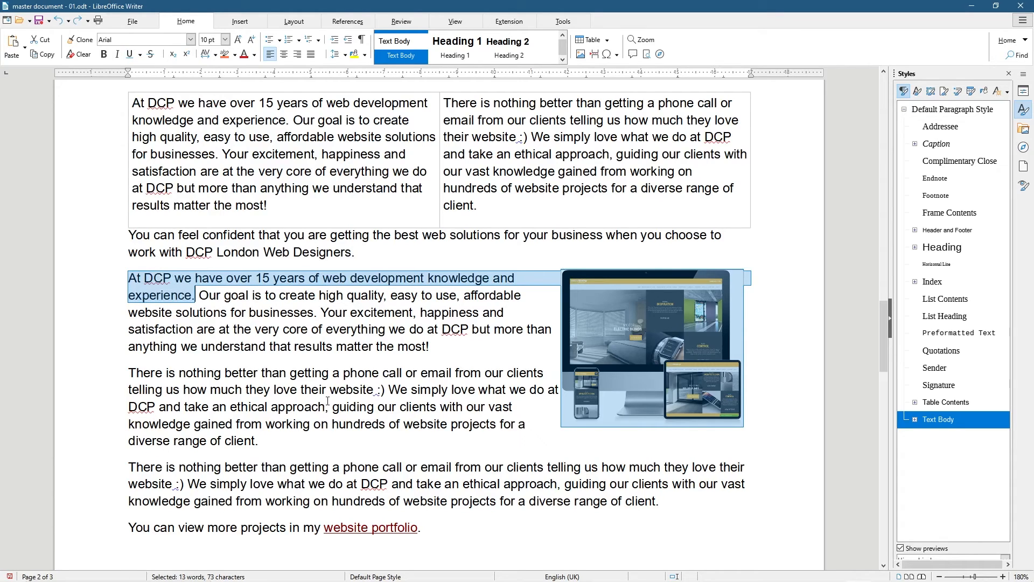
left_click(304, 329)
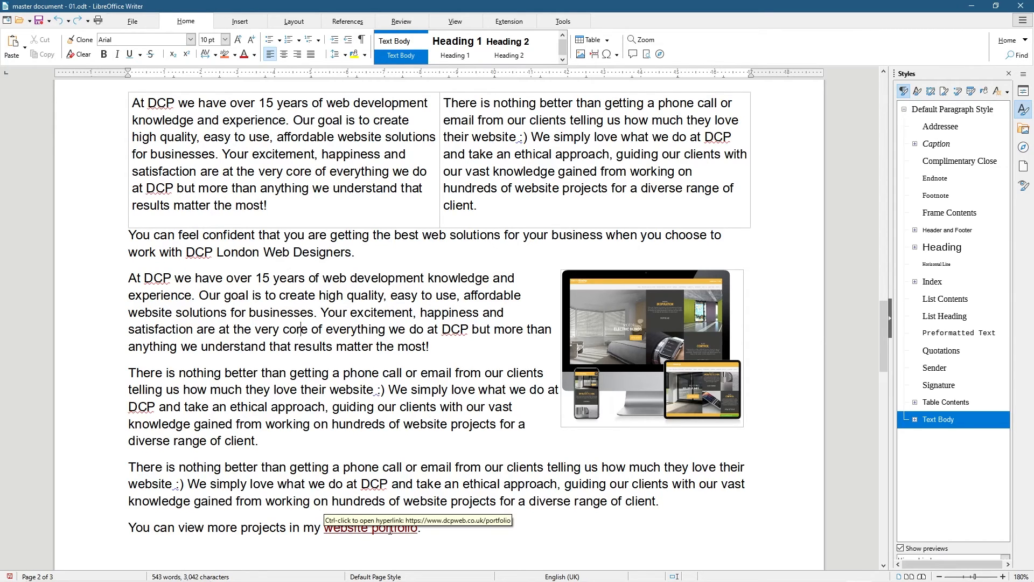
scroll(390, 531, "down", 5)
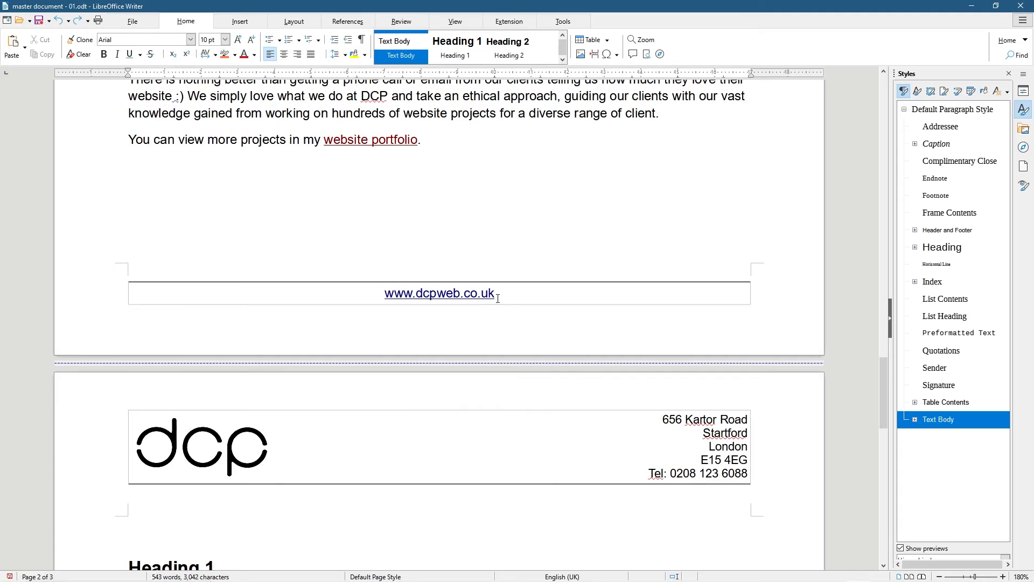
scroll(498, 298, "up", 15)
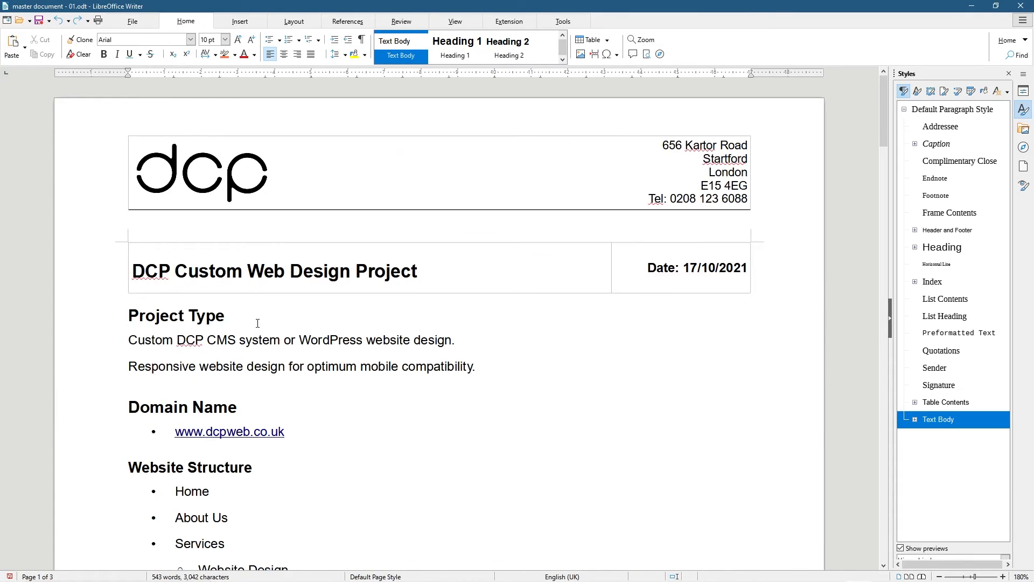
scroll(257, 323, "down", 3)
scroll(331, 334, "down", 13)
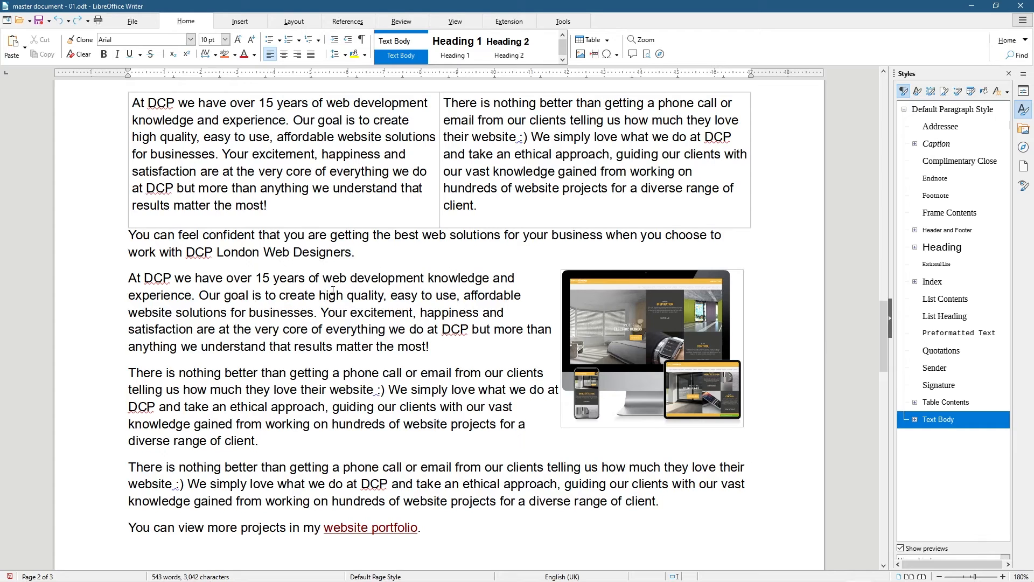
Add '17 years' after '15 years' and strike through the old '15 years'
type("17 ")
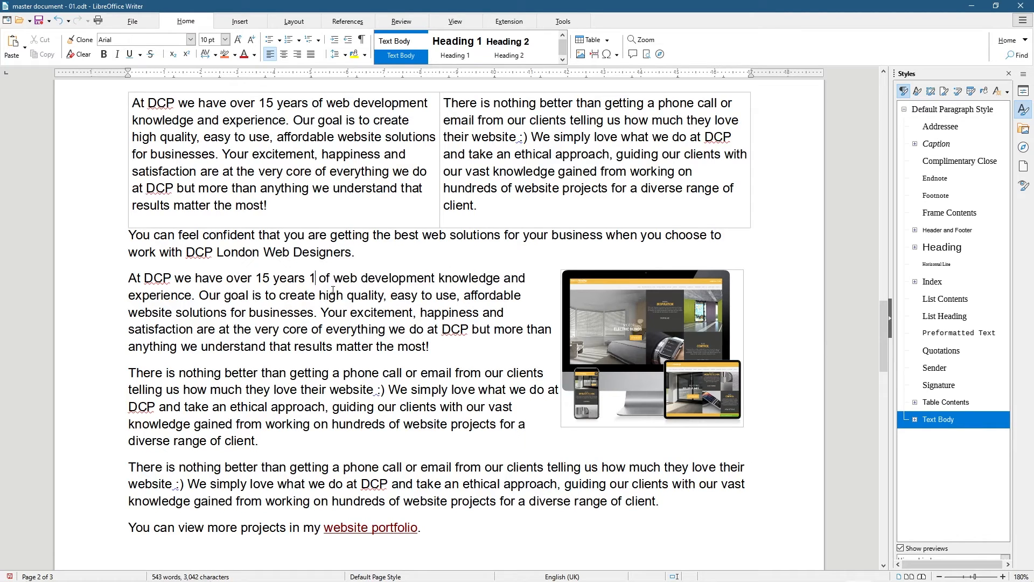
type("ye")
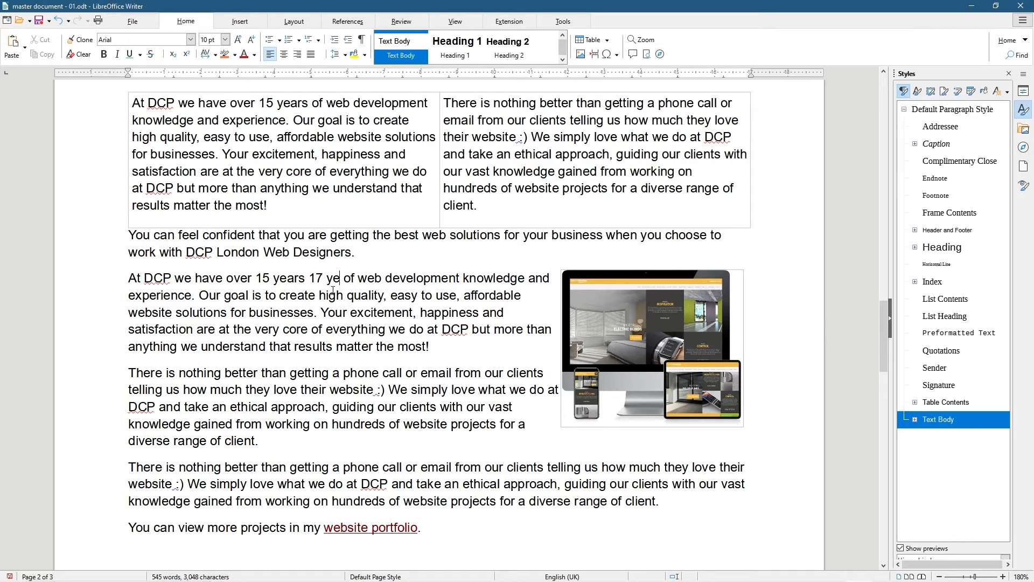
type("ars")
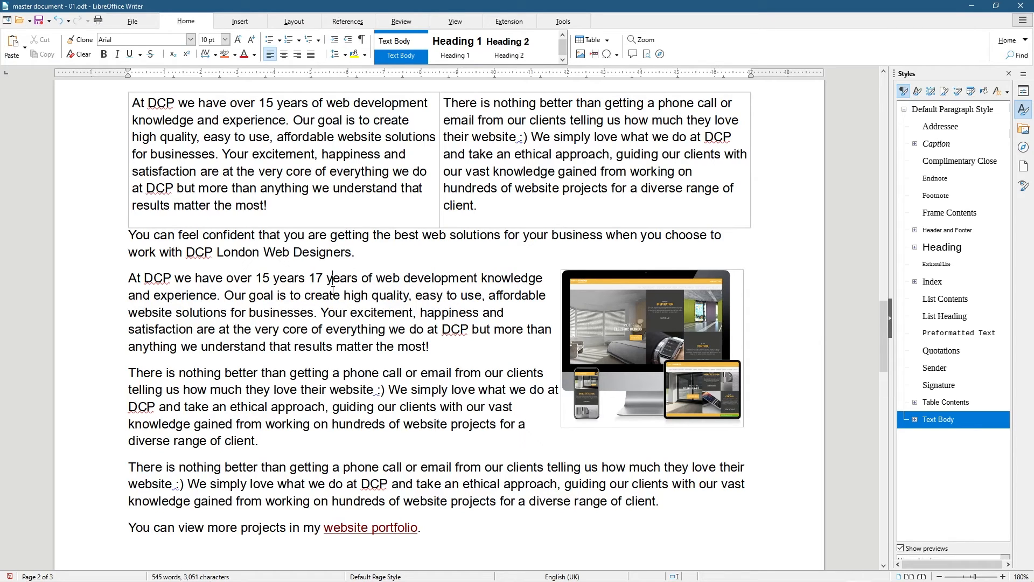
key("ctrl+shift+Left")
key("ctrl+shift+Left")
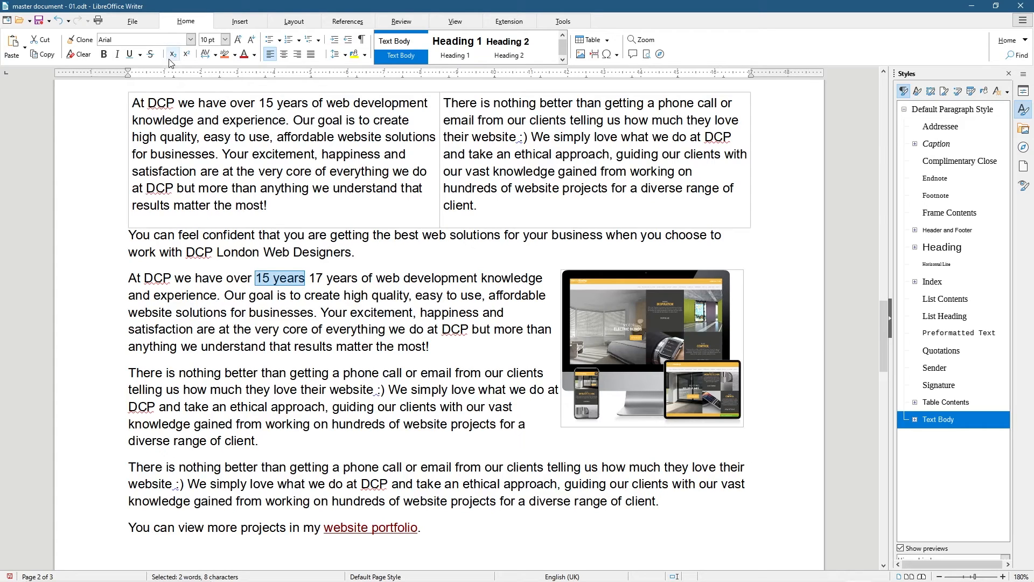
left_click(151, 55)
left_click(303, 276)
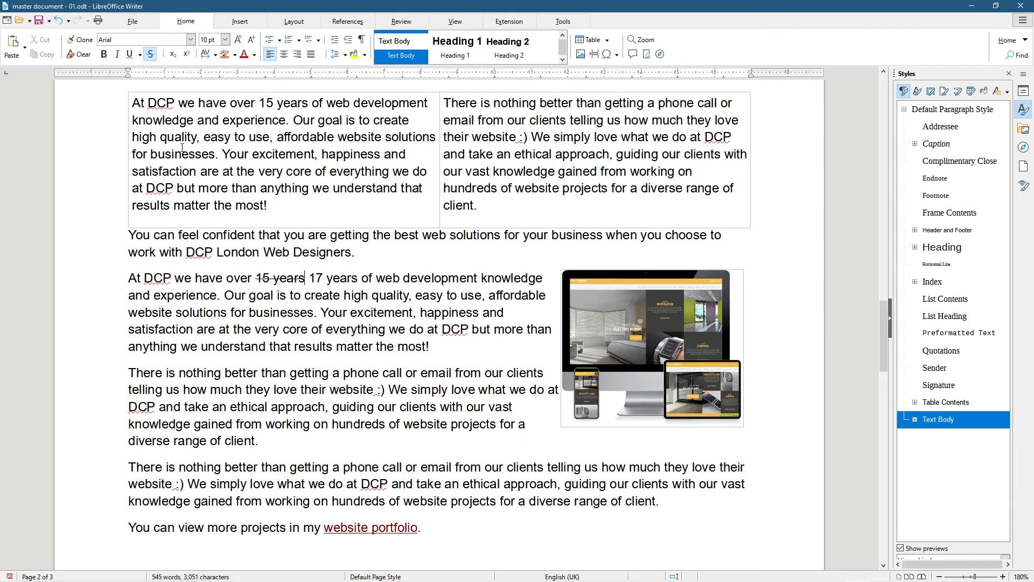
scroll(251, 422, "down", 3)
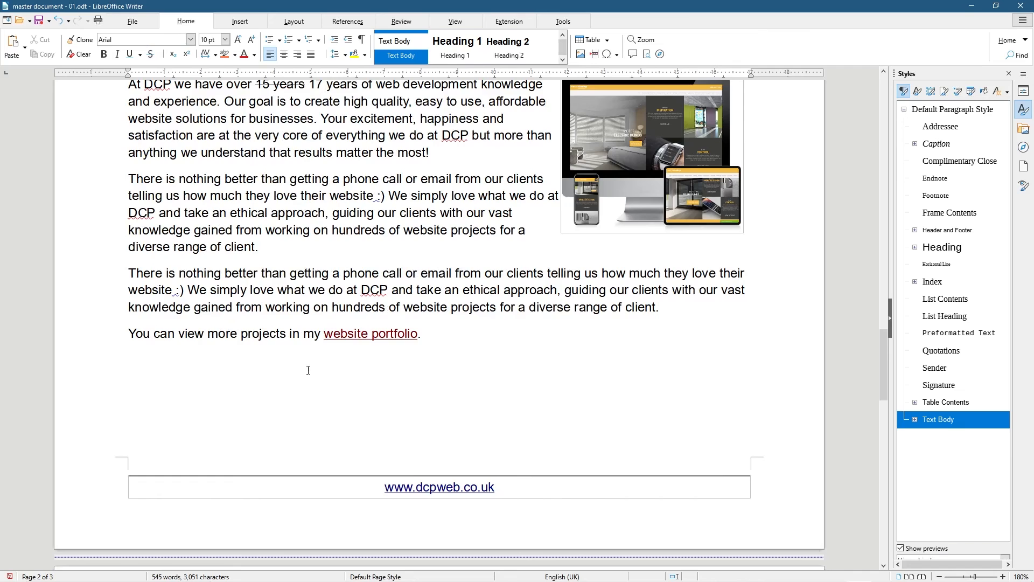
Type '22nd' on the empty line with 'nd' set as superscript
scroll(307, 369, "up", 20)
scroll(540, 325, "up", 2)
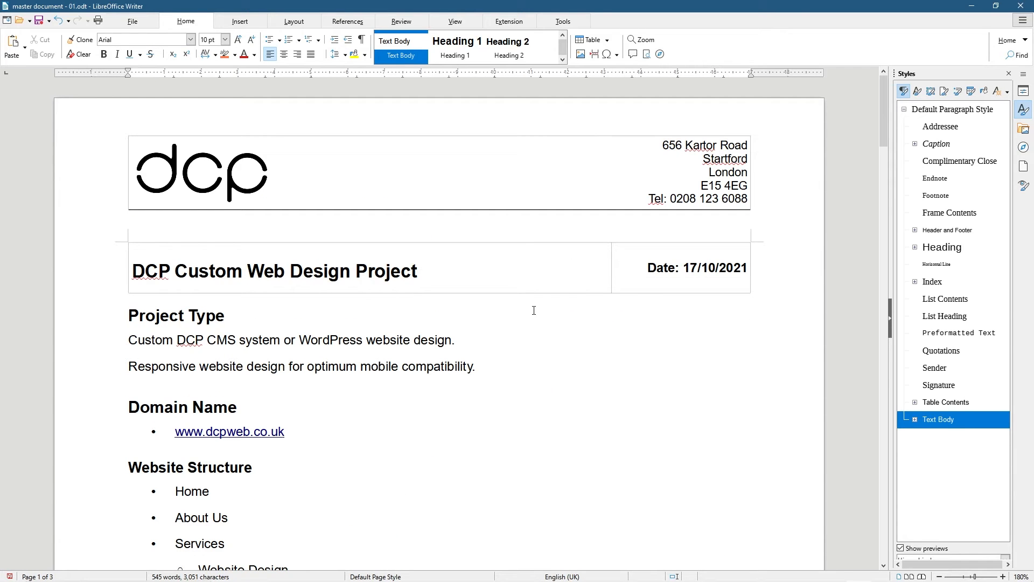
scroll(217, 360, "down", 18)
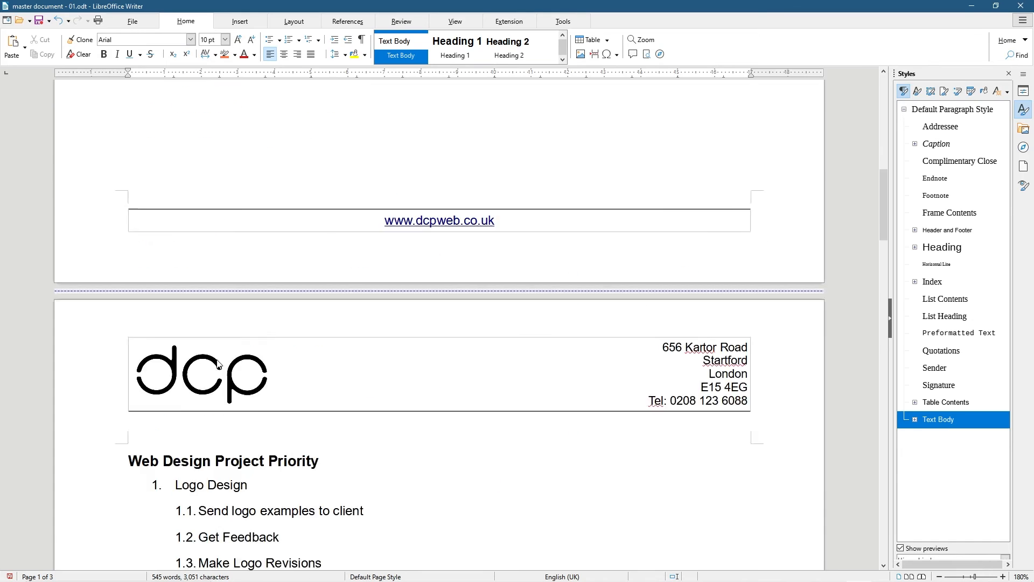
scroll(217, 360, "down", 12)
type("22nd")
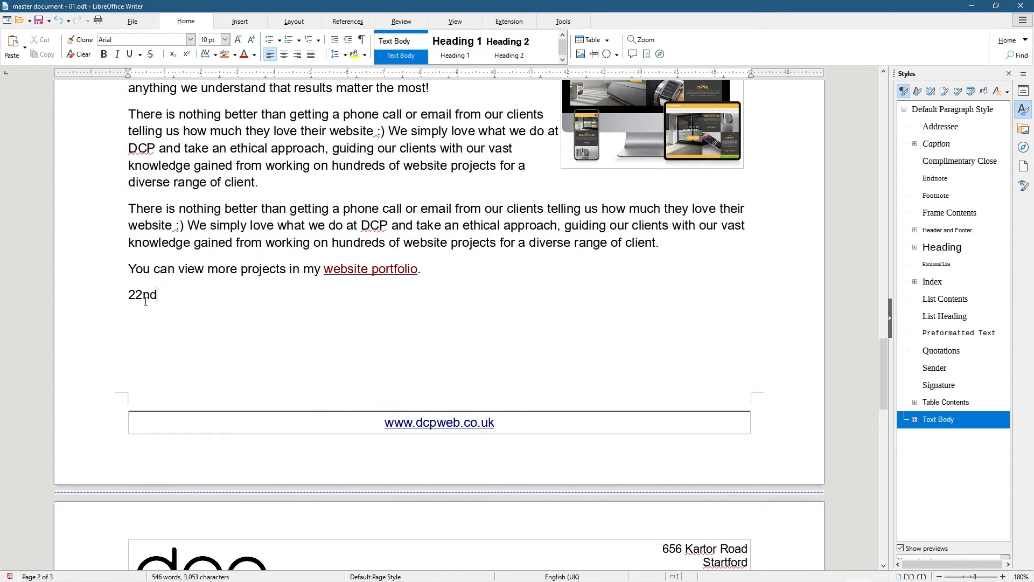
left_click_drag(158, 296, 146, 295)
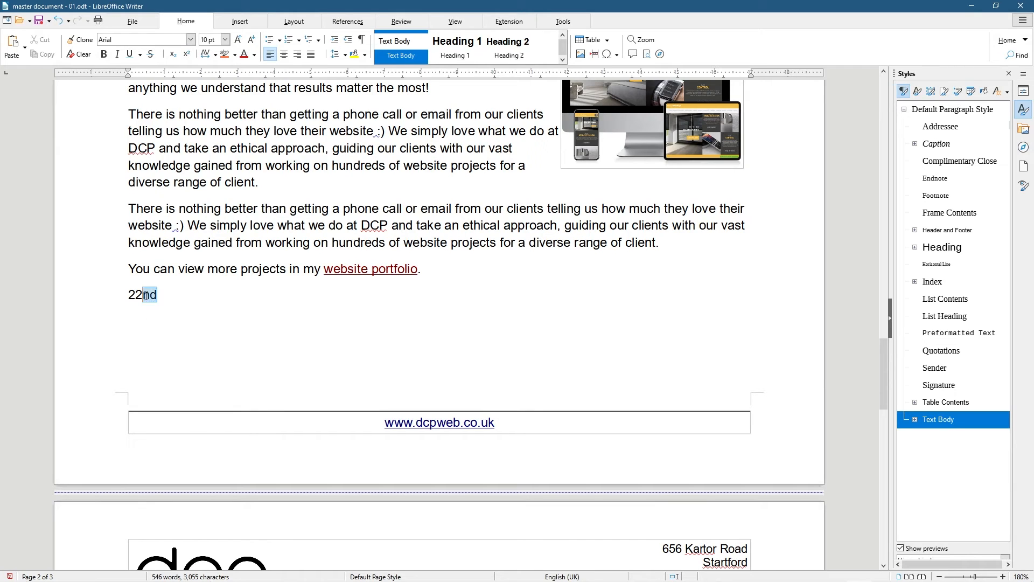
left_click(173, 55)
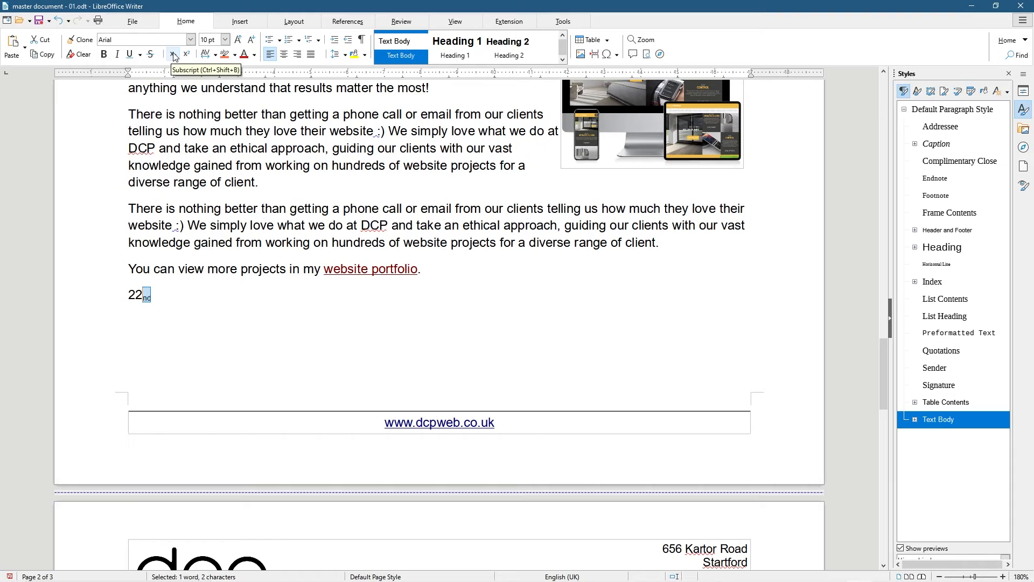
left_click(187, 55)
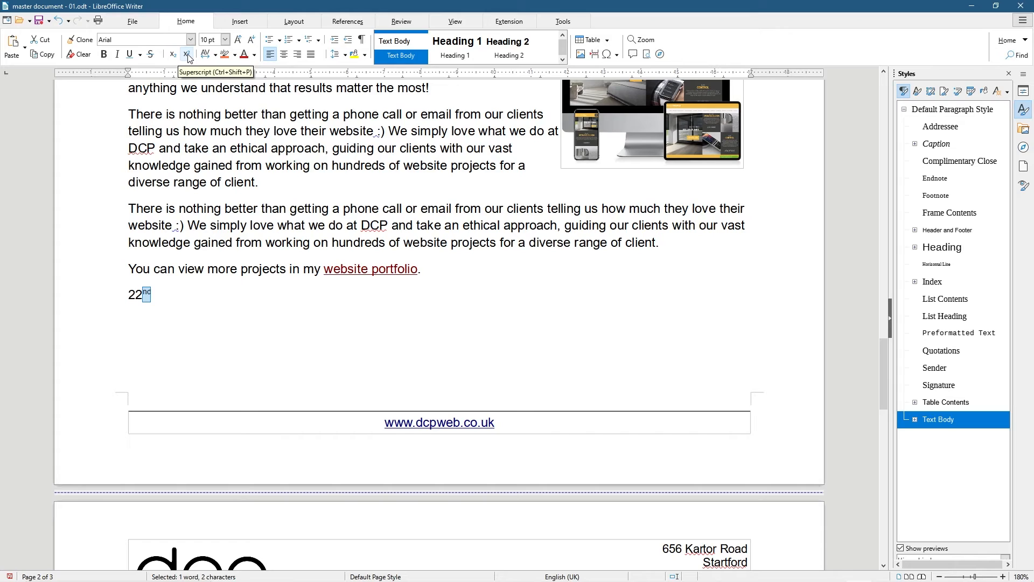
left_click(166, 295)
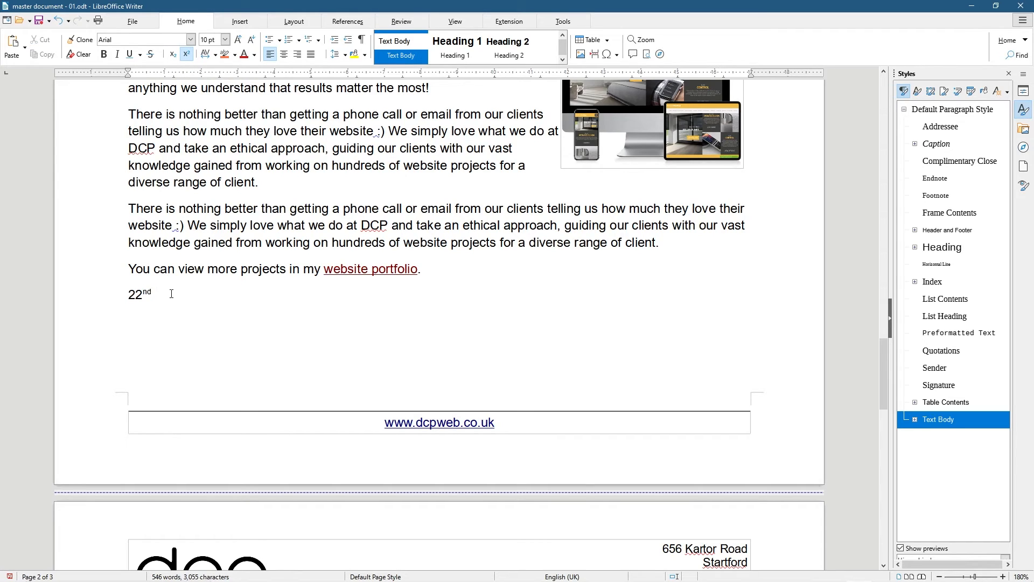
Continue the date with 'November 2021' in normal-size text
type("Nov")
key("Return")
left_click_drag(190, 292, 154, 293)
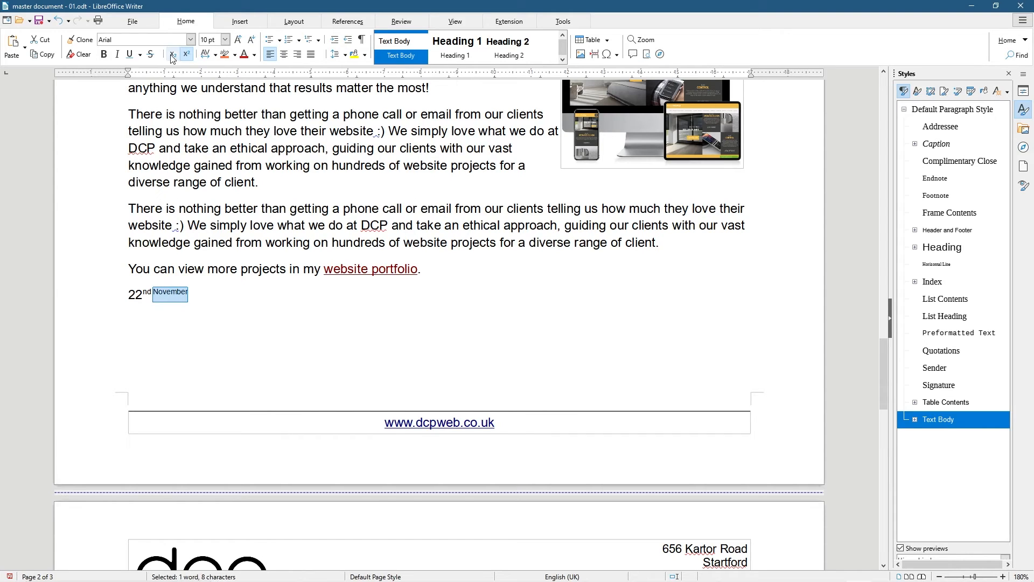
left_click(187, 55)
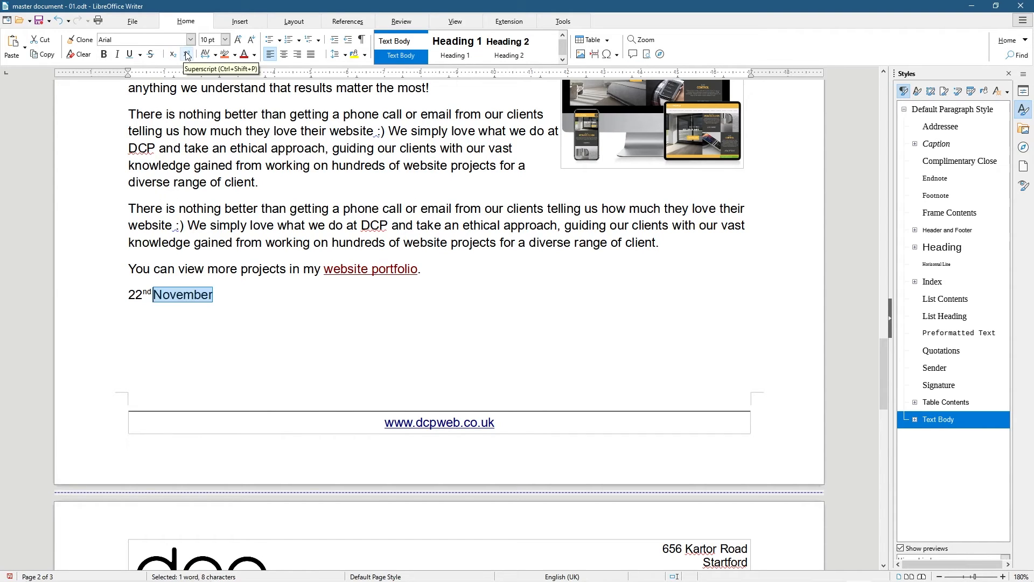
left_click(228, 295)
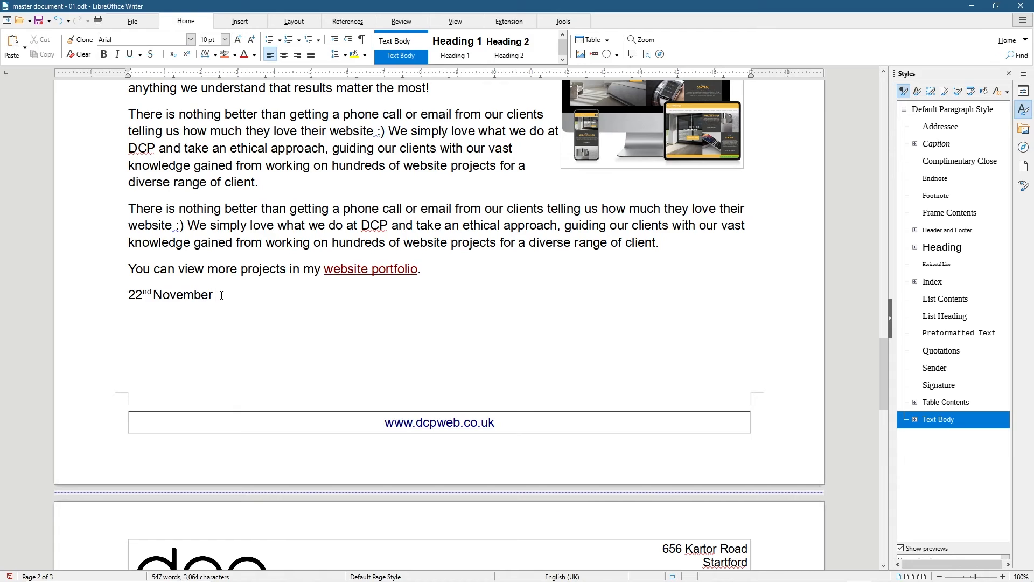
type("2021")
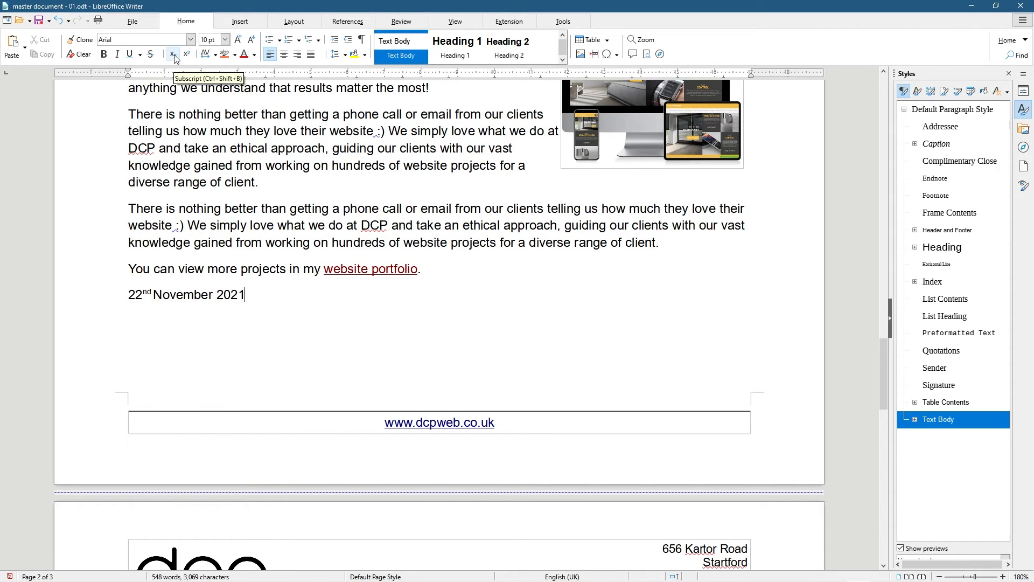
left_click_drag(245, 294, 82, 296)
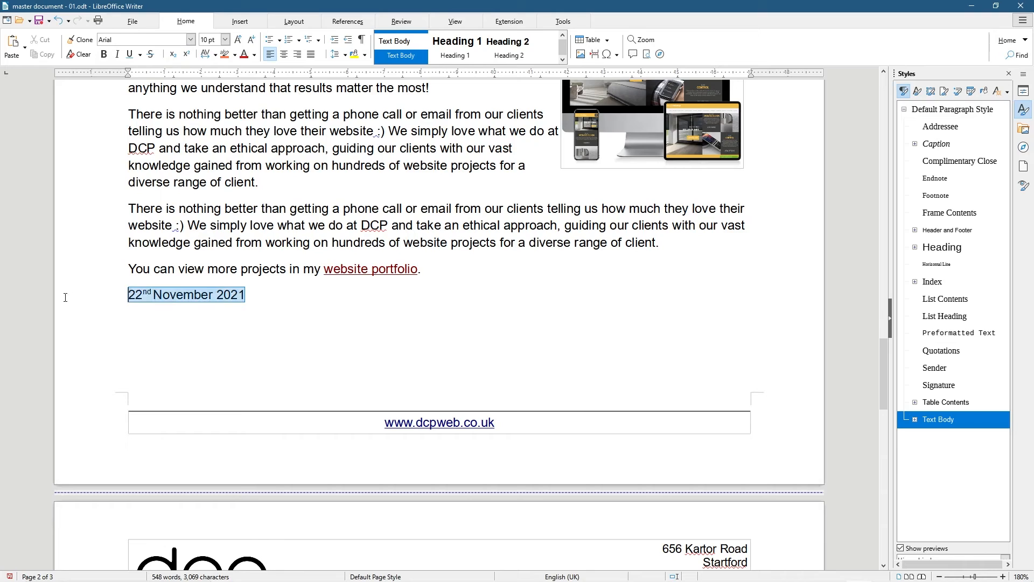
Replace the date line with '21st November 2021'
key("BackSpace")
type("22")
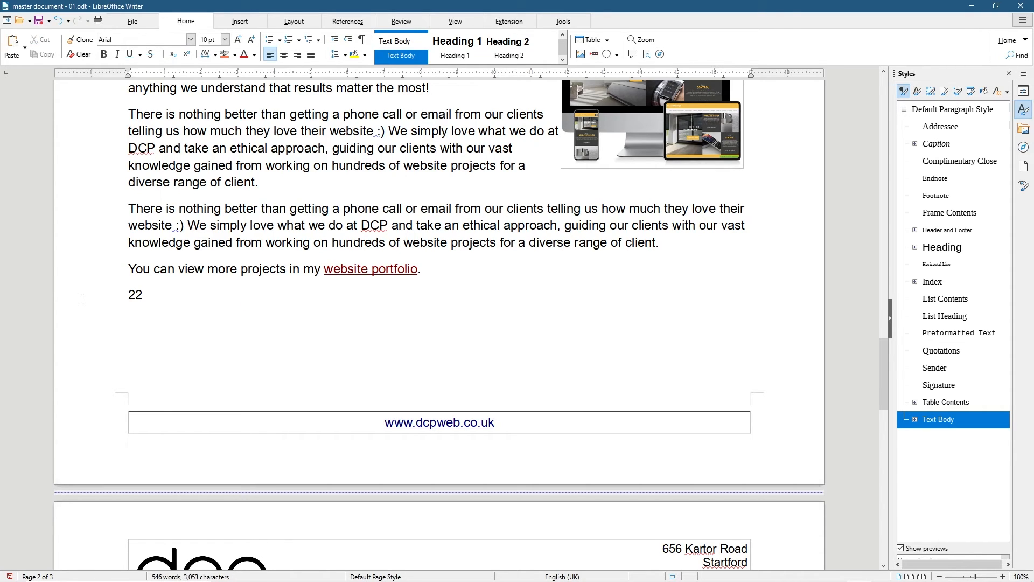
key("BackSpace")
type("1")
type("st")
type("Nobe")
key("BackSpace")
key("BackSpace")
key("BackSpace")
type("o")
type("ve")
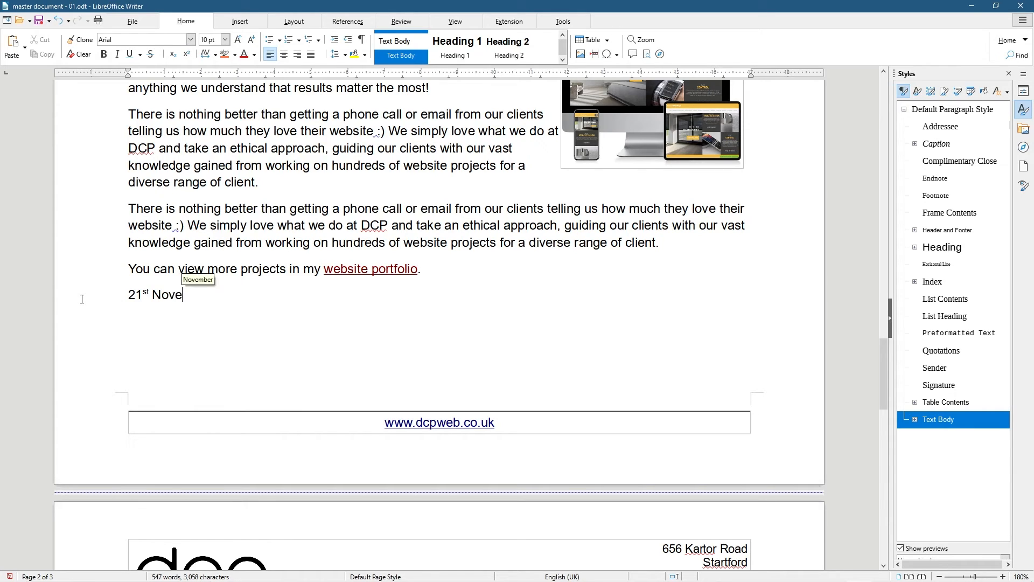
key("Return")
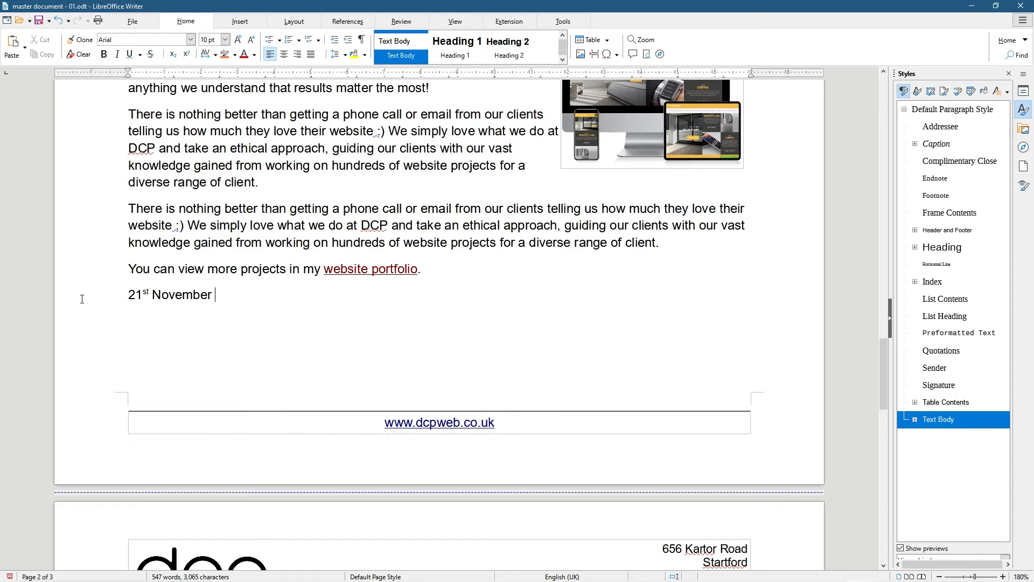
type("2021")
Prefix the date line with 'Last completed project:'
left_click_drag(260, 298, 127, 295)
type("Lasy")
key("BackSpace")
type("t completed project:")
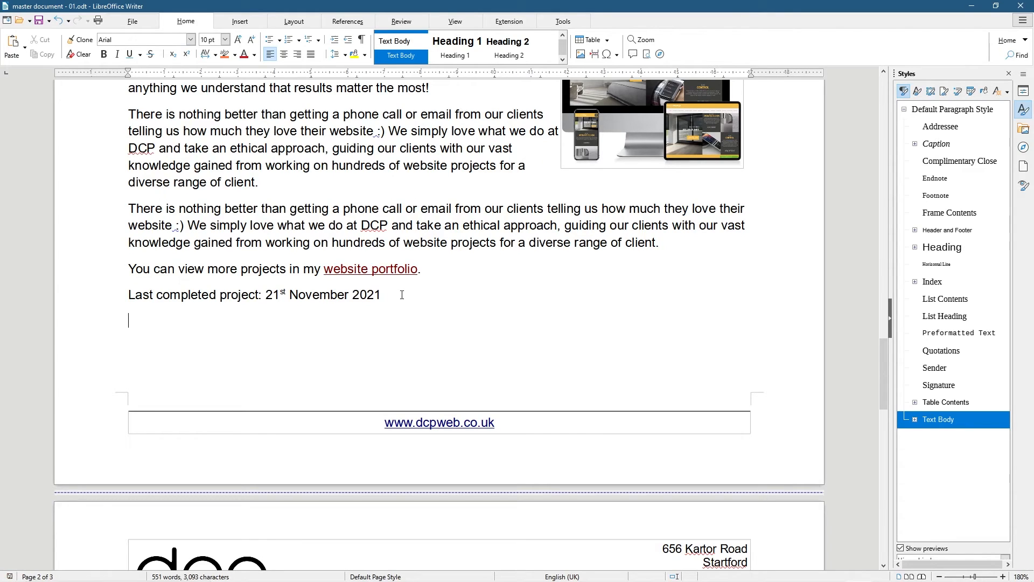
Try Very Tight and Very Loose character spacing on the last line, returning to Normal each time
left_click_drag(381, 295, 128, 296)
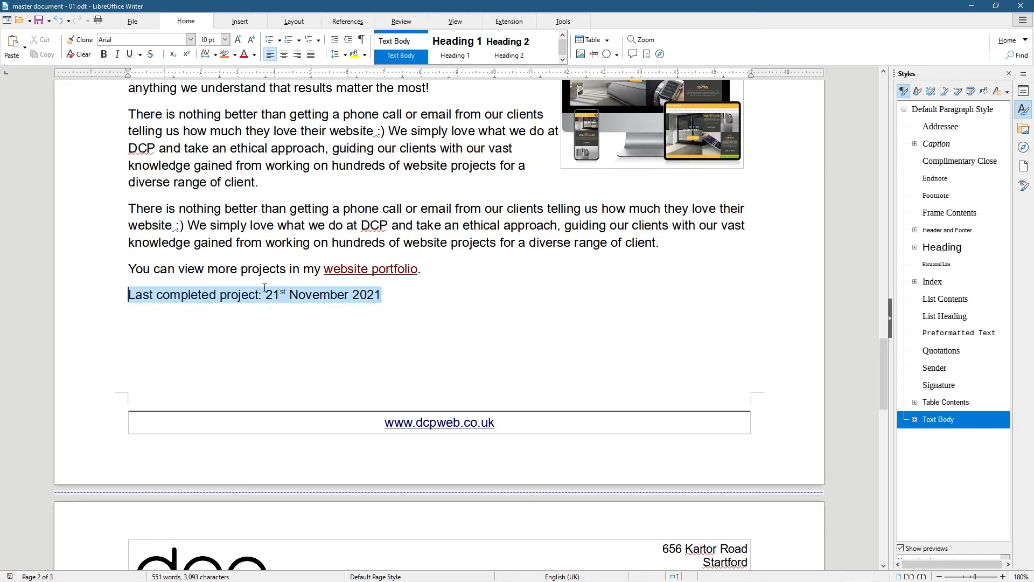
left_click(216, 56)
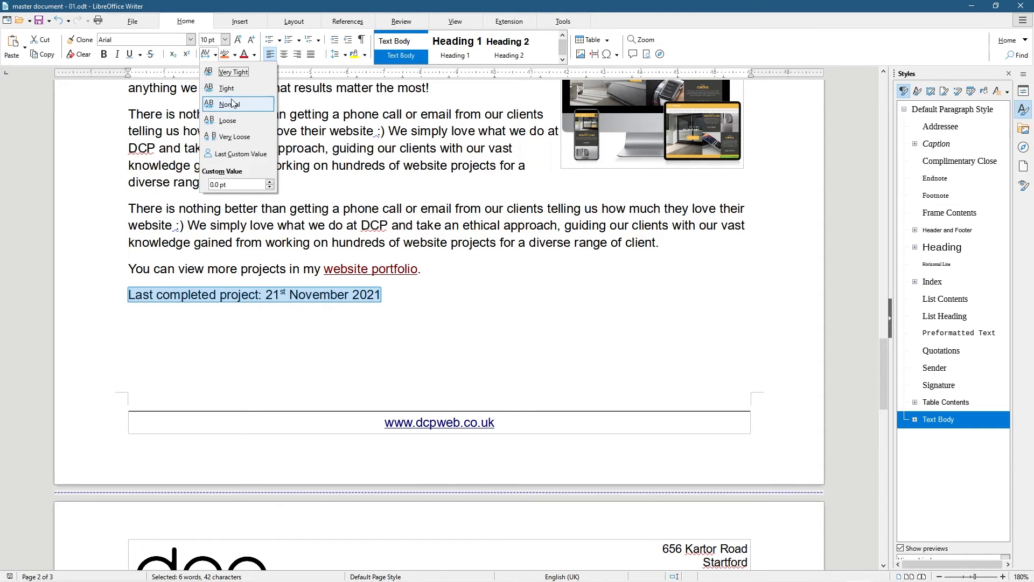
left_click(231, 73)
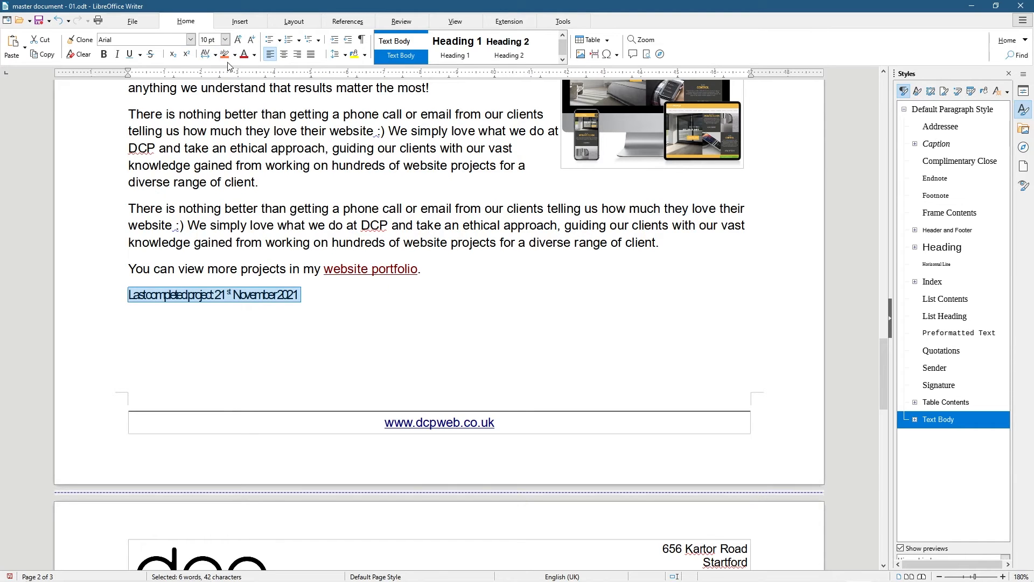
left_click(216, 56)
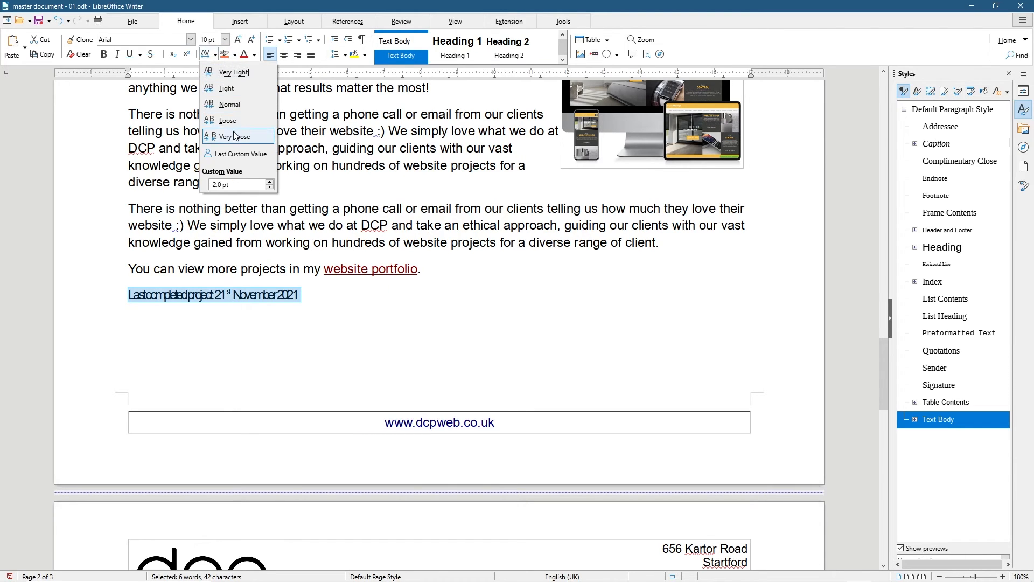
left_click(229, 104)
left_click(214, 56)
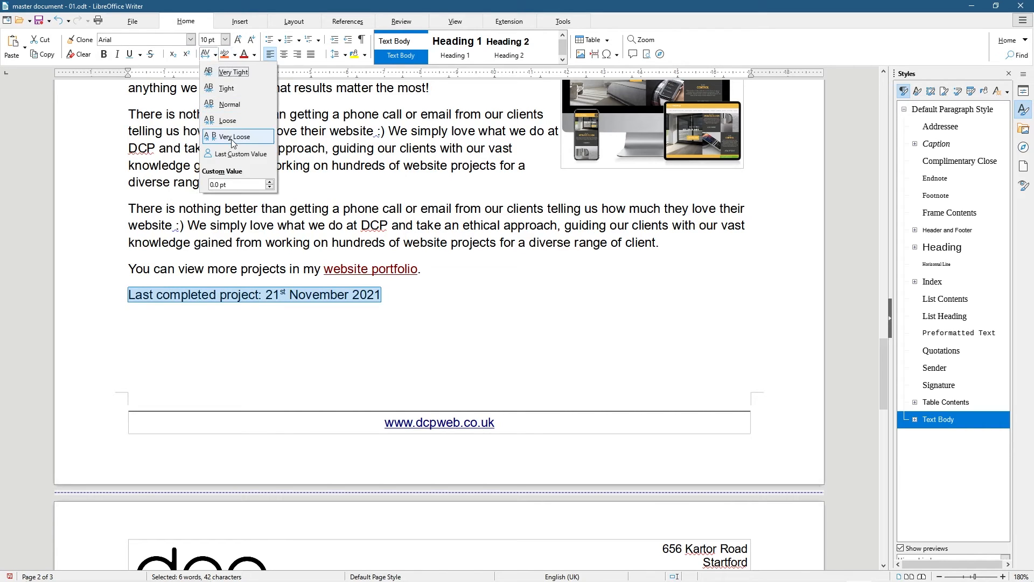
left_click(234, 140)
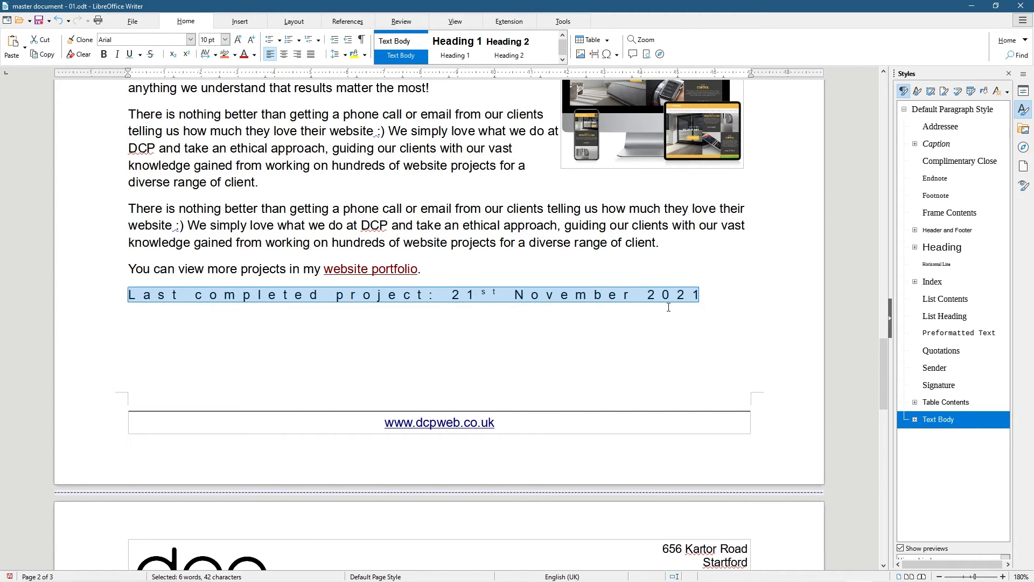
left_click(214, 56)
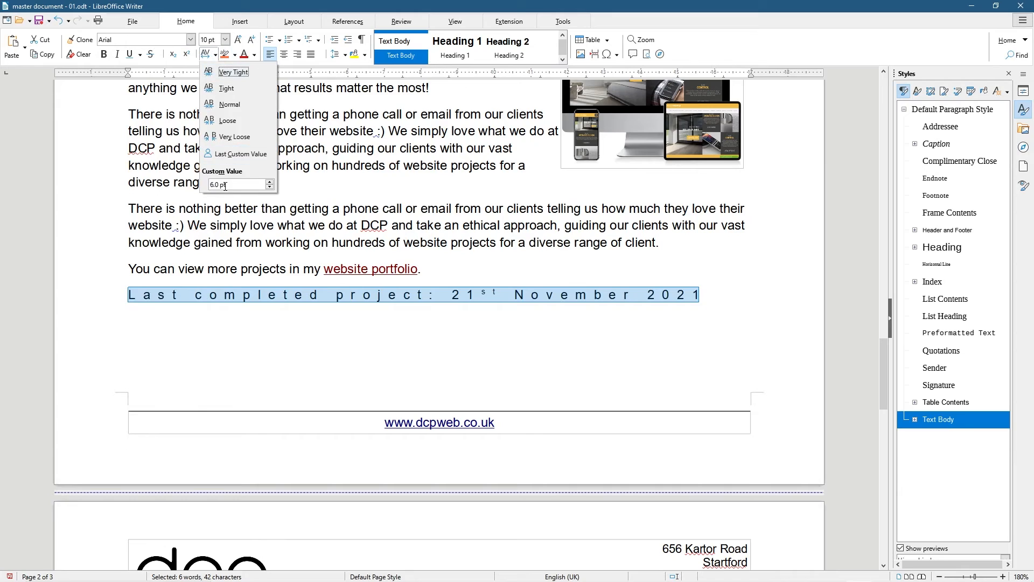
left_click(228, 104)
Reselect the last line and dismiss the character spacing menu without changes
left_click(387, 294)
left_click_drag(387, 294, 128, 294)
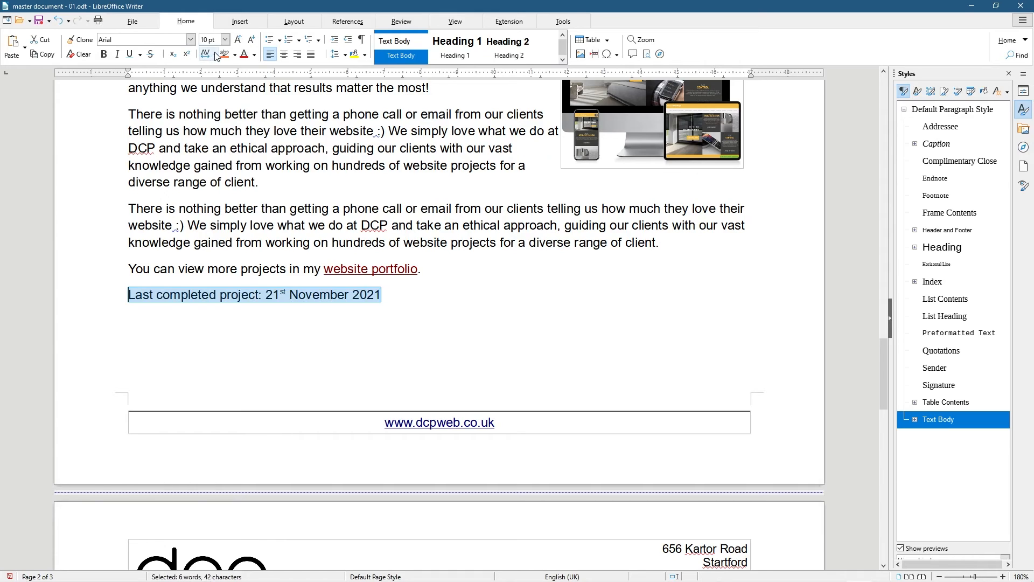
left_click(215, 55)
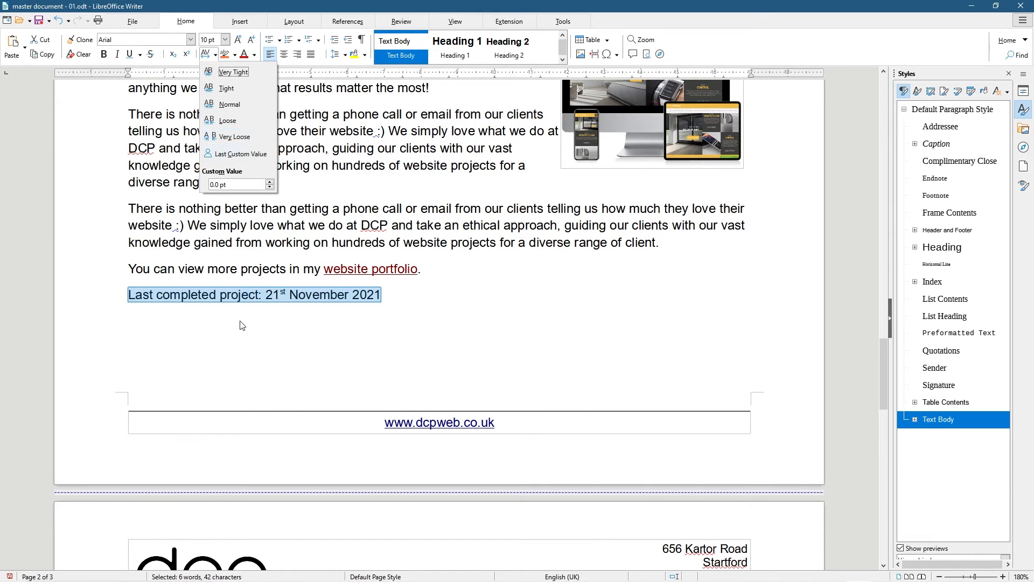
left_click(319, 300)
left_click(414, 292)
left_click_drag(414, 292, 11, 291)
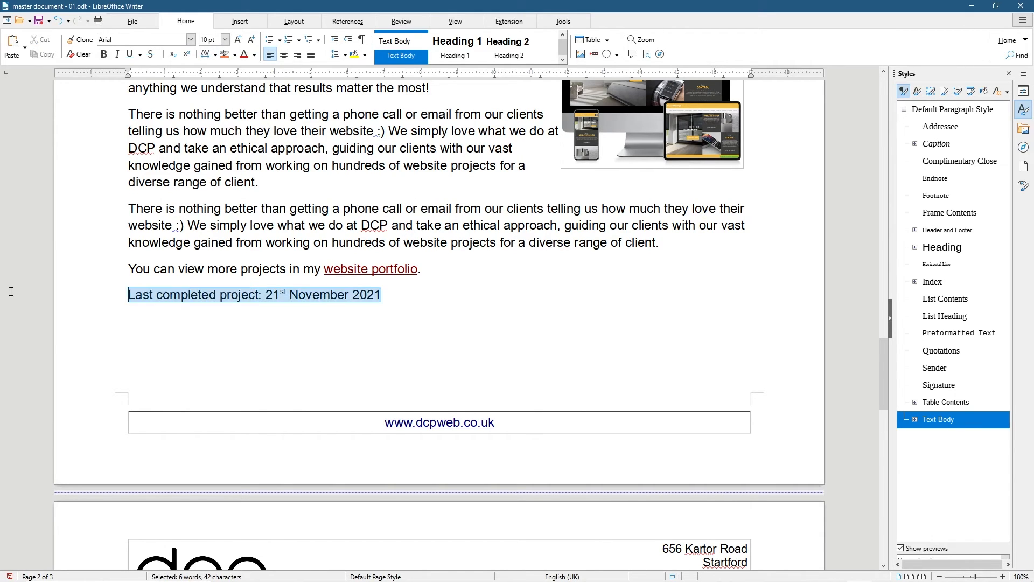
left_click(411, 294)
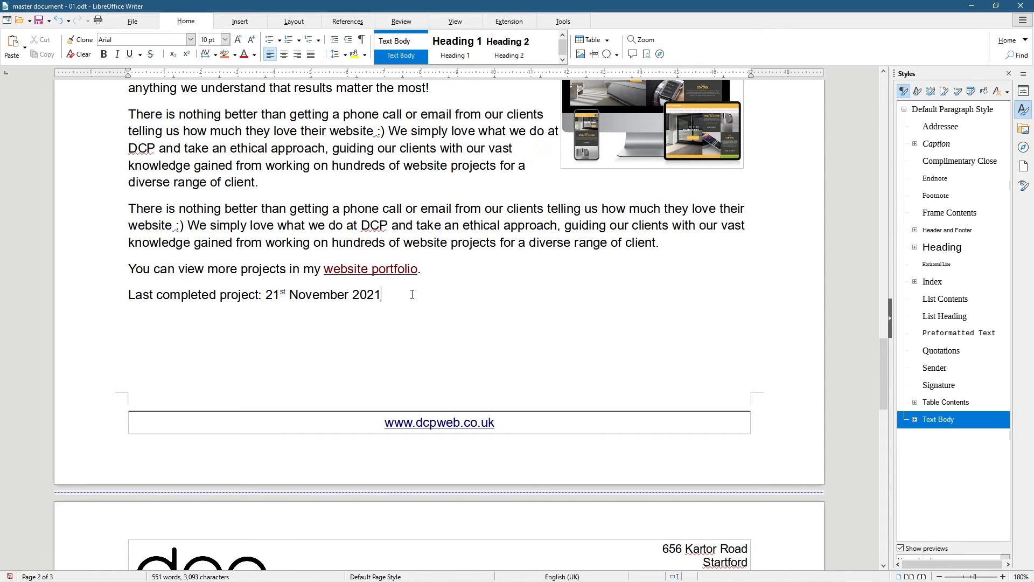
Highlight the 'Last completed project' line in Coral, then undo it
left_click_drag(400, 295, 69, 316)
left_click(69, 316)
triple_click(372, 297)
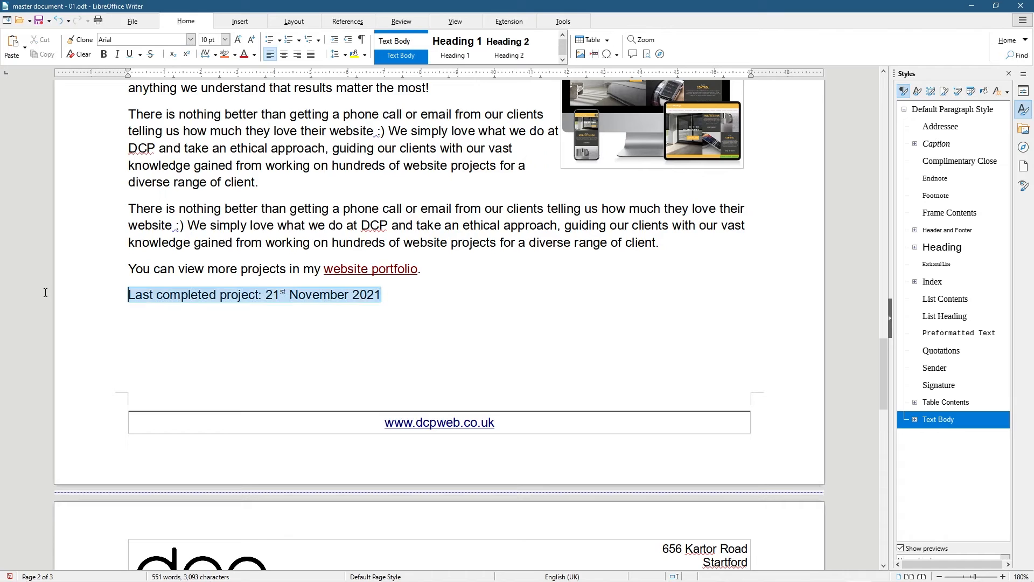
left_click(226, 55)
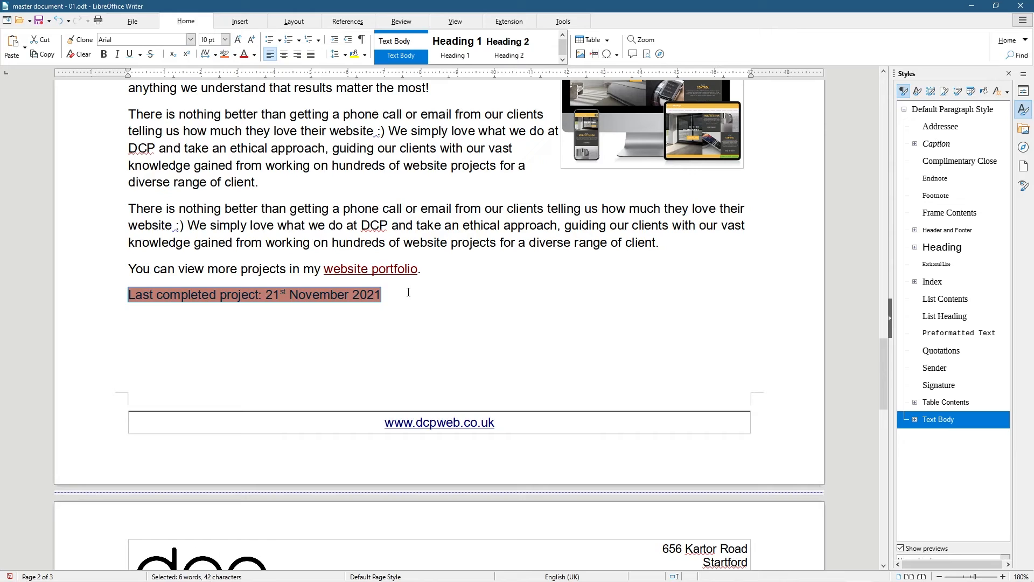
key("ctrl+z")
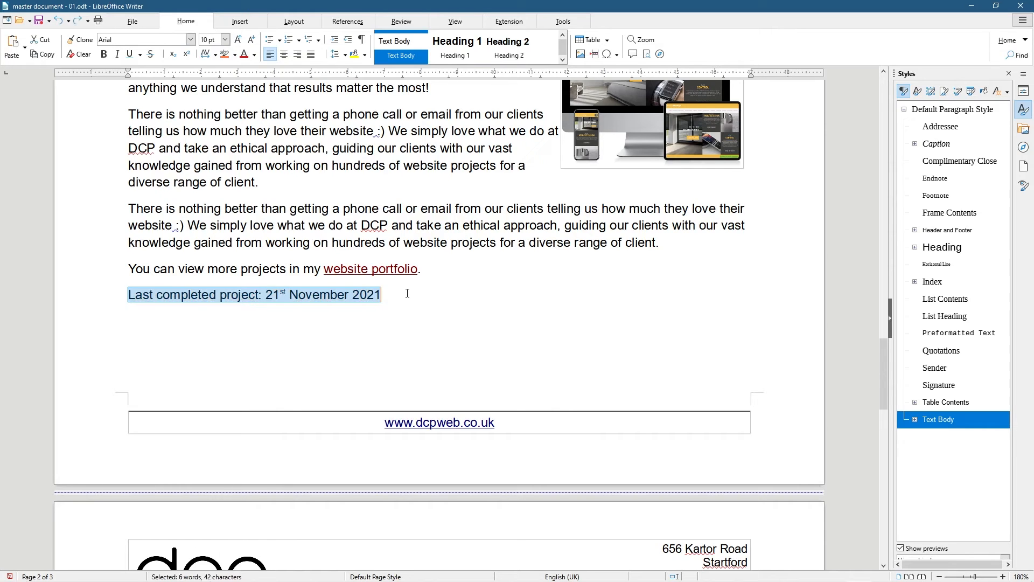
Colour the line's text Crimson
left_click(254, 55)
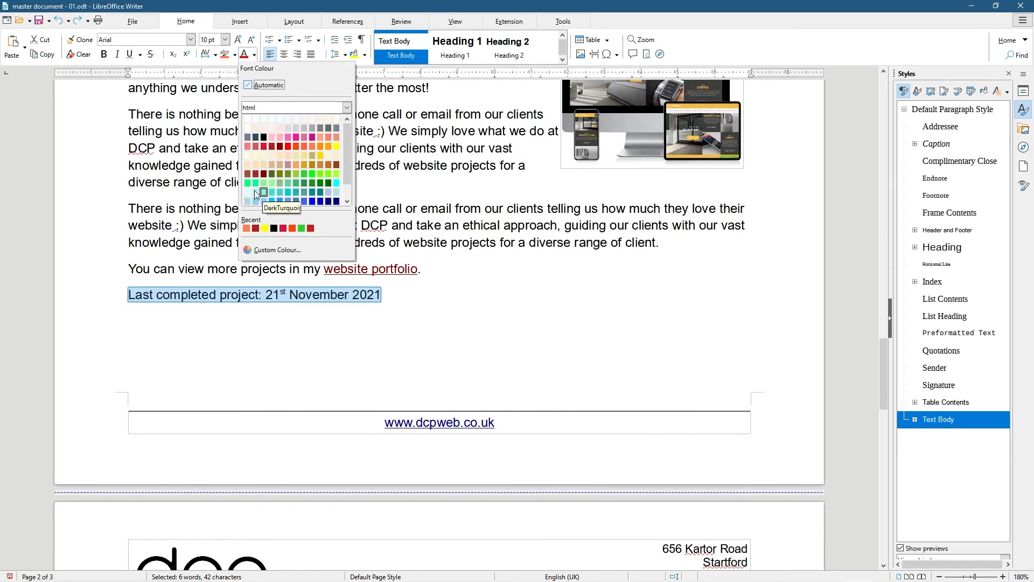
left_click(283, 227)
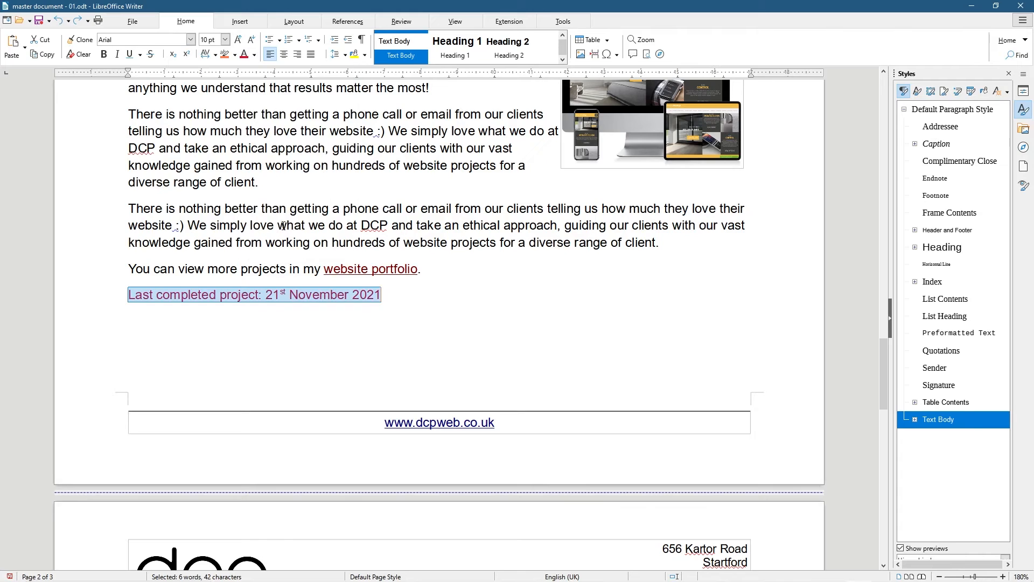
left_click(411, 293)
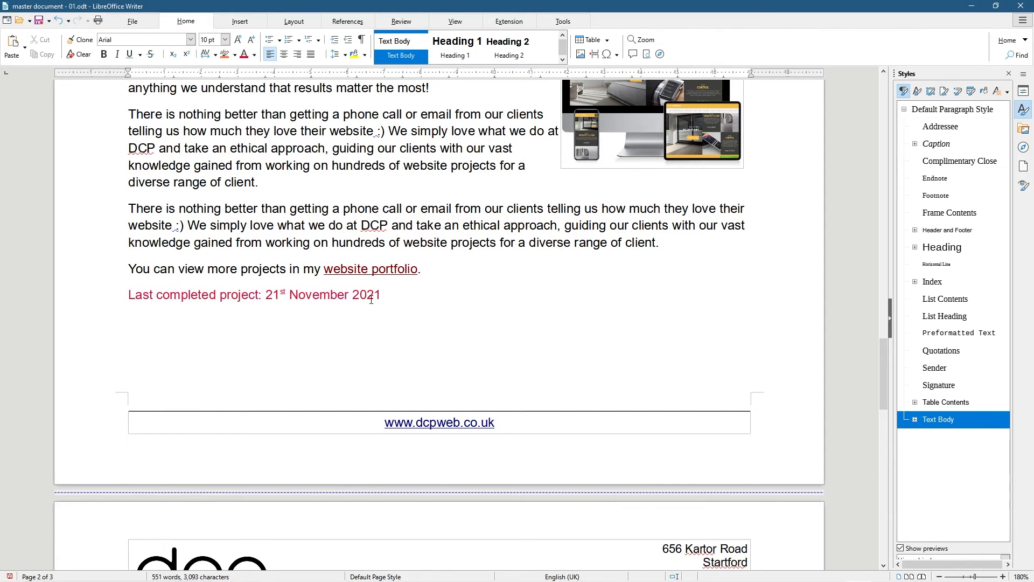
Reselect the line and remove all its direct formatting, restoring plain black text
triple_click(391, 297)
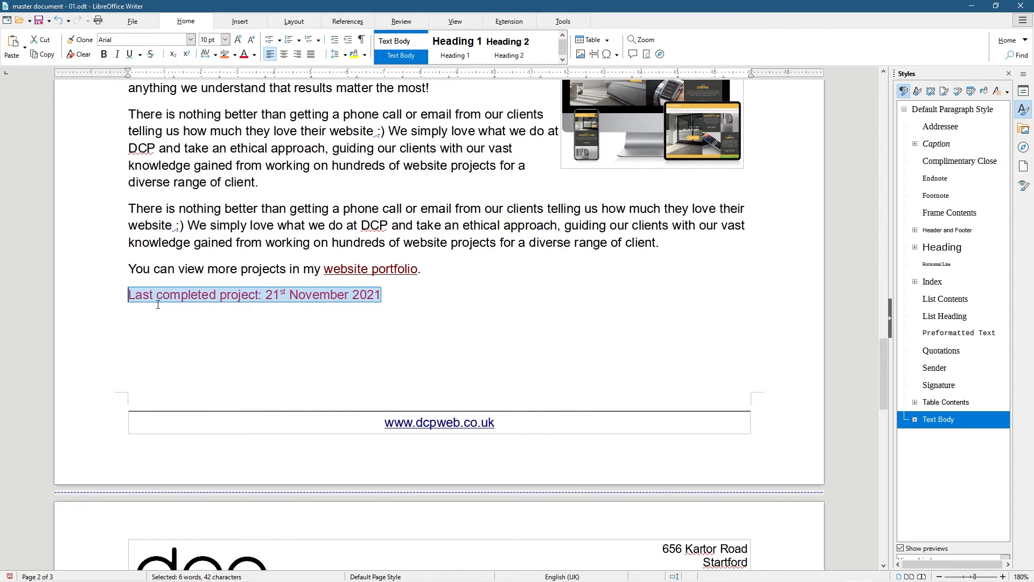
left_click(255, 301)
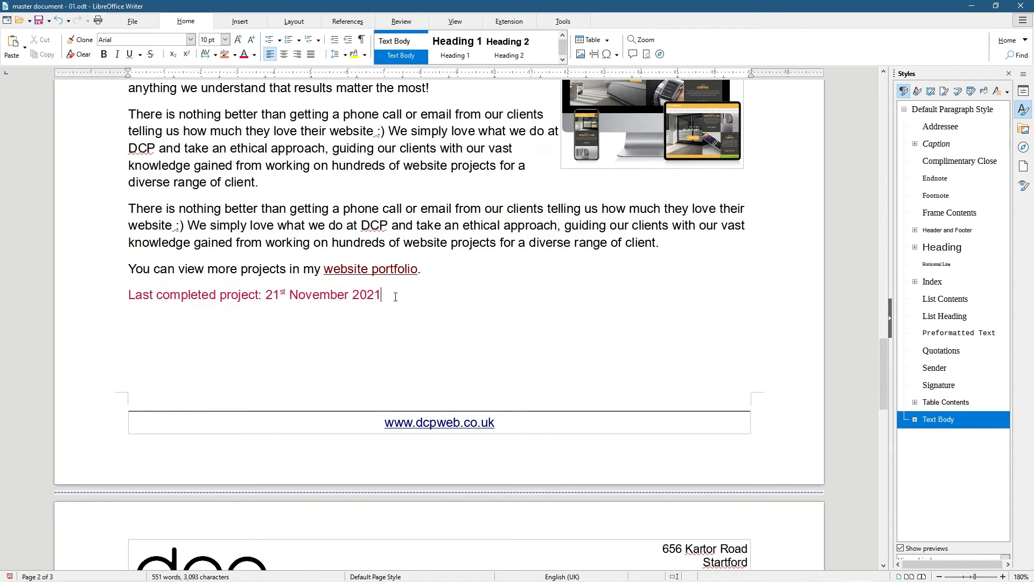
left_click_drag(394, 294, 61, 293)
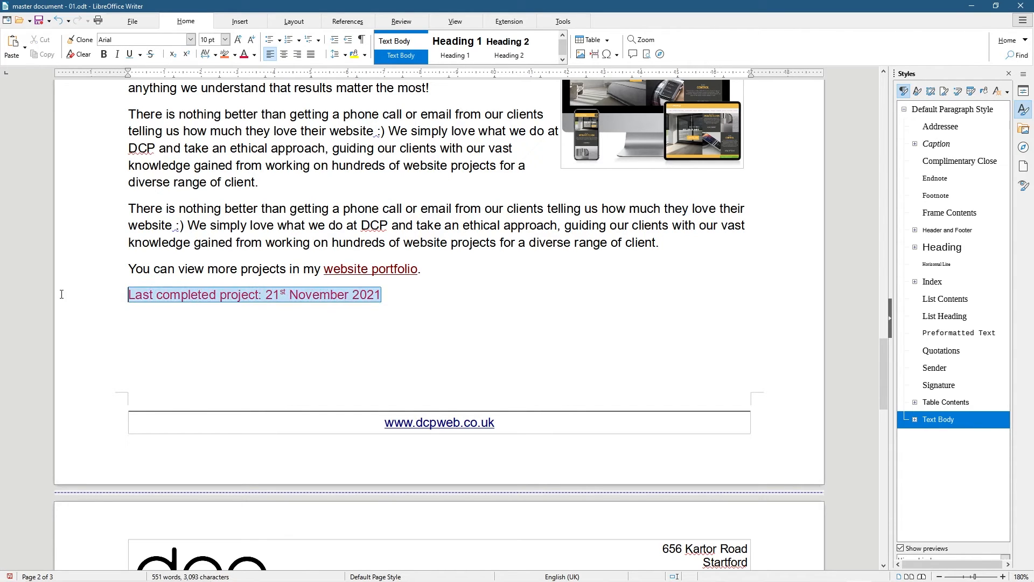
left_click(80, 55)
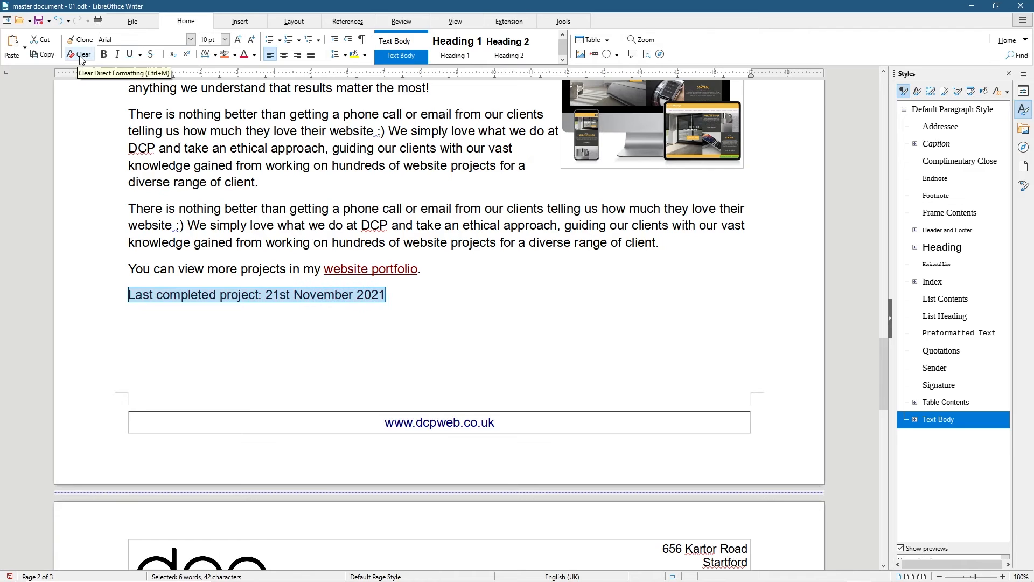
left_click(411, 293)
left_click_drag(129, 208, 388, 286)
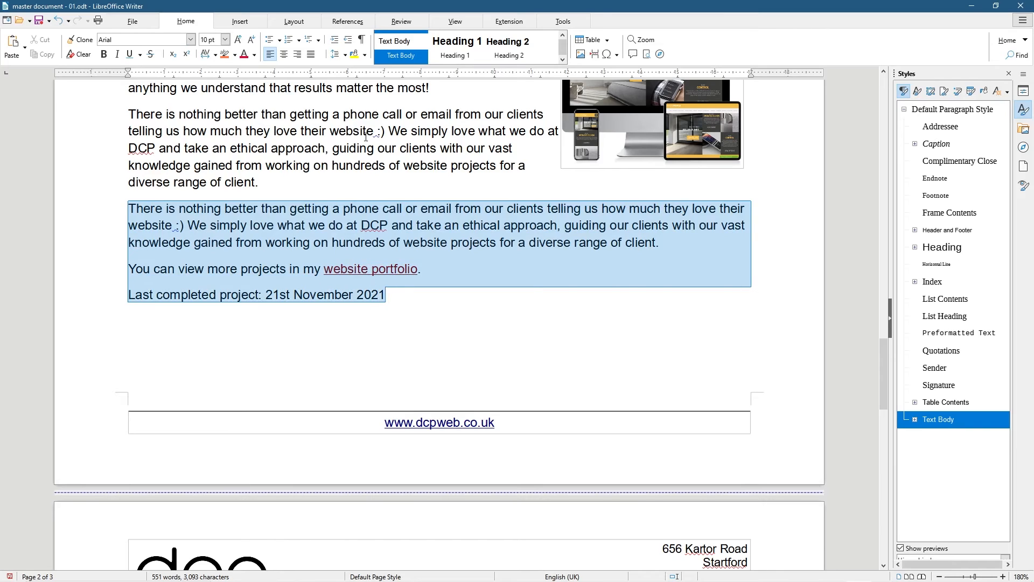
left_click(365, 55)
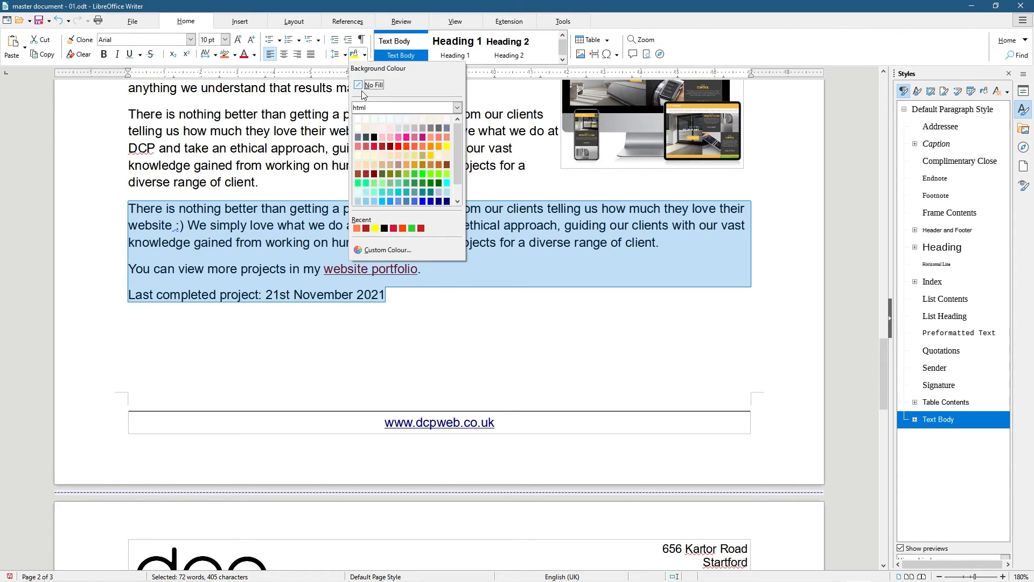
left_click(423, 173)
left_click(268, 243)
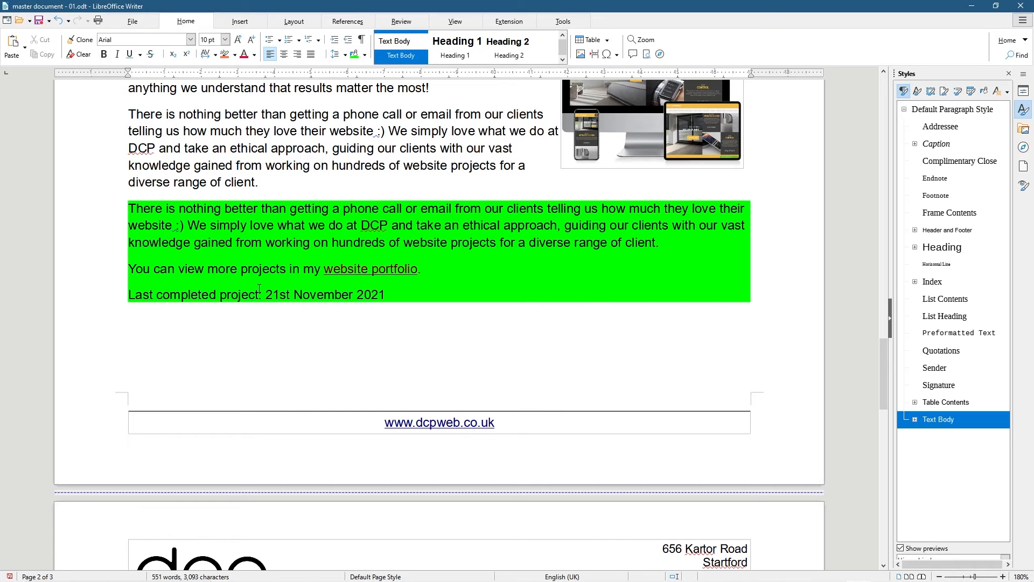
key("ctrl+a")
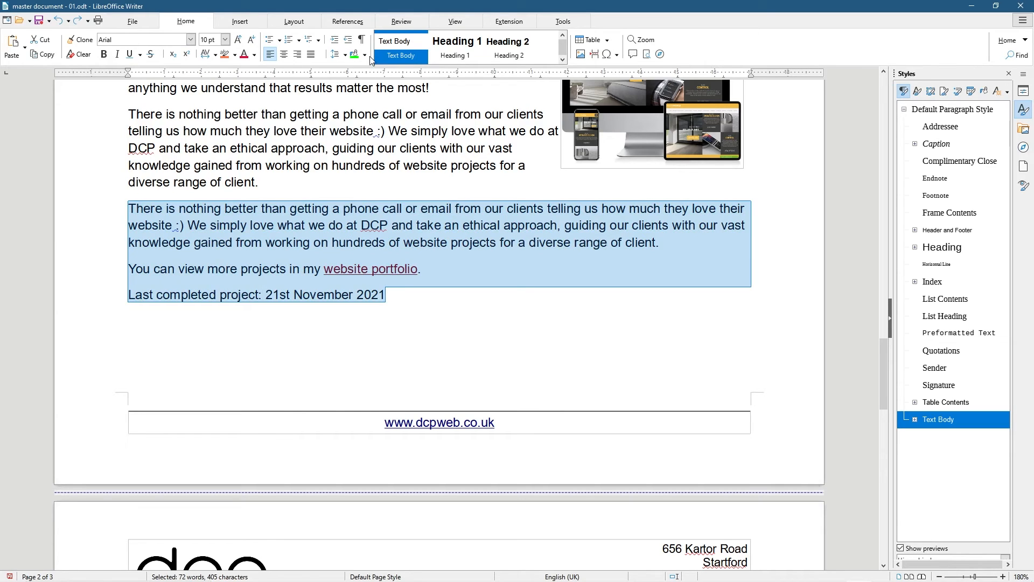
left_click(379, 237)
Highlight the struck-through '15 years' in Crimson from the recent highlight colours
scroll(379, 238, "down", 2)
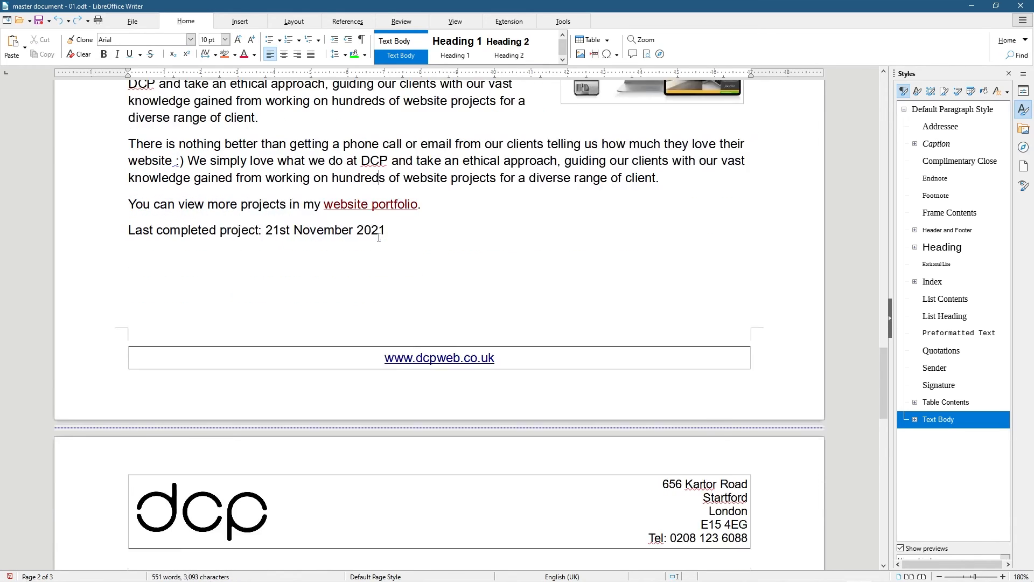
scroll(378, 237, "up", 5)
scroll(379, 238, "up", 3)
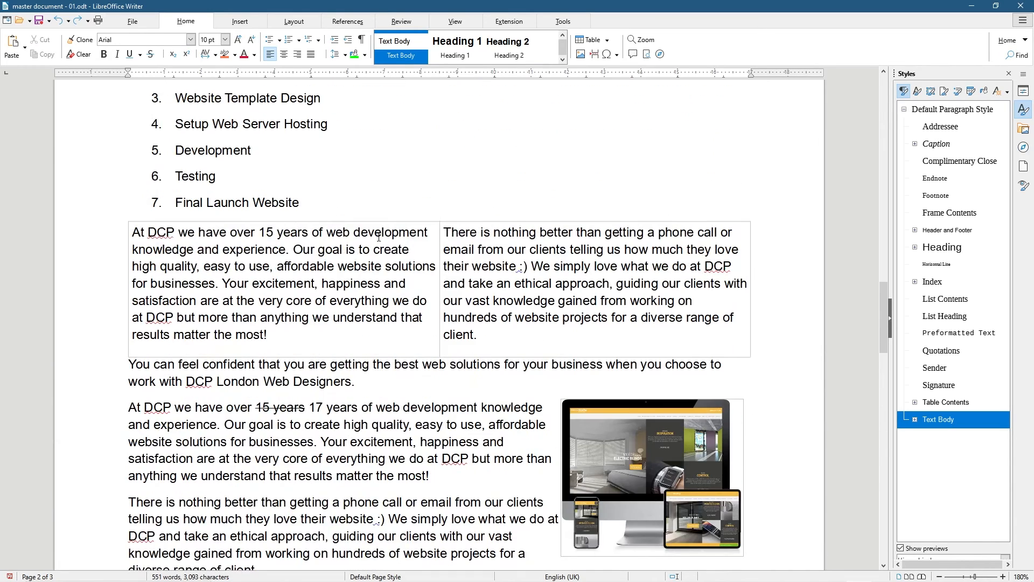
scroll(379, 237, "up", 5)
scroll(379, 237, "down", 8)
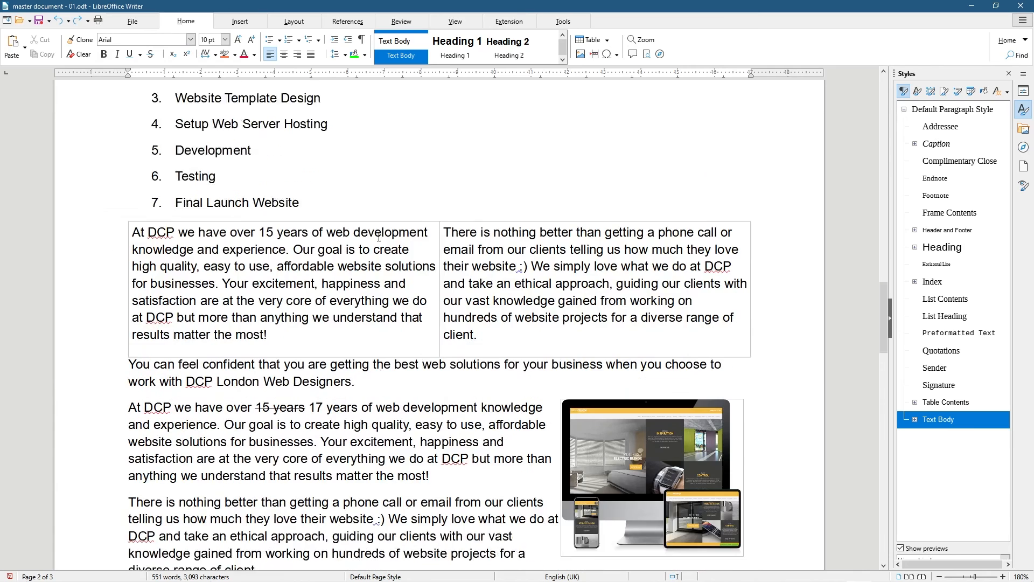
scroll(378, 237, "down", 3)
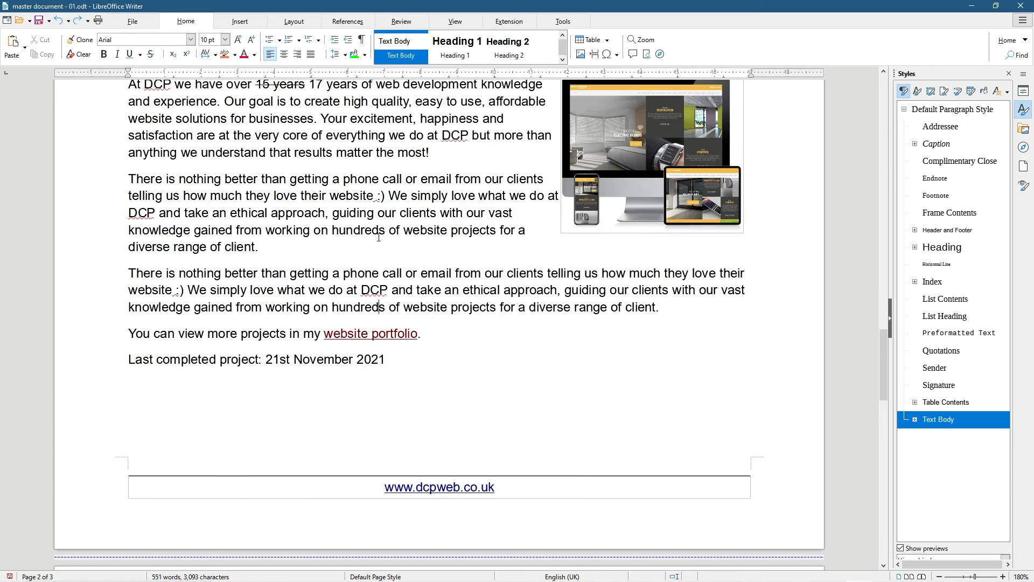
scroll(379, 237, "up", 3)
left_click_drag(305, 277, 255, 275)
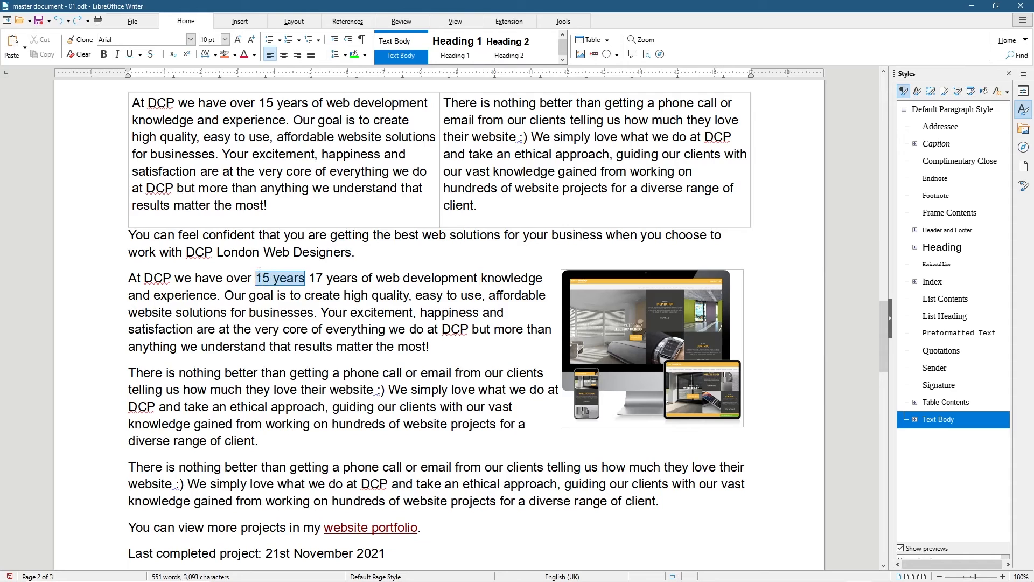
left_click(234, 55)
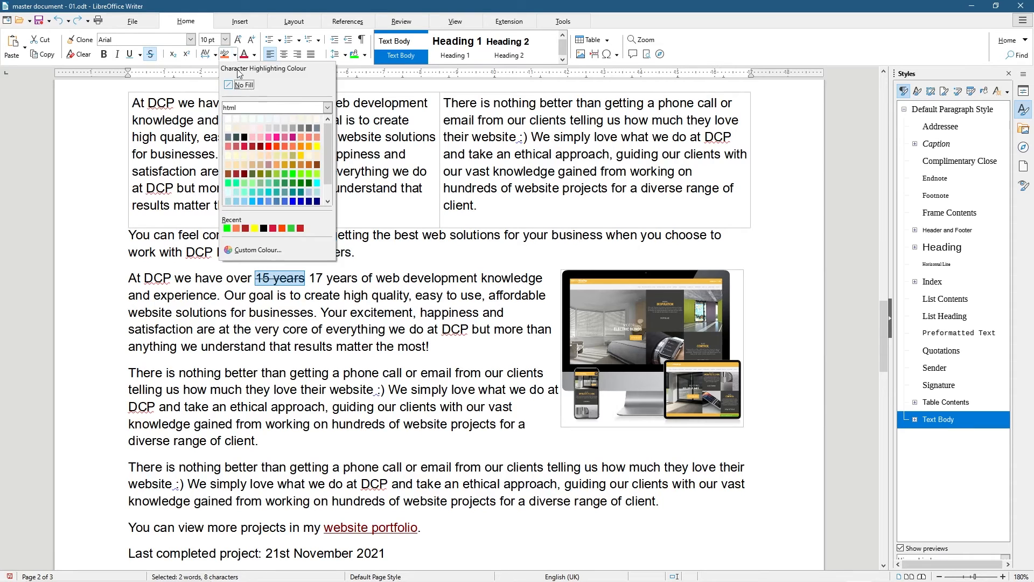
left_click(273, 228)
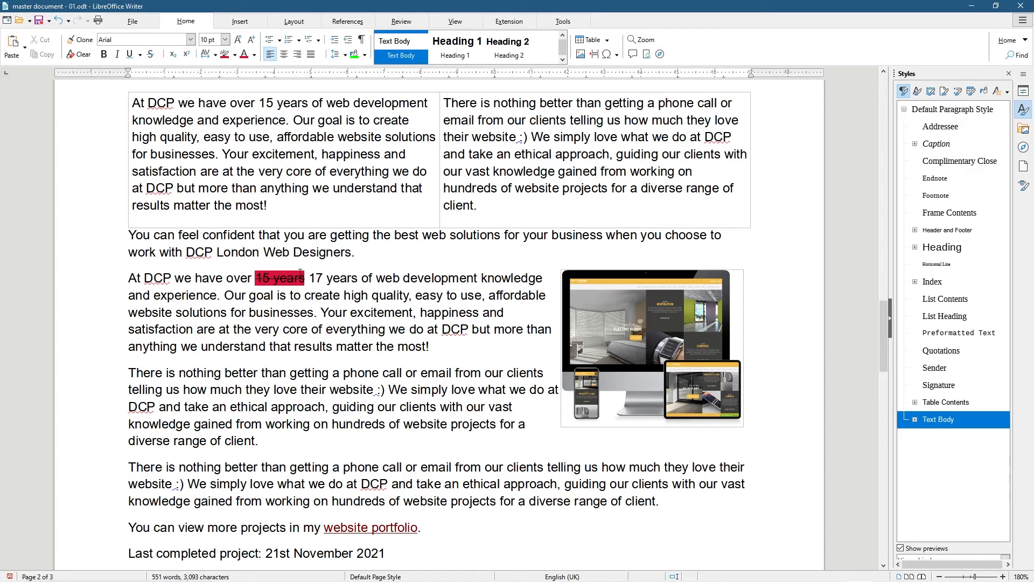
left_click_drag(311, 276, 359, 278)
left_click(354, 387)
Try centre, right and justify on the Last completed project line, then left-align the last line
scroll(297, 317, "down", 3)
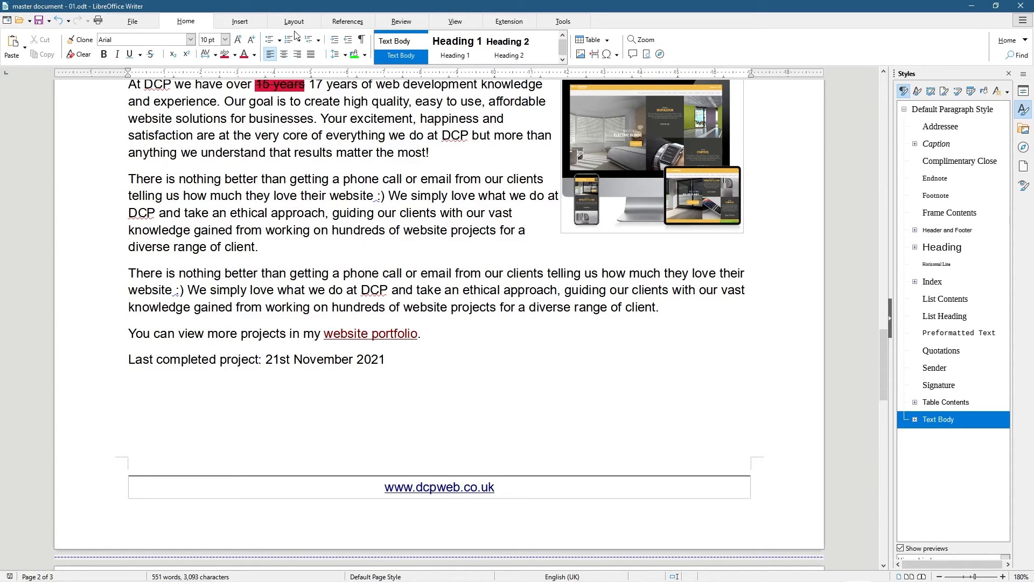
left_click(284, 55)
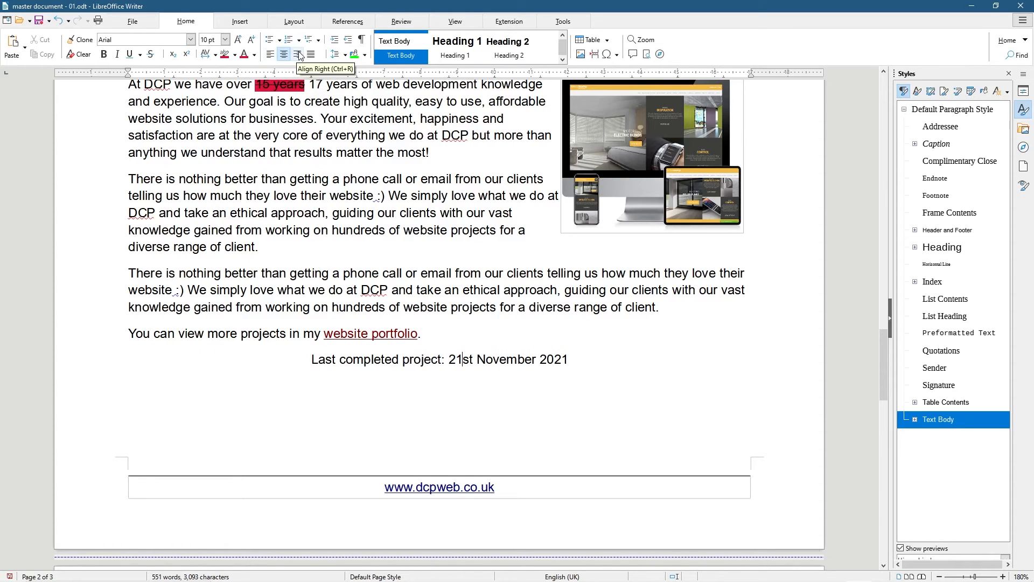
left_click(298, 55)
left_click(311, 55)
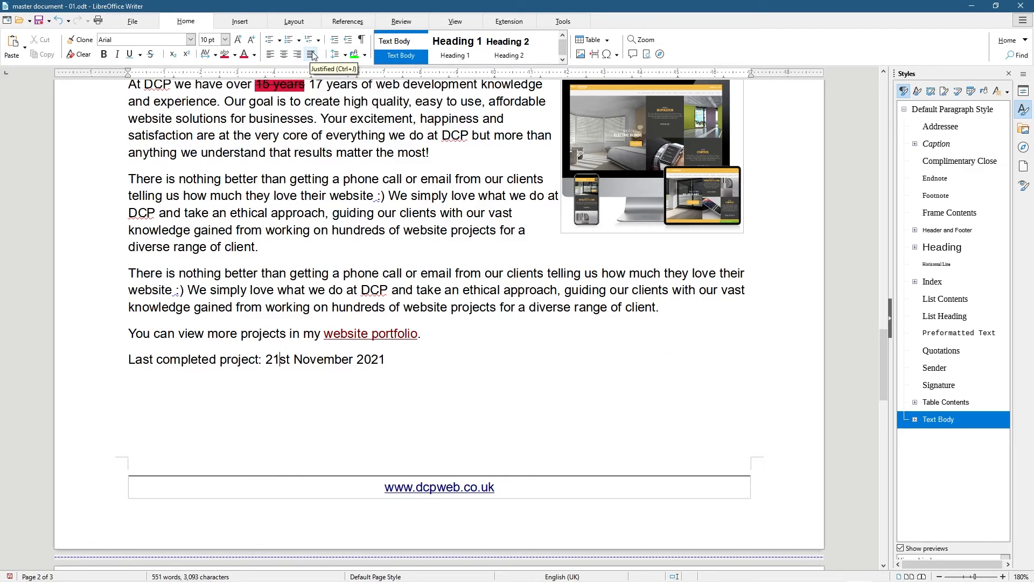
left_click_drag(168, 357, 349, 359)
left_click(349, 359)
left_click(271, 55)
left_click_drag(141, 359, 348, 360)
left_click(345, 359)
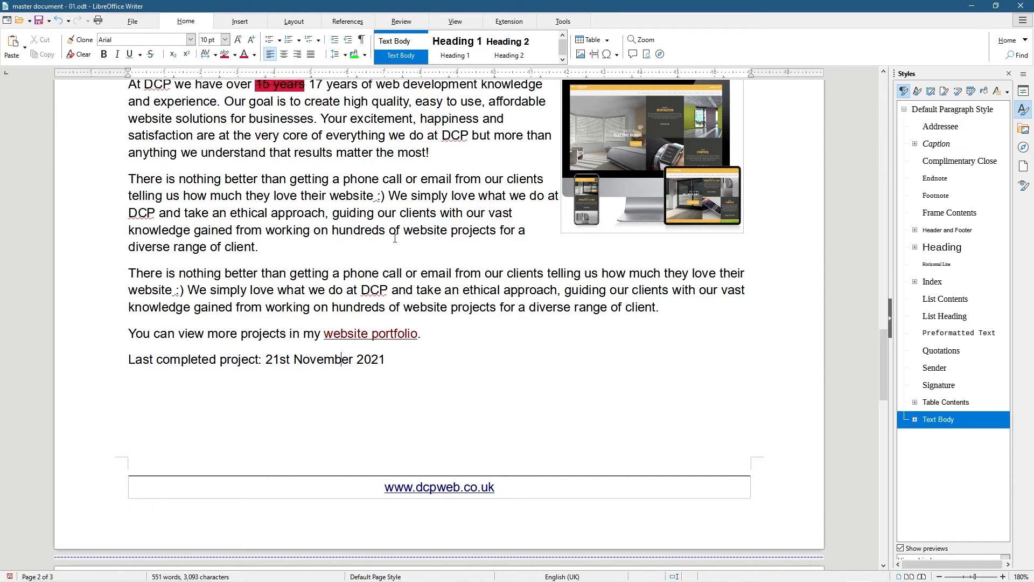
Justify the two 'There is nothing better' paragraphs, restoring accidentally deleted words with Ctrl+Z
left_click_drag(661, 308, 129, 178)
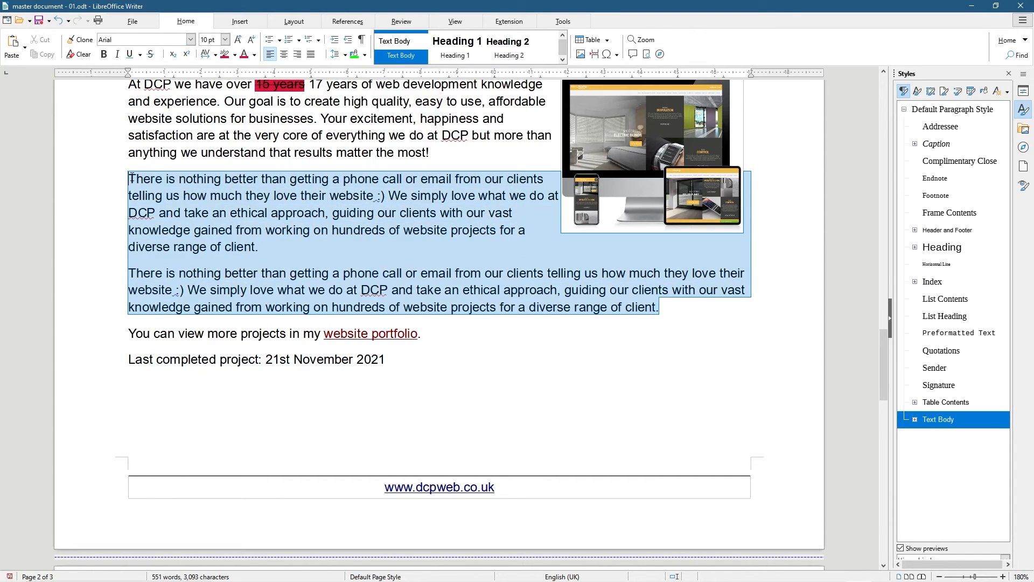
left_click(311, 54)
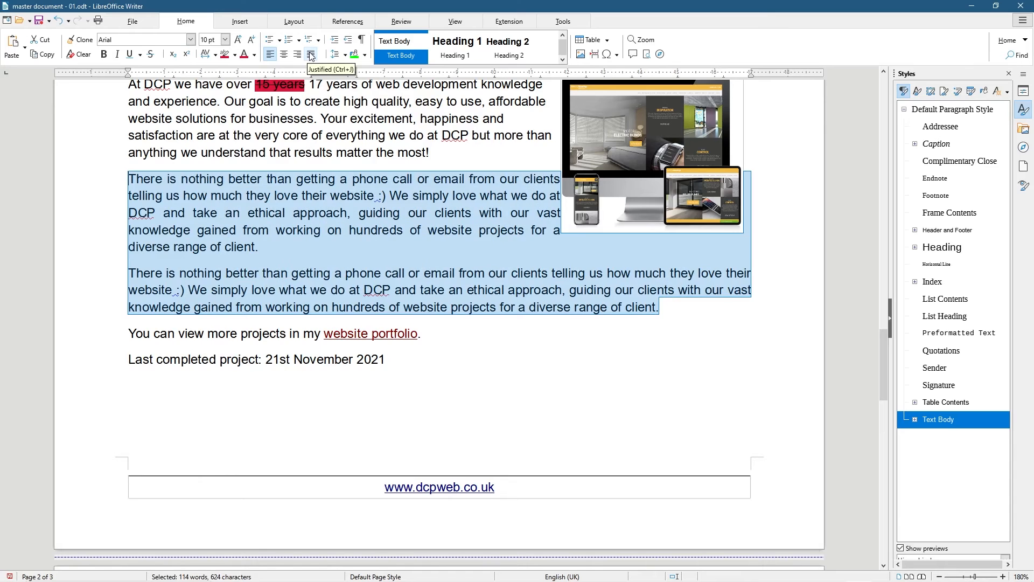
left_click(537, 250)
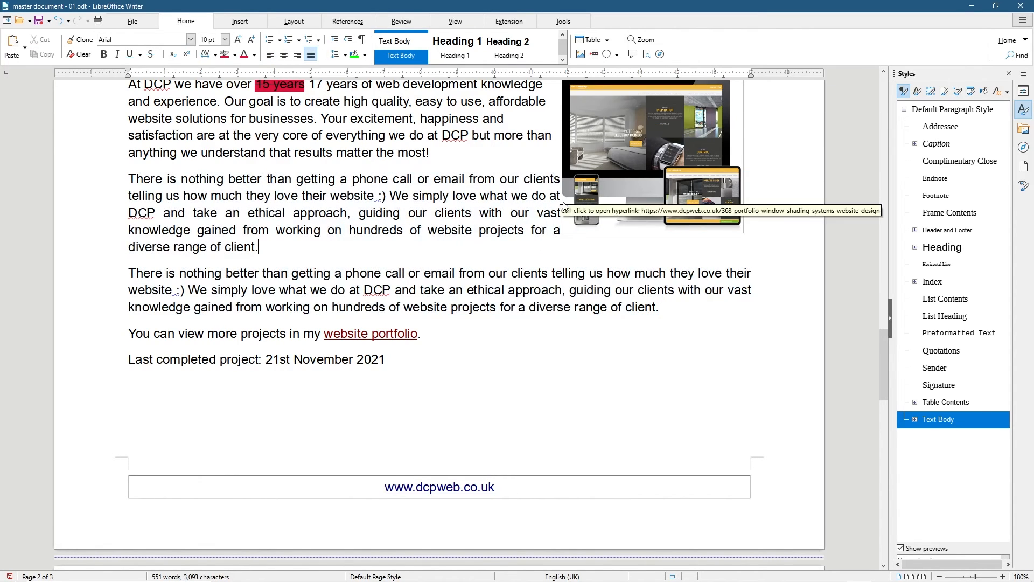
scroll(563, 206, "up", 3)
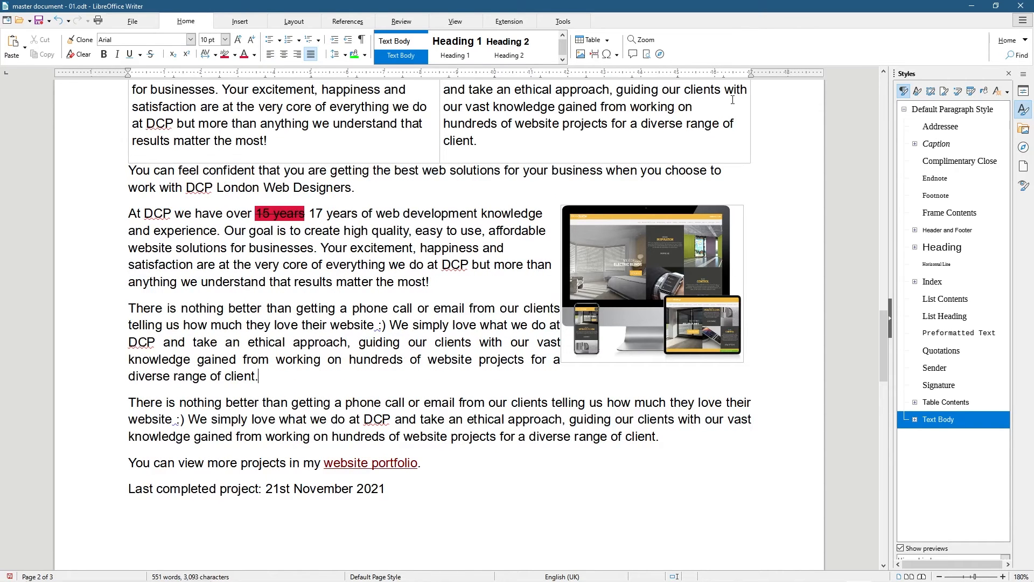
left_click_drag(659, 438, 128, 308)
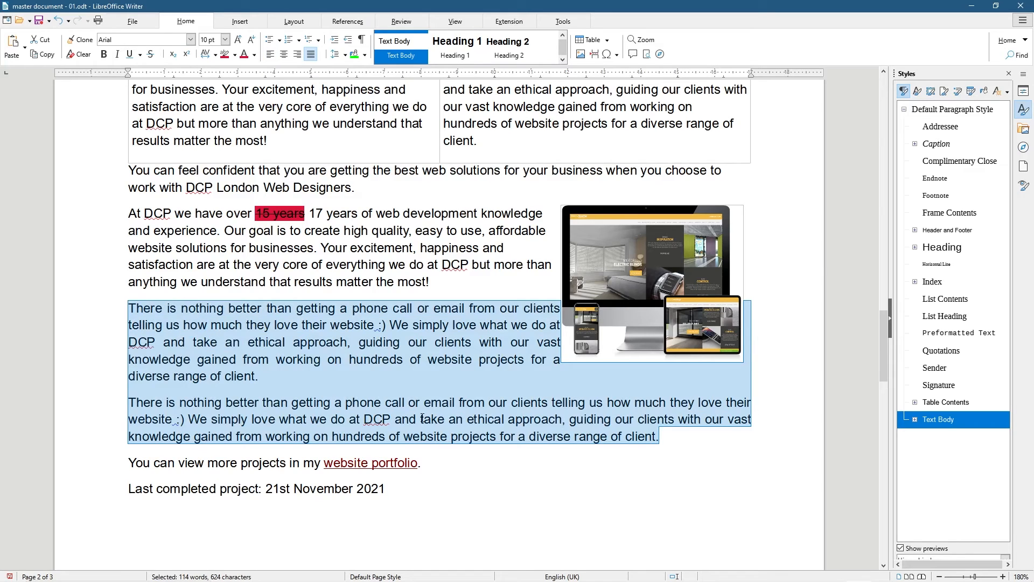
left_click(452, 402)
left_click_drag(441, 403, 586, 403)
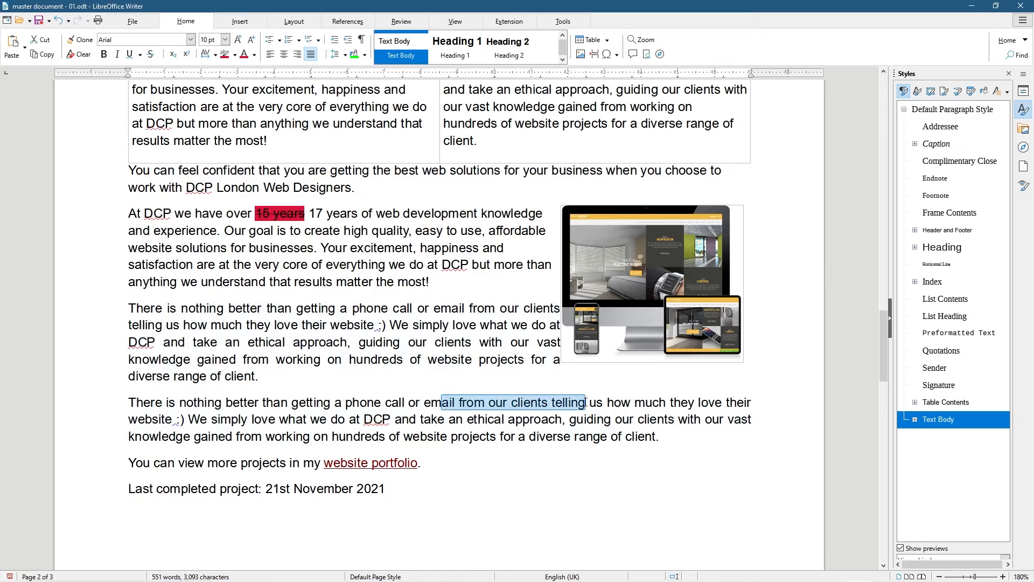
key("Delete")
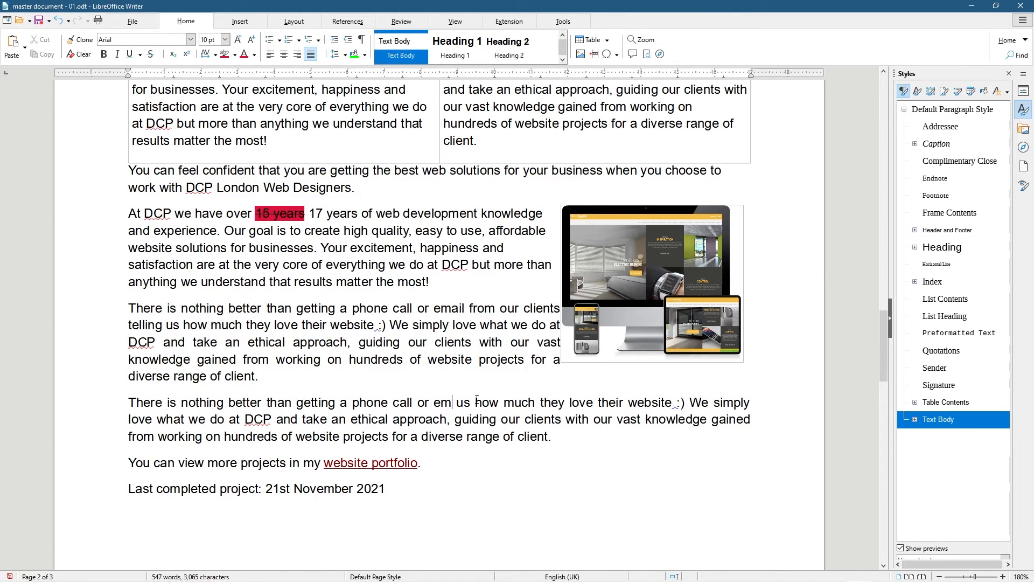
key("ctrl+z")
Left-align the last two 'There is nothing better' paragraphs
left_click_drag(659, 436, 130, 309)
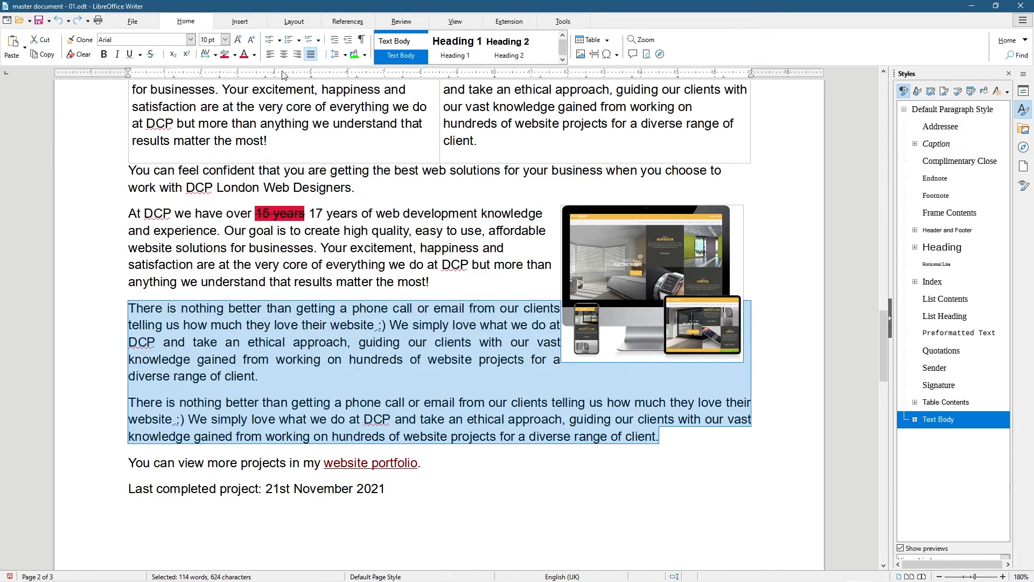
left_click(270, 53)
left_click(309, 392)
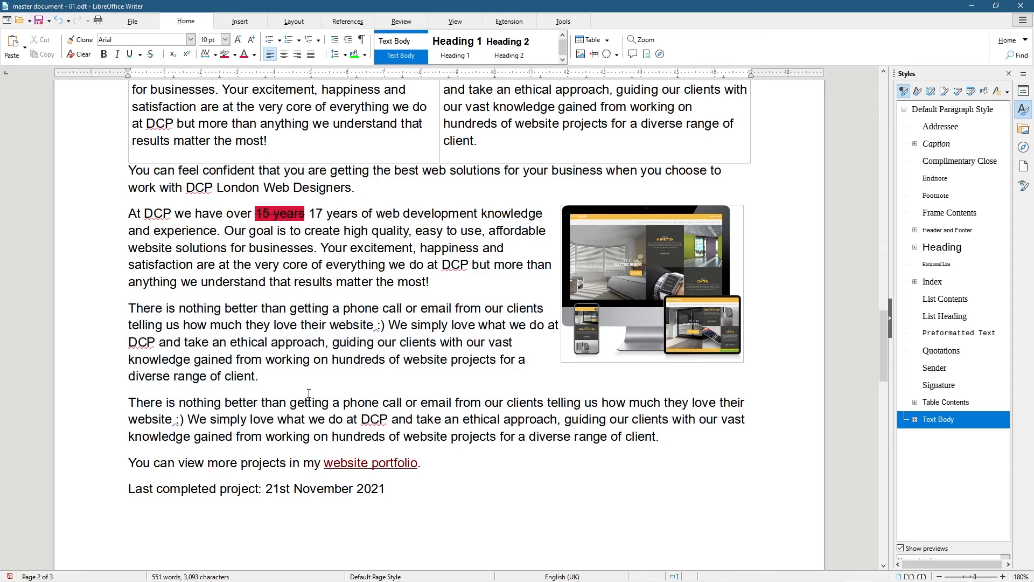
left_click_drag(661, 437, 128, 403)
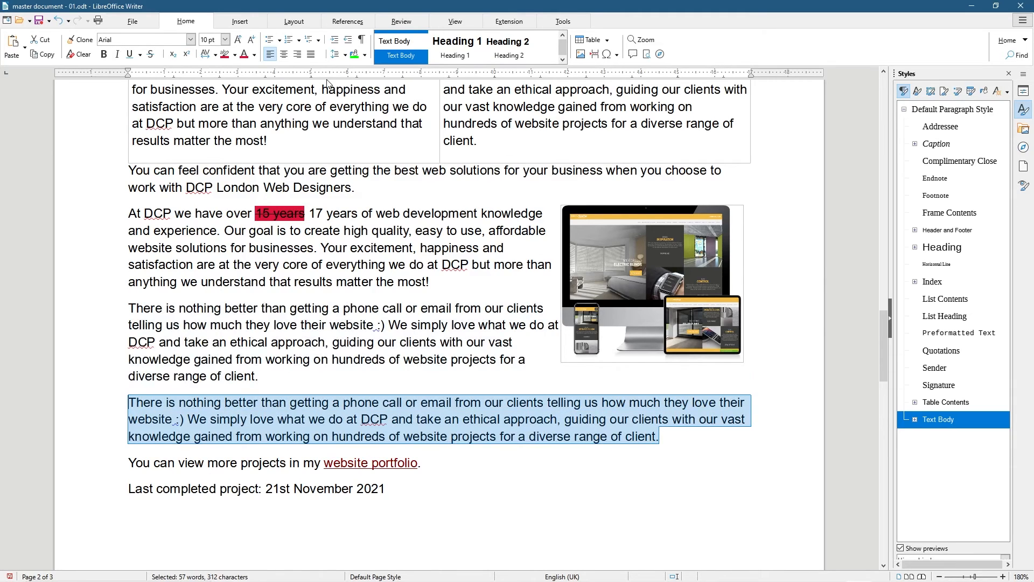
left_click(458, 402)
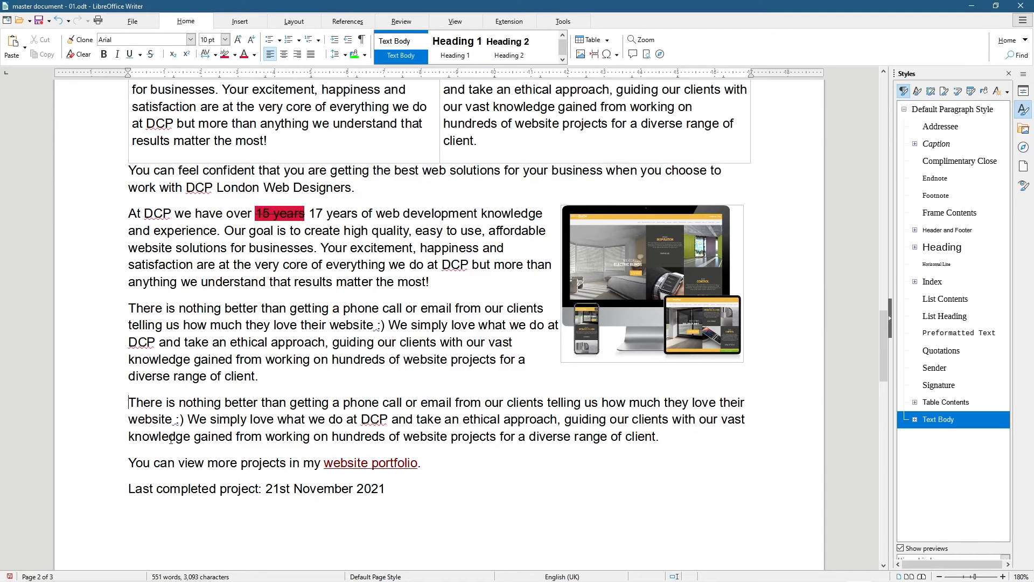
scroll(199, 331, "up", 10)
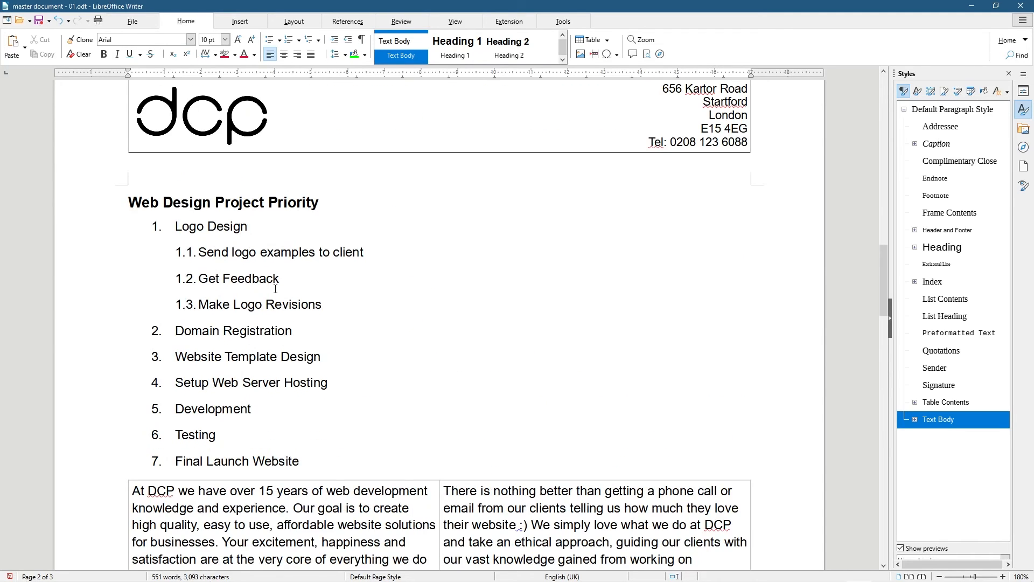
scroll(253, 302, "up", 10)
scroll(224, 285, "up", 14)
scroll(227, 232, "down", 8)
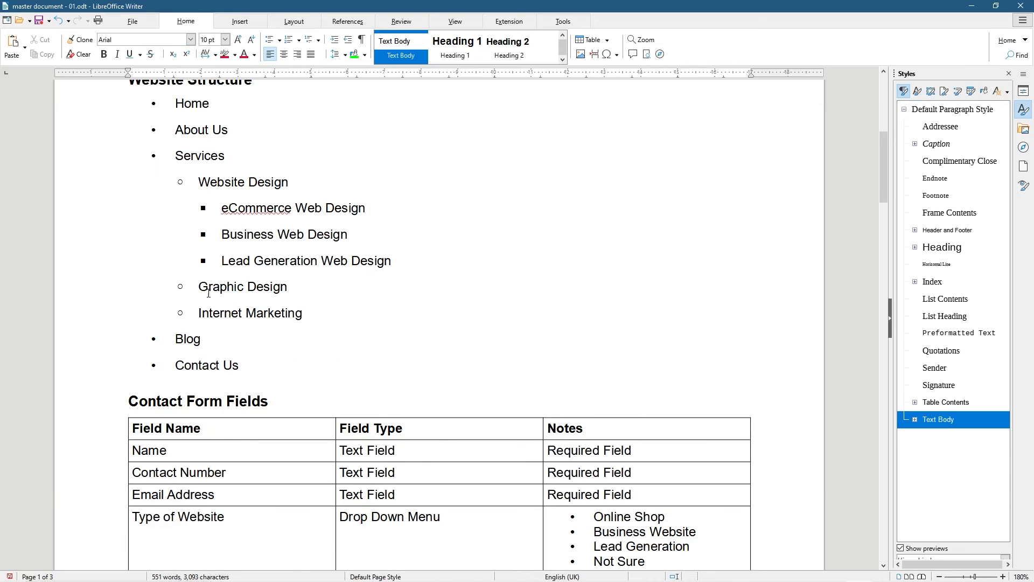
scroll(209, 275, "down", 15)
scroll(161, 242, "up", 17)
scroll(196, 156, "down", 20)
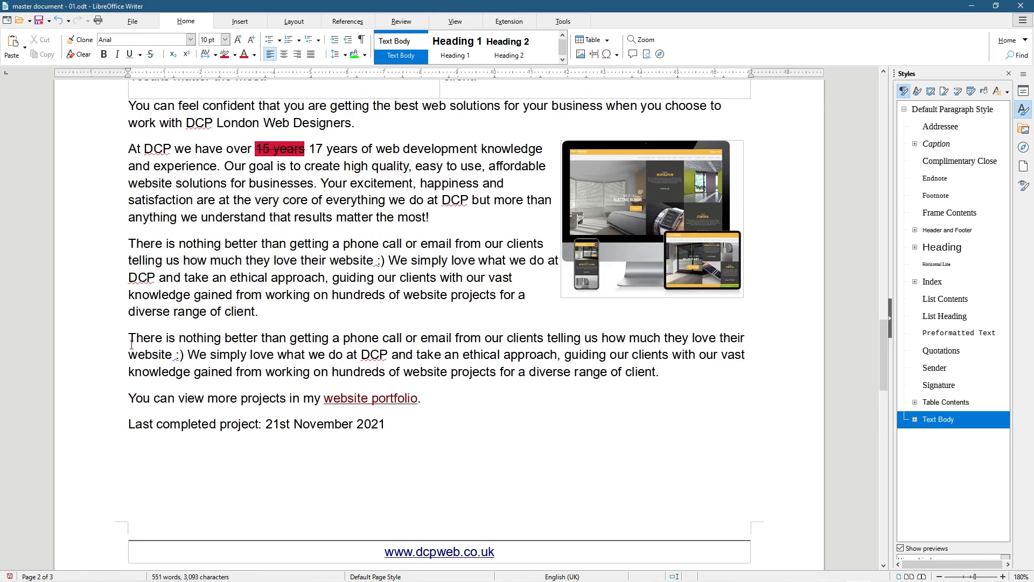
left_click(334, 40)
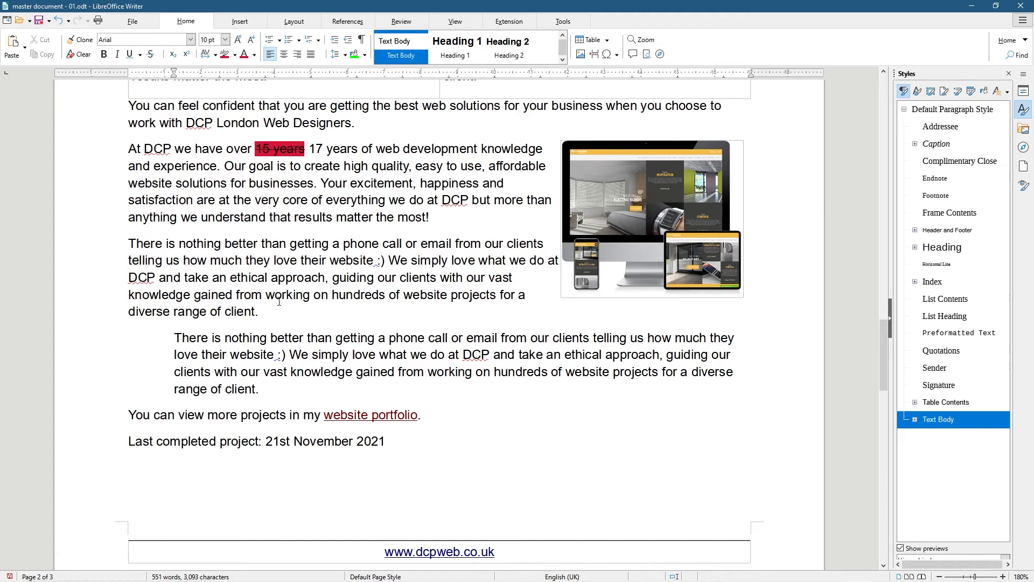
left_click(334, 41)
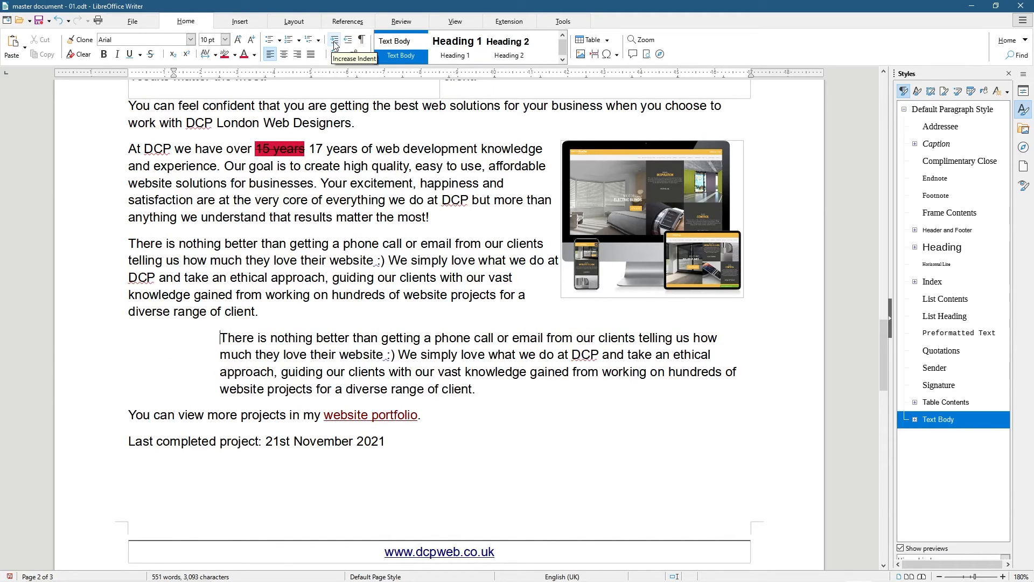
left_click(335, 41)
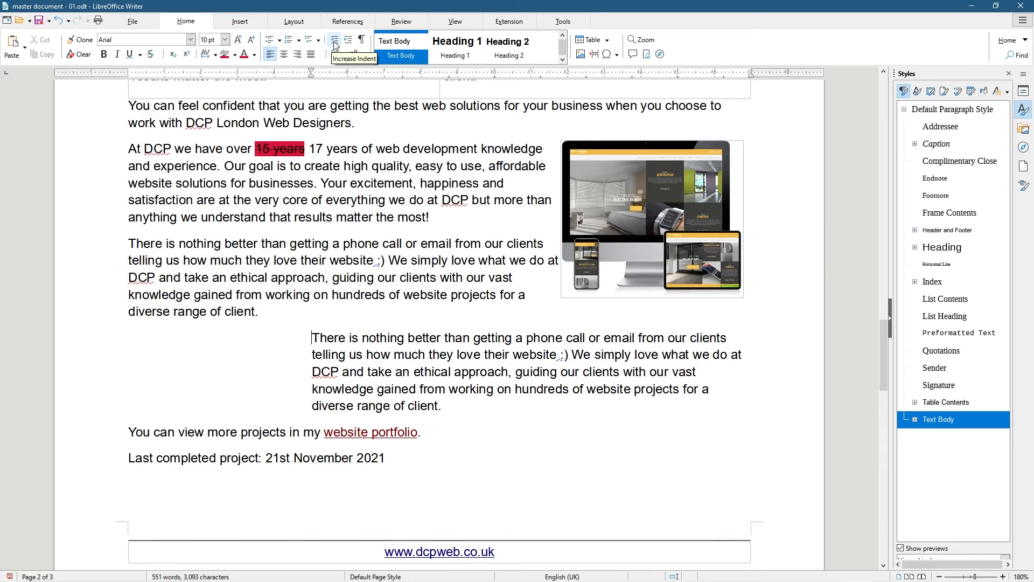
left_click(348, 41)
left_click(348, 41)
left_click(348, 41)
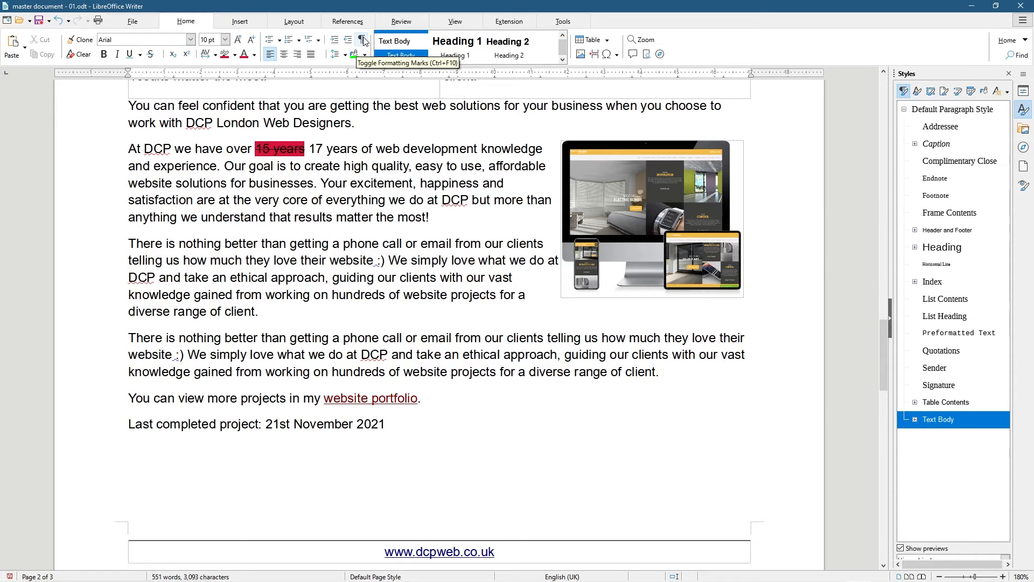
left_click(363, 40)
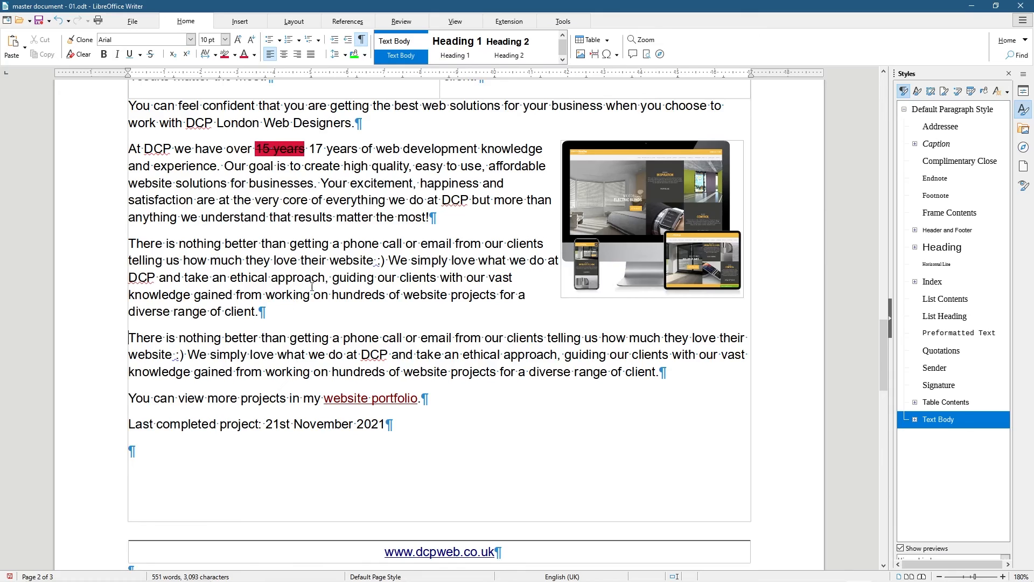
scroll(423, 293, "up", 3)
scroll(285, 195, "up", 5)
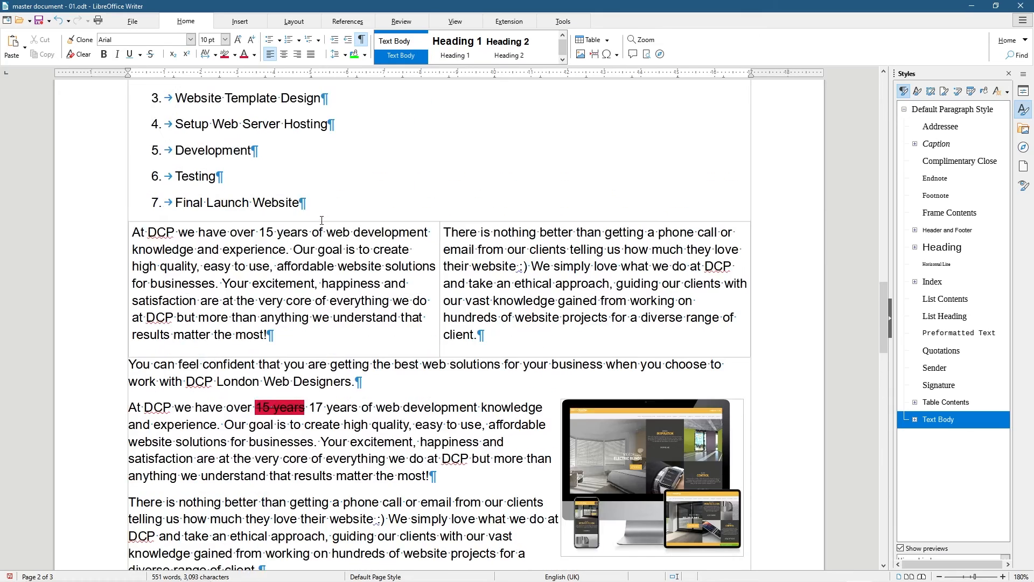
scroll(280, 215, "up", 3)
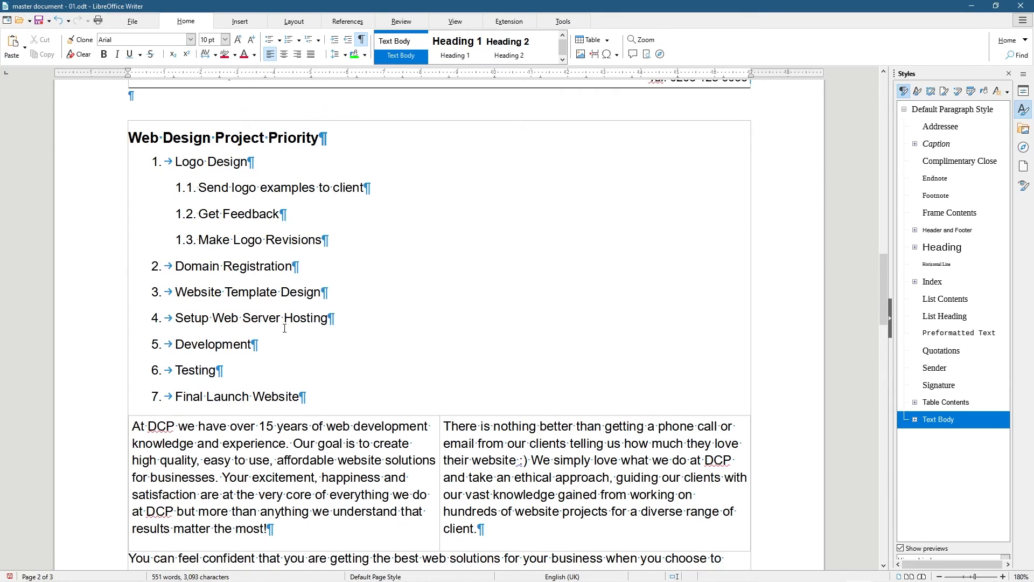
scroll(285, 322, "up", 10)
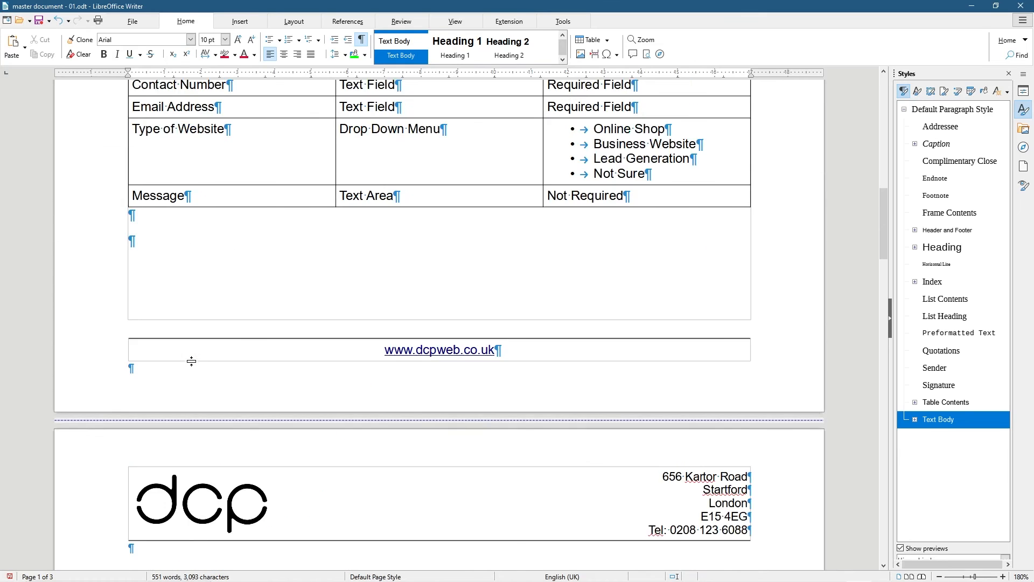
scroll(193, 356, "up", 17)
scroll(293, 358, "down", 20)
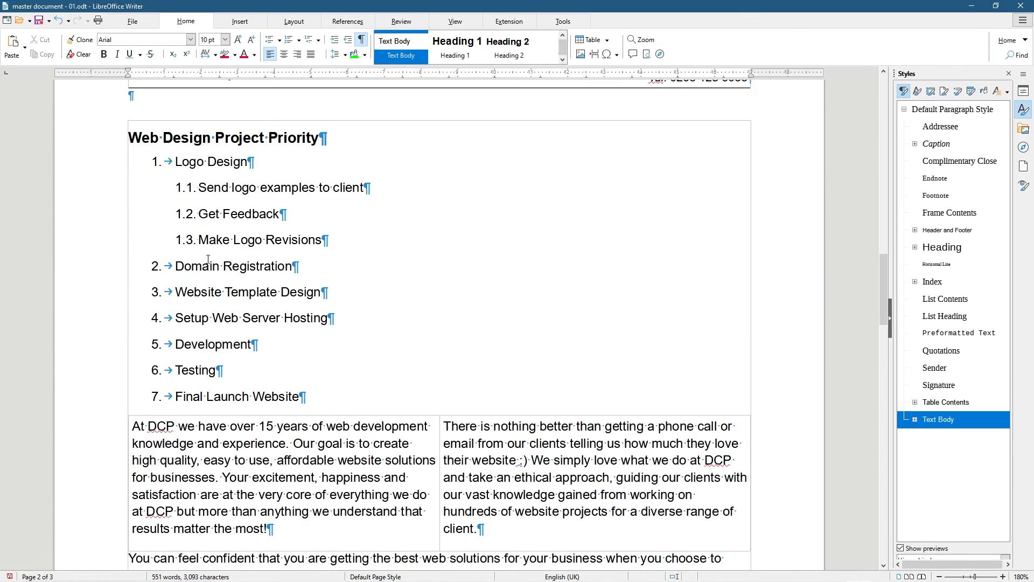
scroll(207, 259, "down", 6)
scroll(204, 261, "down", 3)
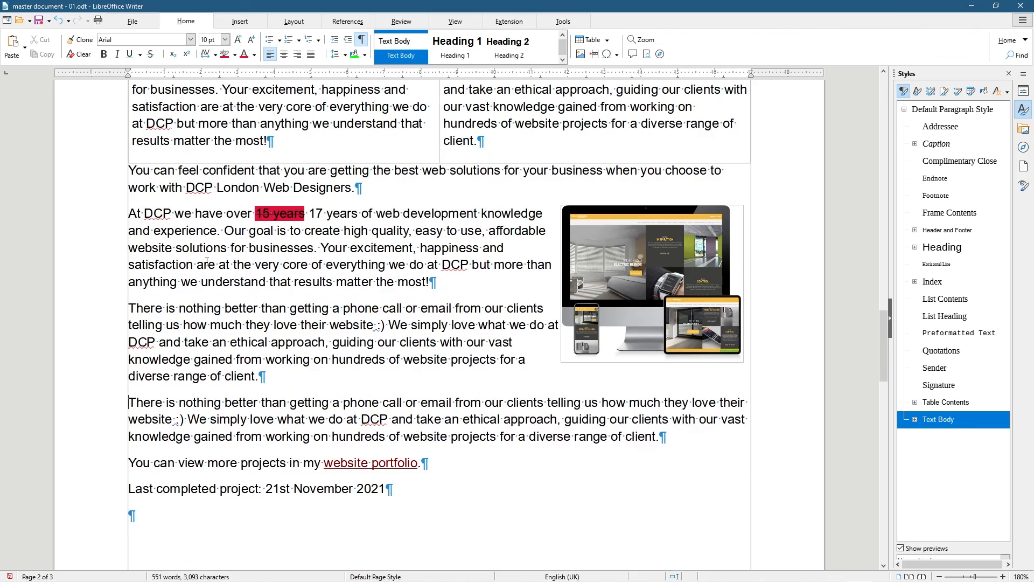
left_click(362, 41)
scroll(131, 376, "down", 3)
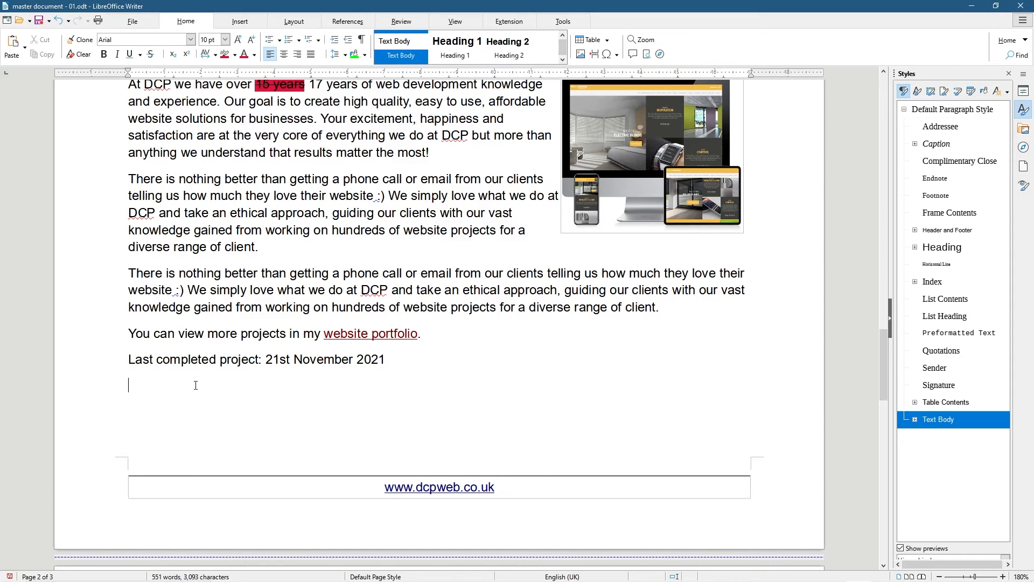
type("$£")
left_click(617, 54)
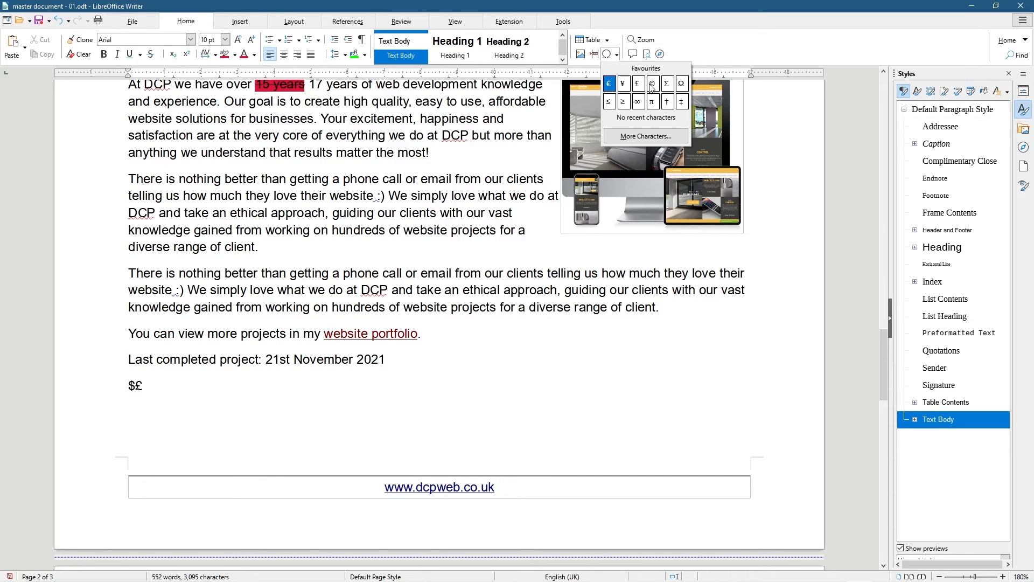
left_click(609, 84)
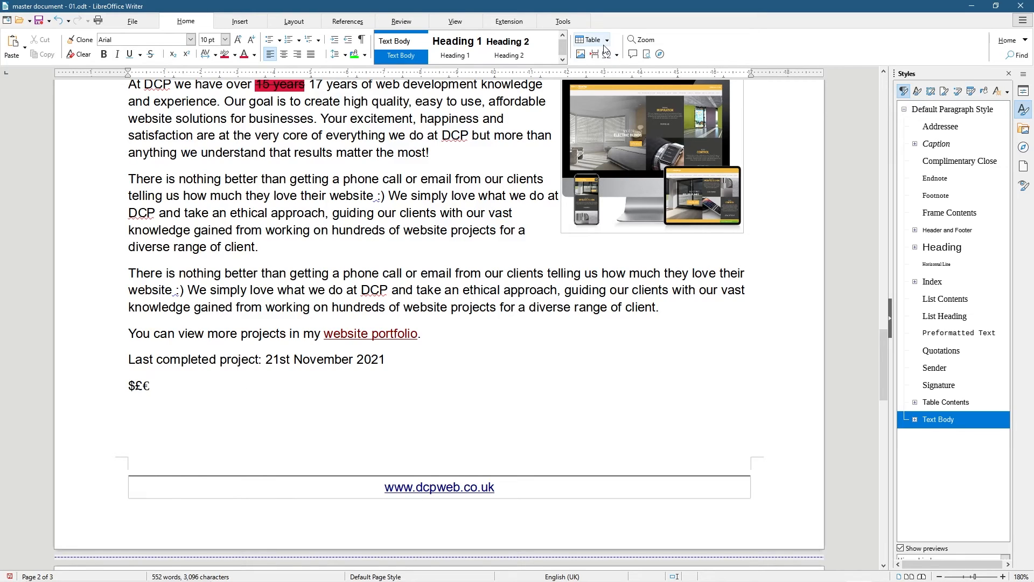
left_click(617, 60)
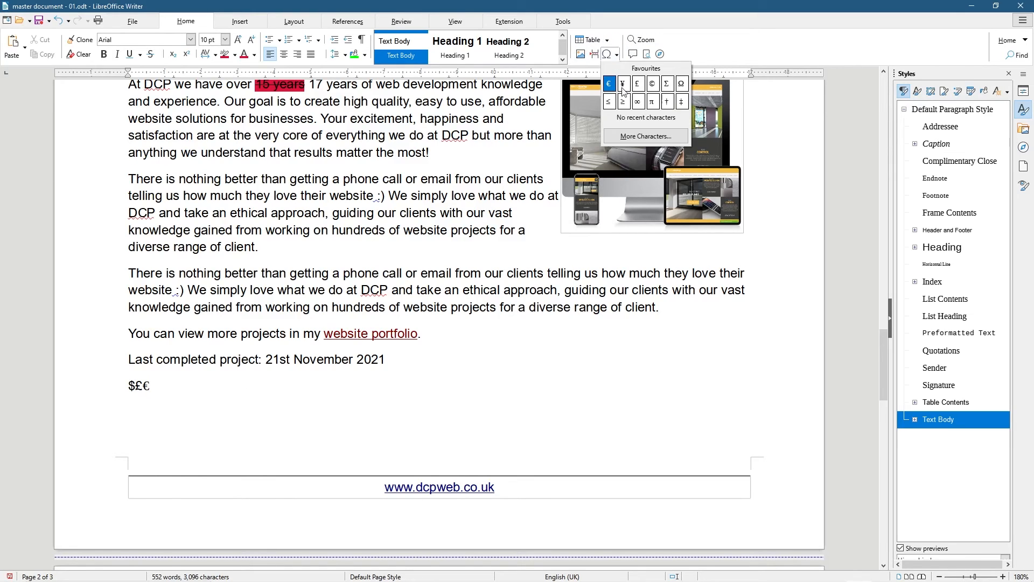
left_click(652, 86)
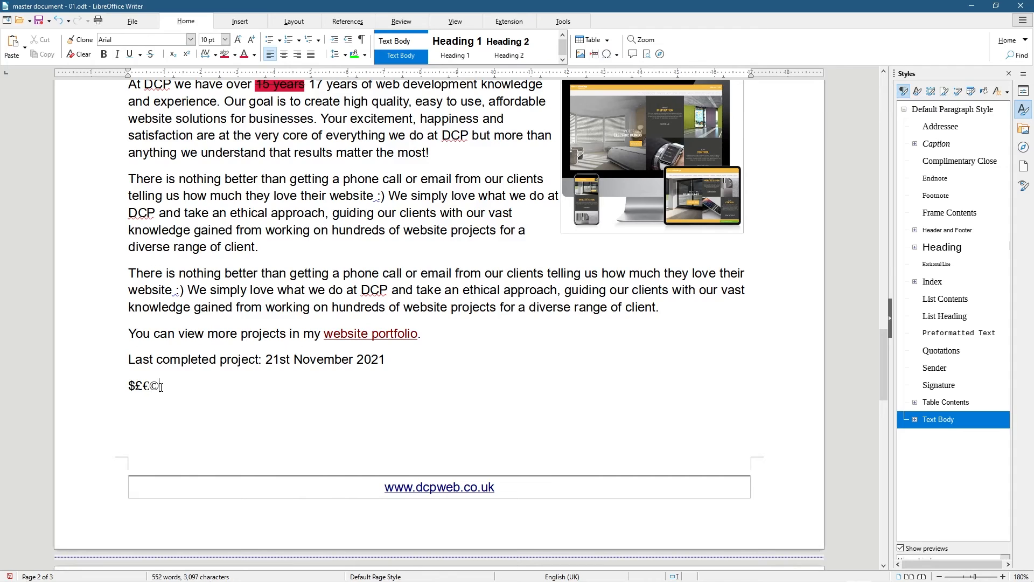
left_click(267, 426)
left_click(160, 383)
double_click(165, 385)
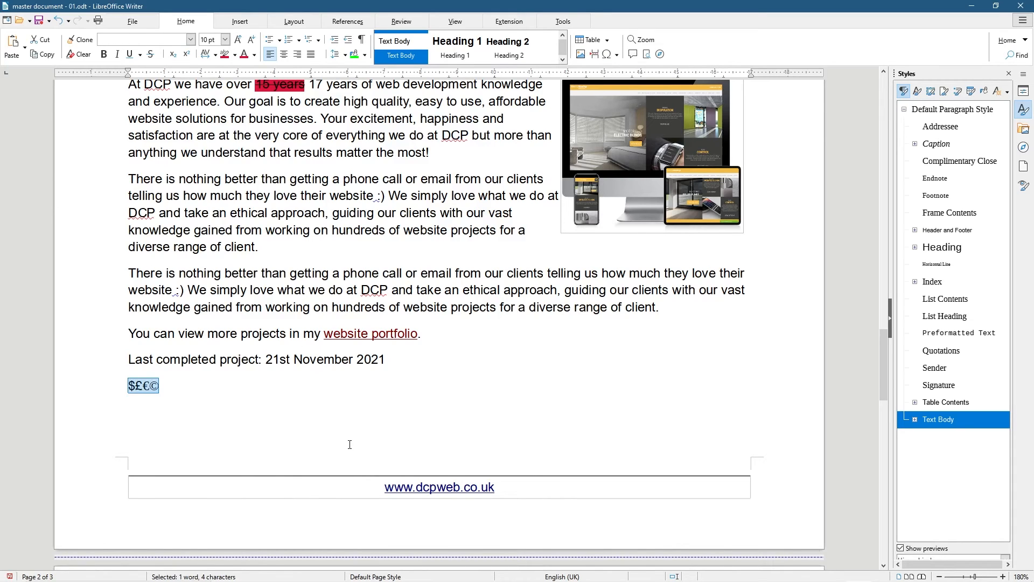
key("Delete")
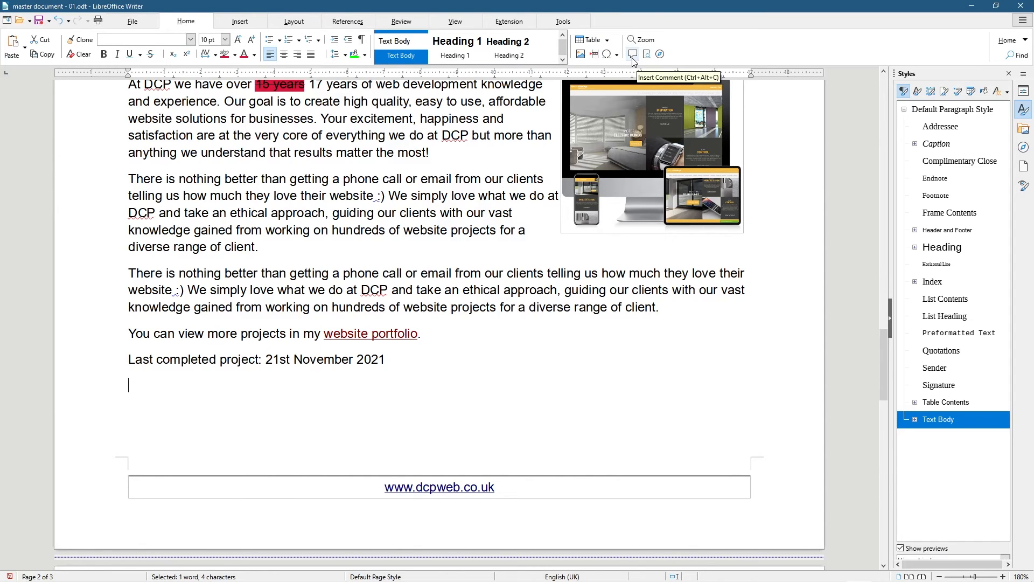
Add a comment 'Need to update the number of years to 17' at the struck-through '15 years'
scroll(399, 352, "up", 3)
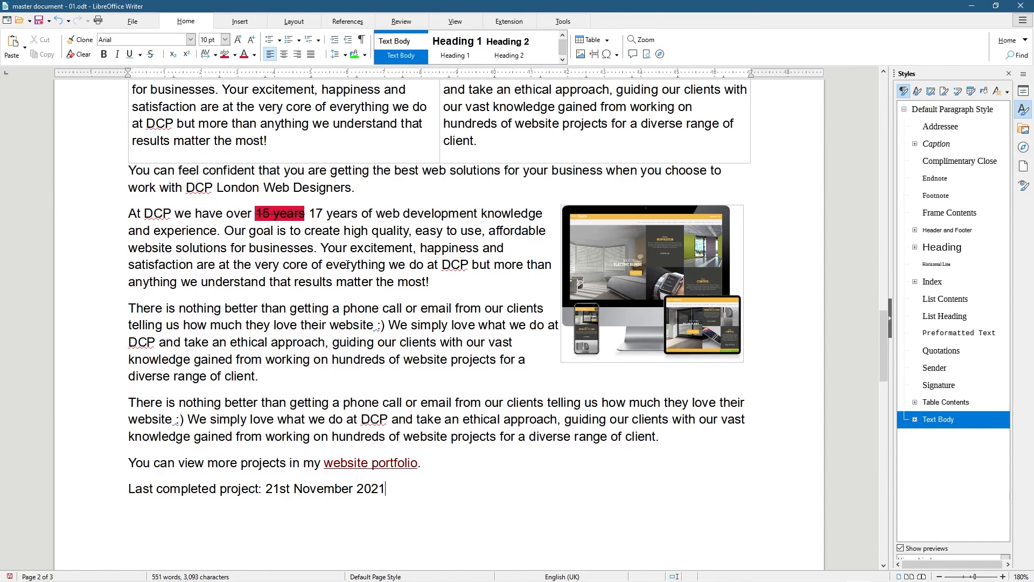
left_click(306, 211)
left_click(633, 54)
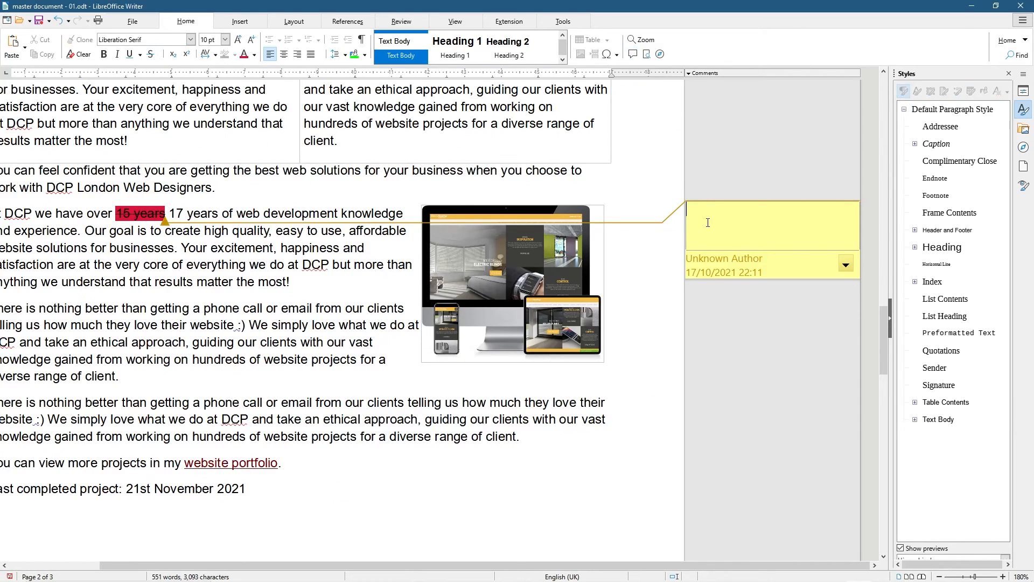
type("Ned")
key("BackSpace")
key("BackSpace")
type("ed ot")
key("BackSpace")
key("BackSpace")
key("BackSpace")
type("to udpate the date")
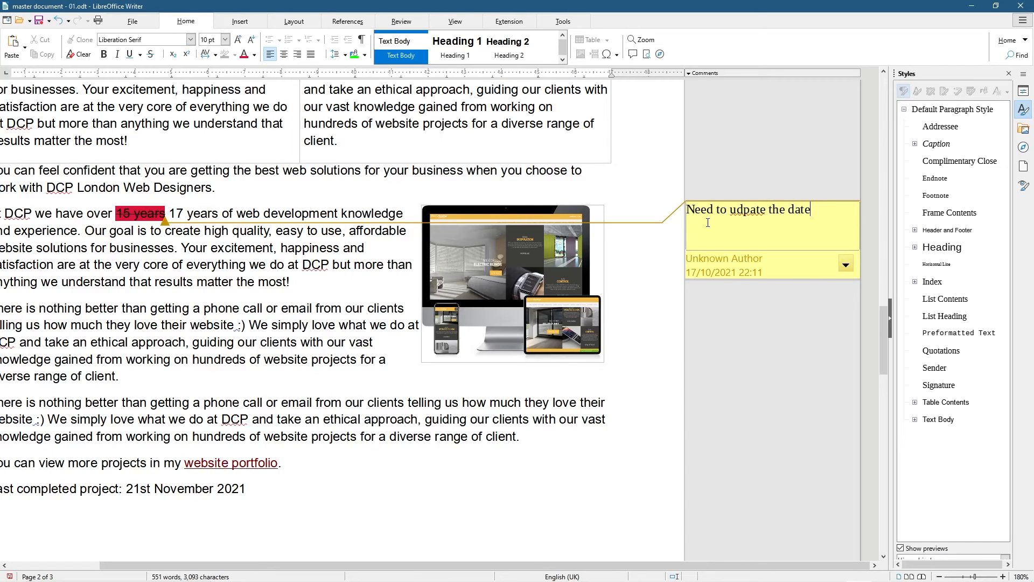
key("ctrl+shift+Left")
key("ctrl+shift+Left")
key("ctrl+shift+Left")
type("update the number of years to ")
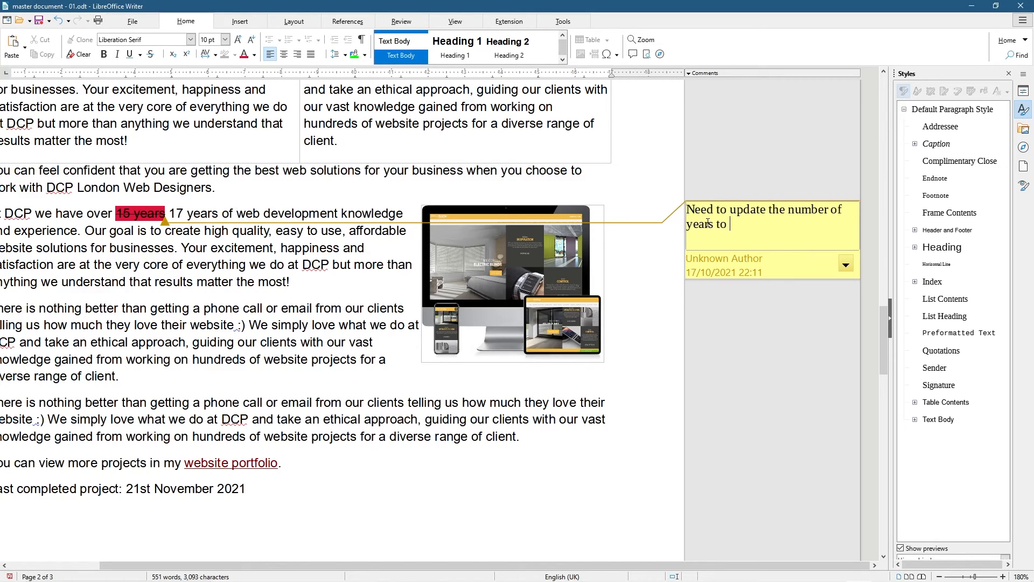
type("17")
Mark the years comment as resolved, after briefly toggling it back to unresolved
left_click(845, 264)
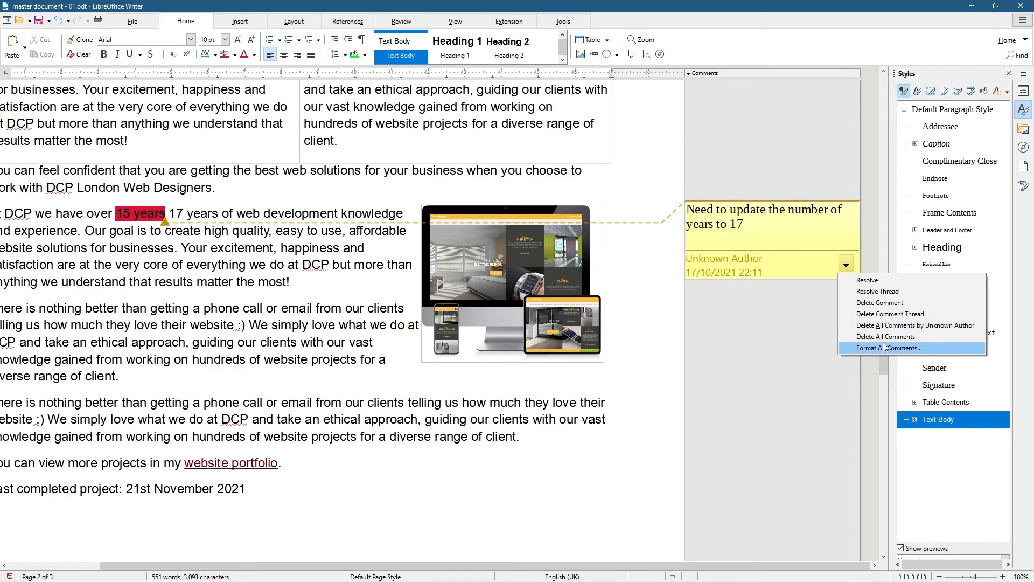
left_click(875, 281)
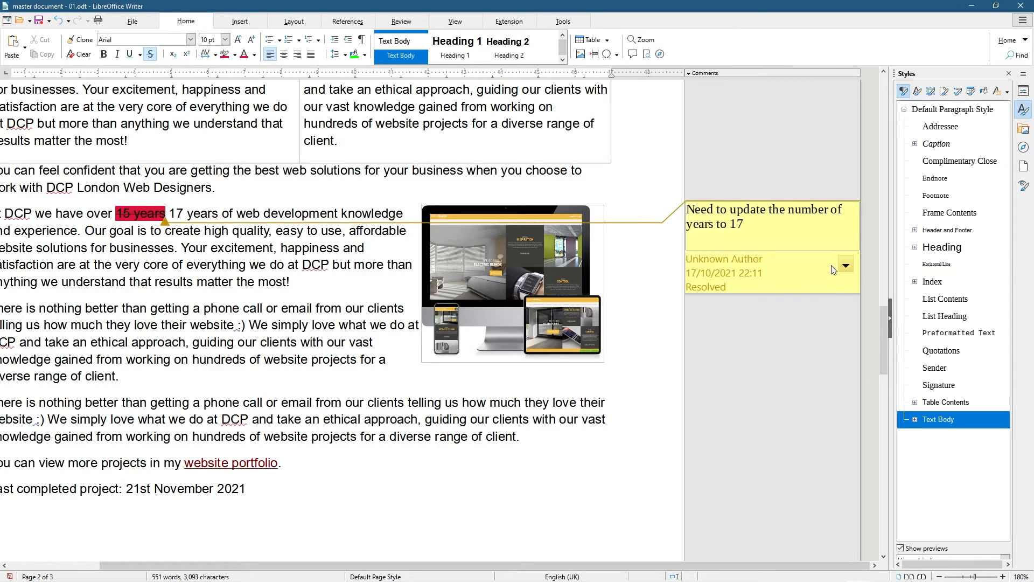
left_click(845, 265)
left_click(861, 292)
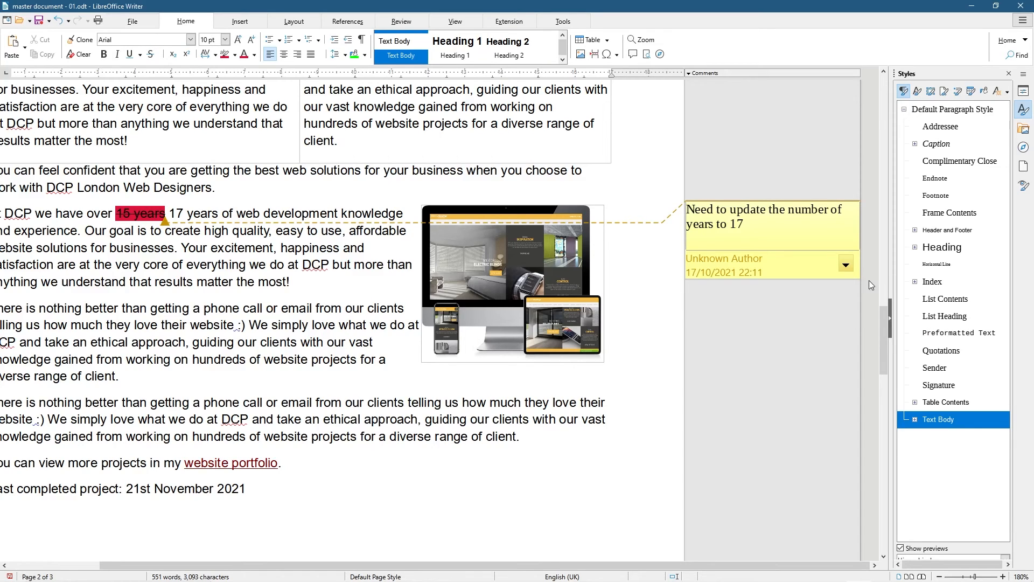
left_click(845, 265)
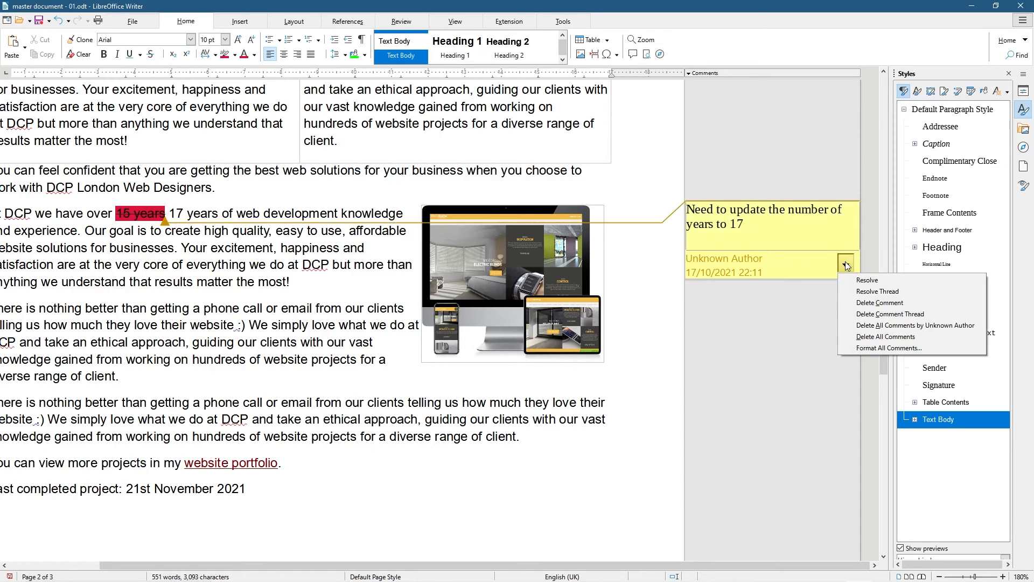
left_click(887, 291)
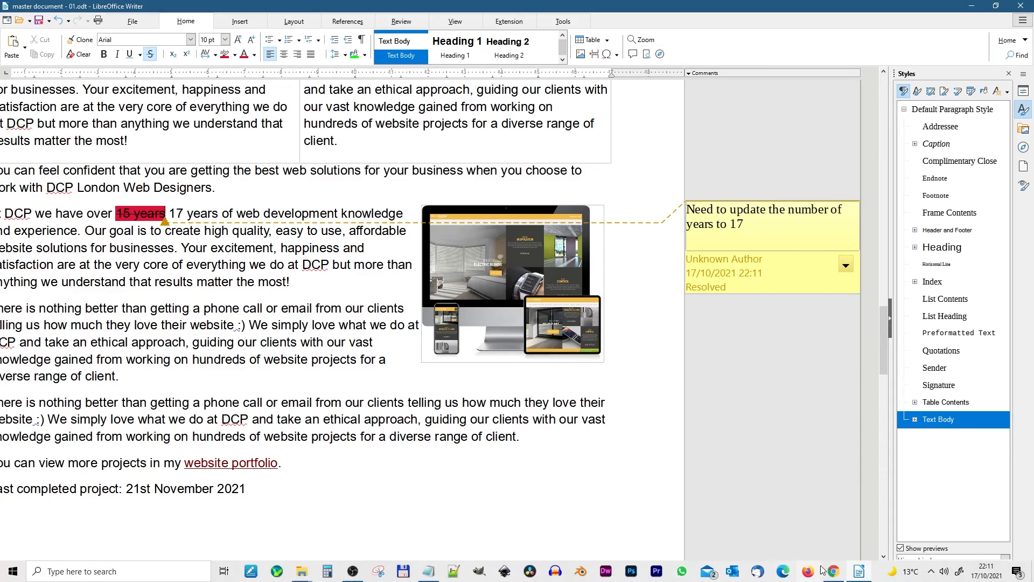
Check the years figure on the company home page in the browser, then return to the document
left_click(834, 578)
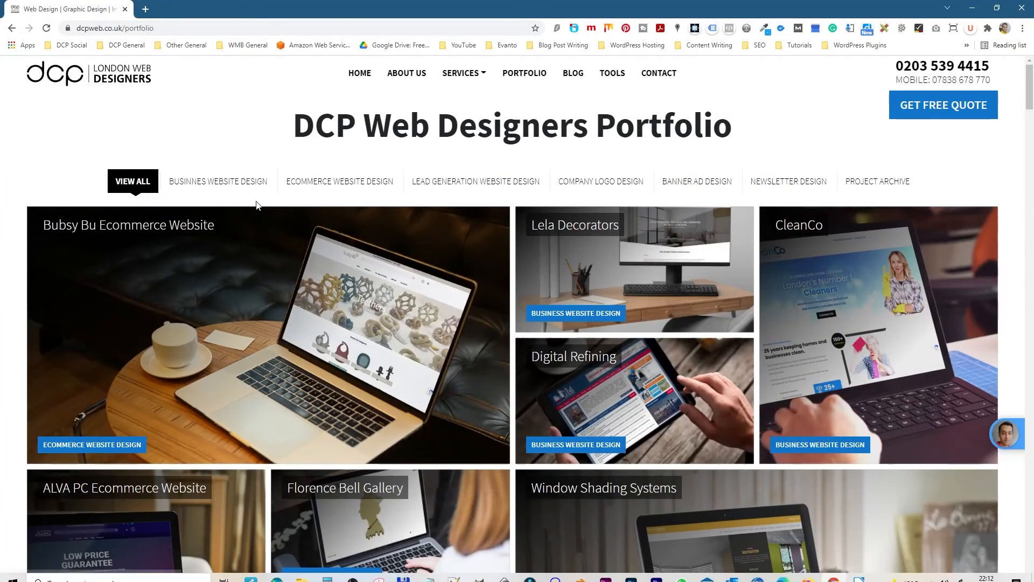
left_click(119, 81)
scroll(359, 230, "down", 5)
double_click(299, 217)
left_click(973, 13)
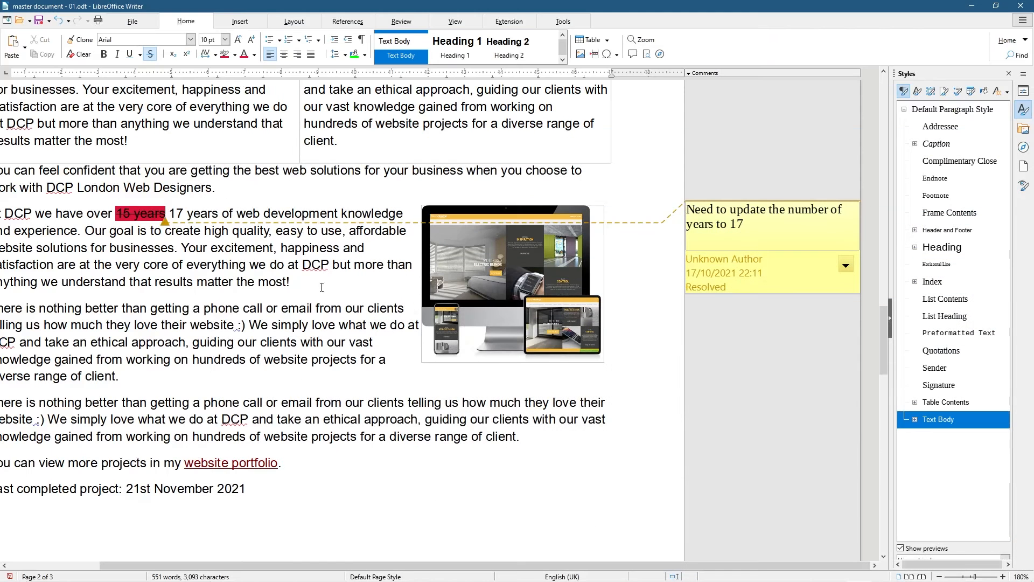
left_click(846, 264)
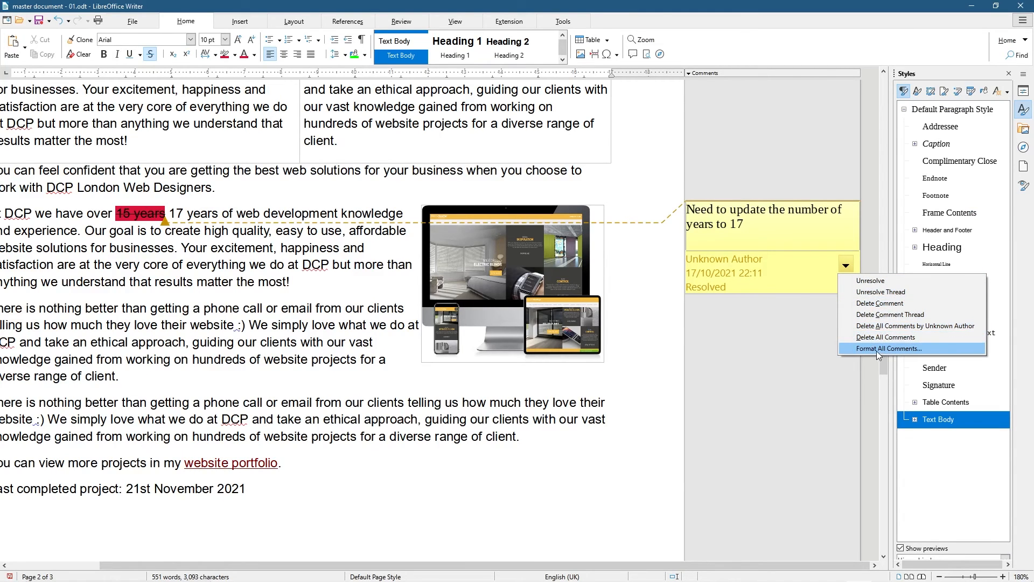
left_click(845, 264)
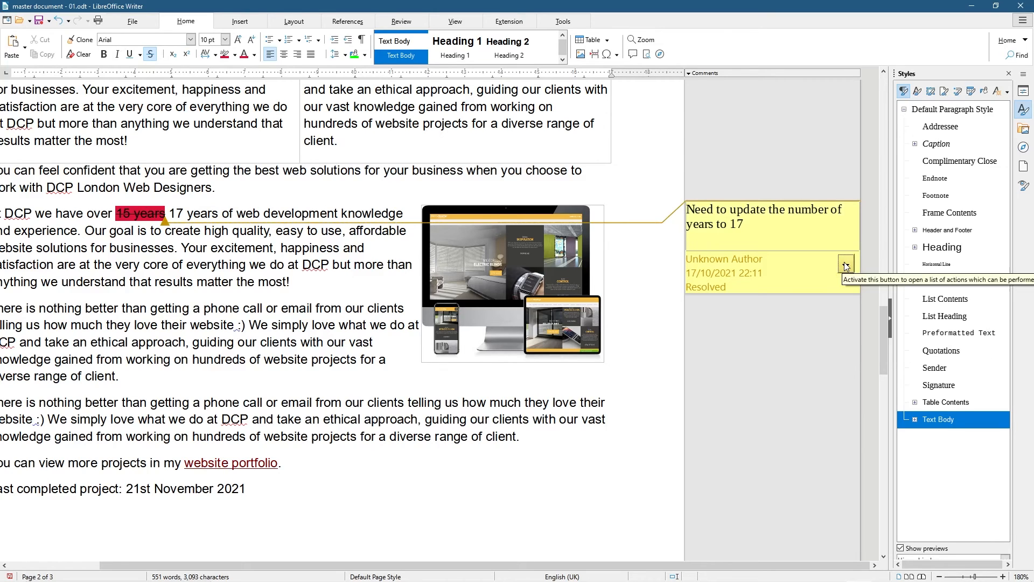
left_click(407, 396)
Collapse the Styles sidebar, reopen it, and collapse it again to give the comments more room
left_click_drag(516, 565, 457, 506)
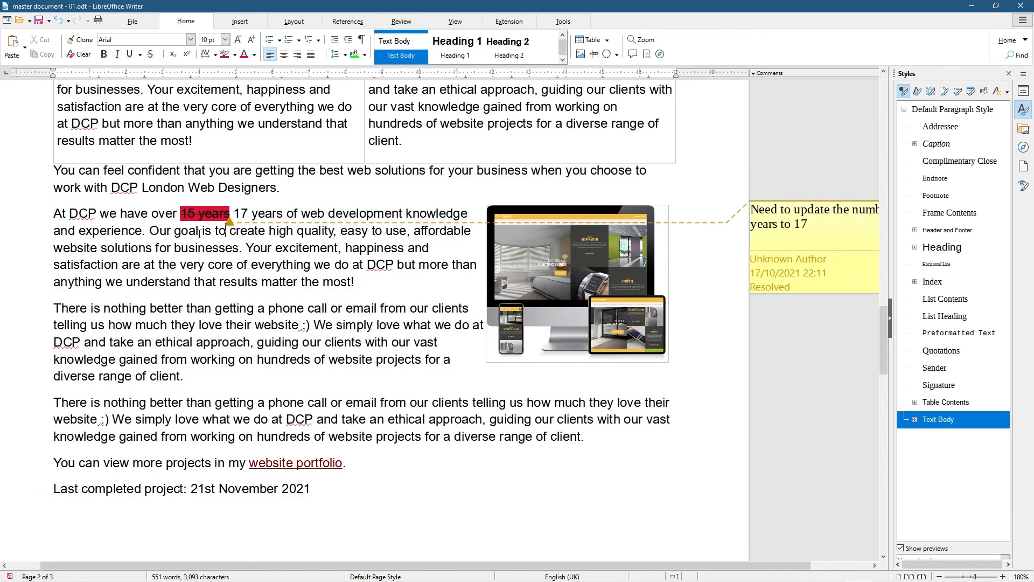
left_click(889, 318)
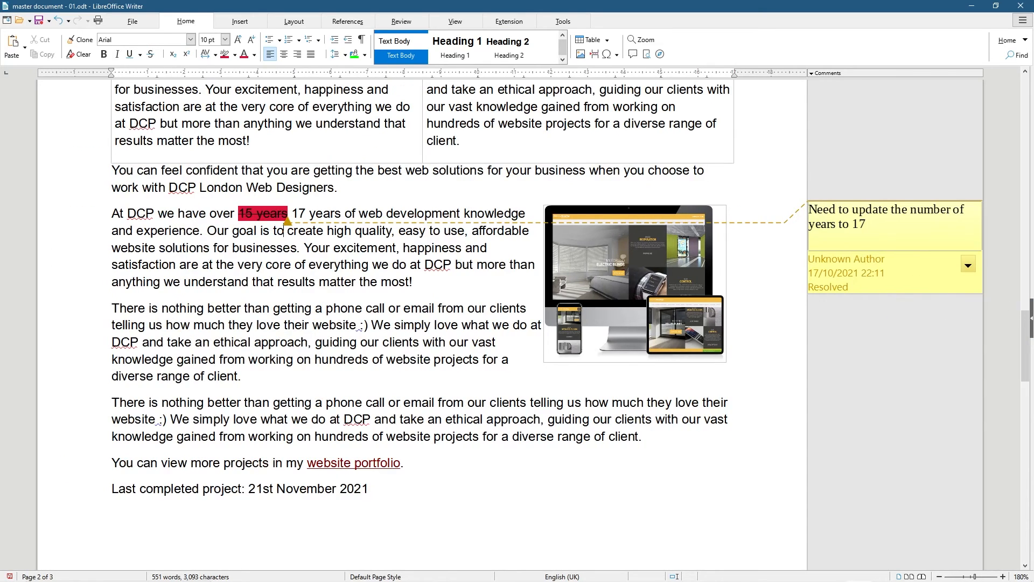
left_click(1031, 317)
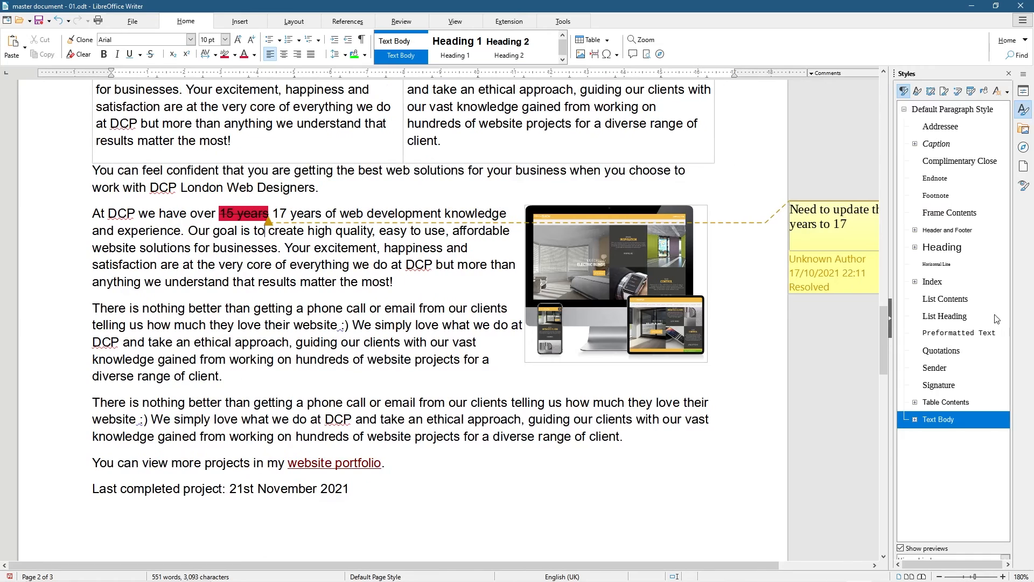
left_click(890, 319)
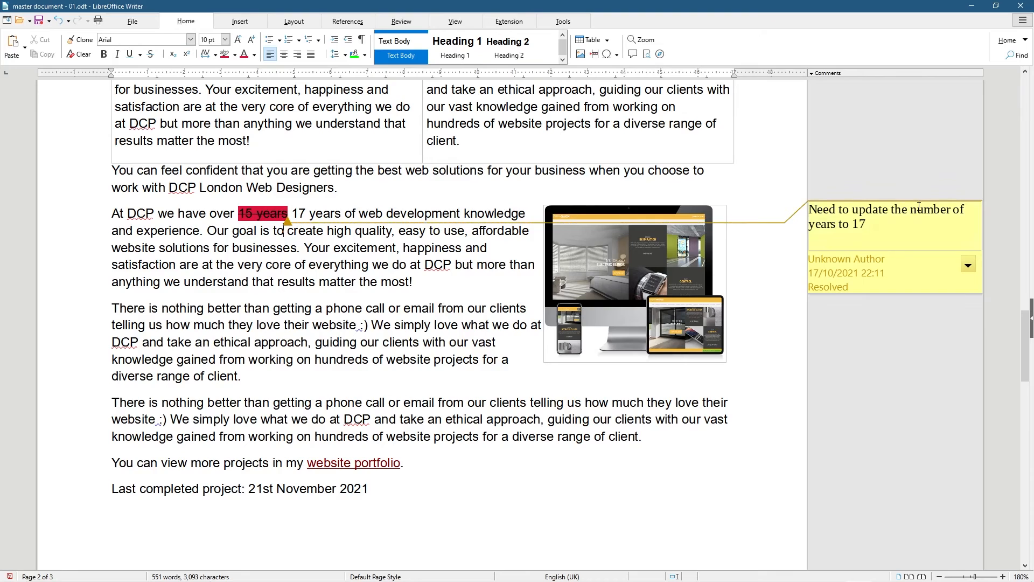
left_click(400, 485)
left_click(967, 265)
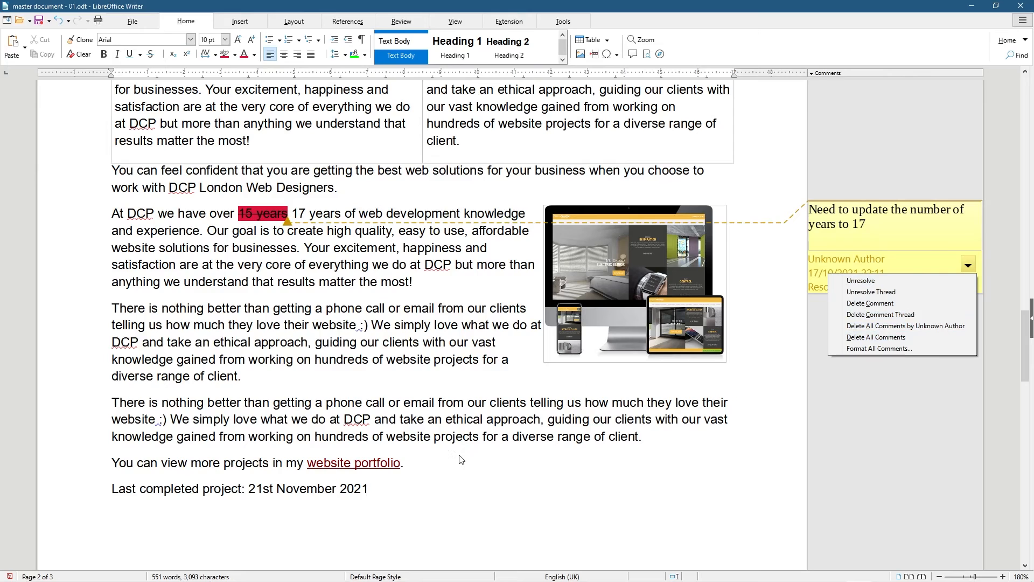
left_click(371, 492)
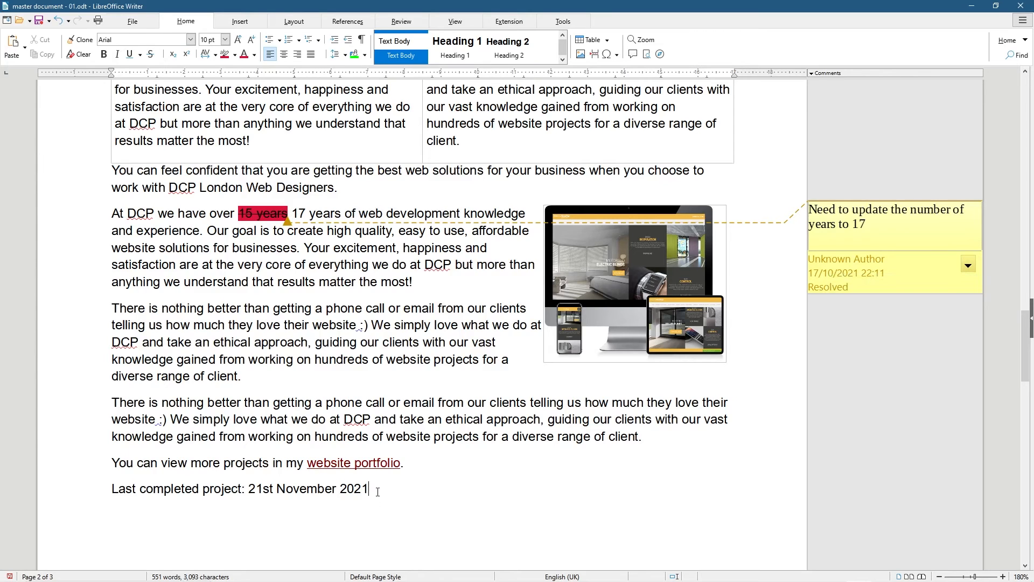
Add the comment 'This is a test comment', then try Delete All Comments and undo it
left_click(633, 56)
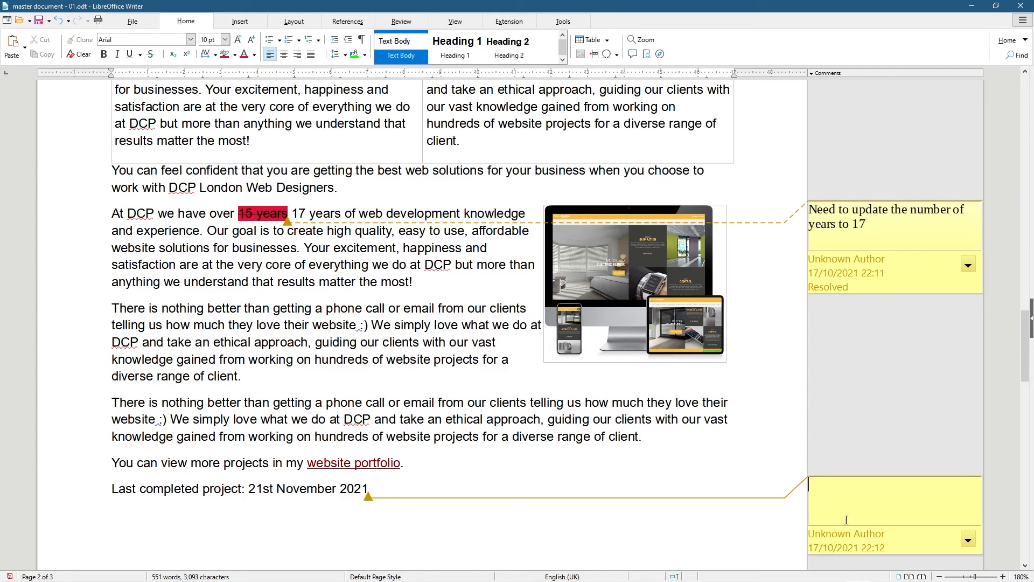
type("Thi")
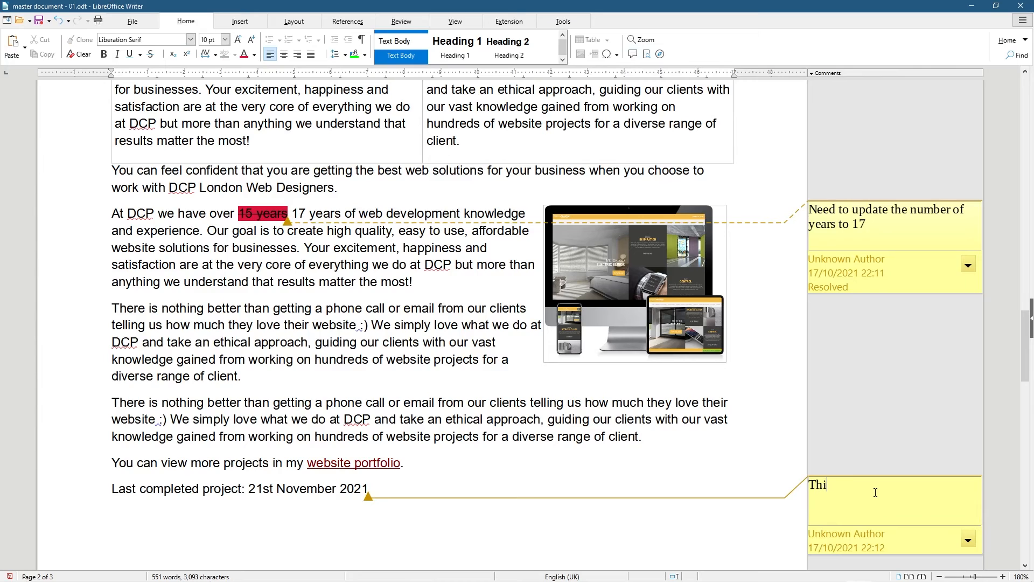
type("s is a test comment")
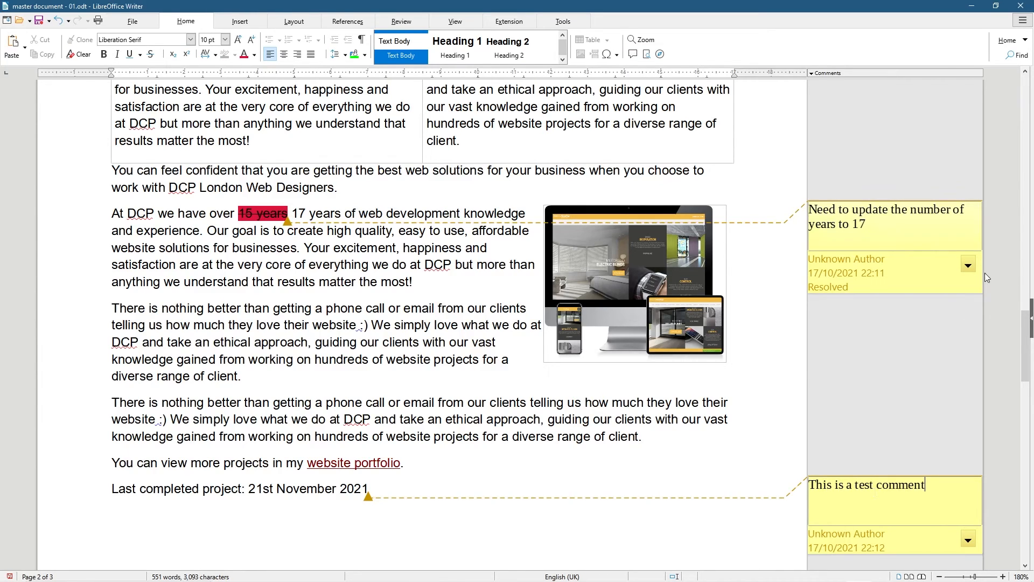
left_click(971, 262)
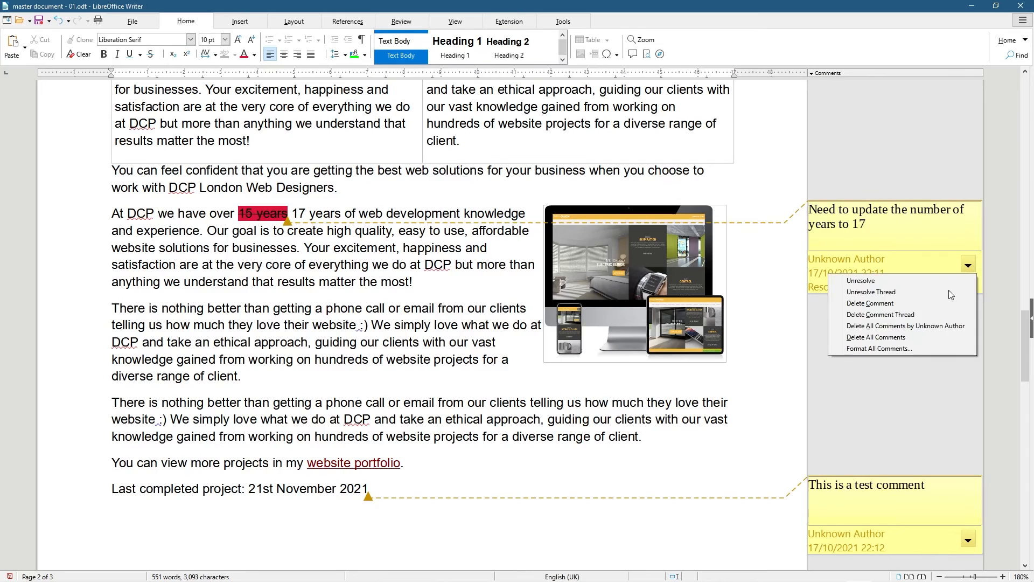
left_click(901, 337)
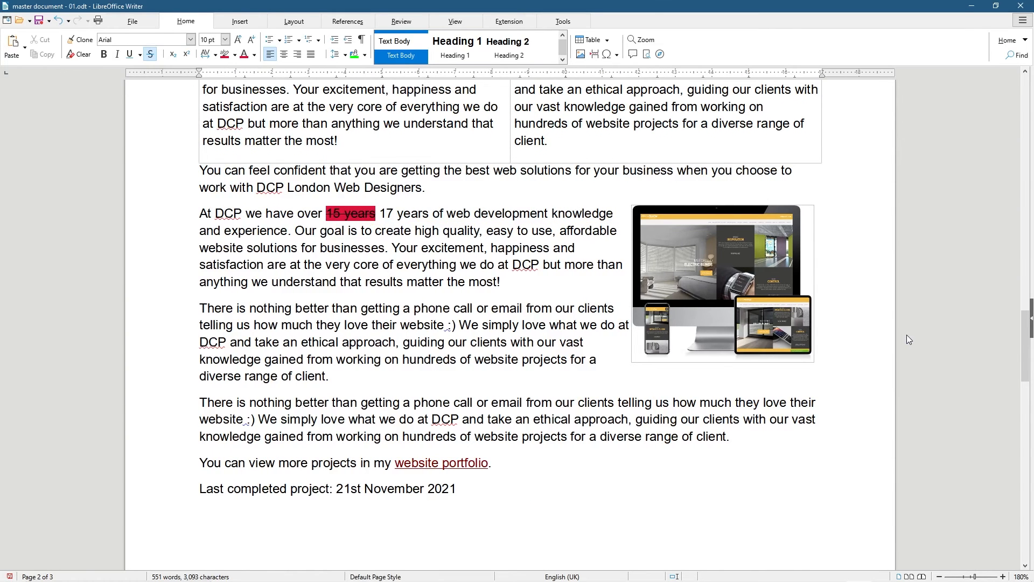
key("ctrl+z")
key("ctrl+z")
Delete the comment about updating the years, then restore it with Ctrl+Z
left_click(968, 393)
left_click(867, 516)
scroll(869, 512, "down", 3)
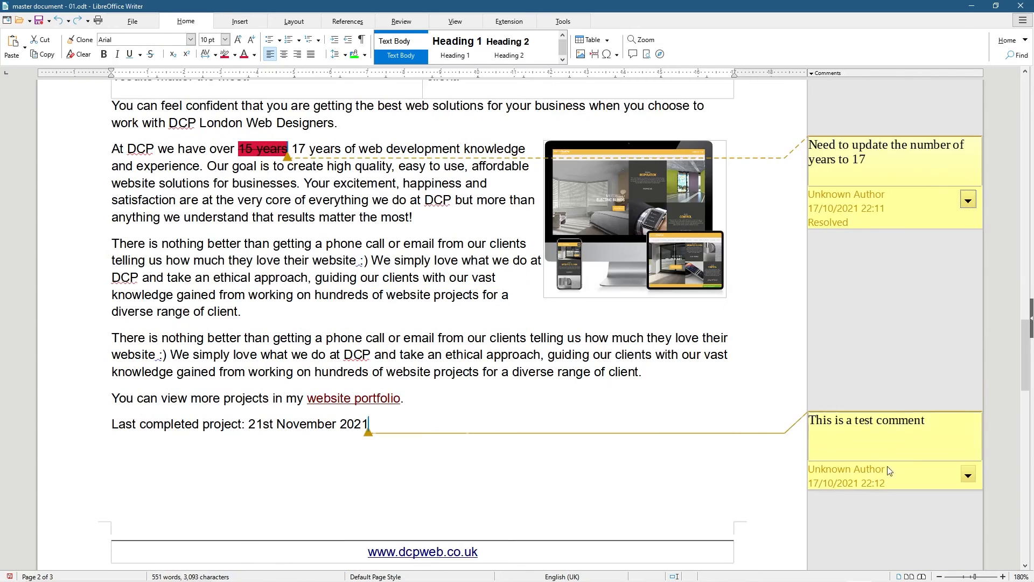
left_click(968, 200)
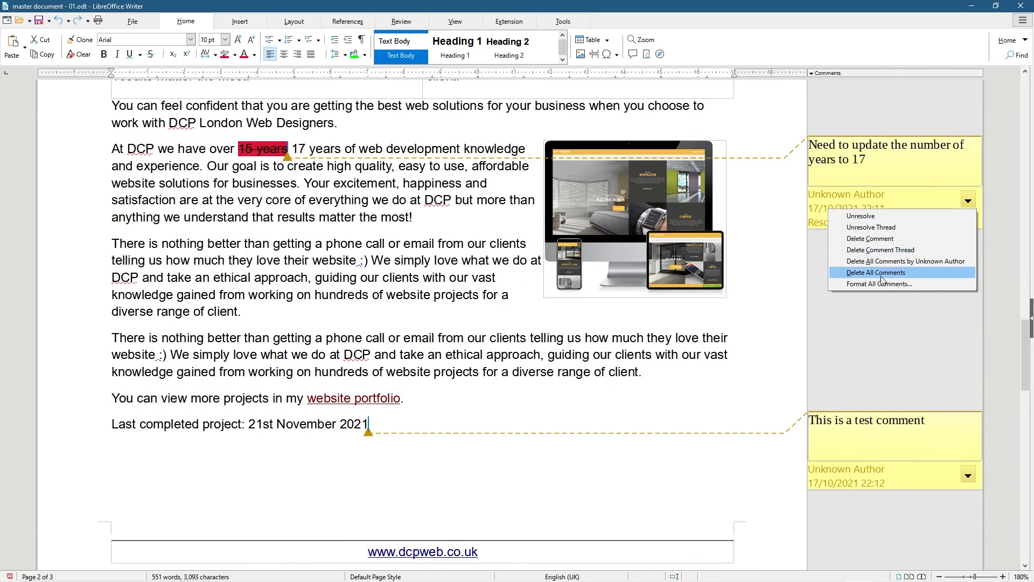
left_click(857, 240)
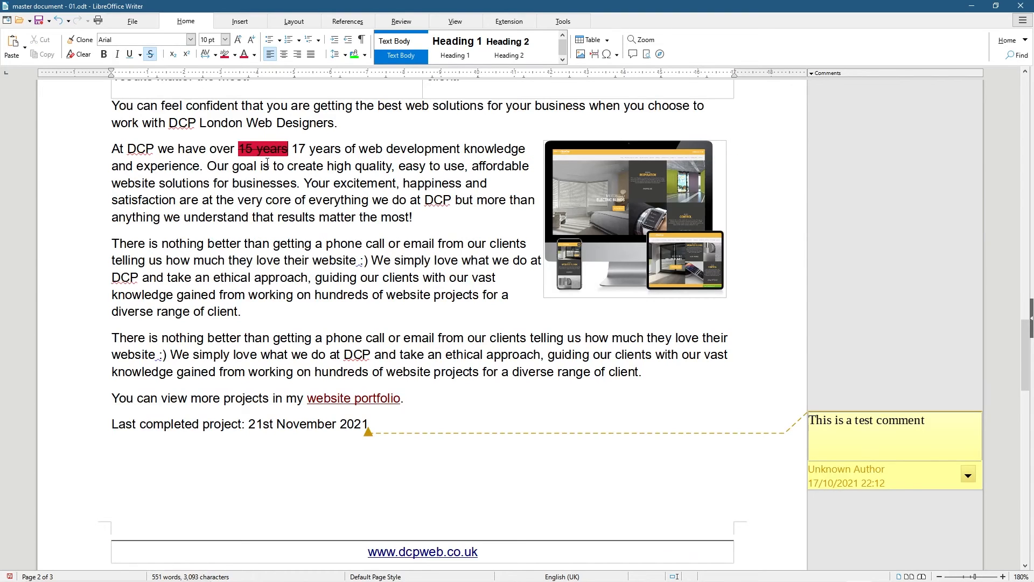
left_click(855, 277)
key("ctrl+z")
scroll(862, 289, "up", 2)
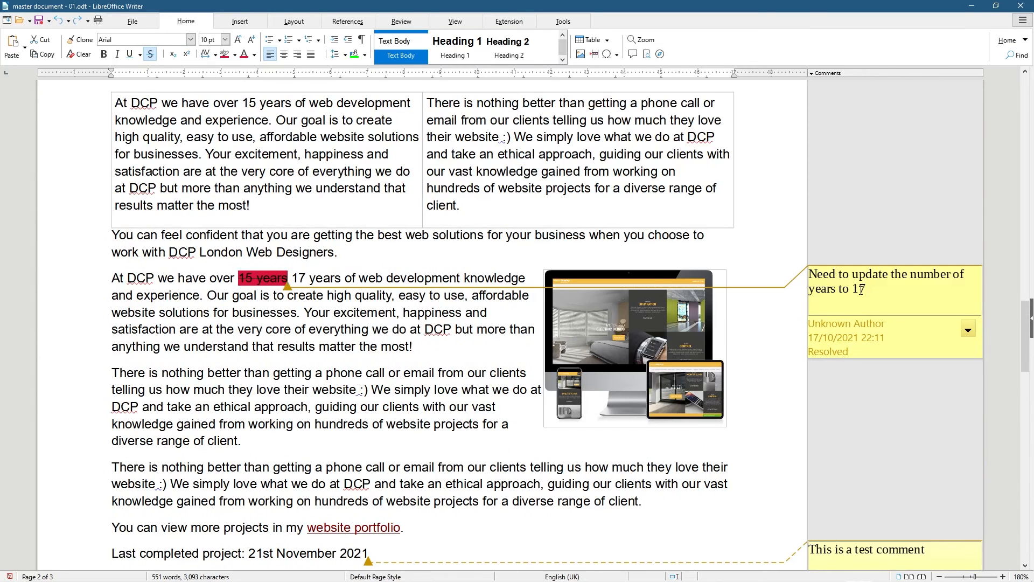
left_click(274, 328)
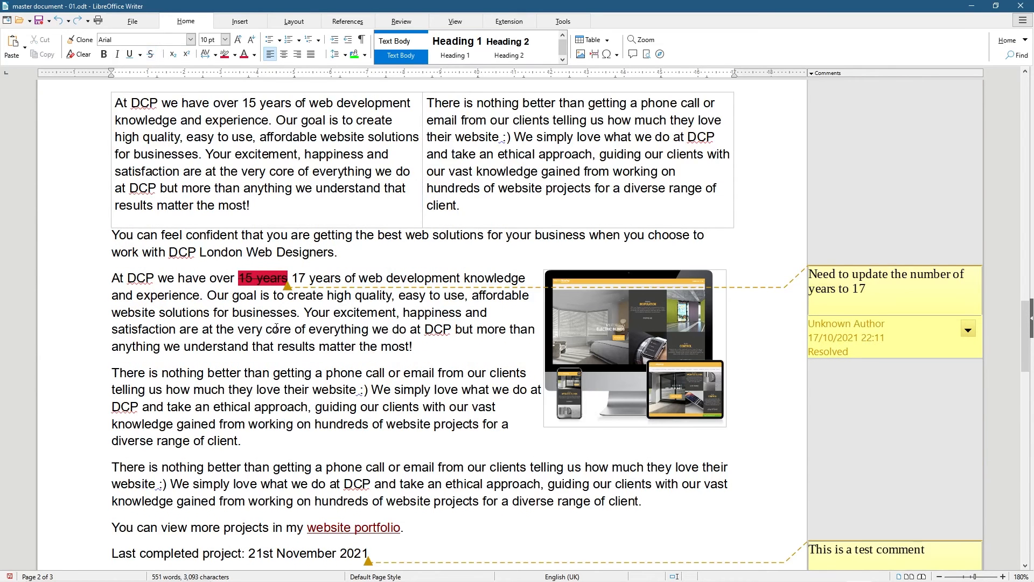
Export directly as PDF, replacing master document - 01.pdf, then minimise Writer
left_click(132, 21)
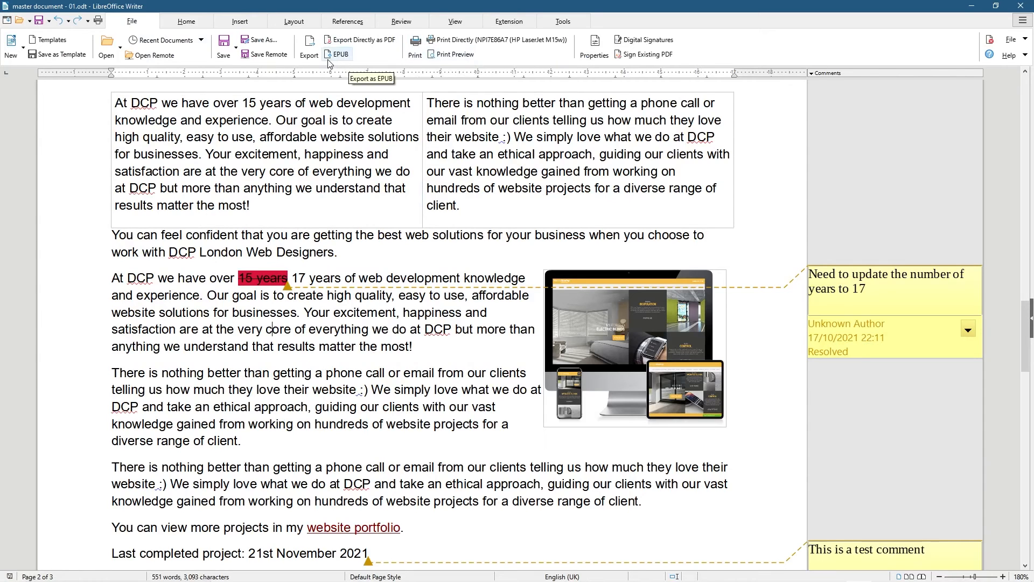
left_click(388, 40)
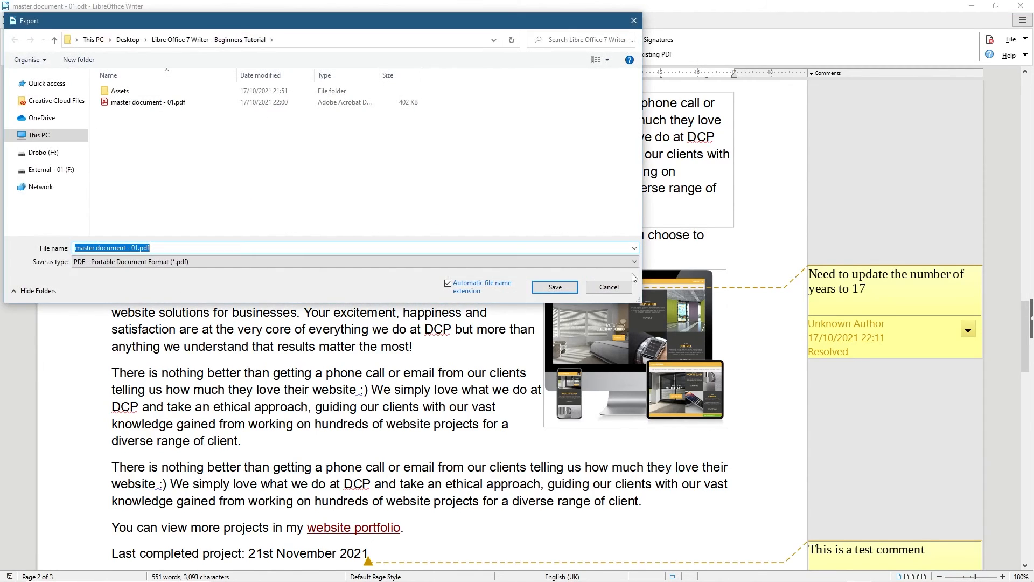
left_click(545, 288)
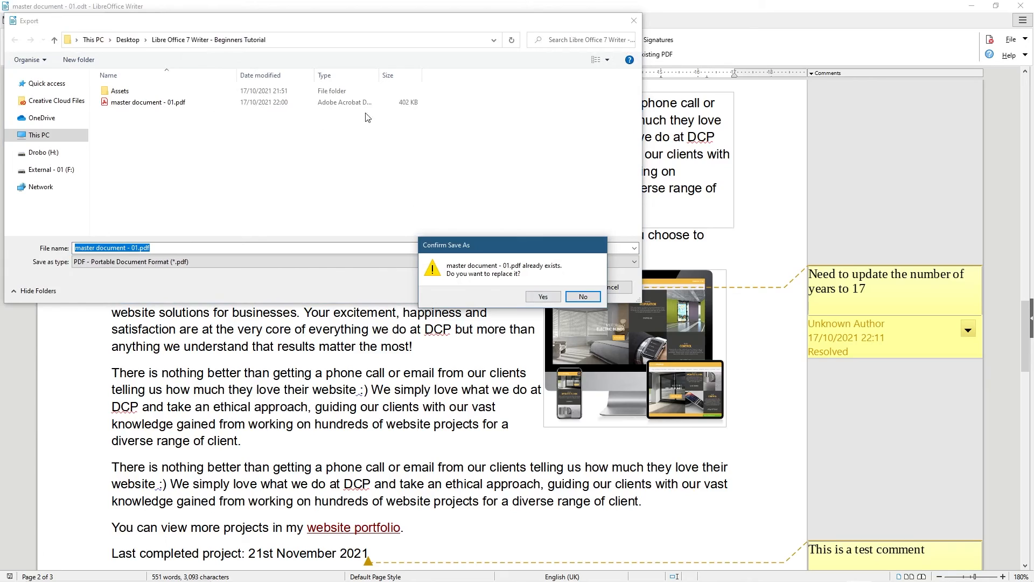
left_click(538, 296)
left_click(971, 6)
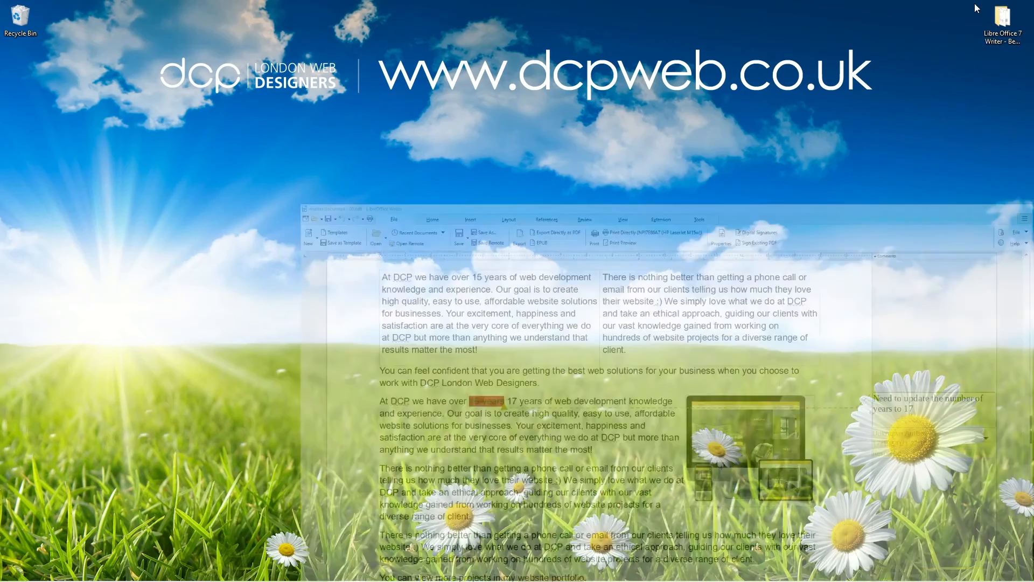
Open master document - 01.pdf from the desktop tutorial folder, scroll through it, then return to Writer
double_click(997, 38)
double_click(476, 212)
scroll(618, 339, "down", 15)
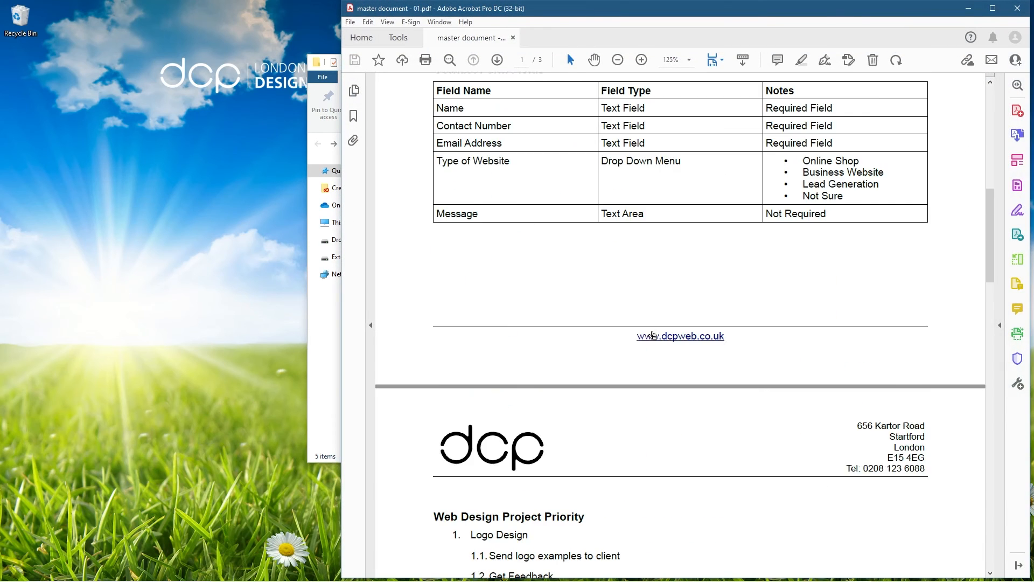
scroll(653, 323, "down", 1)
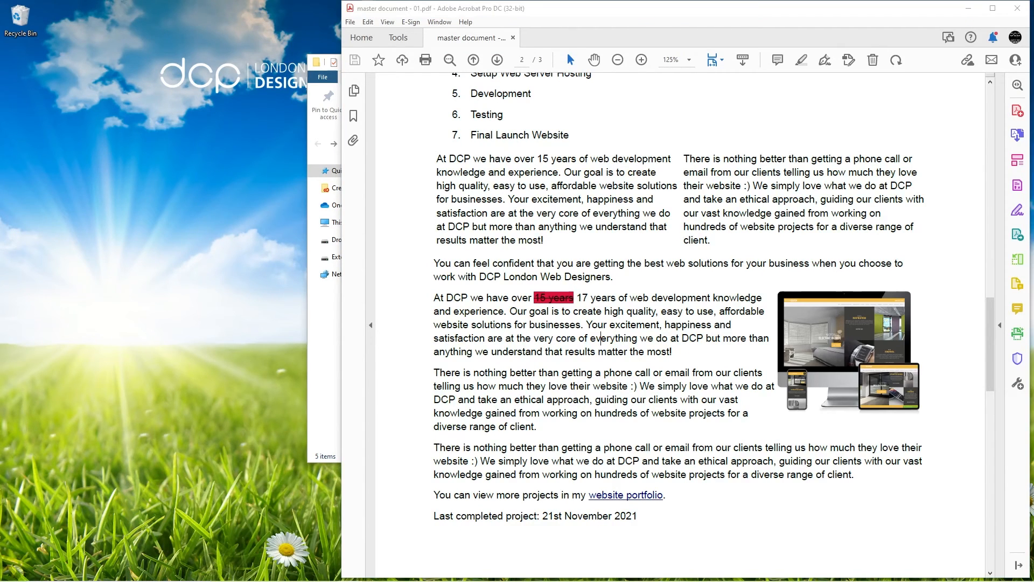
left_click(835, 571)
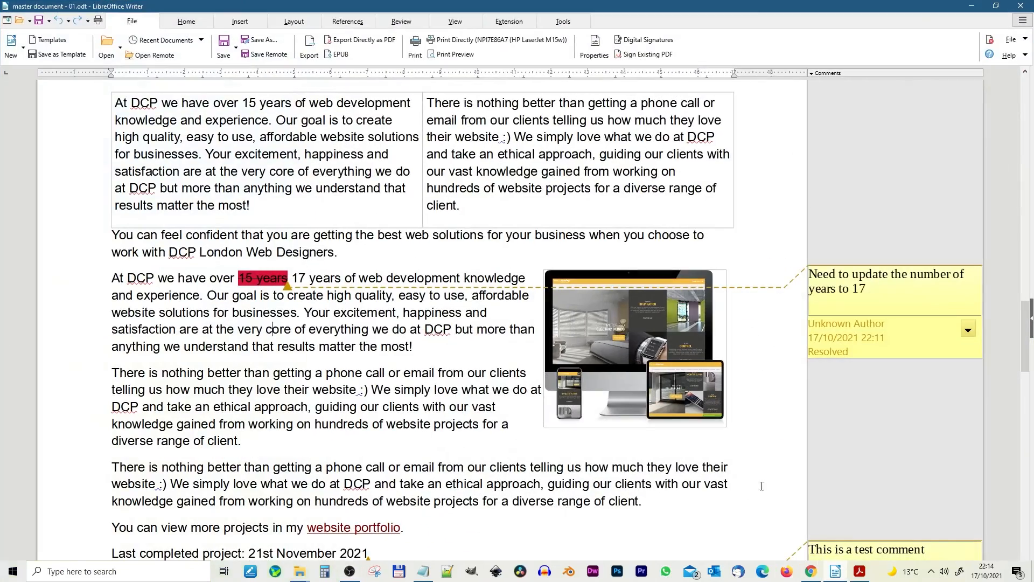
Close the PDF viewer, delete all comments in the document, and open the Styles list in the sidebar
left_click(859, 571)
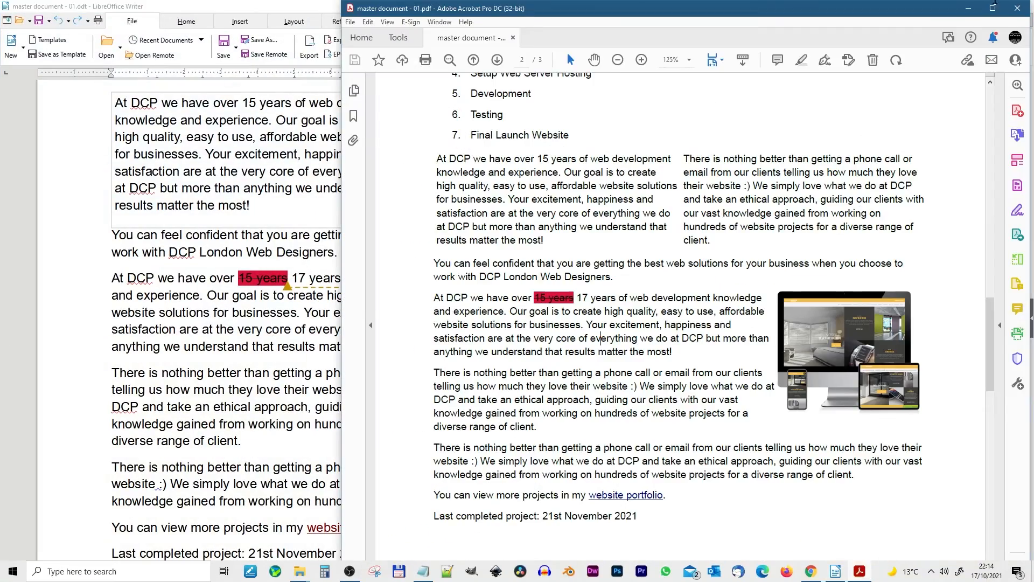
left_click(1017, 9)
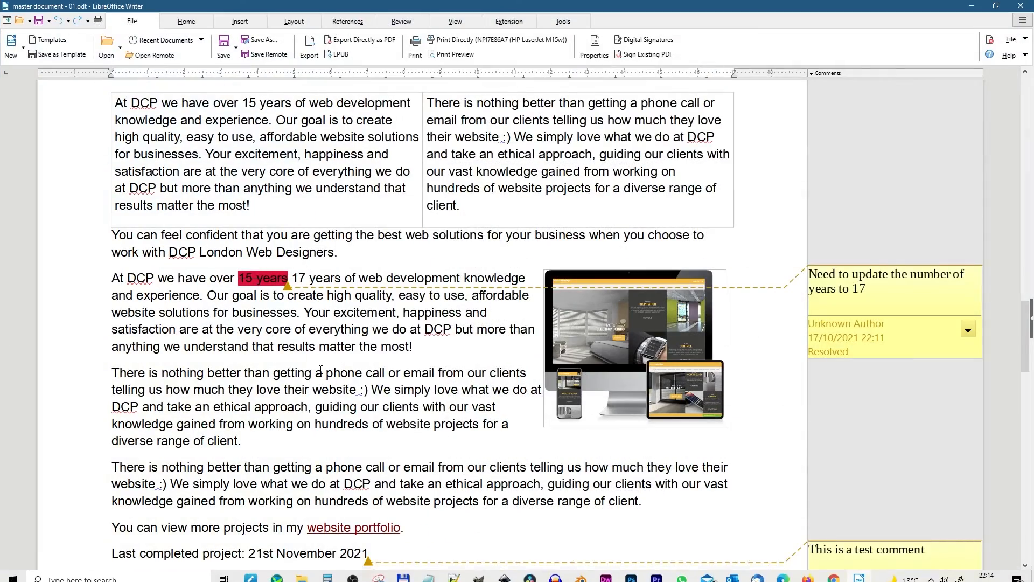
scroll(400, 383, "down", 3)
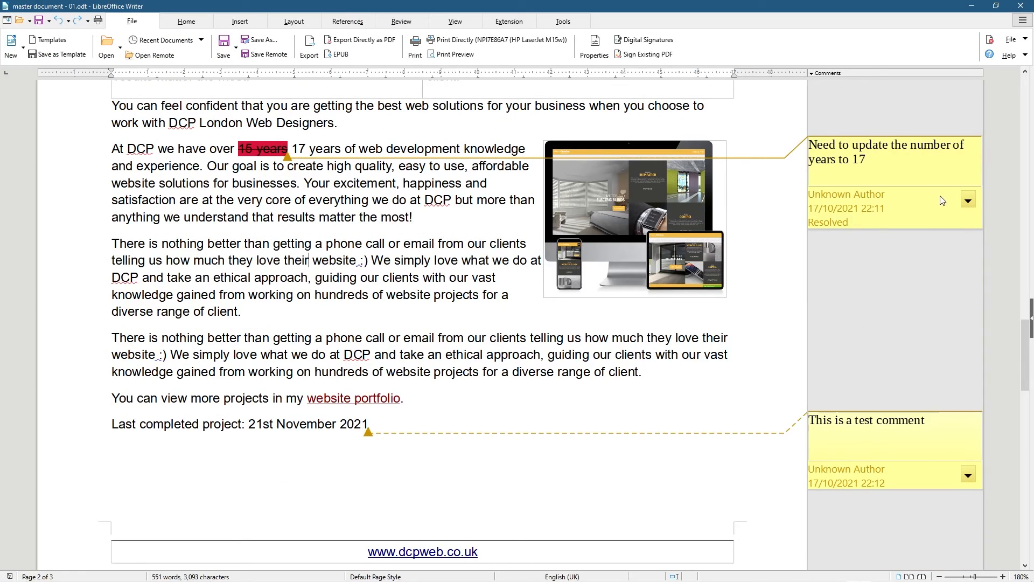
left_click(968, 200)
left_click(907, 271)
left_click(1030, 318)
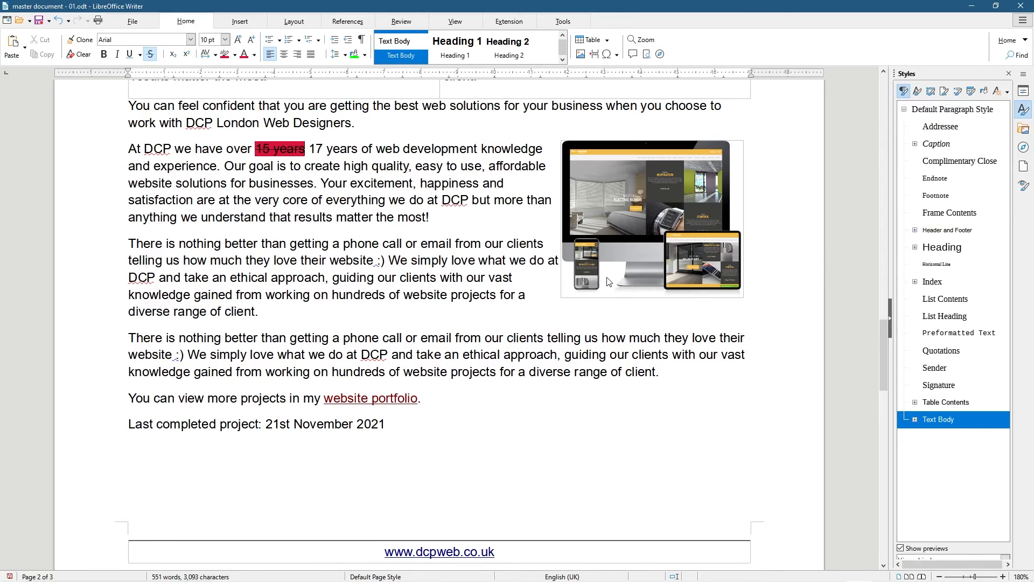
left_click(288, 82)
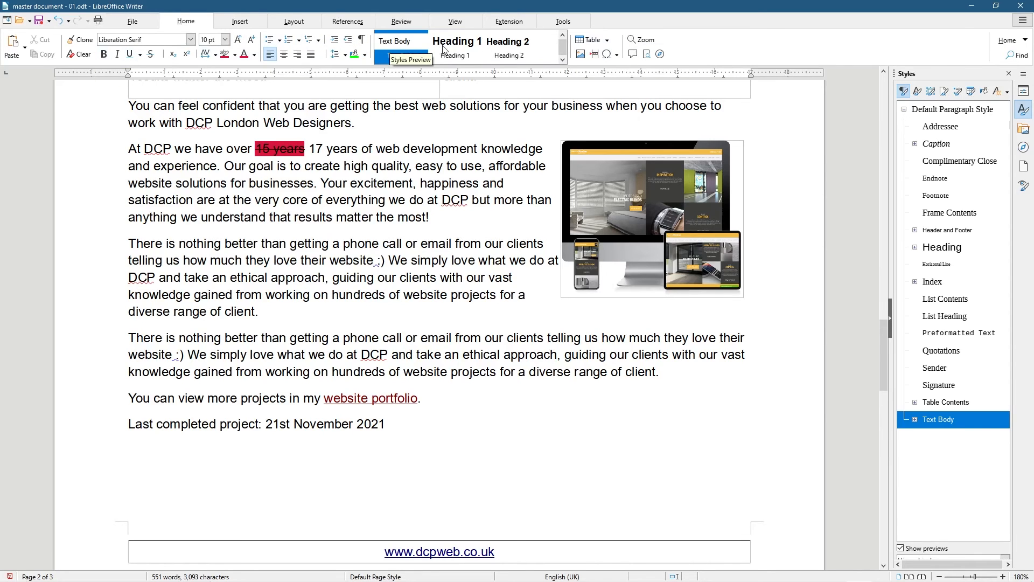
left_click(464, 49)
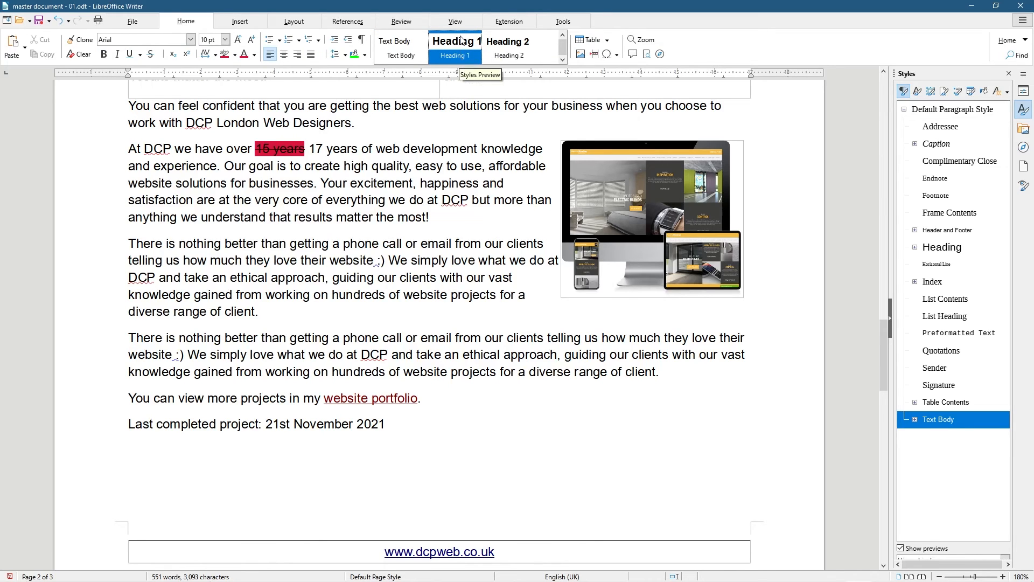
right_click(459, 52)
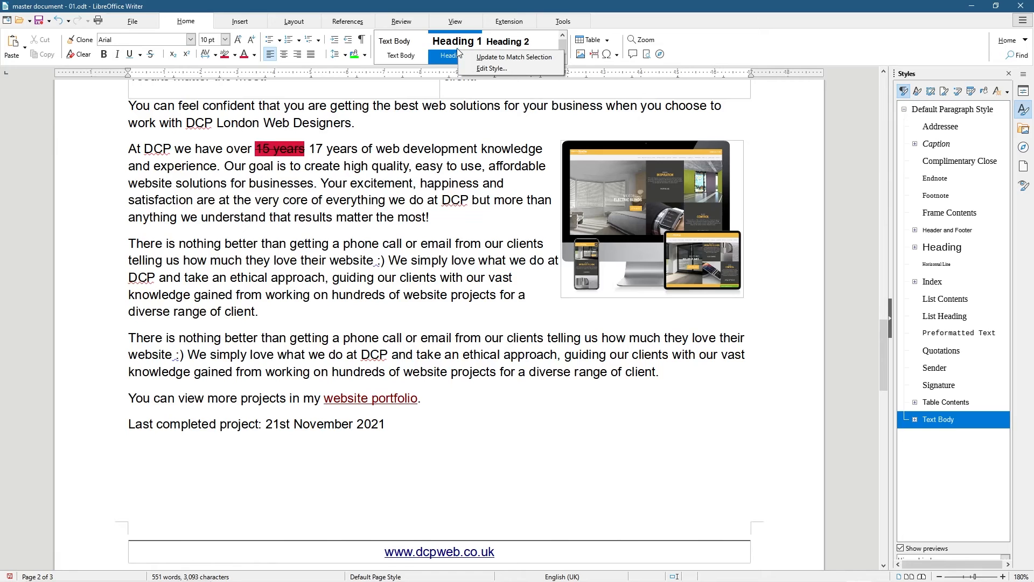
left_click(514, 50)
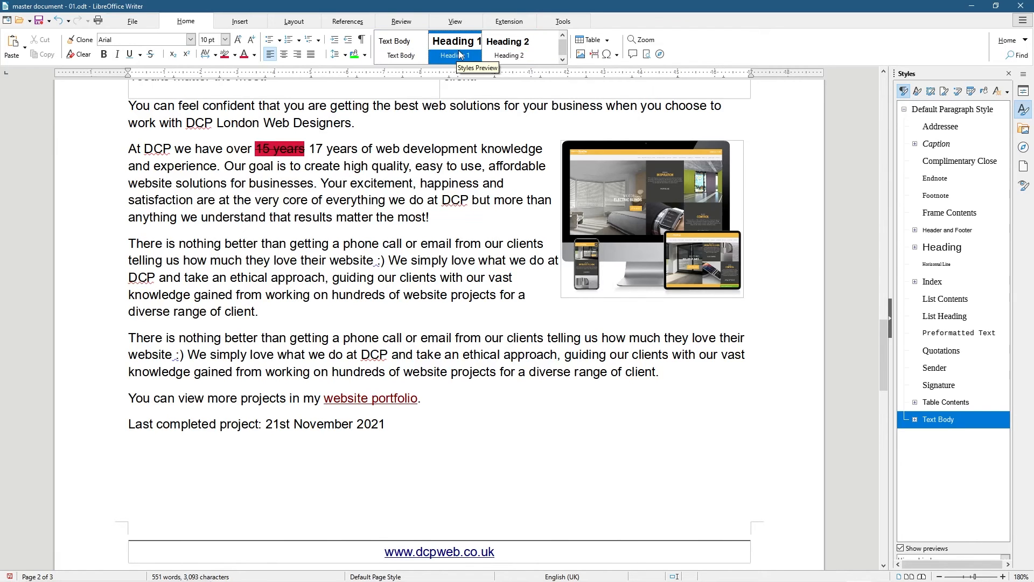
left_click_drag(385, 425, 103, 427)
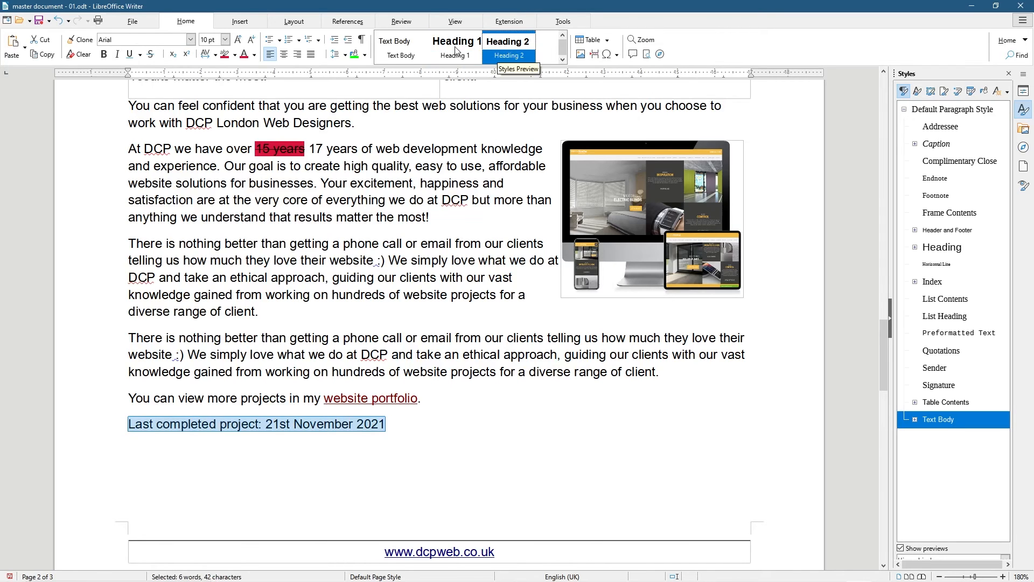
left_click(562, 60)
left_click(562, 59)
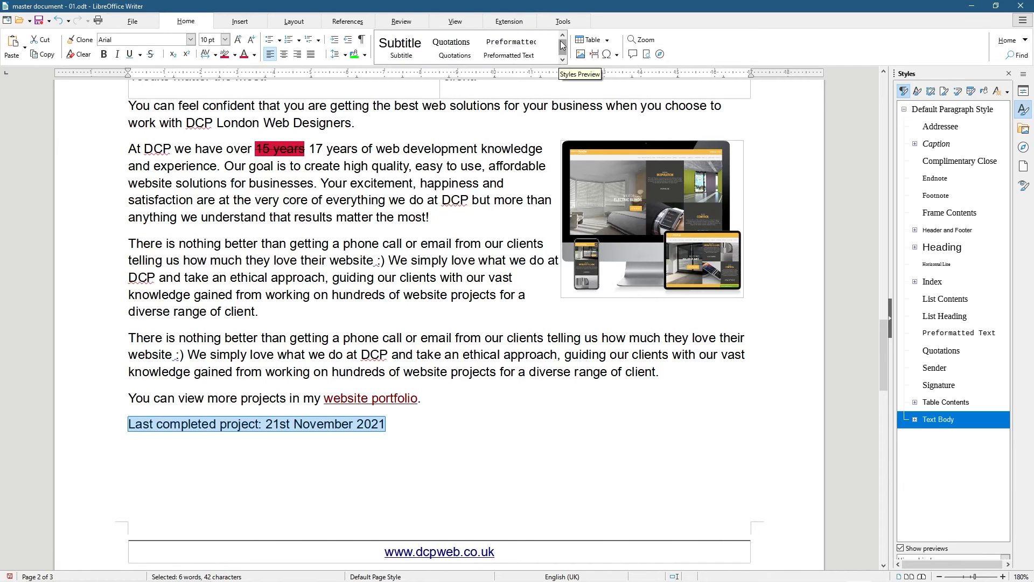
left_click(561, 36)
left_click(562, 37)
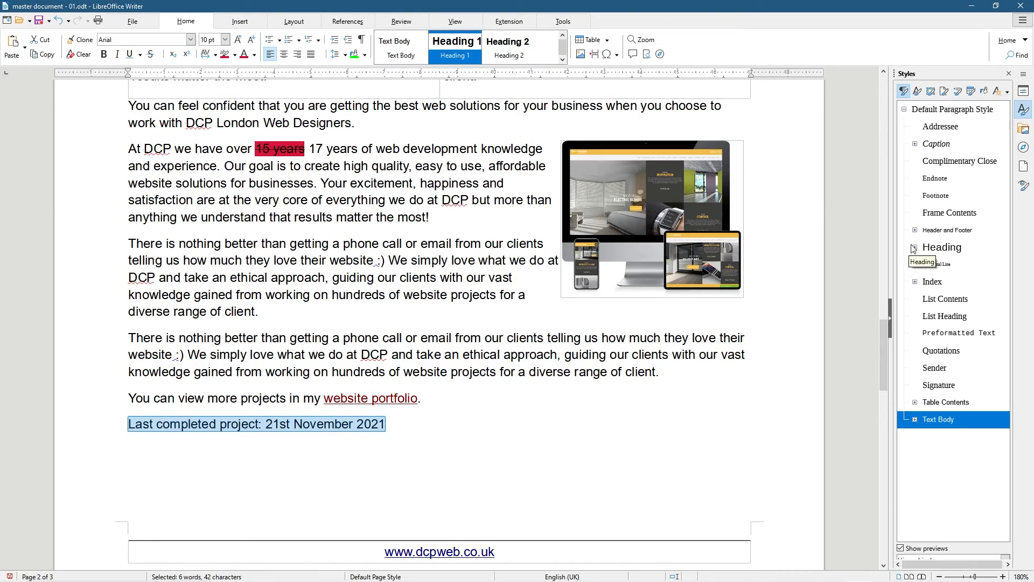
left_click(941, 248)
left_click(915, 246)
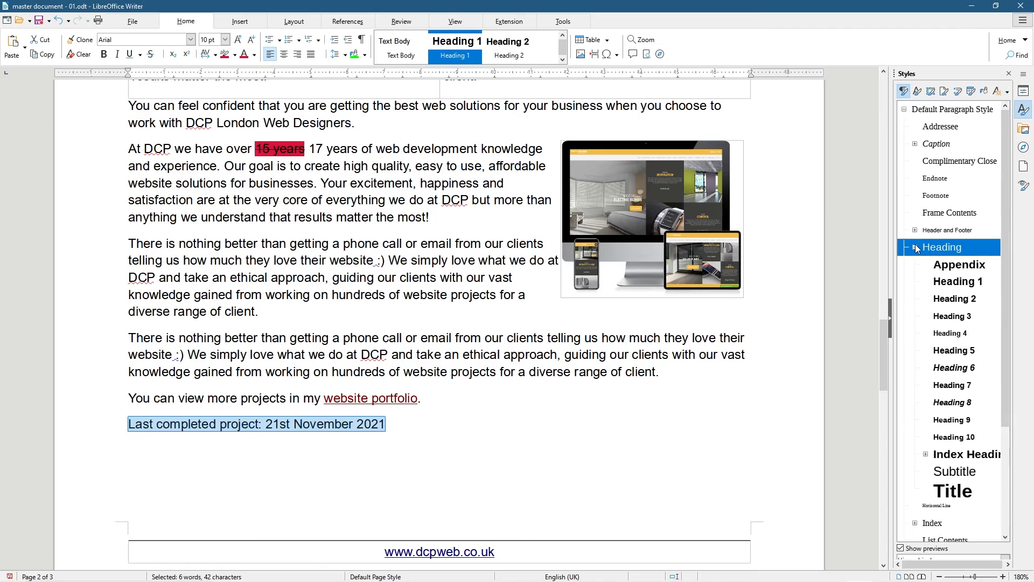
double_click(952, 282)
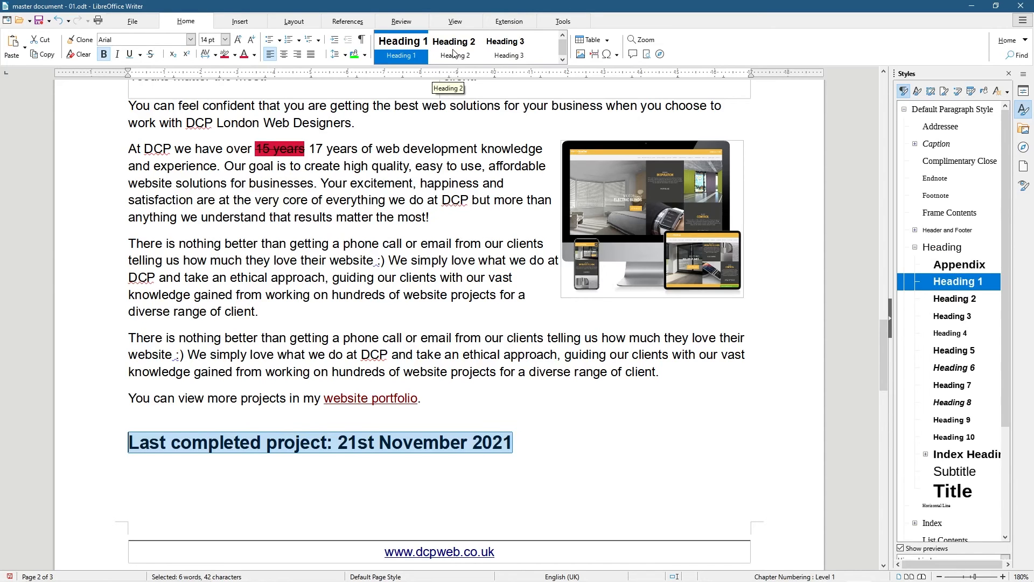
double_click(946, 300)
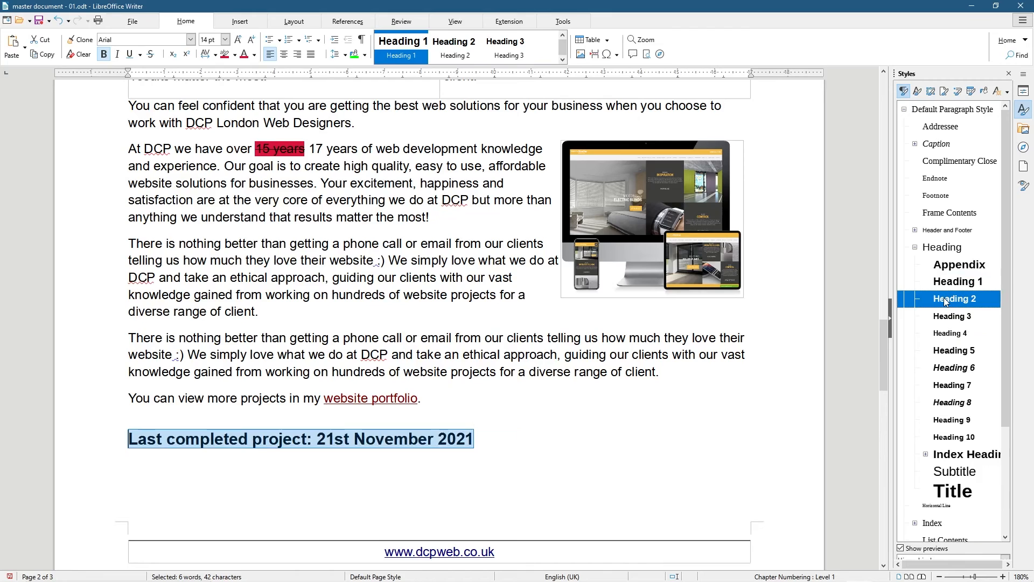
double_click(943, 288)
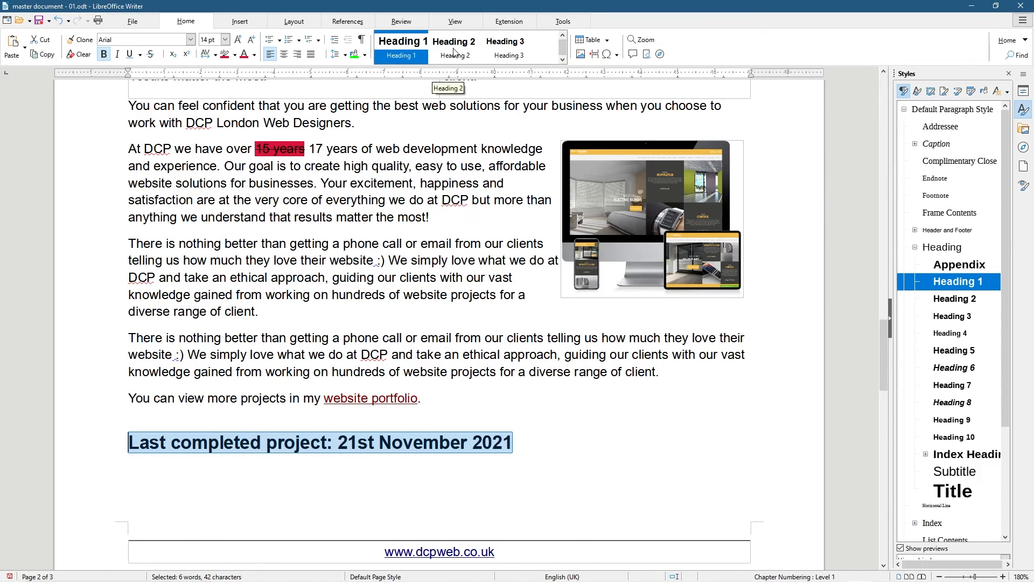
double_click(947, 301)
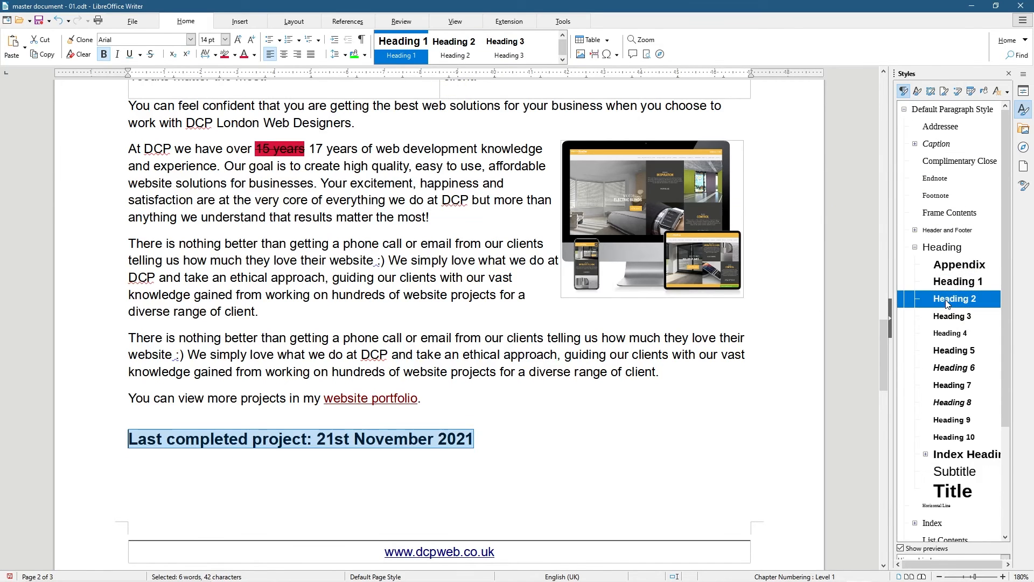
double_click(956, 335)
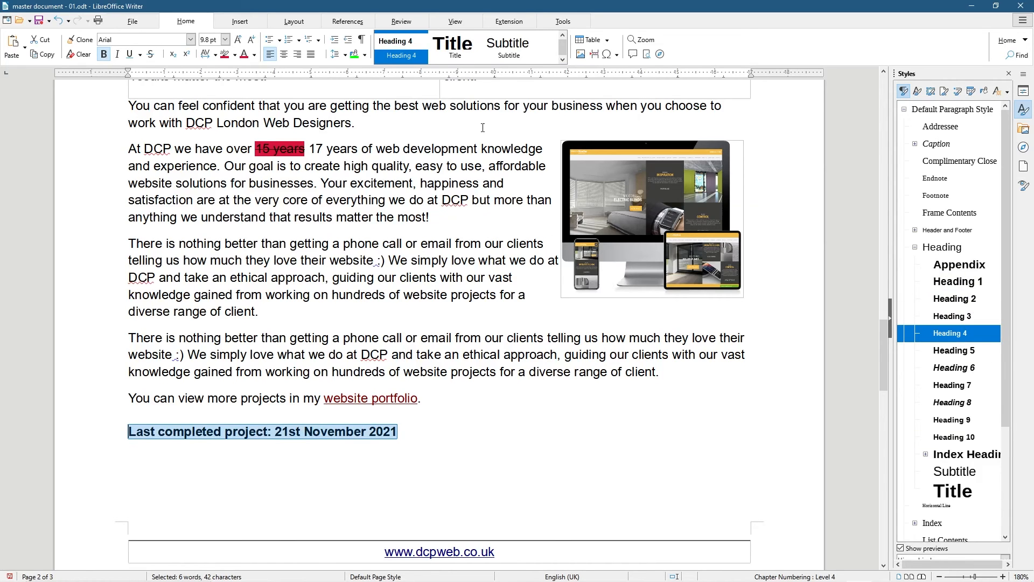
right_click(396, 46)
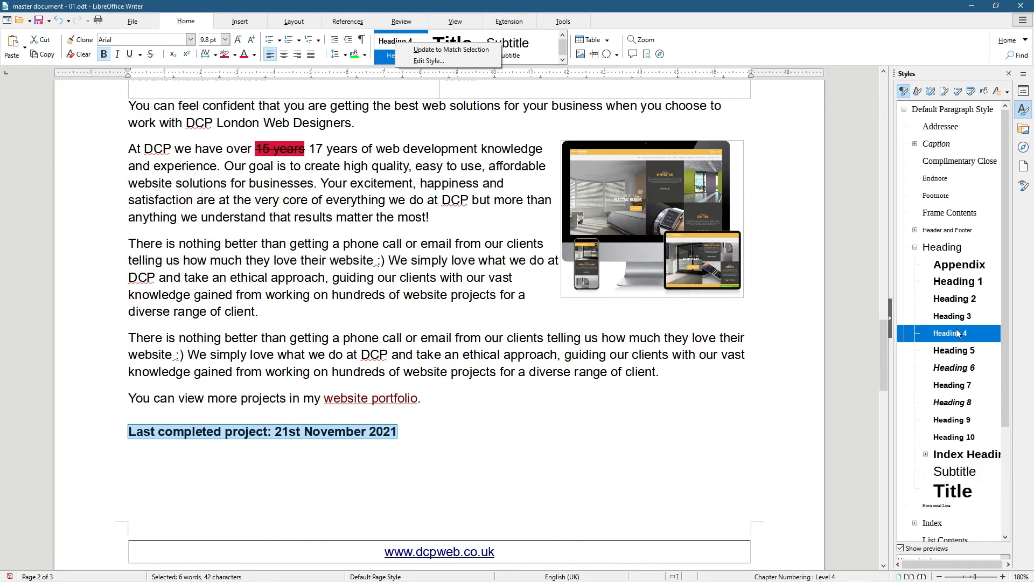
left_click(949, 283)
double_click(955, 282)
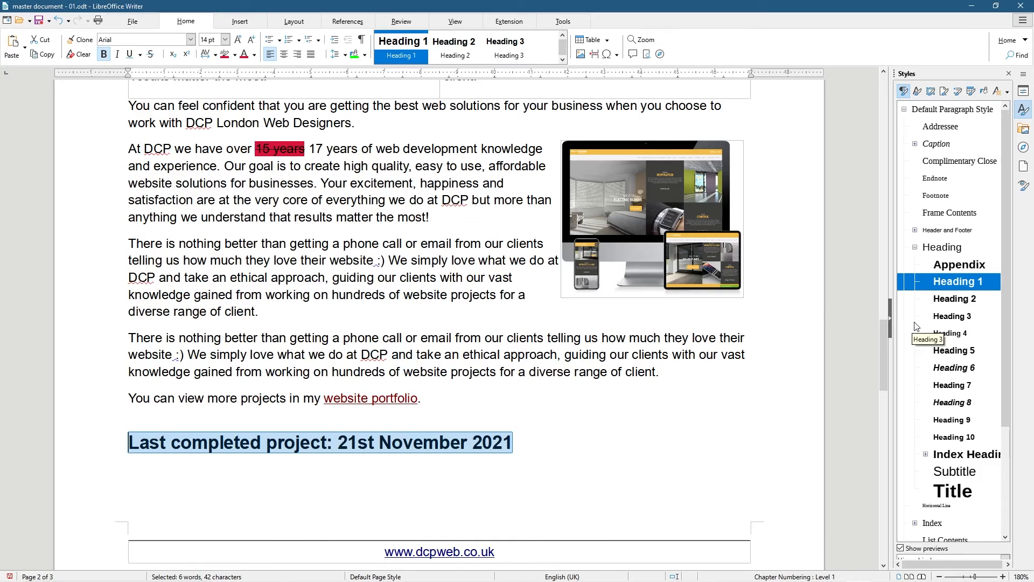
left_click(522, 447)
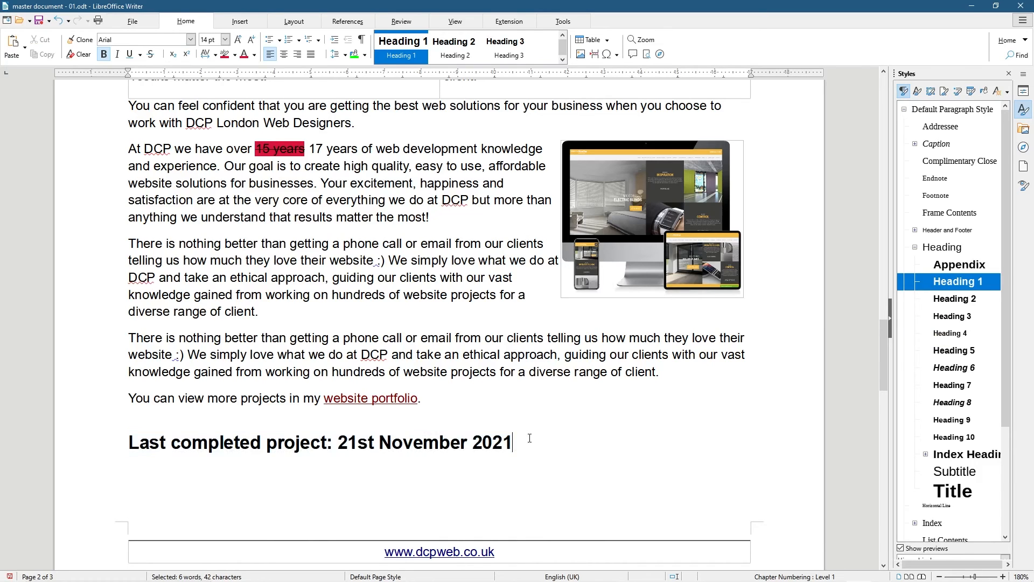
left_click_drag(525, 439, 85, 427)
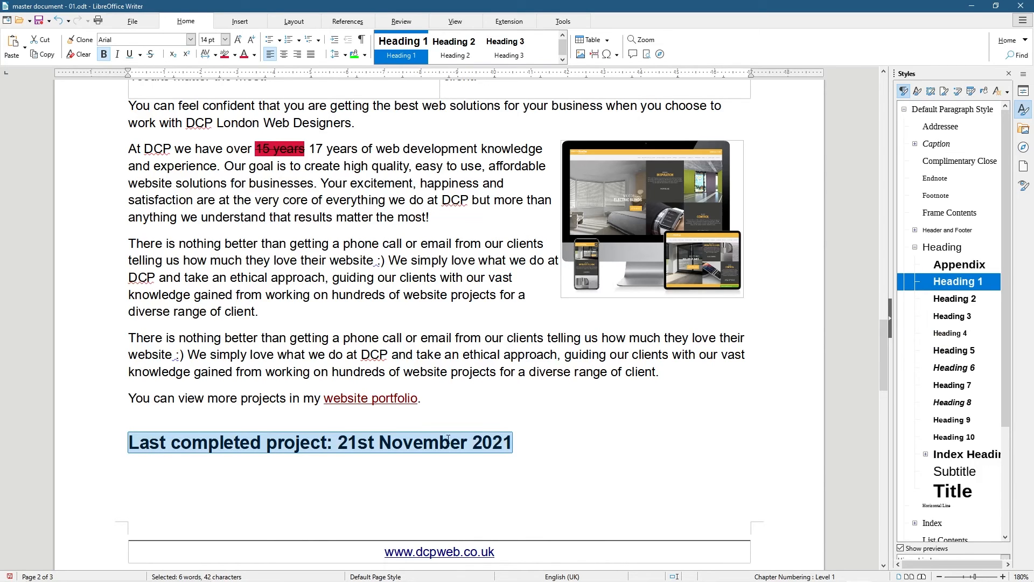
scroll(951, 420, "down", 3)
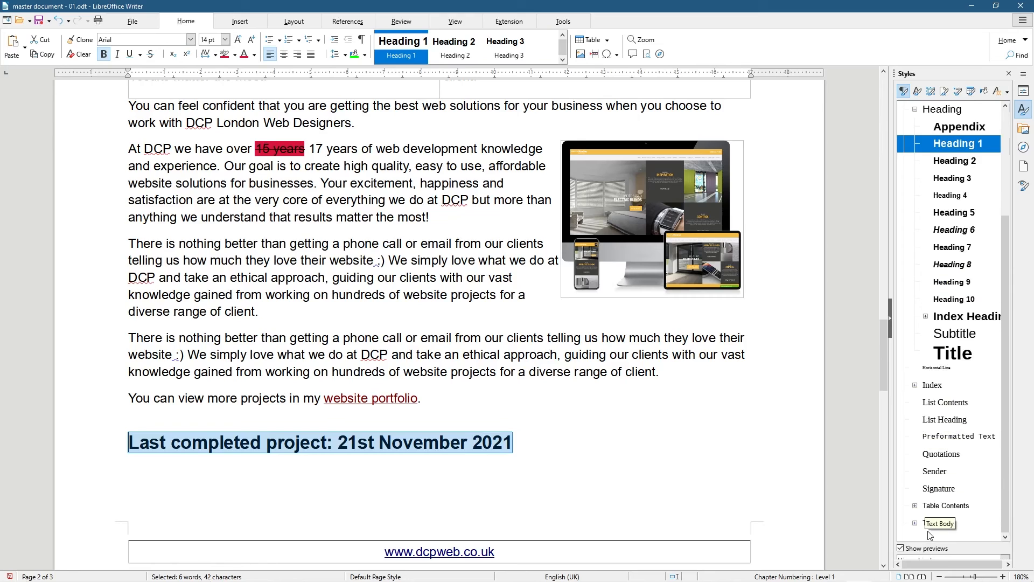
left_click(934, 522)
double_click(934, 523)
key("Down")
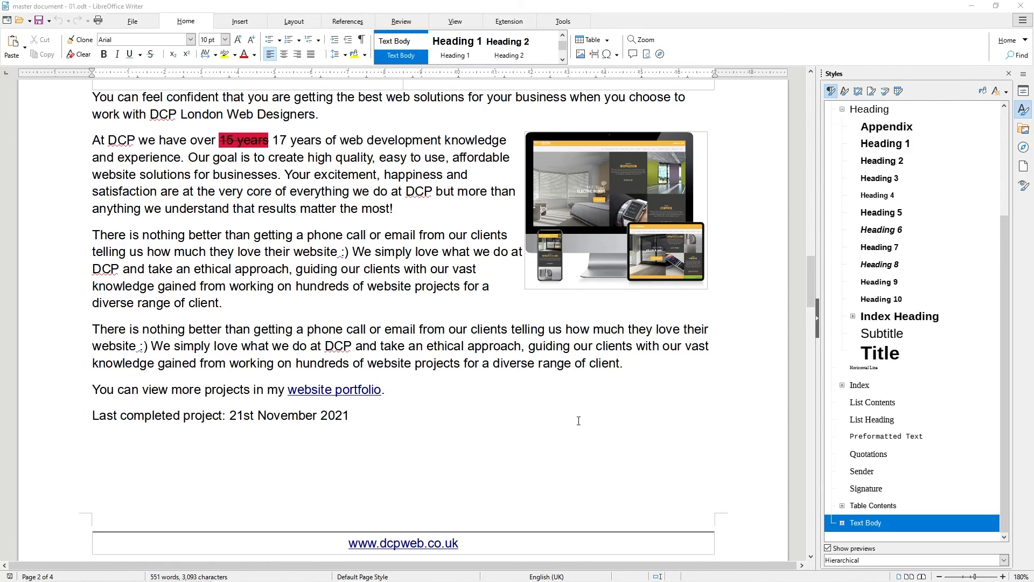
scroll(578, 420, "down", 3)
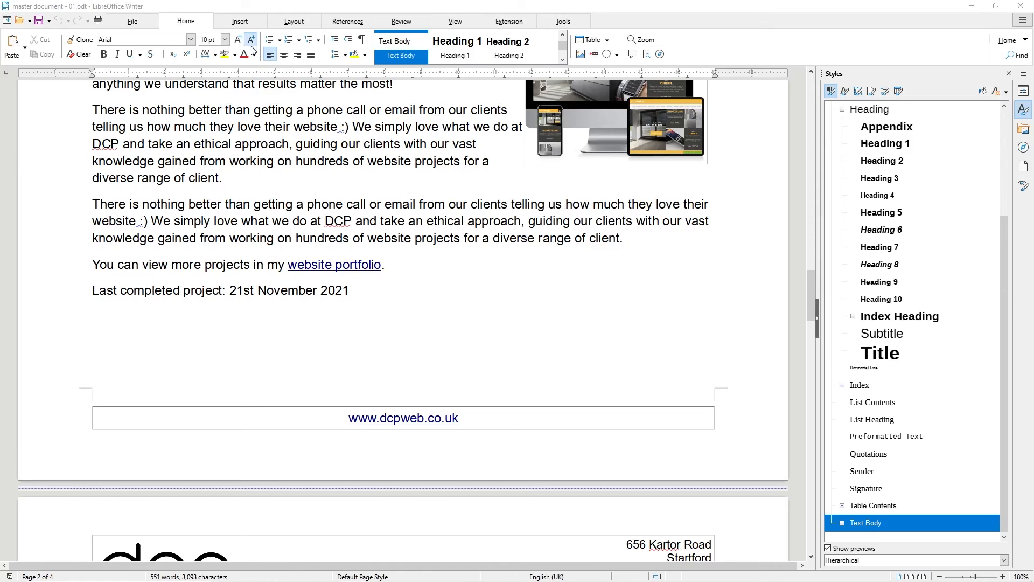
left_click(240, 22)
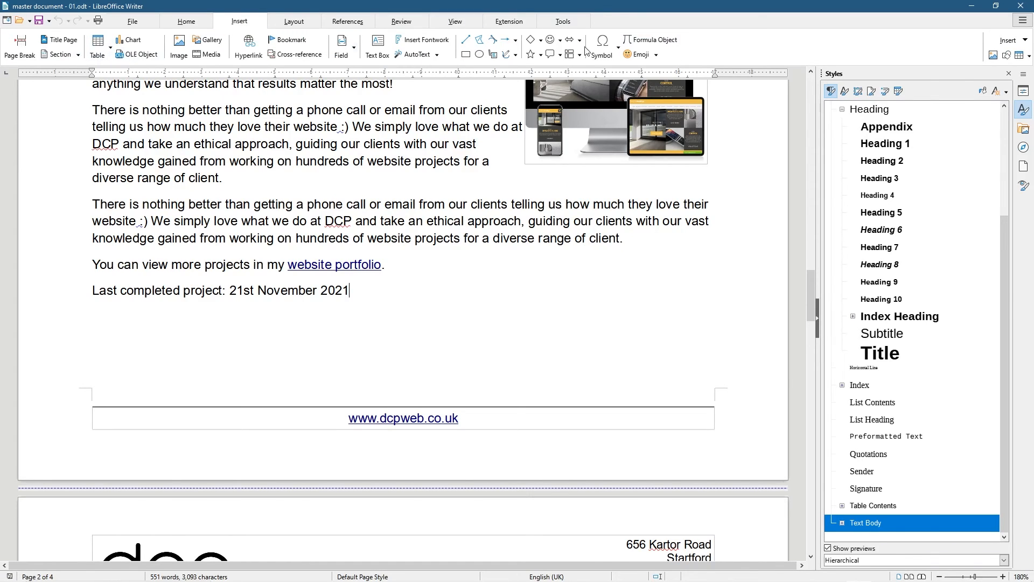
left_click(469, 419)
left_click_drag(332, 418, 469, 416)
left_click(459, 418)
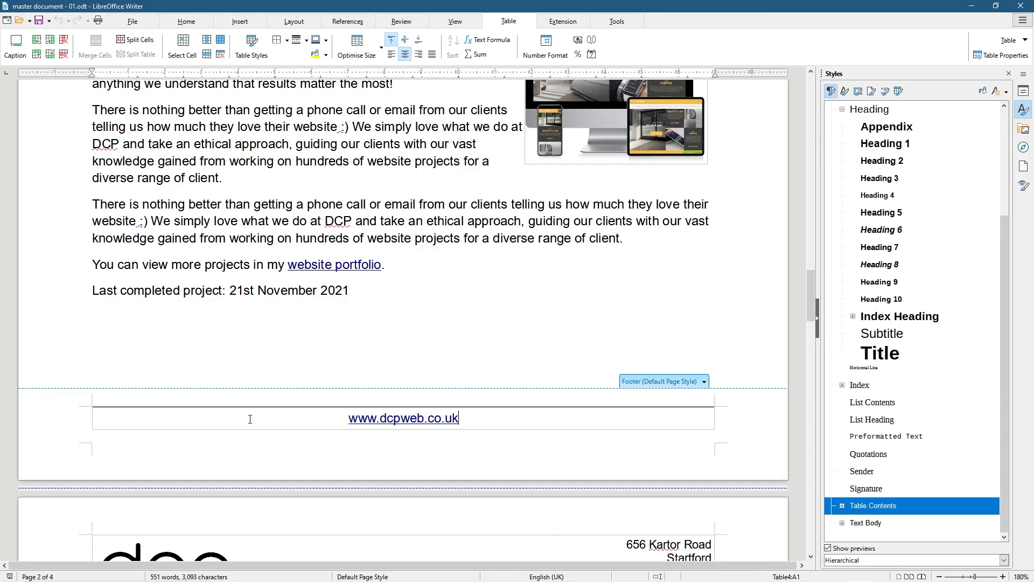
Split the footer table cell vertically into two side-by-side cells
right_click(497, 417)
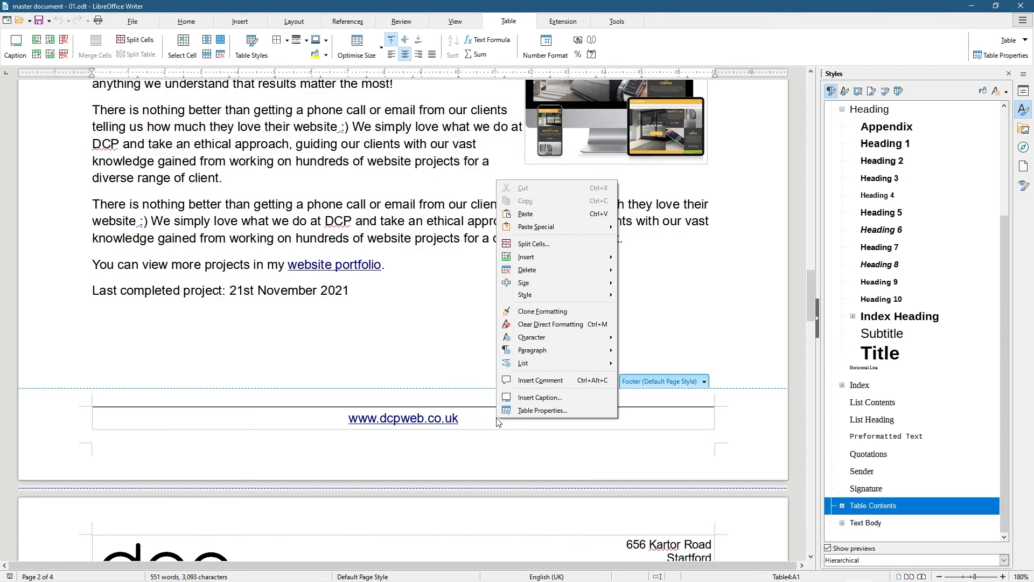
left_click(538, 245)
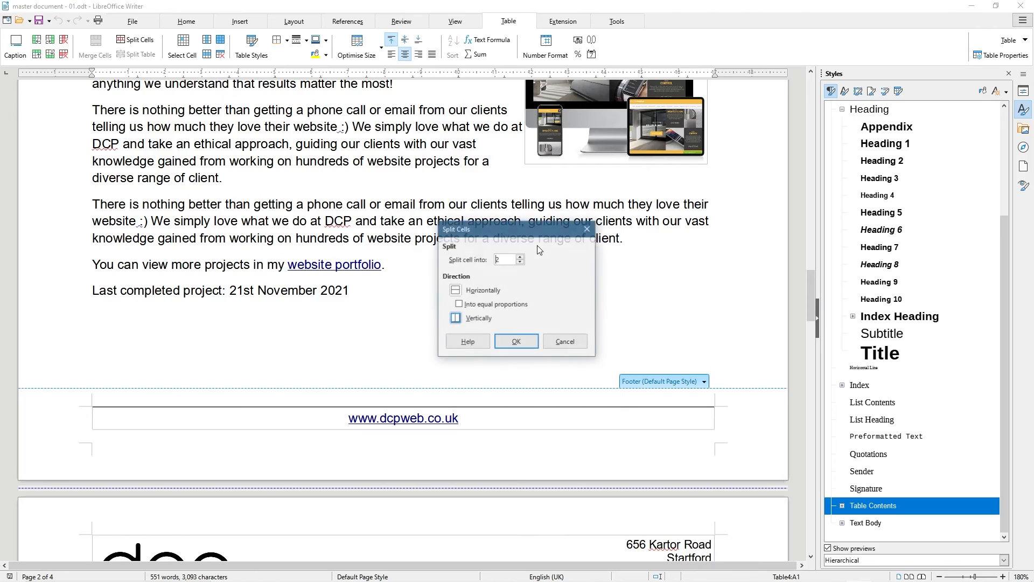
left_click(453, 321)
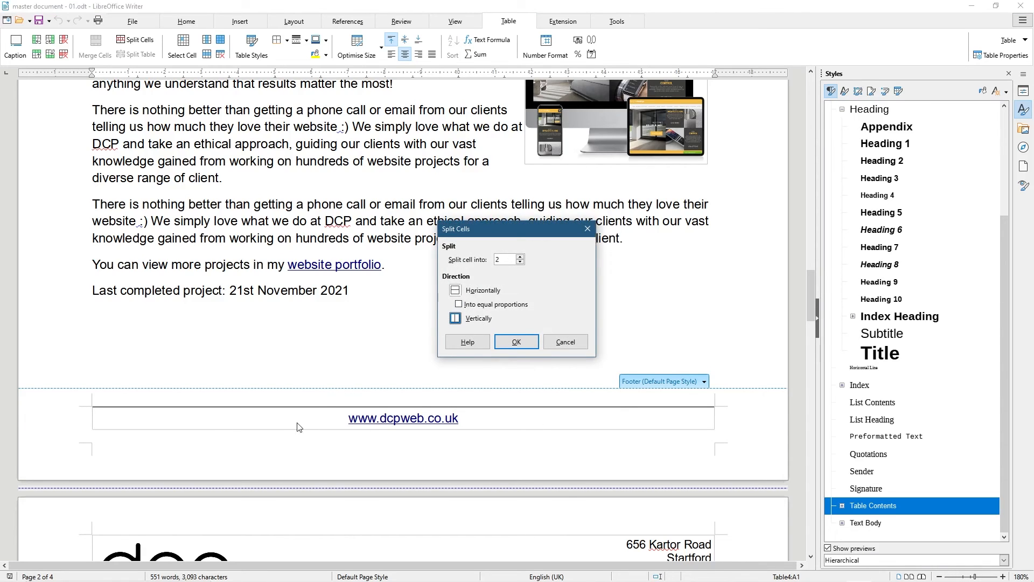
left_click(516, 343)
left_click_drag(304, 420, 191, 420)
left_click(319, 419)
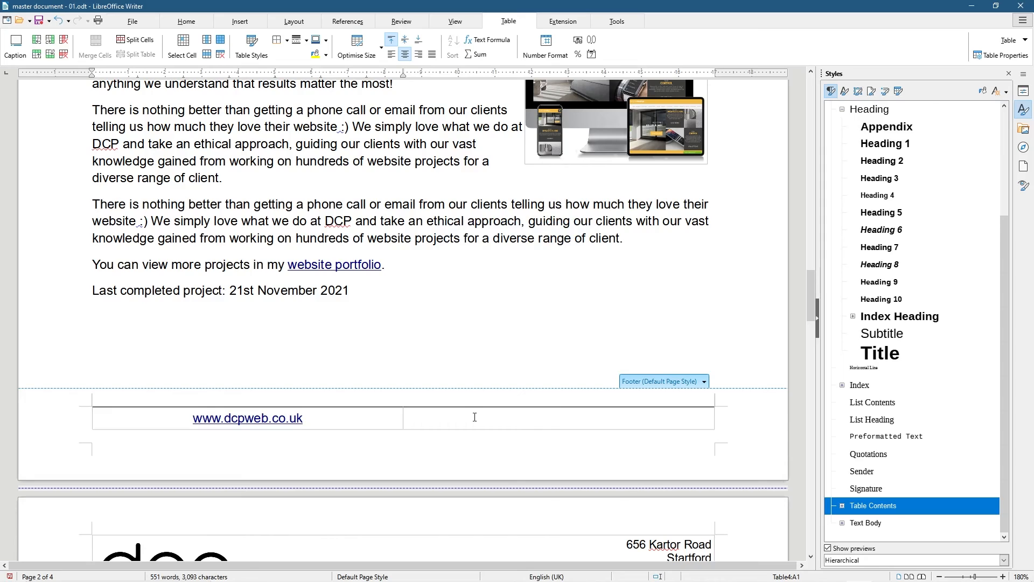
left_click_drag(326, 417, 166, 415)
left_click(318, 416)
left_click(186, 22)
left_click(270, 54)
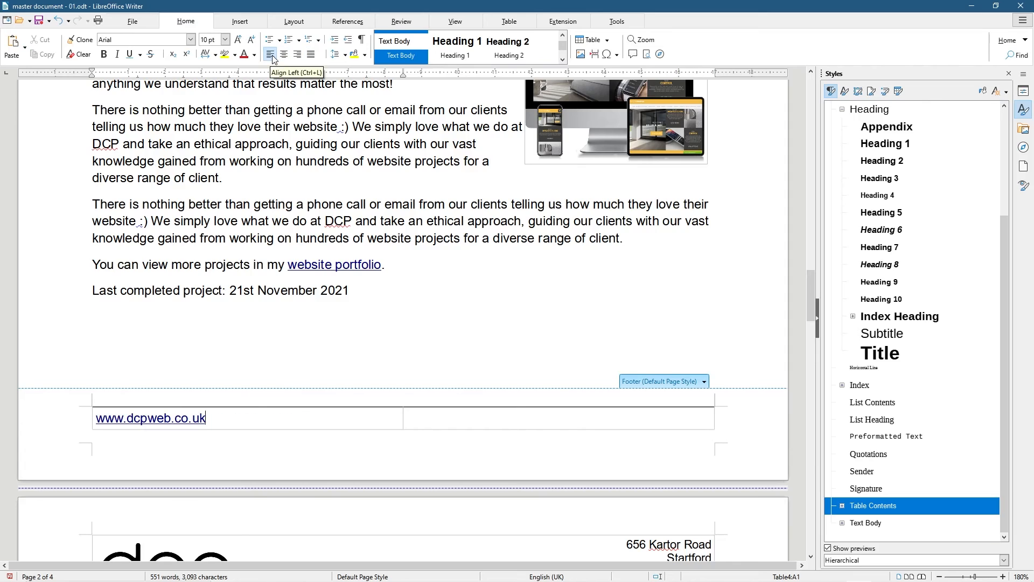
left_click(436, 418)
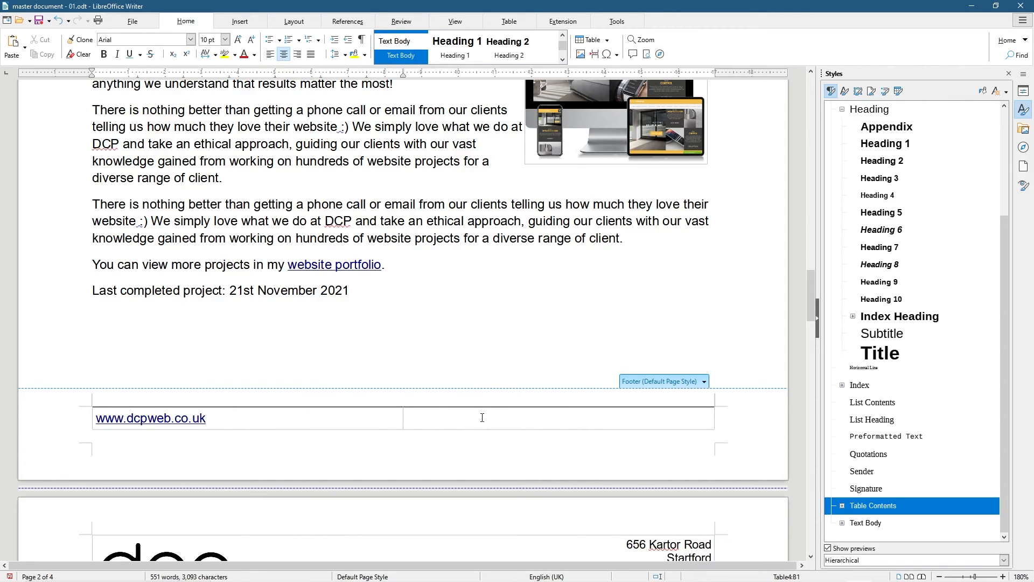
left_click(298, 56)
left_click(239, 21)
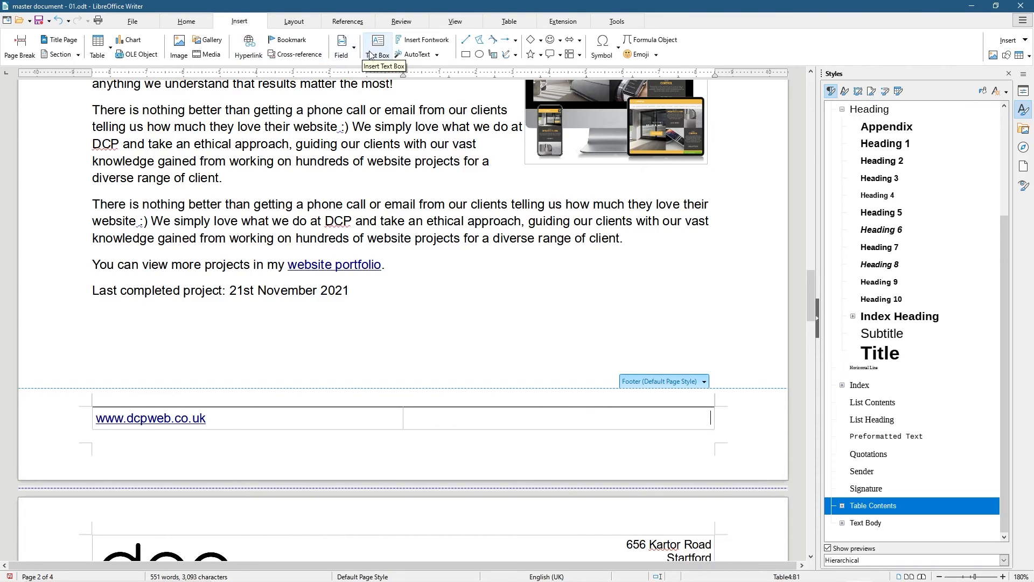
Insert a Page Number field into the footer's right-hand cell
left_click(342, 46)
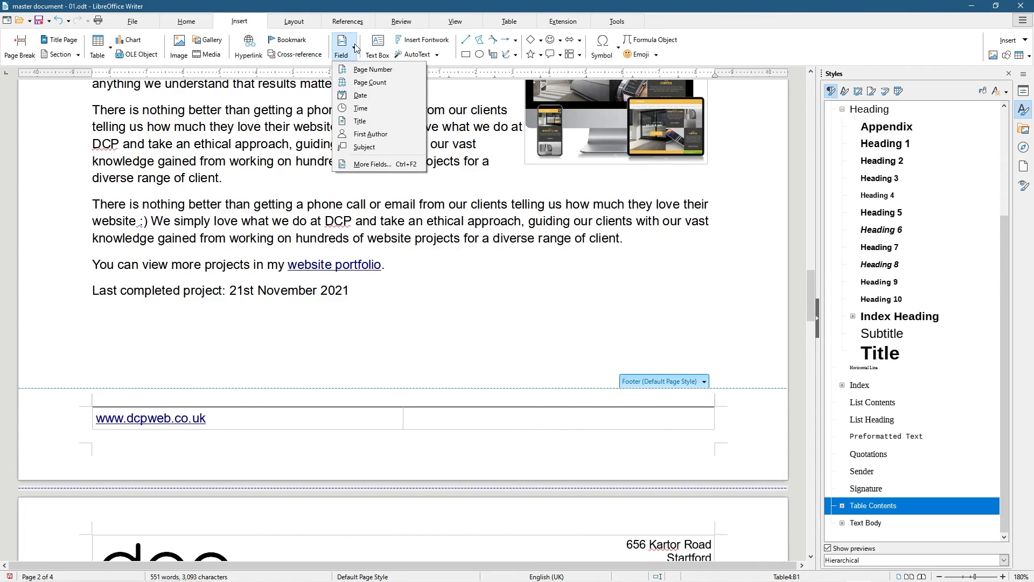
left_click(370, 70)
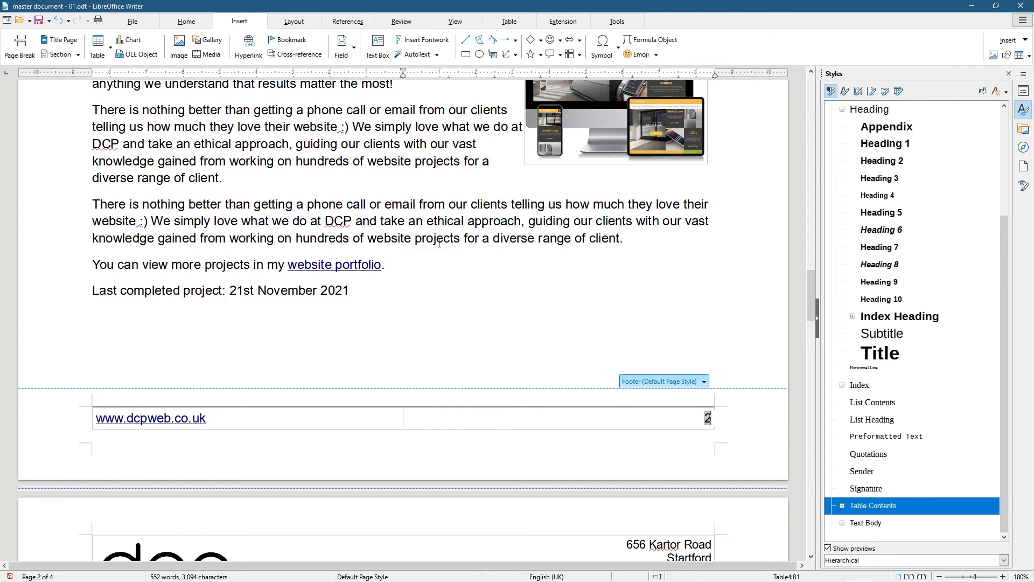
scroll(668, 418, "down", 5)
scroll(668, 418, "up", 15)
scroll(702, 410, "down", 20)
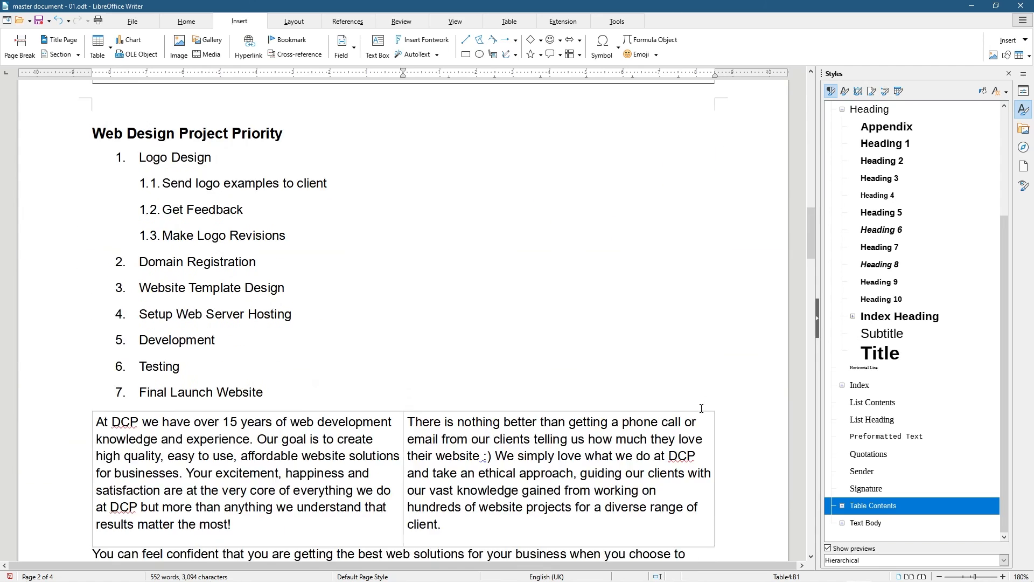
scroll(700, 402, "down", 1)
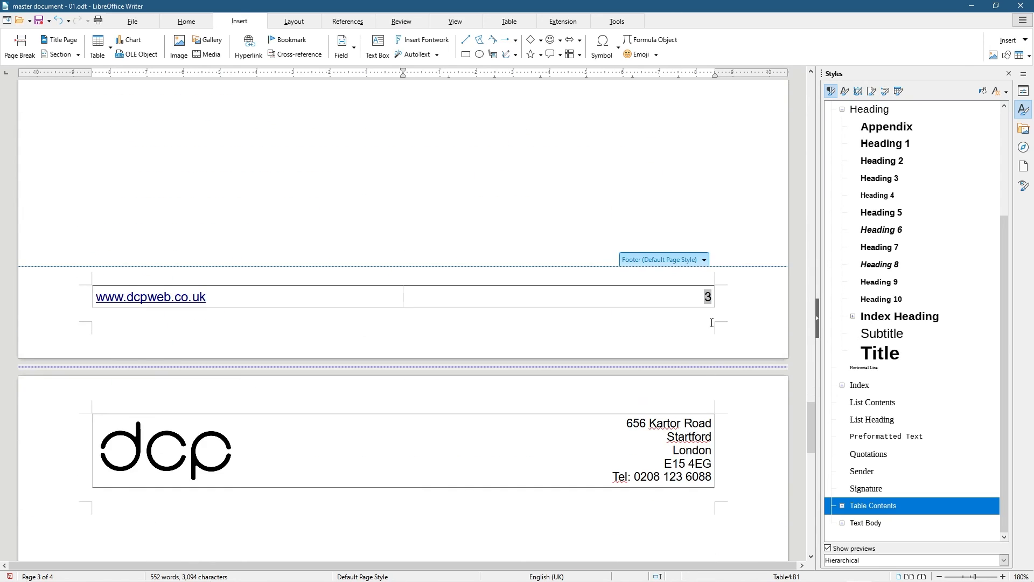
scroll(688, 311, "down", 5)
Delete the empty fourth page with Backspace and check the remaining pages
left_click(344, 279)
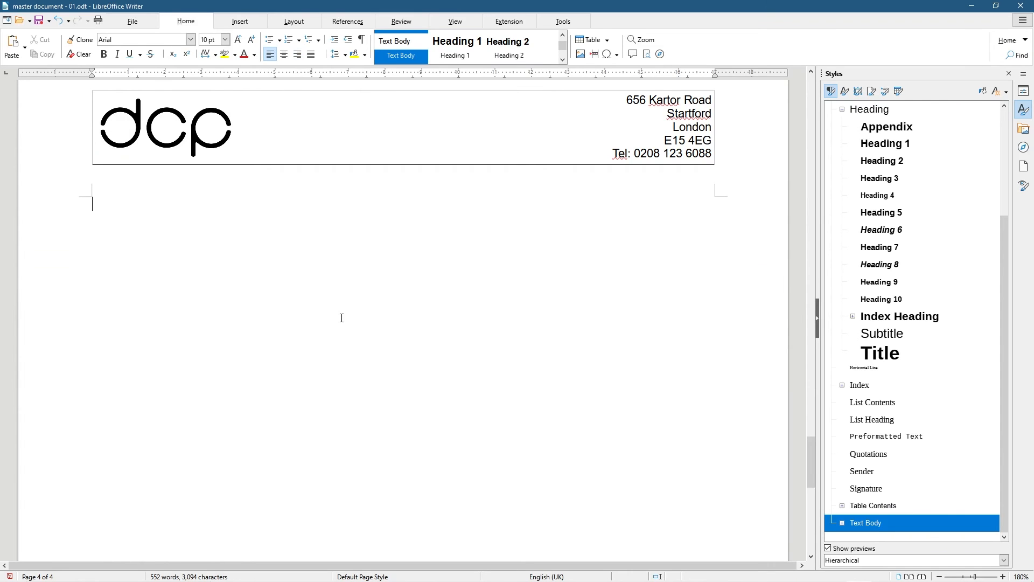
key("BackSpace")
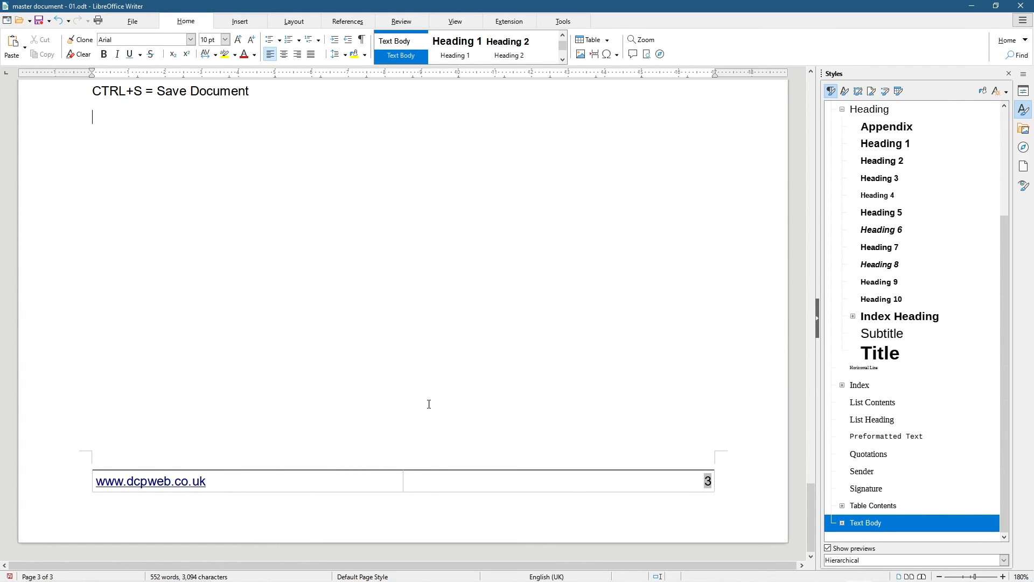
scroll(526, 358, "up", 20)
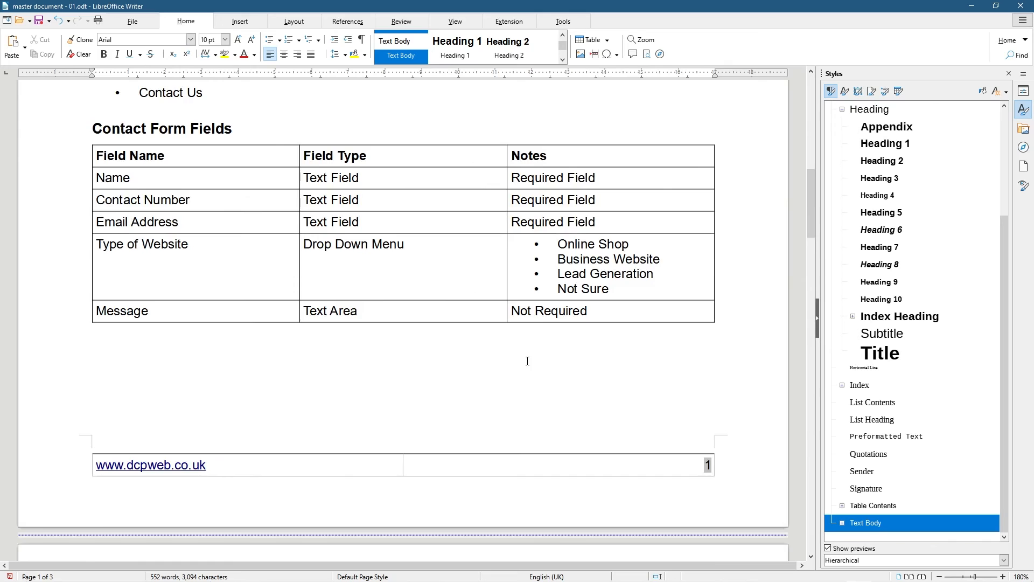
scroll(527, 360, "up", 5)
scroll(546, 333, "down", 20)
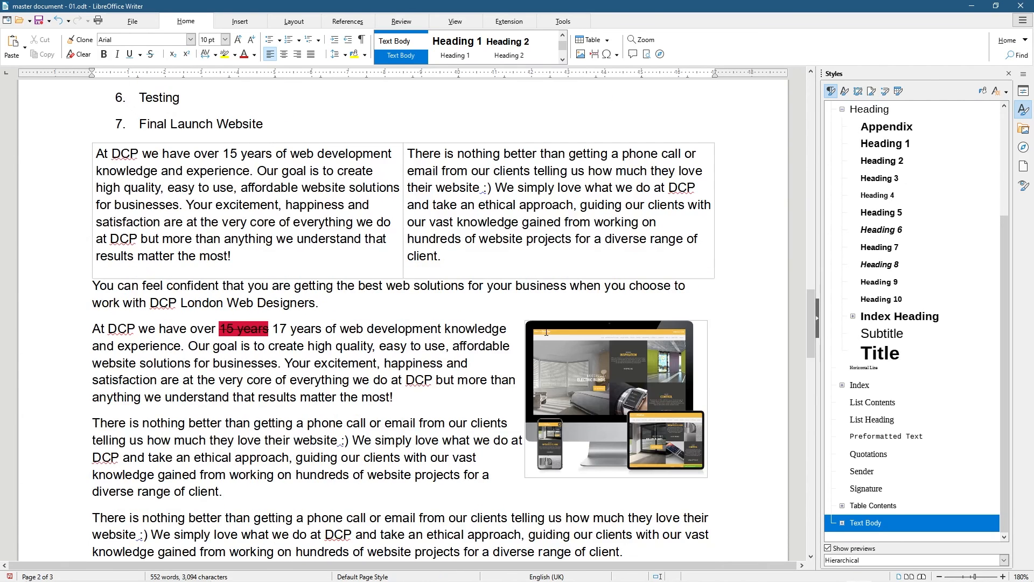
scroll(549, 325, "down", 20)
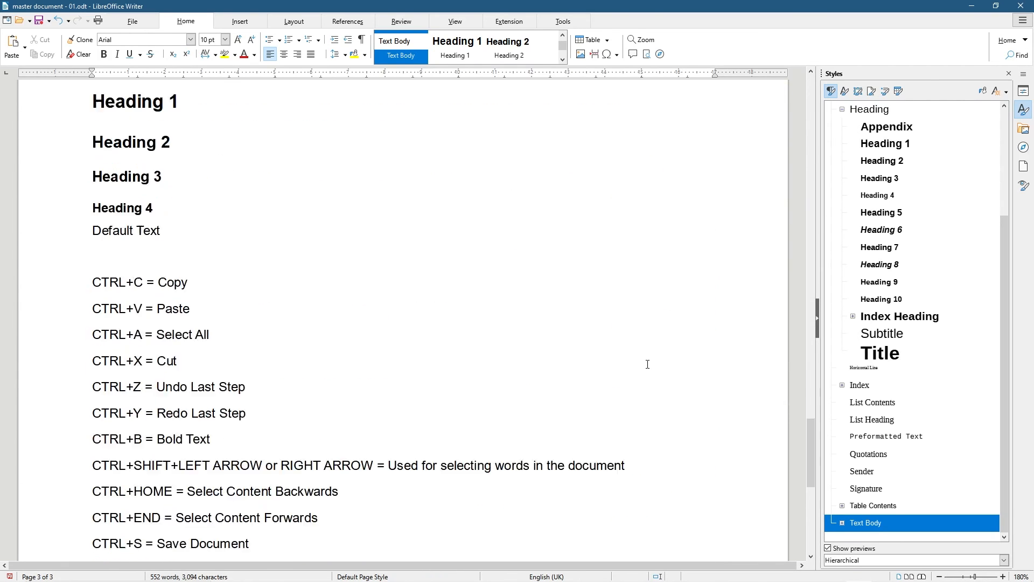
left_click(285, 128)
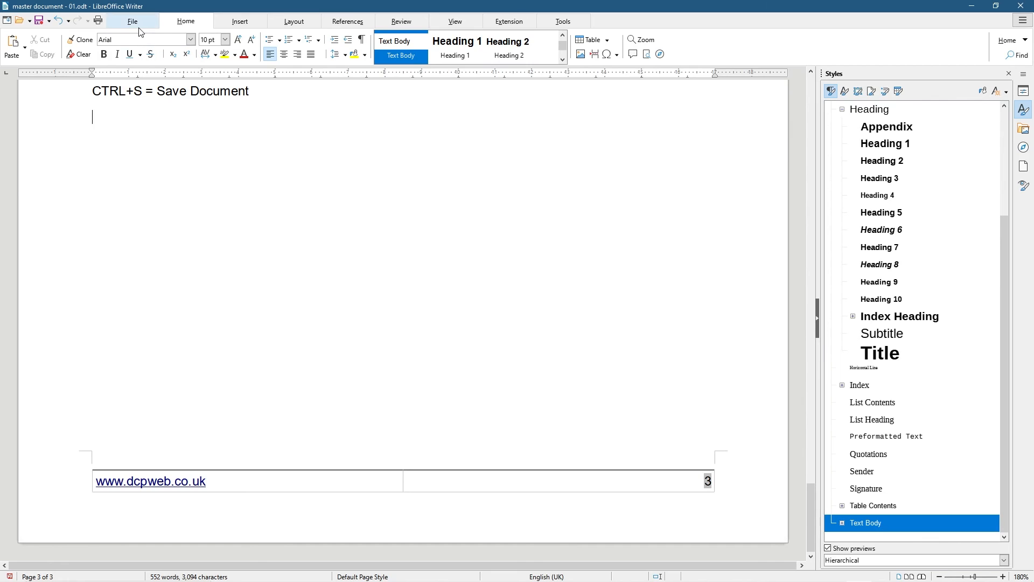
left_click(139, 24)
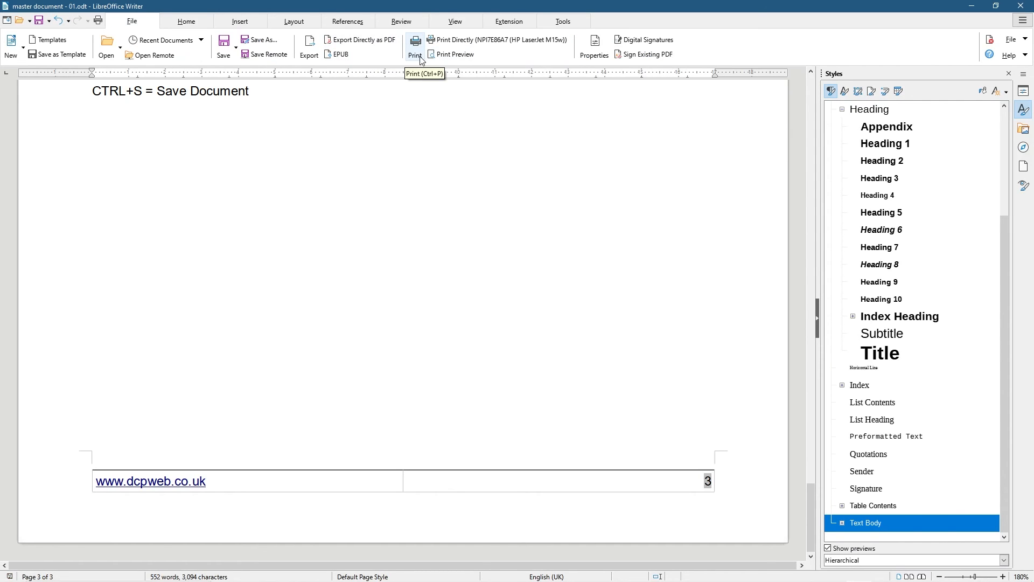
left_click(445, 55)
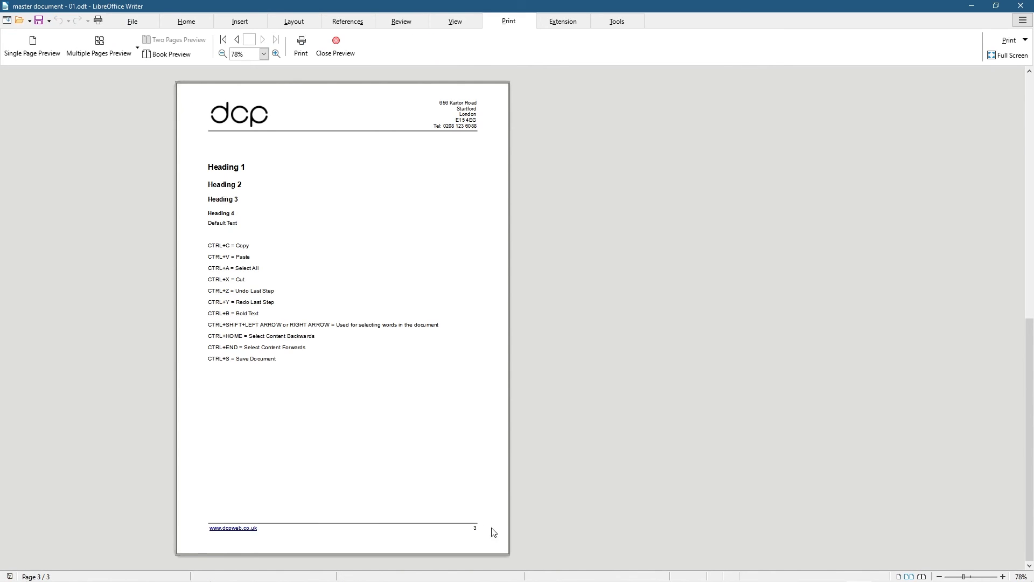
scroll(461, 475, "up", 3)
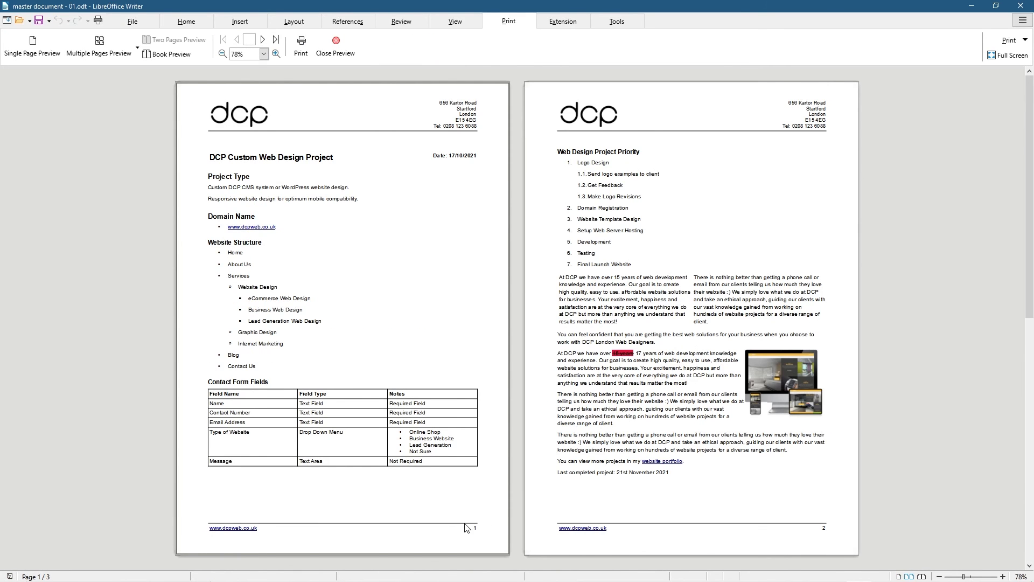
scroll(760, 517, "down", 1)
scroll(467, 511, "up", 1)
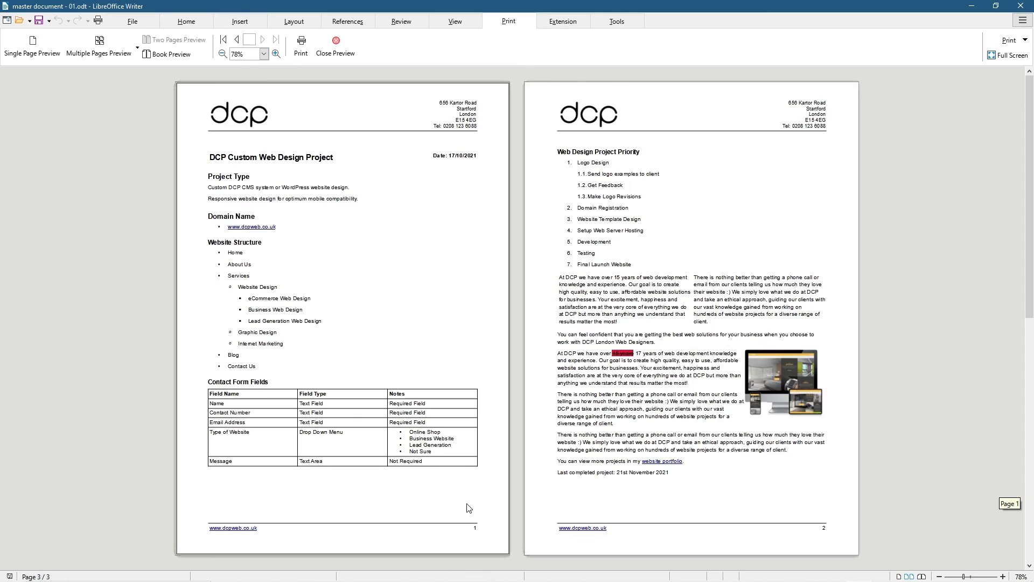
left_click(326, 52)
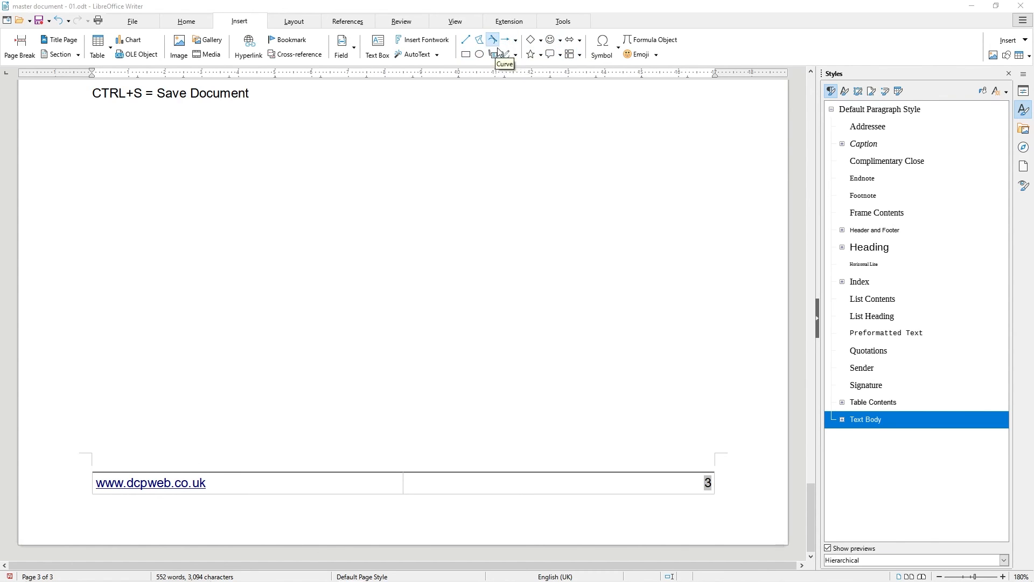
left_click(532, 43)
mouse_move(168, 170)
left_mouse_down()
mouse_move(270, 213)
mouse_move(334, 281)
left_mouse_up()
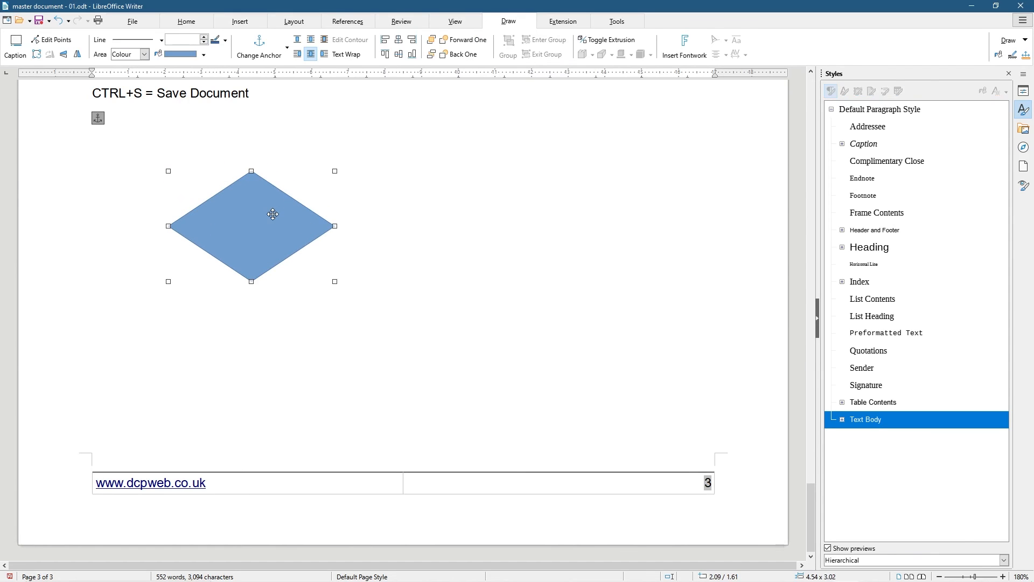
key("ctrl+z")
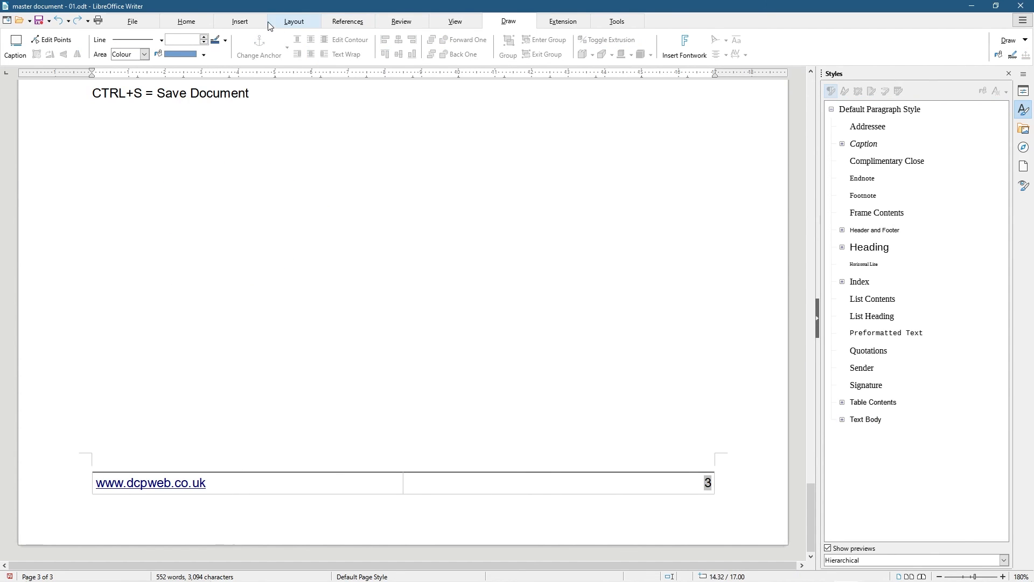
left_click(259, 22)
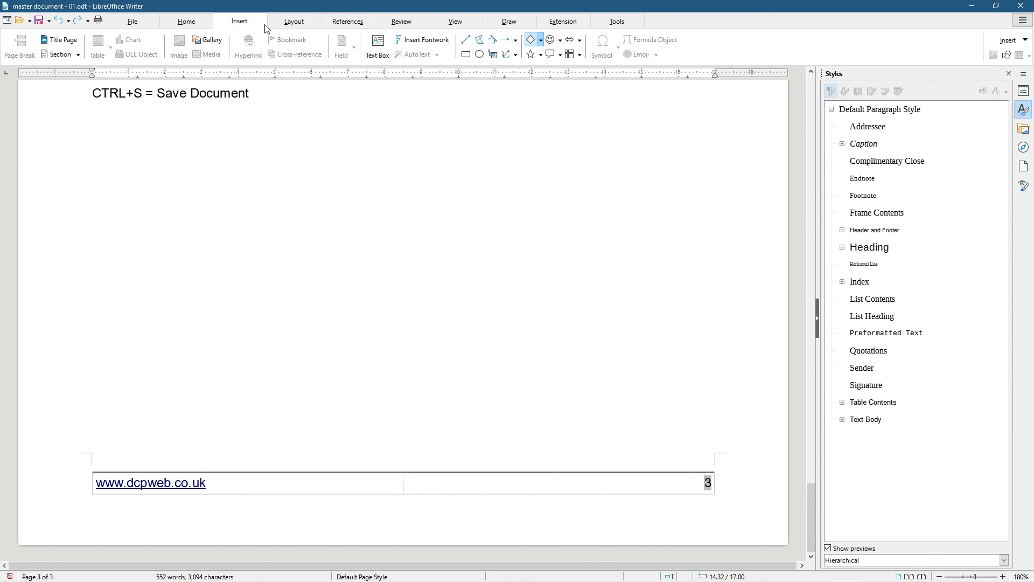
left_click(426, 45)
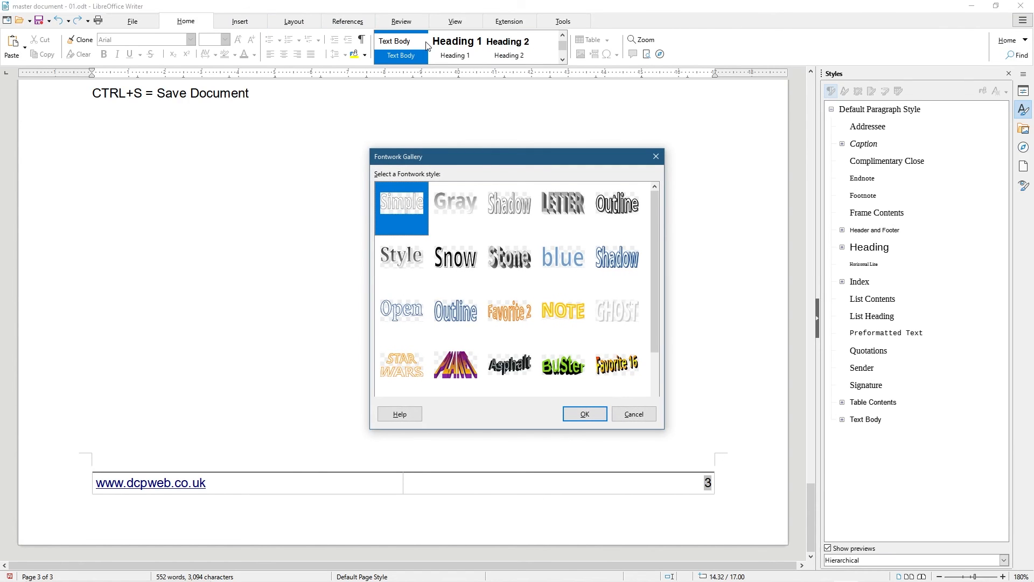
left_click(455, 208)
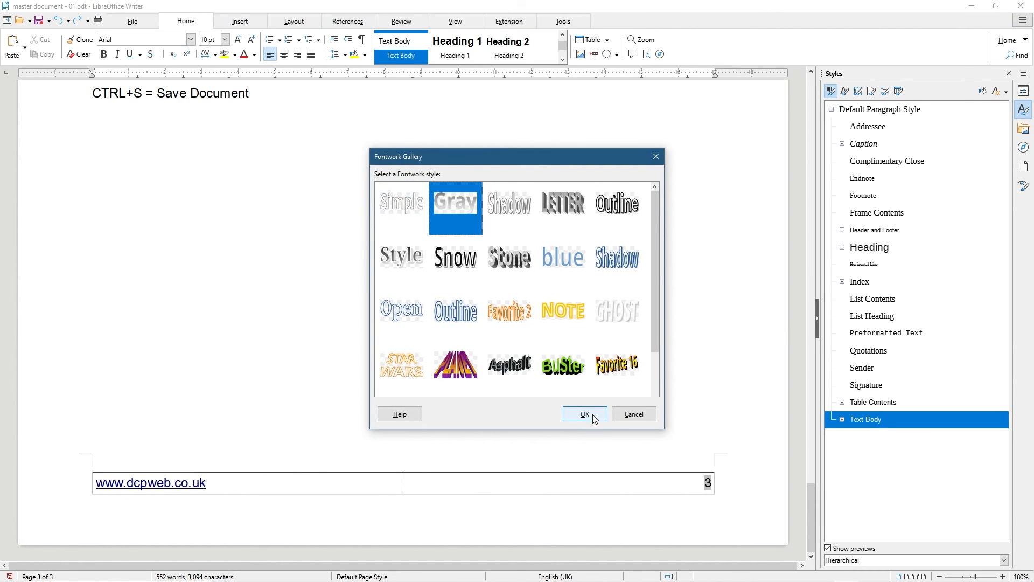
left_click(585, 414)
left_click_drag(510, 316, 309, 231)
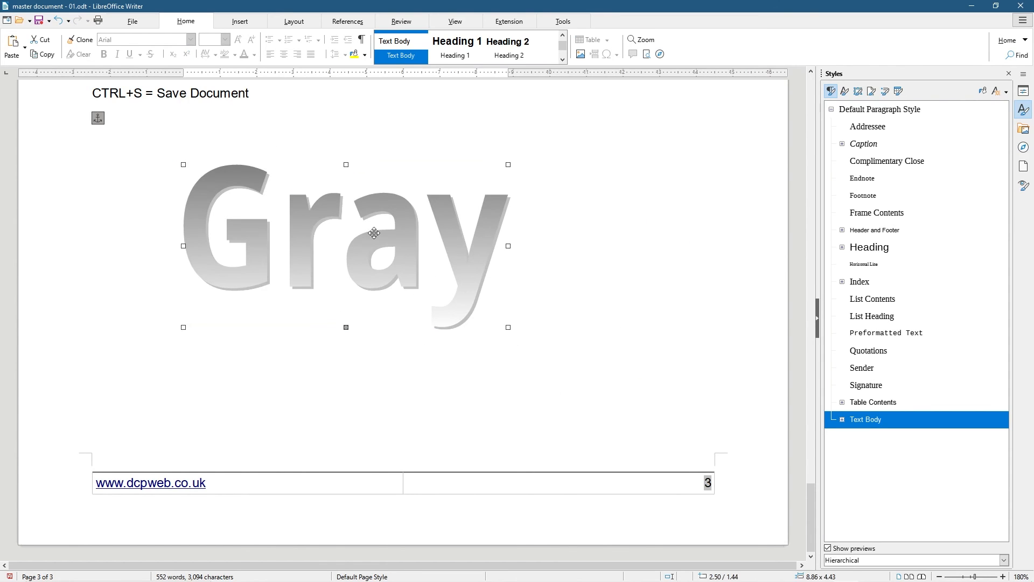
key("Escape")
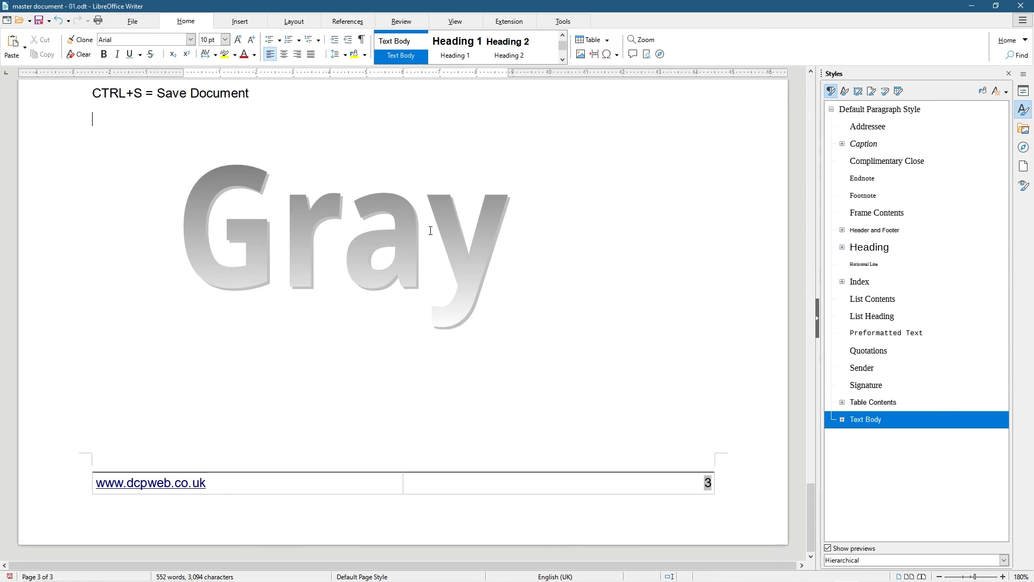
left_click(237, 184)
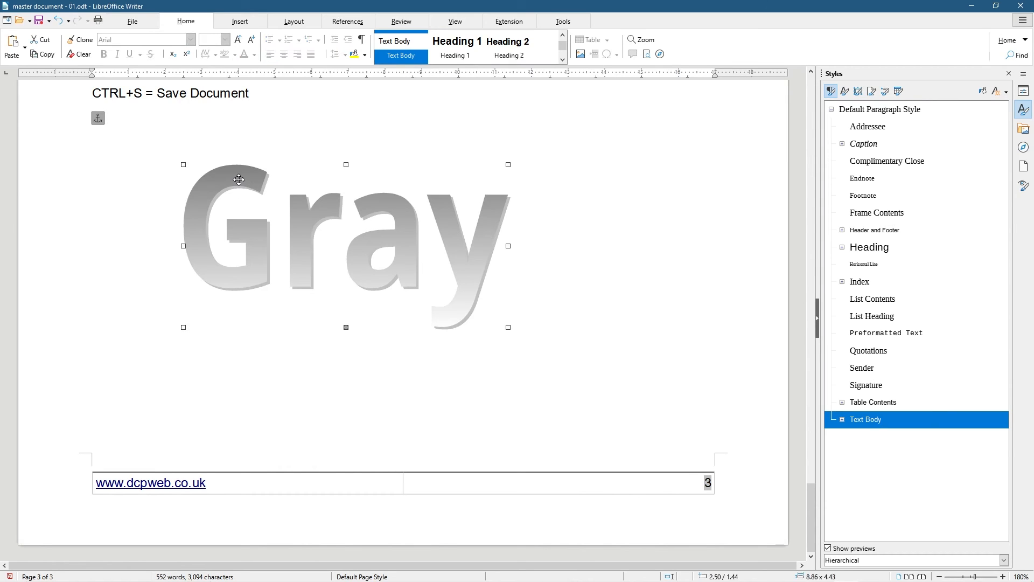
key("Delete")
left_click(240, 21)
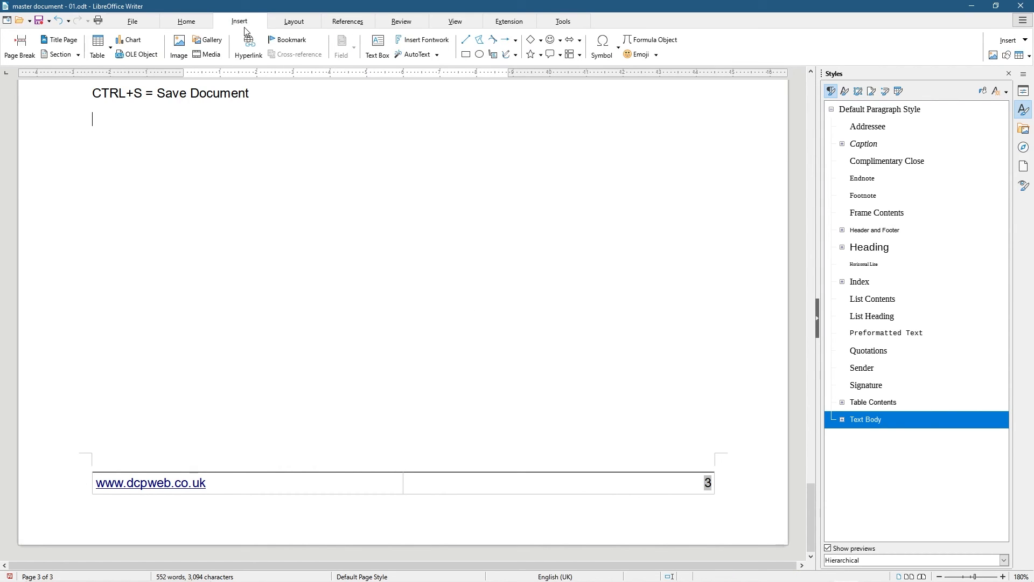
left_click(420, 43)
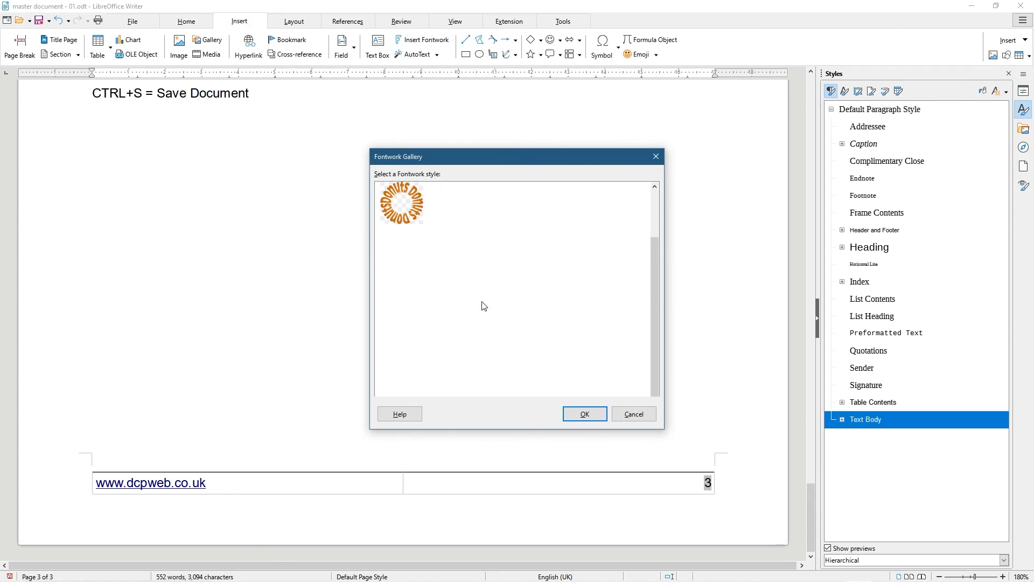
left_click(634, 413)
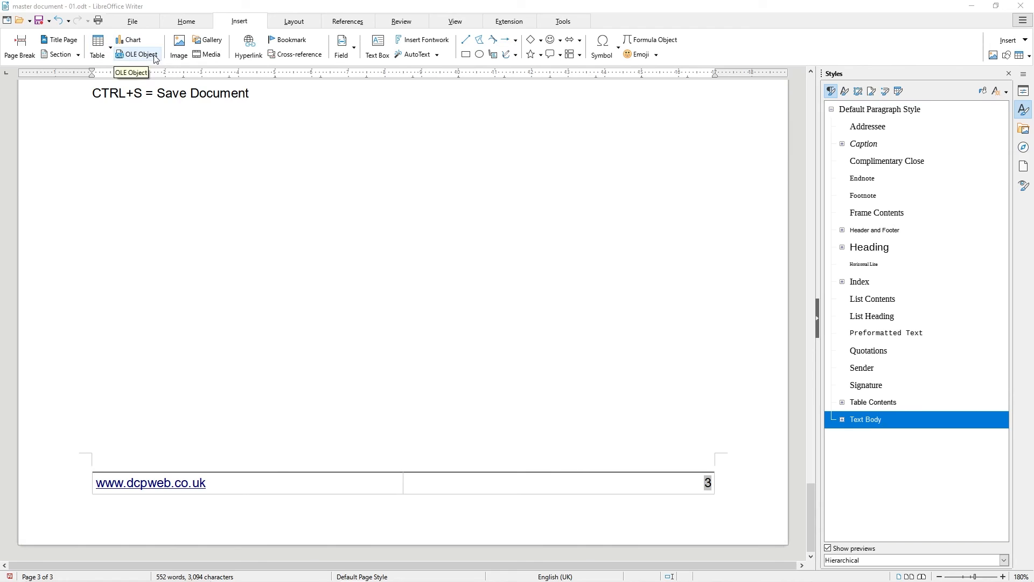
Look at the OLE Object dialog without inserting anything, then show the Layout tab
left_click(135, 56)
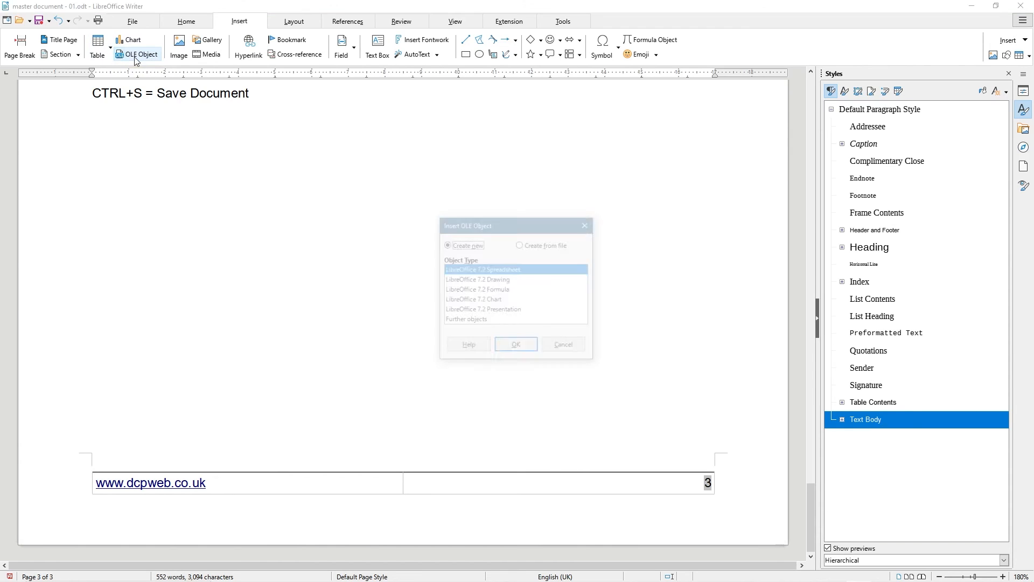
left_click(564, 347)
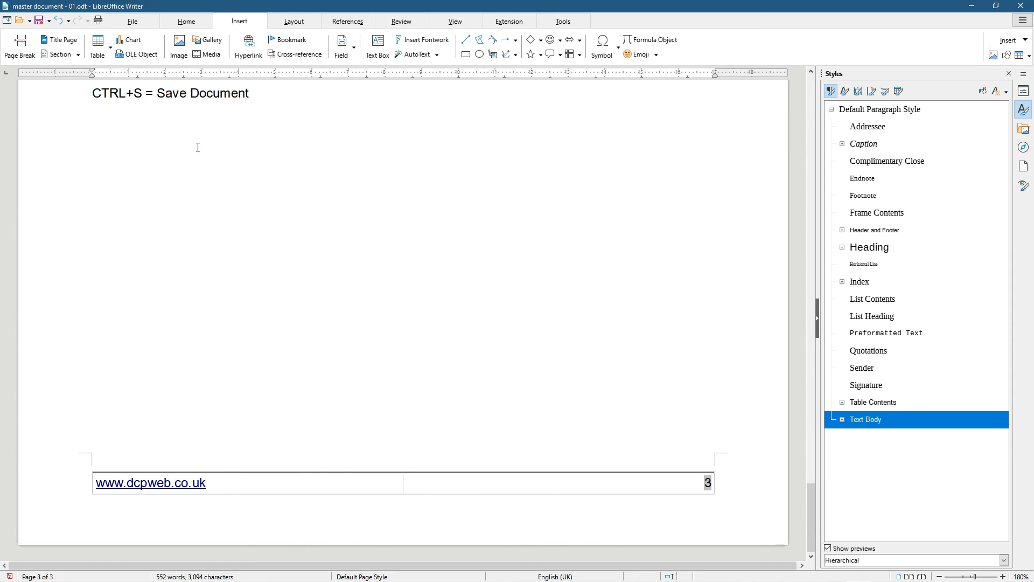
left_click(294, 22)
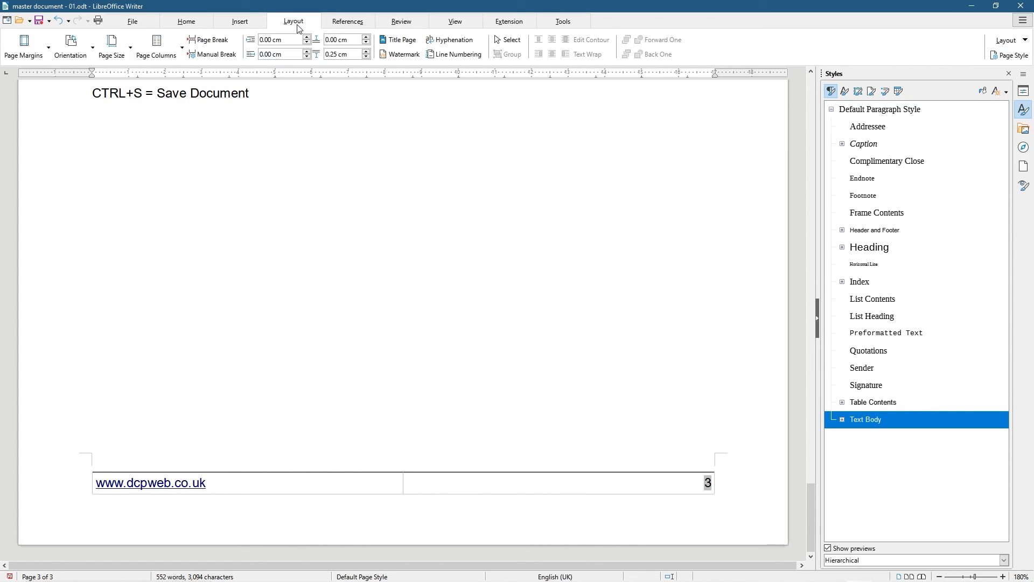
left_click(41, 48)
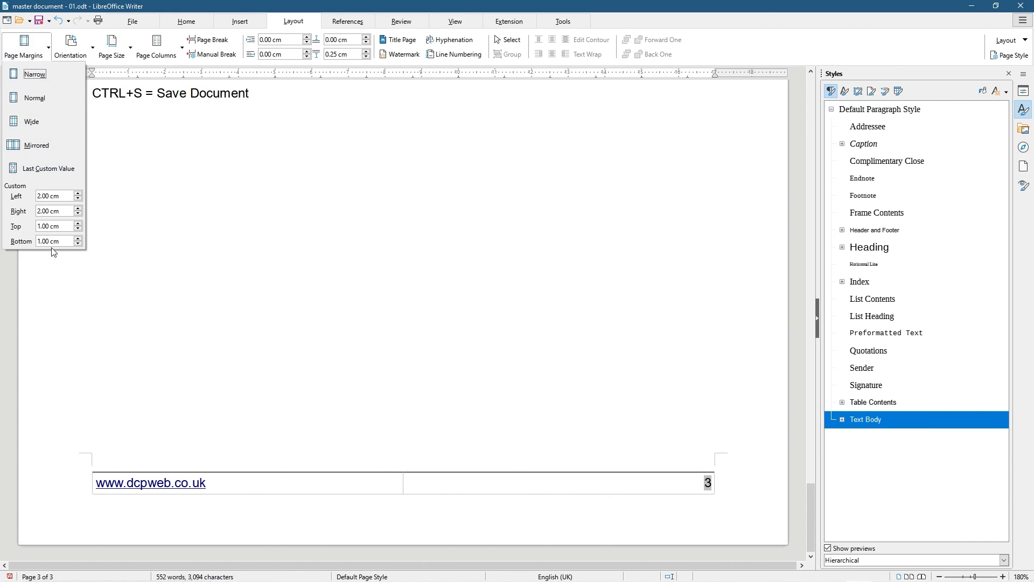
left_click(84, 51)
left_click(84, 51)
left_click(81, 97)
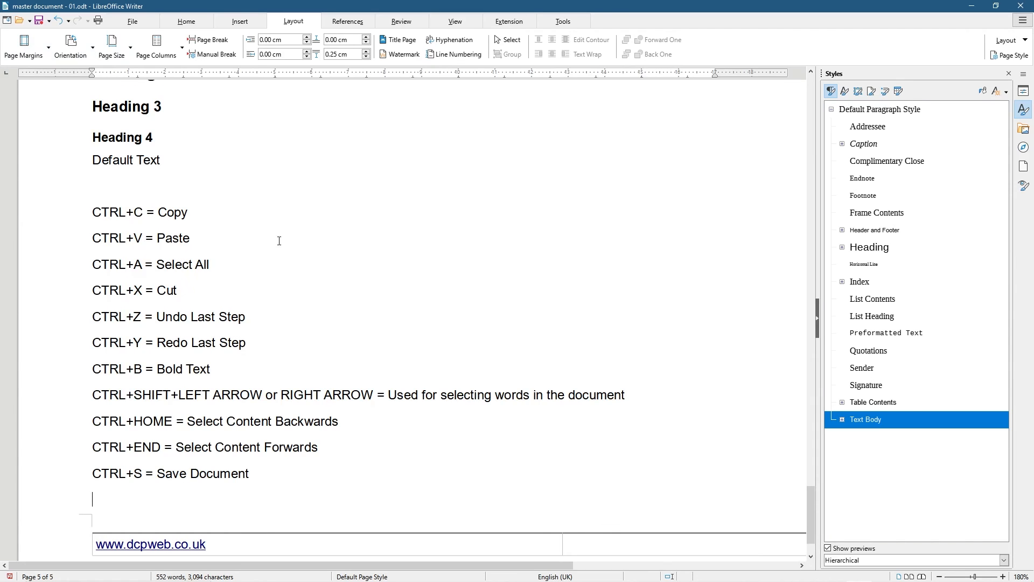
scroll(276, 248, "down", 5, "ctrl")
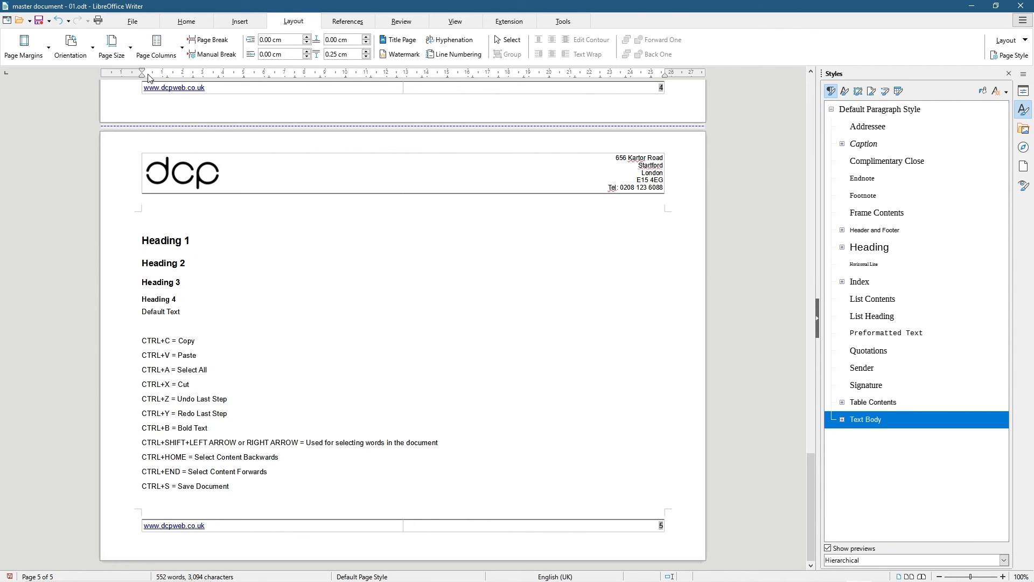
left_click(81, 51)
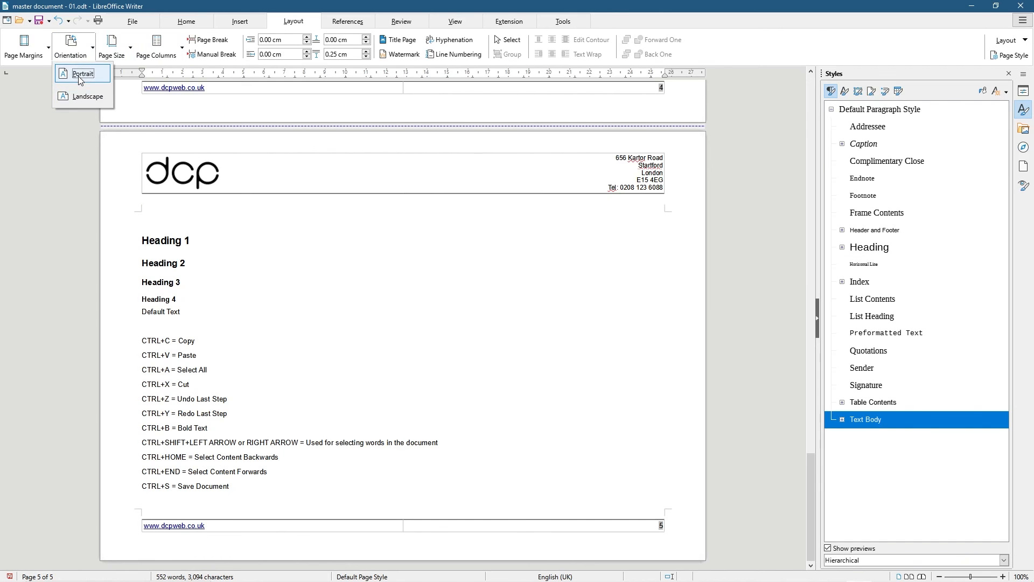
left_click(81, 74)
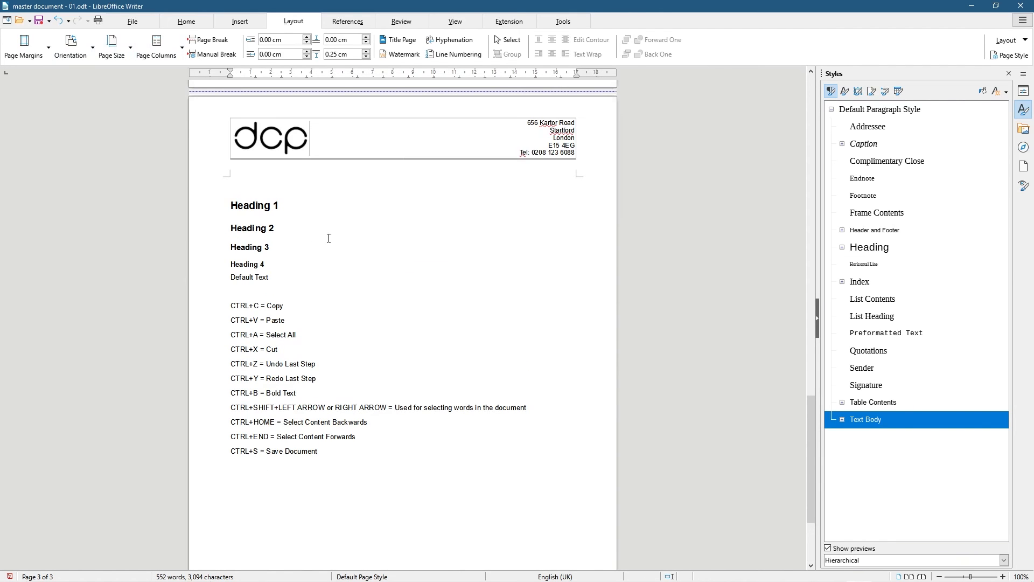
left_click(114, 57)
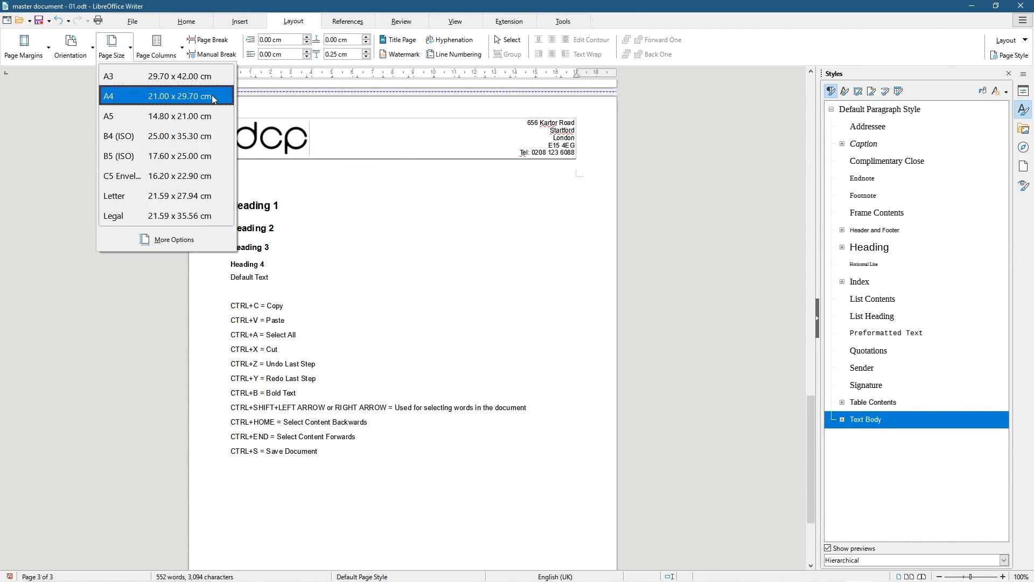
left_click(73, 100)
left_click(175, 52)
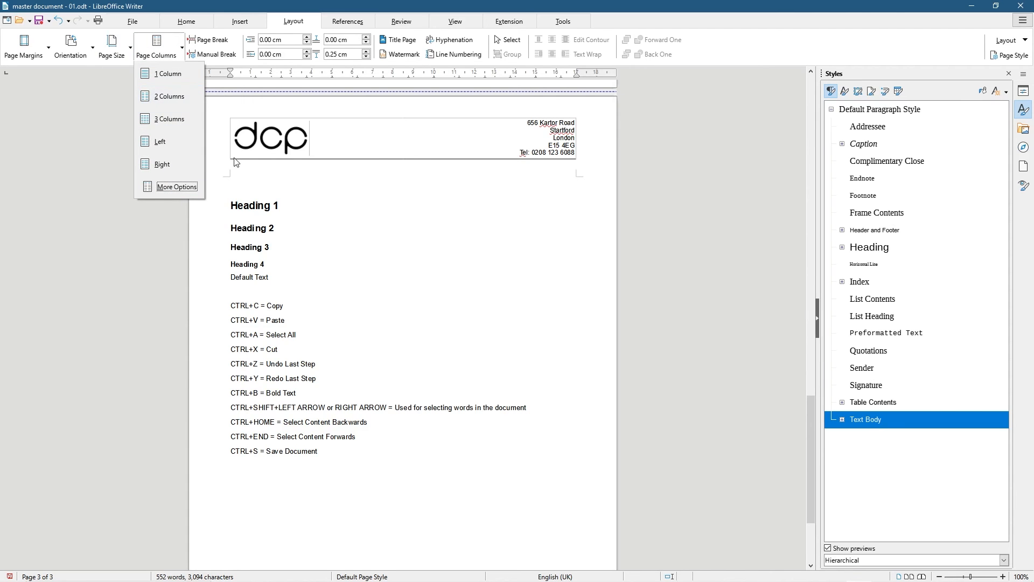
left_click(328, 224)
scroll(350, 221, "up", 10)
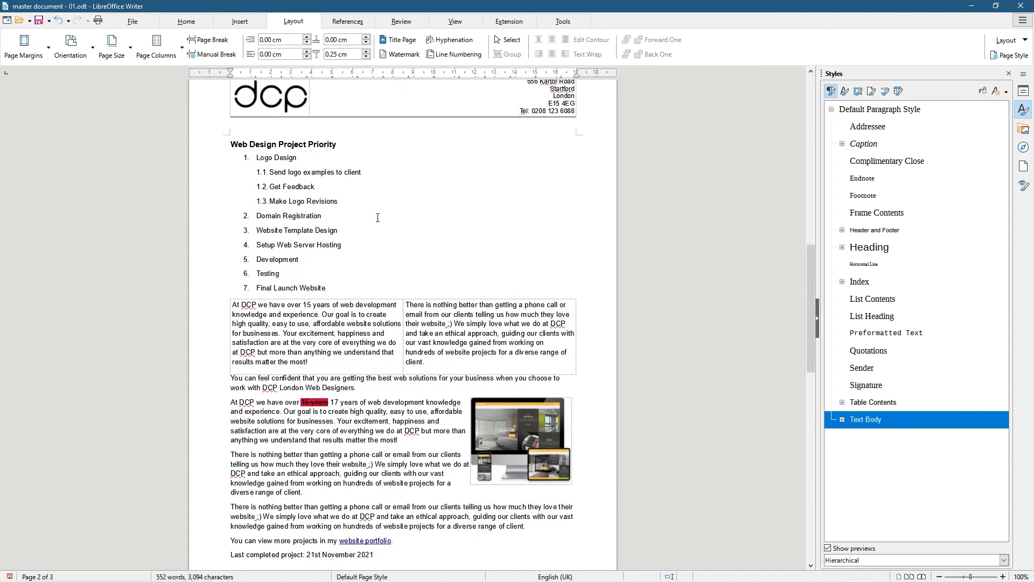
left_click_drag(241, 314, 447, 334)
left_click(396, 332)
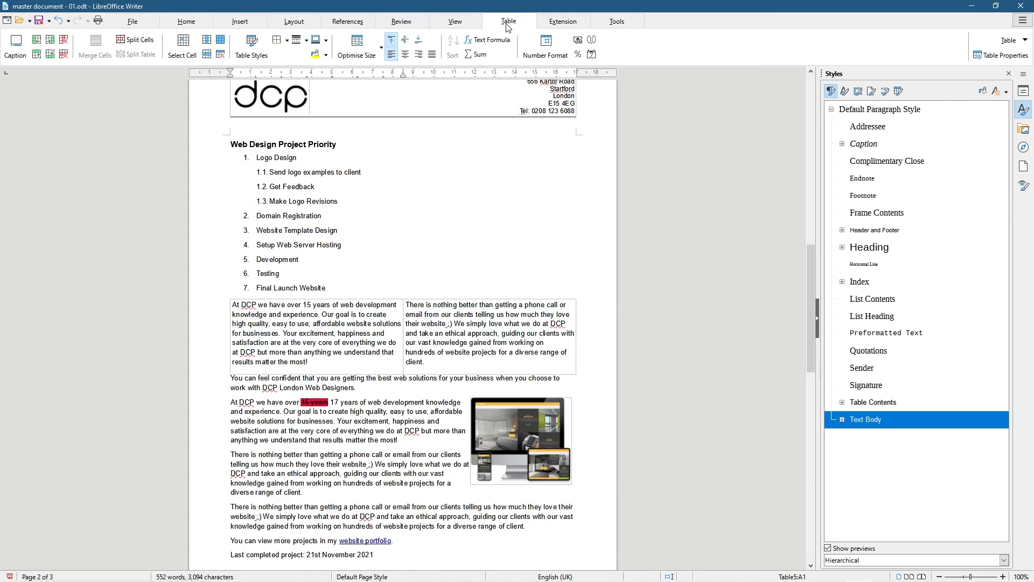
left_click(289, 27)
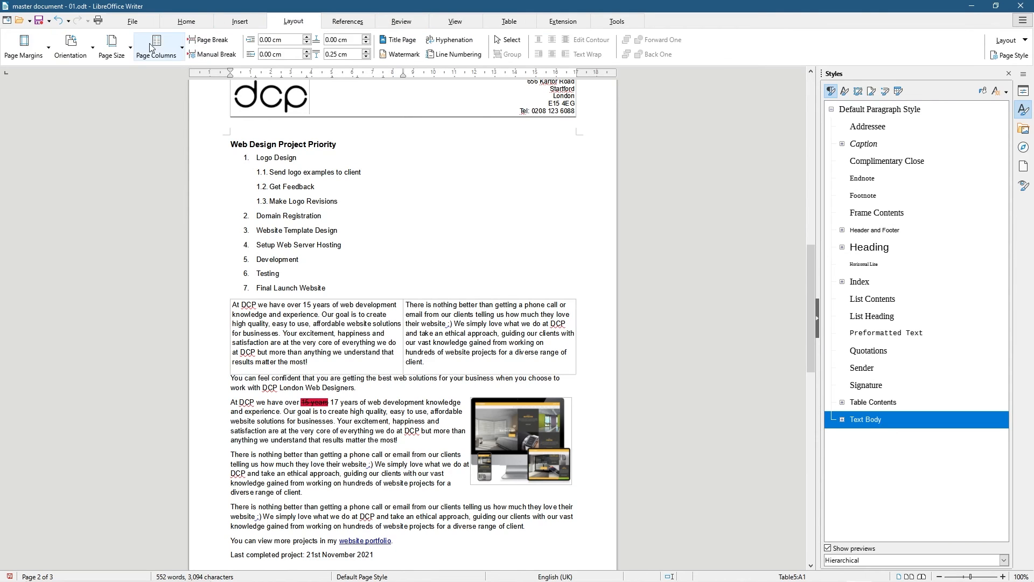
scroll(230, 386, "down", 15)
left_click(230, 387)
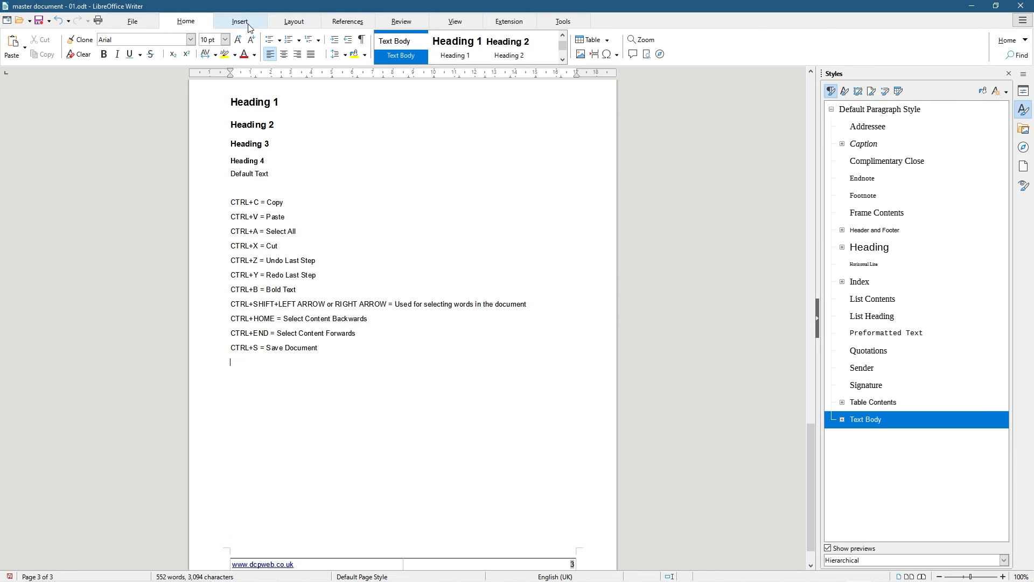
left_click(294, 21)
left_click(157, 47)
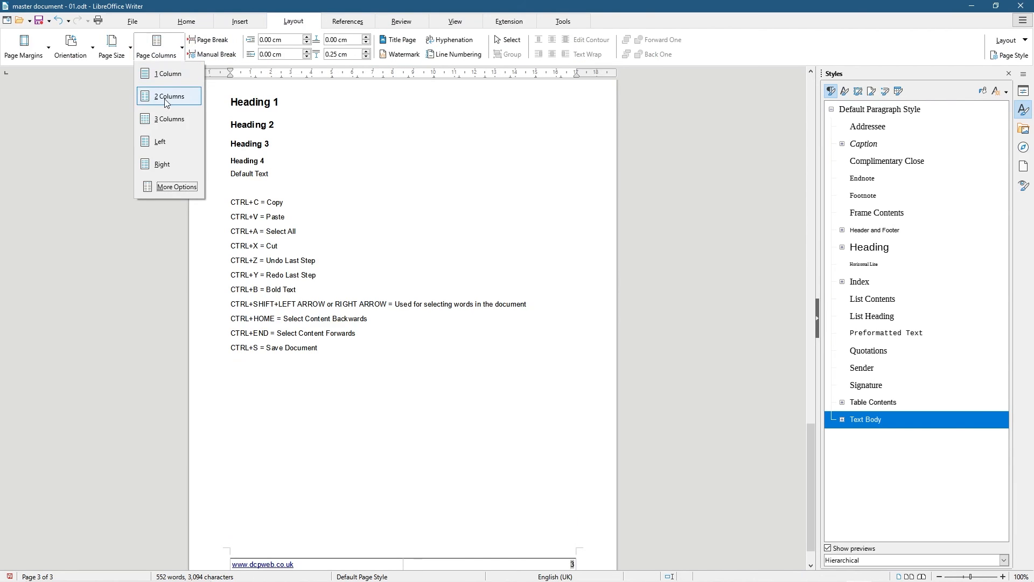
left_click(166, 98)
scroll(337, 203, "up", 3)
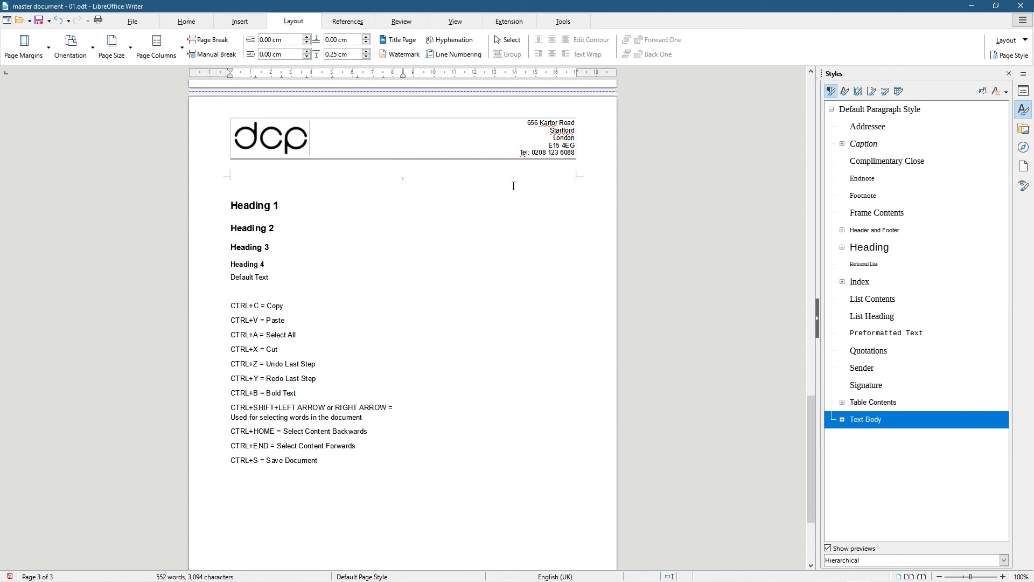
scroll(429, 213, "up", 20)
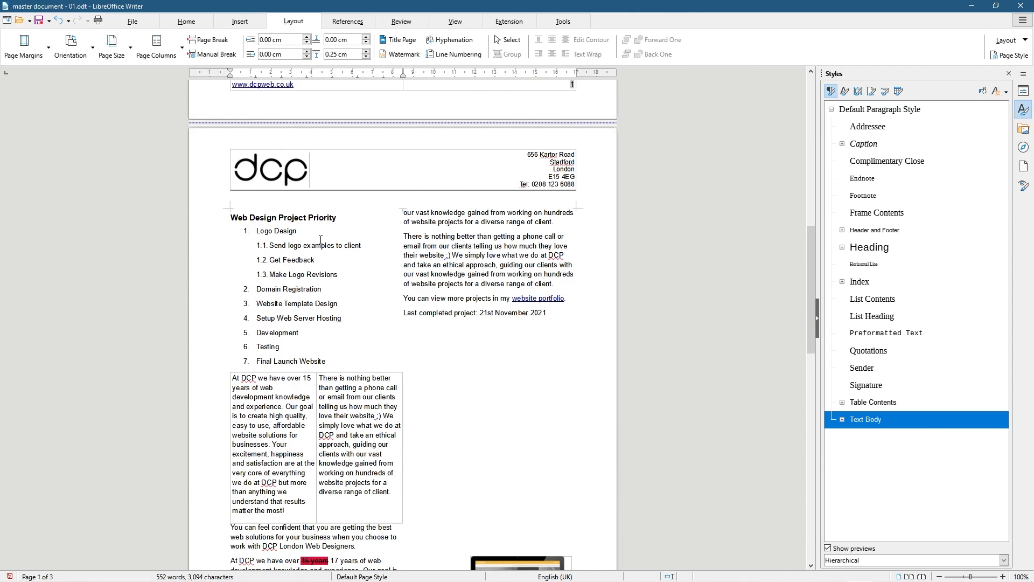
scroll(360, 259, "up", 15)
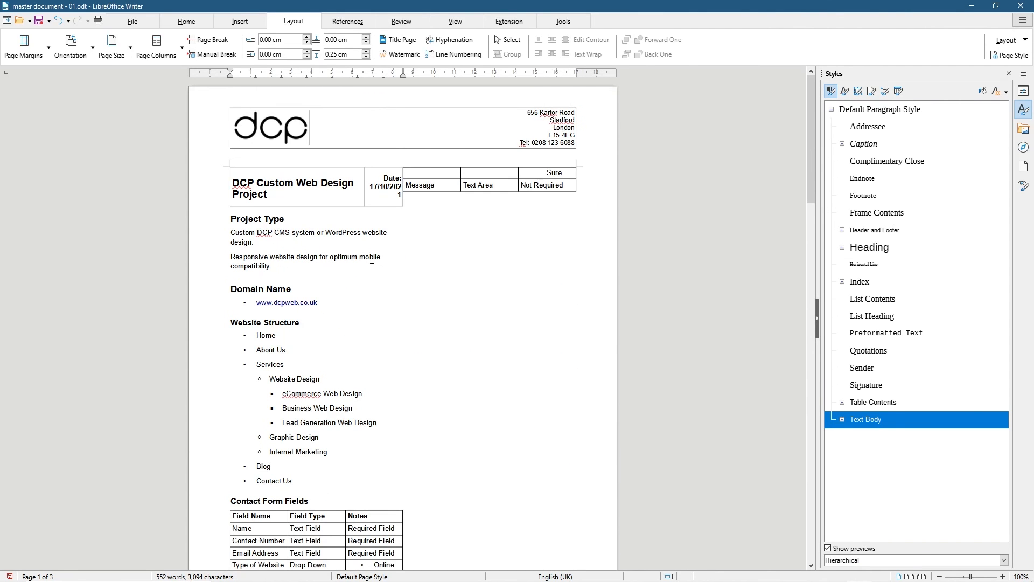
scroll(373, 252, "down", 15)
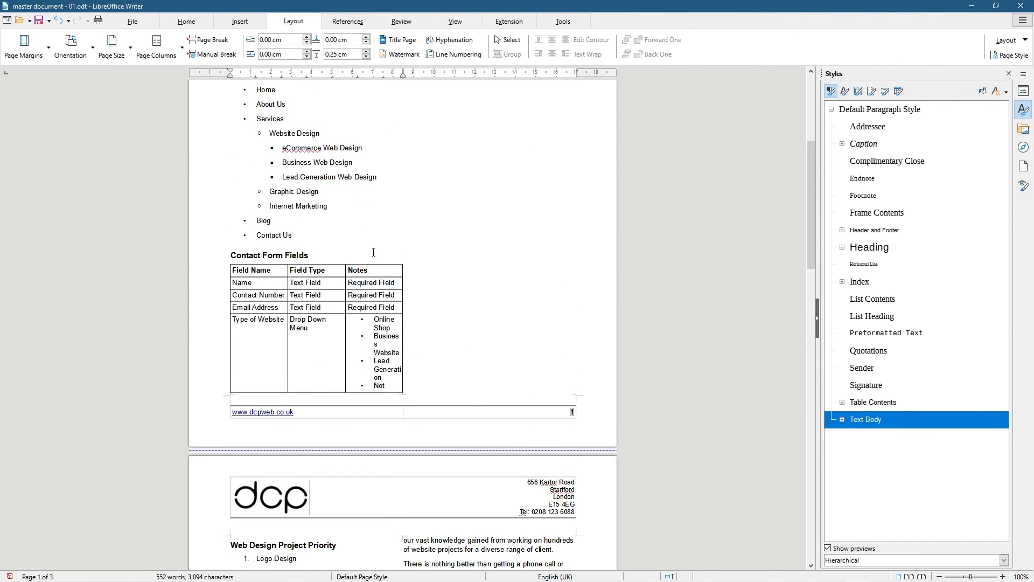
left_click(156, 46)
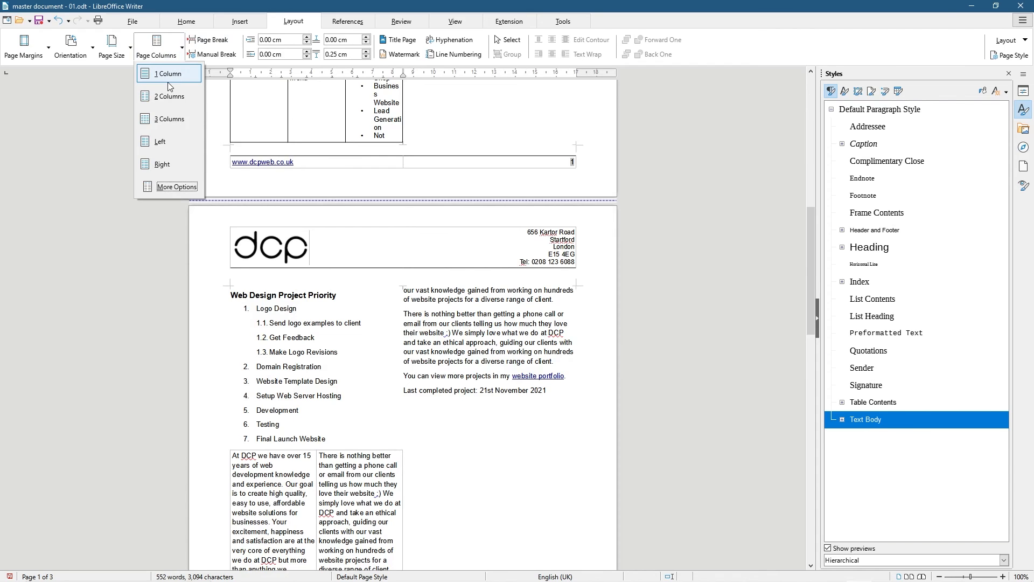
left_click(168, 76)
scroll(332, 214, "up", 5)
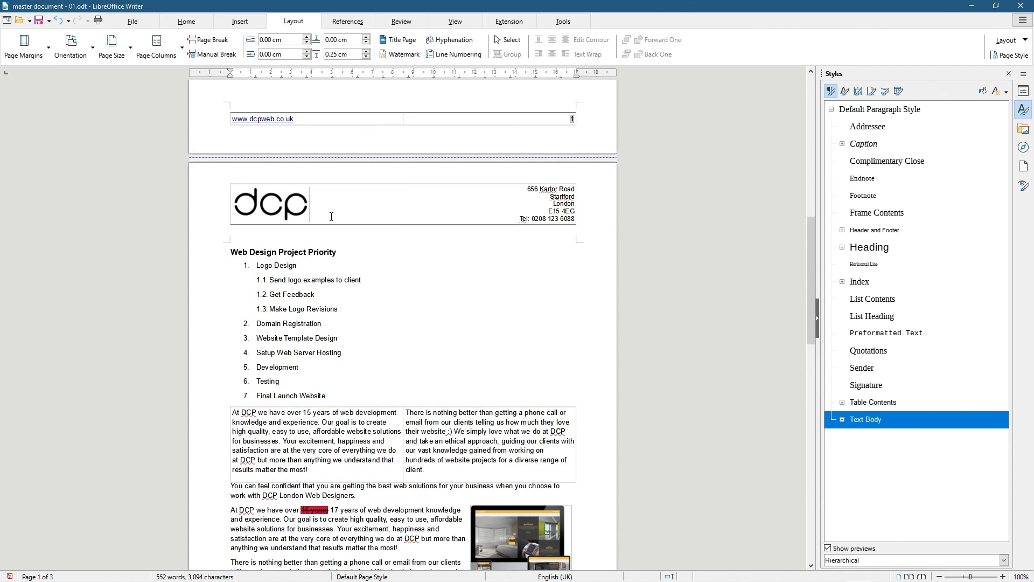
scroll(331, 215, "up", 12)
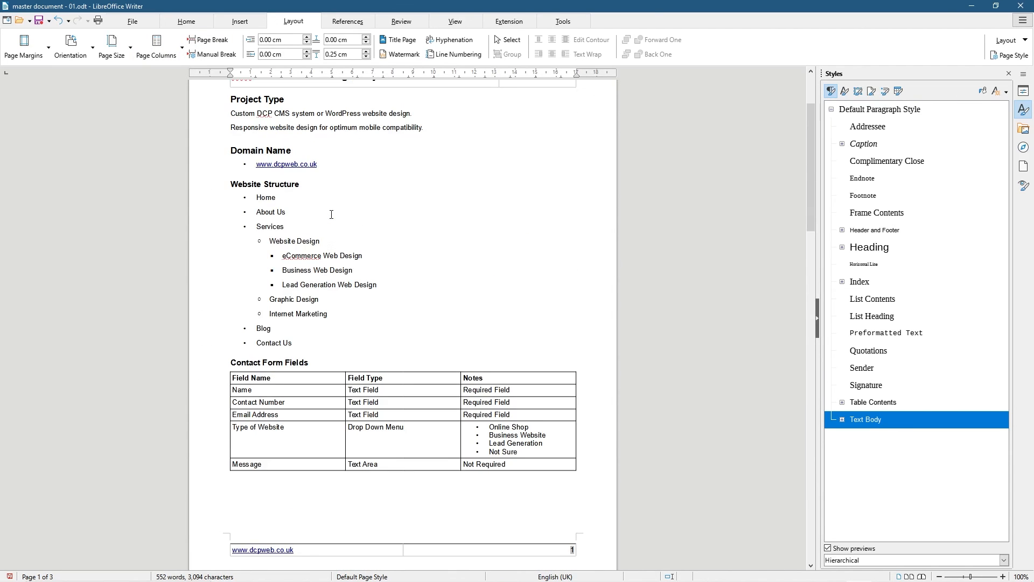
scroll(331, 214, "up", 3)
scroll(331, 214, "down", 15)
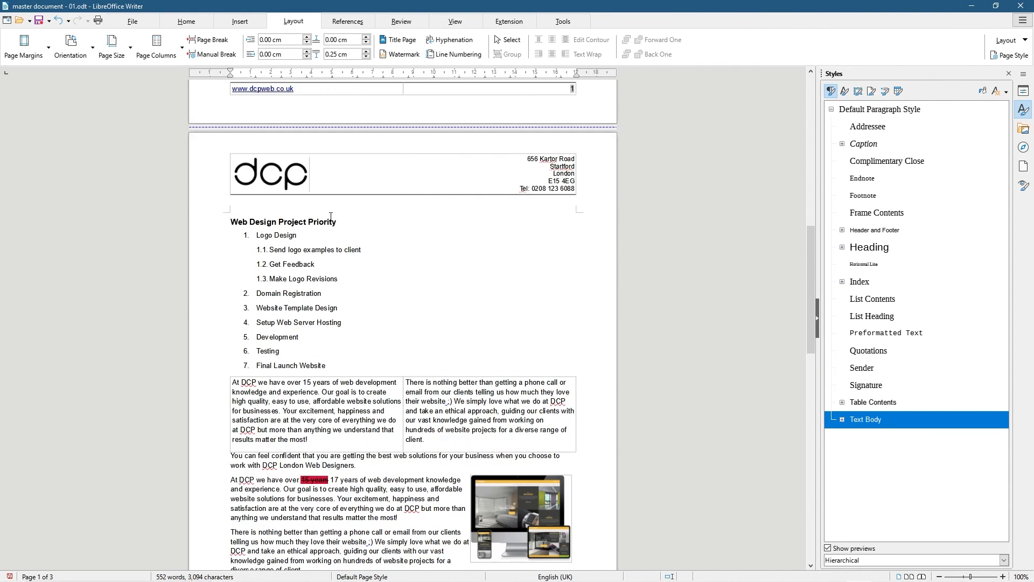
left_click_drag(334, 221, 430, 220)
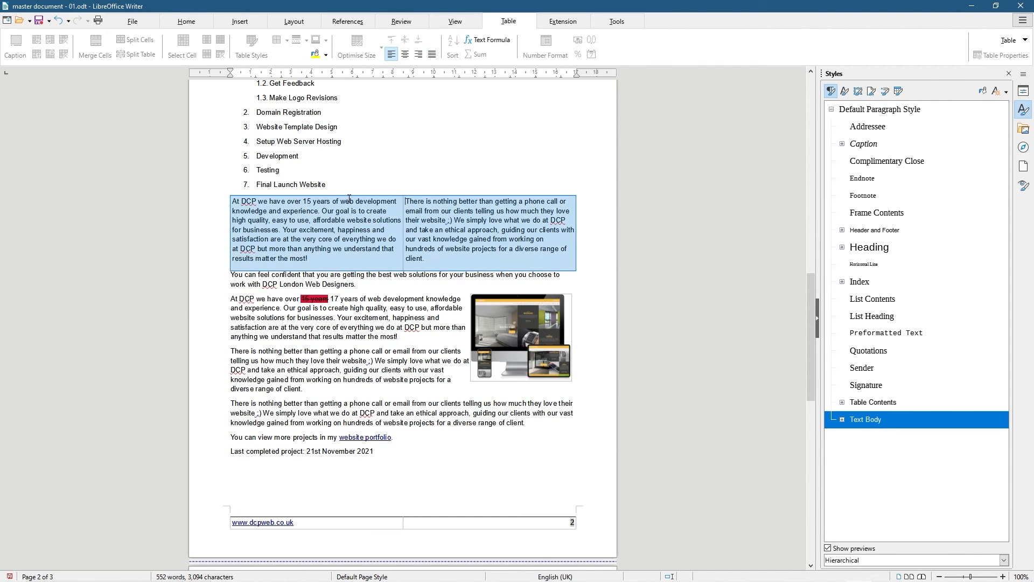
Put the caret below page 3's shortcut list and bring up the Layout tab tools
left_click(388, 255)
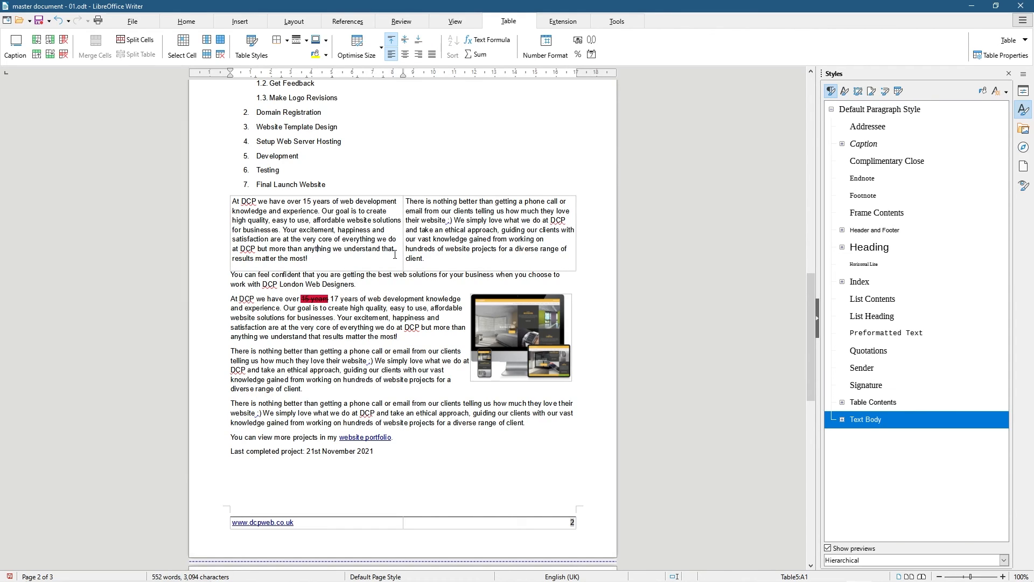
left_click(283, 23)
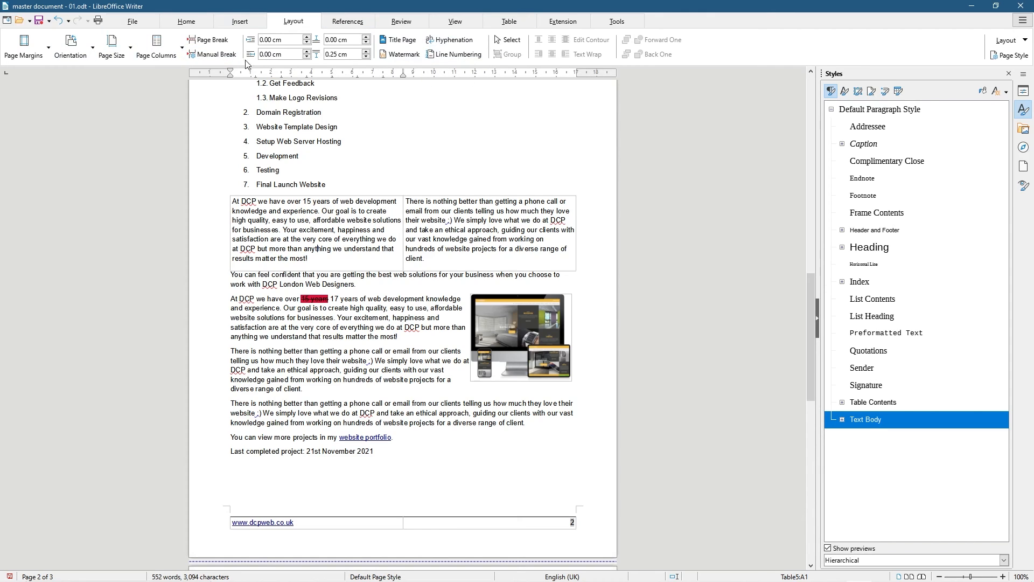
scroll(351, 323, "down", 15)
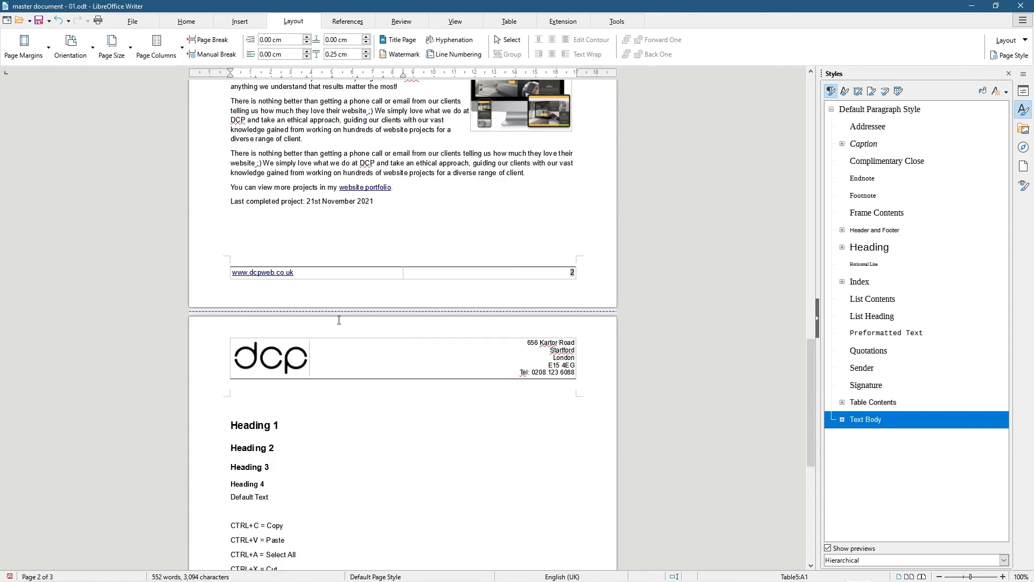
left_click(287, 370)
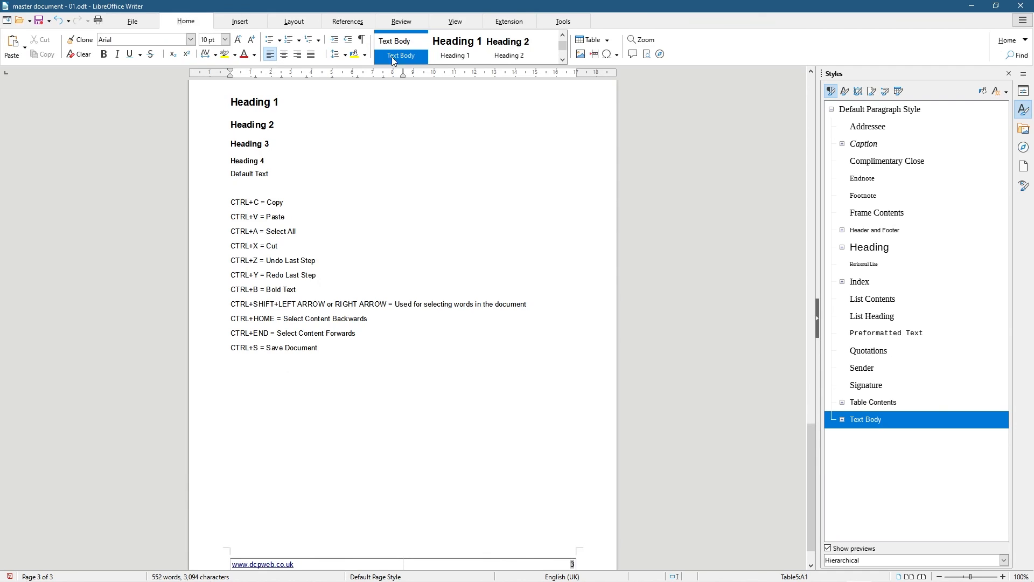
left_click(293, 22)
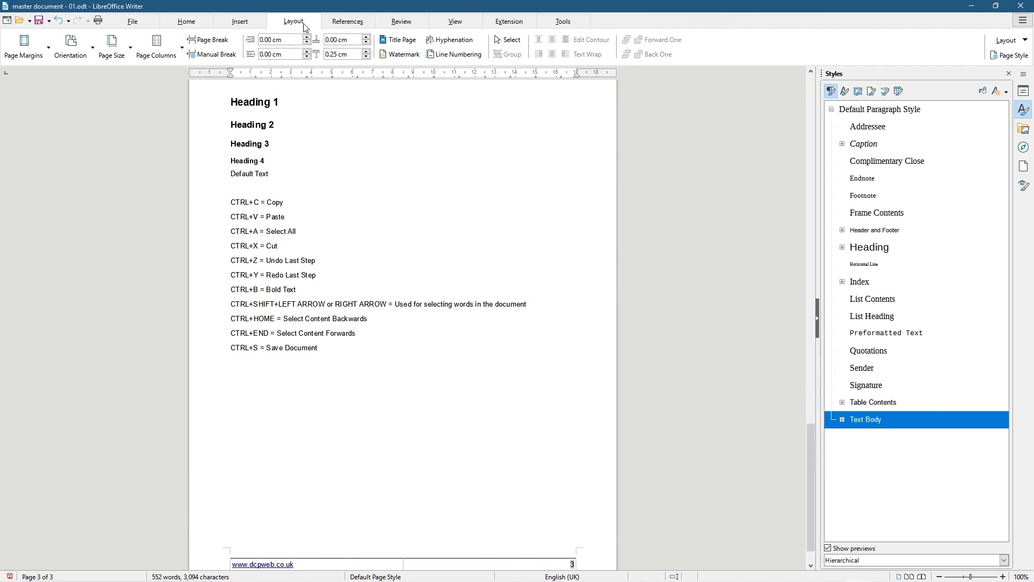
left_click(403, 53)
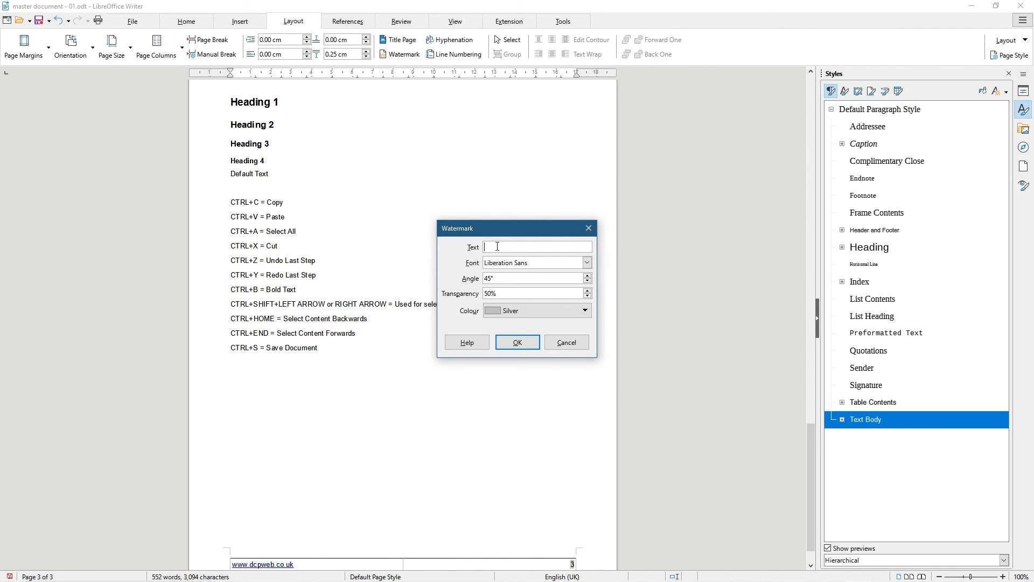
type("Test")
left_click(519, 345)
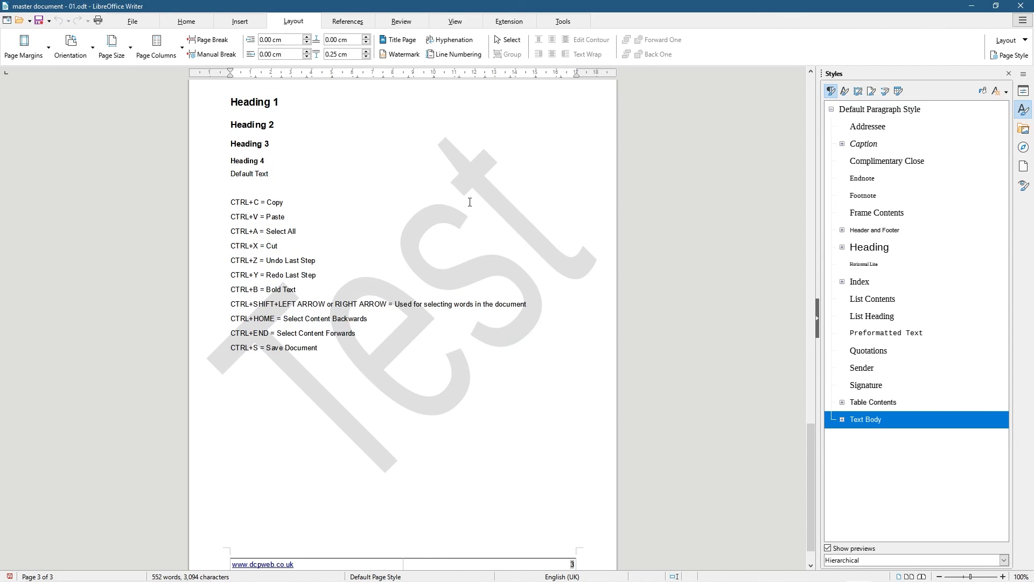
left_click(401, 54)
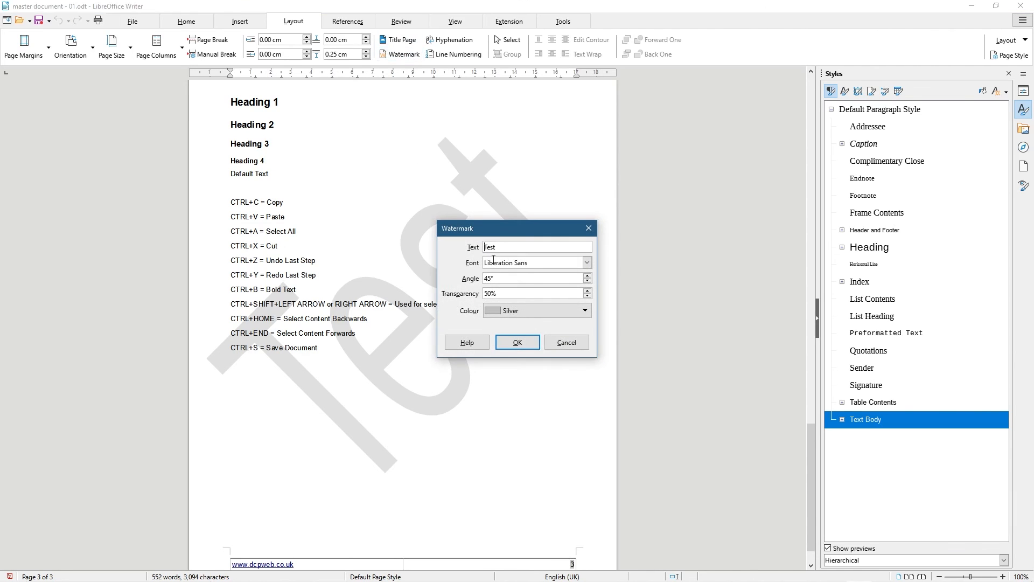
left_click_drag(499, 245, 434, 245)
key("BackSpace")
left_click(517, 342)
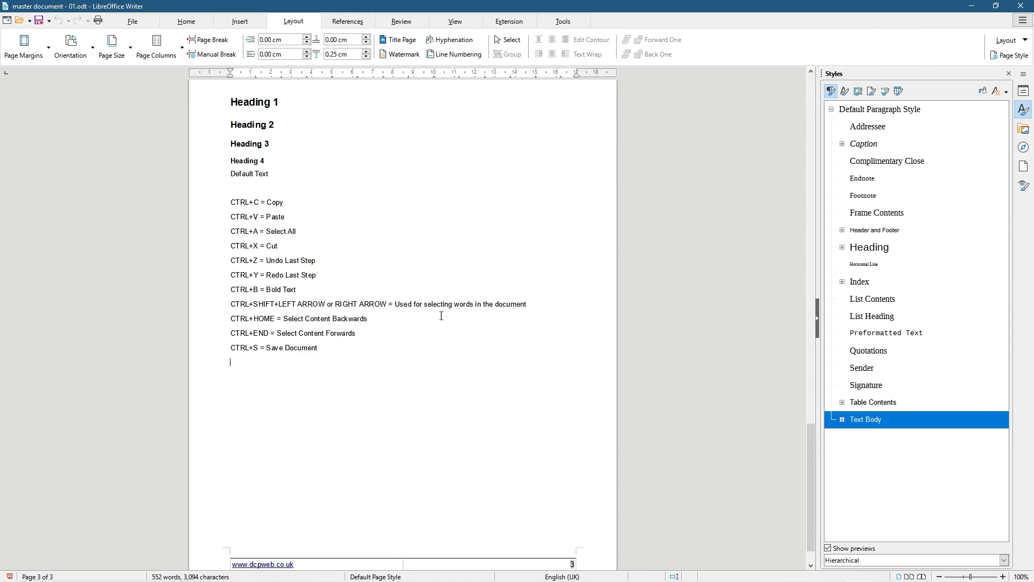
Open the Hyphenation tool and close it without hyphenating any words
left_click(454, 46)
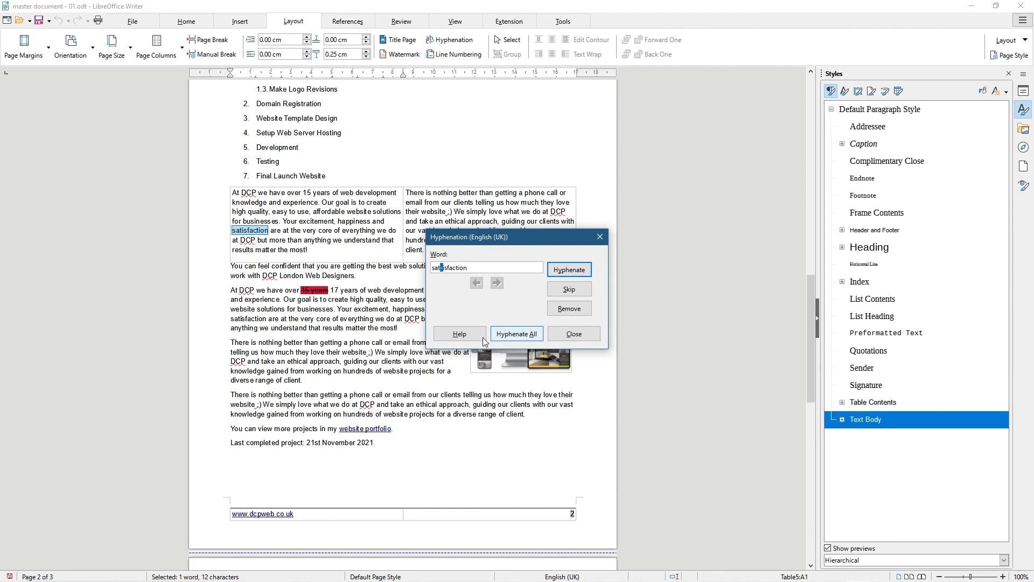
left_click(574, 334)
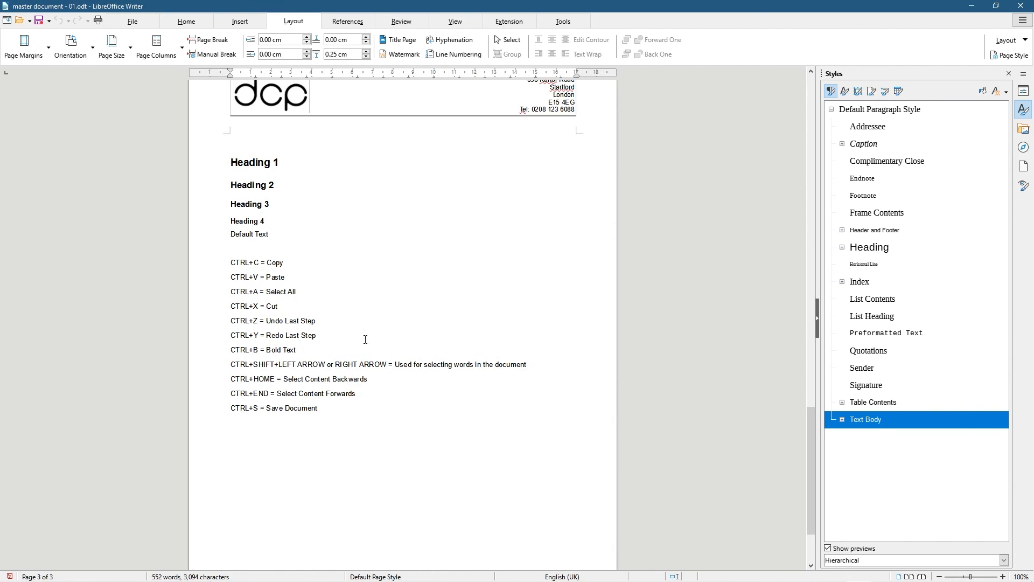
scroll(432, 237, "up", 1)
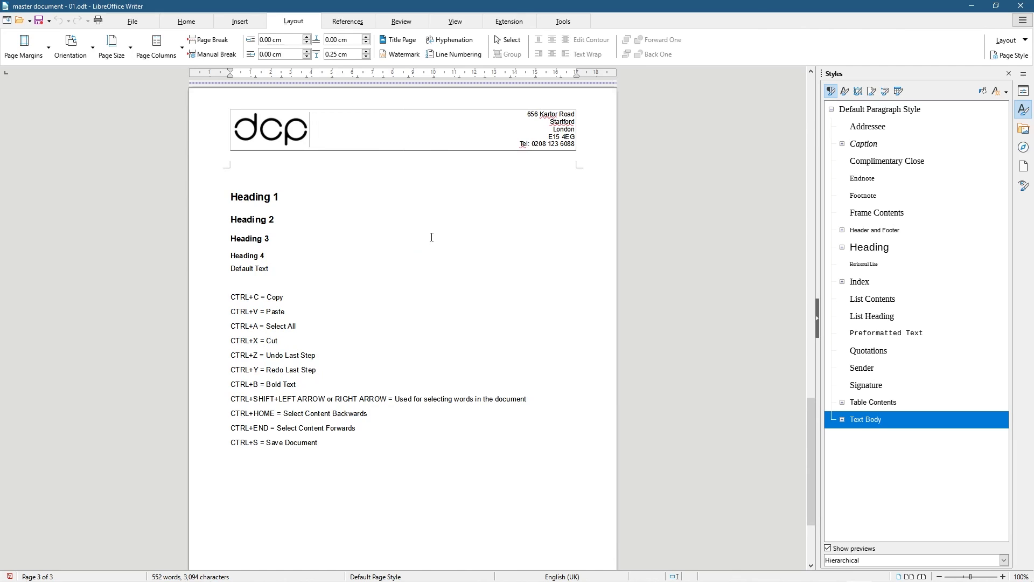
Turn on Select mode, put the caret in the Heading 4 line, and show References tools
left_click(510, 40)
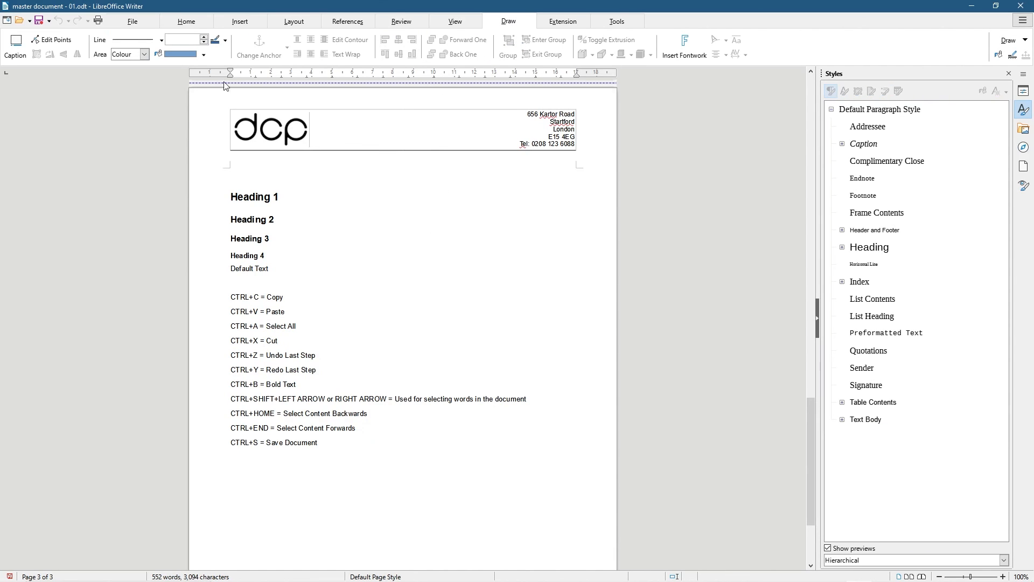
left_click(253, 253)
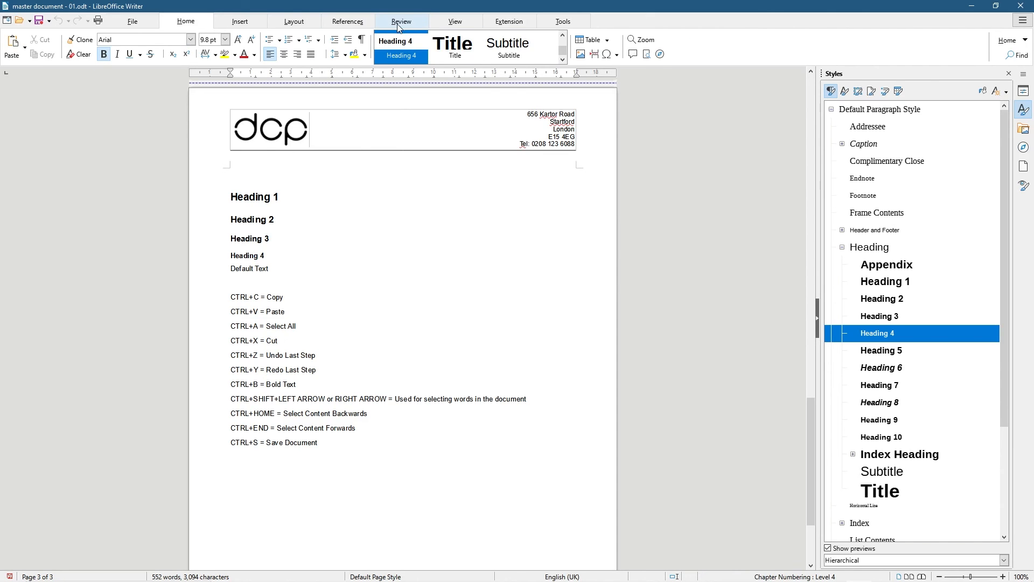
left_click(342, 24)
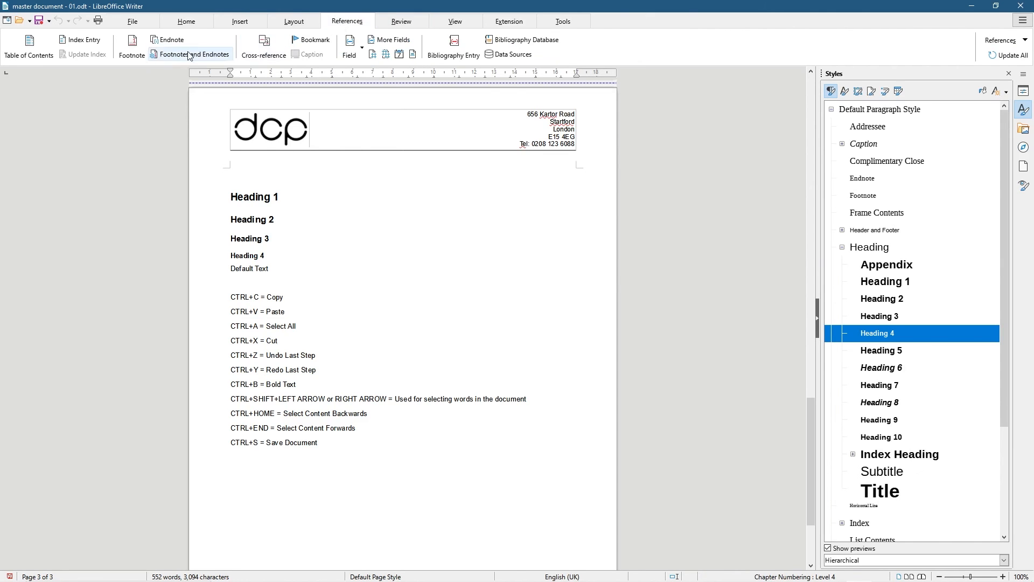
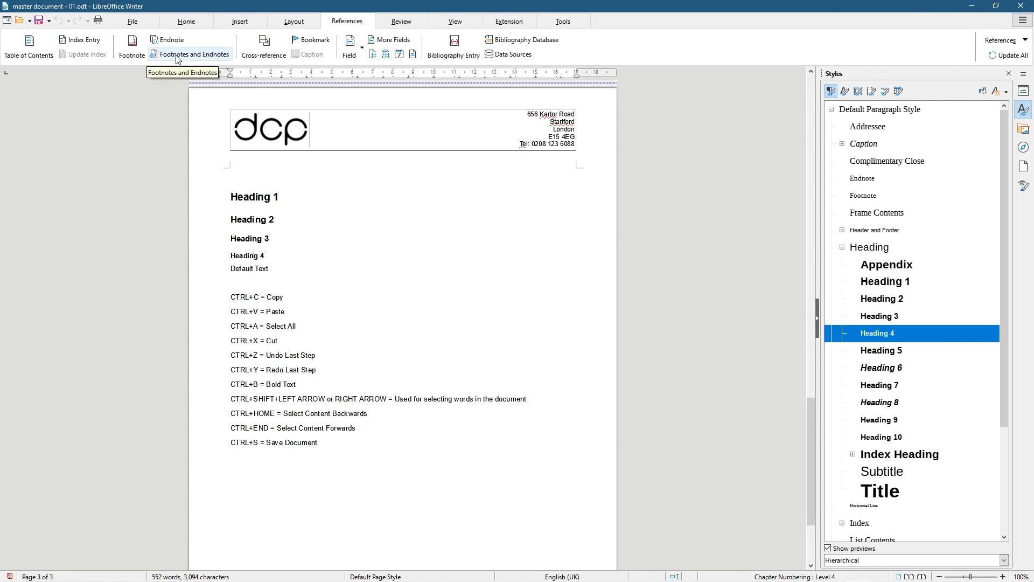
Switch to the Review tab and turn on Track Changes recording
left_click(403, 22)
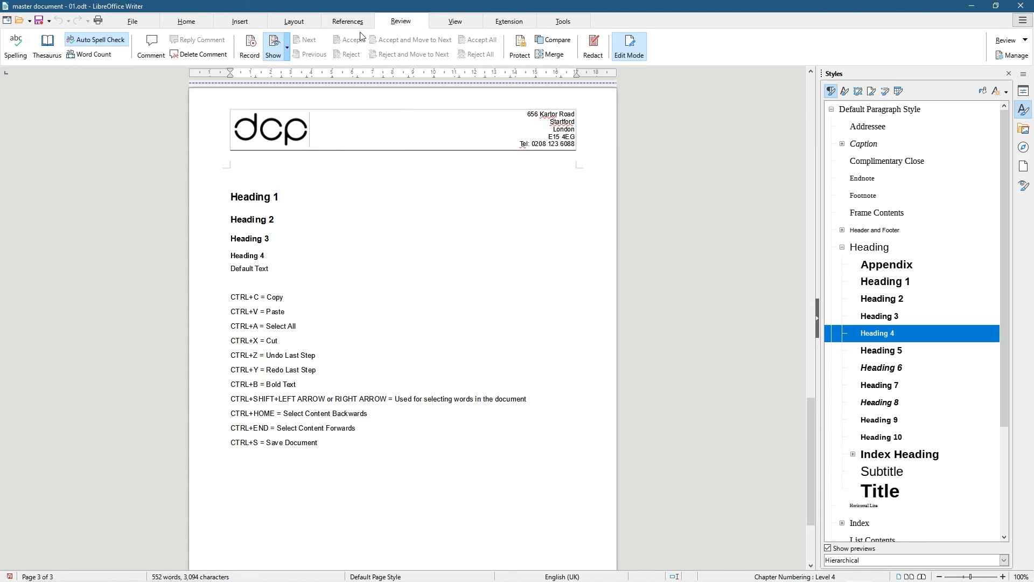
left_click(251, 48)
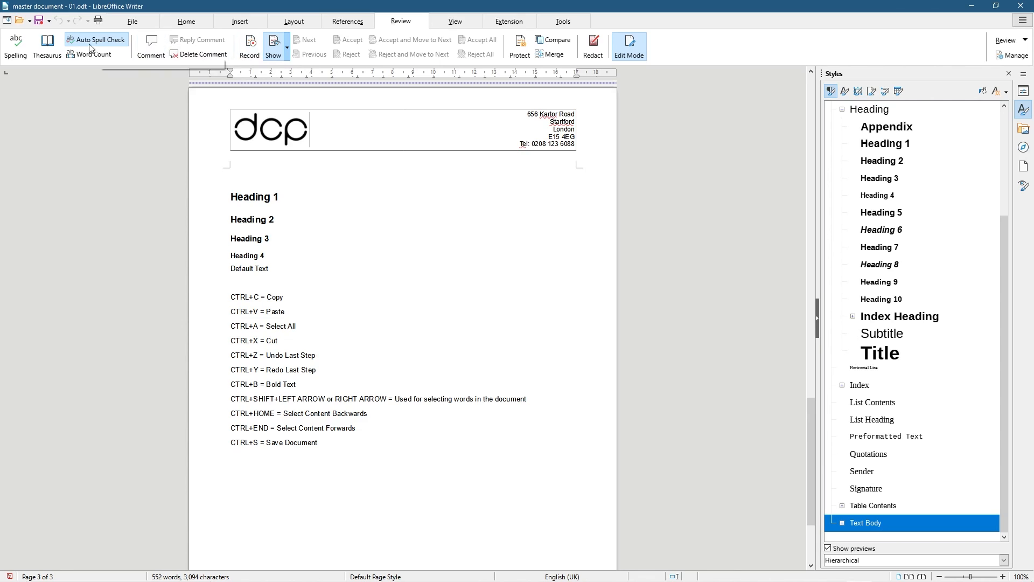
left_click(17, 50)
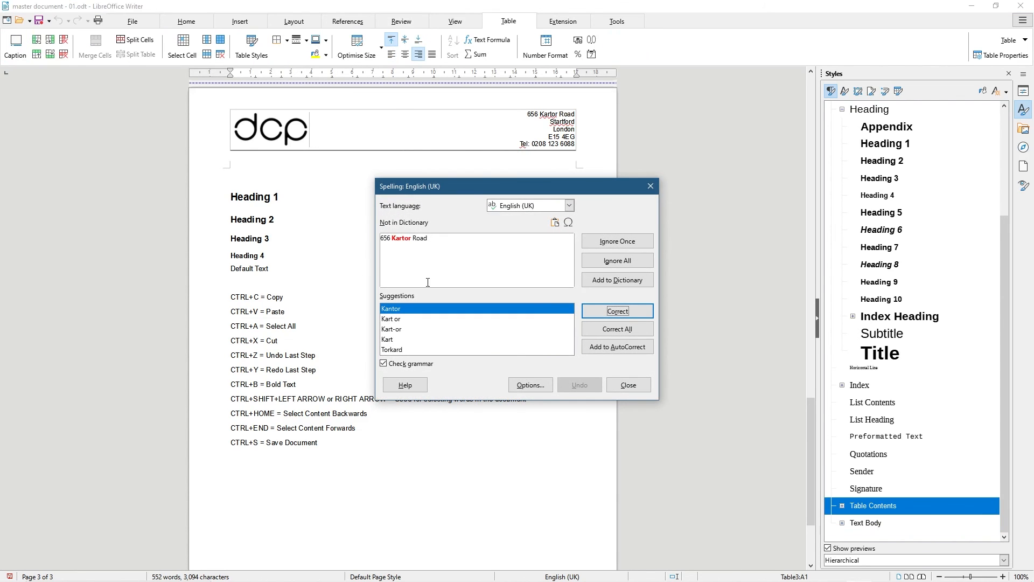
left_click(516, 207)
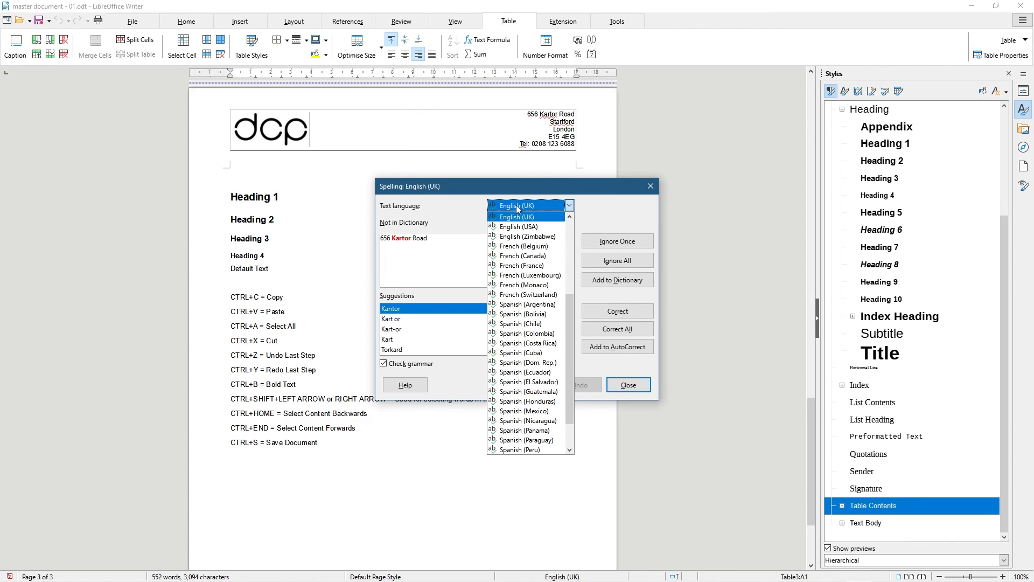
left_click(453, 208)
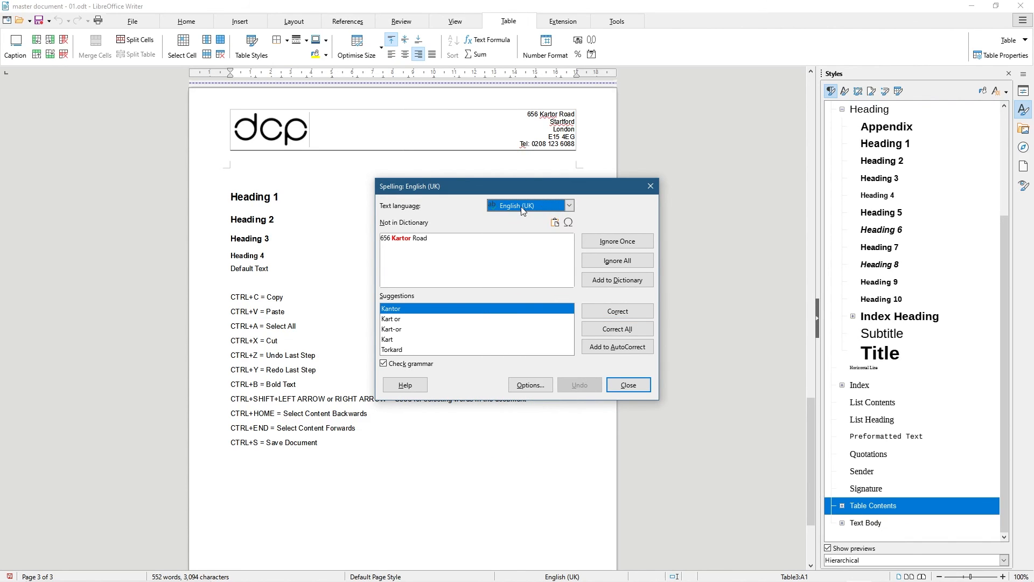
left_click(628, 384)
left_click(343, 450)
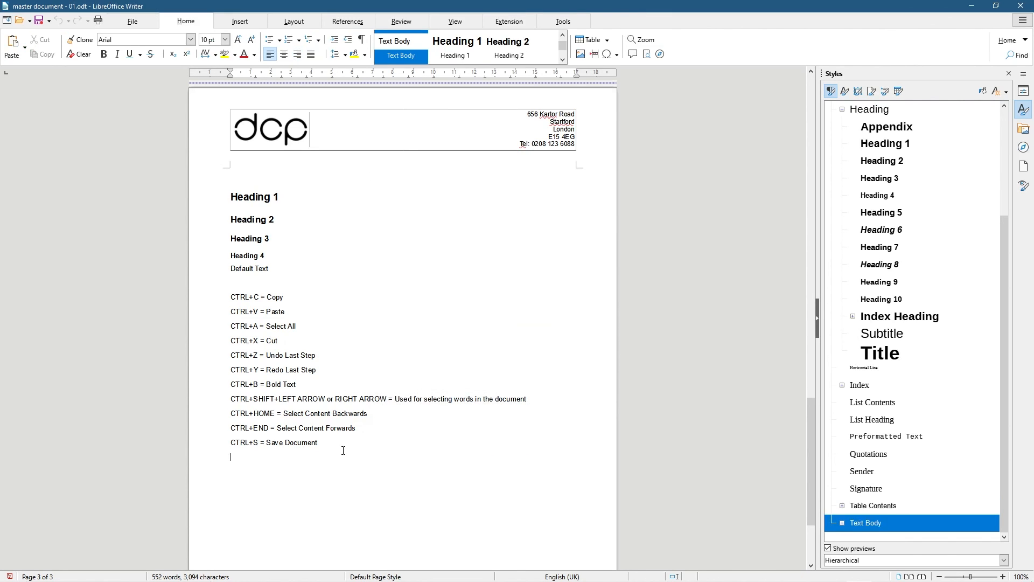
type("estestr")
double_click(237, 462)
type("teste r")
right_click(241, 455)
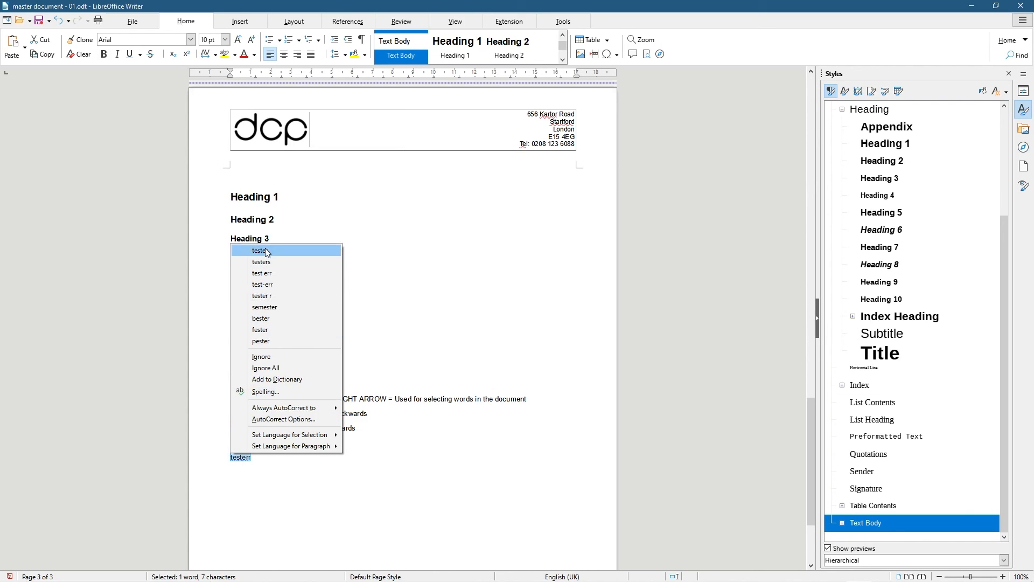
left_click(303, 505)
left_click_drag(252, 459, 224, 461)
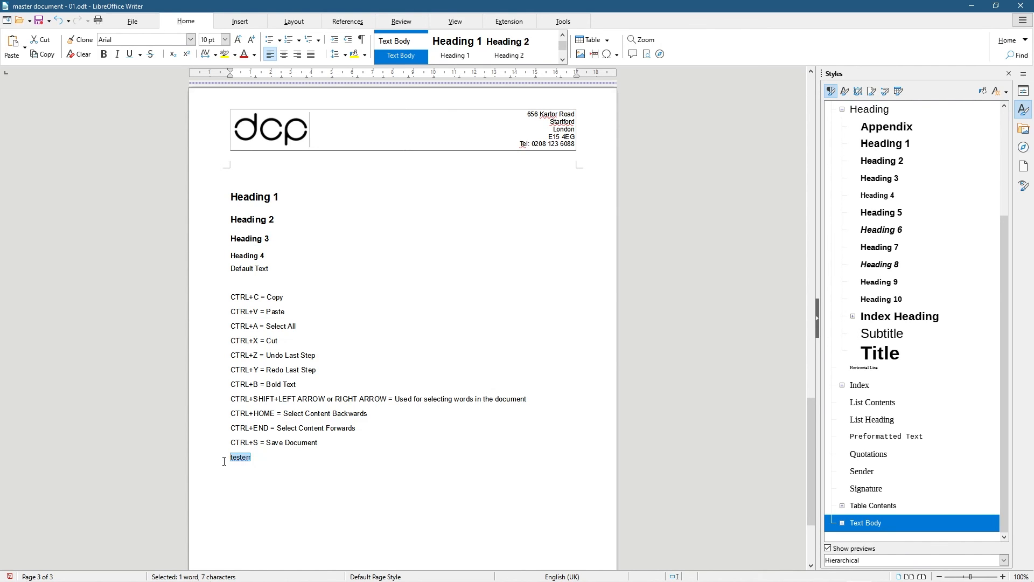
scroll(224, 461, "up", 4, "ctrl")
left_click(175, 470)
double_click(148, 480)
type("color")
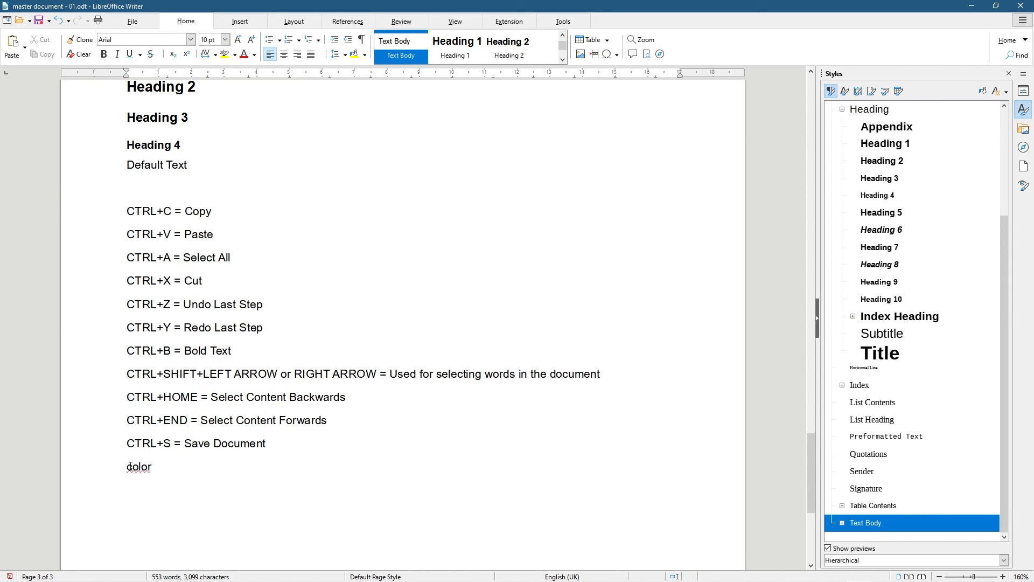
right_click(138, 469)
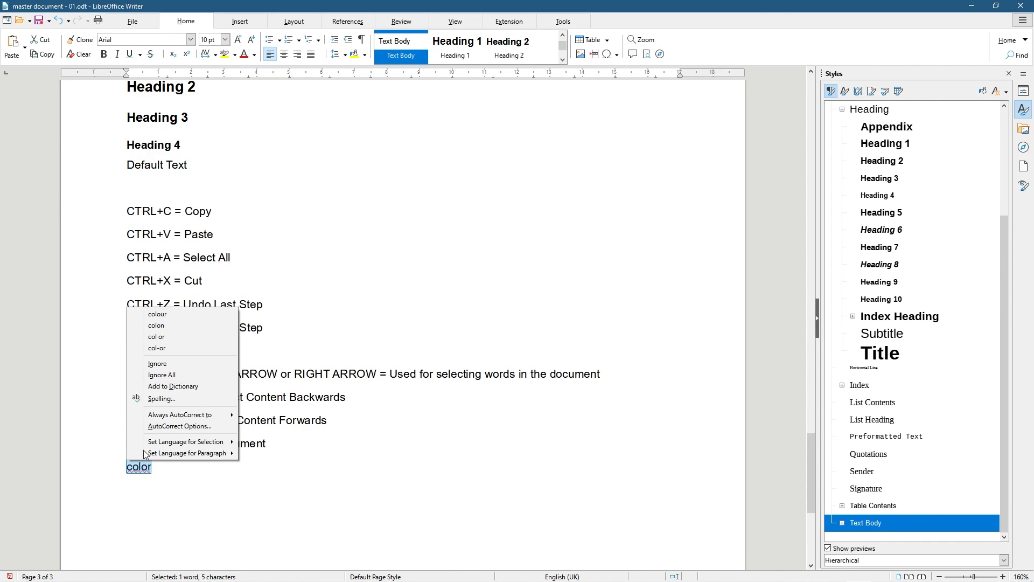
left_click(155, 316)
left_click_drag(159, 471, 126, 467)
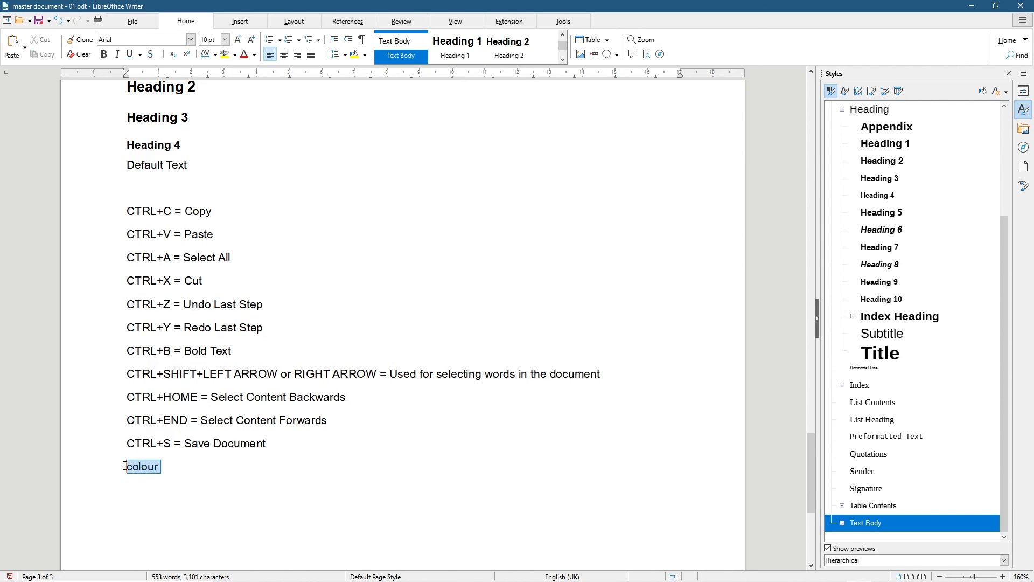
key("BackSpace")
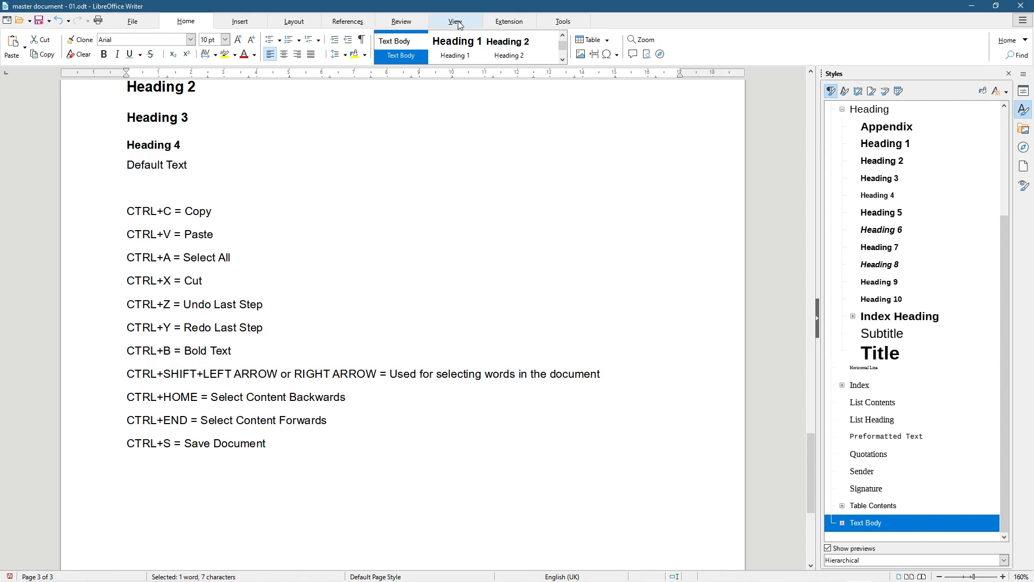
left_click(356, 24)
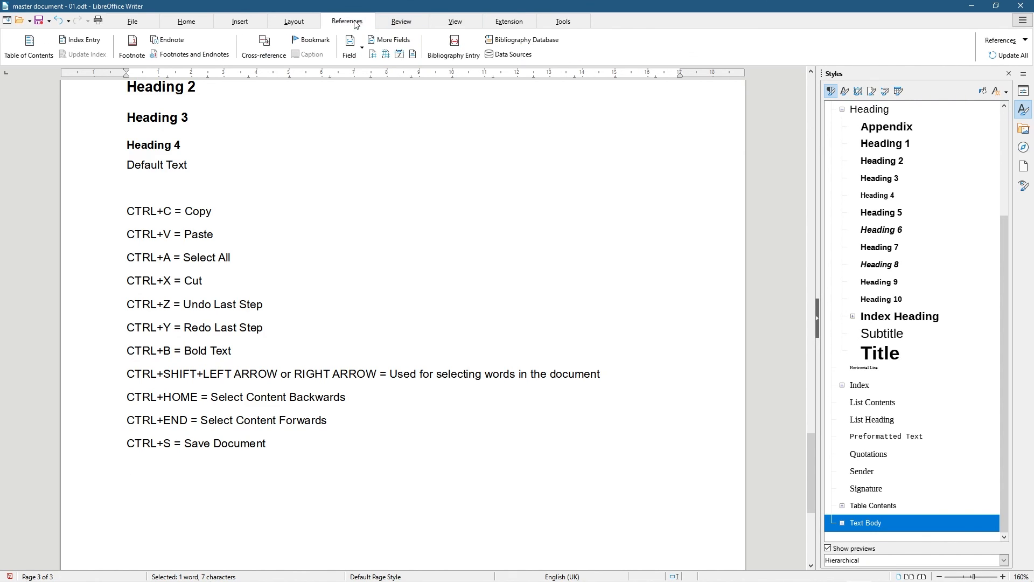
left_click(390, 23)
left_click(454, 22)
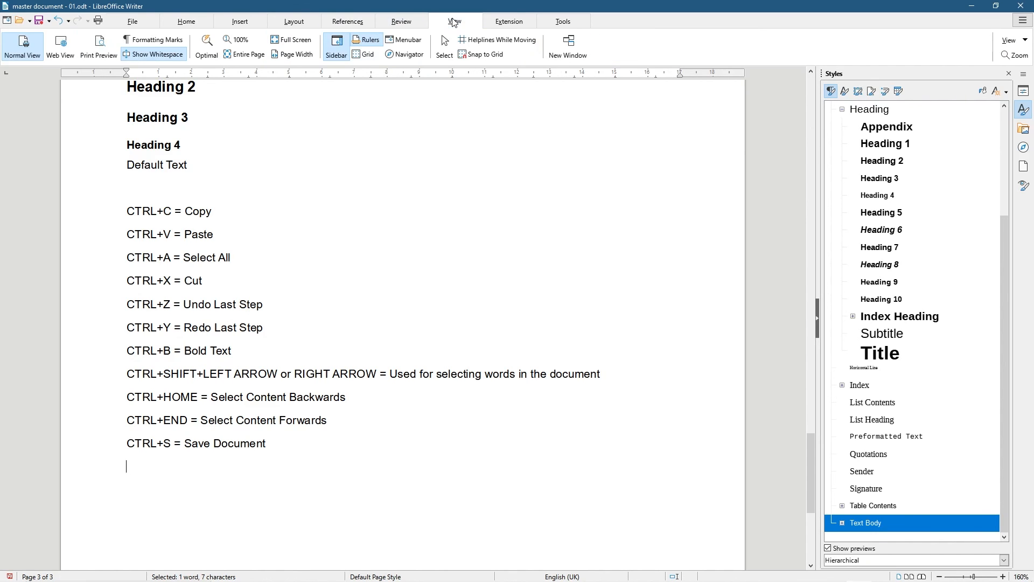
left_click(61, 47)
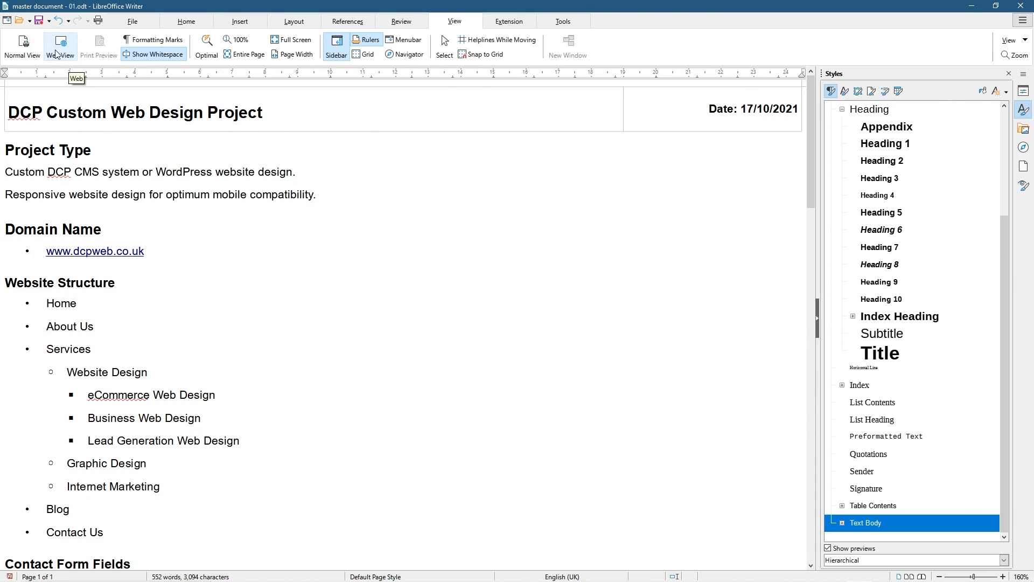
left_click(22, 51)
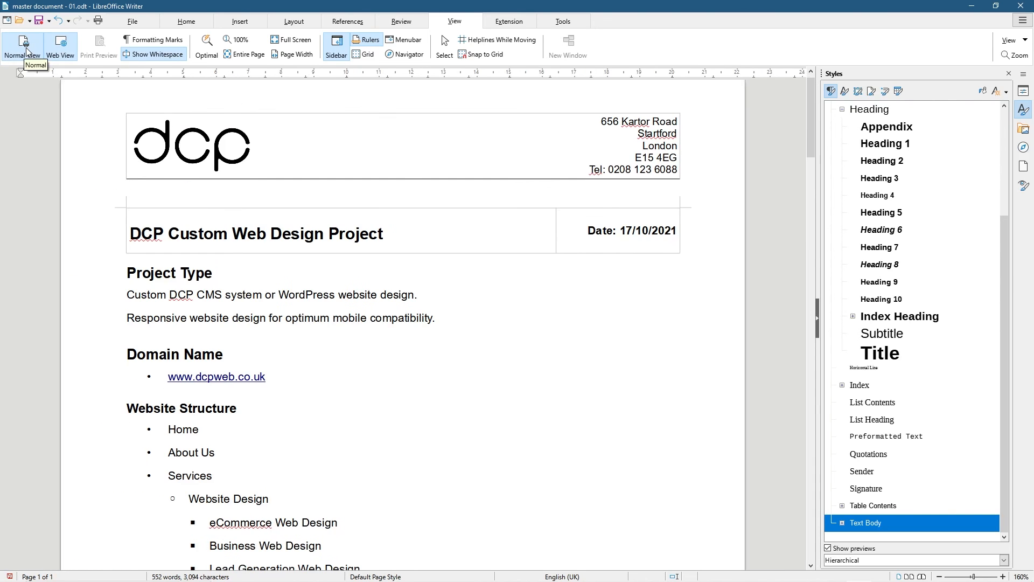
left_click(86, 52)
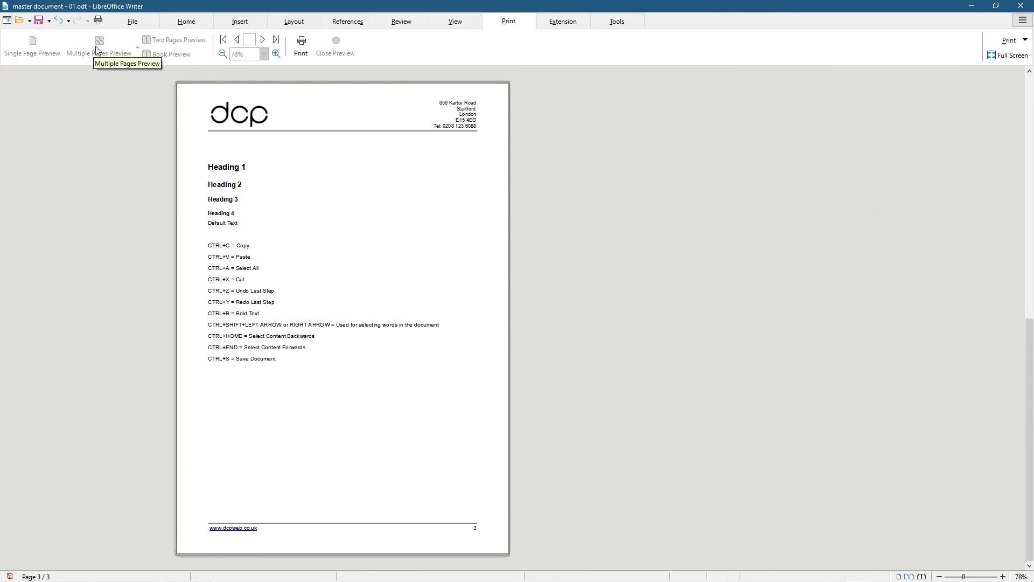
left_click(335, 49)
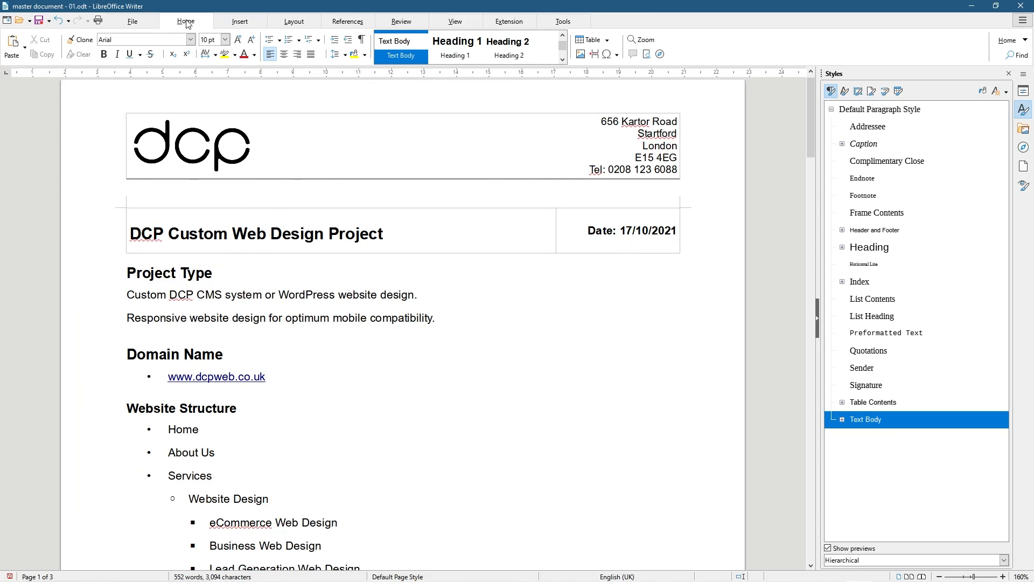
left_click(132, 21)
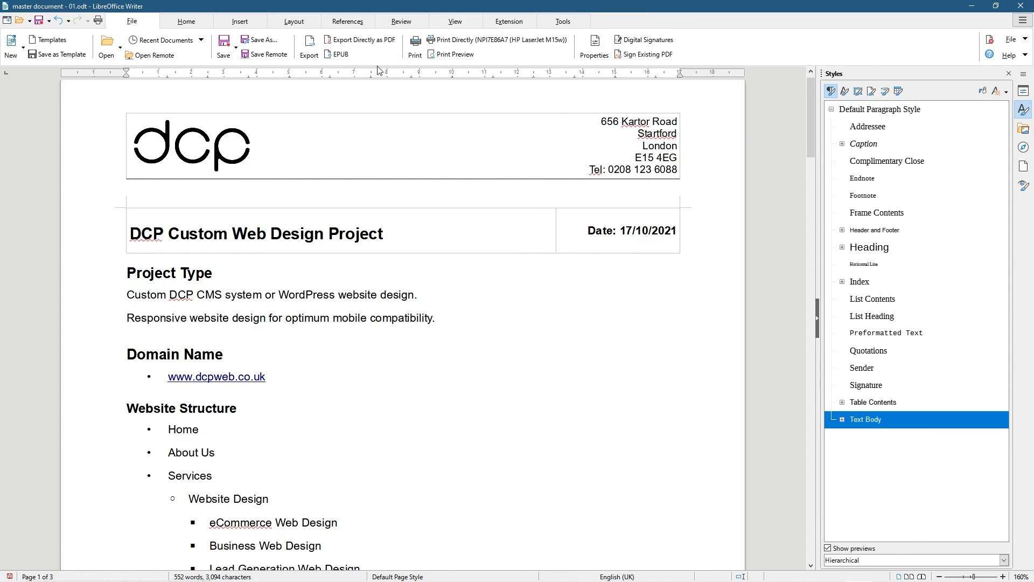
left_click(455, 21)
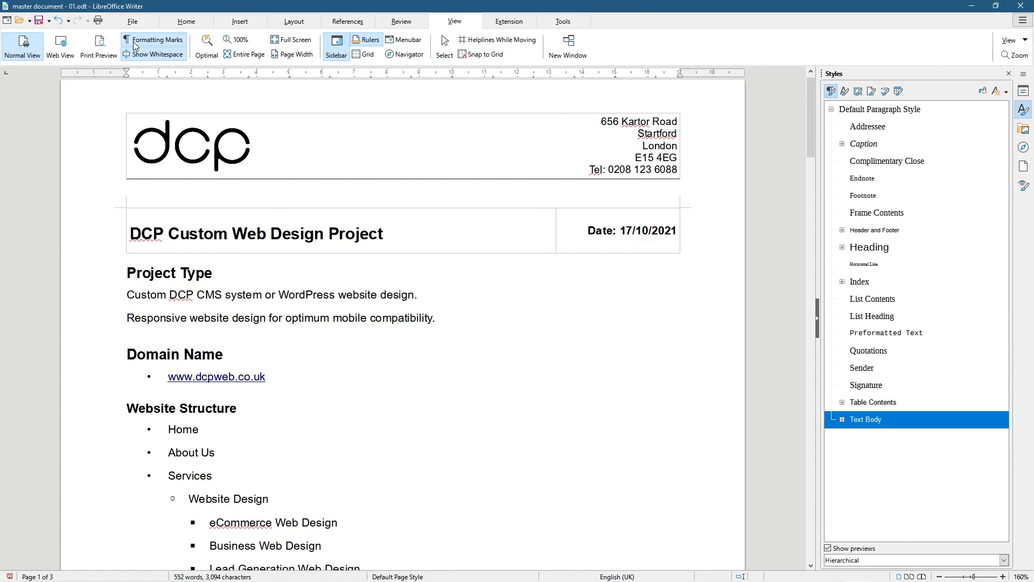
left_click(163, 44)
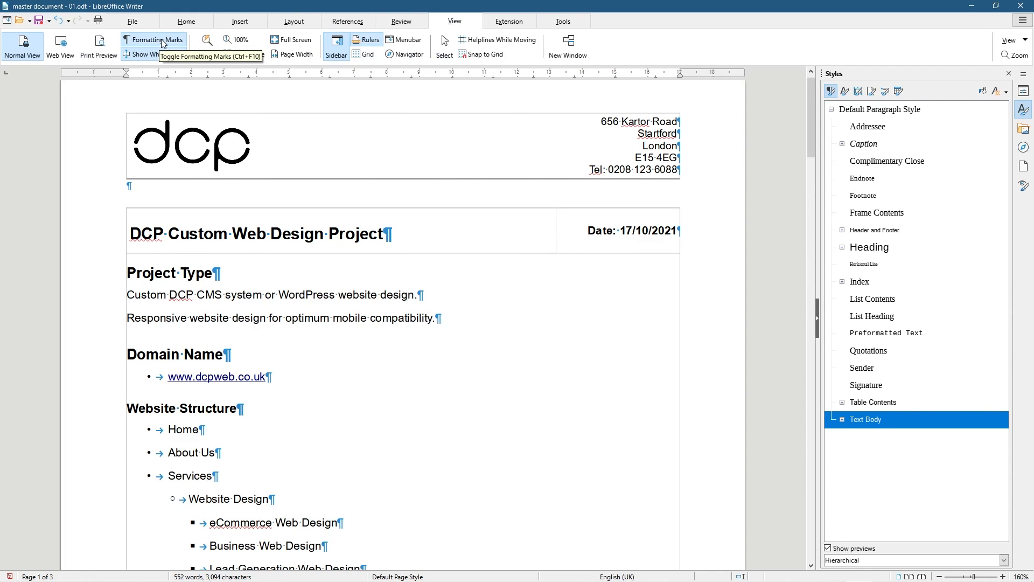
left_click(164, 43)
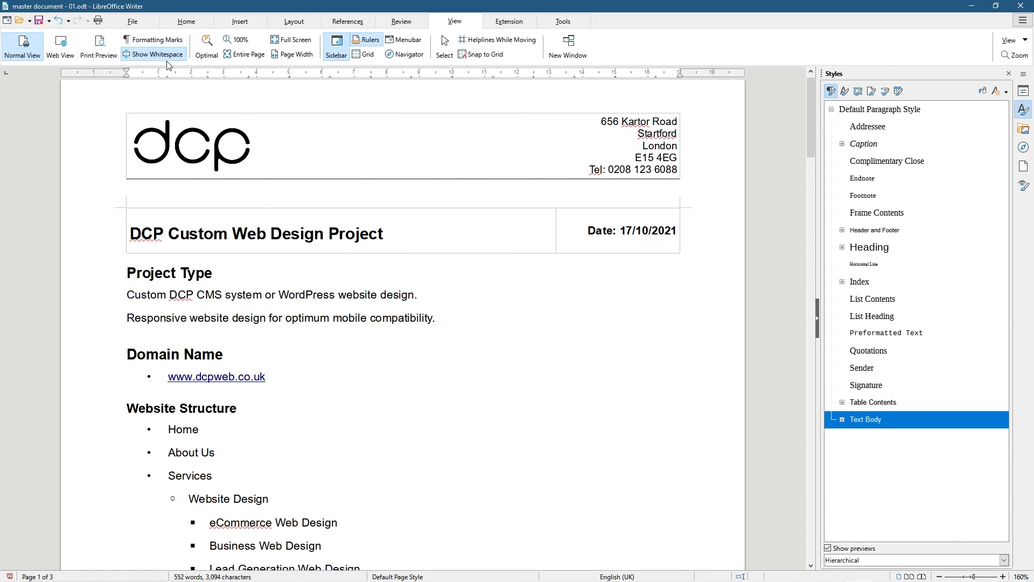
left_click(163, 56)
left_click(163, 56)
left_click(163, 56)
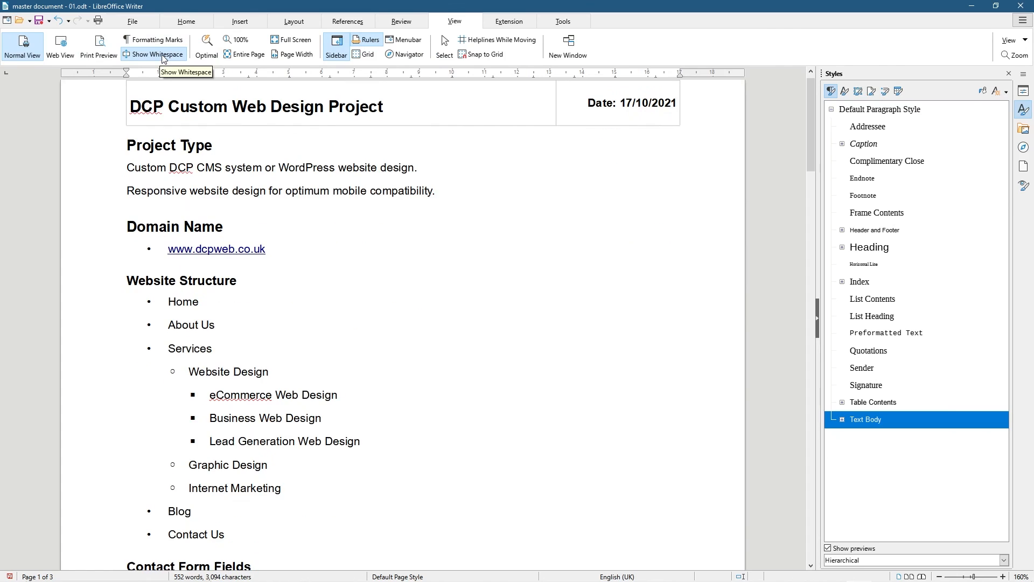
left_click(163, 56)
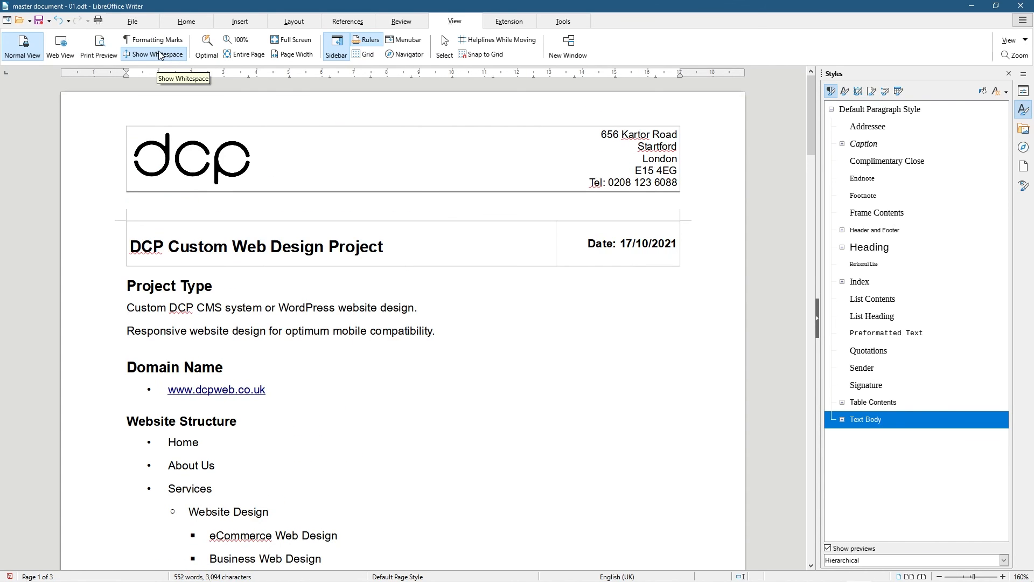
left_click(160, 54)
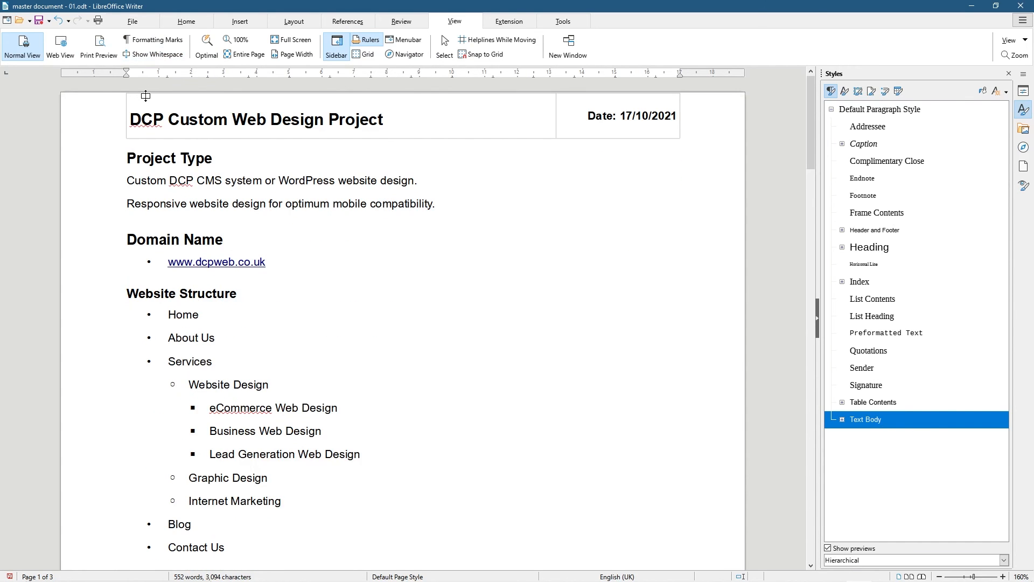
left_click(149, 57)
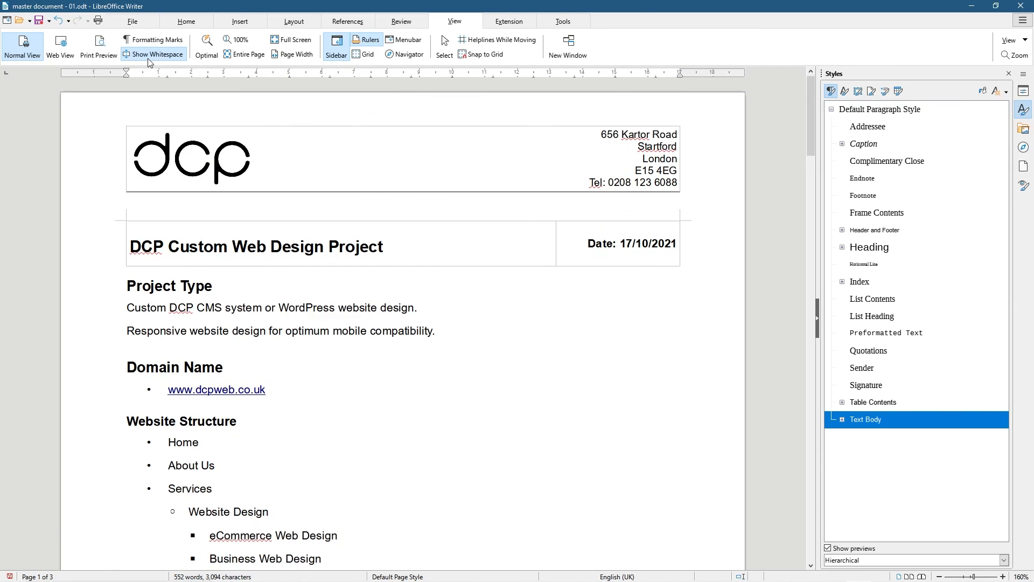
left_click(149, 57)
scroll(160, 298, "down", 12)
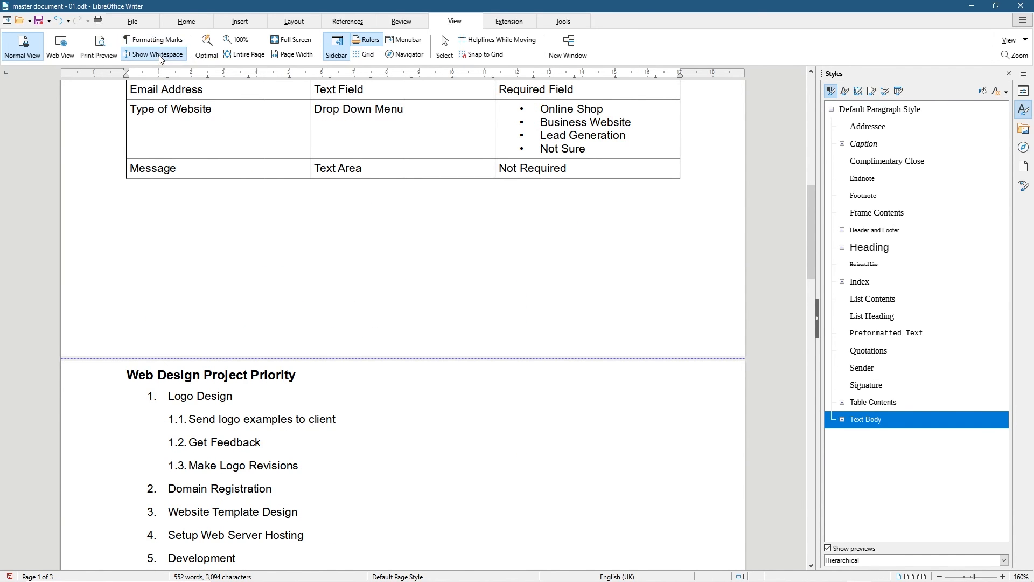
left_click(160, 57)
left_click(160, 57)
left_click(160, 57)
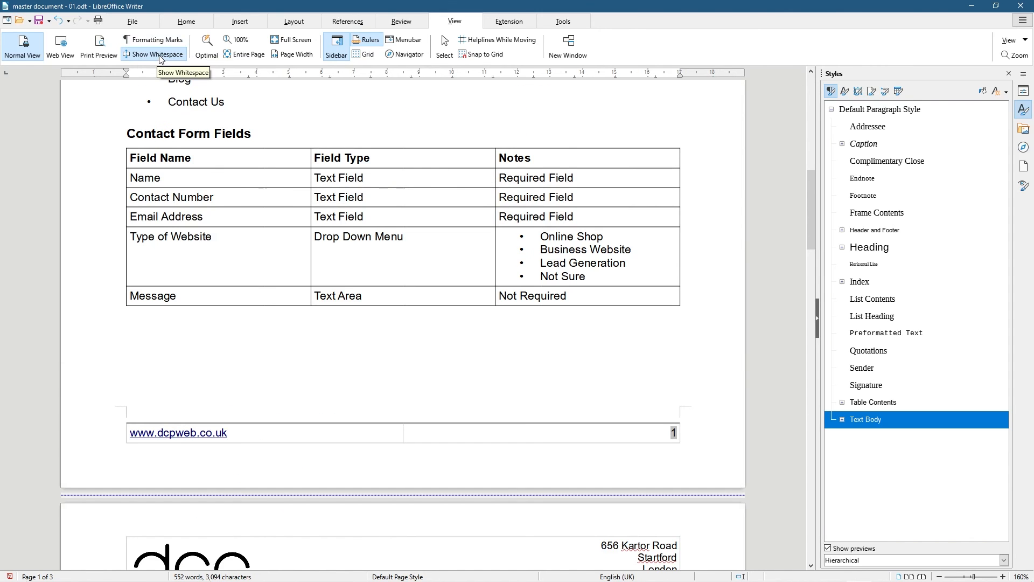
left_click(173, 57)
left_click(174, 57)
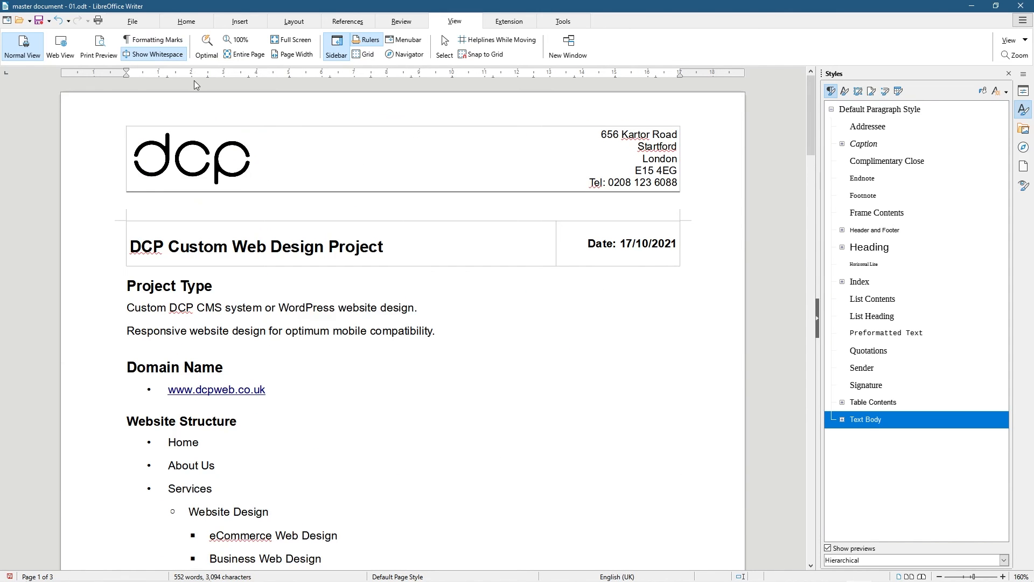
left_click(173, 57)
left_click(173, 57)
left_click(161, 57)
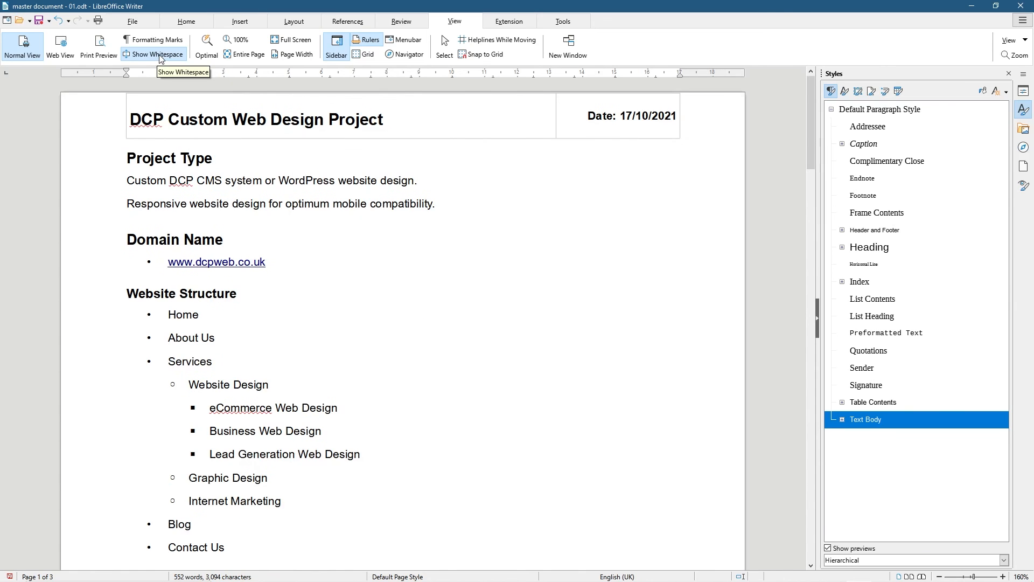
Restore page whitespace and compare Optimal and 100% zoom views
left_click(160, 58)
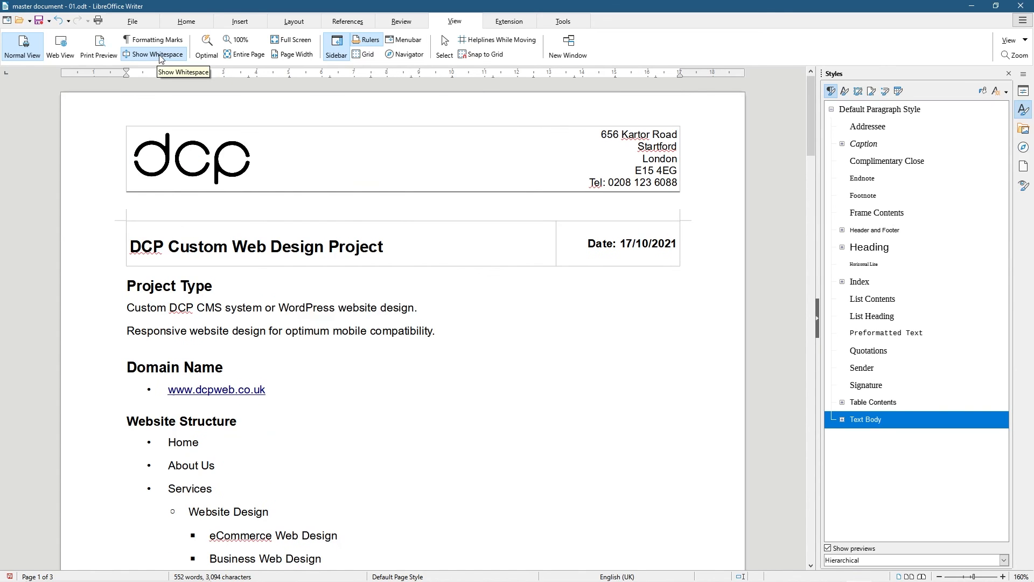
left_click(202, 47)
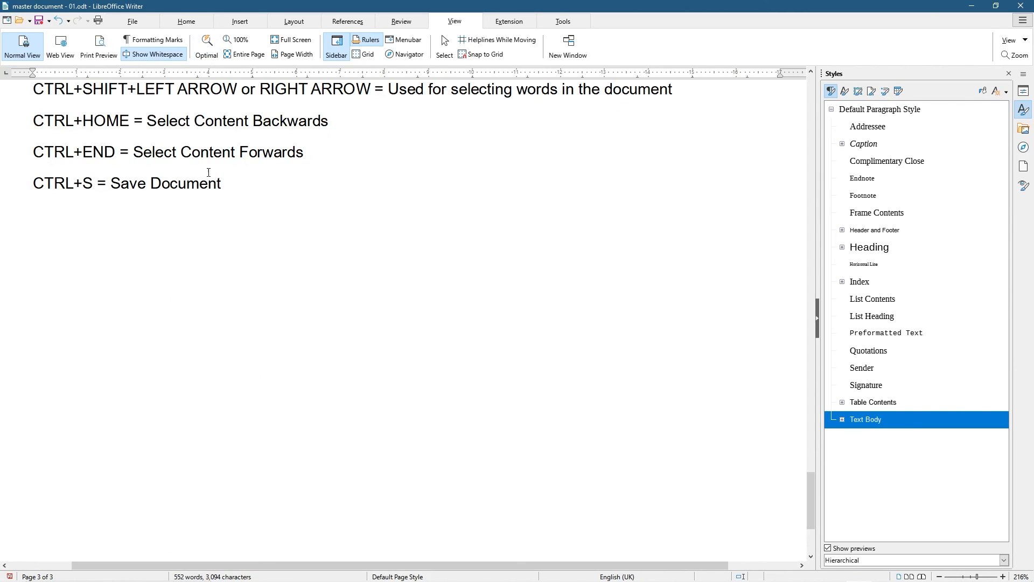
scroll(173, 275, "up", 20)
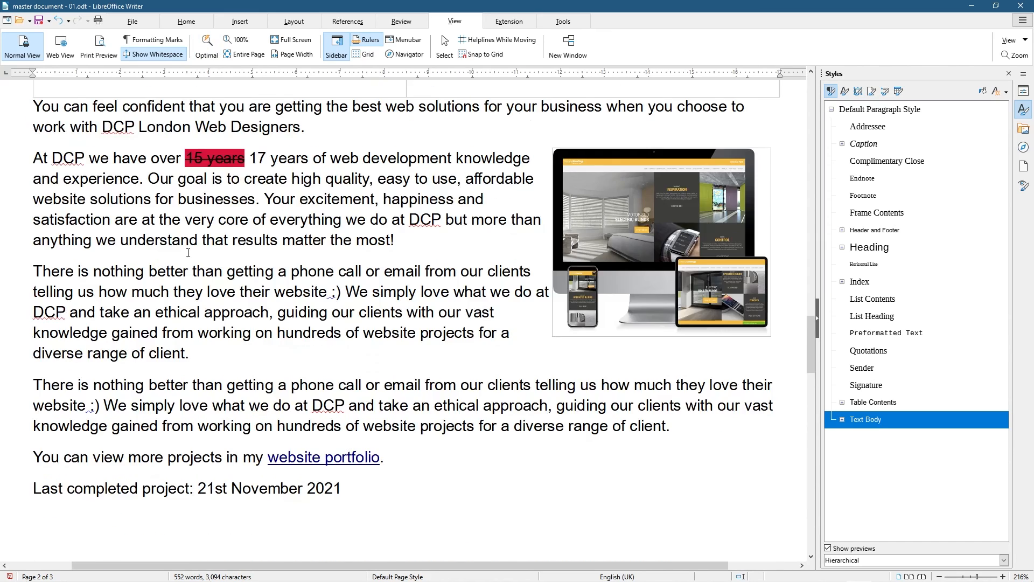
scroll(191, 248, "up", 5)
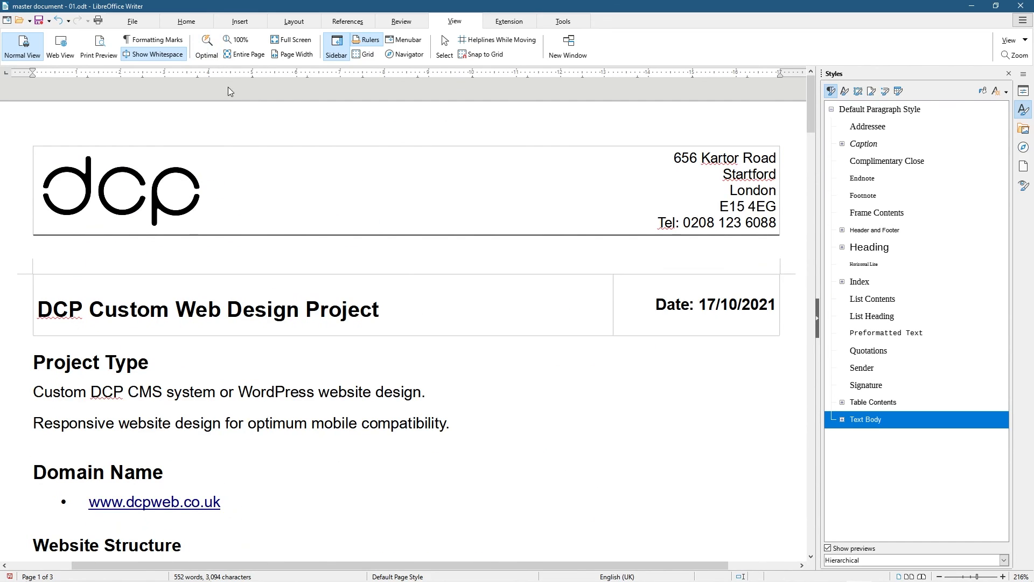
left_click(241, 48)
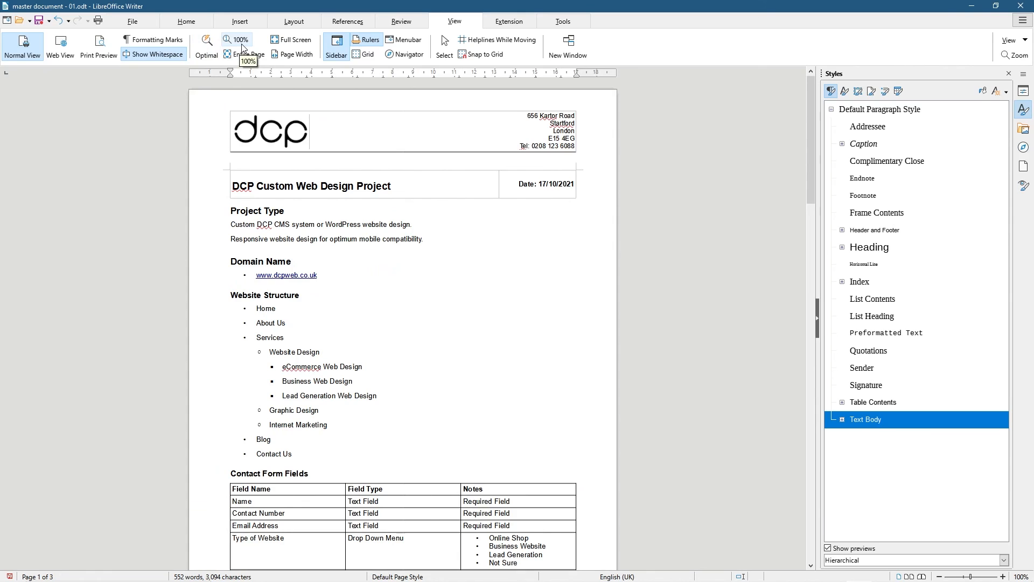
left_click(208, 48)
Try full-screen editing, then return to the normal view
left_click(294, 47)
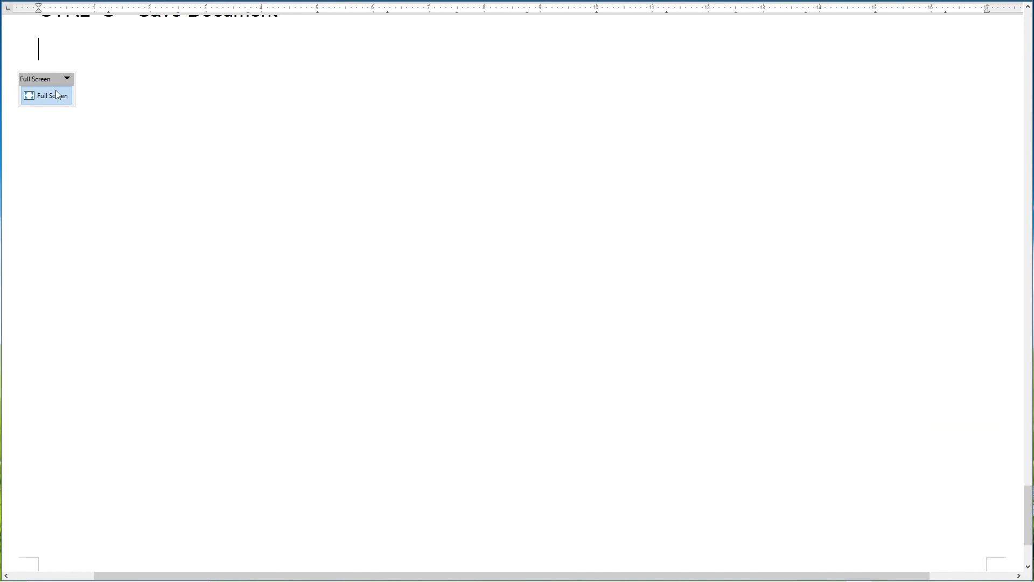
scroll(168, 109, "up", 10)
scroll(172, 113, "up", 10)
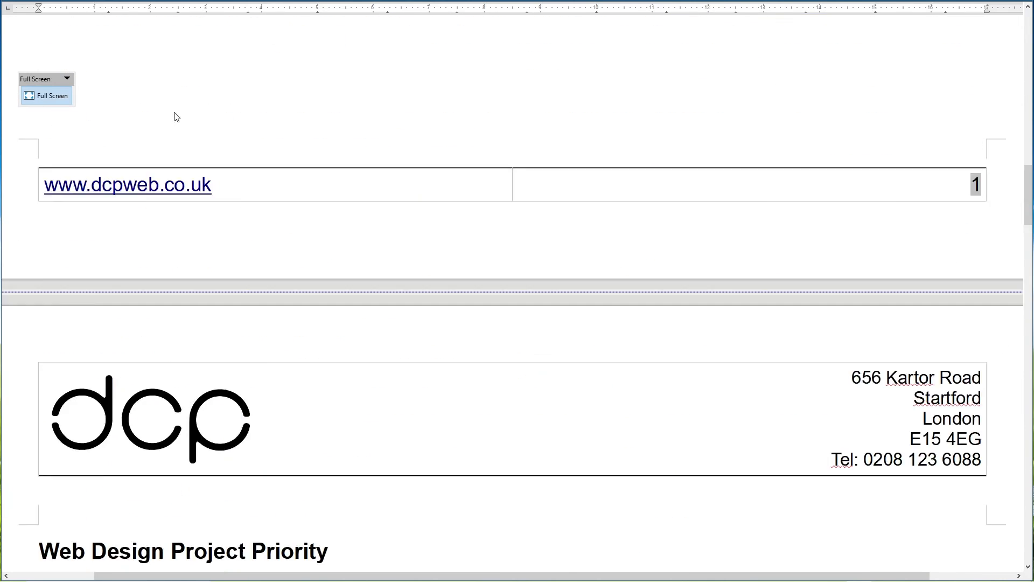
left_click(47, 96)
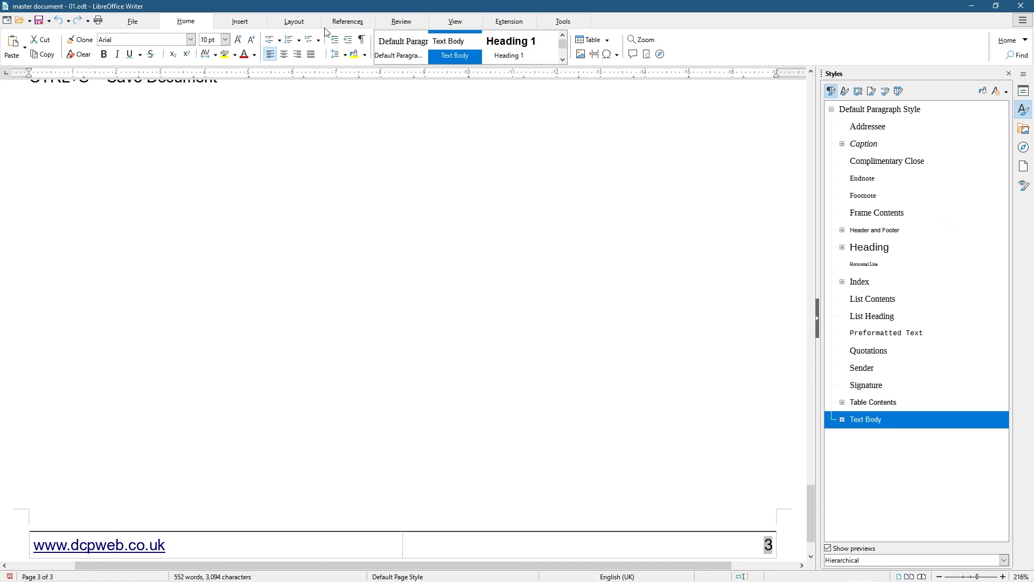
Toggle the rulers off and on, show then hide the dot grid, and return to page 1's top
left_click(394, 22)
left_click(456, 23)
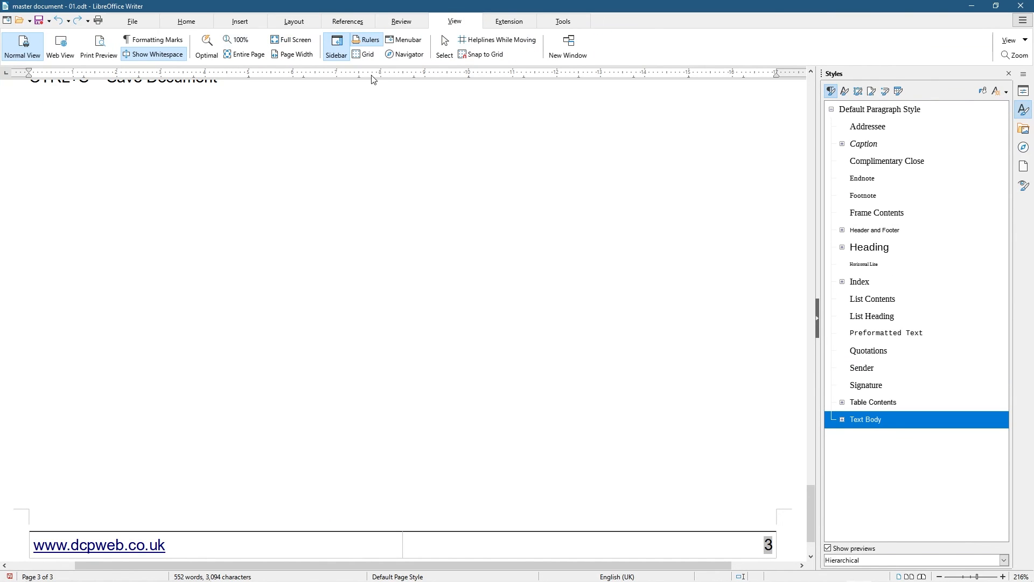
left_click(371, 43)
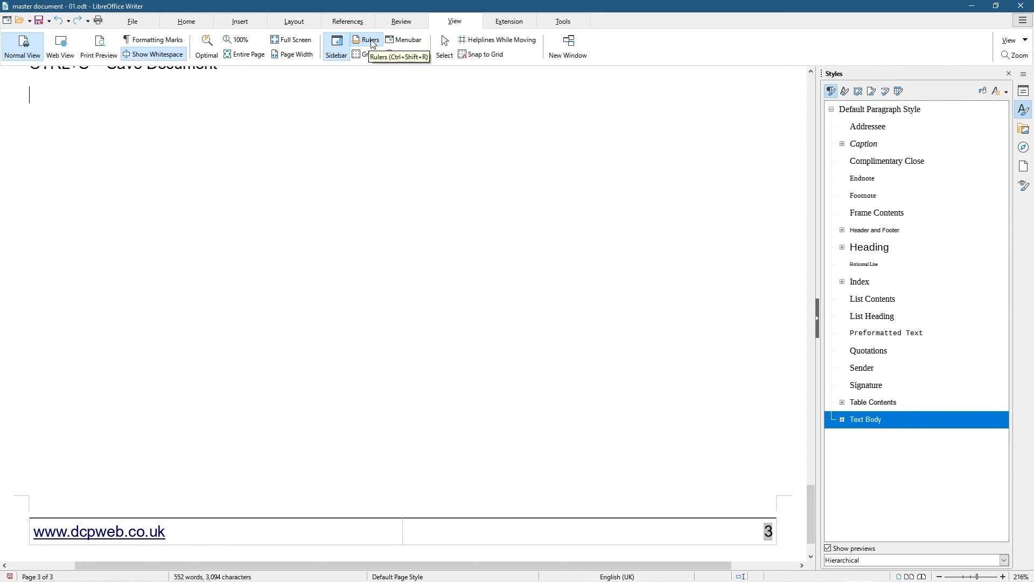
left_click(372, 43)
left_click(369, 57)
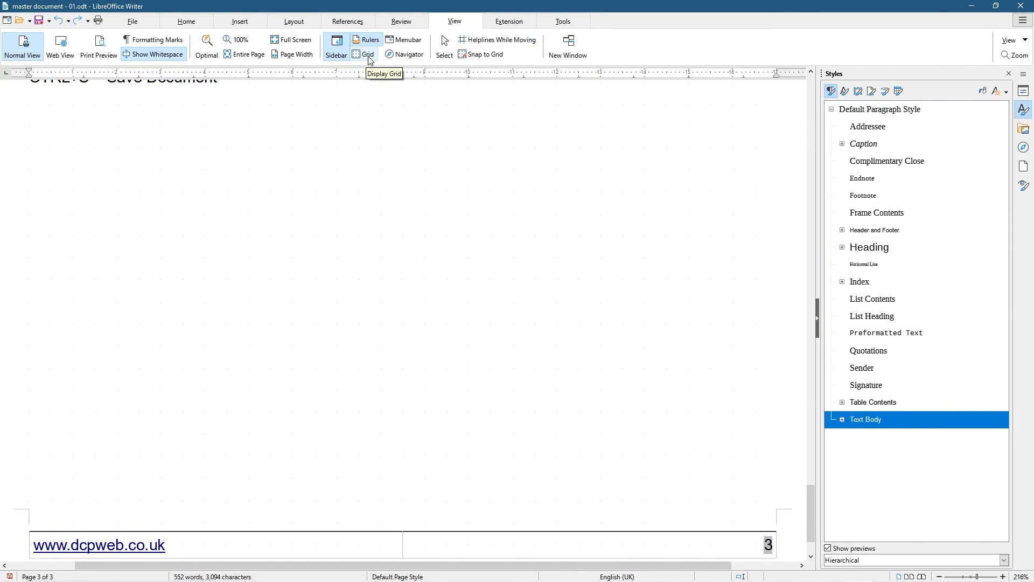
left_click(368, 55)
scroll(372, 115, "up", 10)
scroll(406, 76, "up", 15)
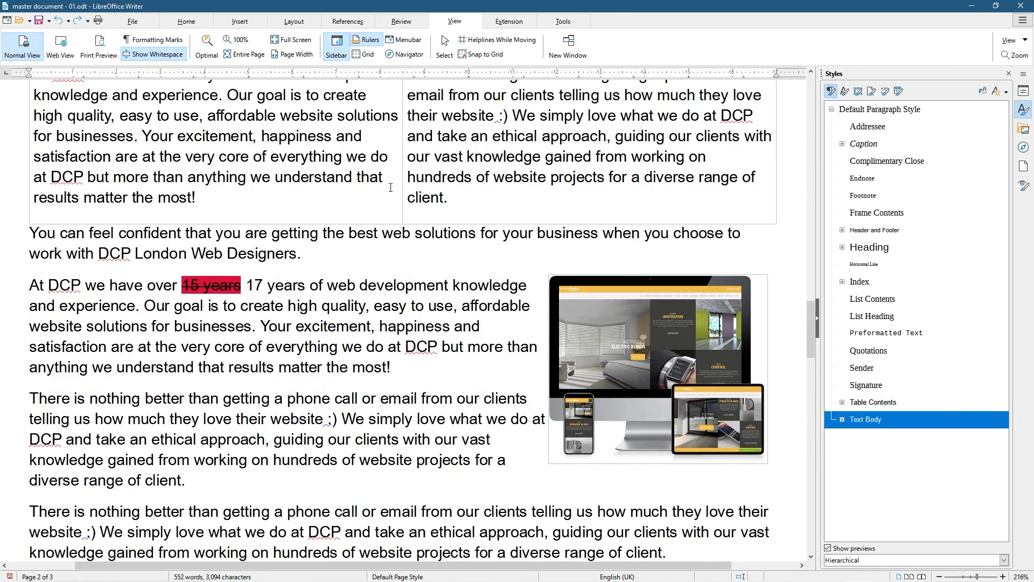
scroll(389, 185, "down", 2)
scroll(393, 179, "up", 15)
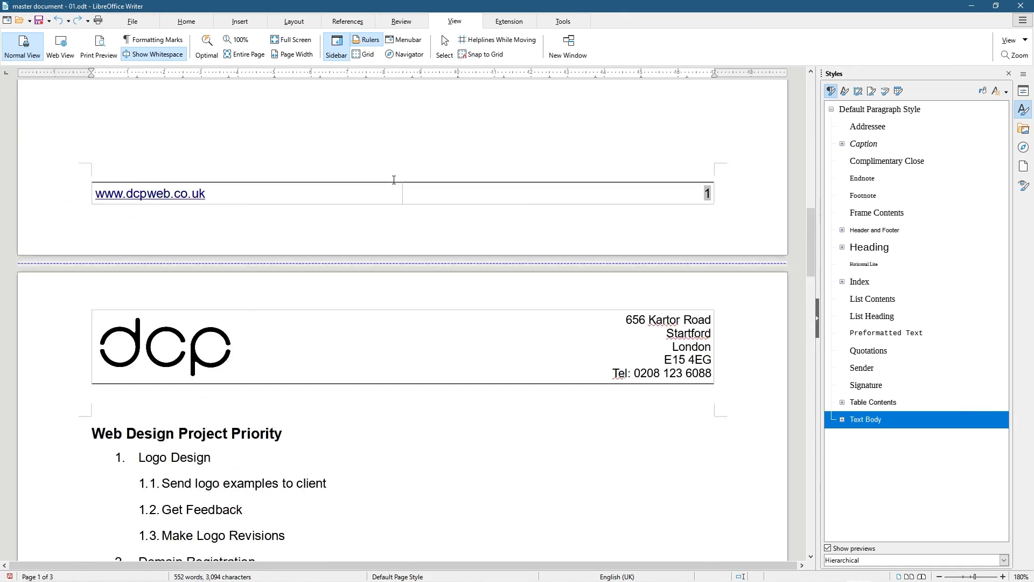
scroll(393, 180, "down", 3)
scroll(394, 180, "down", 15)
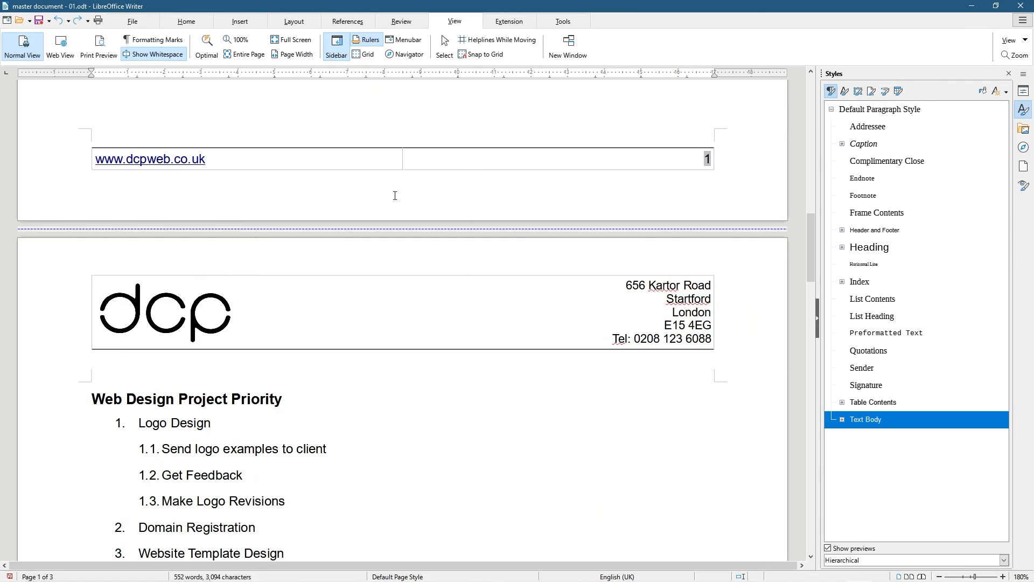
scroll(395, 196, "down", 20)
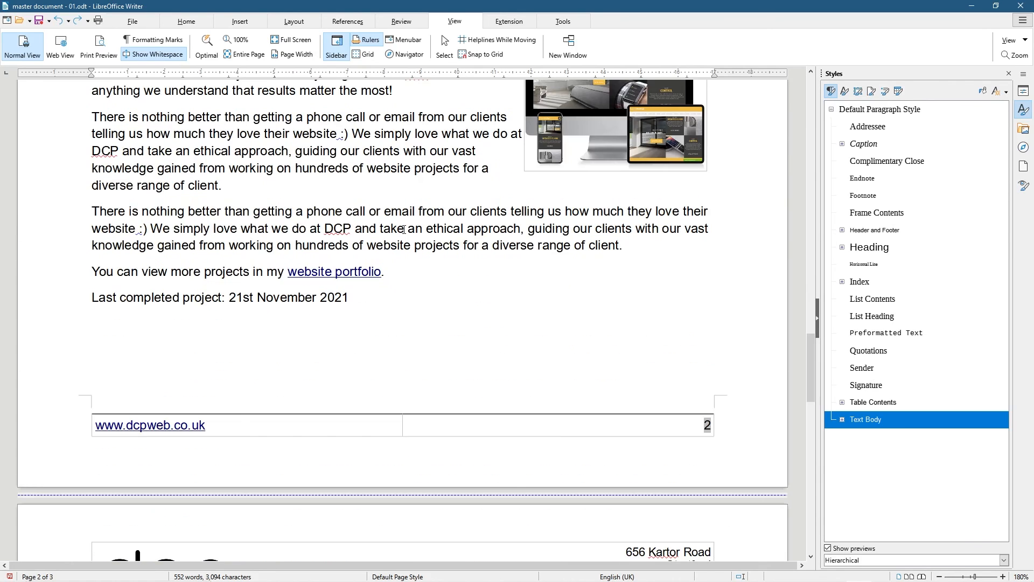
scroll(407, 249, "up", 20)
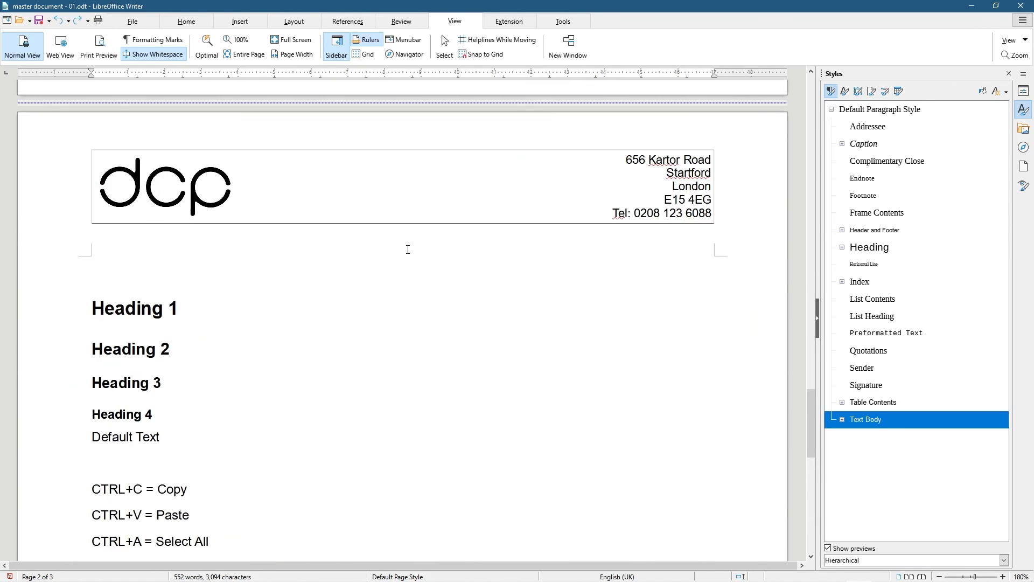
scroll(408, 249, "up", 15)
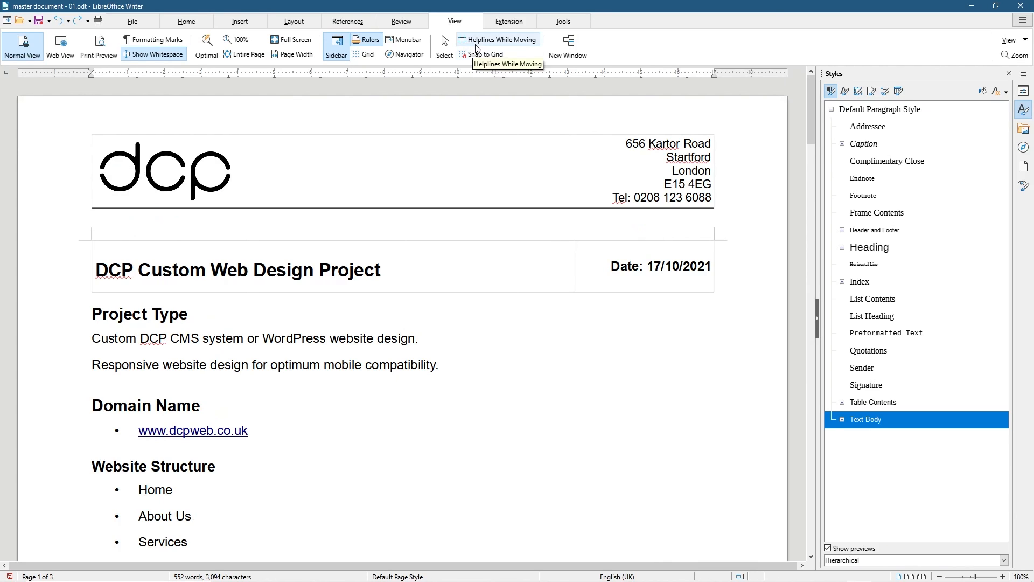
Browse the Extension tab options, move to the Tools tab, and save the master document
left_click(513, 21)
left_click(1003, 41)
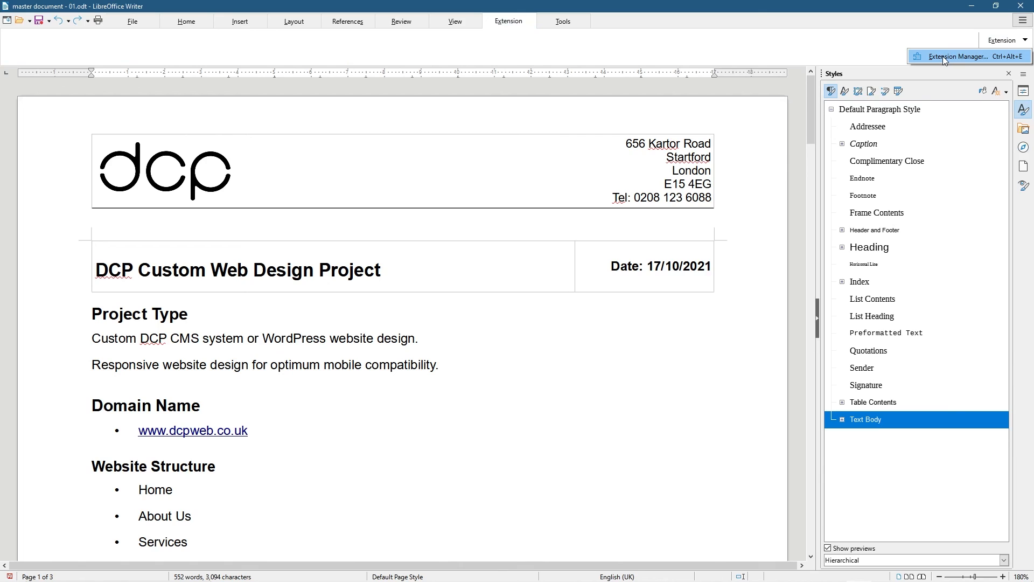
left_click(562, 23)
left_click(561, 23)
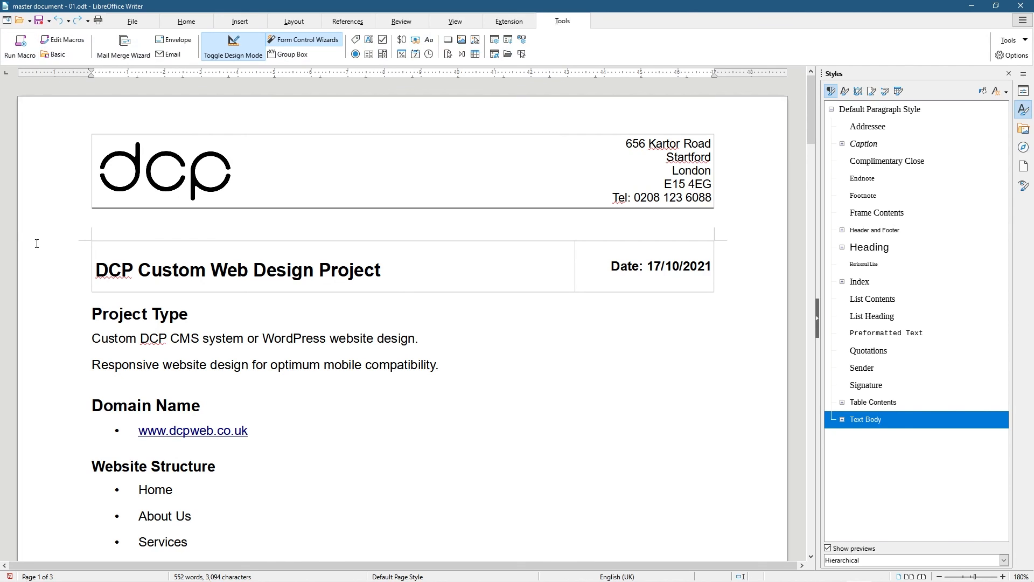
left_click(38, 20)
Close Writer and bring the tutorial folder window onto the desktop
left_click(1020, 6)
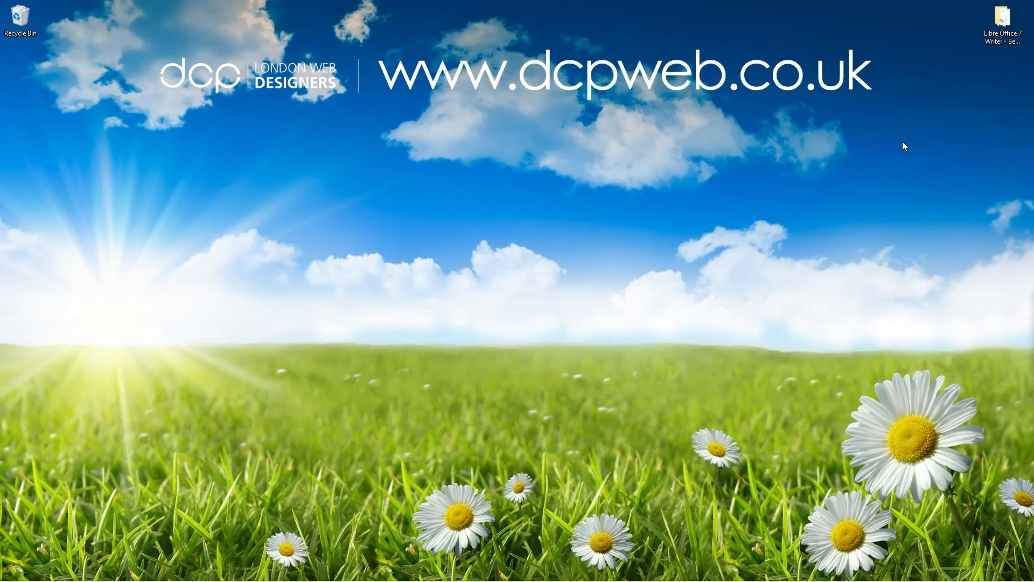
left_click_drag(1033, 95, 409, 69)
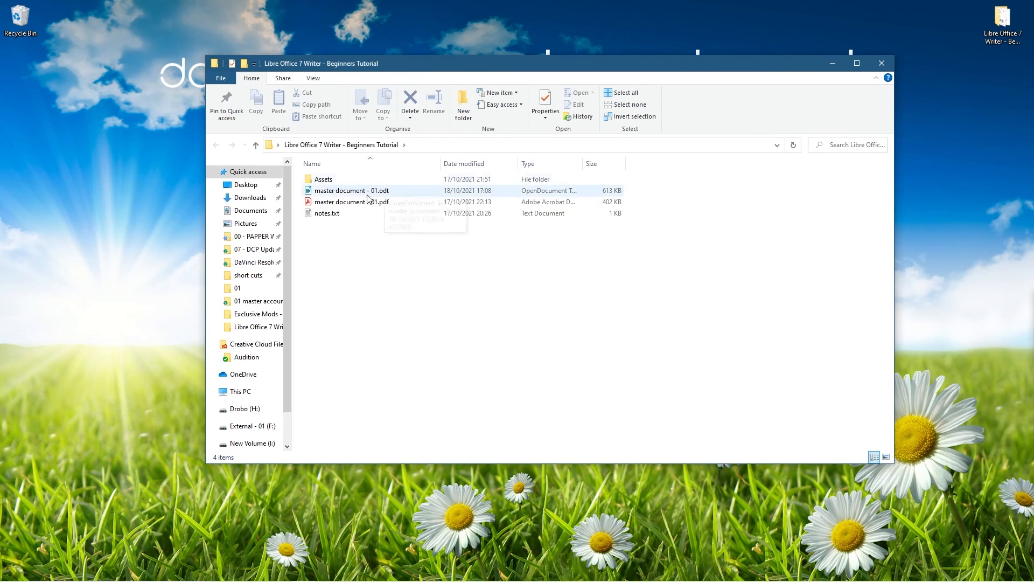
left_click(211, 172)
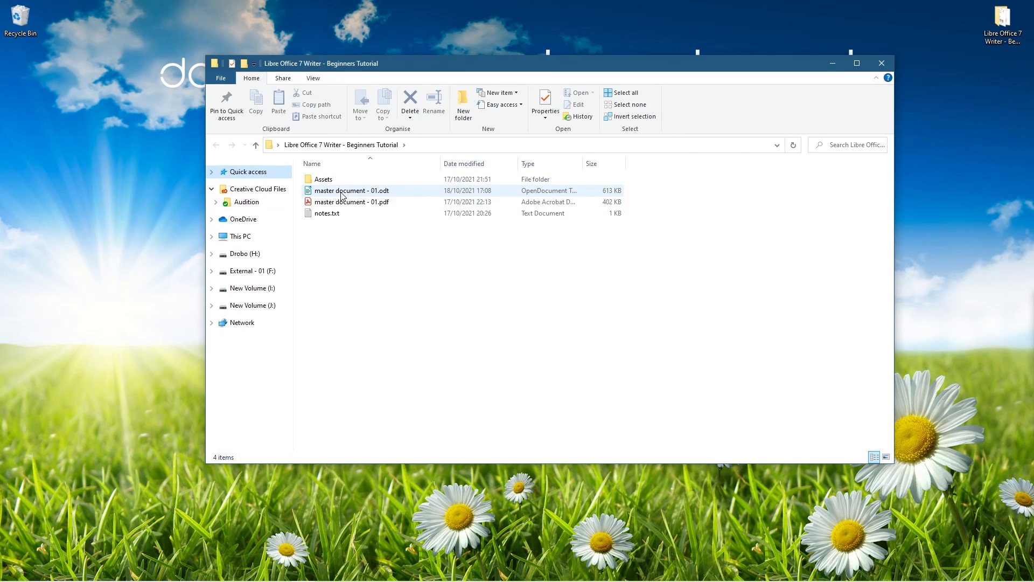
Delete master document - 01.pdf, leaving master document - 01.odt selected
left_click(341, 192)
left_click(349, 203)
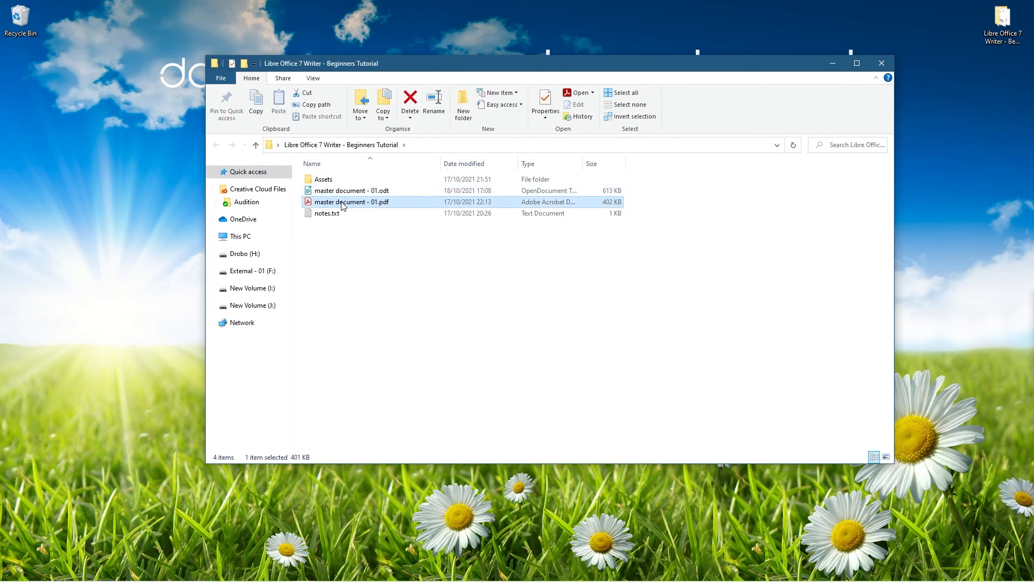
key("Delete")
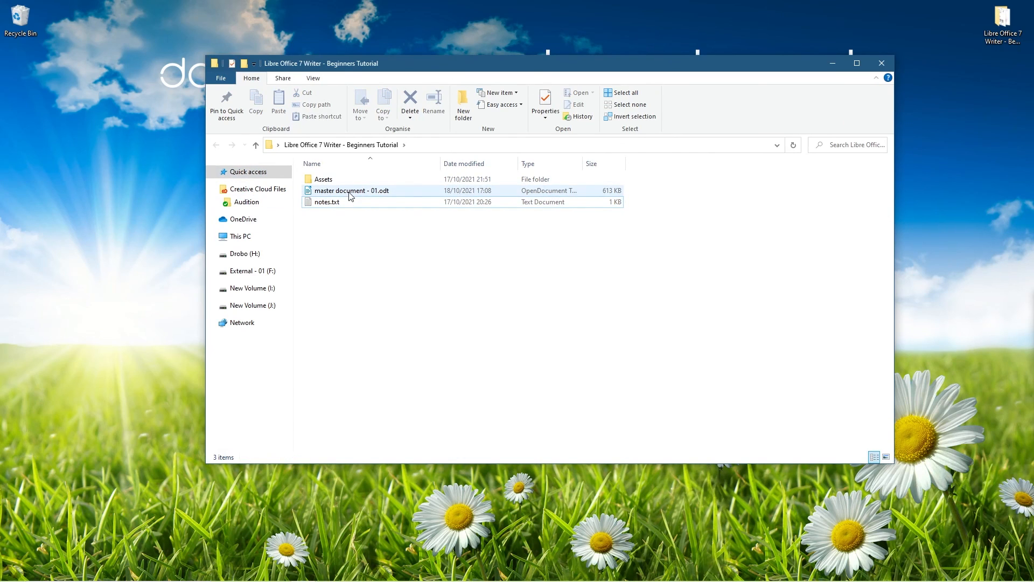
left_click(349, 193)
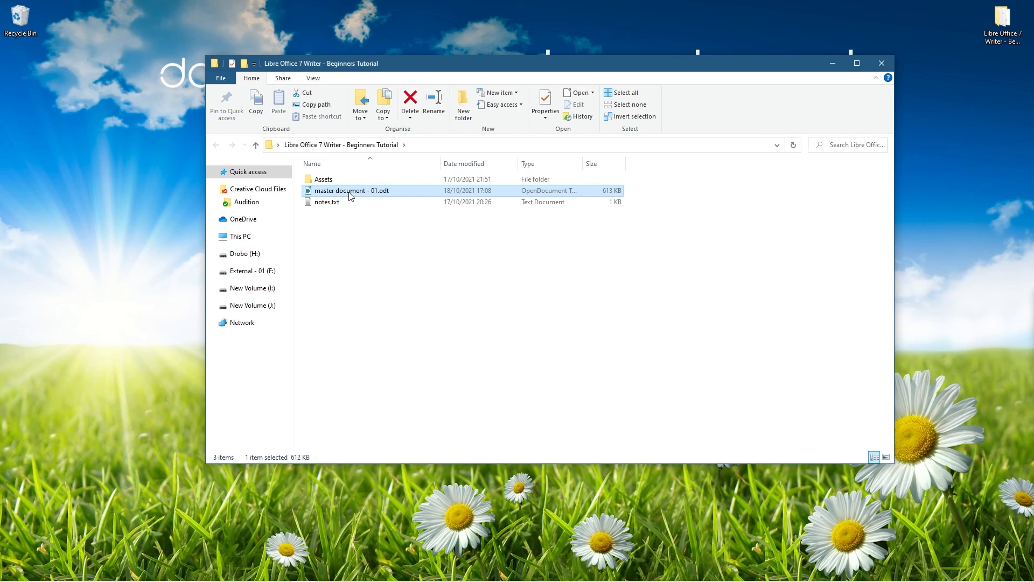
Create a new folder named My New Project in the tutorial folder
right_click(353, 192)
left_click(338, 247)
right_click(344, 245)
mouse_move(302, 386)
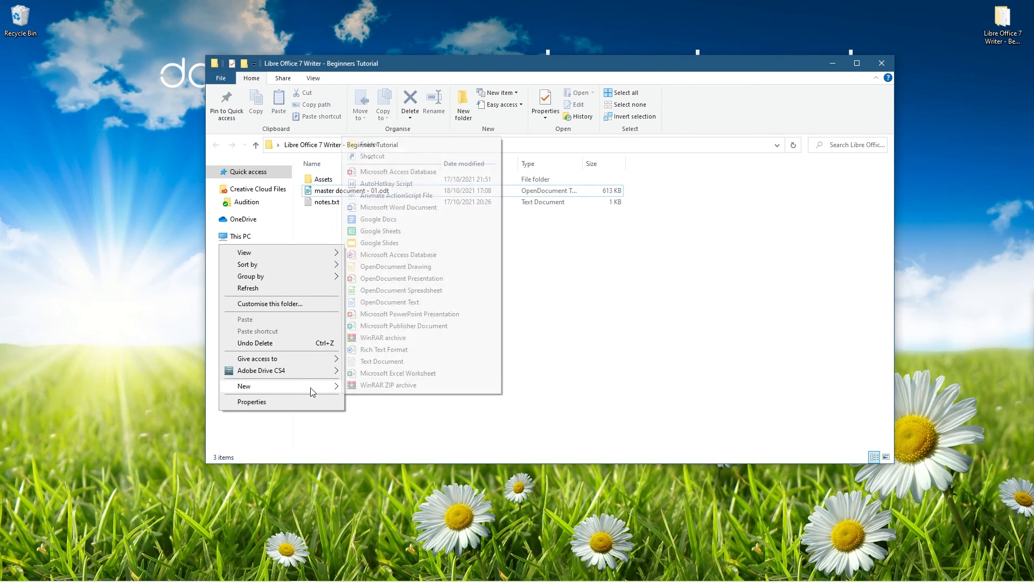
left_click(377, 149)
type("My New Projc")
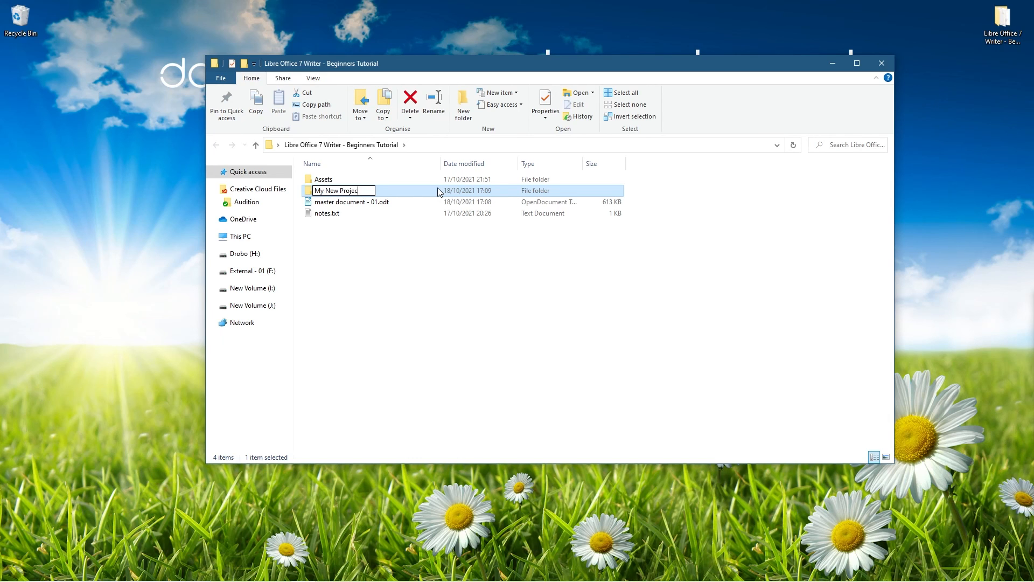
key("Return")
Copy master document - 01.odt into My New Project and open that folder
left_click_drag(356, 207, 370, 192)
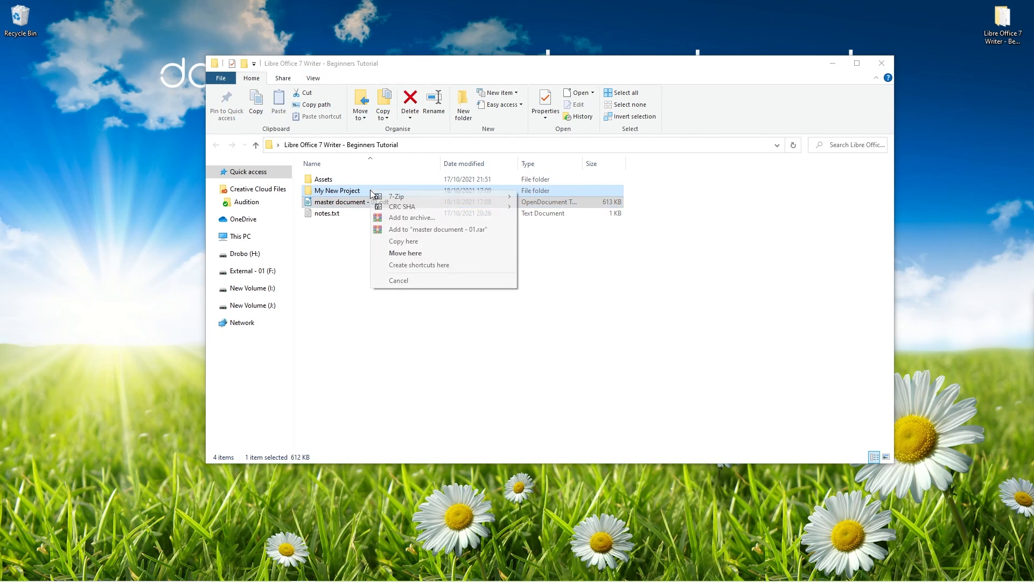
left_click(405, 242)
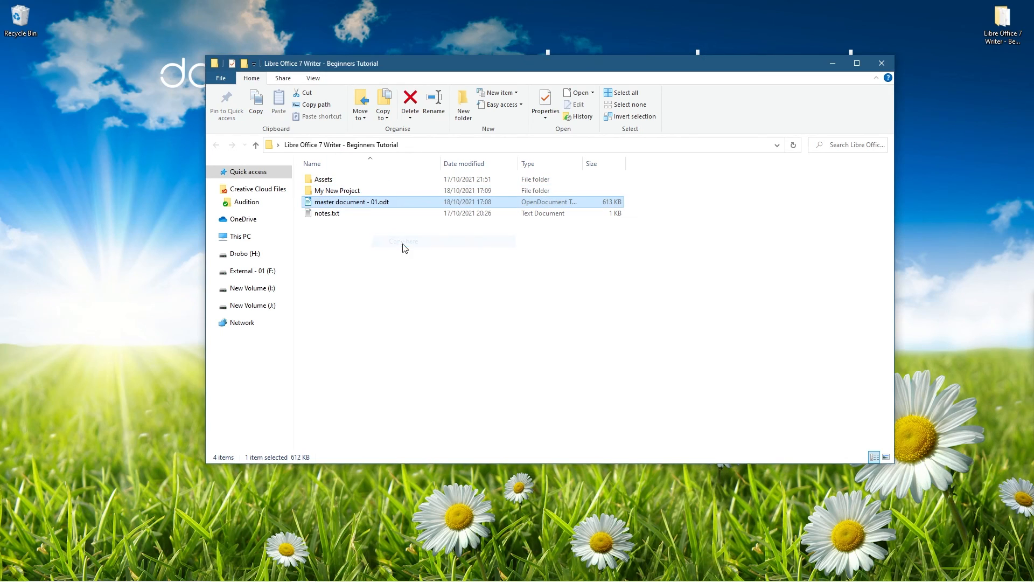
double_click(346, 193)
Rename the copy to DCP Web Specifcation - 18 10 2021 - v1
left_click(345, 181)
left_click(364, 180)
left_click_drag(364, 179, 250, 176)
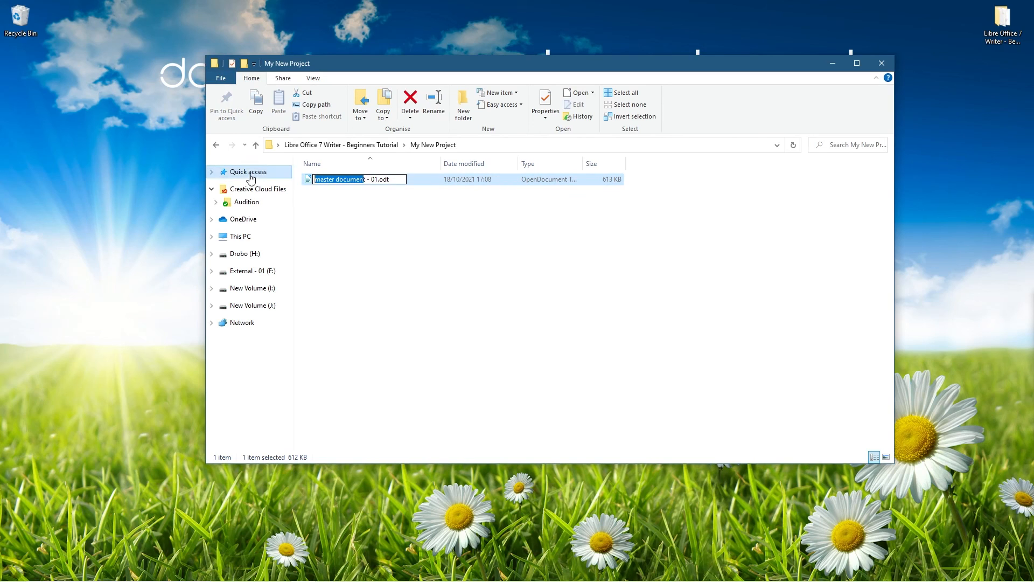
type("DCP Web")
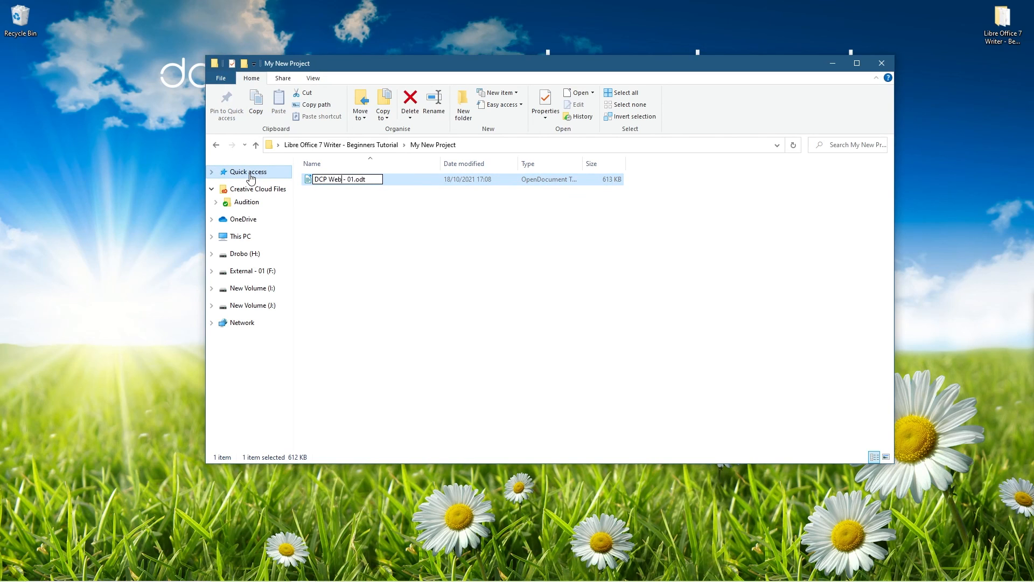
type(" Specifcation")
key("Return")
left_click(370, 185)
left_click(389, 181)
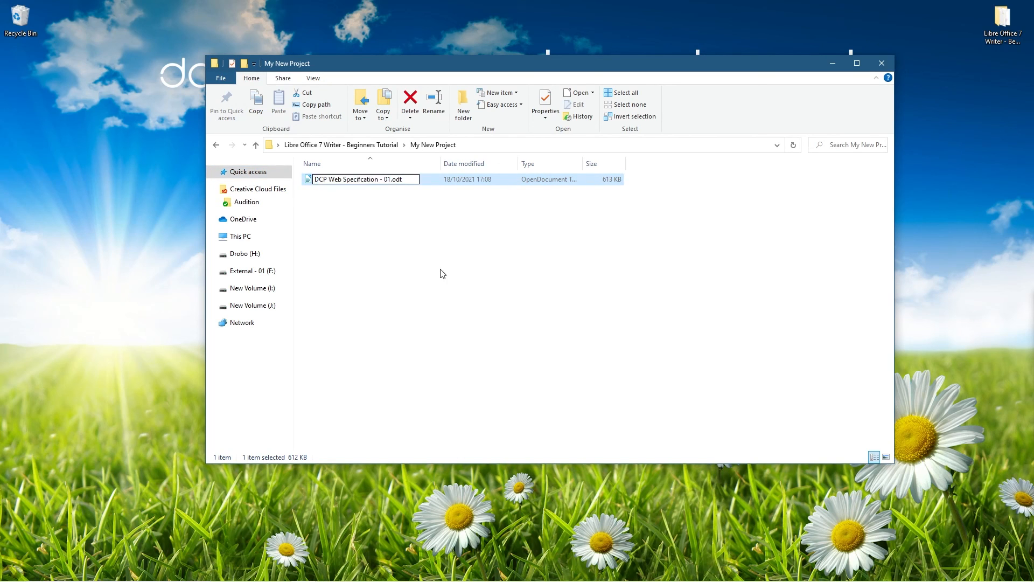
key("BackSpace")
key("BackSpace")
type("18 10 2021 - v1")
Confirm the v1 file name and change Web Design in the title to Lead Generation
key("Return")
key("Return")
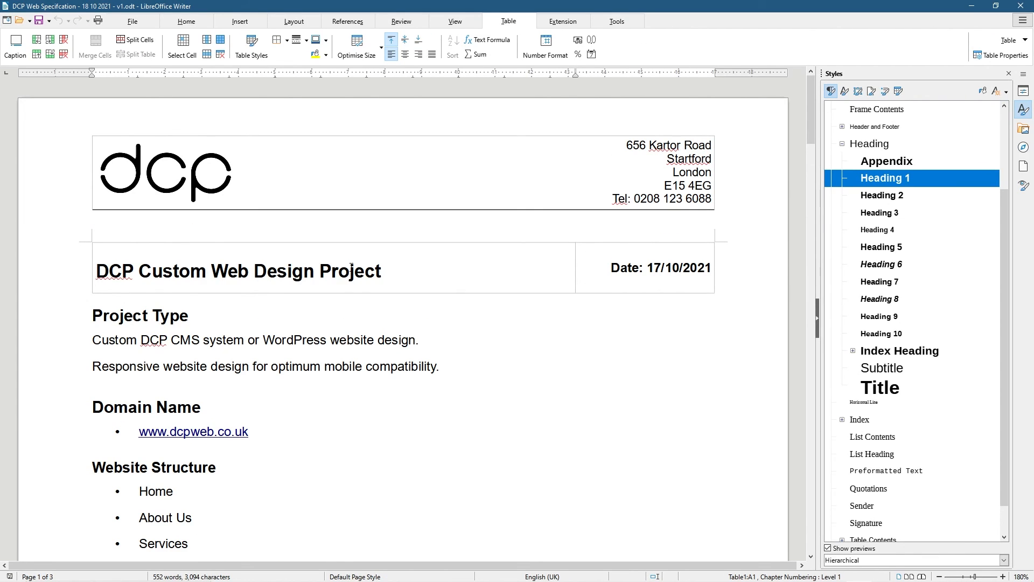
left_click_drag(385, 267, 122, 270)
left_click(143, 270)
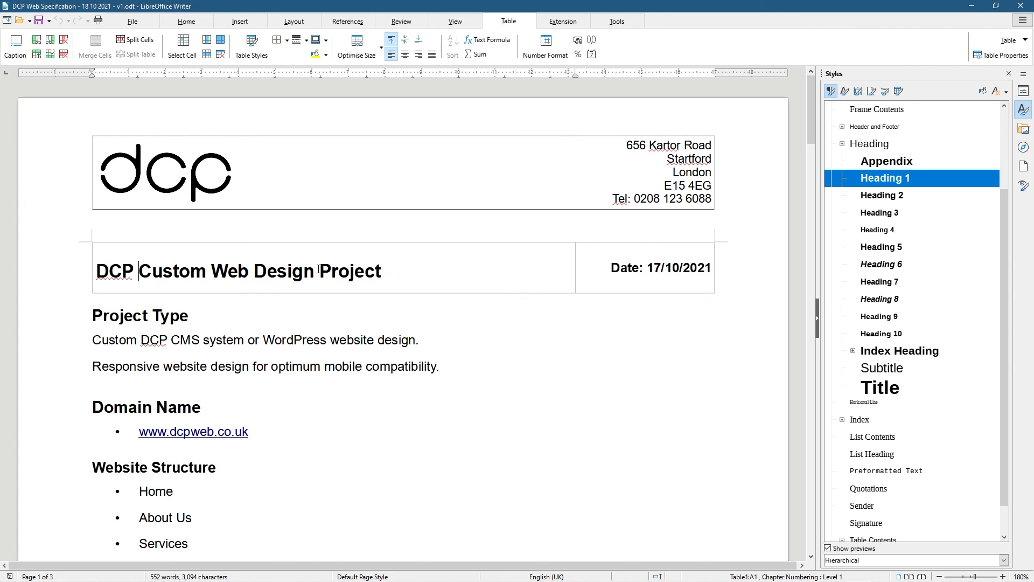
left_click_drag(215, 264, 314, 264)
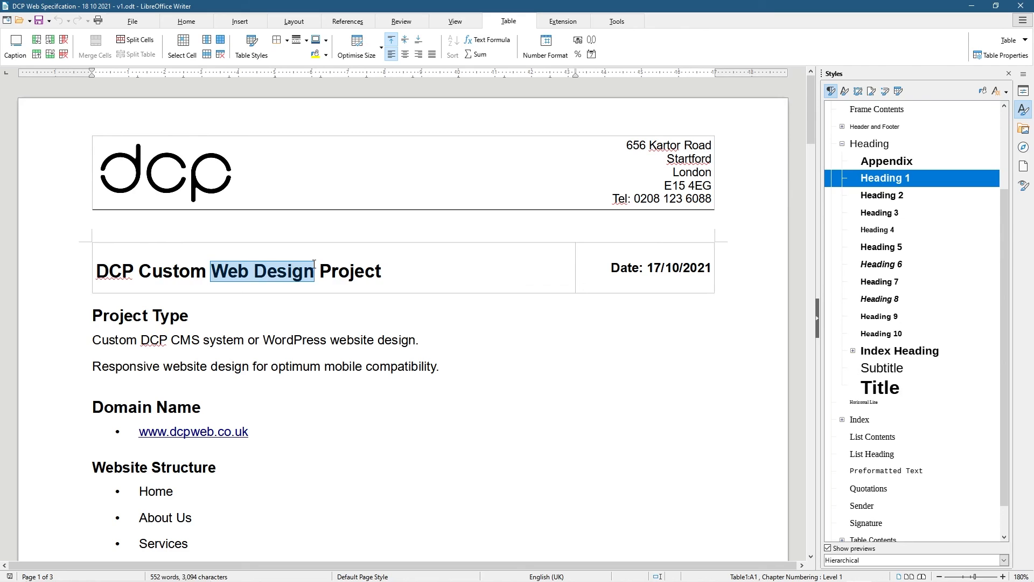
type("Lead Generation")
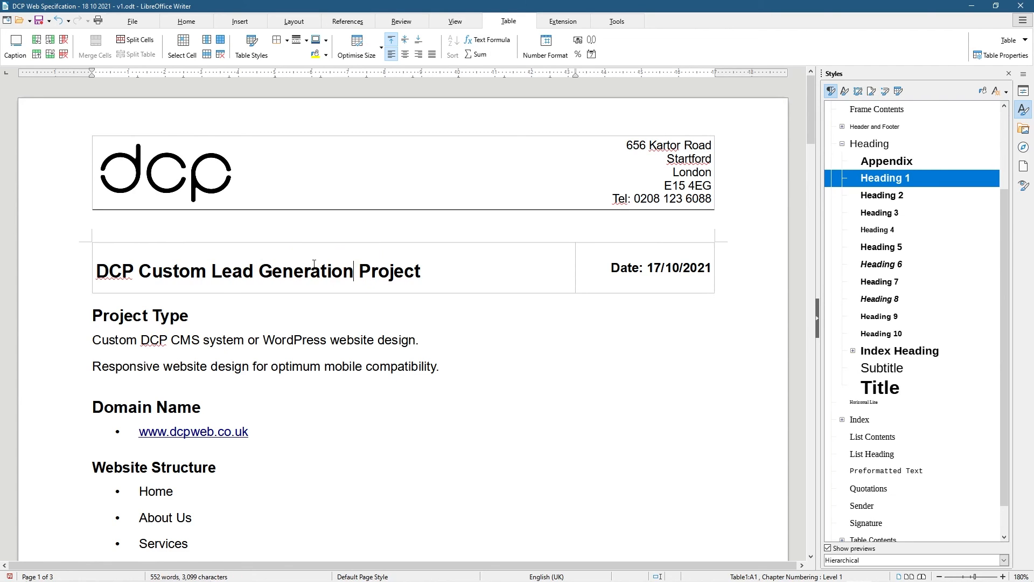
Change the date's day to 8 and delete 'or WordPress website design' from the project type
left_click(667, 281)
key("BackSpace")
type("8")
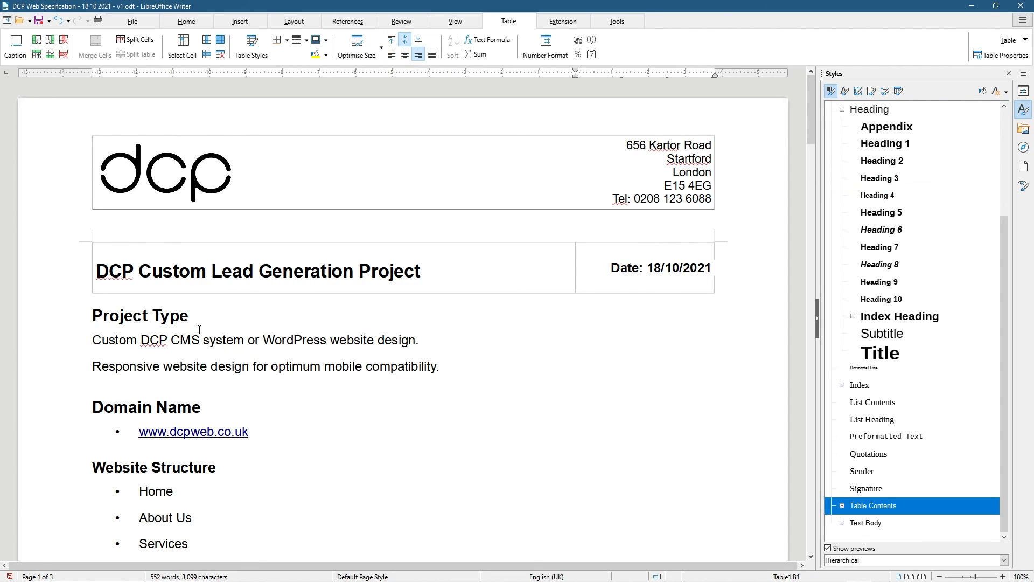
left_click(151, 340)
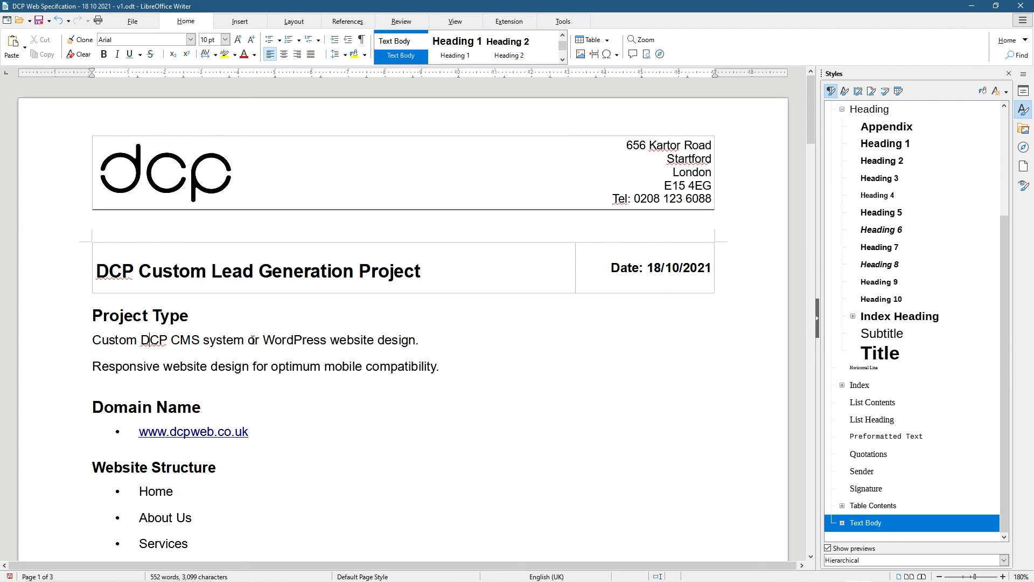
left_click_drag(249, 339, 417, 340)
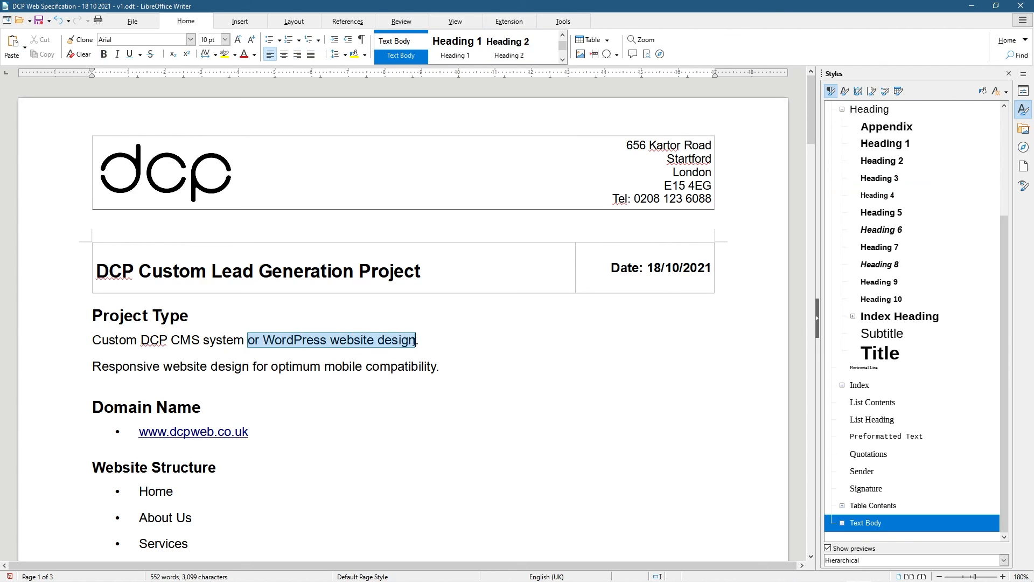
key("BackSpace")
key("BackSpace")
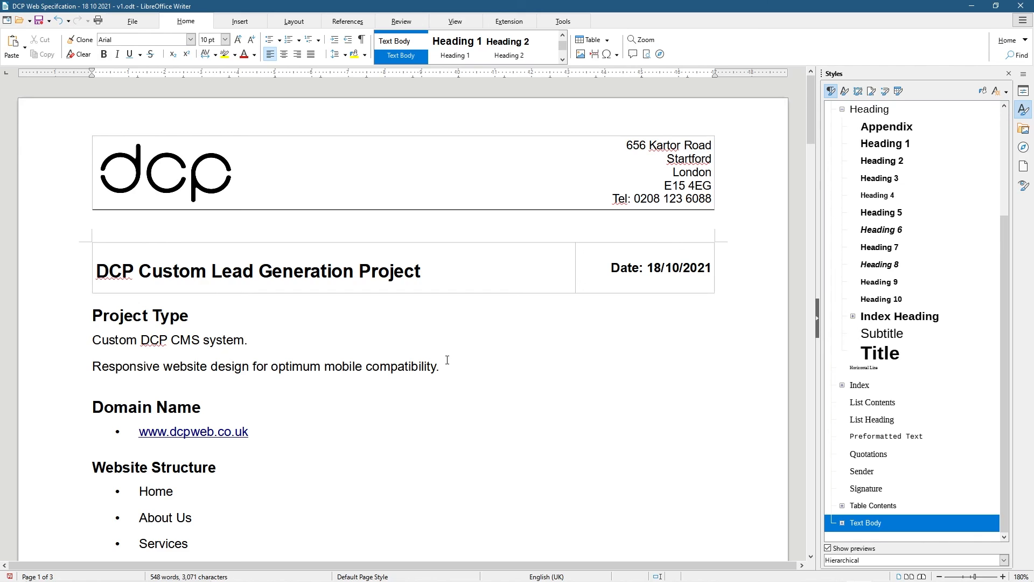
Delete the CTRL shortcut list and the empty third page
scroll(210, 443, "down", 5)
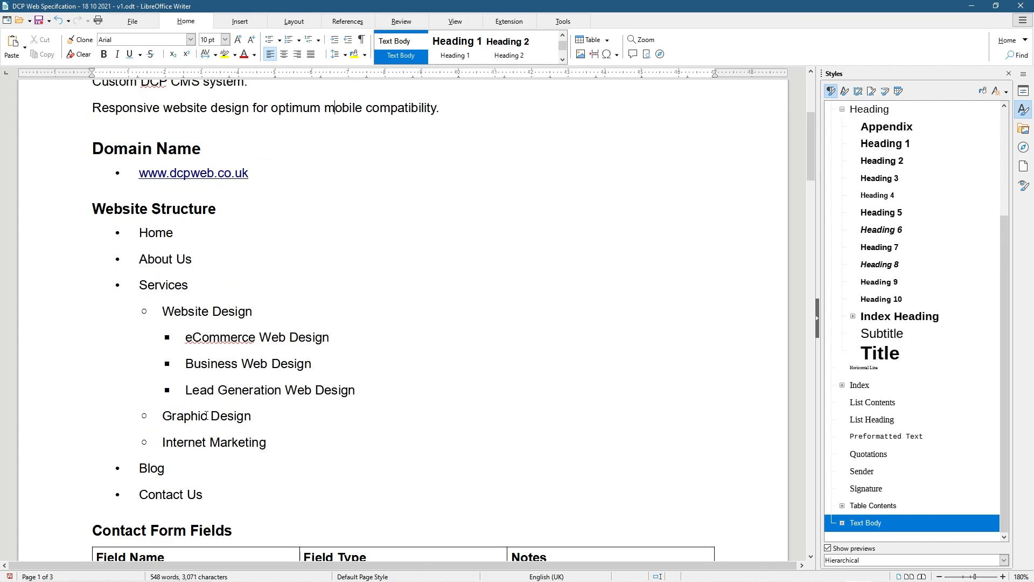
scroll(199, 442, "down", 6)
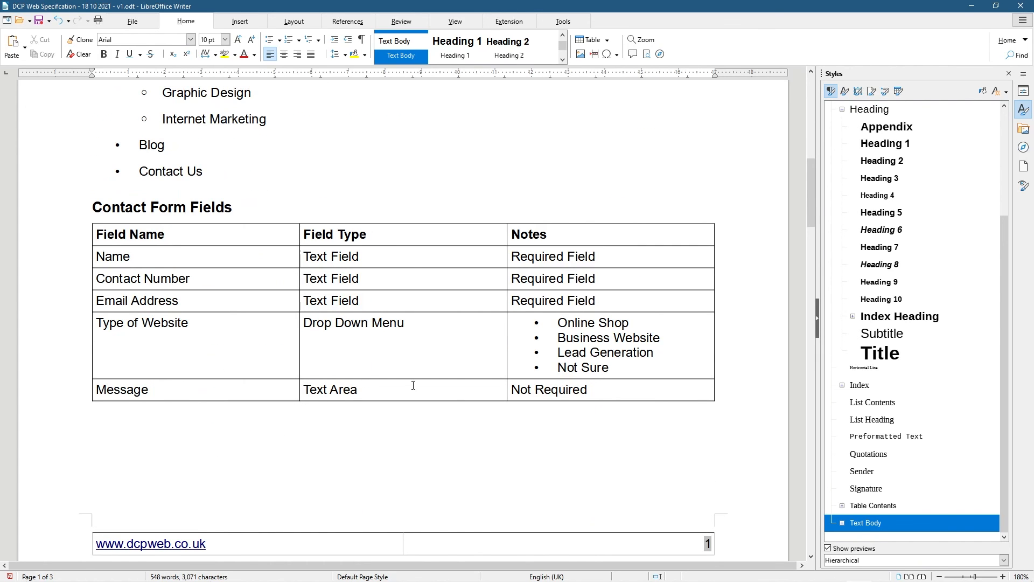
scroll(460, 361, "down", 12)
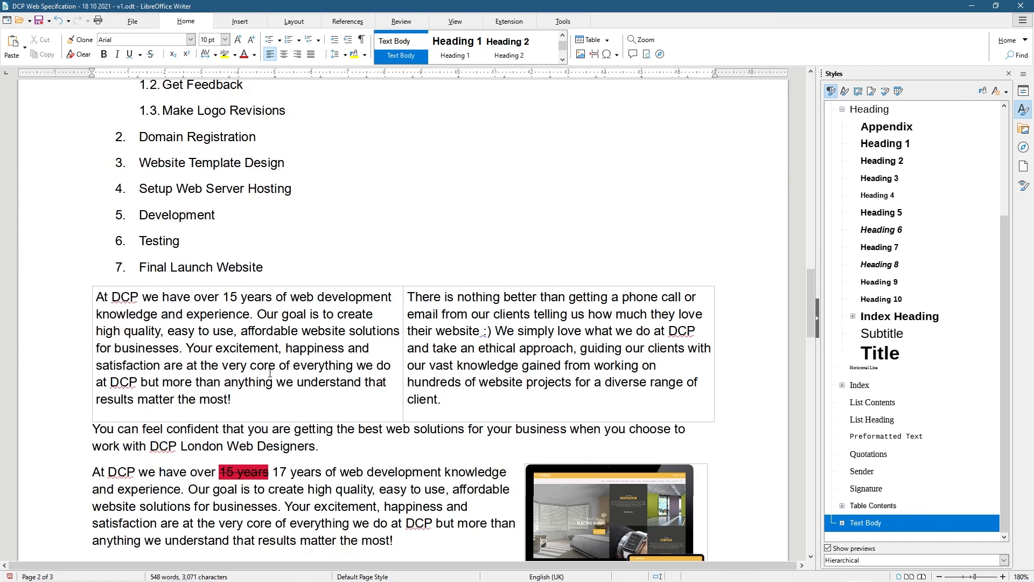
scroll(334, 357, "down", 7)
scroll(356, 447, "down", 18)
scroll(356, 446, "up", 12)
scroll(350, 446, "down", 5)
left_click_drag(104, 248, 305, 330)
key("Delete")
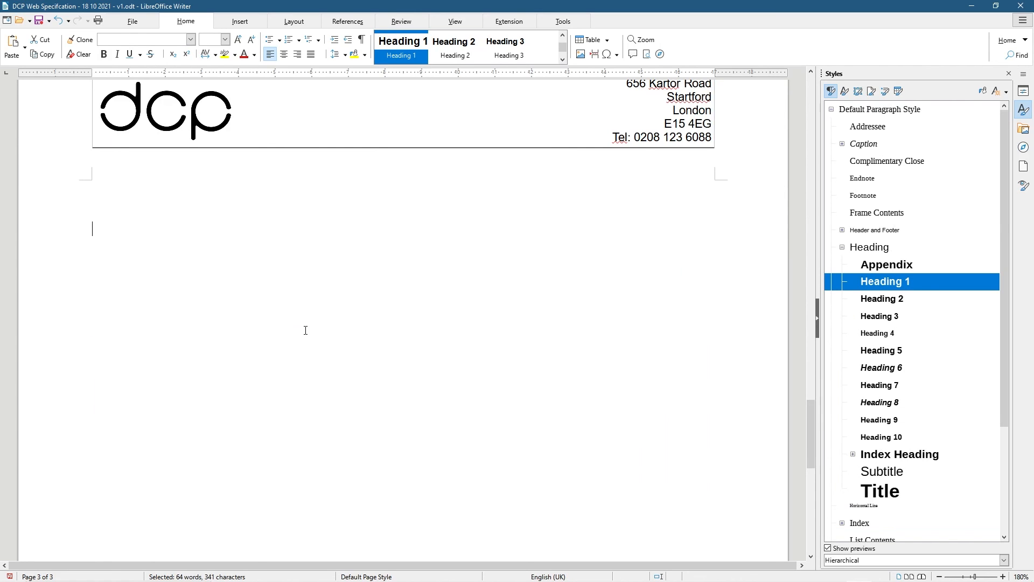
key("BackSpace")
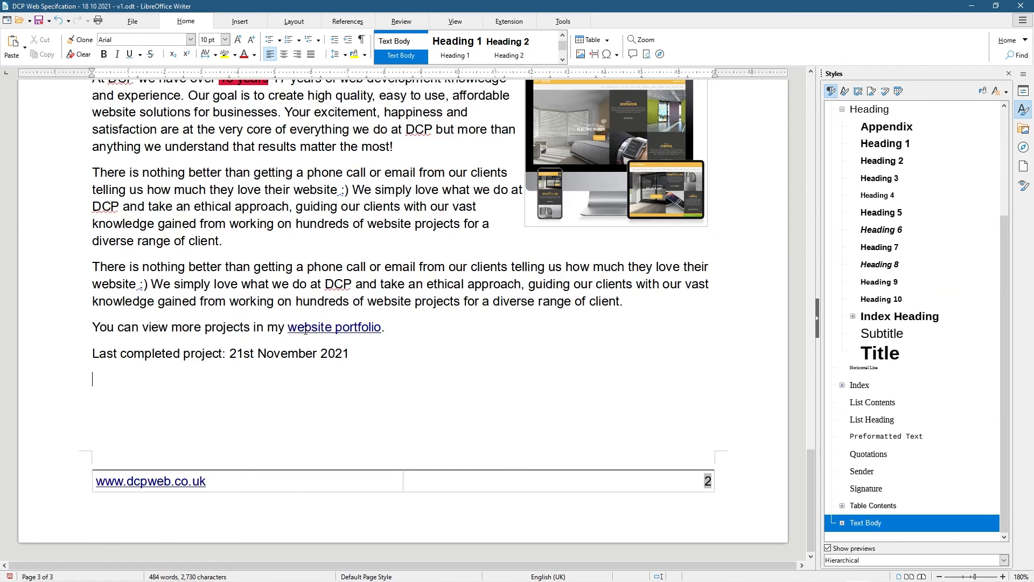
Export the document directly as a PDF under the suggested name
scroll(329, 357, "up", 20)
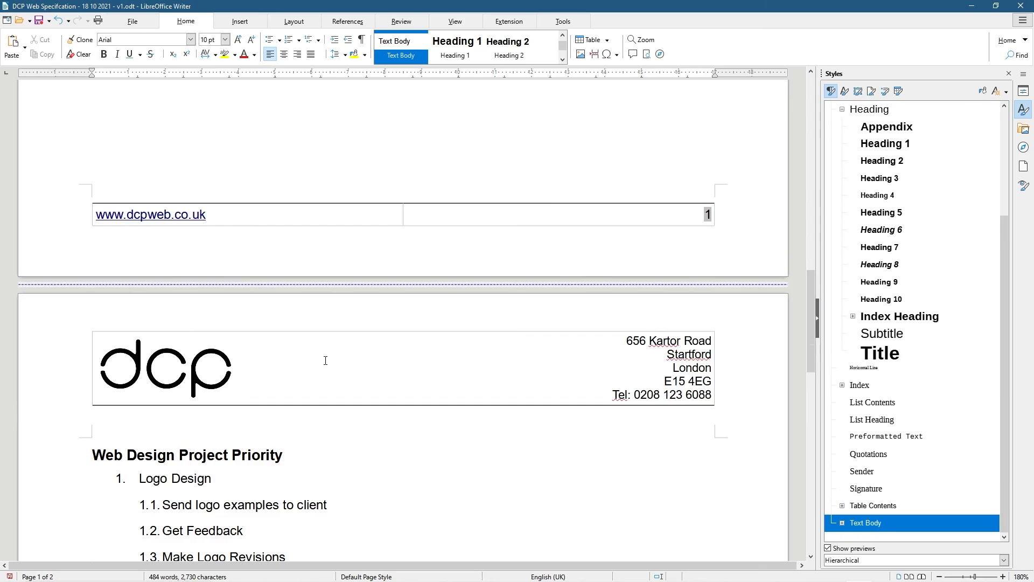
scroll(327, 352, "down", 20)
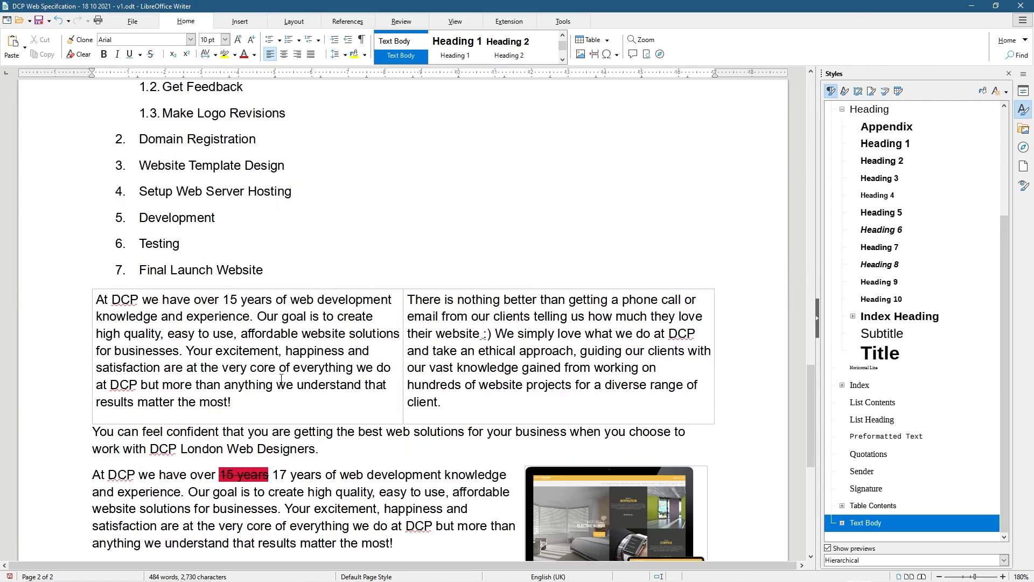
scroll(185, 359, "up", 20)
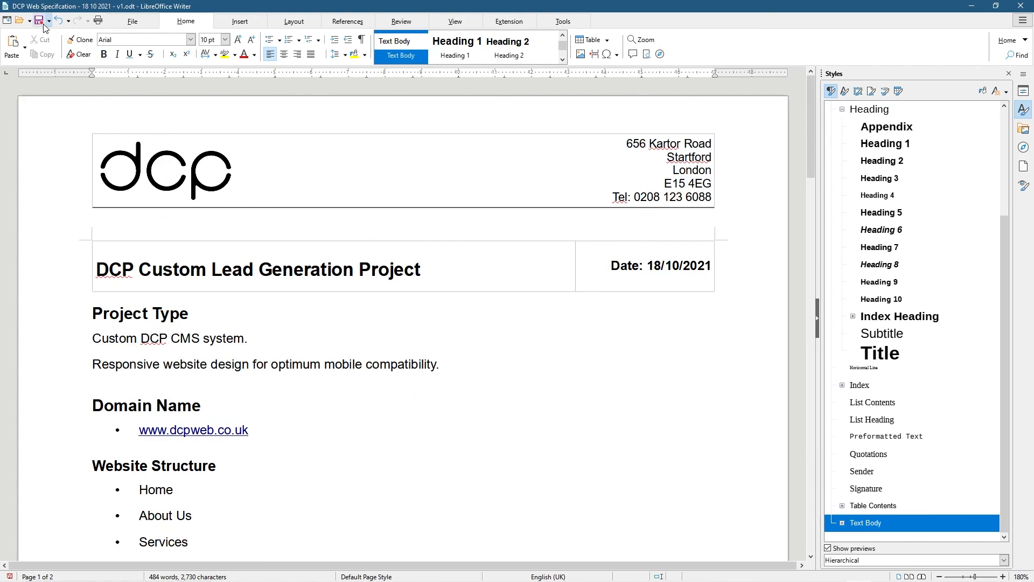
left_click(132, 21)
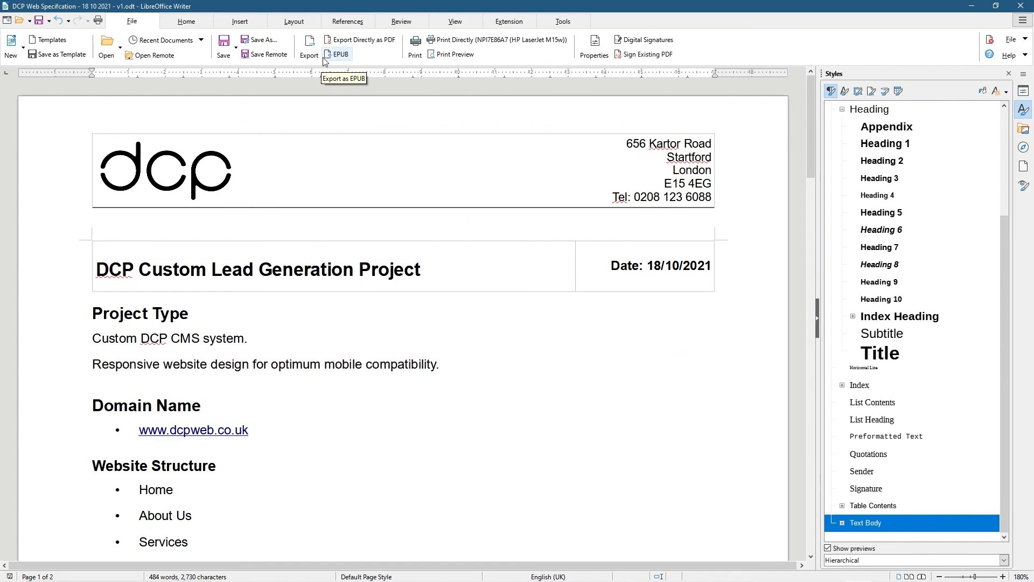
left_click(353, 40)
left_click(551, 288)
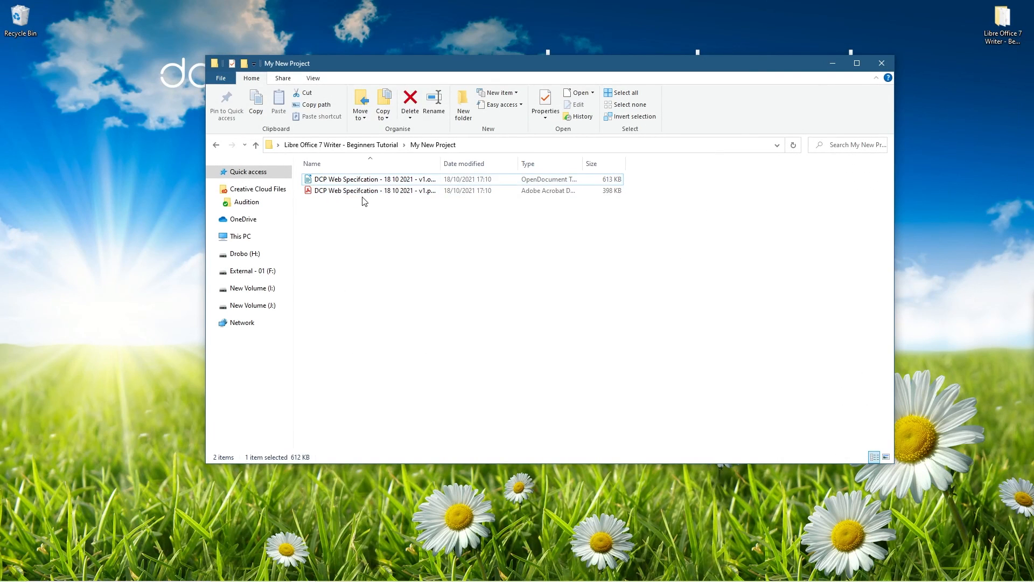
left_click(409, 190)
Open the exported PDF in Acrobat, widen the window and scroll through both pages
double_click(430, 190)
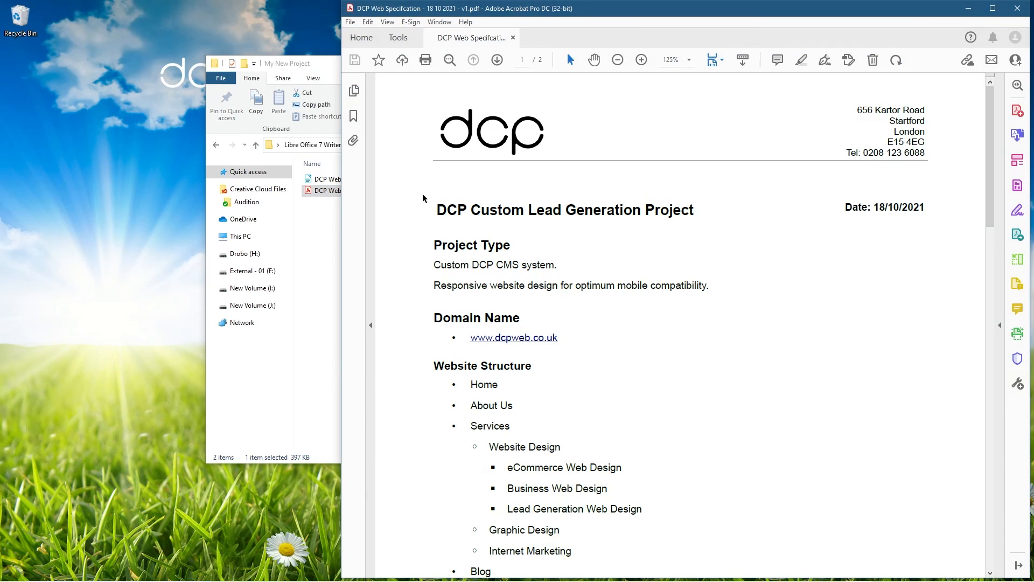
left_click_drag(341, 277, 302, 294)
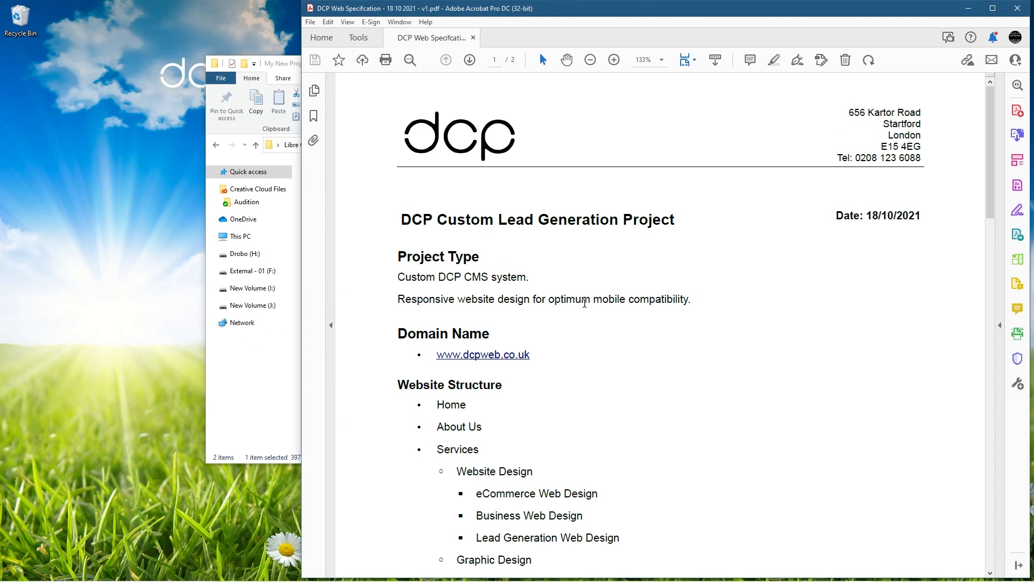
scroll(616, 315, "down", 12)
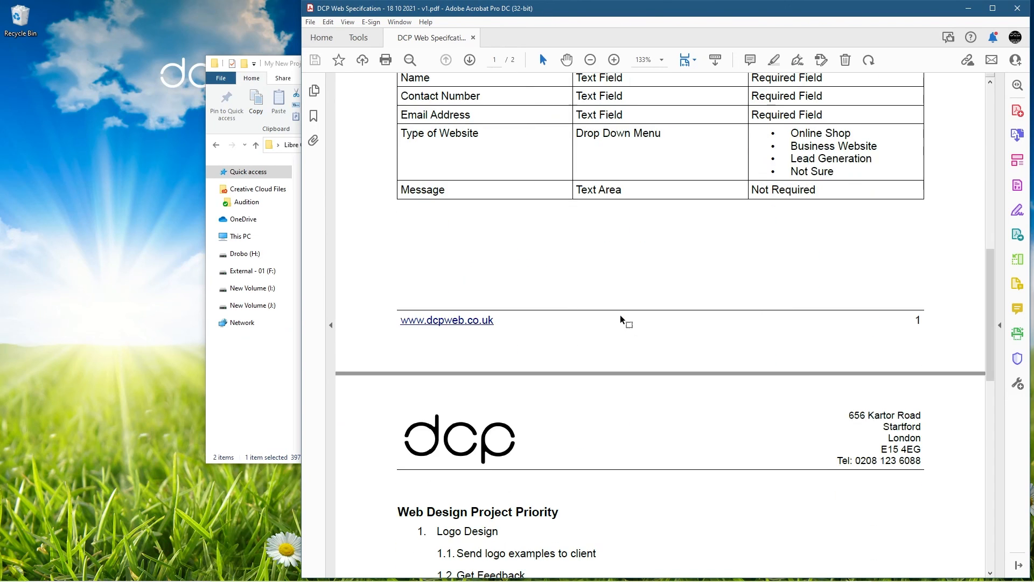
scroll(622, 320, "down", 6)
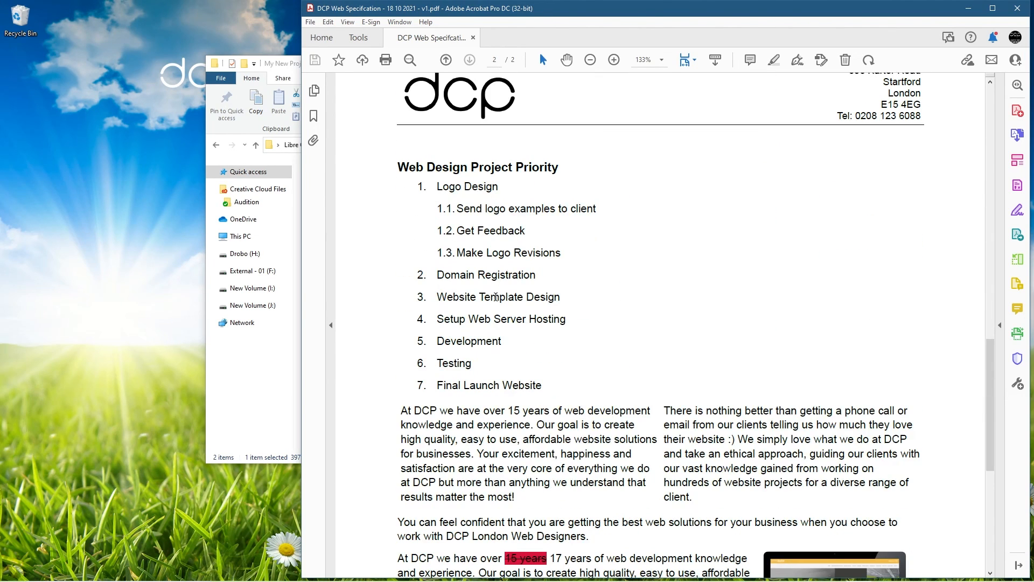
scroll(495, 297, "down", 6)
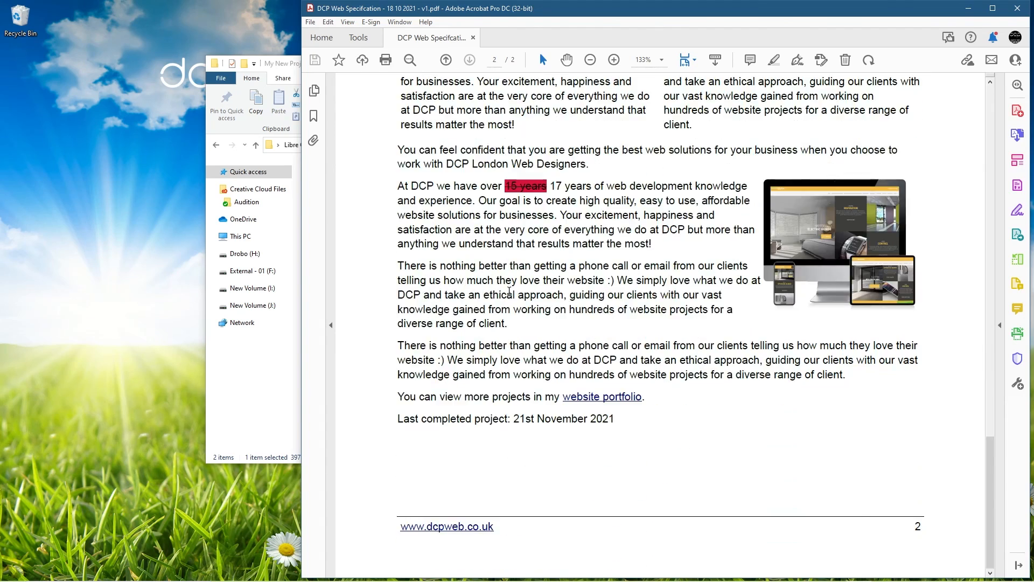
scroll(509, 291, "up", 8)
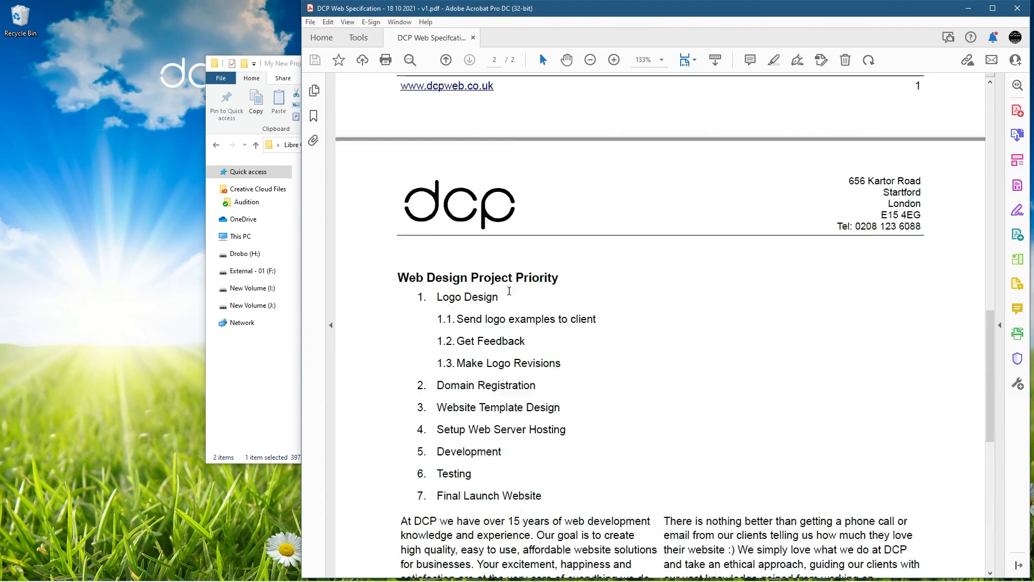
scroll(516, 291, "up", 8)
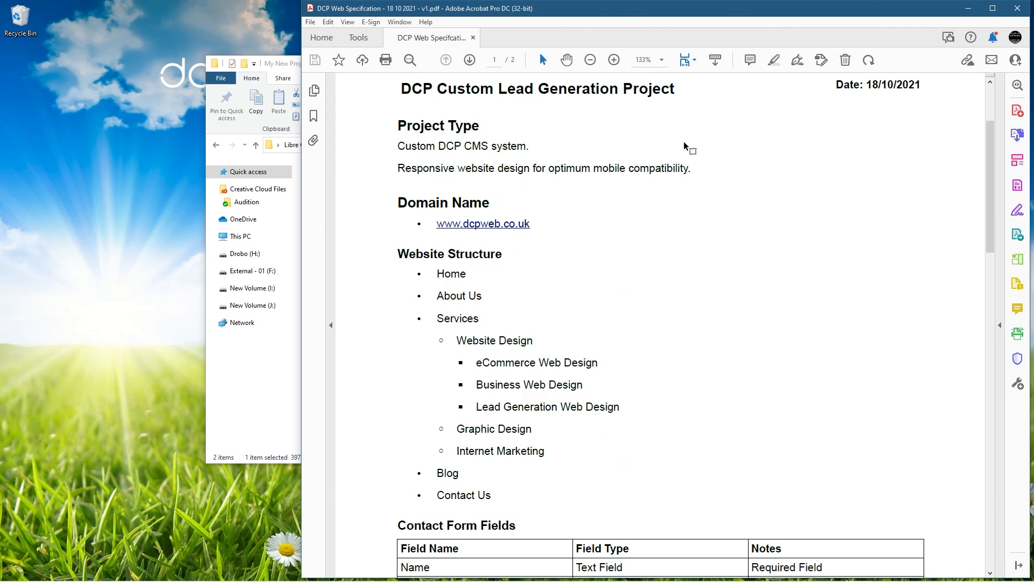
scroll(656, 294, "up", 2)
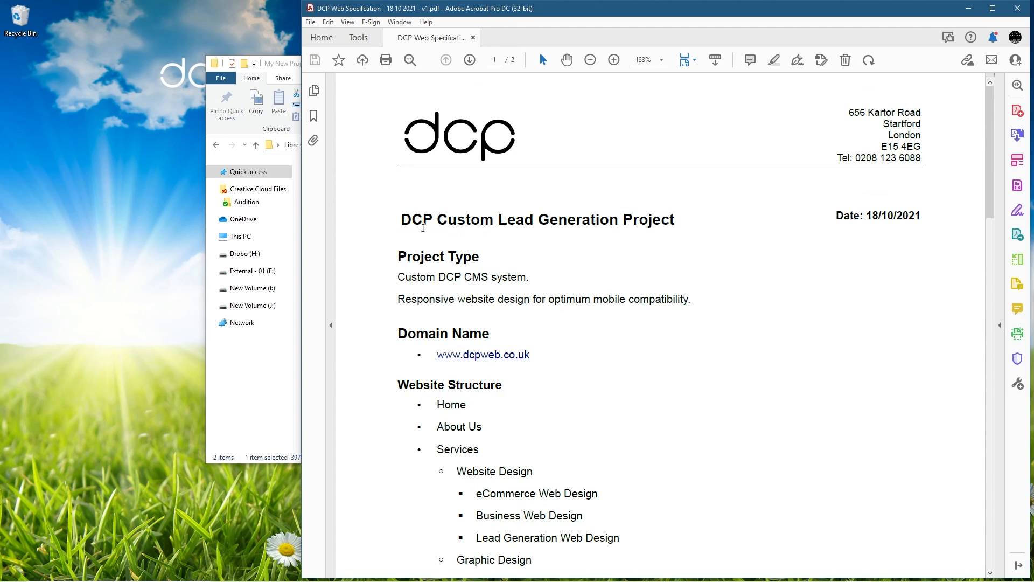
Check the title and date text, then close Acrobat
left_click_drag(412, 219, 871, 214)
left_click(870, 215)
left_click(1019, 8)
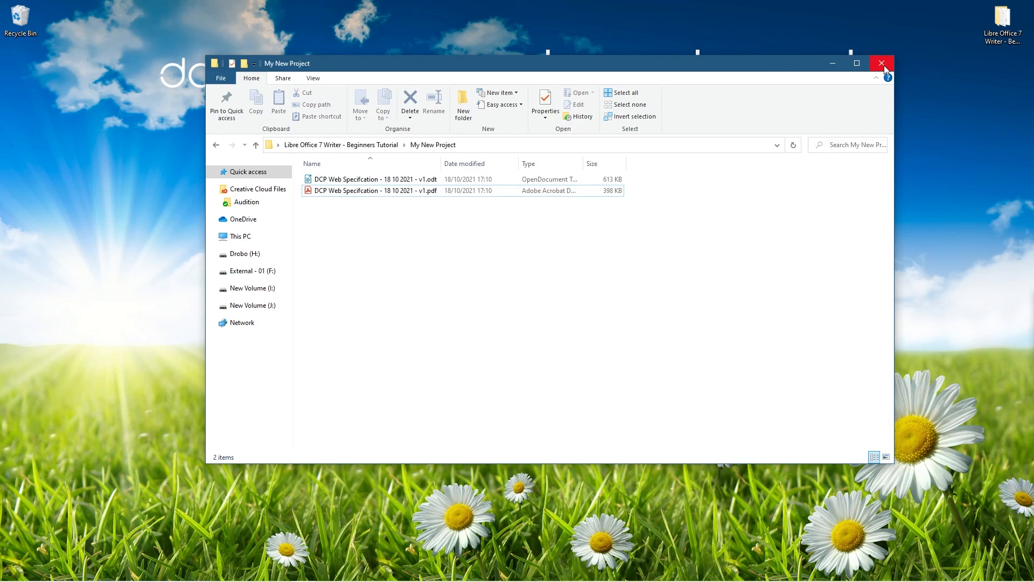
Return to the parent tutorial folder and open master document - 01.odt in Writer
left_click(216, 146)
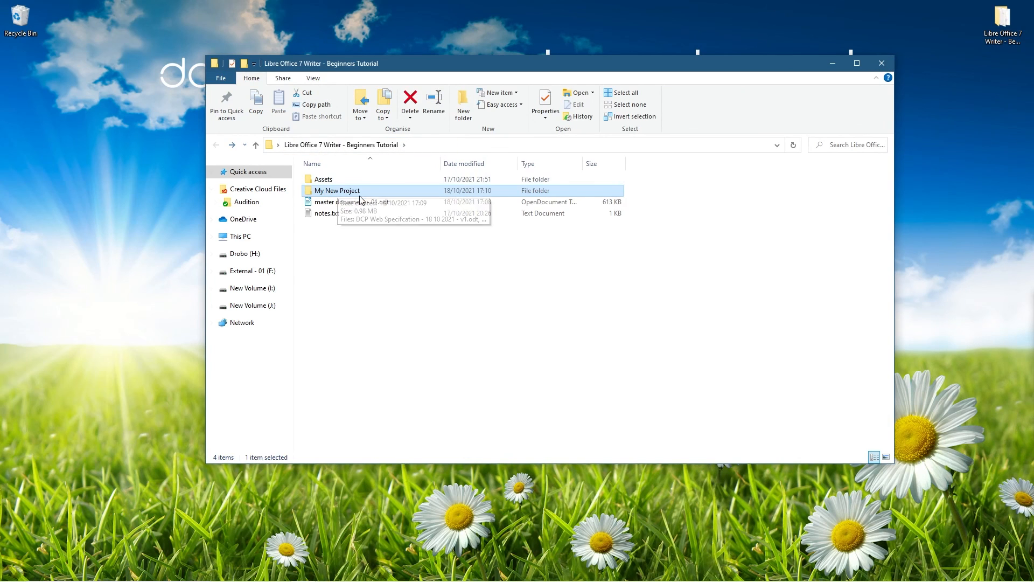
left_click(345, 204)
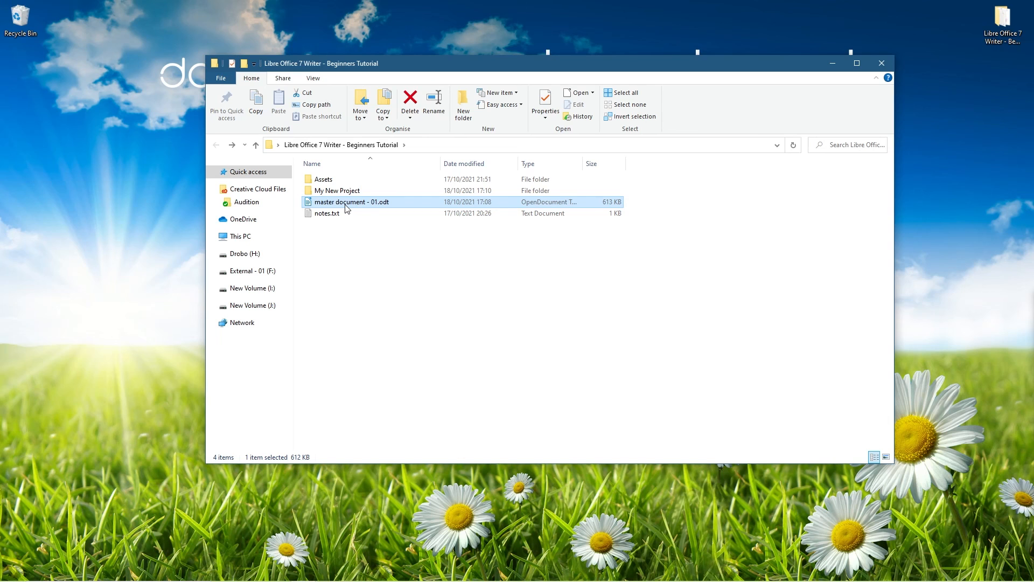
double_click(345, 205)
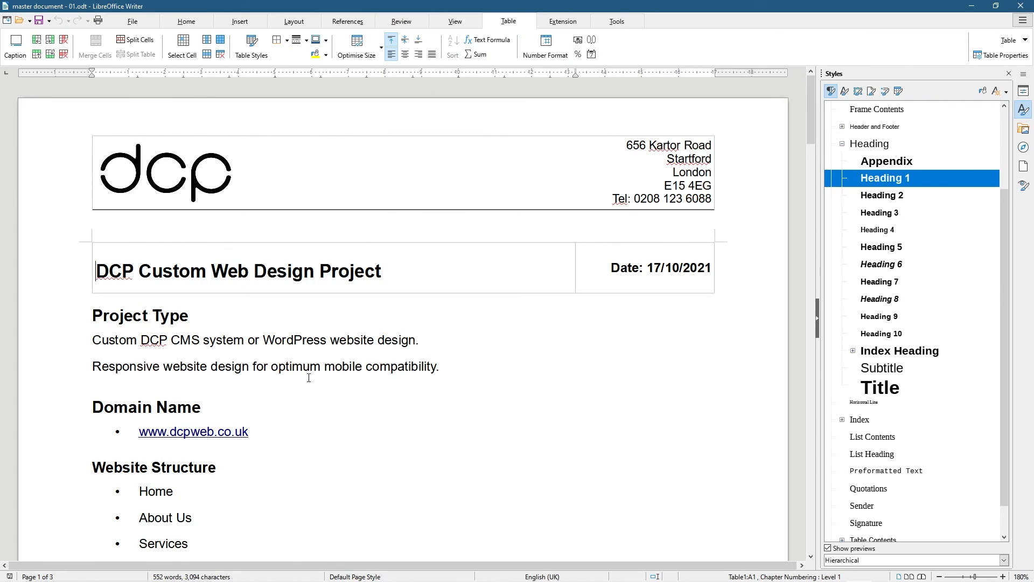
Show the File tab, then quit Writer leaving master document - 01.odt unchanged
left_click(133, 21)
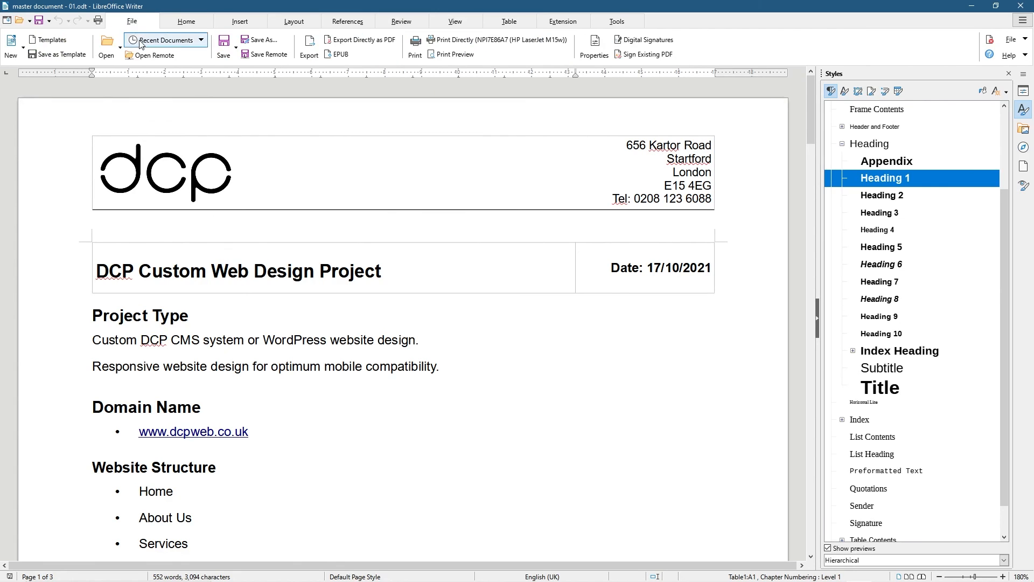
left_click(1023, 6)
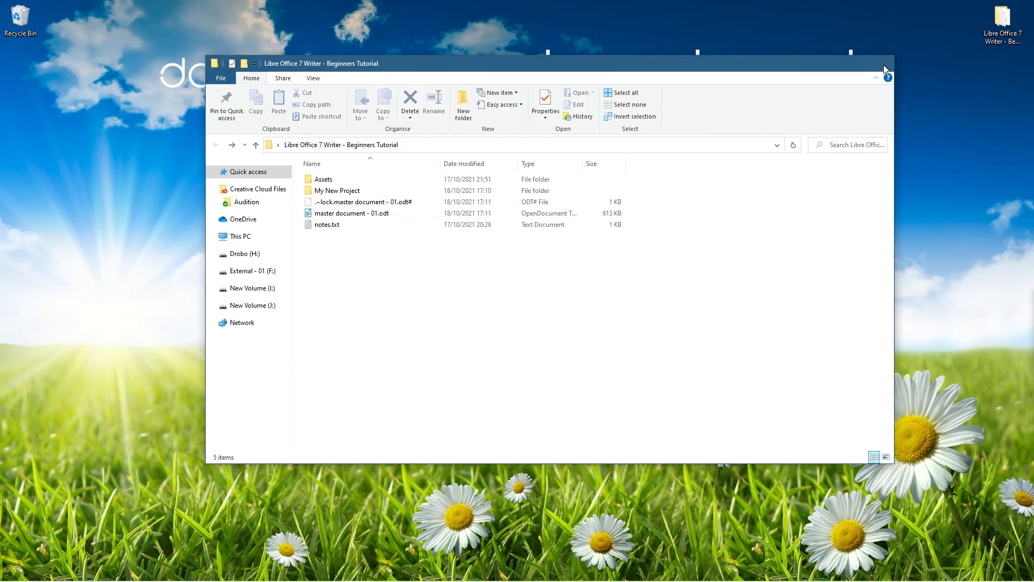
Close File Explorer, browse the office app tiles in the Start menu, then dismiss it
left_click(883, 63)
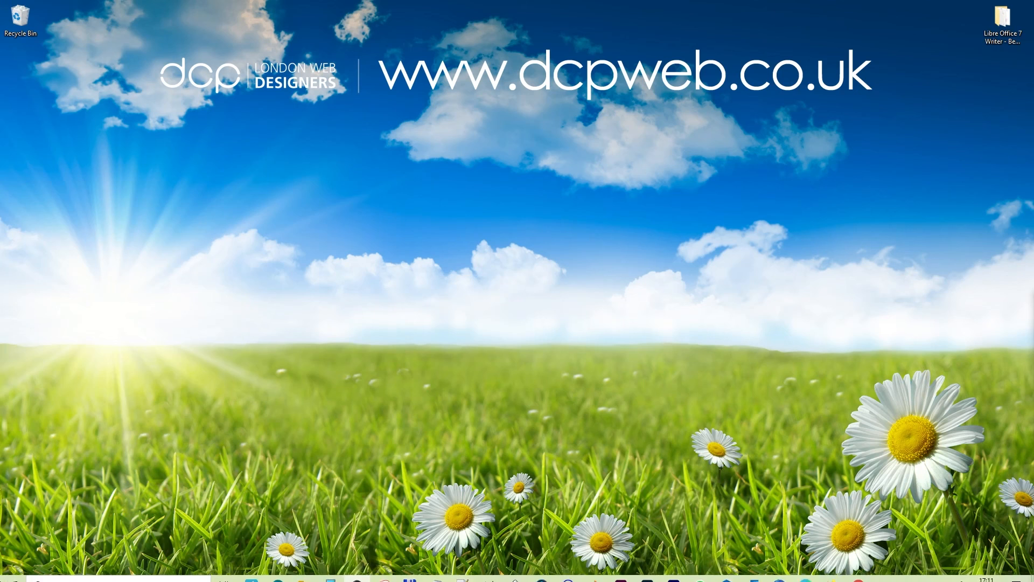
left_click(13, 571)
left_click(201, 258)
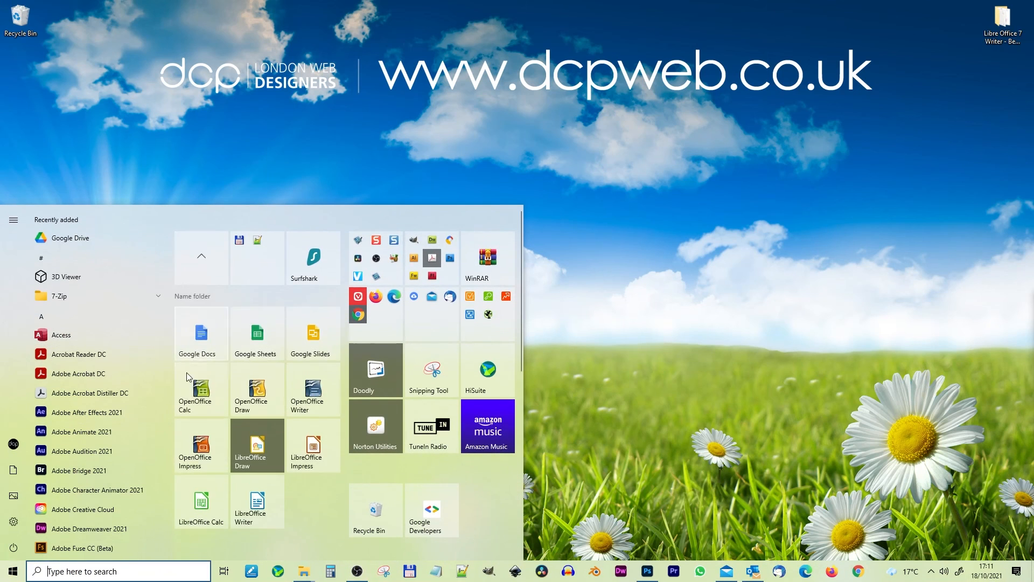
scroll(190, 366, "down", 3)
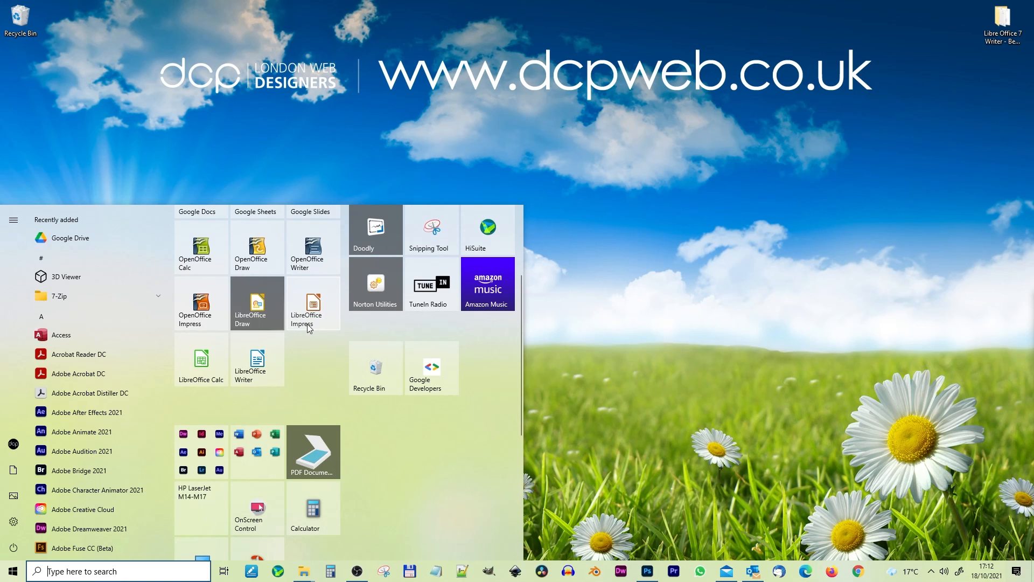
left_click(668, 320)
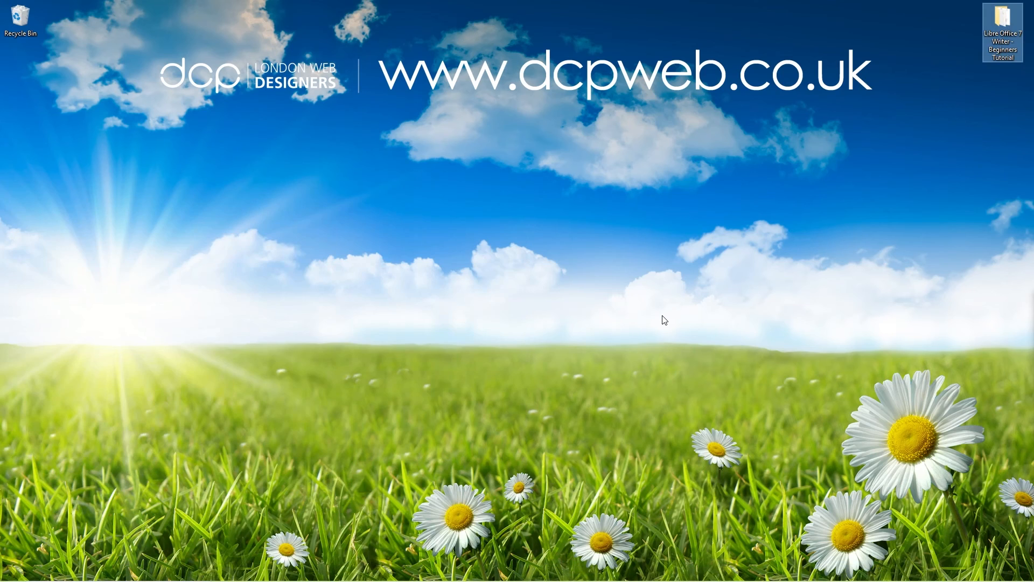